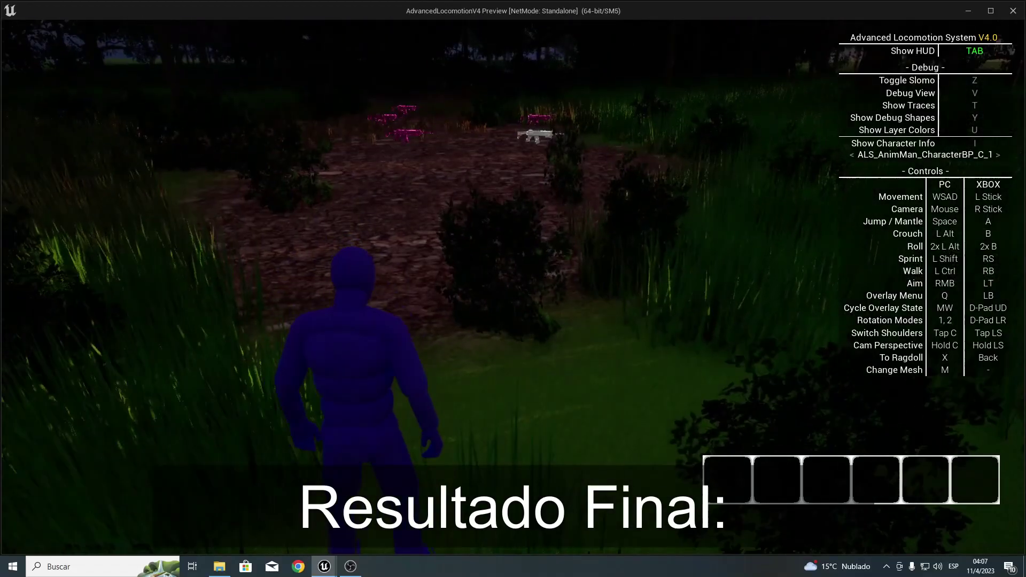
Run through the clearing and pick up the dropped rifles, including the pink one, into the hotbar.
{"action": "key", "text": "w"}
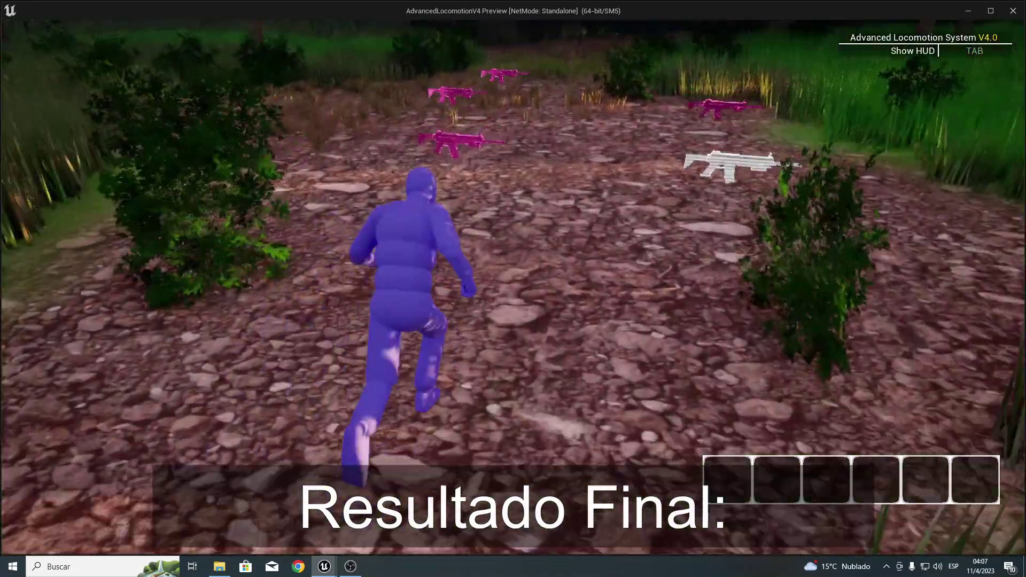
{"action": "key", "text": "w"}
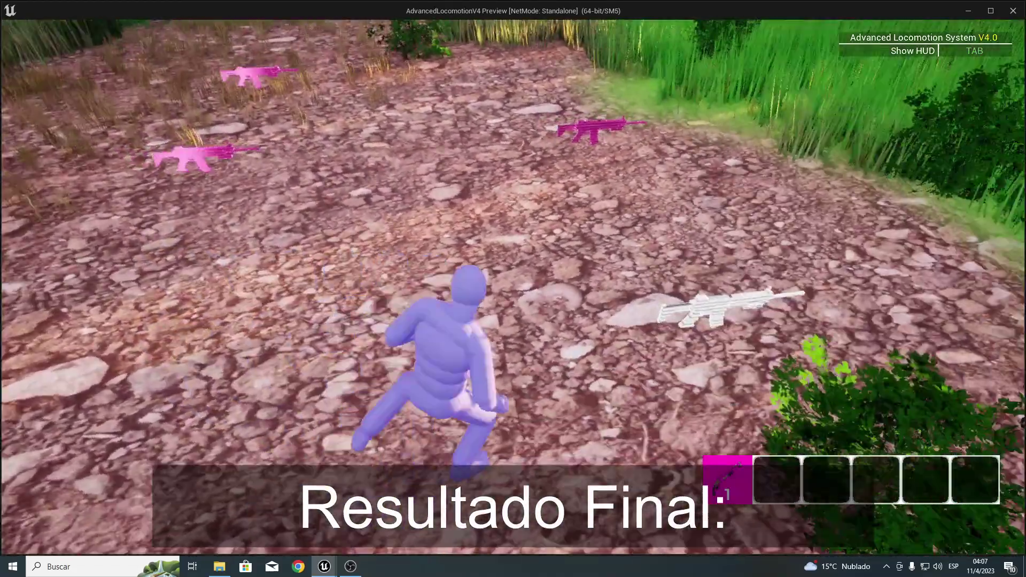
{"action": "key", "text": "e"}
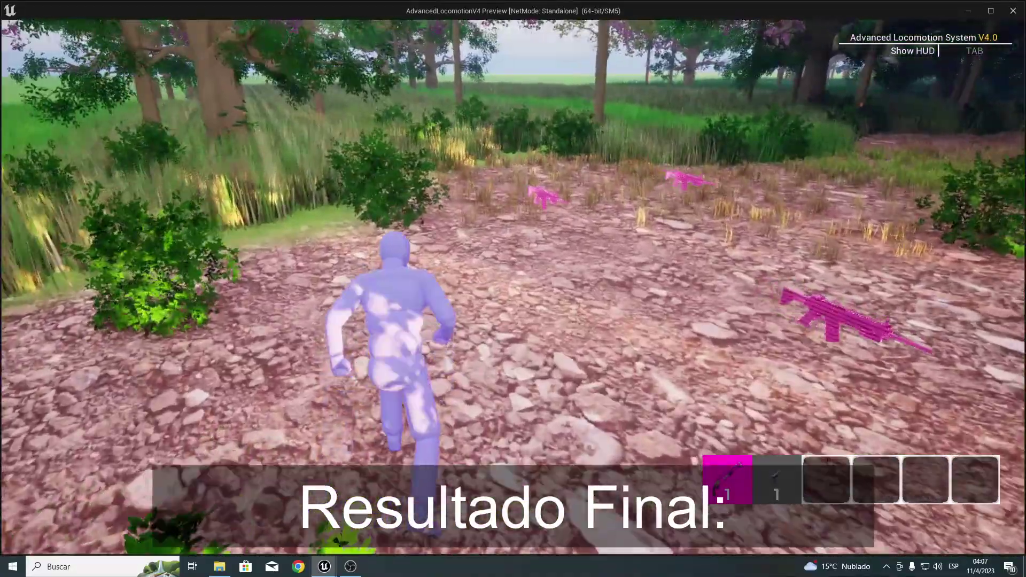
{"action": "key", "text": "3"}
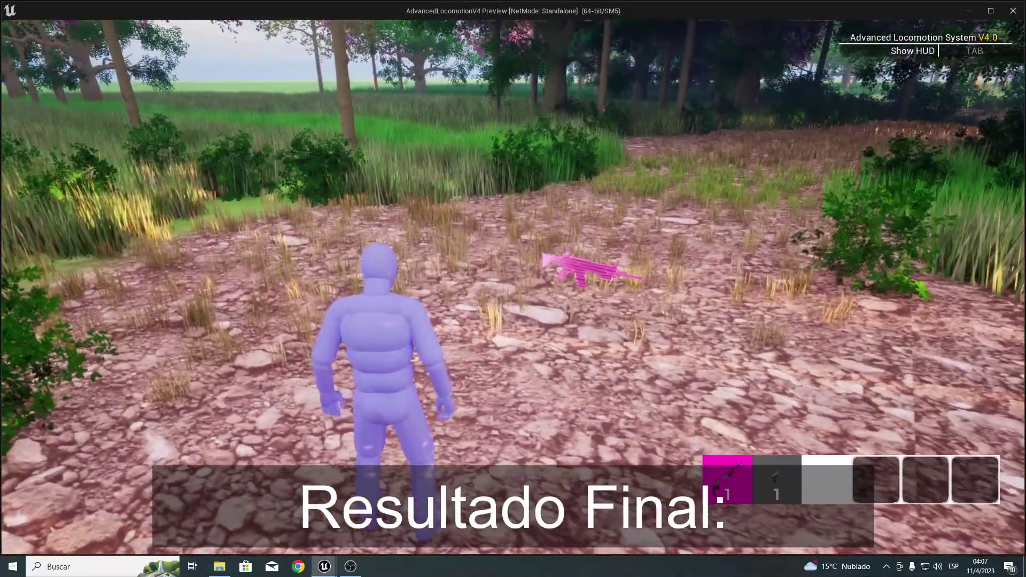
{"action": "key", "text": "w"}
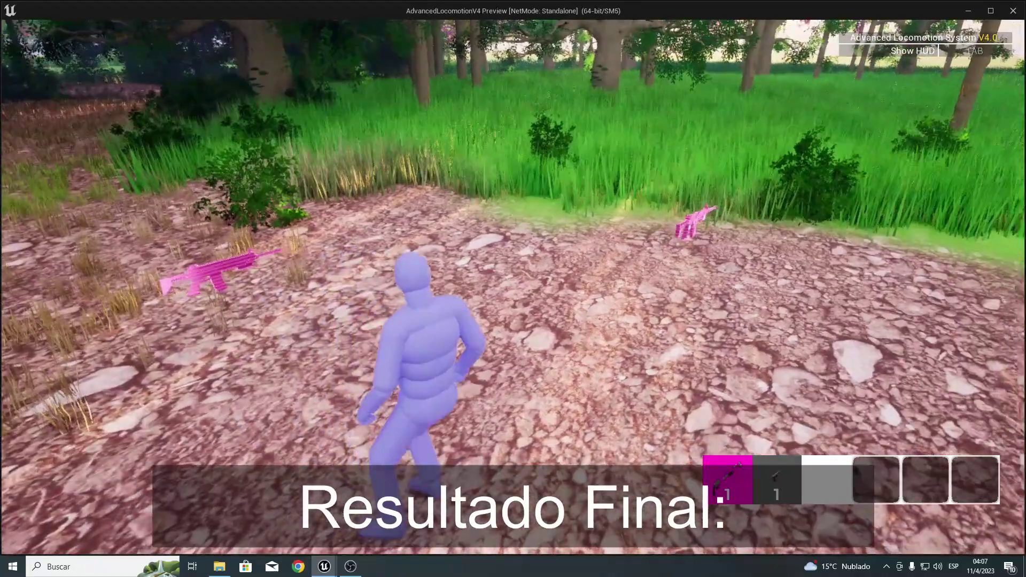
{"action": "key", "text": "w"}
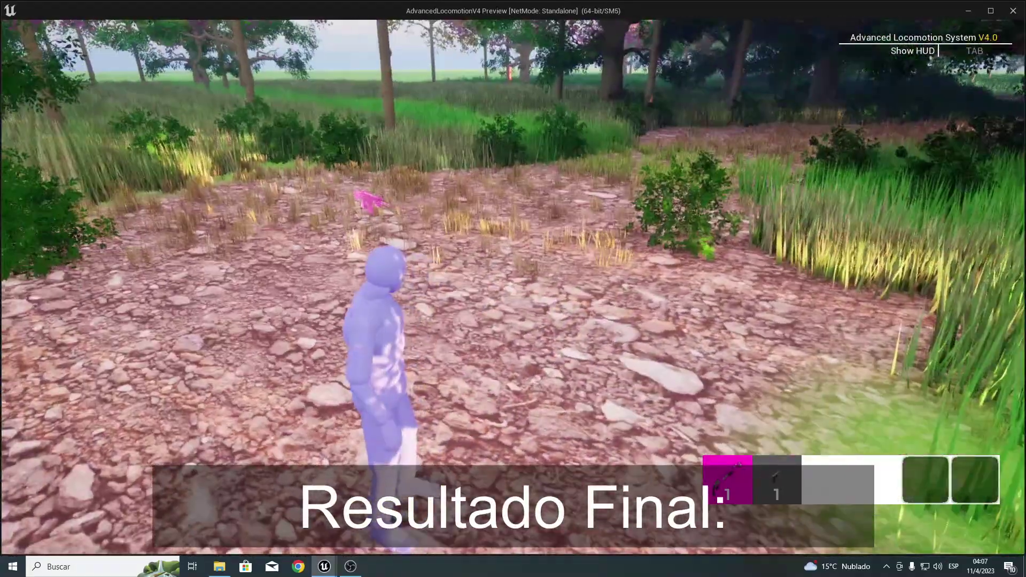
{"action": "key", "text": "w"}
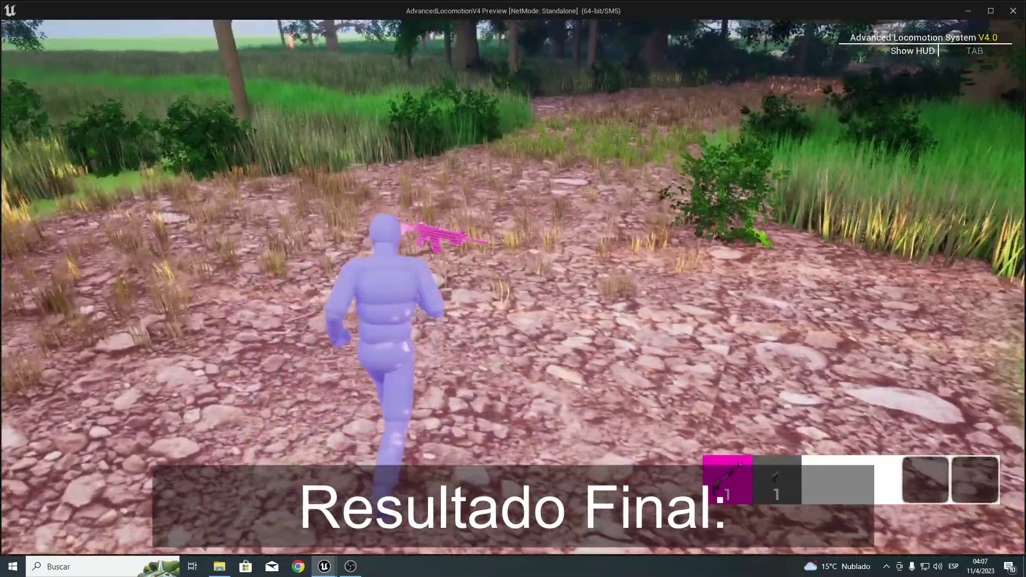
{"action": "key", "text": "e"}
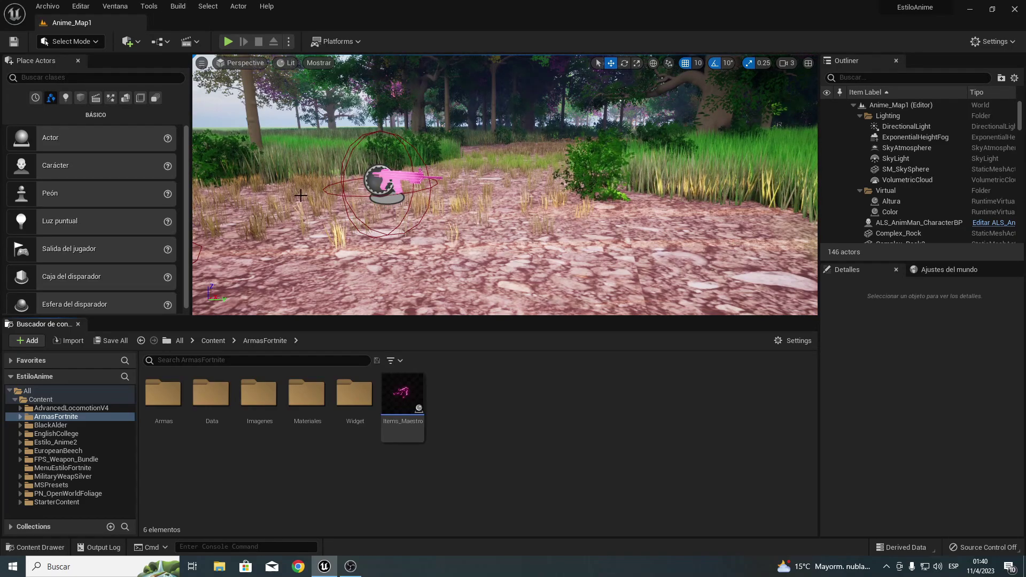
Open the ArmasFortnite Widget folder and select its HUD widget asset.
{"action": "mouse_move", "coordinate": [301, 195]}
{"action": "right_mouse_down"}
{"action": "mouse_move", "coordinate": [445, 171]}
{"action": "mouse_move", "coordinate": [445, 203]}
{"action": "mouse_move", "coordinate": [460, 168]}
{"action": "right_mouse_up"}
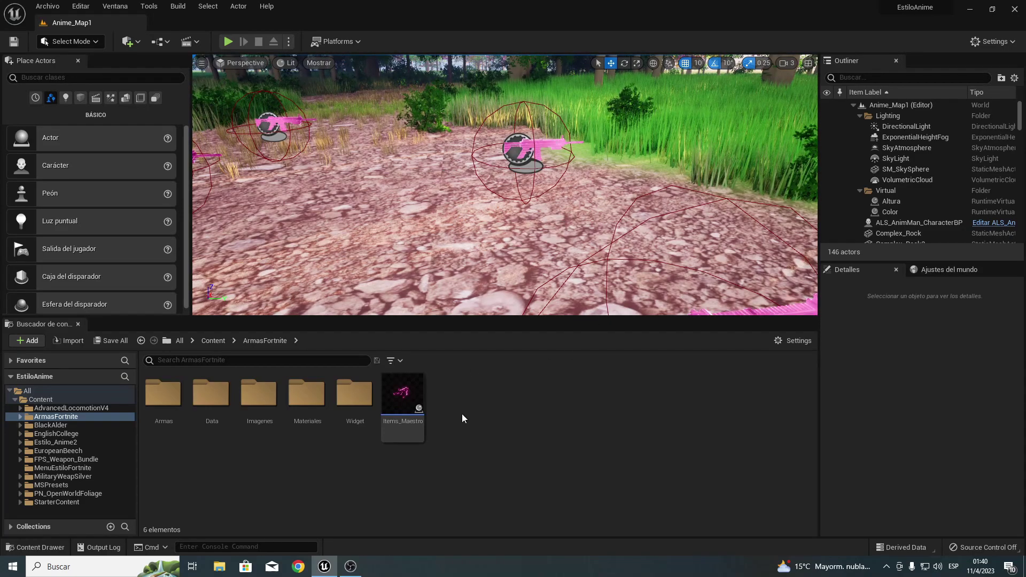
{"action": "right_click", "coordinate": [512, 418]}
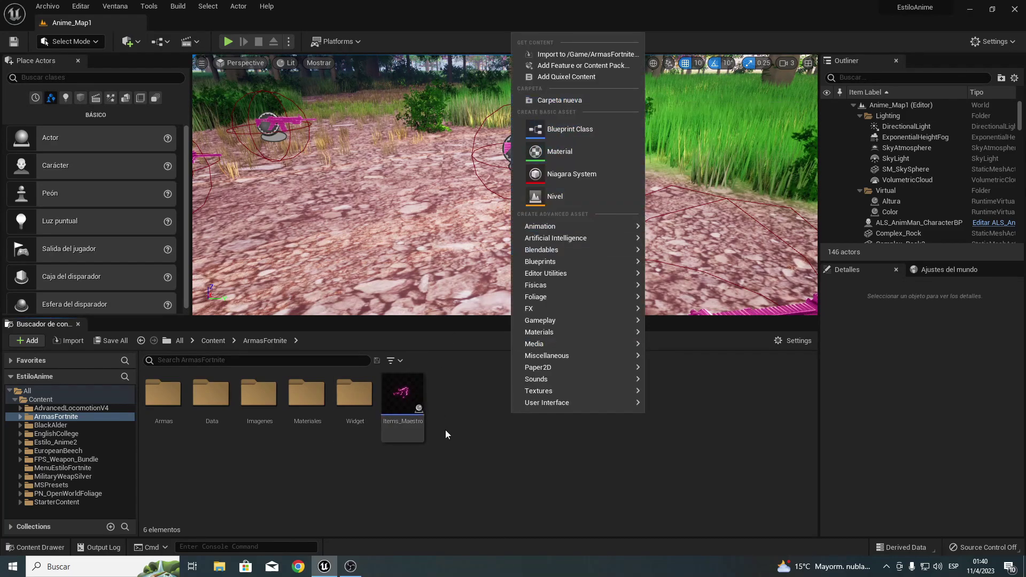
{"action": "left_click", "coordinate": [355, 396]}
{"action": "double_click", "coordinate": [354, 396]}
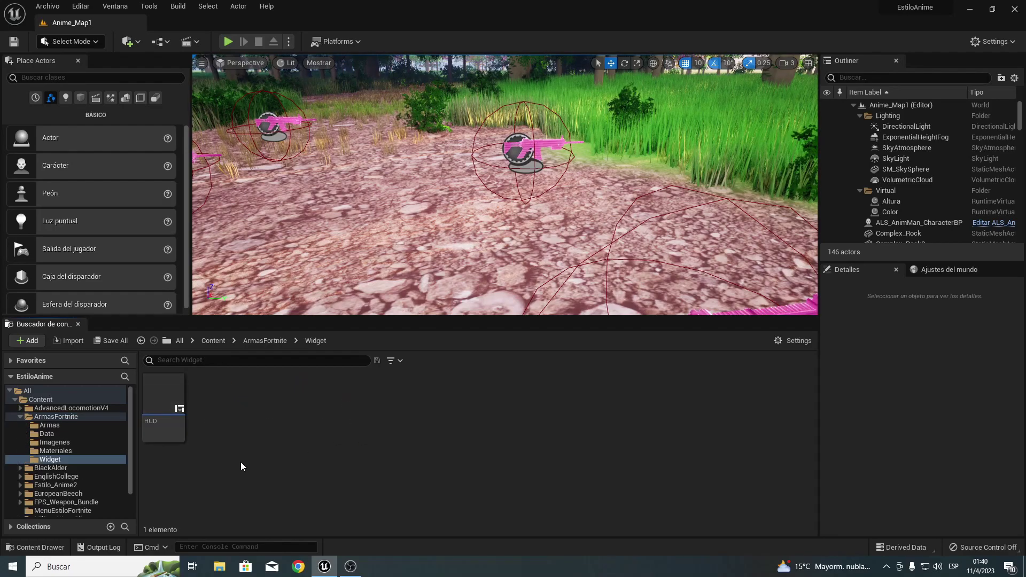
{"action": "left_click", "coordinate": [161, 418]}
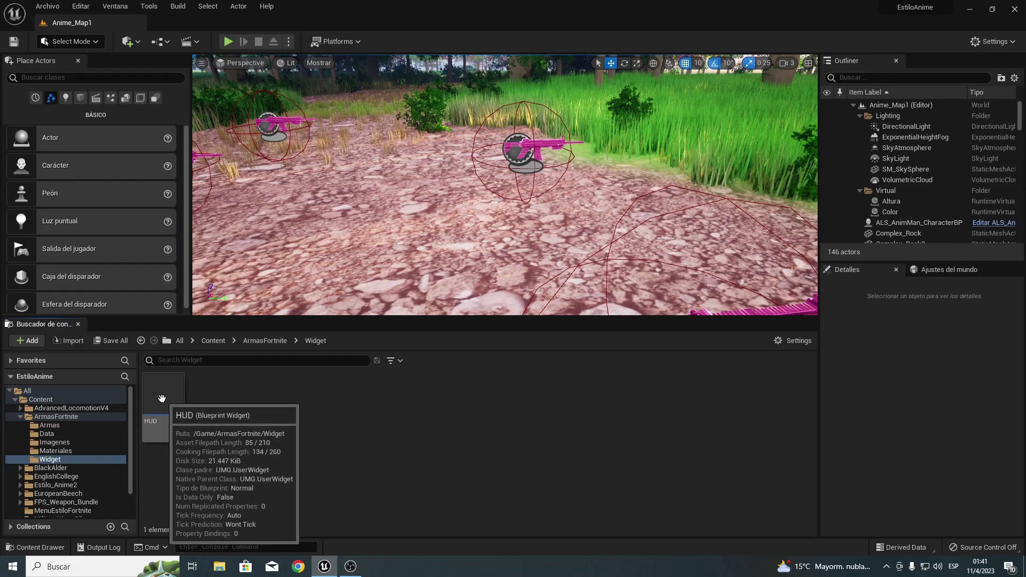
{"action": "left_click", "coordinate": [254, 429]}
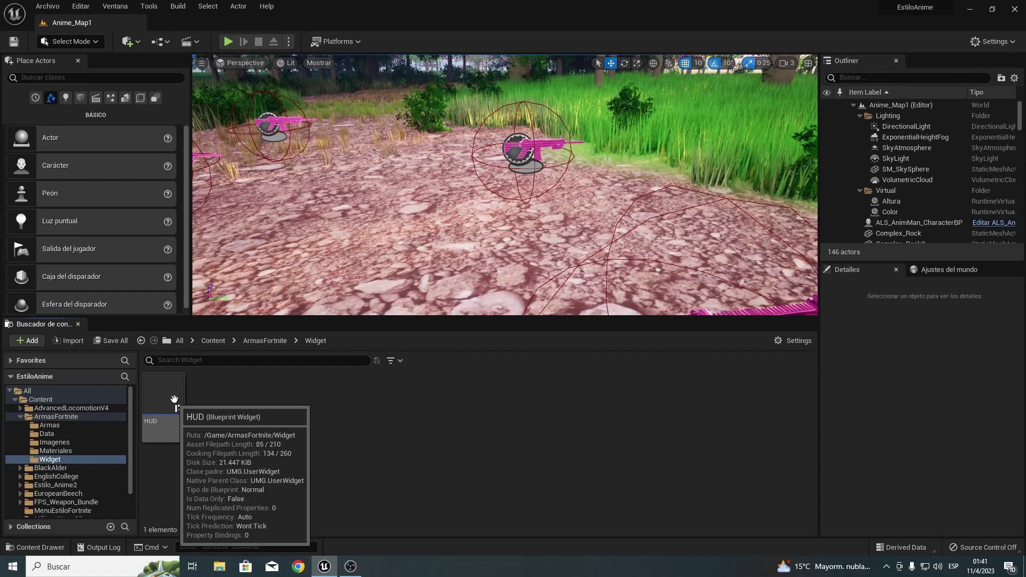
Create a User Widget blueprint named Inventario in the Widget folder.
{"action": "right_click", "coordinate": [239, 398]}
{"action": "mouse_move", "coordinate": [281, 392]}
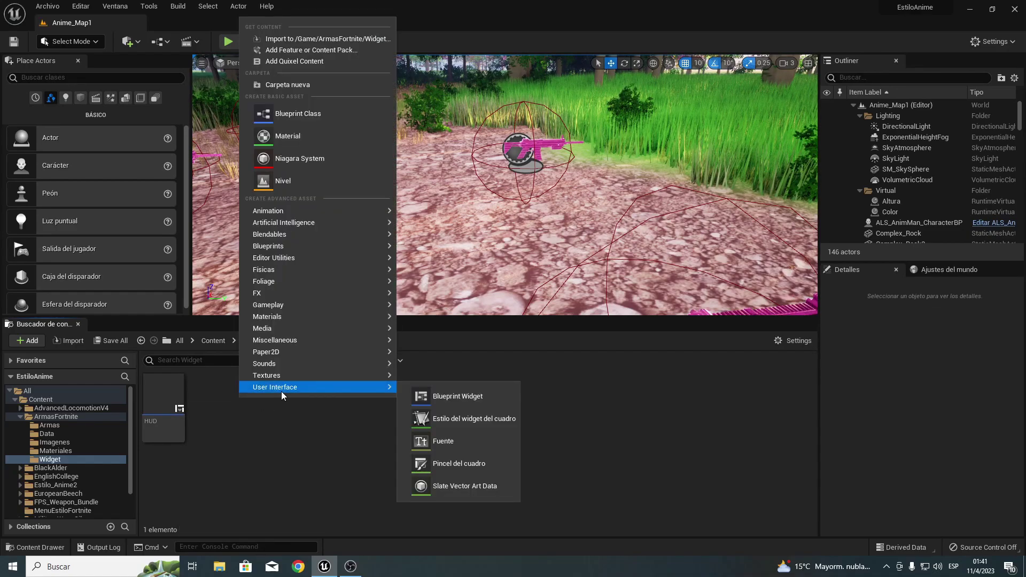
{"action": "left_click", "coordinate": [460, 396]}
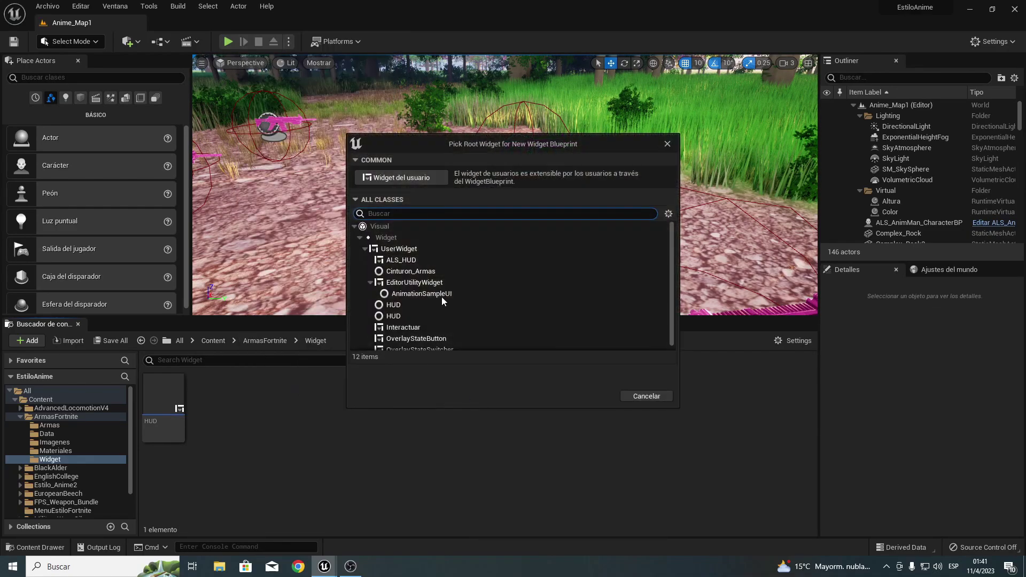
{"action": "left_click", "coordinate": [403, 178]}
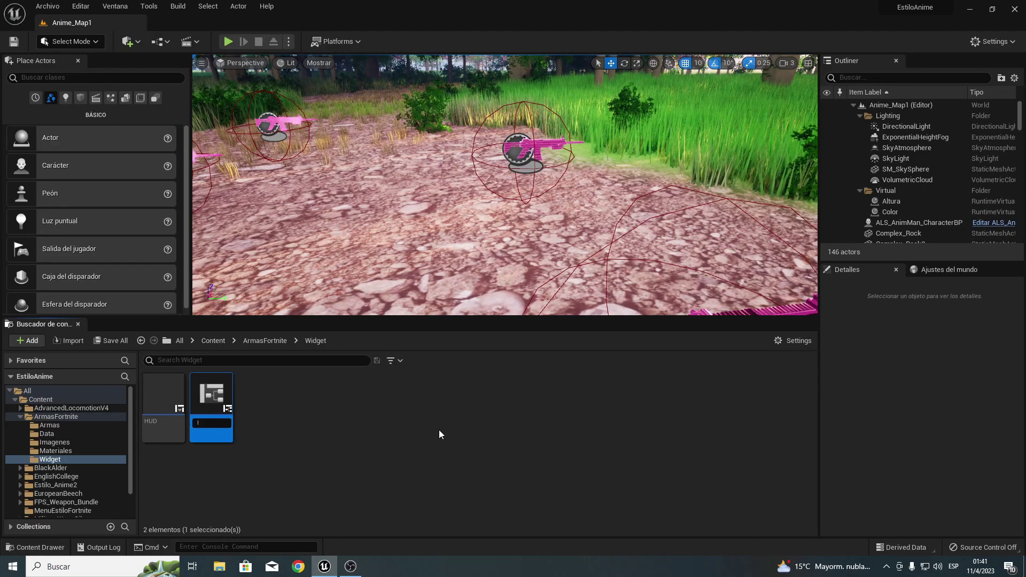
{"action": "type", "text": "Inventario"}
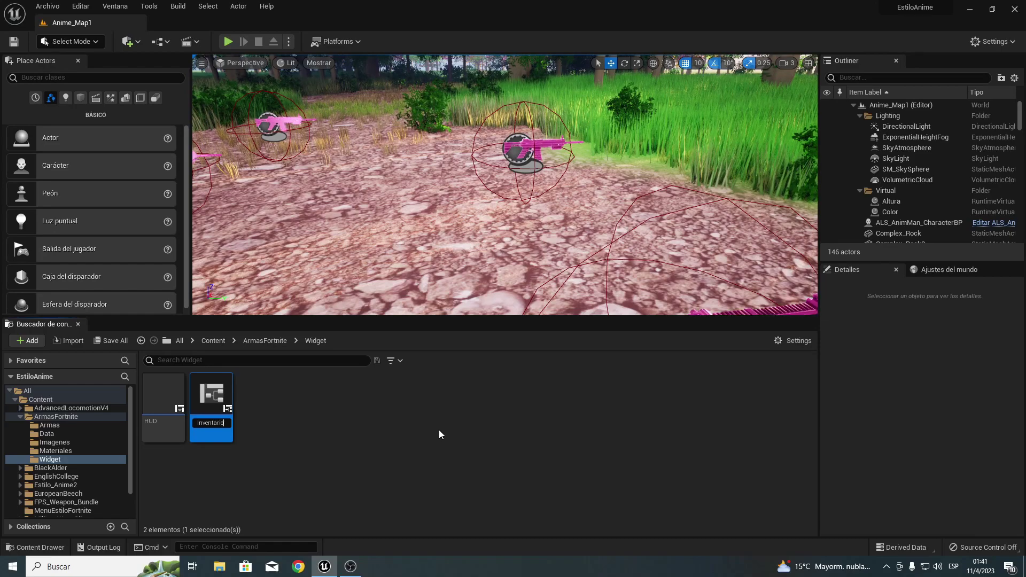
{"action": "key", "text": "Return"}
Inspect the HUD widget full screen, select its canvas panel, then close it.
{"action": "left_click", "coordinate": [161, 395]}
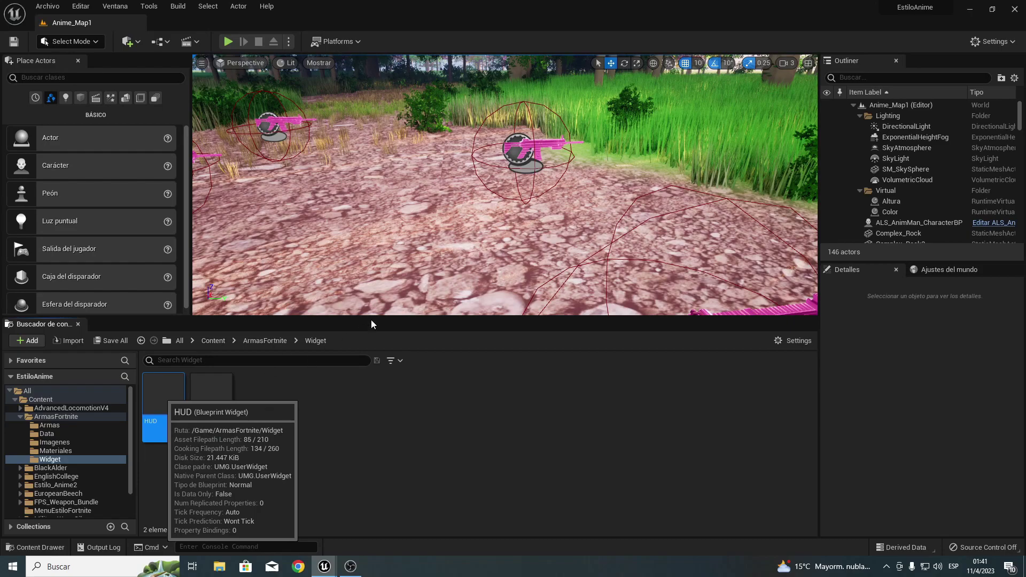
{"action": "key", "text": "Return"}
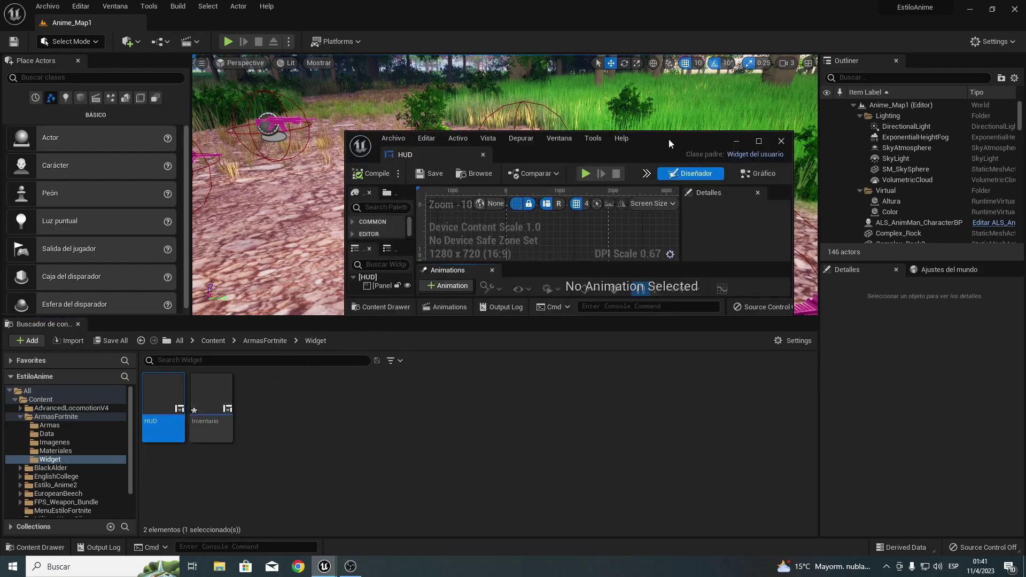
{"action": "double_click", "coordinate": [670, 140]}
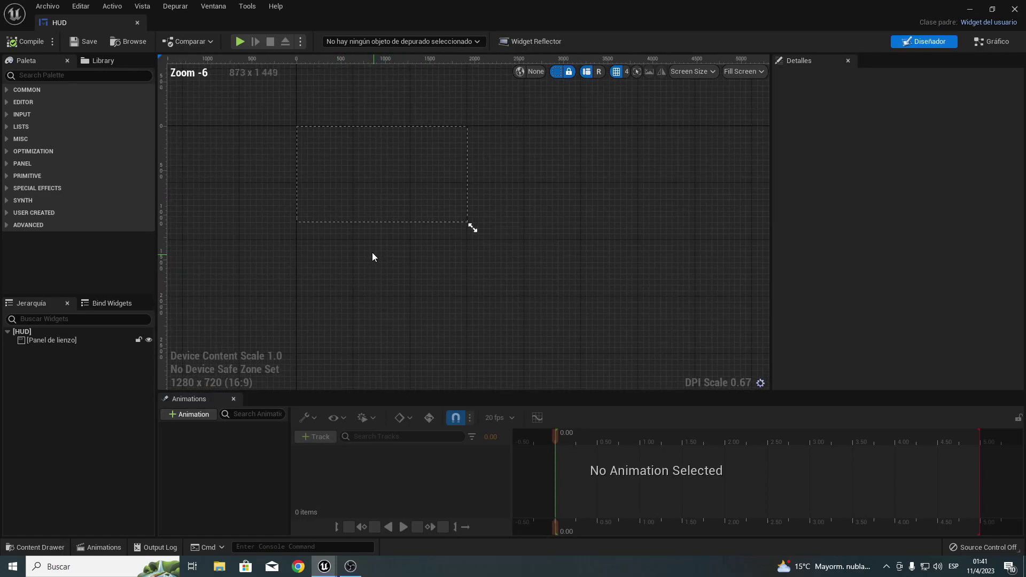
{"action": "left_click", "coordinate": [59, 339]}
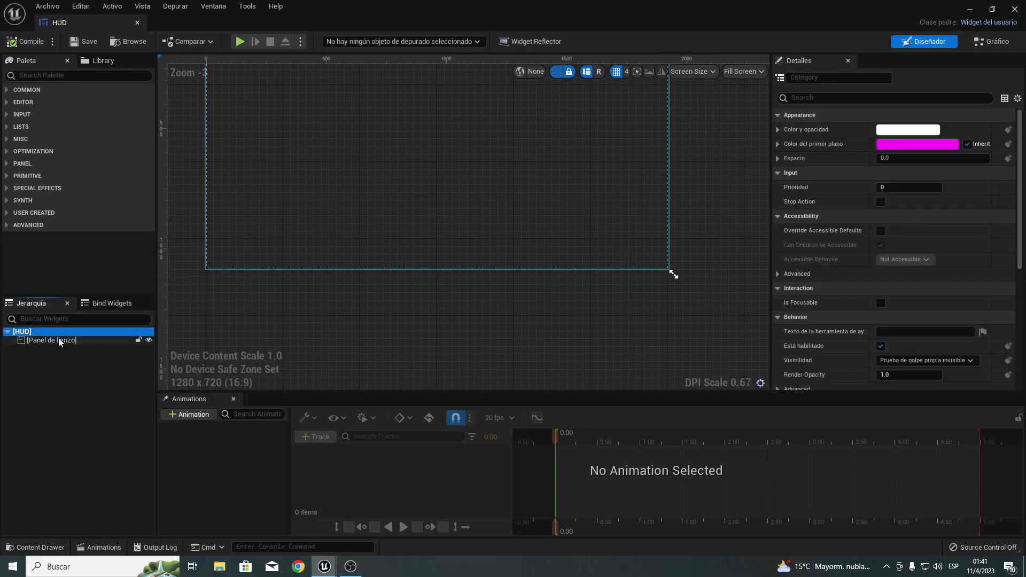
{"action": "left_click", "coordinate": [1014, 10]}
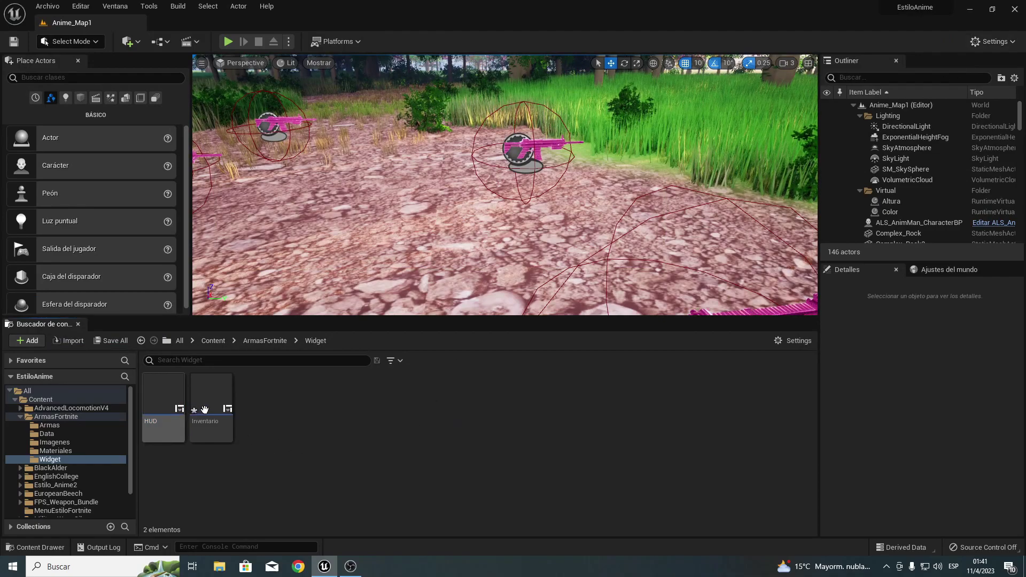
{"action": "left_click", "coordinate": [173, 406]}
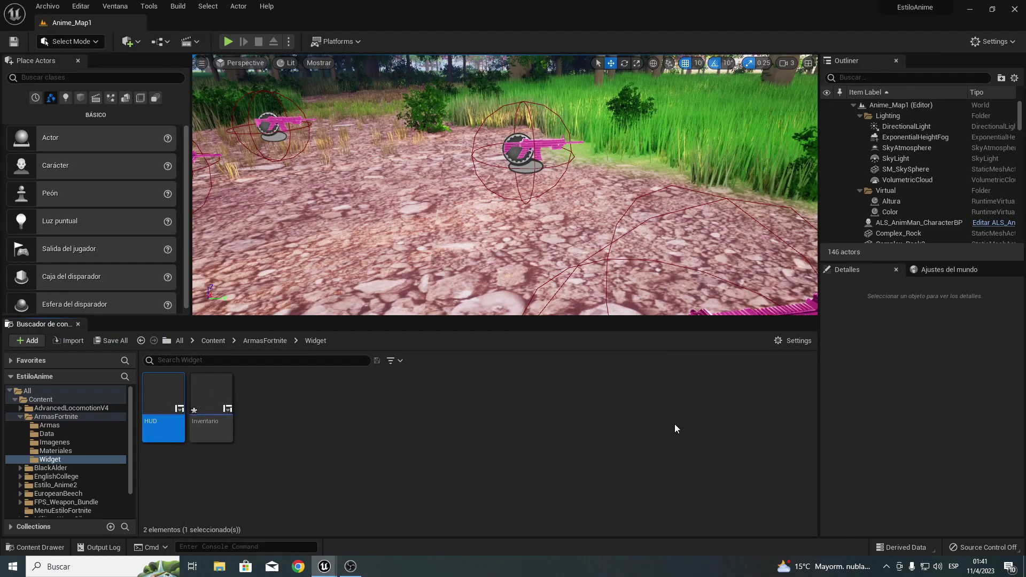
Delete the HUD widget and add a canvas panel to the Inventario widget.
{"action": "key", "text": "Delete"}
{"action": "left_click", "coordinate": [473, 458]}
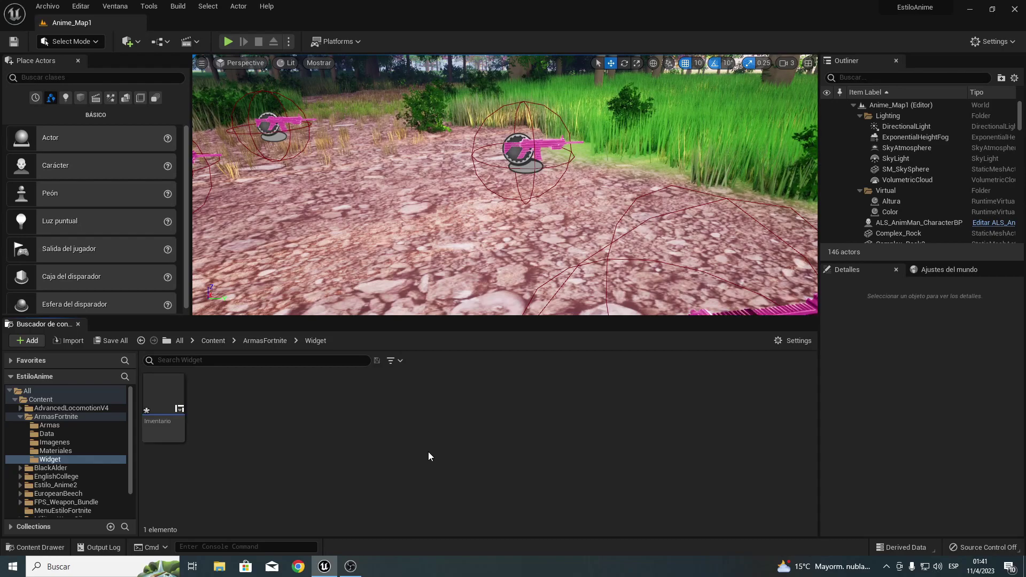
{"action": "double_click", "coordinate": [160, 406]}
{"action": "type", "text": "pane"}
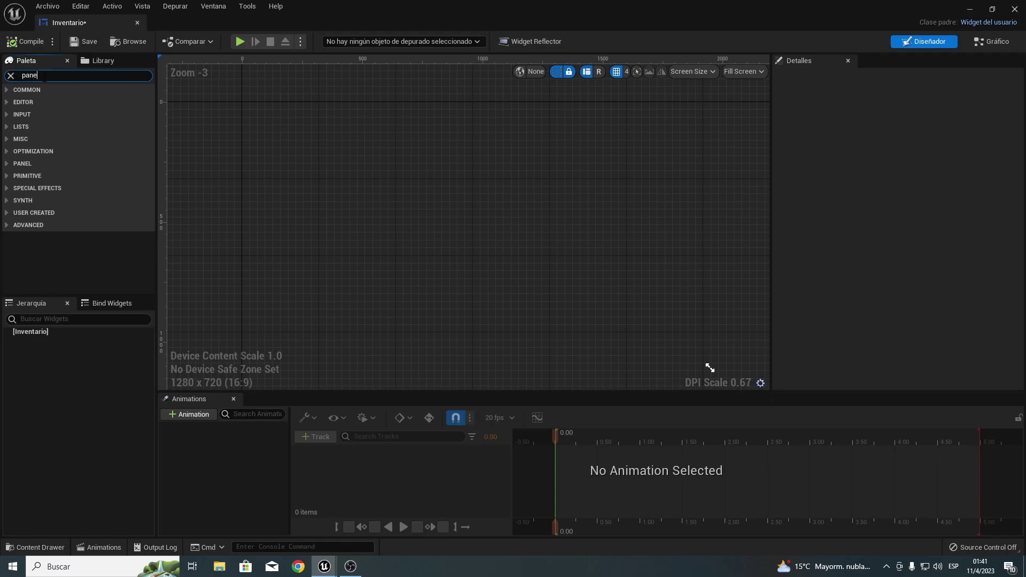
{"action": "type", "text": "l"}
{"action": "left_click_drag", "start_coordinate": [56, 112], "coordinate": [433, 168]}
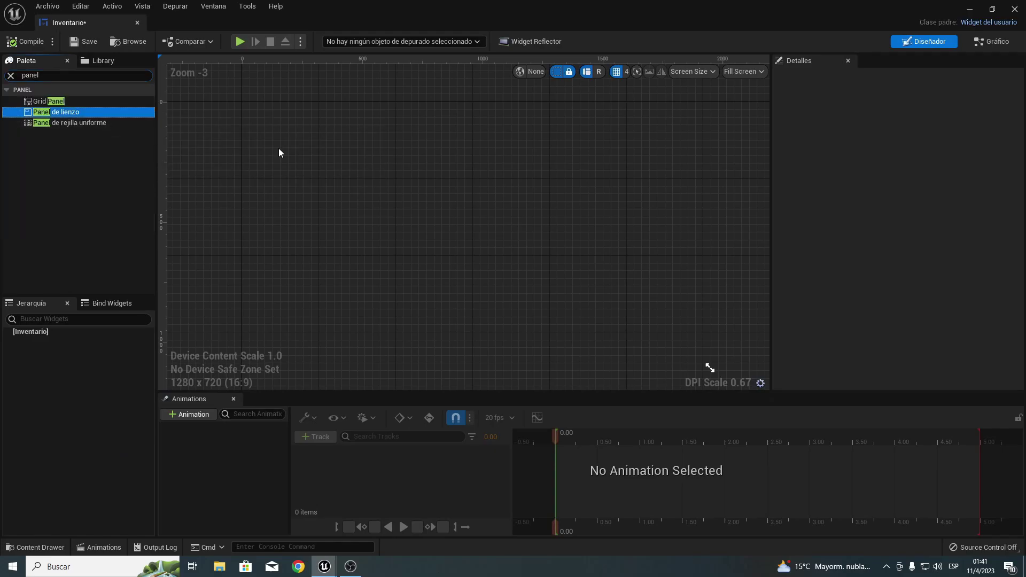
{"action": "left_click", "coordinate": [970, 9]}
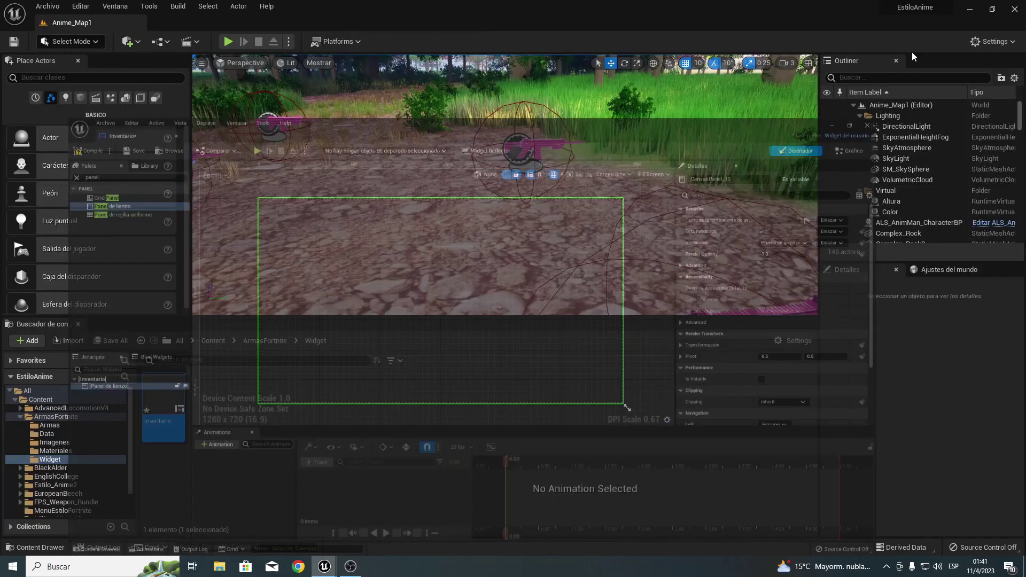
Create another User Widget blueprint named Widget_Items.
{"action": "right_click", "coordinate": [247, 413]}
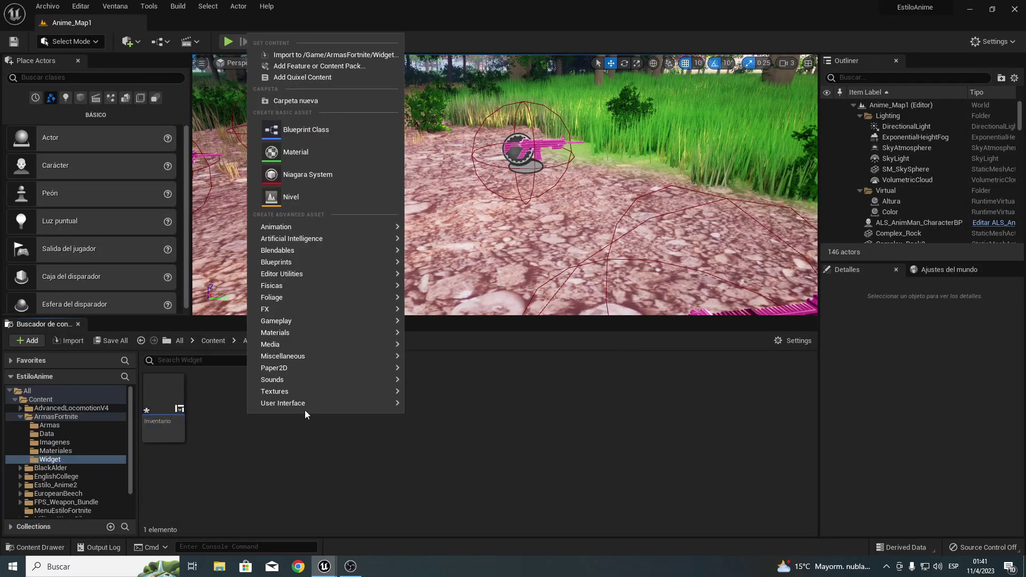
{"action": "mouse_move", "coordinate": [325, 403]}
{"action": "left_click", "coordinate": [437, 405]}
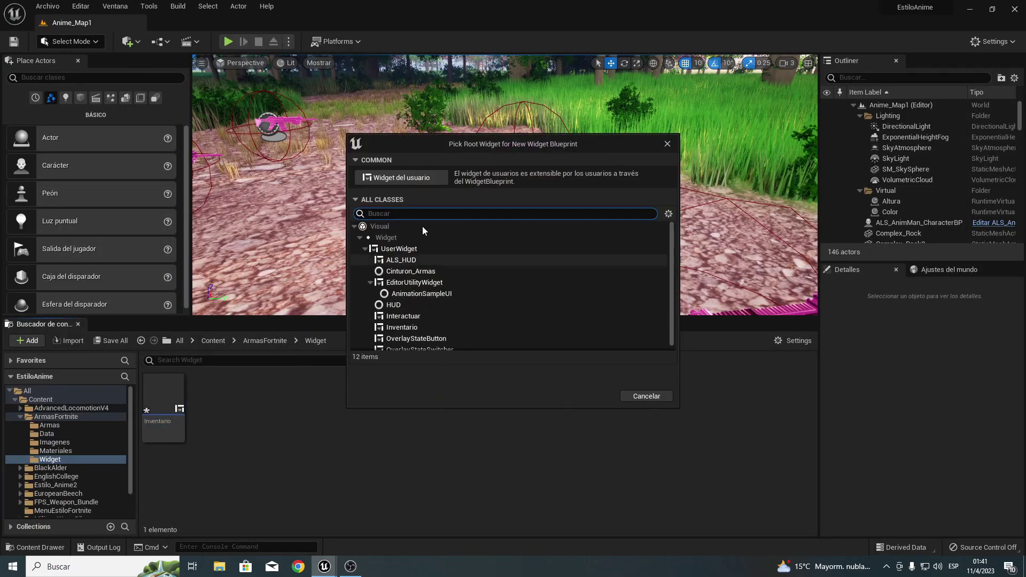
{"action": "left_click", "coordinate": [406, 176]}
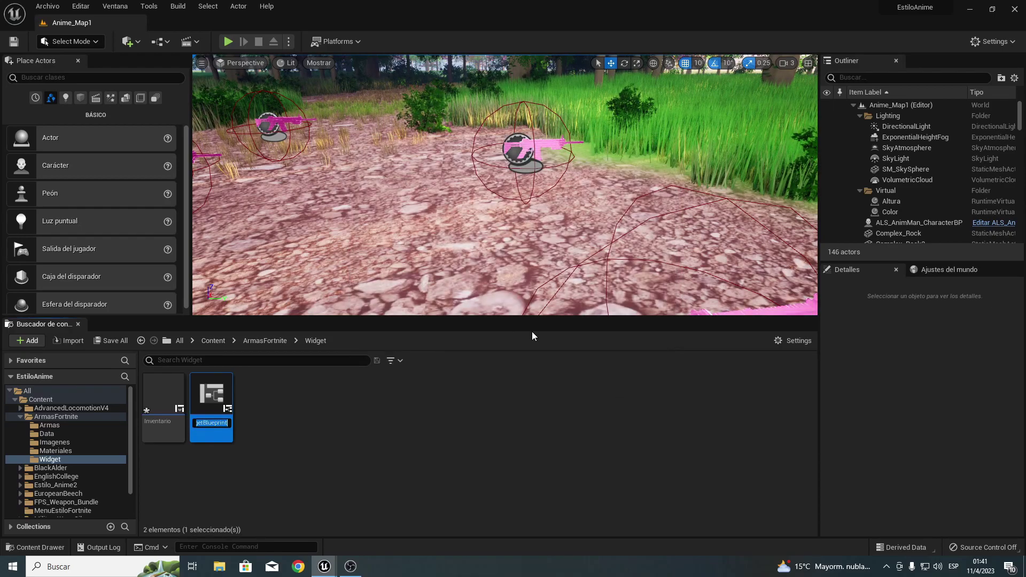
{"action": "type", "text": "Win"}
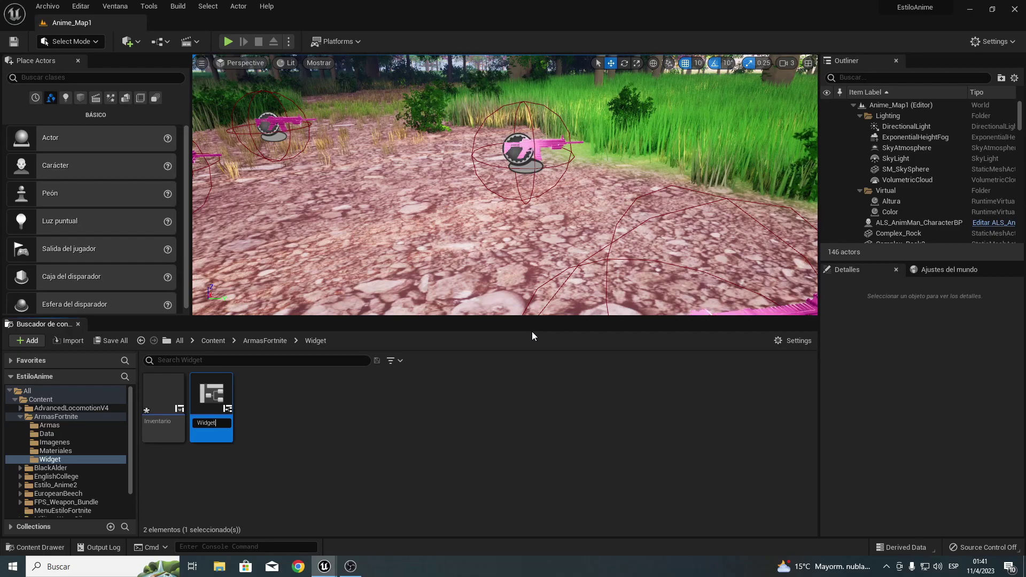
{"action": "type", "text": "_Items"}
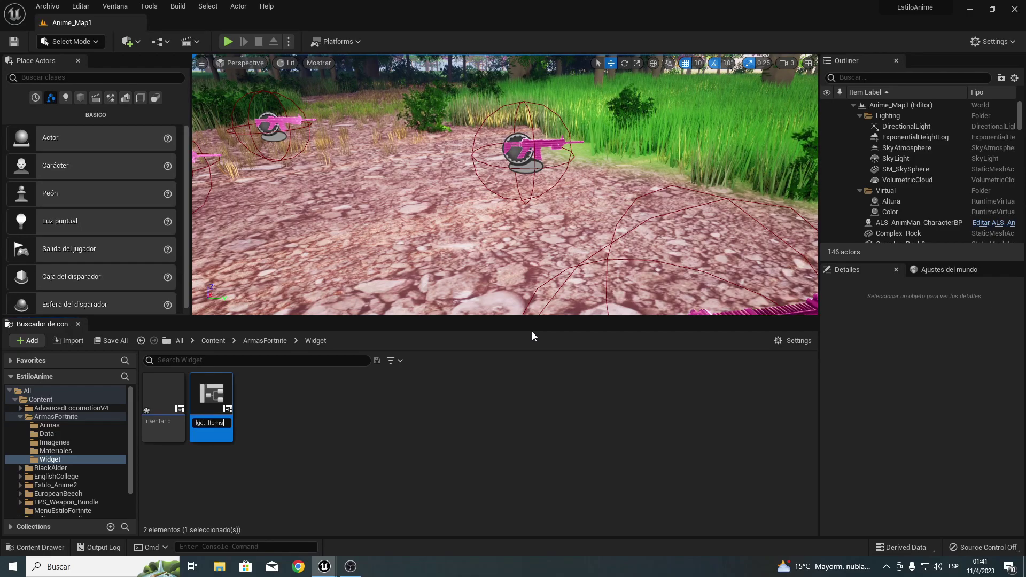
{"action": "key", "text": "Return"}
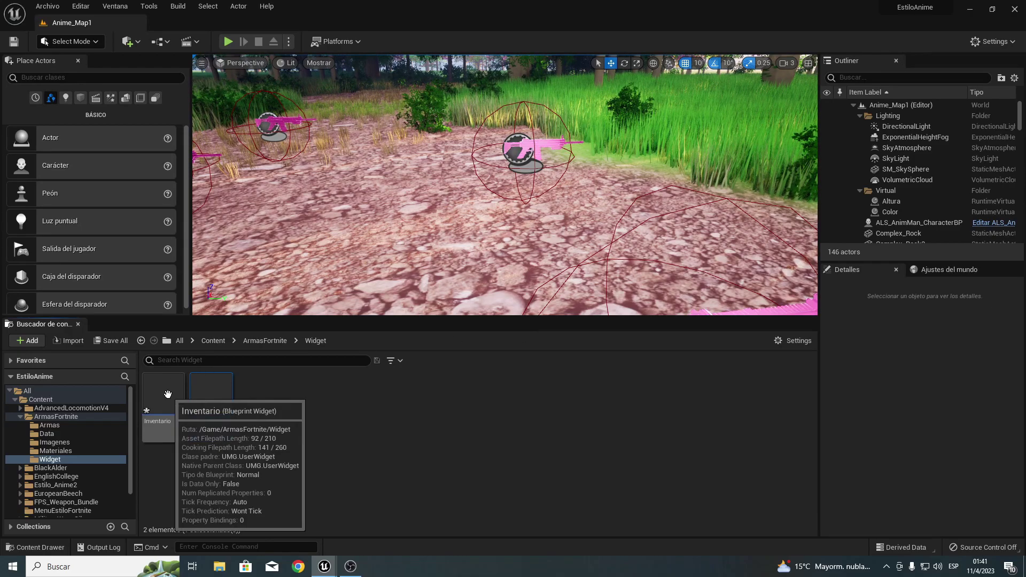
Rename the Inventario widget to Idger_Inventario.
{"action": "right_click", "coordinate": [167, 394]}
{"action": "left_click", "coordinate": [248, 190]}
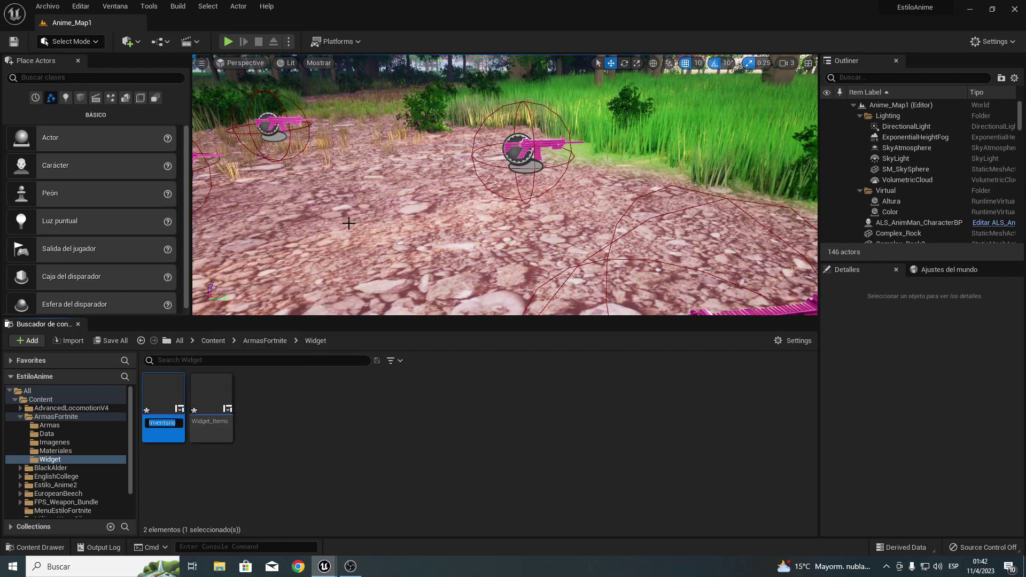
{"action": "key", "text": "Home"}
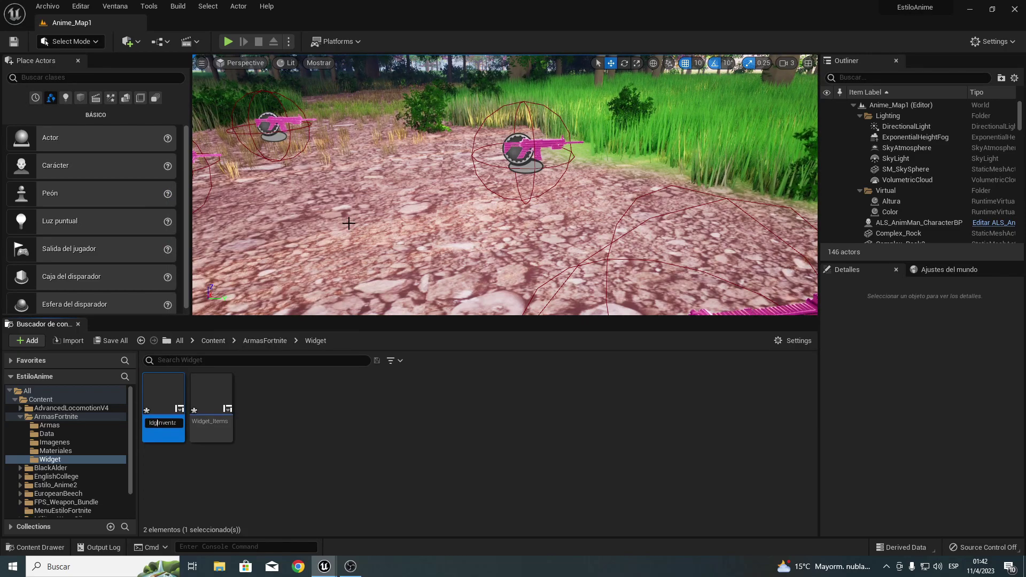
{"action": "type", "text": "t_"}
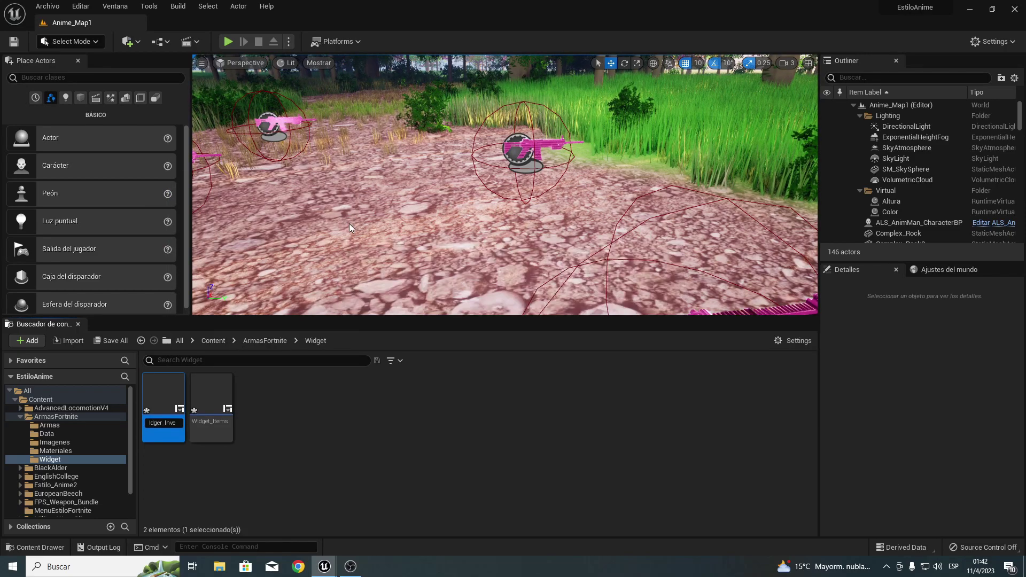
{"action": "key", "text": "Return"}
{"action": "left_click", "coordinate": [322, 407]}
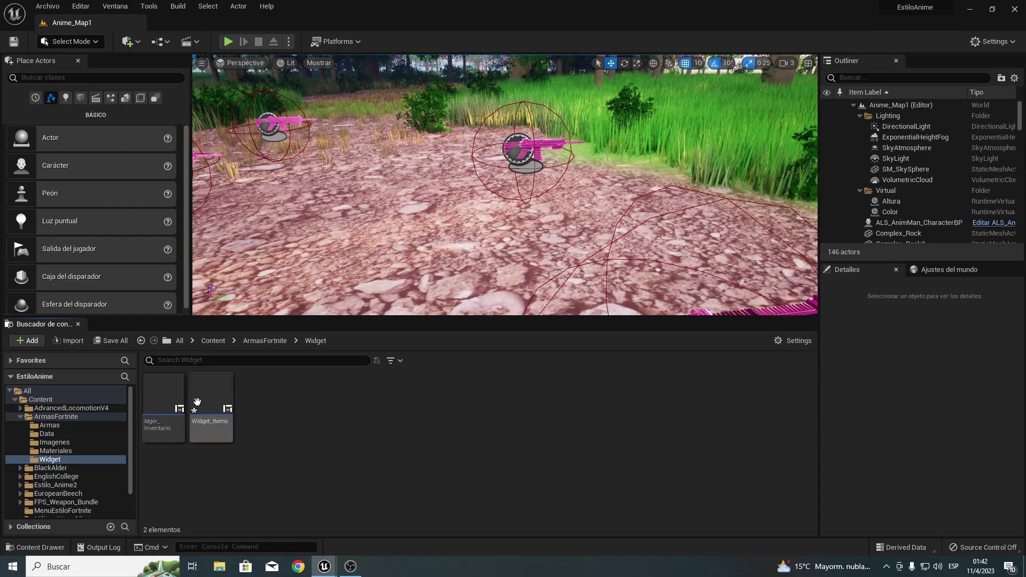
Open Idger_Inventario and drag a uniform grid panel onto its canvas.
{"action": "double_click", "coordinate": [172, 397]}
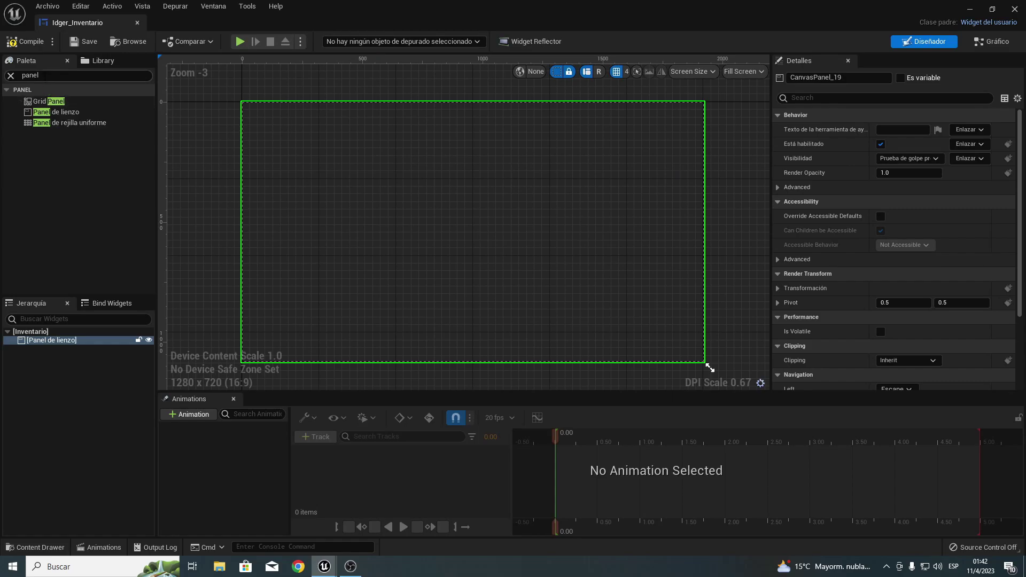
{"action": "left_click", "coordinate": [24, 76]}
{"action": "key", "text": "BackSpace"}
{"action": "type", "text": "uni"}
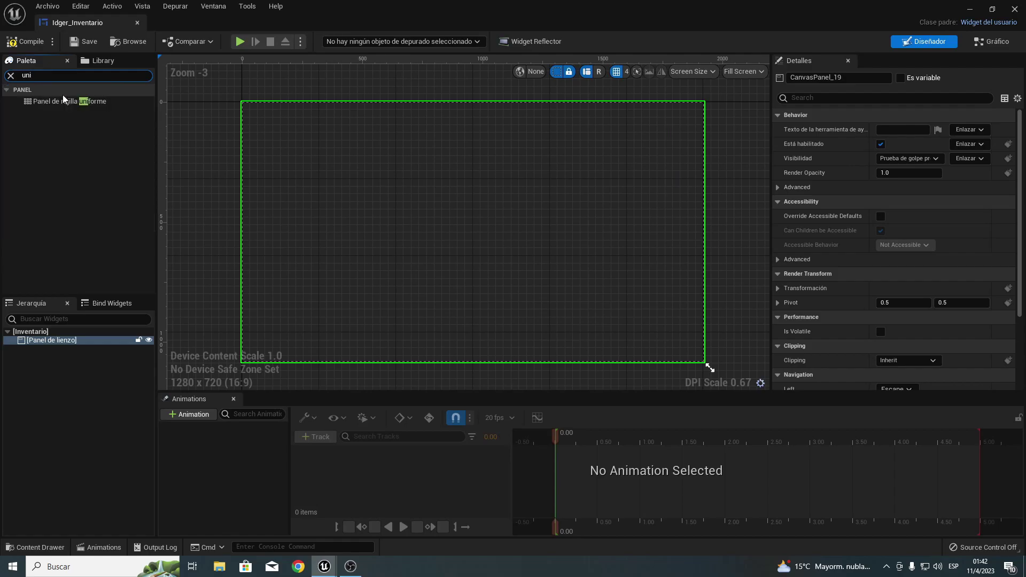
{"action": "left_click_drag", "start_coordinate": [63, 101], "coordinate": [587, 315]}
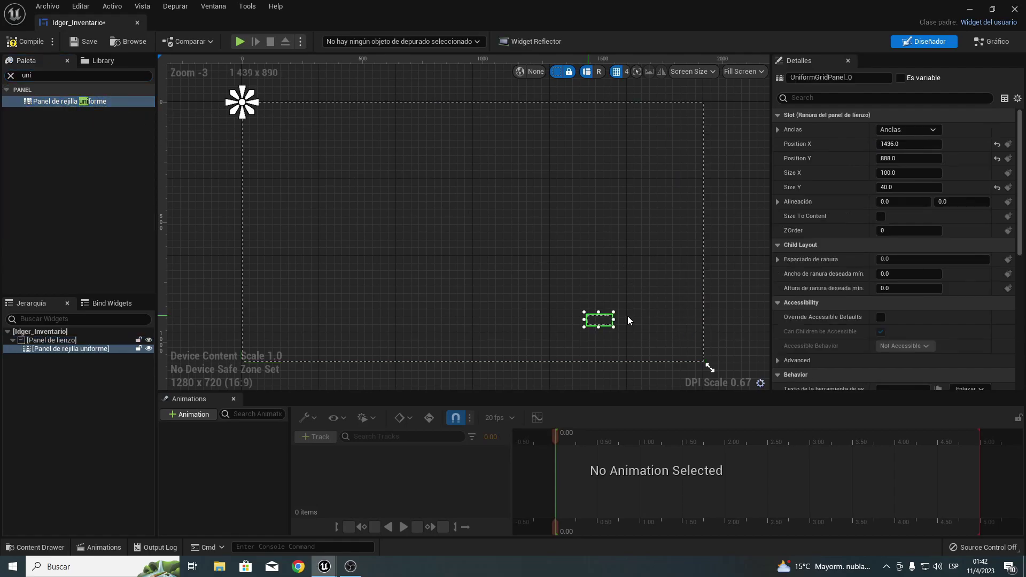
{"action": "right_click_drag", "start_coordinate": [628, 316], "coordinate": [403, 264]}
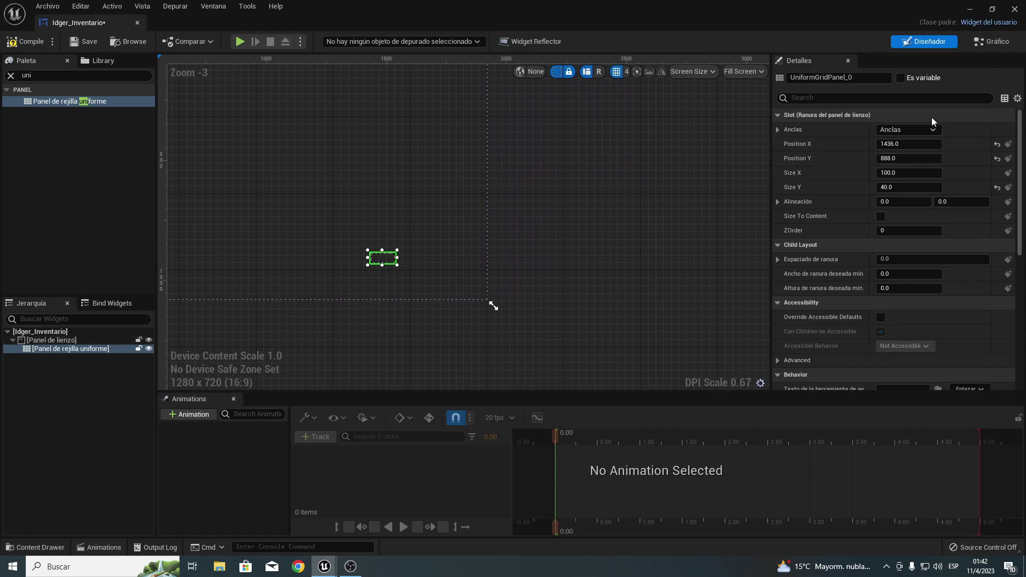
{"action": "left_click", "coordinate": [930, 130]}
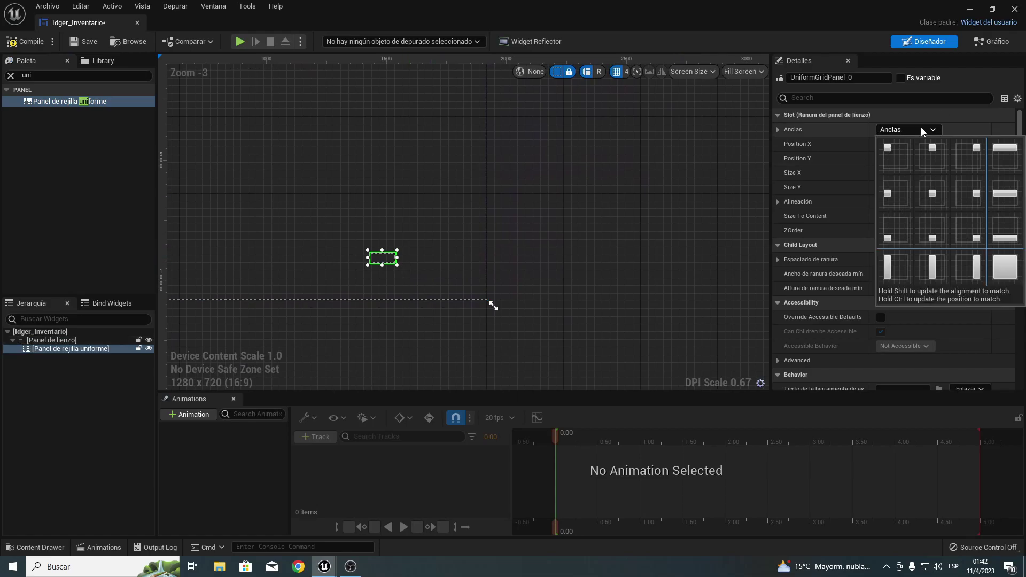
Anchor the uniform grid panel to the bottom-right corner.
{"action": "left_click", "coordinate": [1005, 239]}
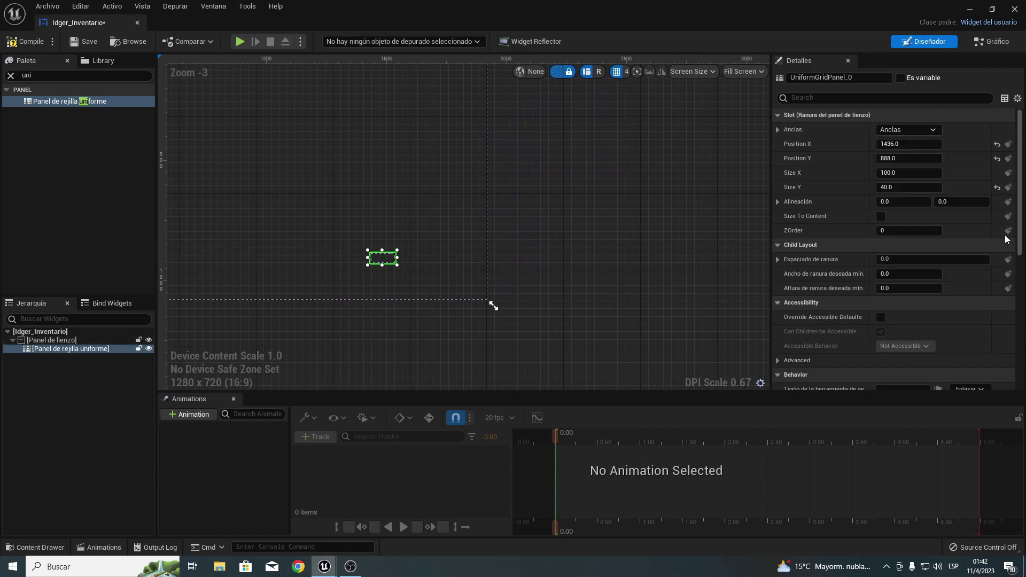
{"action": "right_click", "coordinate": [377, 277]}
{"action": "left_click", "coordinate": [381, 268]}
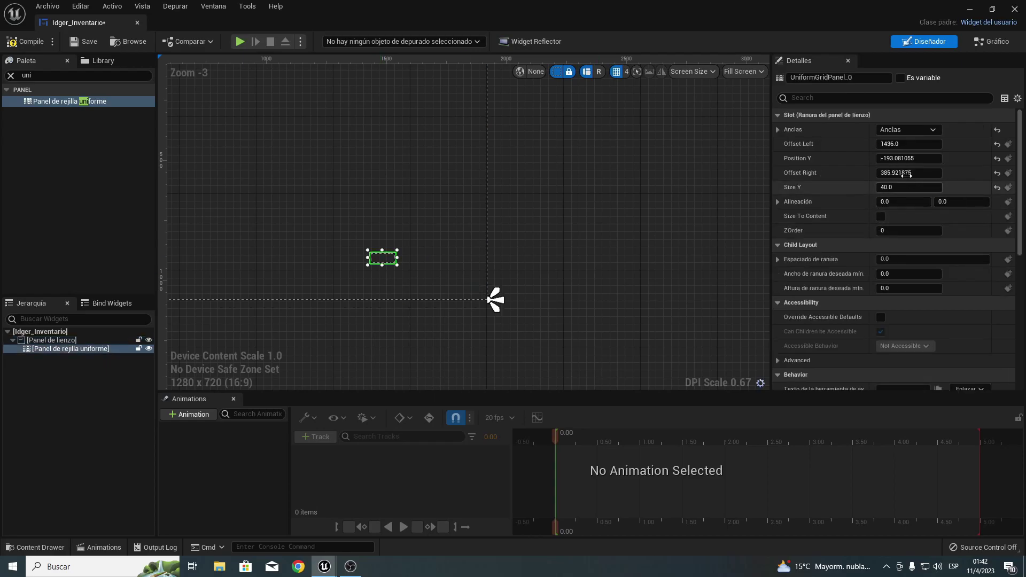
{"action": "left_click", "coordinate": [903, 131]}
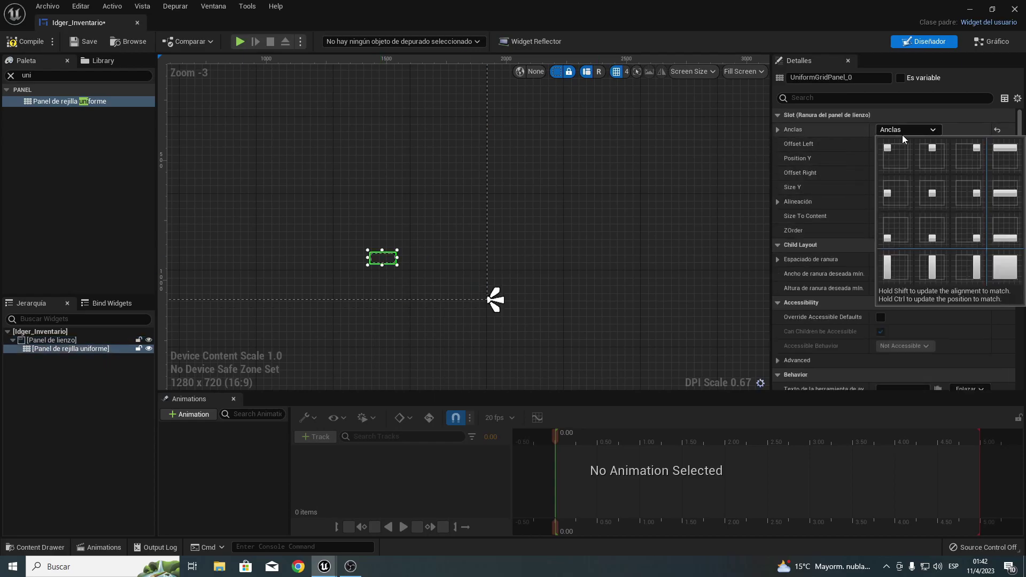
{"action": "left_click", "coordinate": [966, 227]}
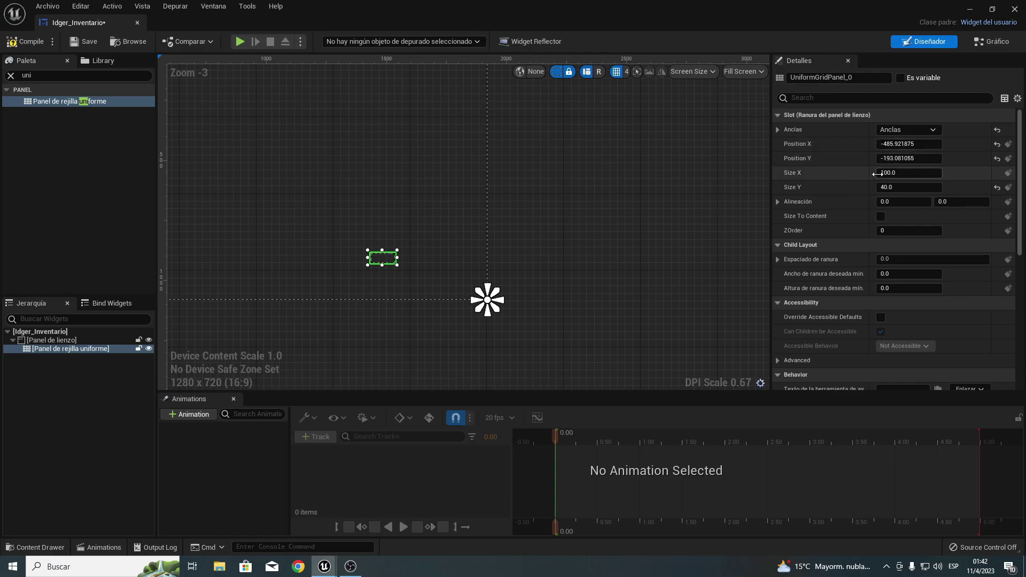
Set the grid panel's Size X to 600.
{"action": "left_click", "coordinate": [903, 173]}
{"action": "type", "text": "6"}
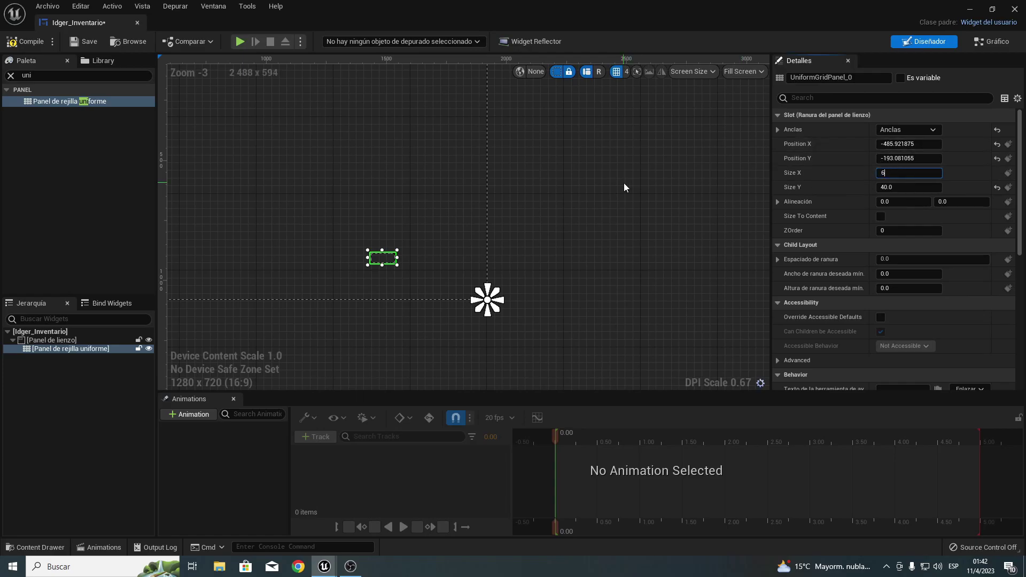
{"action": "type", "text": "00"}
{"action": "key", "text": "Return"}
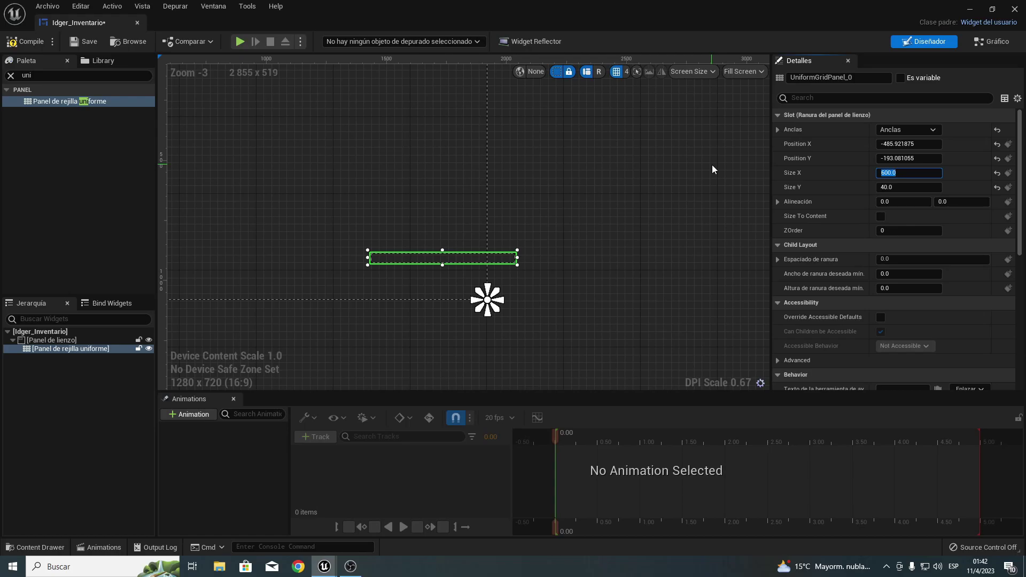
{"action": "left_click", "coordinate": [965, 6]}
Switch from OBS back to the Idger_Inventario widget editor window.
{"action": "left_click", "coordinate": [965, 6]}
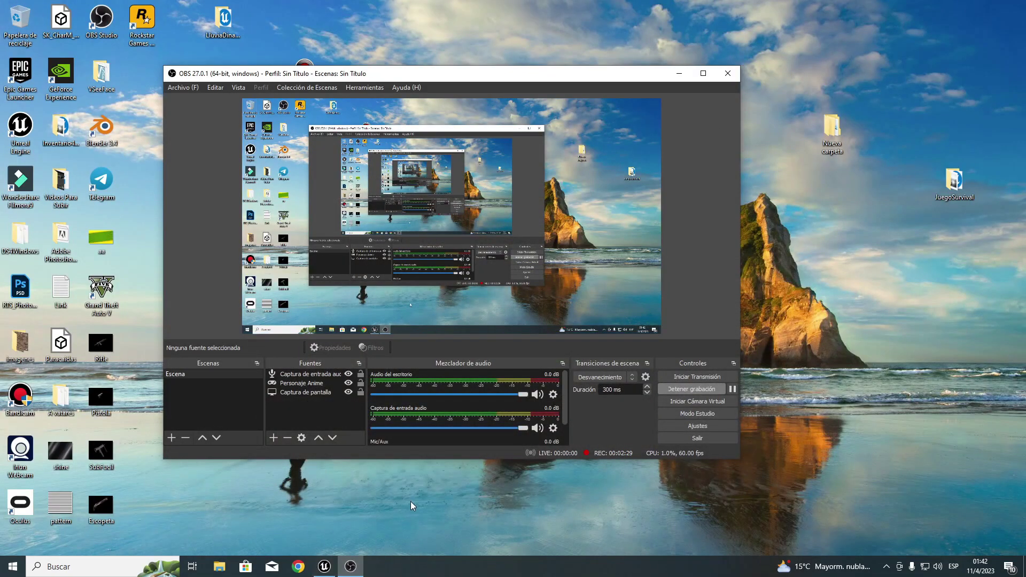
{"action": "left_click", "coordinate": [327, 569]}
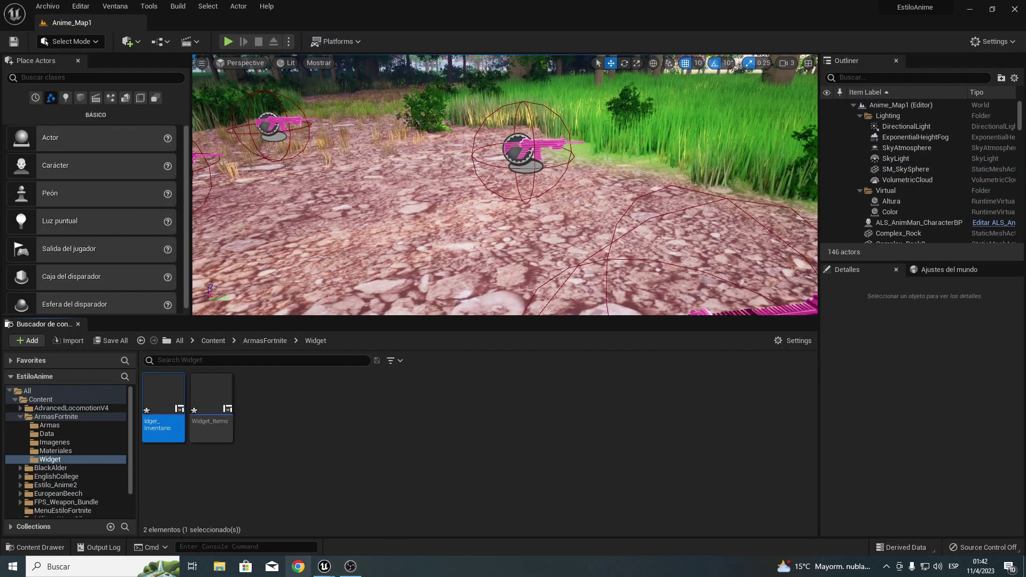
{"action": "mouse_move", "coordinate": [323, 568]}
{"action": "left_click", "coordinate": [402, 534]}
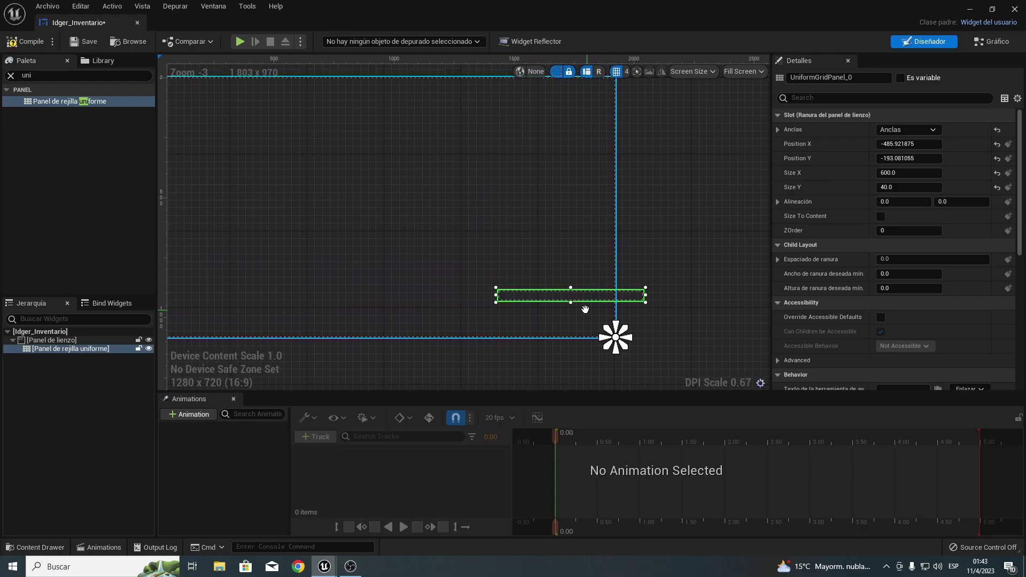
Set the uniform grid panel's Size Y to 100.
{"action": "right_click_drag", "start_coordinate": [460, 275], "coordinate": [550, 294]}
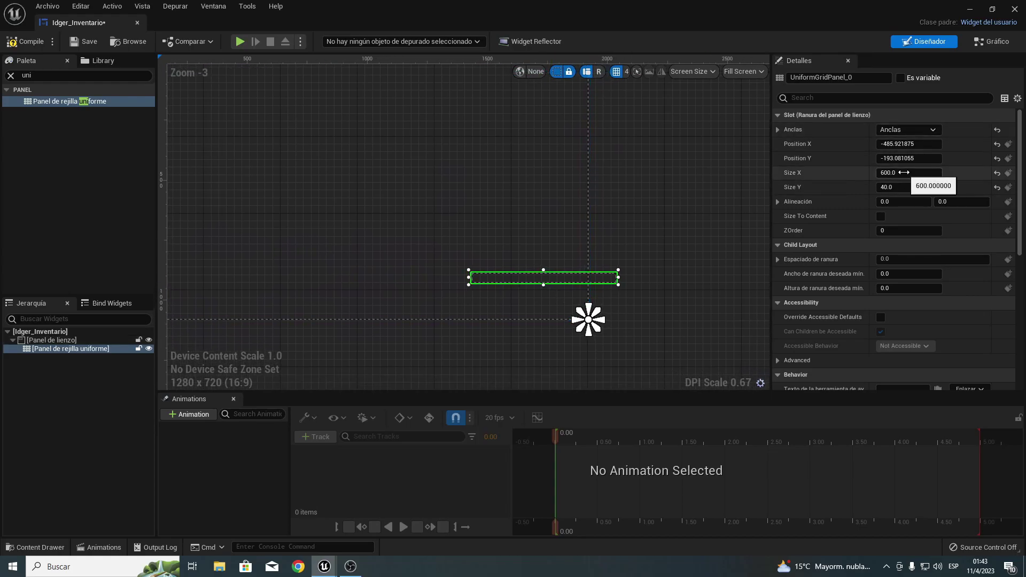
{"action": "left_click", "coordinate": [900, 186]}
{"action": "type", "text": "00"}
{"action": "key", "text": "Return"}
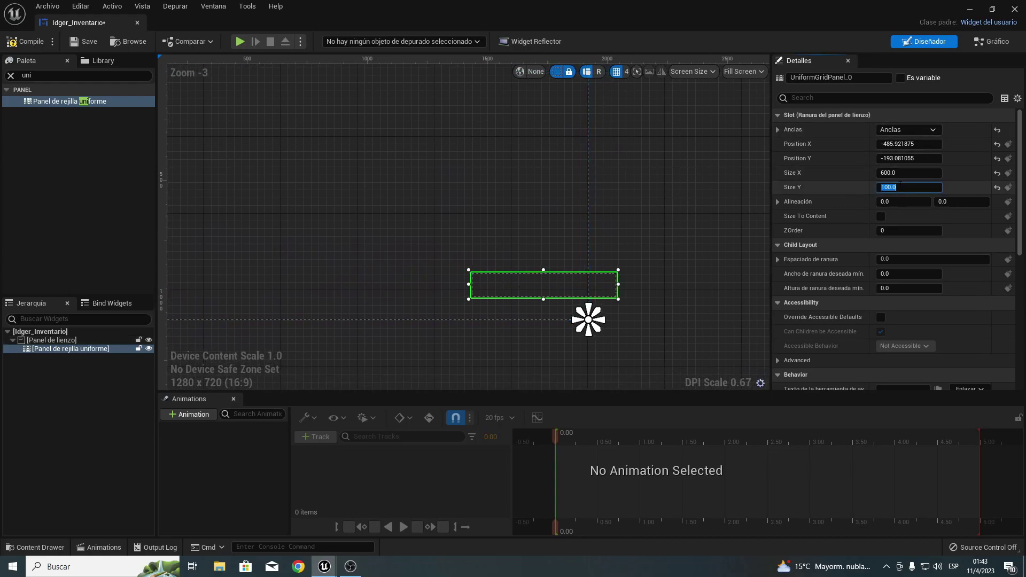
{"action": "right_click_drag", "start_coordinate": [647, 258], "coordinate": [622, 231]}
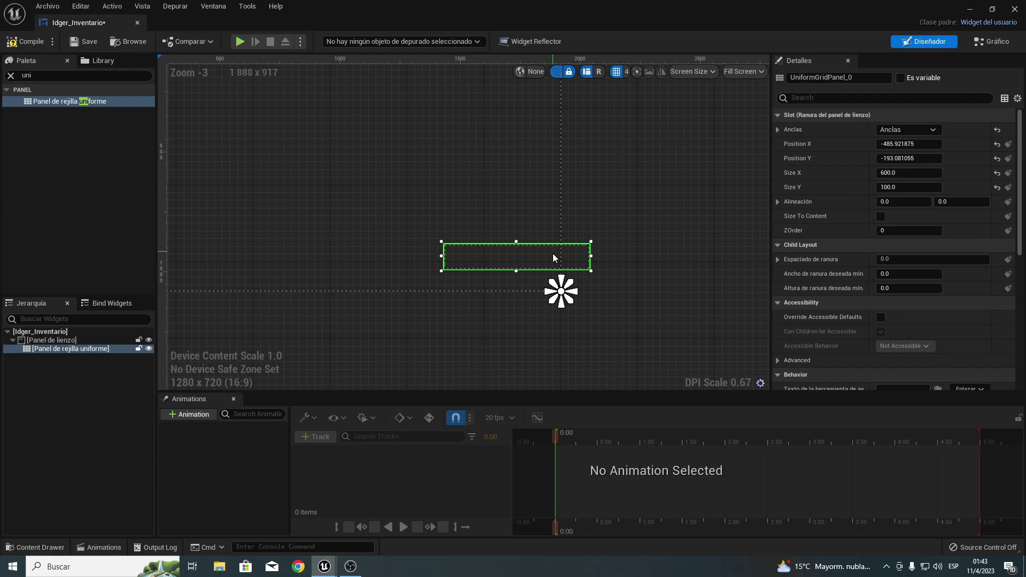
Position the grid panel at X -650, Y -200 and zoom the canvas onto it.
{"action": "mouse_move", "coordinate": [883, 148]}
{"action": "left_mouse_down"}
{"action": "mouse_move", "coordinate": [802, 148]}
{"action": "mouse_move", "coordinate": [835, 148]}
{"action": "left_mouse_up"}
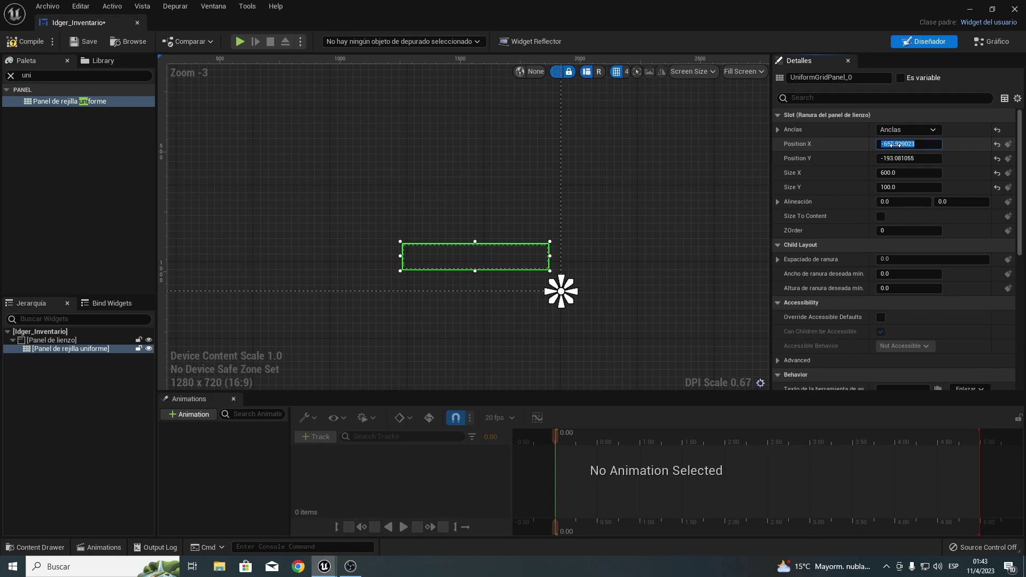
{"action": "type", "text": "-650"}
{"action": "key", "text": "Return"}
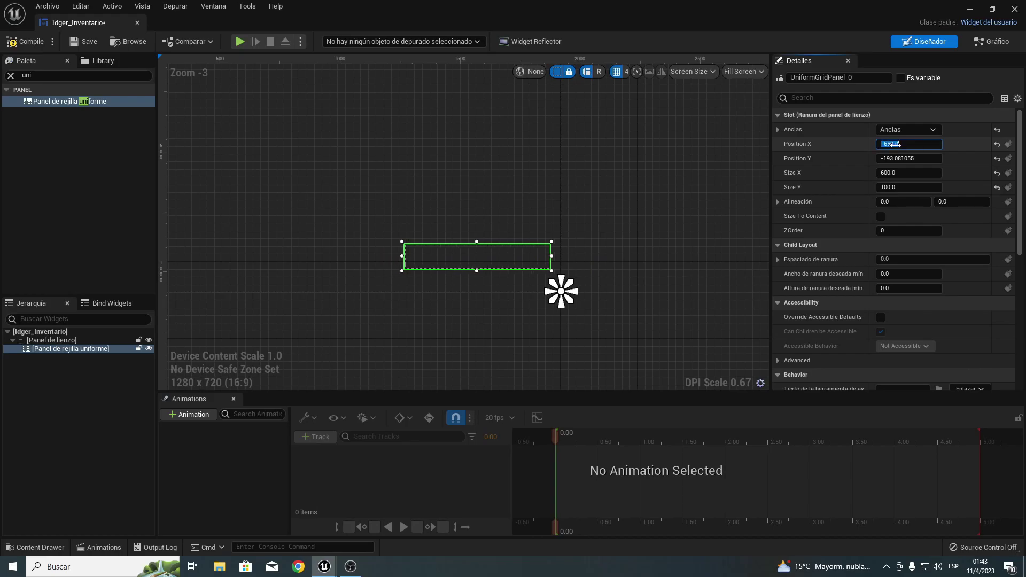
{"action": "left_click", "coordinate": [898, 158]}
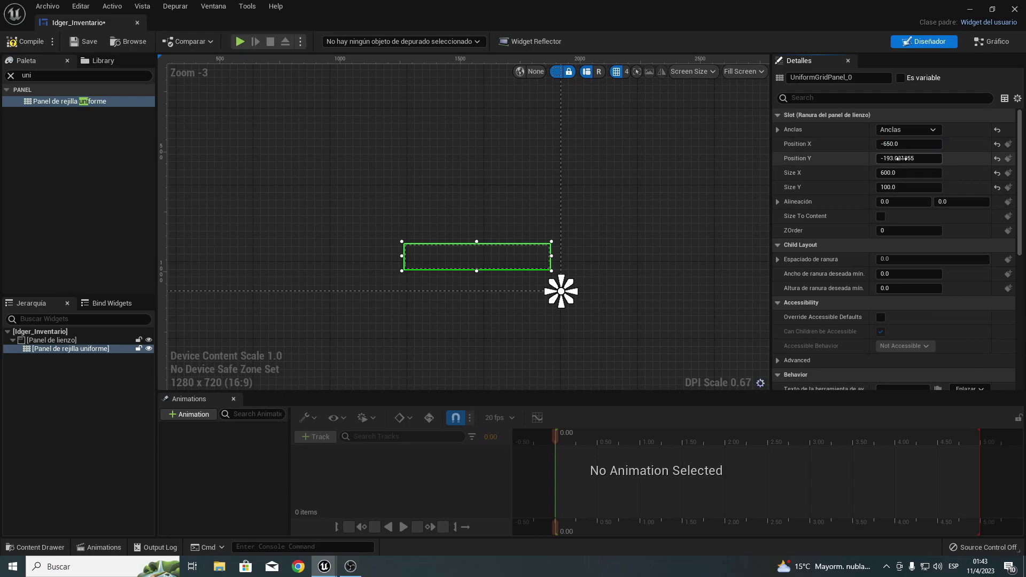
{"action": "type", "text": "-200"}
{"action": "key", "text": "Return"}
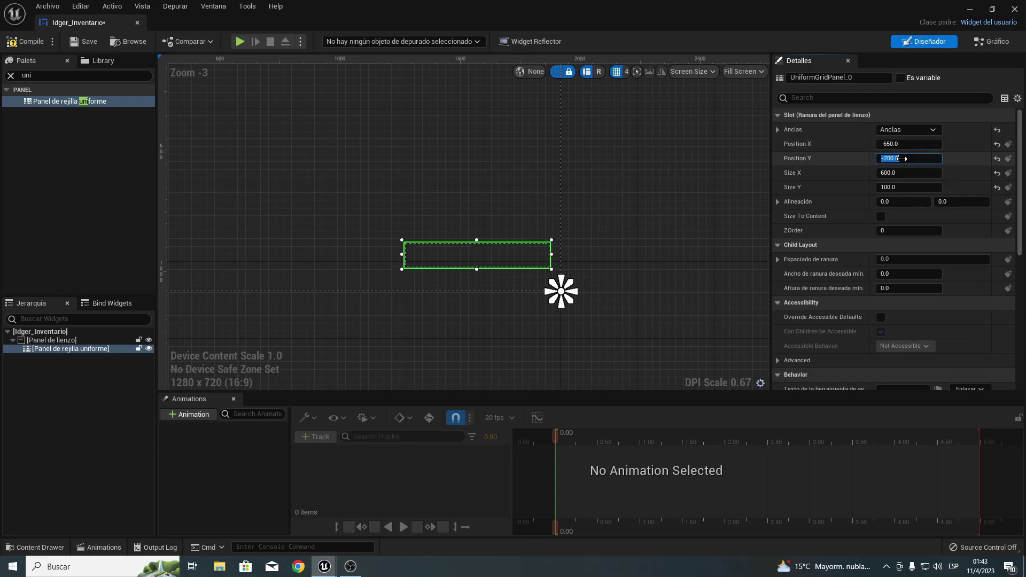
{"action": "left_click", "coordinate": [663, 219]}
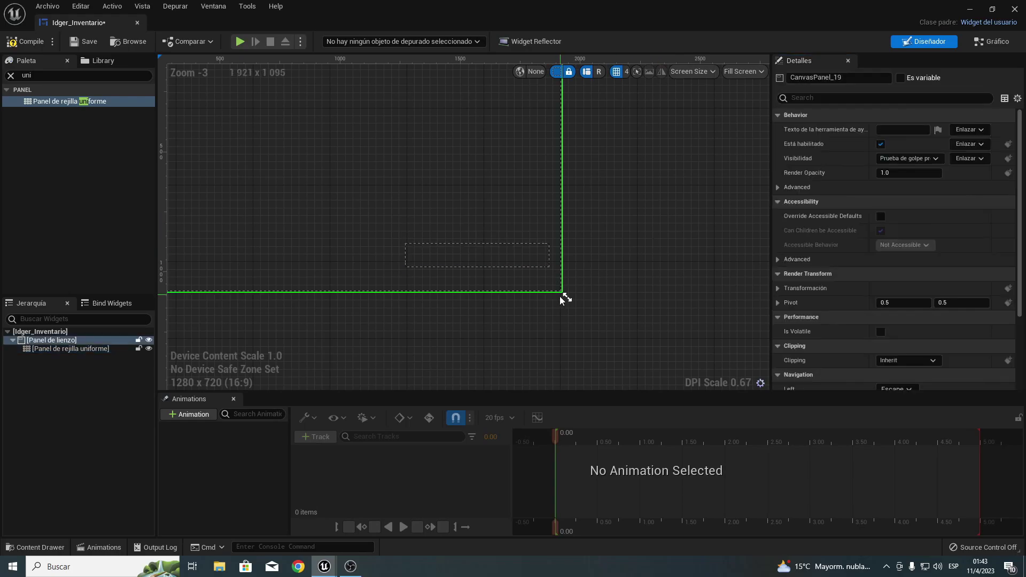
{"action": "left_click", "coordinate": [453, 260]}
{"action": "right_click_drag", "start_coordinate": [623, 227], "coordinate": [701, 269]}
{"action": "right_click_drag", "start_coordinate": [577, 270], "coordinate": [425, 232]}
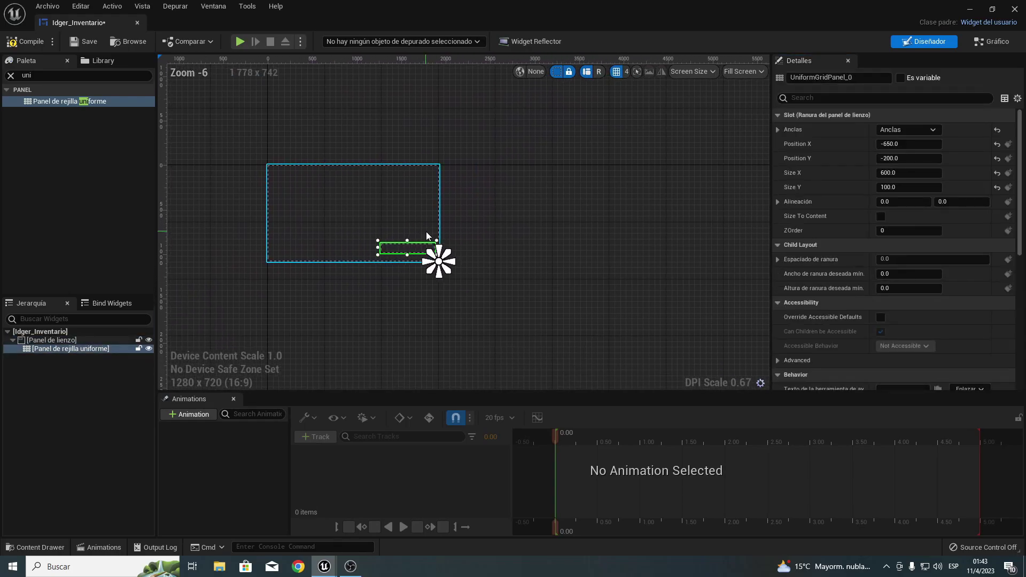
{"action": "scroll", "coordinate": [383, 261], "scroll_direction": "up", "scroll_amount": 2}
{"action": "scroll", "coordinate": [387, 249], "scroll_direction": "up", "scroll_amount": 4}
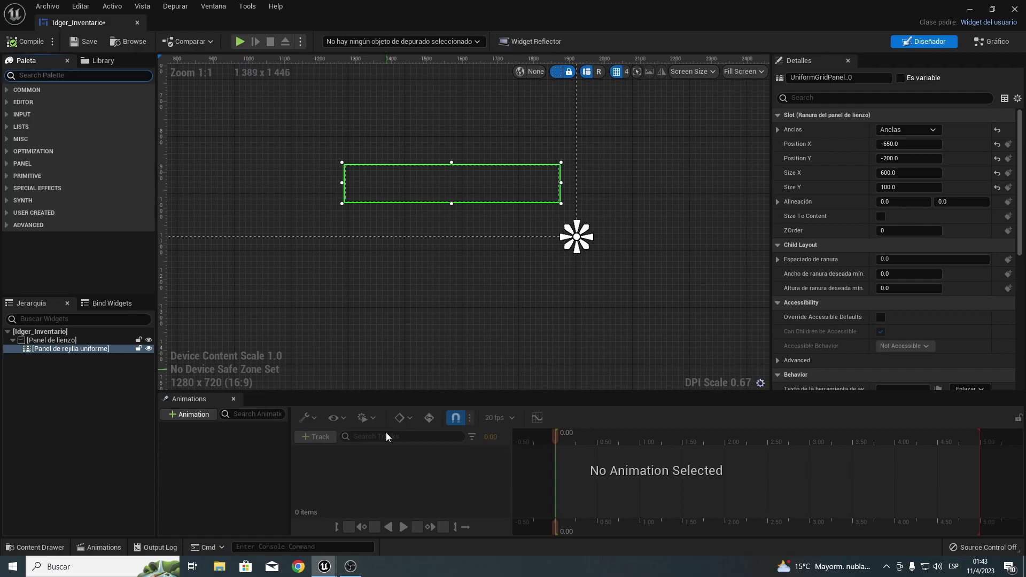
Pause the recording and drag a Button into the uniform grid panel.
{"action": "key", "text": "alt+Tab"}
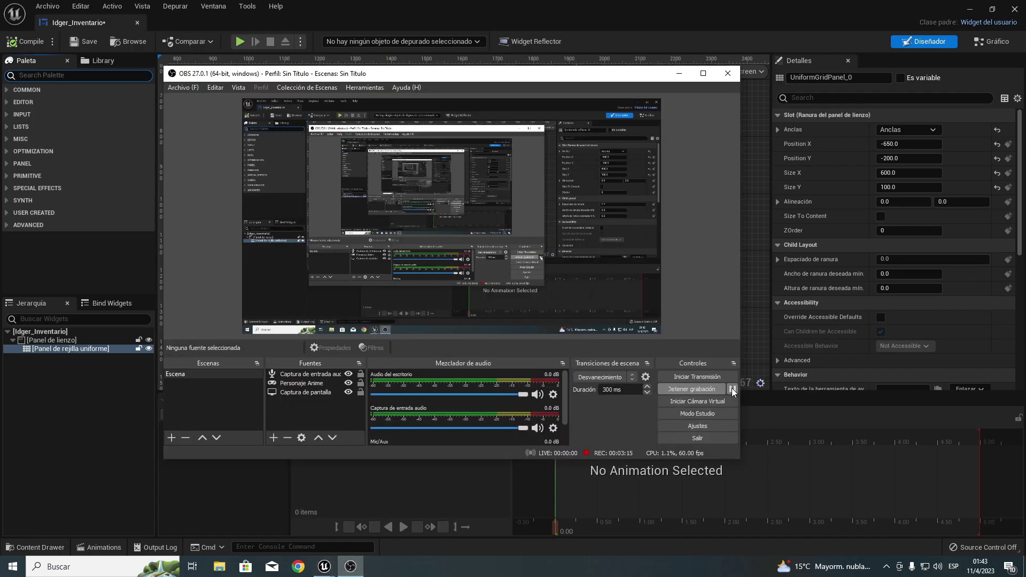
{"action": "left_click", "coordinate": [732, 388]}
{"action": "key", "text": "alt+Tab"}
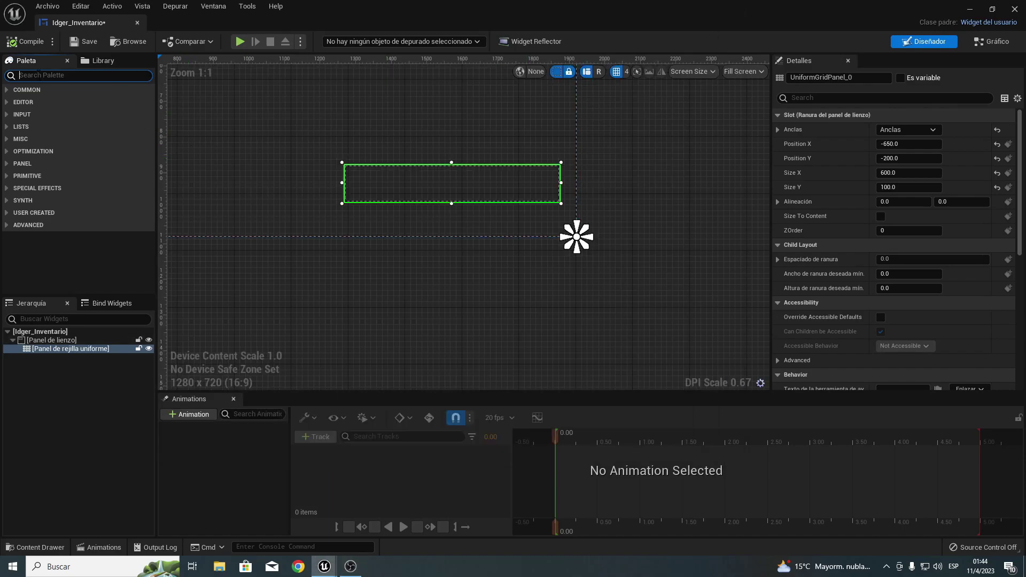
{"action": "type", "text": "bo"}
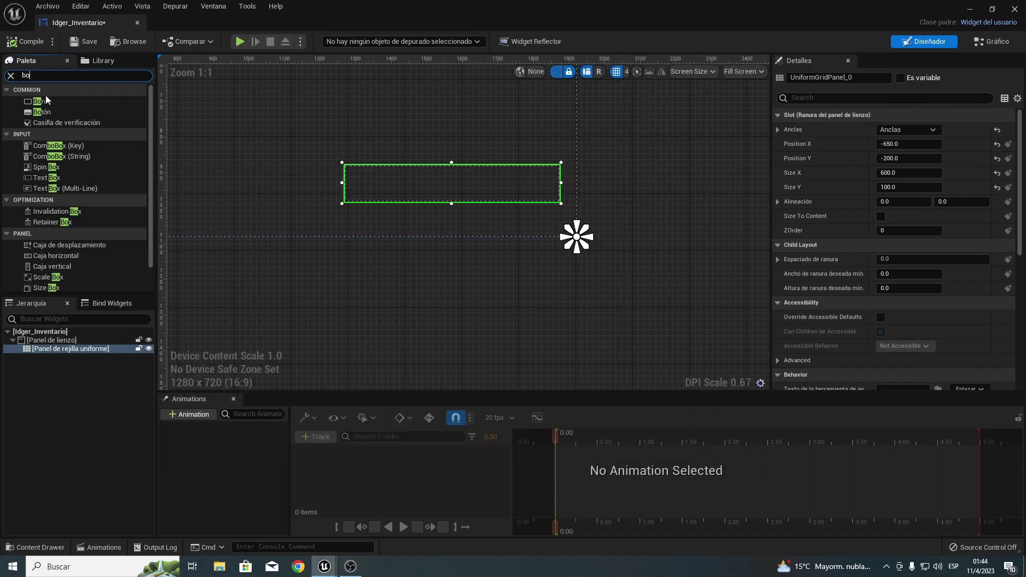
{"action": "left_click_drag", "start_coordinate": [46, 112], "coordinate": [392, 192]}
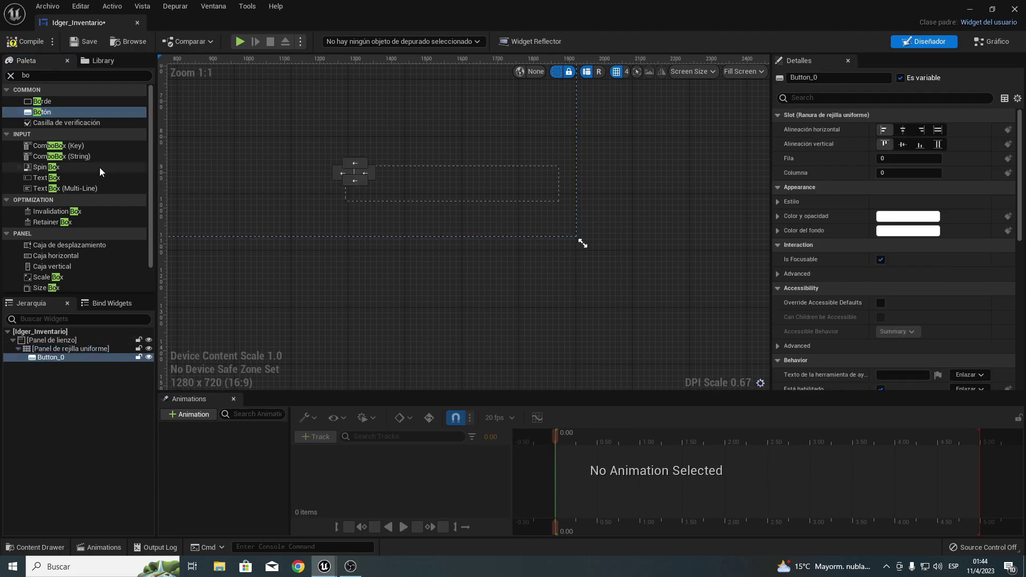
{"action": "left_click", "coordinate": [34, 392]}
{"action": "left_click", "coordinate": [48, 357]}
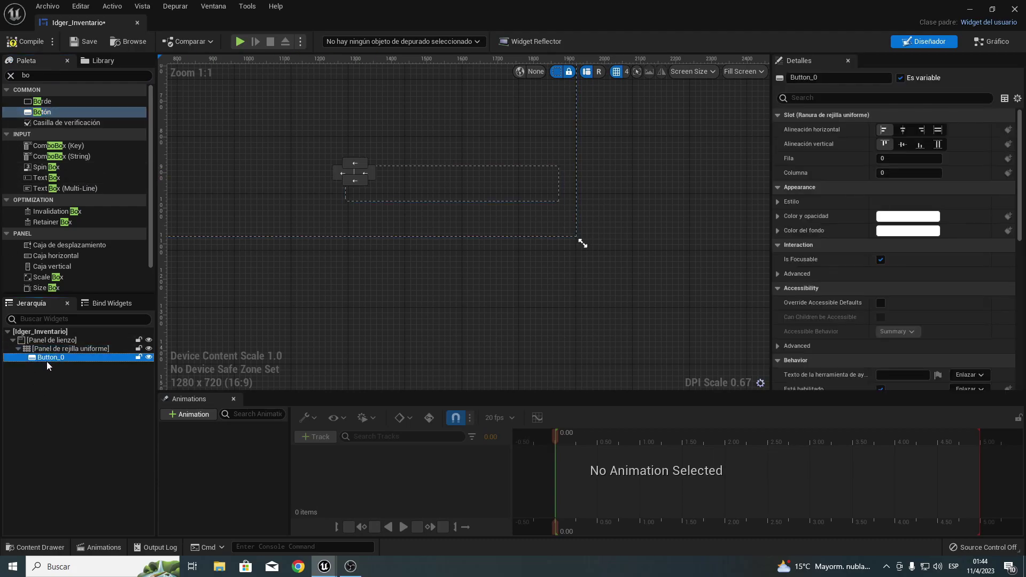
Duplicate the button with Ctrl+D until the grid panel holds six buttons.
{"action": "key", "text": "ctrl+d"}
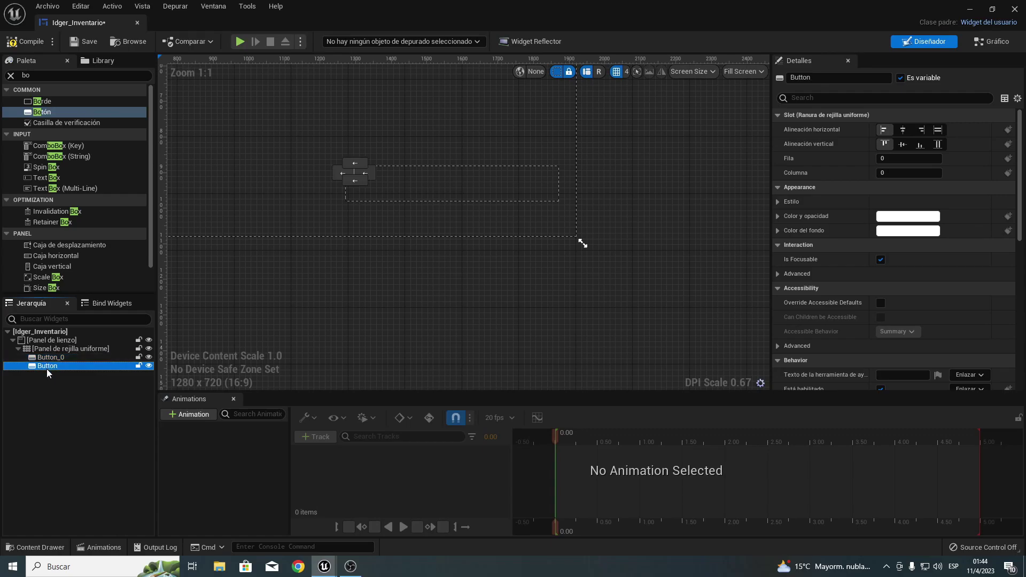
{"action": "key", "text": "ctrl+d"}
{"action": "key", "text": "ctrl+d"}
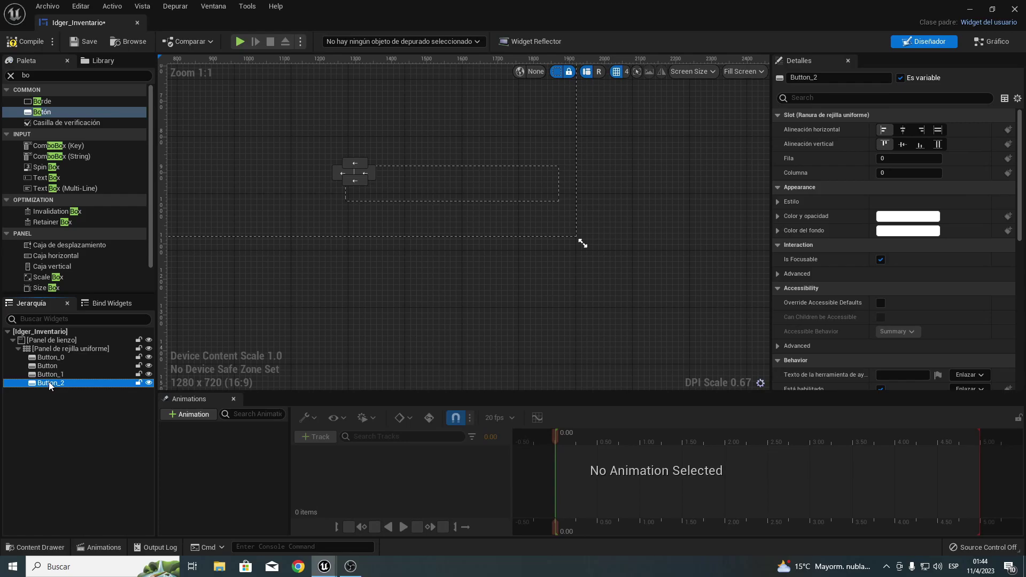
{"action": "key", "text": "ctrl+d"}
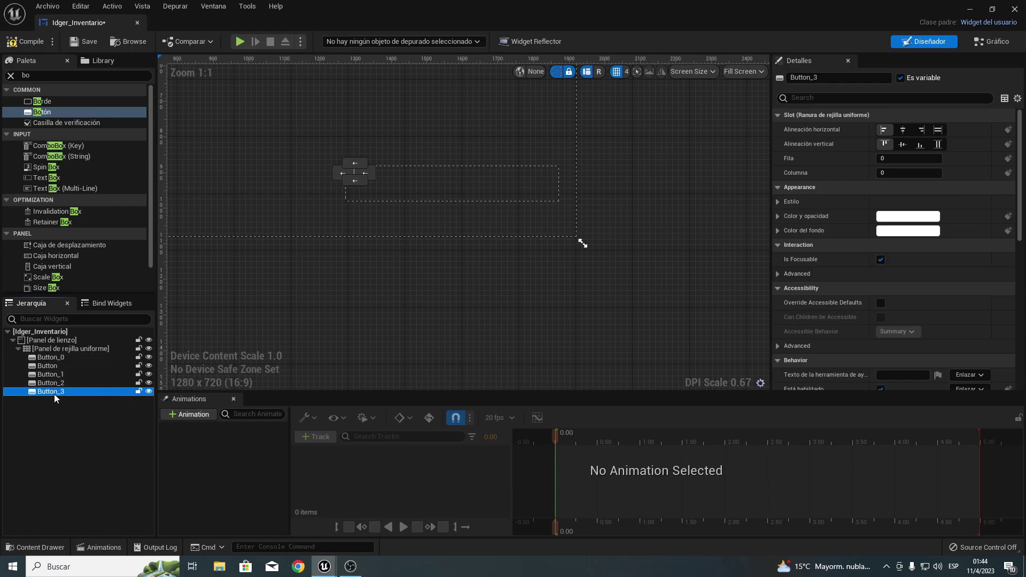
{"action": "key", "text": "ctrl+d"}
{"action": "left_click", "coordinate": [64, 358]}
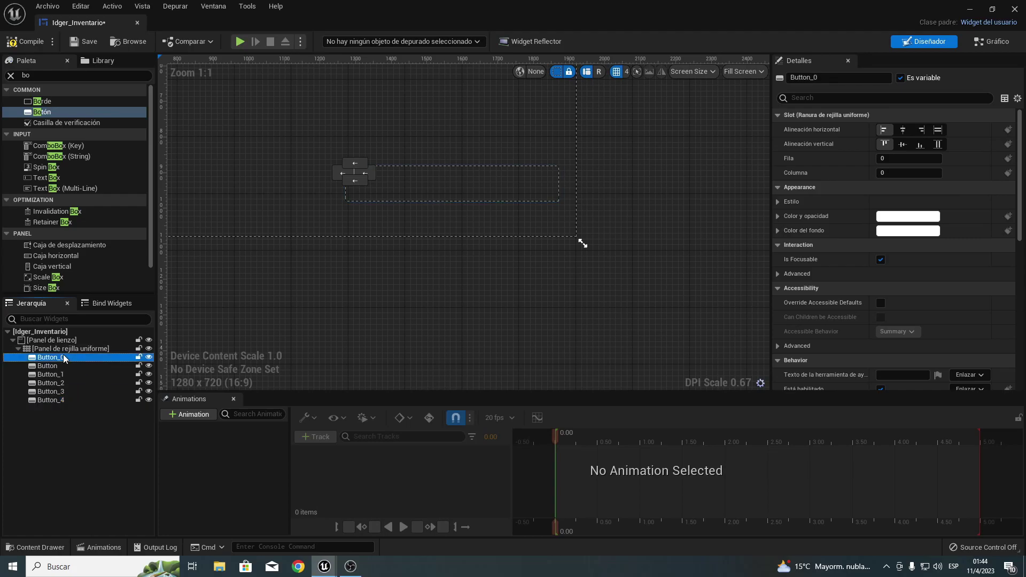
Set Horizontal and Vertical Alignment to Fill for Button_0 and all other buttons.
{"action": "left_click", "coordinate": [938, 130]}
{"action": "left_click", "coordinate": [939, 145]}
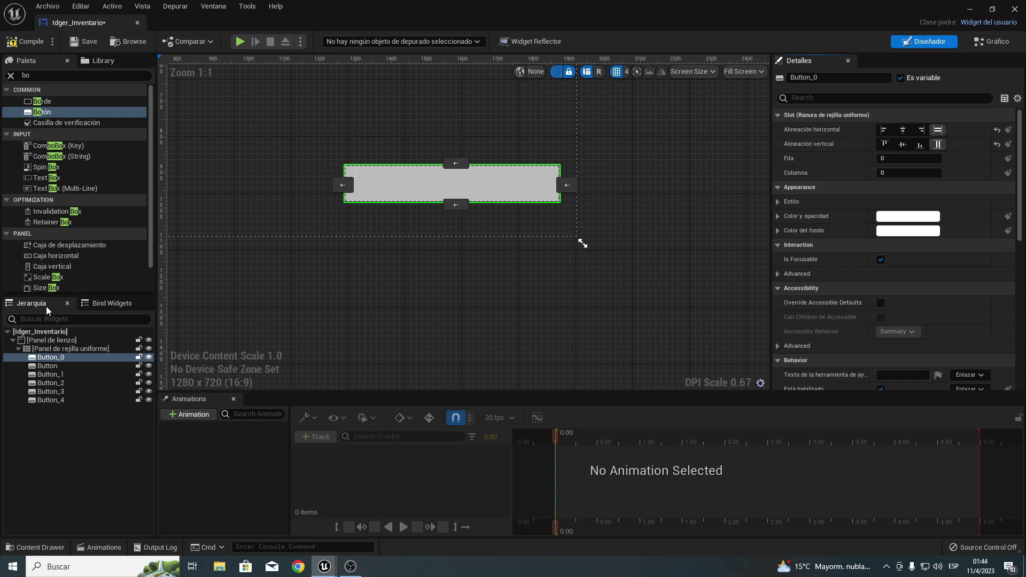
{"action": "left_click", "coordinate": [63, 367]}
{"action": "left_click", "coordinate": [66, 402], "text": "shift"}
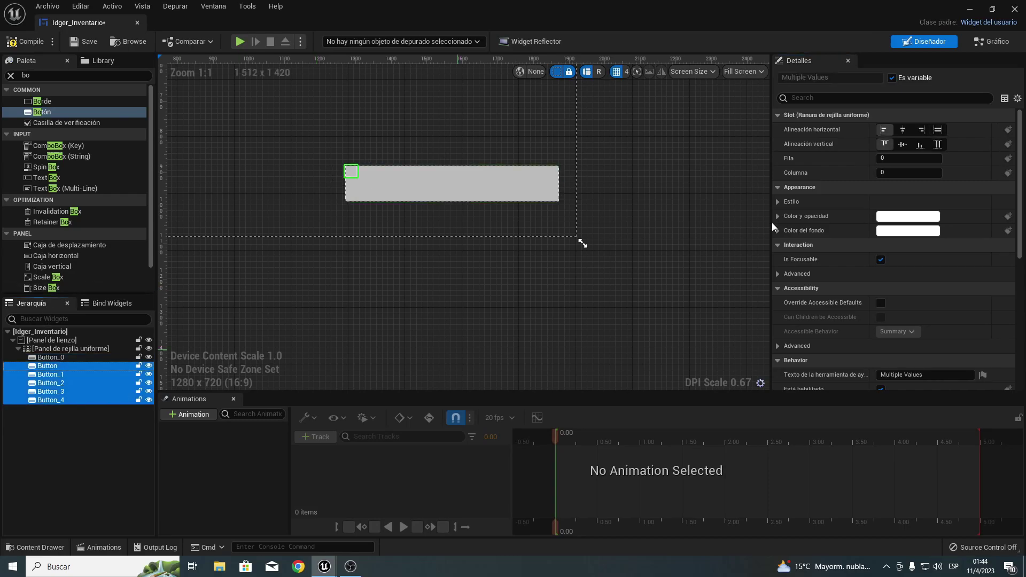
{"action": "left_click", "coordinate": [937, 130]}
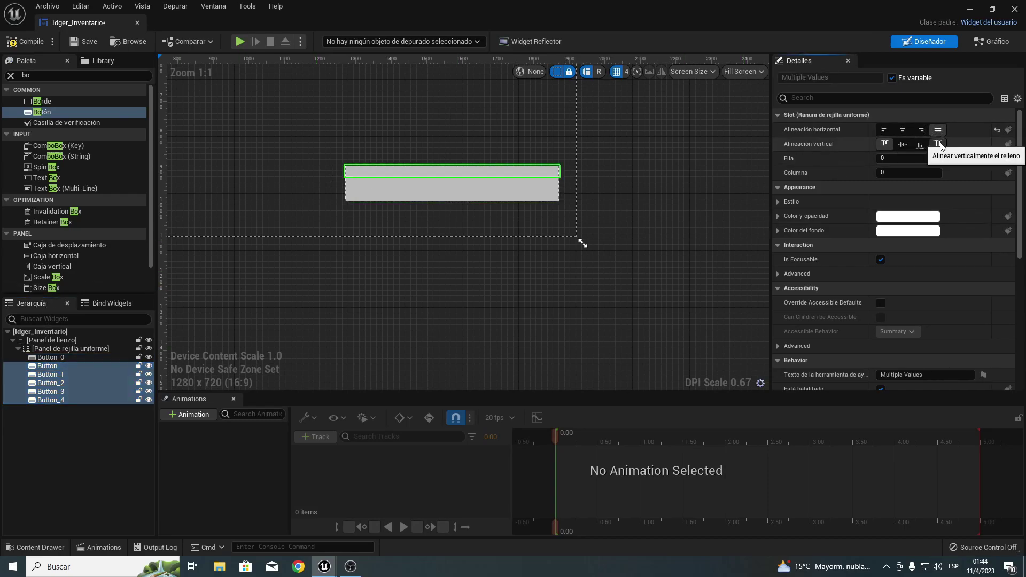
{"action": "left_click", "coordinate": [938, 144]}
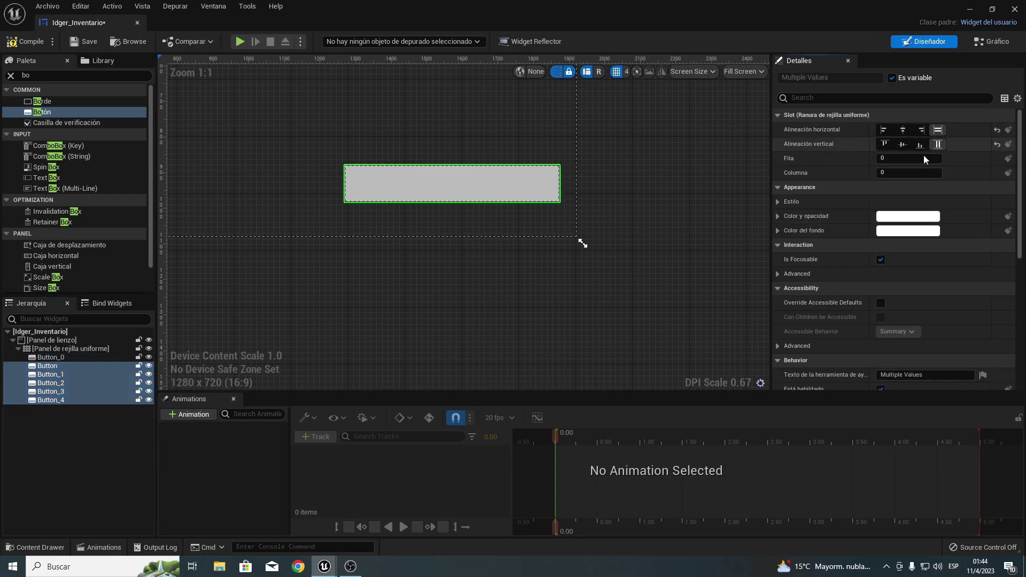
Place Button in column 1, Button_1 in column 2 and Button_2 in column 3.
{"action": "left_click", "coordinate": [59, 367]}
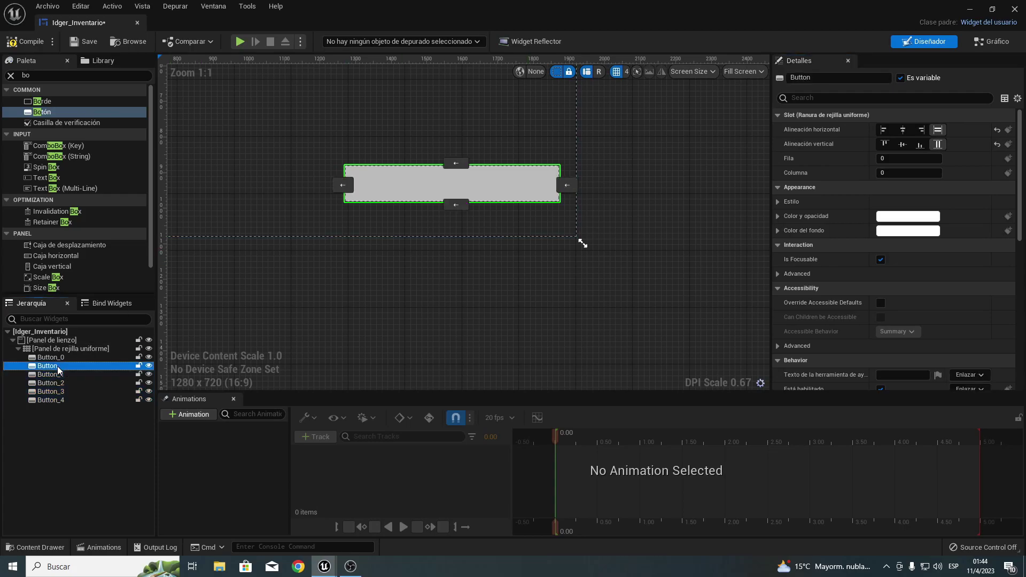
{"action": "left_click", "coordinate": [893, 173]}
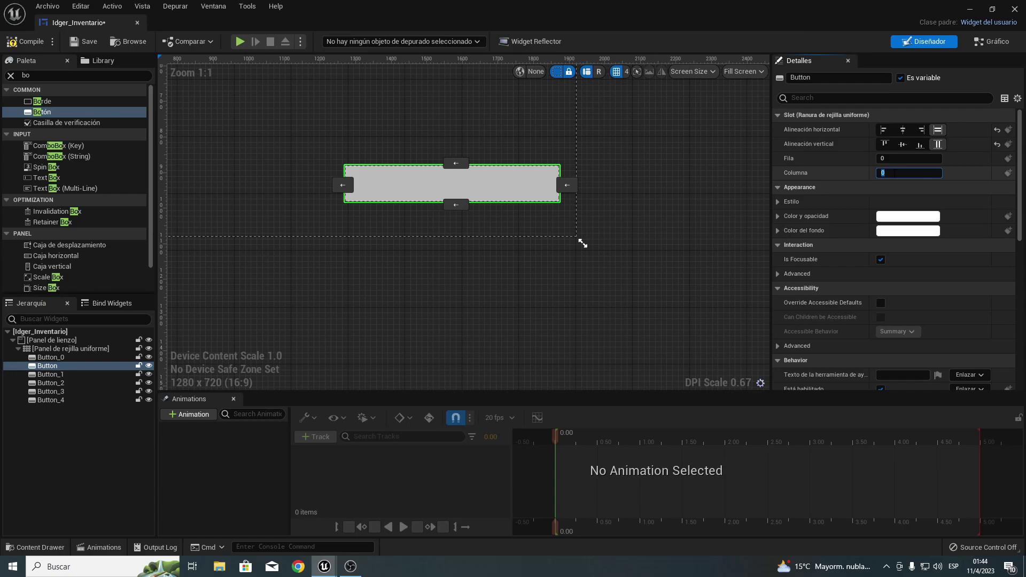
{"action": "type", "text": "1"}
{"action": "key", "text": "Return"}
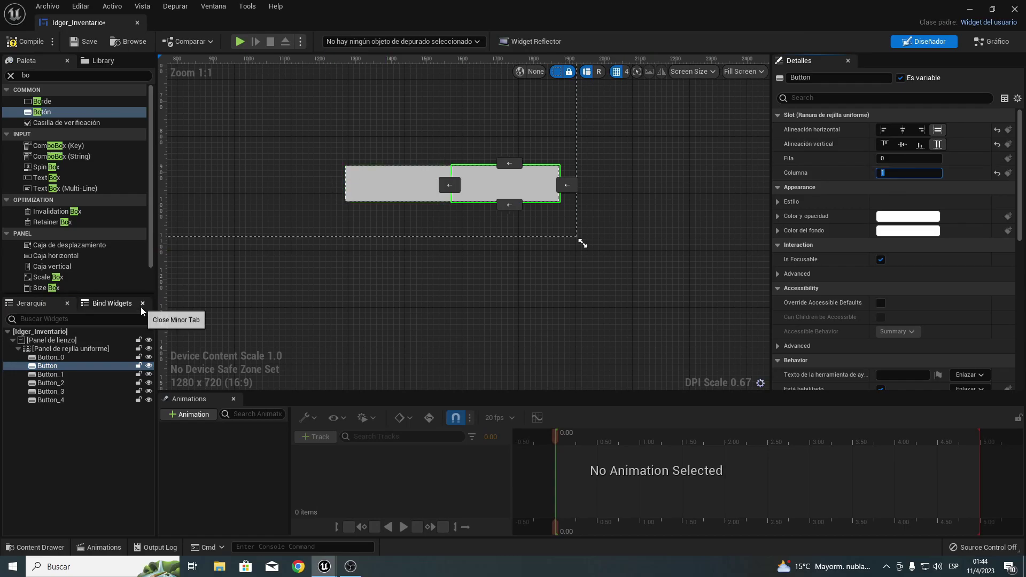
{"action": "left_click", "coordinate": [68, 357]}
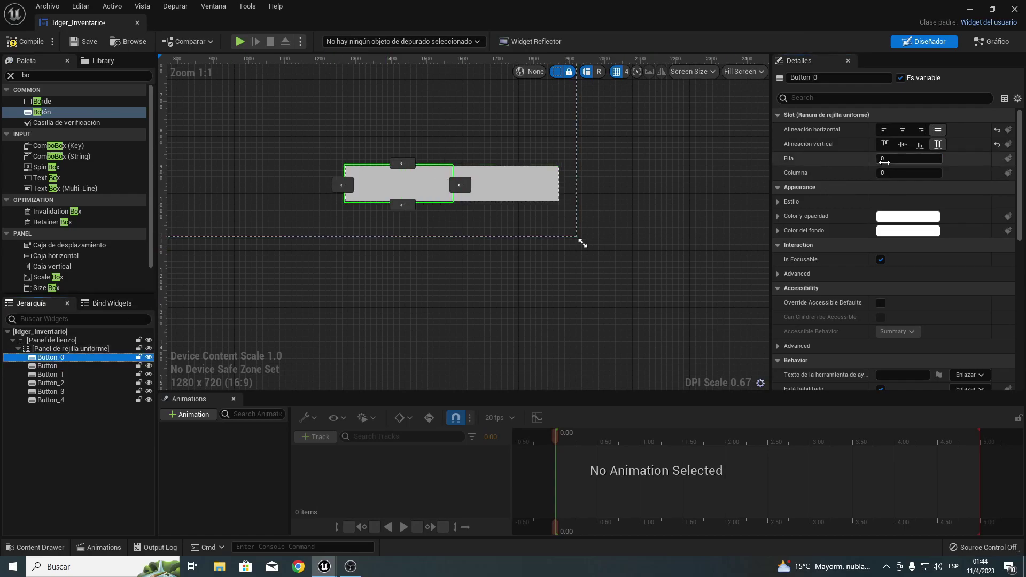
{"action": "left_click", "coordinate": [48, 366]}
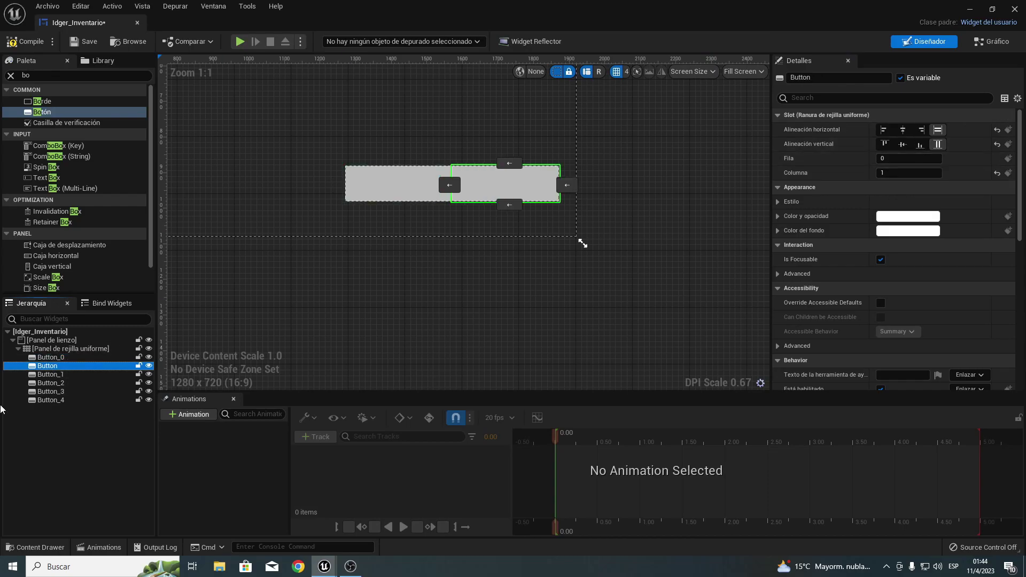
{"action": "left_click", "coordinate": [53, 374]}
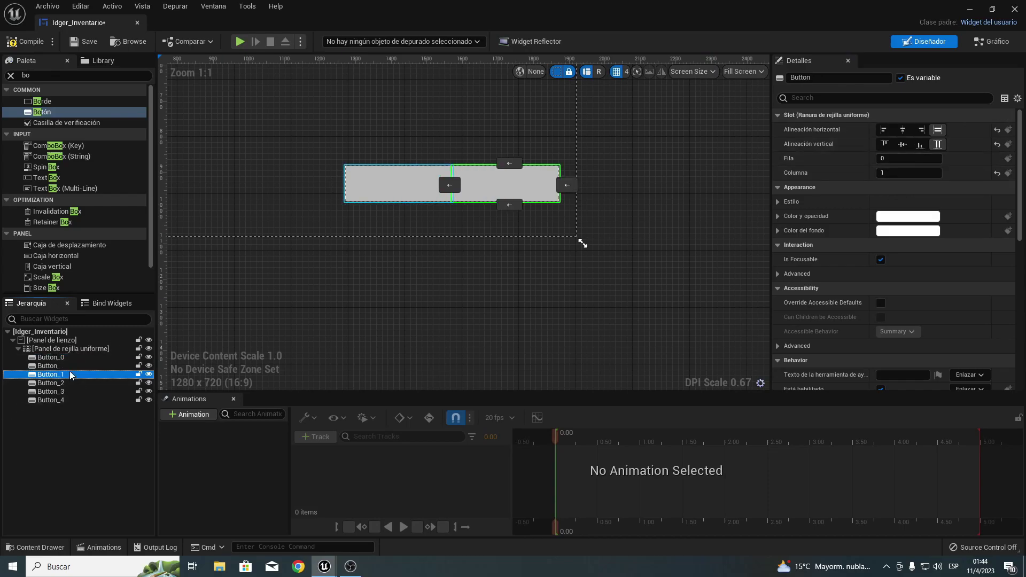
{"action": "left_click", "coordinate": [903, 175]}
{"action": "type", "text": "2"}
{"action": "key", "text": "Return"}
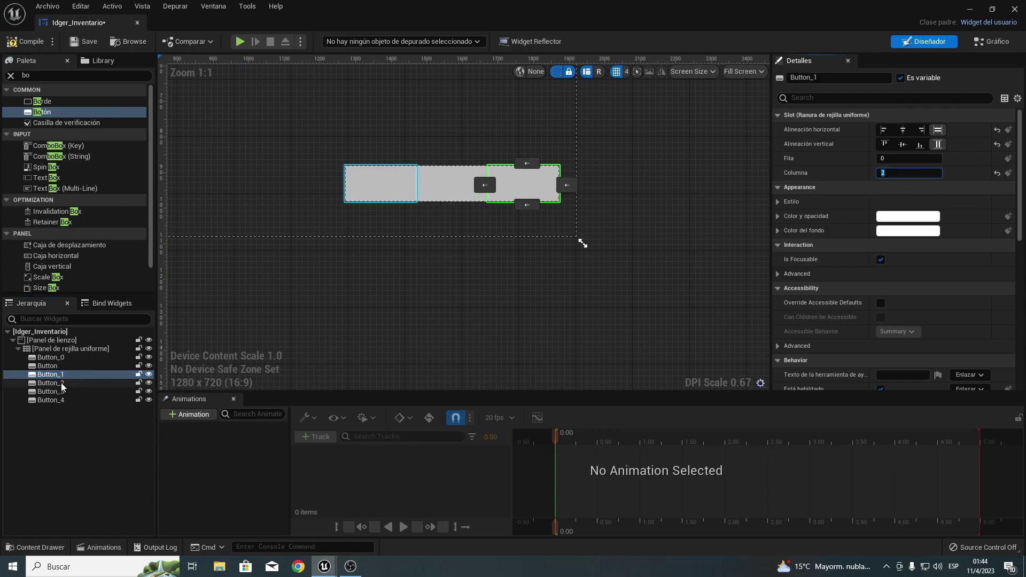
{"action": "left_click", "coordinate": [53, 383]}
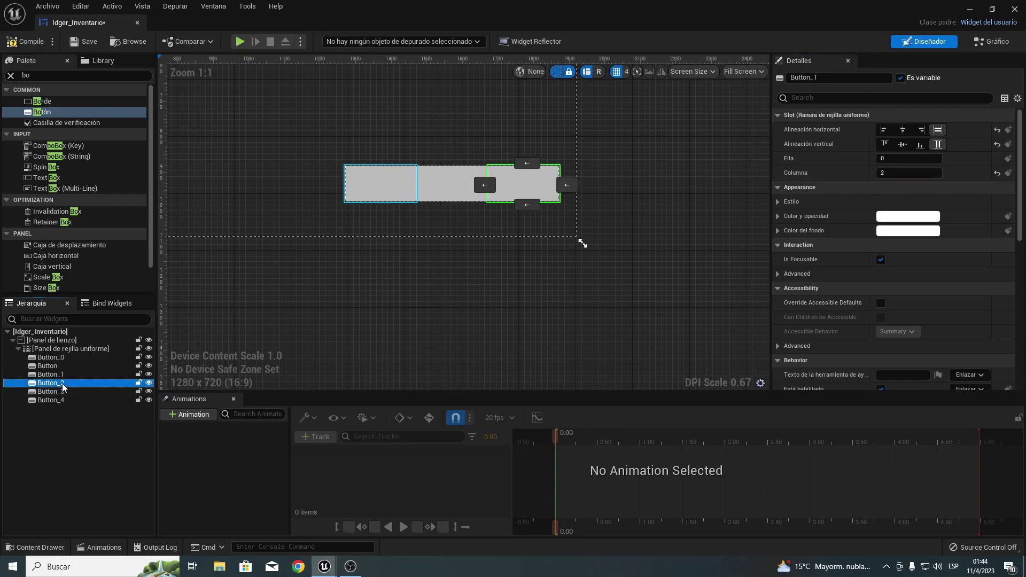
{"action": "left_click", "coordinate": [896, 174]}
{"action": "type", "text": "3"}
{"action": "key", "text": "Return"}
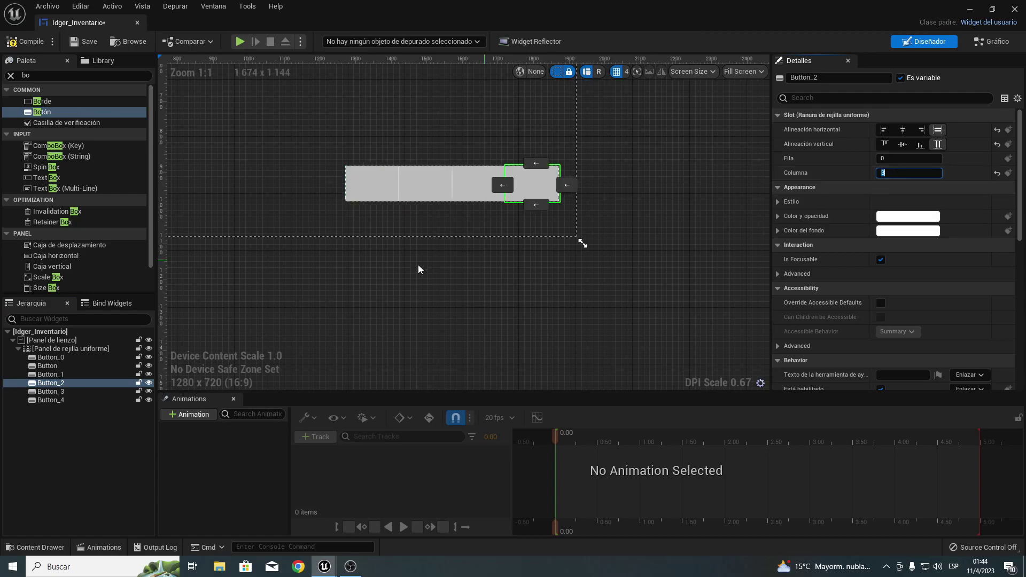
Place Button_3 in column 4 and Button_4 in column 5, then compile the widget.
{"action": "left_click", "coordinate": [59, 393]}
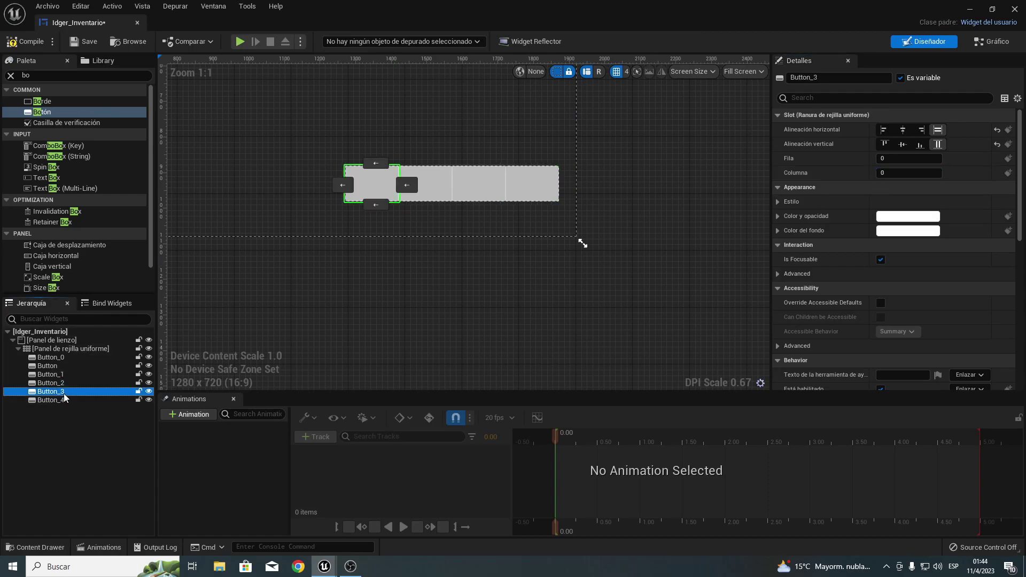
{"action": "left_click", "coordinate": [888, 172]}
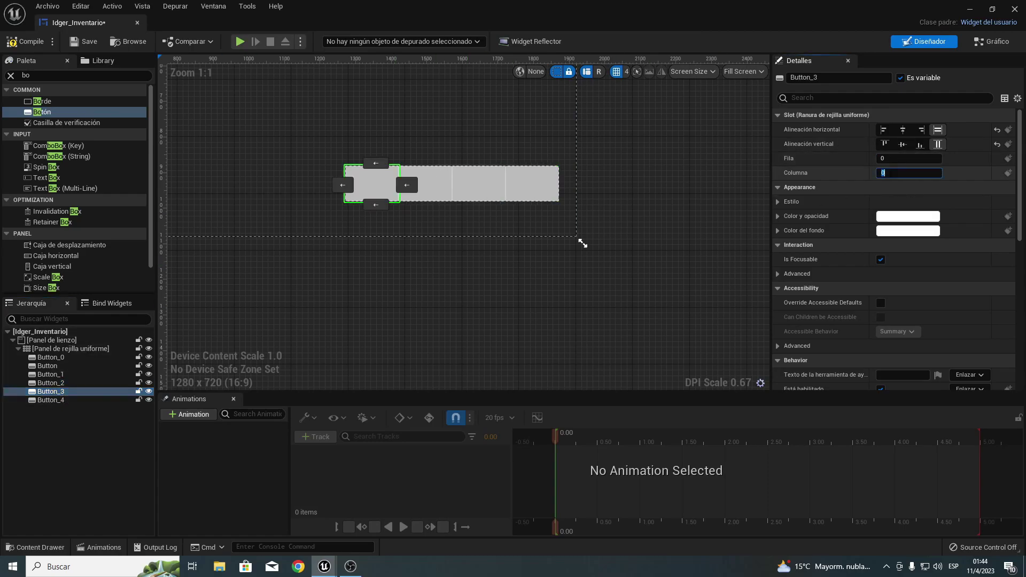
{"action": "type", "text": "4"}
{"action": "key", "text": "Return"}
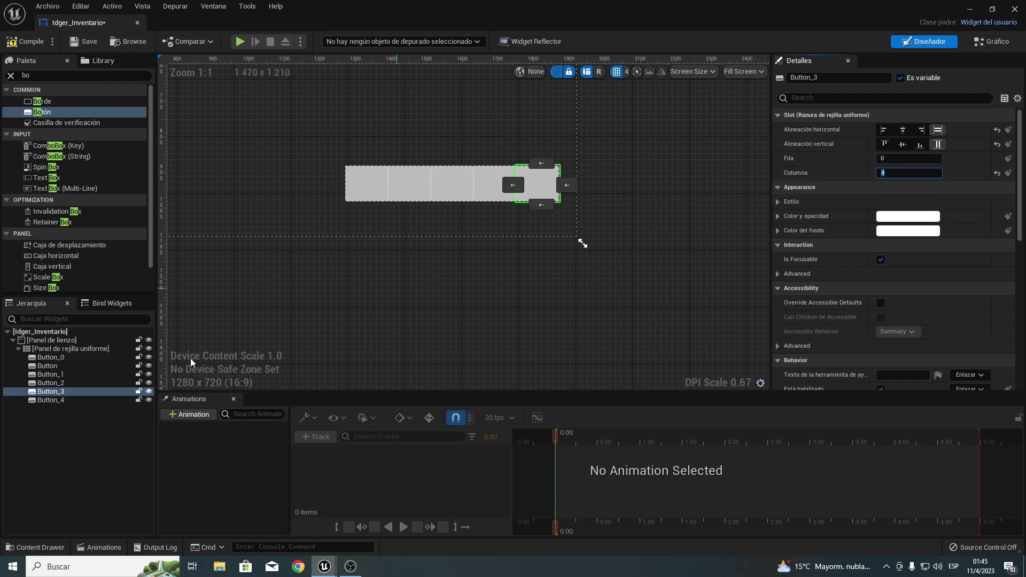
{"action": "left_click", "coordinate": [48, 400]}
{"action": "left_click", "coordinate": [909, 172]}
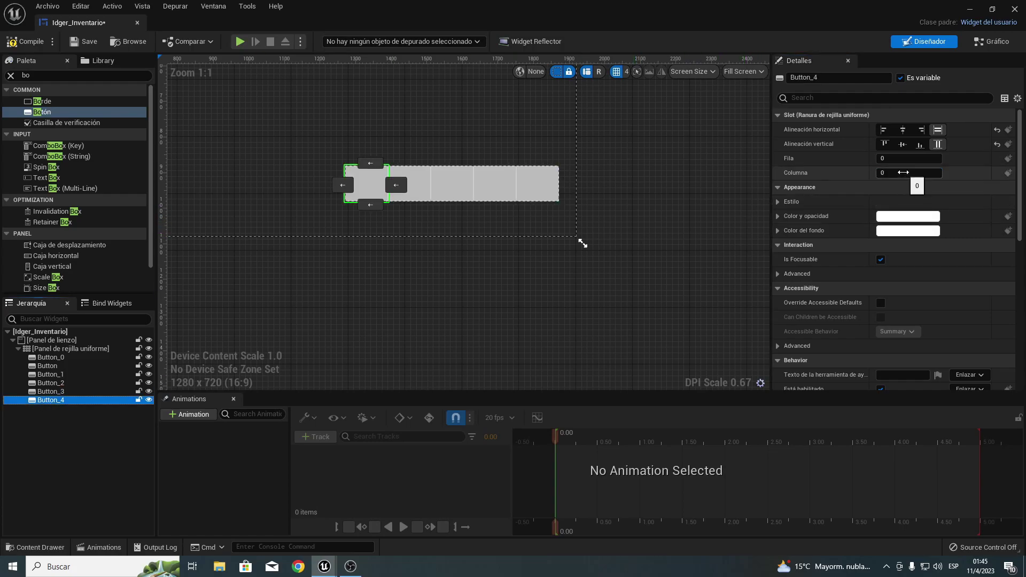
{"action": "type", "text": "5"}
{"action": "key", "text": "Return"}
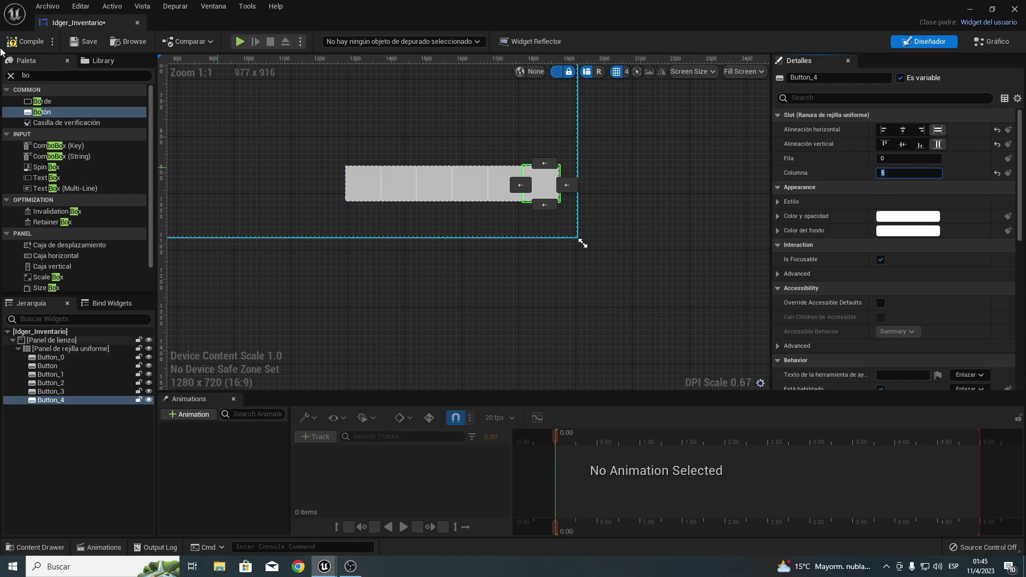
{"action": "left_click", "coordinate": [22, 41]}
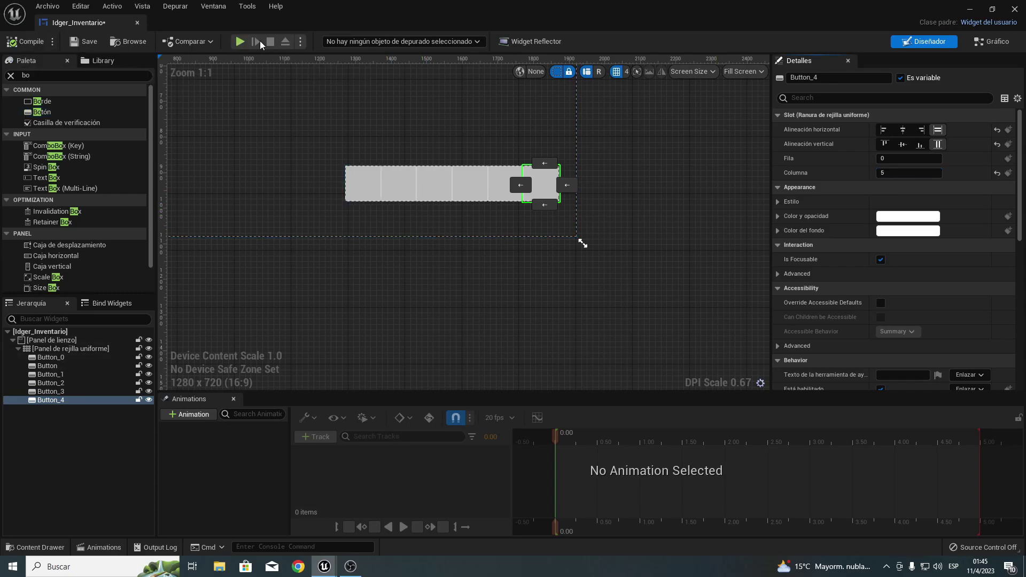
Run the game in a New Editor Window preview, stop it with Esc, and minimize the widget editor.
{"action": "left_click", "coordinate": [302, 41]}
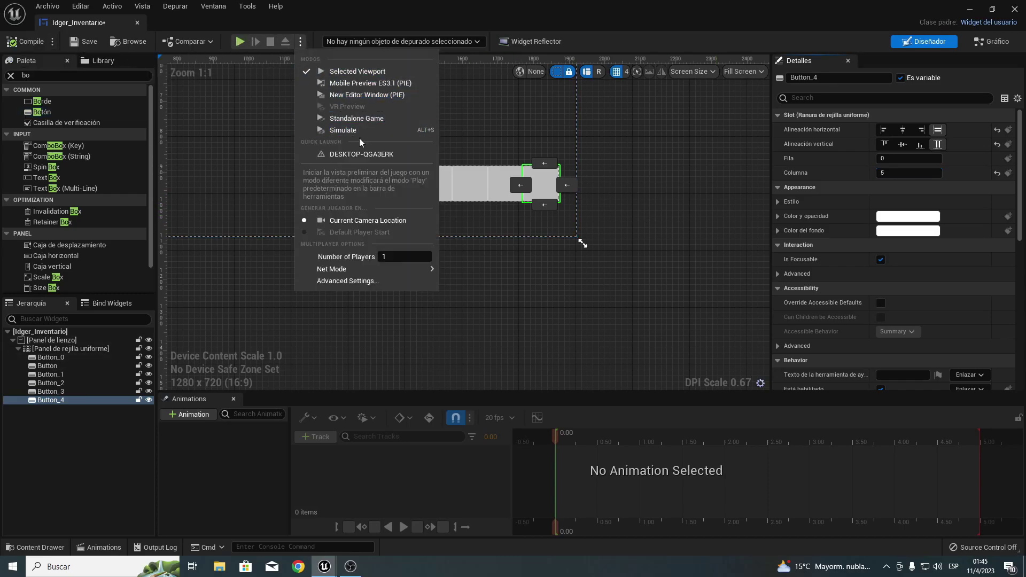
{"action": "left_click", "coordinate": [349, 96]}
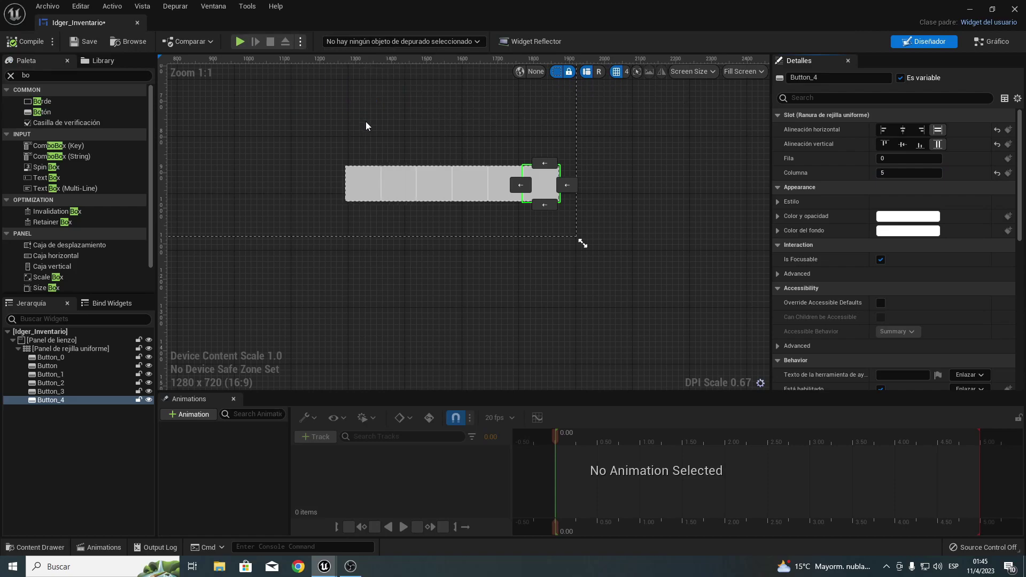
{"action": "key", "text": "Tab"}
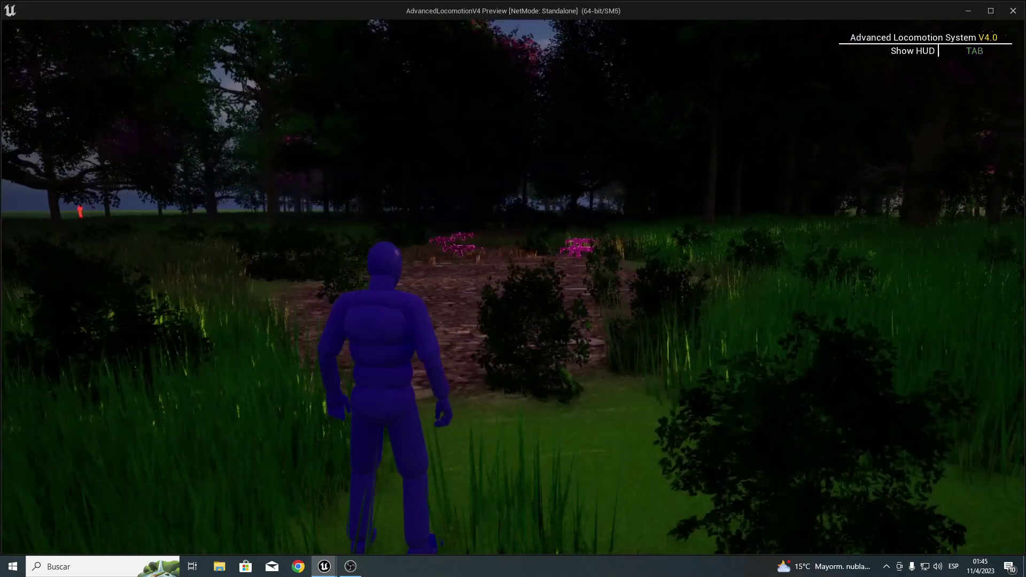
{"action": "key", "text": "Escape"}
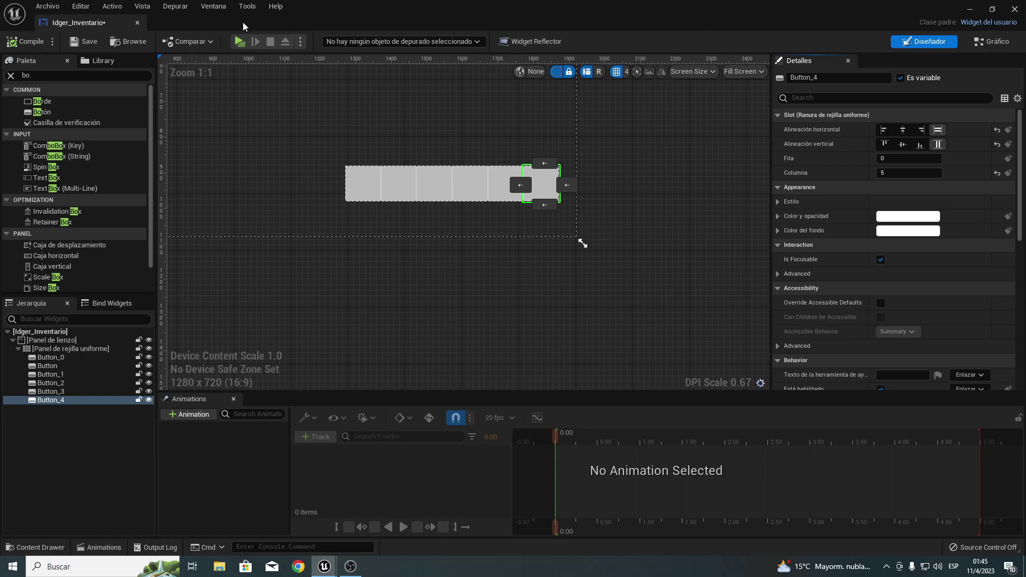
{"action": "left_click", "coordinate": [970, 9]}
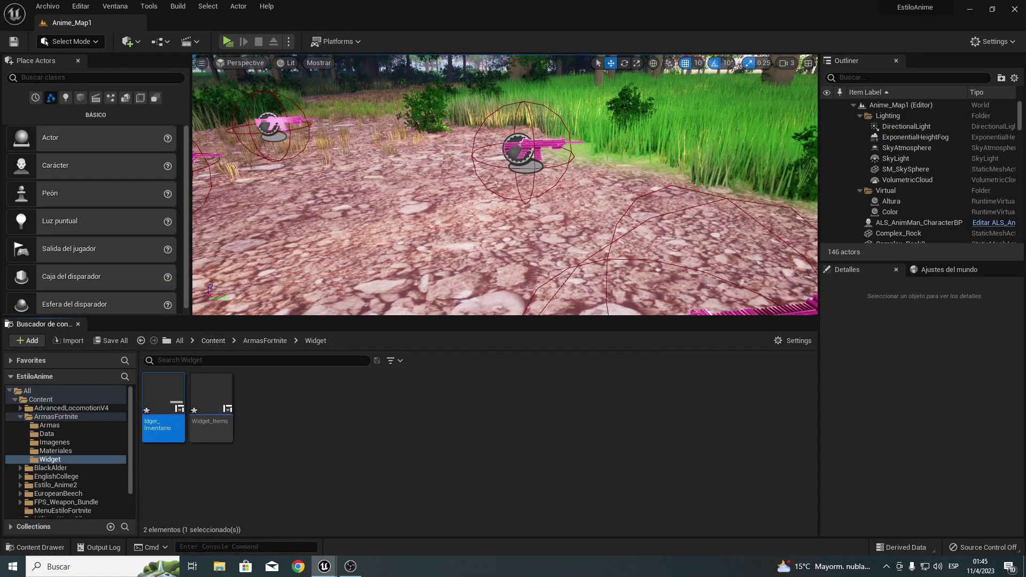
Select the ALS_AnimMan_CharacterBP character in the level and open its blueprint's event graph.
{"action": "left_click", "coordinate": [373, 196]}
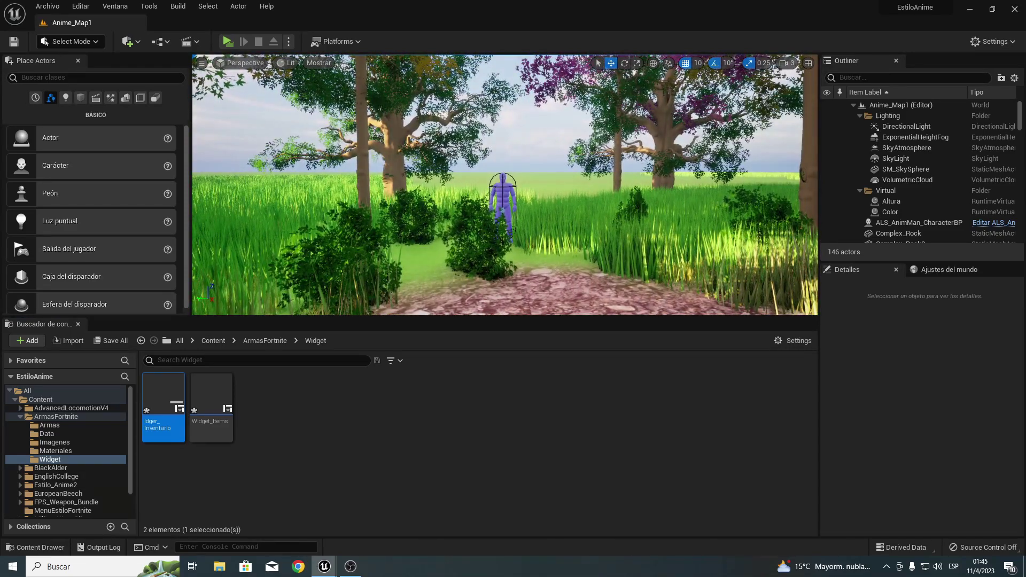
{"action": "left_click", "coordinate": [500, 188]}
{"action": "left_click", "coordinate": [992, 222]}
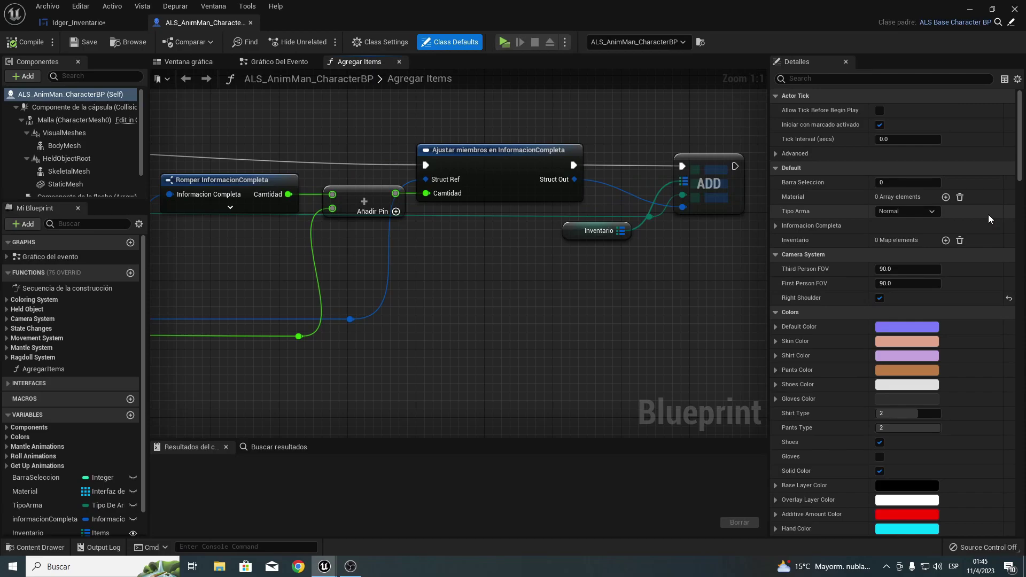
{"action": "left_click", "coordinate": [287, 63]}
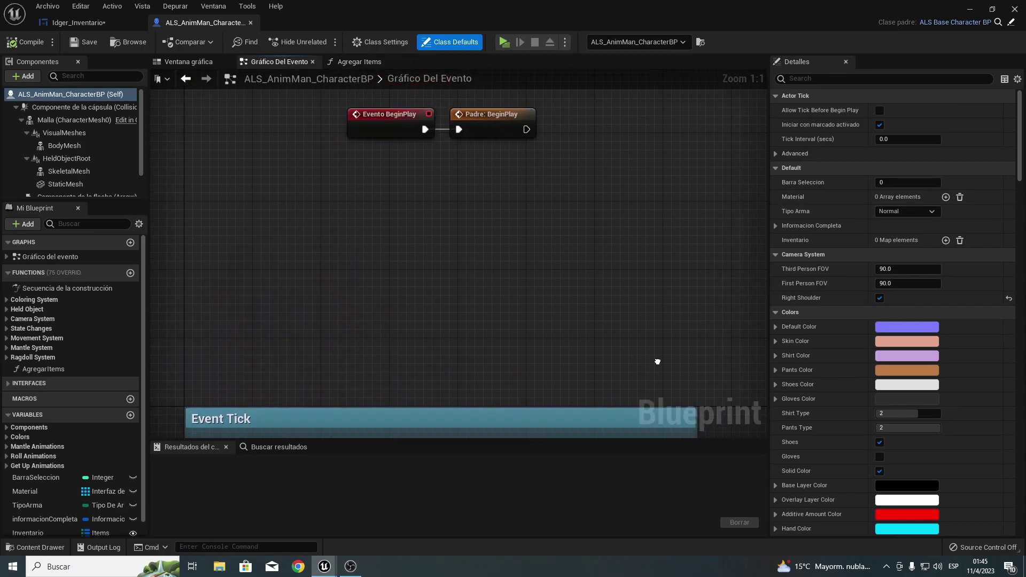
Delete the parent BeginPlay call node from the event graph.
{"action": "left_click_drag", "start_coordinate": [302, 301], "coordinate": [601, 193]}
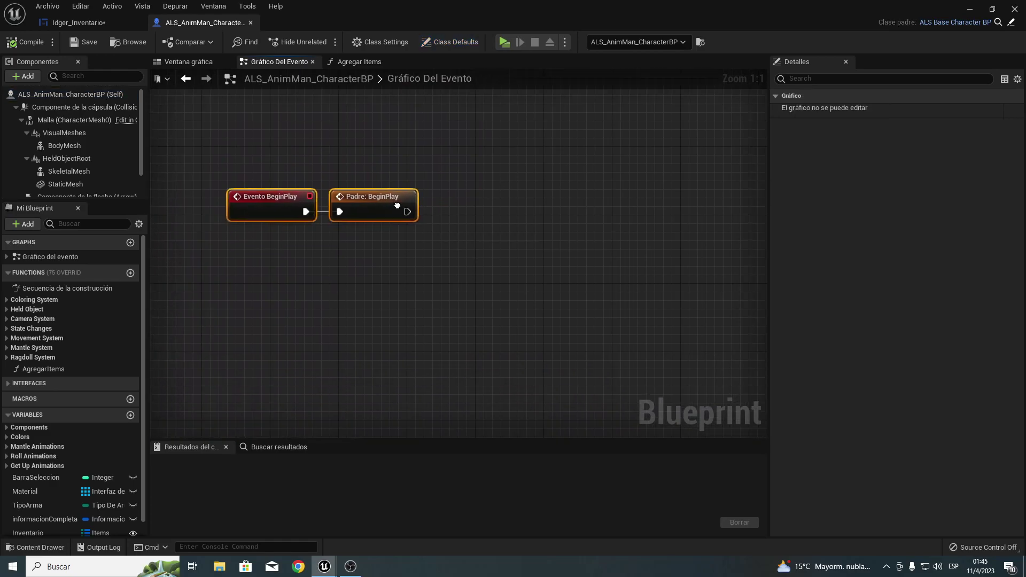
{"action": "mouse_move", "coordinate": [495, 304]}
{"action": "right_mouse_down"}
{"action": "mouse_move", "coordinate": [368, 214]}
{"action": "mouse_move", "coordinate": [417, 245]}
{"action": "right_mouse_up"}
{"action": "left_click", "coordinate": [304, 236]}
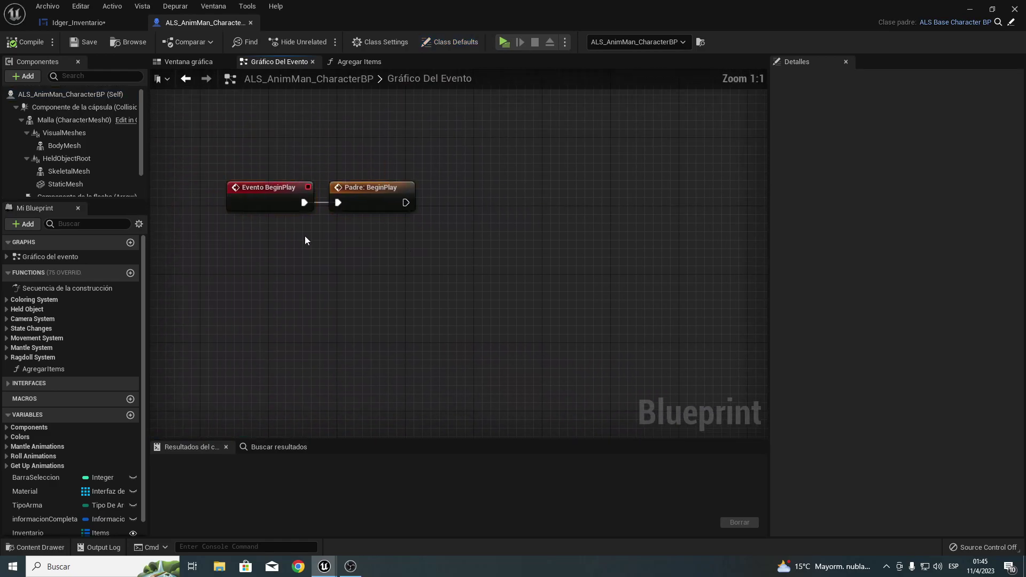
{"action": "left_click", "coordinate": [360, 189]}
{"action": "key", "text": "Delete"}
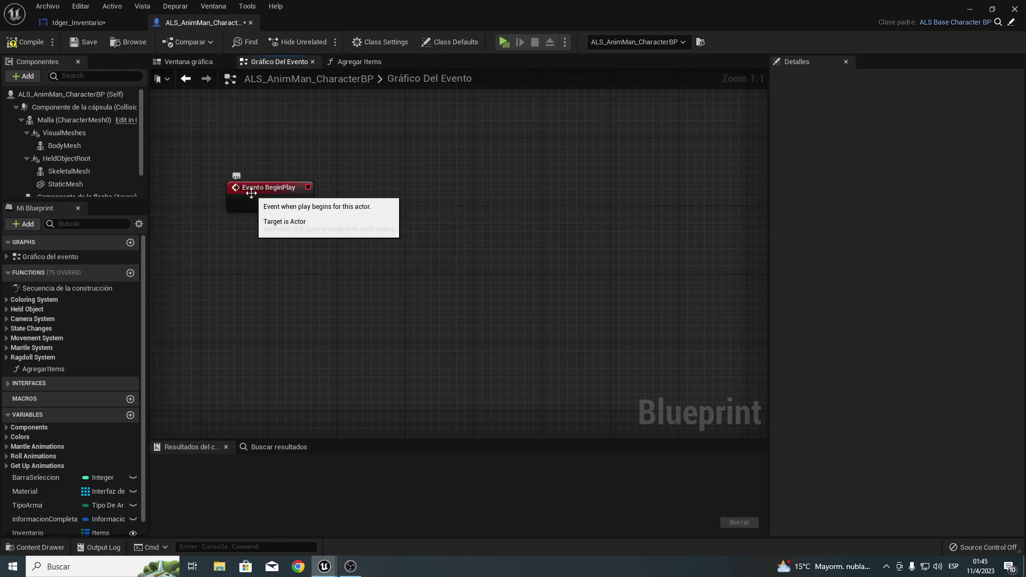
Add a Secuencia node wired to the BeginPlay event's execution output.
{"action": "left_click_drag", "start_coordinate": [200, 166], "coordinate": [377, 229]}
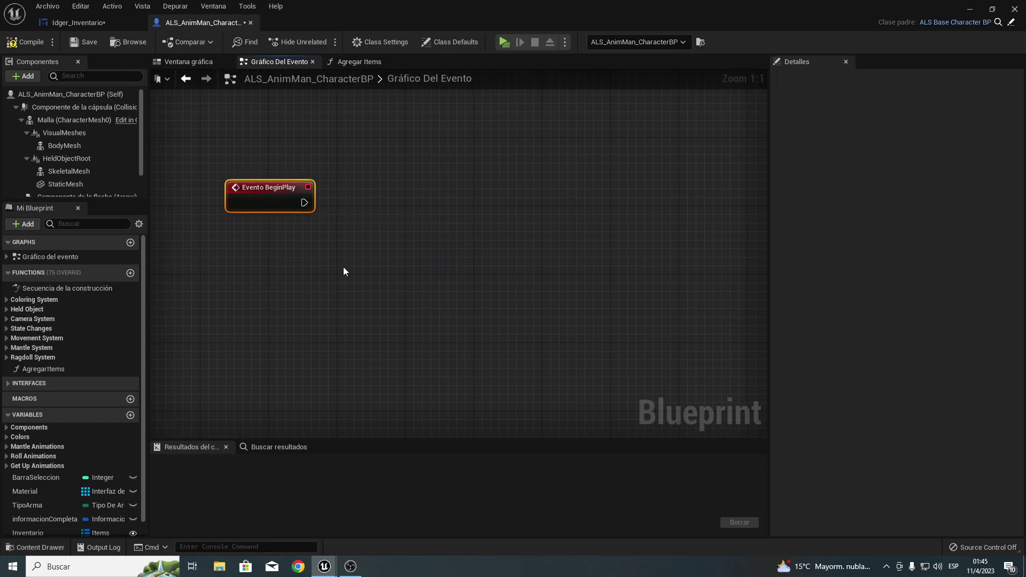
{"action": "left_click_drag", "start_coordinate": [302, 203], "coordinate": [372, 204]}
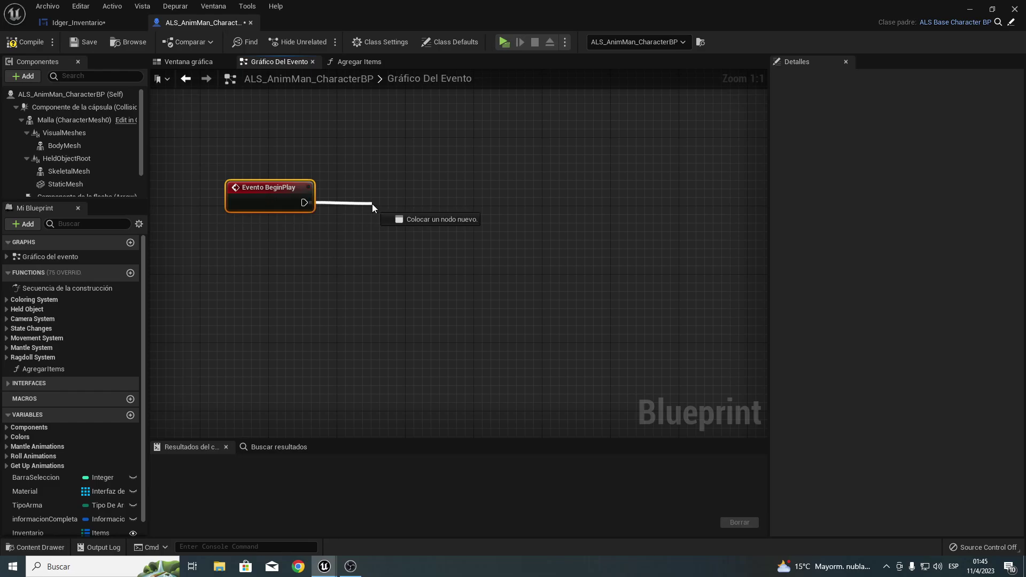
{"action": "type", "text": "se"}
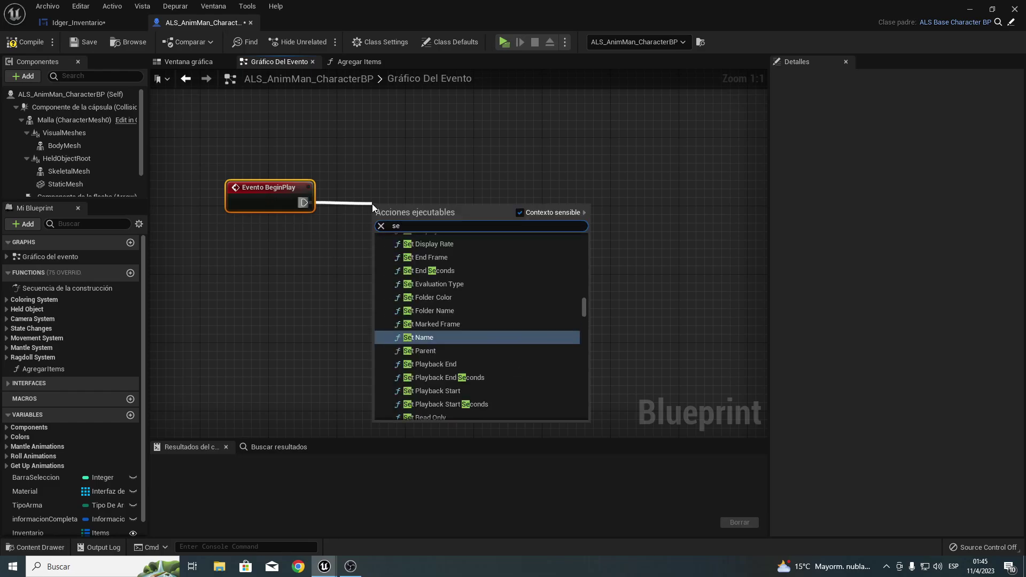
{"action": "type", "text": "cu"}
{"action": "key", "text": "Up"}
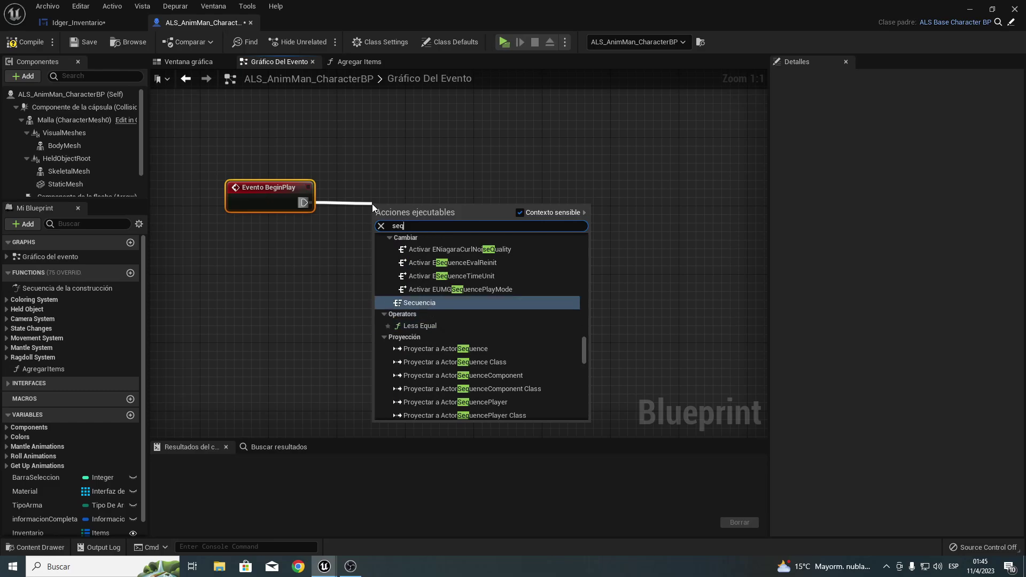
{"action": "key", "text": "Return"}
{"action": "left_click_drag", "start_coordinate": [372, 204], "coordinate": [347, 187]}
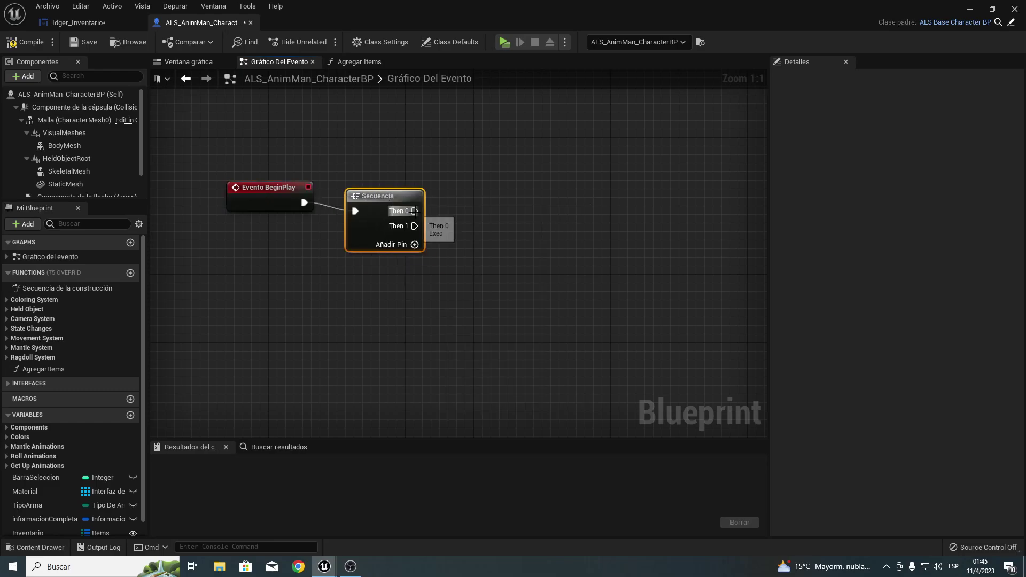
Add a Create Widget node wired to the sequence's Then 1 output.
{"action": "mouse_move", "coordinate": [415, 210]}
{"action": "left_mouse_down"}
{"action": "mouse_move", "coordinate": [527, 155]}
{"action": "mouse_move", "coordinate": [526, 226]}
{"action": "left_mouse_up"}
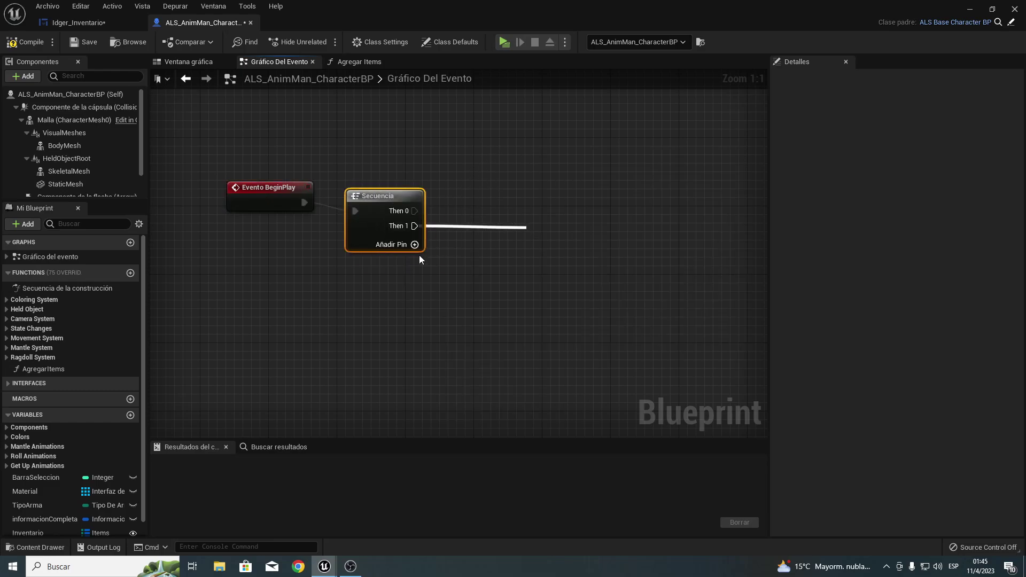
{"action": "left_click_drag", "start_coordinate": [410, 229], "coordinate": [502, 291]}
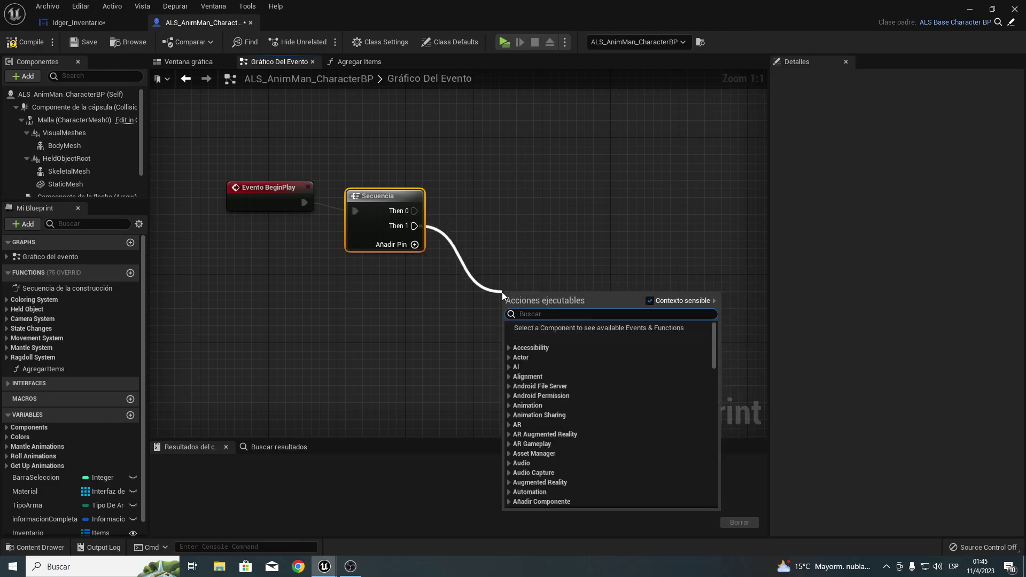
{"action": "type", "text": "create widget"}
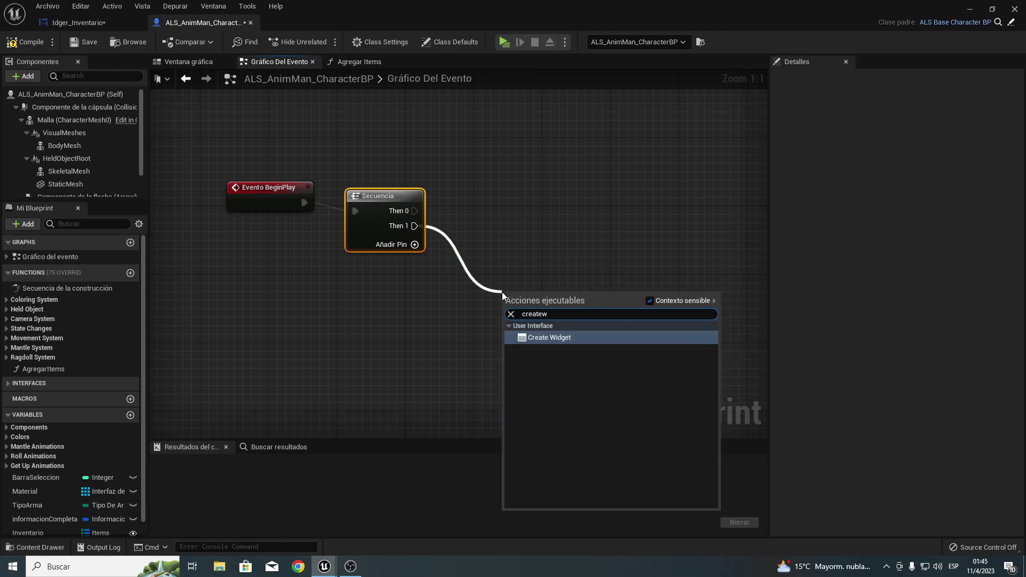
{"action": "key", "text": "Return"}
{"action": "key", "text": "Home"}
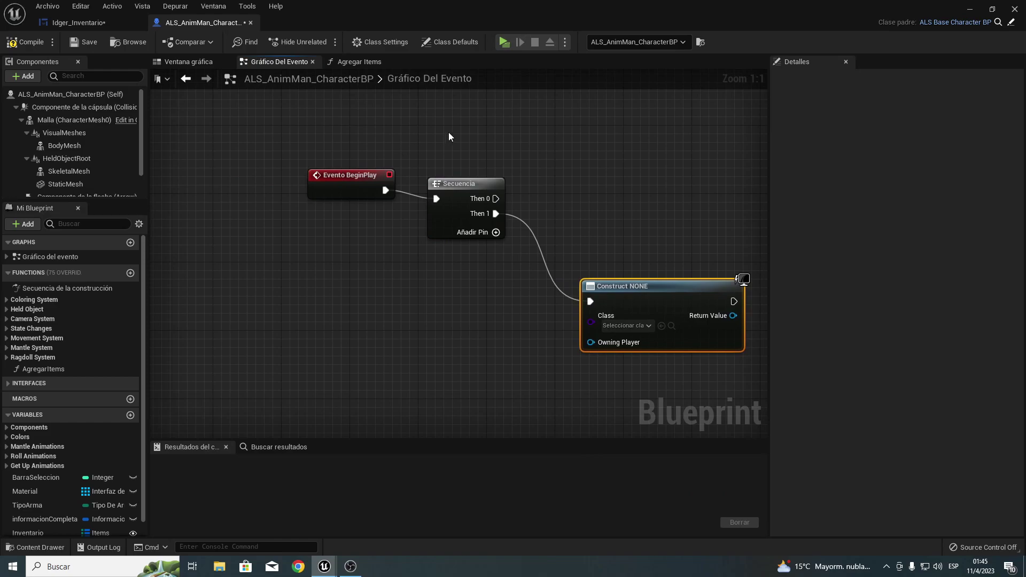
Delete the Secuencia node and add a parent BeginPlay call to the right of BeginPlay.
{"action": "left_click_drag", "start_coordinate": [447, 145], "coordinate": [479, 285]}
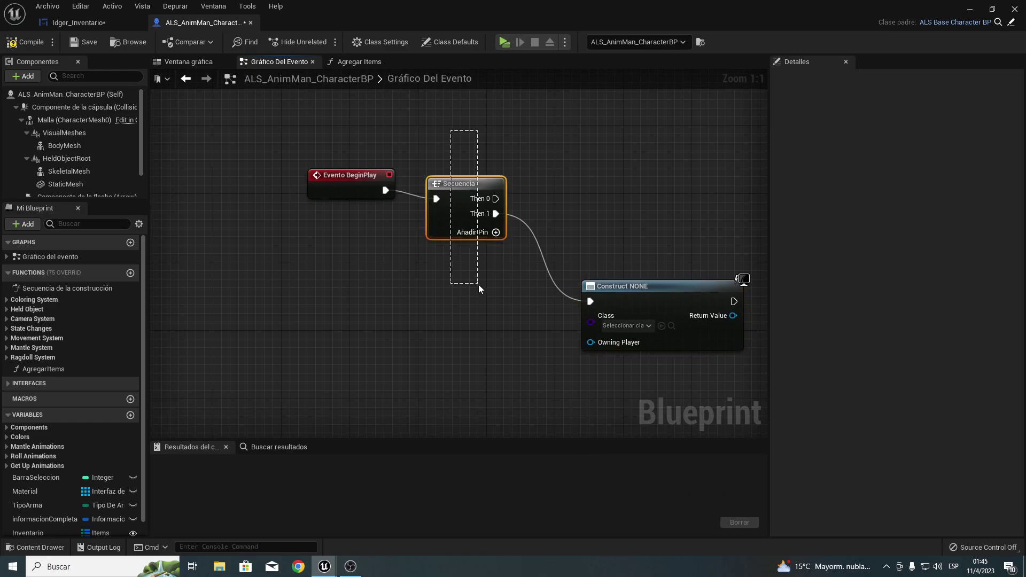
{"action": "key", "text": "Delete"}
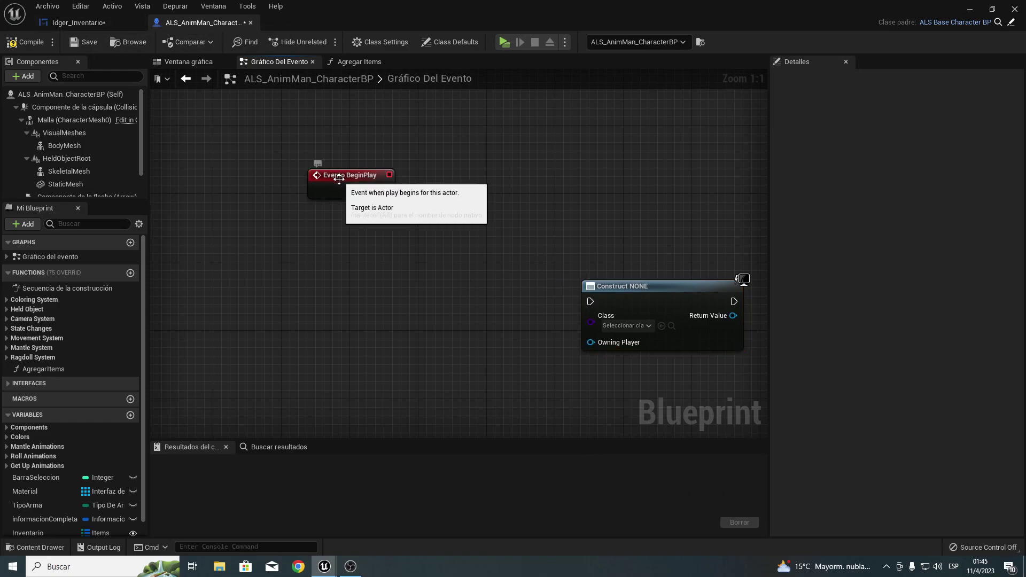
{"action": "left_click", "coordinate": [333, 182]}
{"action": "right_click", "coordinate": [342, 181]}
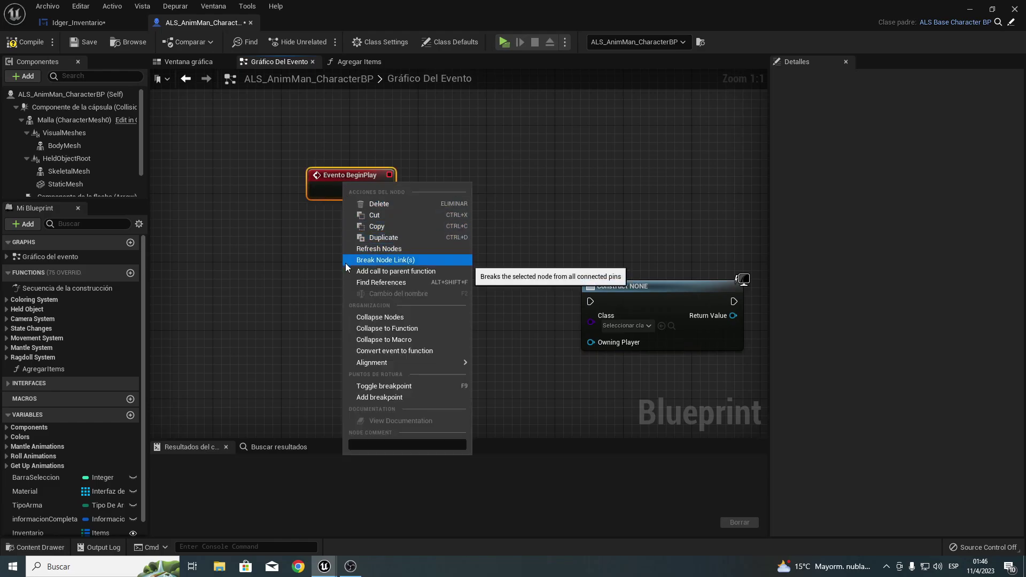
{"action": "left_click", "coordinate": [384, 272]}
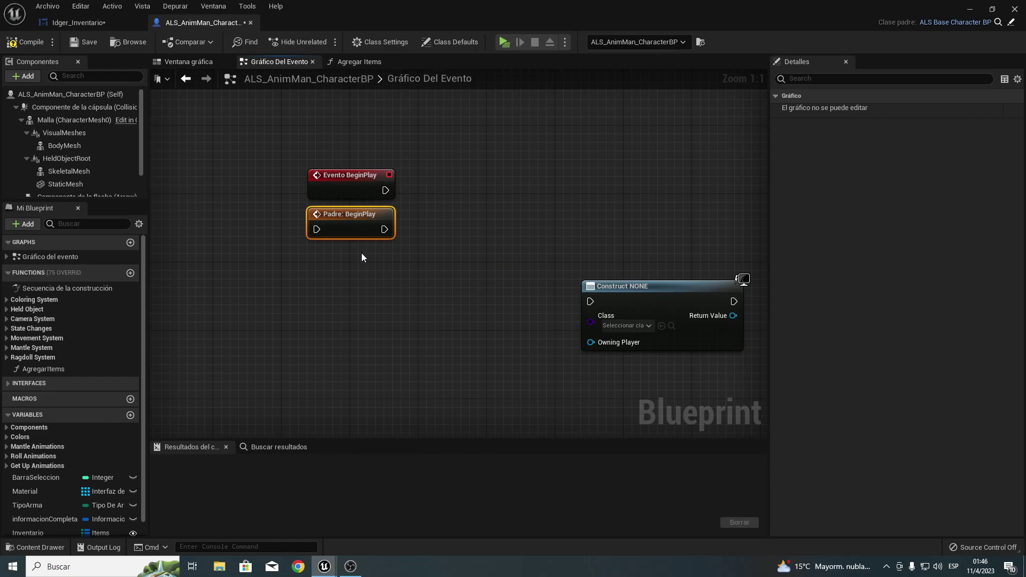
{"action": "left_click_drag", "start_coordinate": [347, 235], "coordinate": [441, 197]}
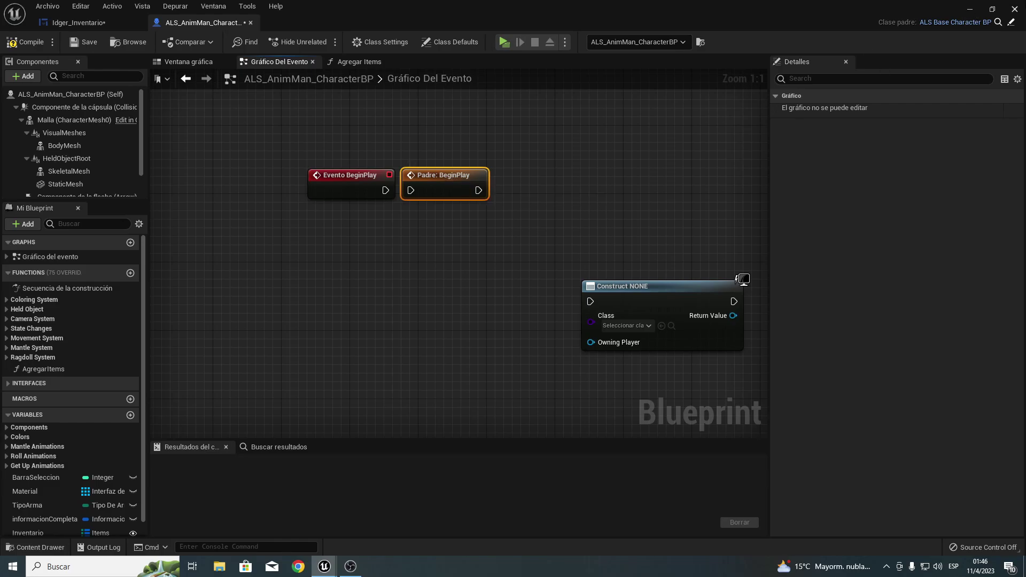
Reopen ALS_AnimMan_CharacterBP from Content > AdvancedLocomotionV4 > Blueprints > CharacterLogic and right-click BeginPlay.
{"action": "left_click", "coordinate": [978, 7]}
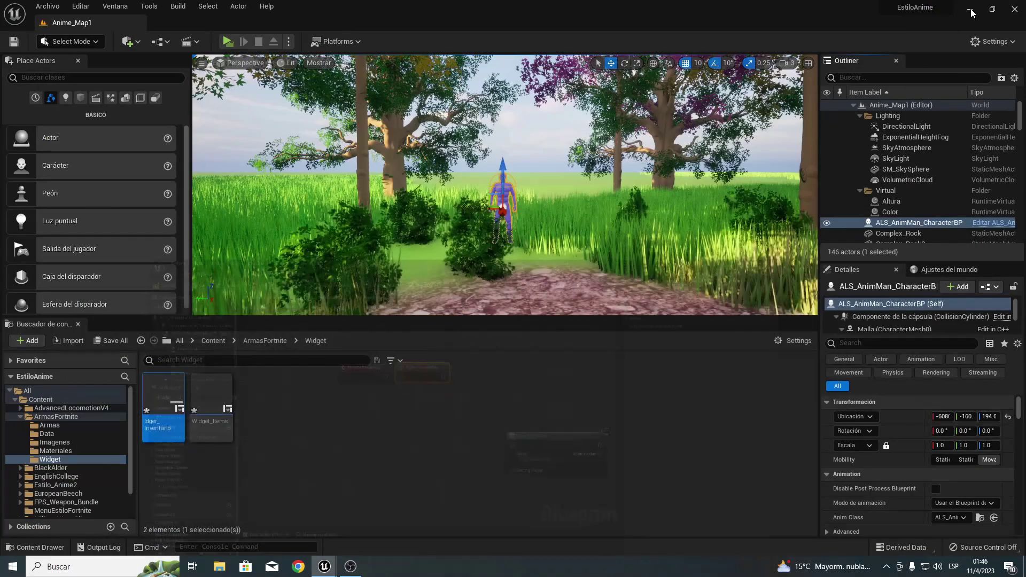
{"action": "left_click", "coordinate": [214, 341]}
{"action": "double_click", "coordinate": [163, 394]}
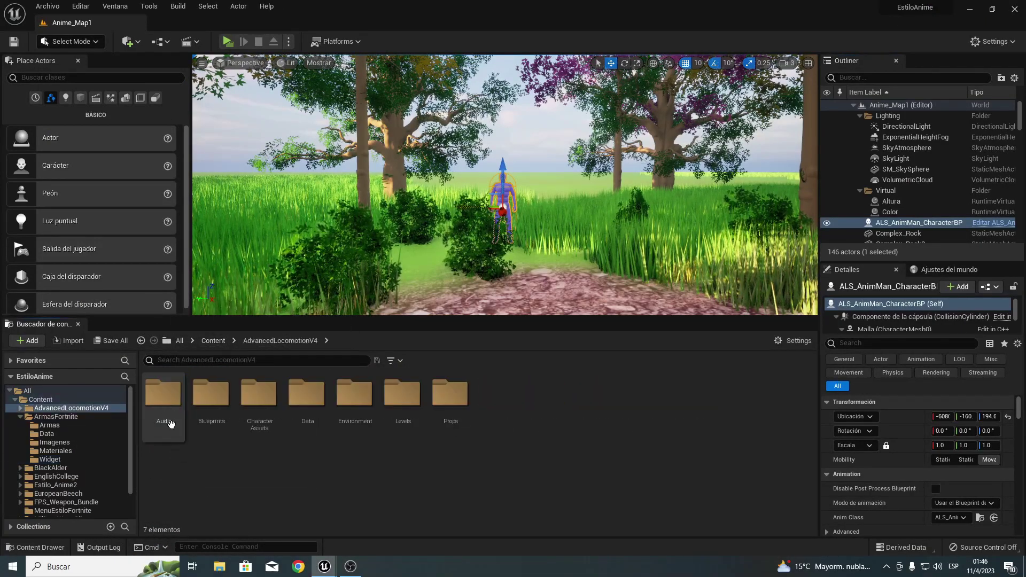
{"action": "double_click", "coordinate": [214, 394]}
{"action": "double_click", "coordinate": [306, 394]}
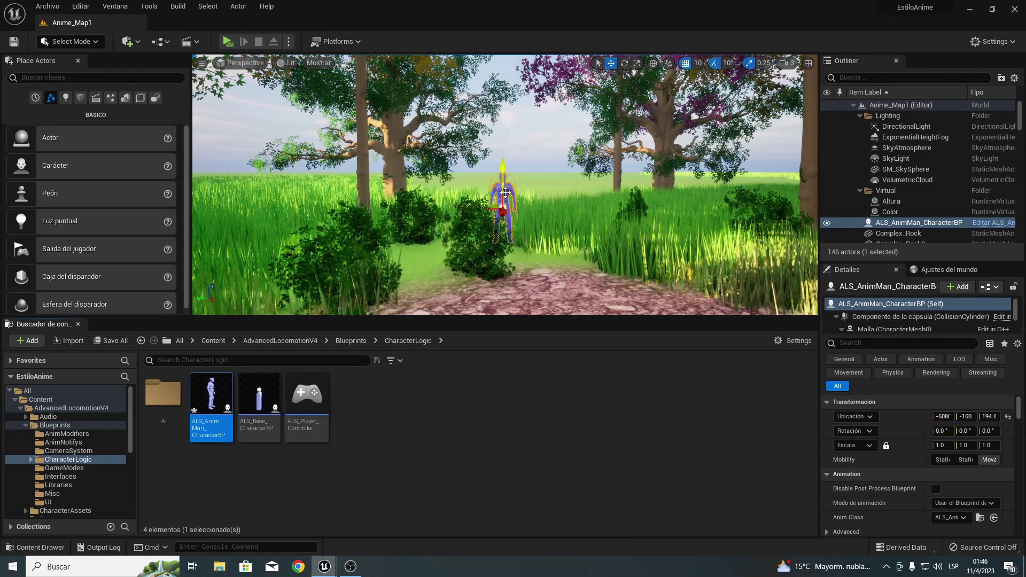
{"action": "left_click", "coordinate": [255, 399]}
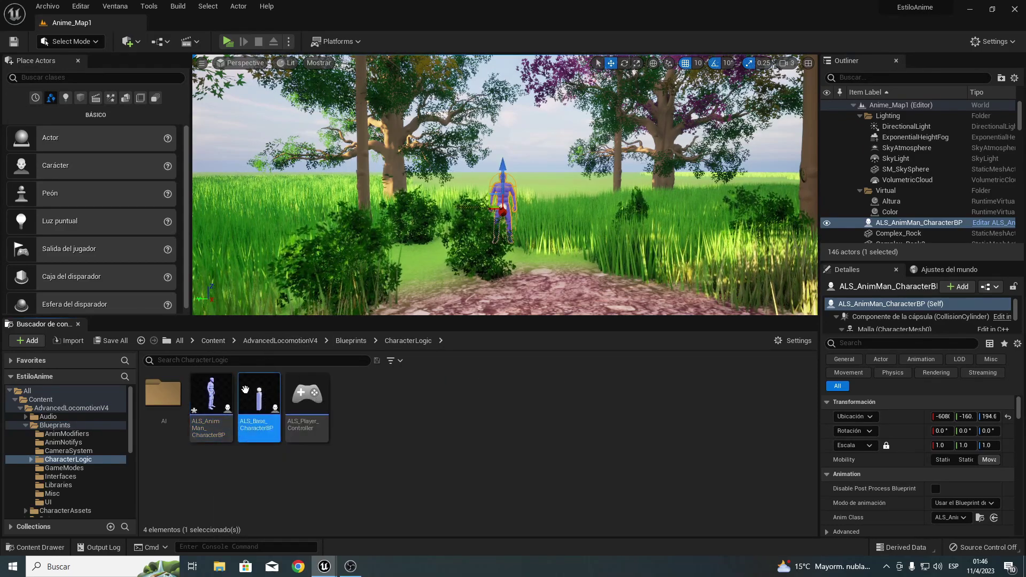
{"action": "double_click", "coordinate": [219, 398]}
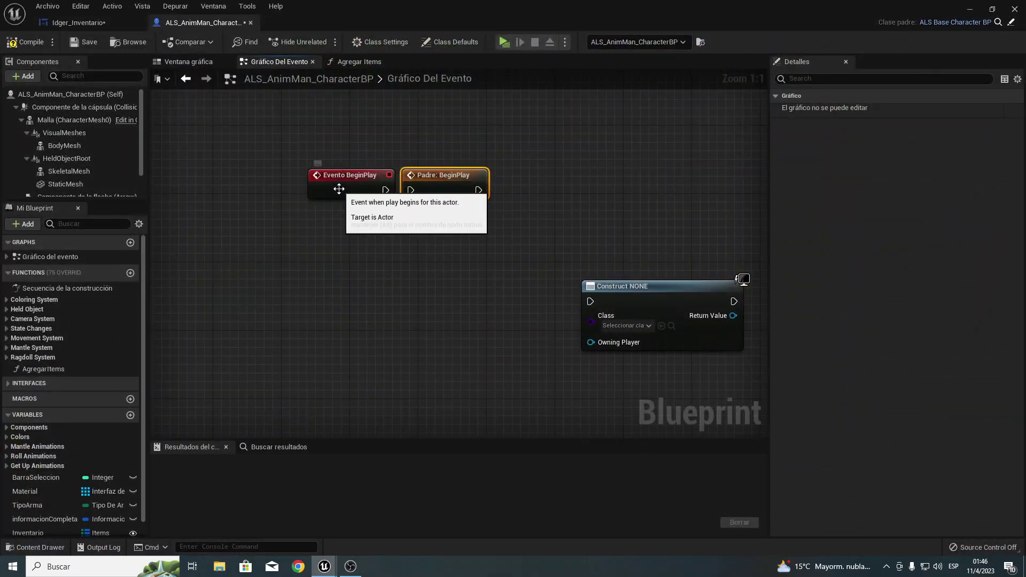
{"action": "right_click", "coordinate": [338, 188]}
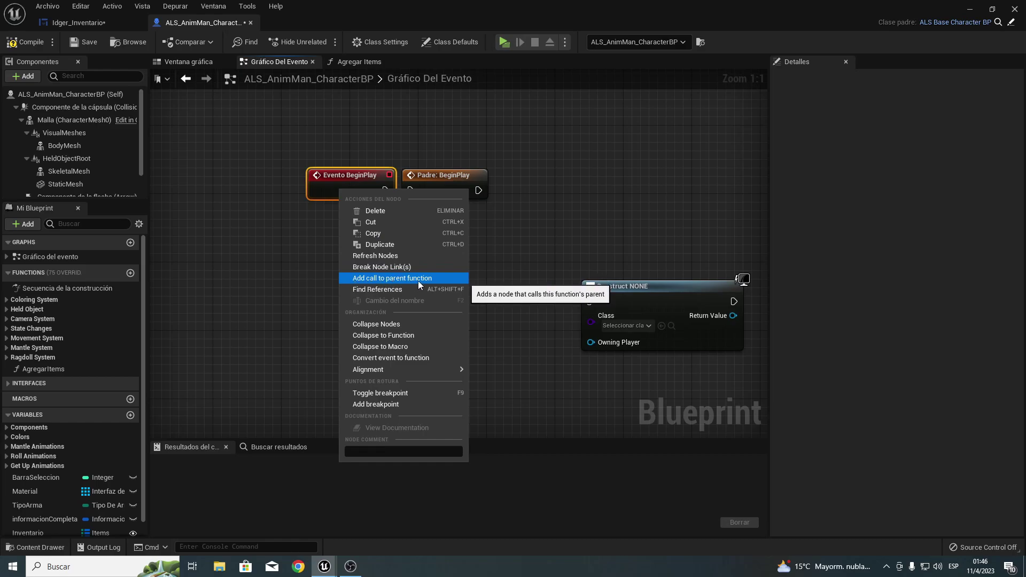
Wire BeginPlay into the parent BeginPlay call, then into Create Widget set to Idger_Inventario.
{"action": "left_click", "coordinate": [564, 205]}
{"action": "left_click_drag", "start_coordinate": [385, 191], "coordinate": [417, 193]}
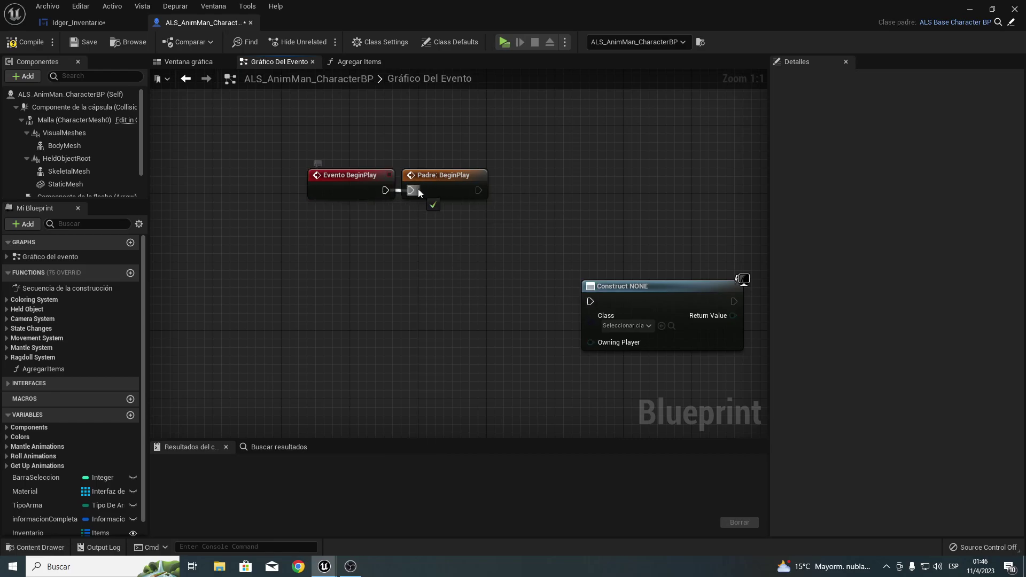
{"action": "mouse_move", "coordinate": [633, 289]}
{"action": "left_mouse_down"}
{"action": "mouse_move", "coordinate": [573, 177]}
{"action": "mouse_move", "coordinate": [533, 191]}
{"action": "left_mouse_up"}
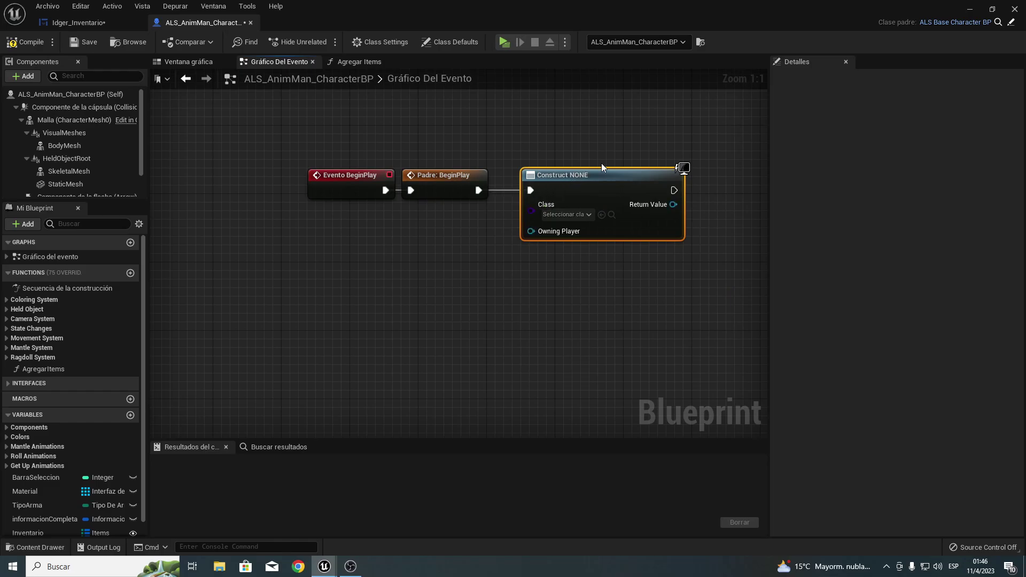
{"action": "right_click_drag", "start_coordinate": [602, 162], "coordinate": [414, 140]}
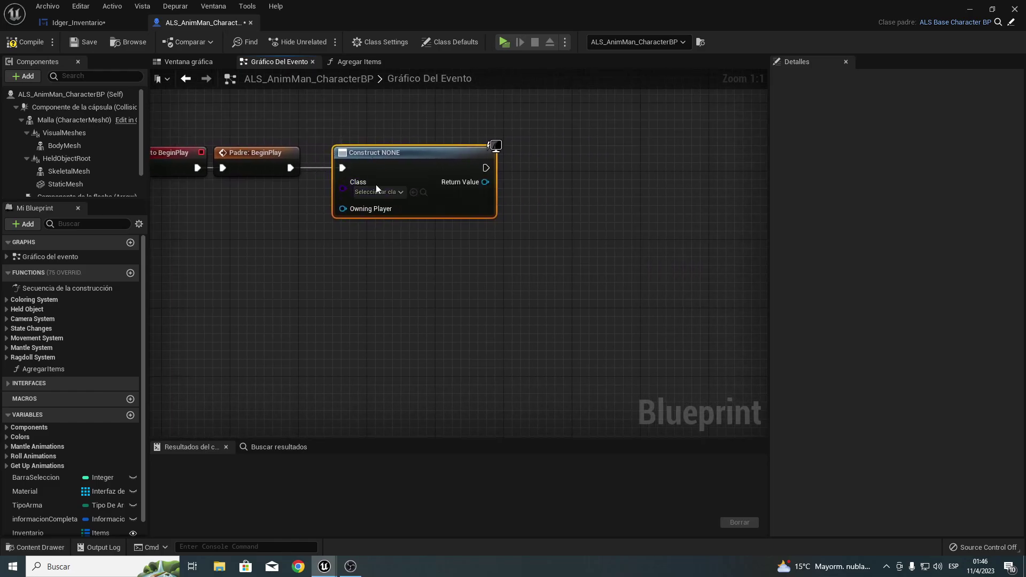
{"action": "left_click", "coordinate": [390, 192]}
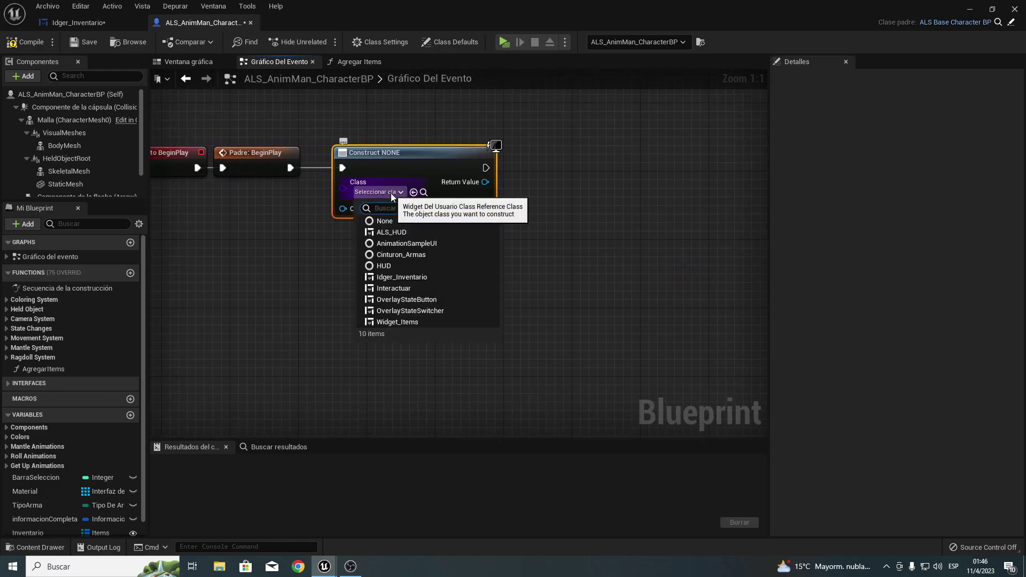
{"action": "left_click", "coordinate": [415, 278]}
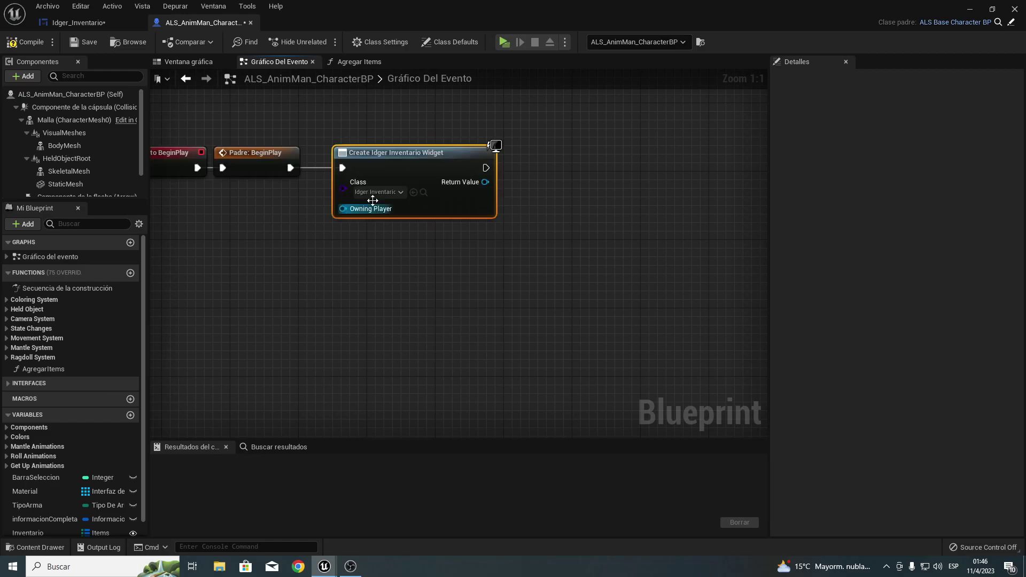
In ArmasFortnite > Widget, rename the first widget asset to Widger_Inventario.
{"action": "left_click", "coordinate": [970, 9]}
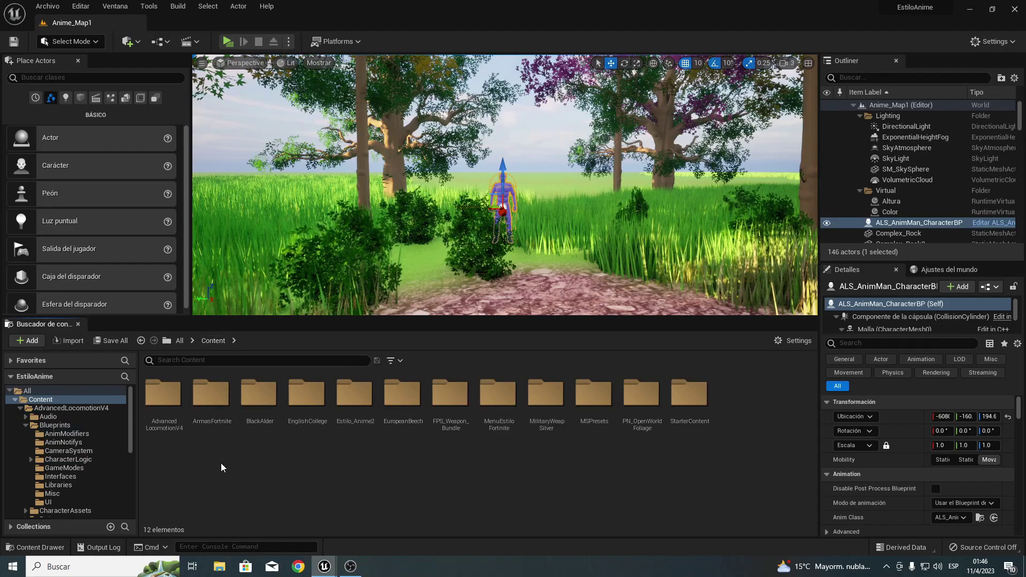
{"action": "double_click", "coordinate": [212, 401]}
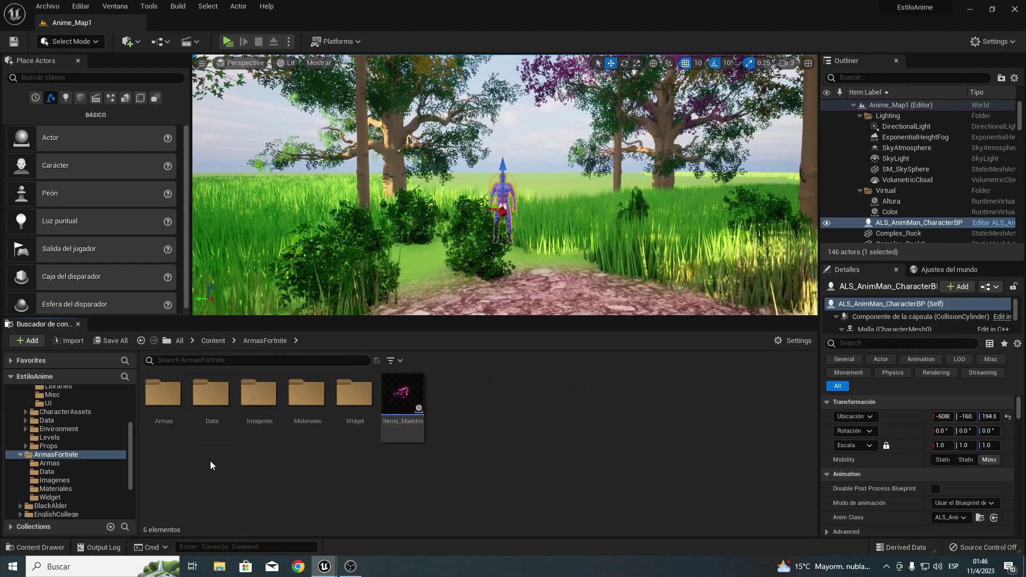
{"action": "double_click", "coordinate": [355, 401]}
{"action": "right_click", "coordinate": [178, 403]}
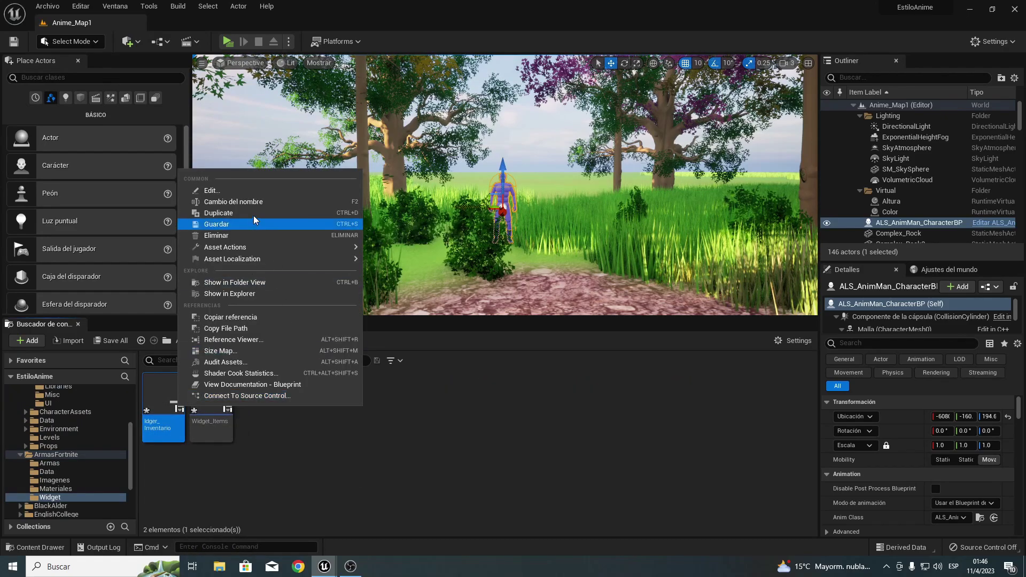
{"action": "left_click", "coordinate": [252, 202]}
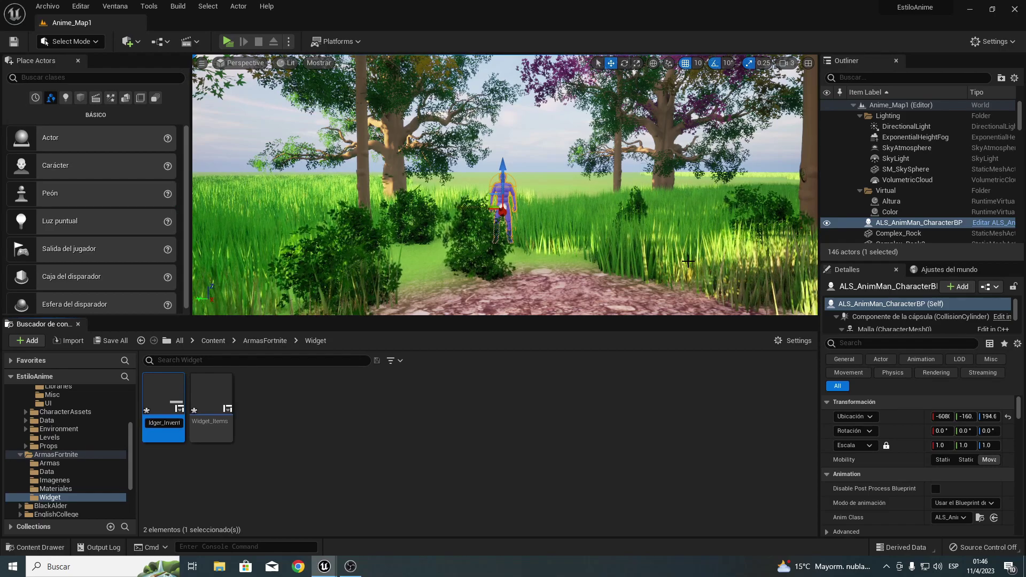
{"action": "key", "text": "Left"}
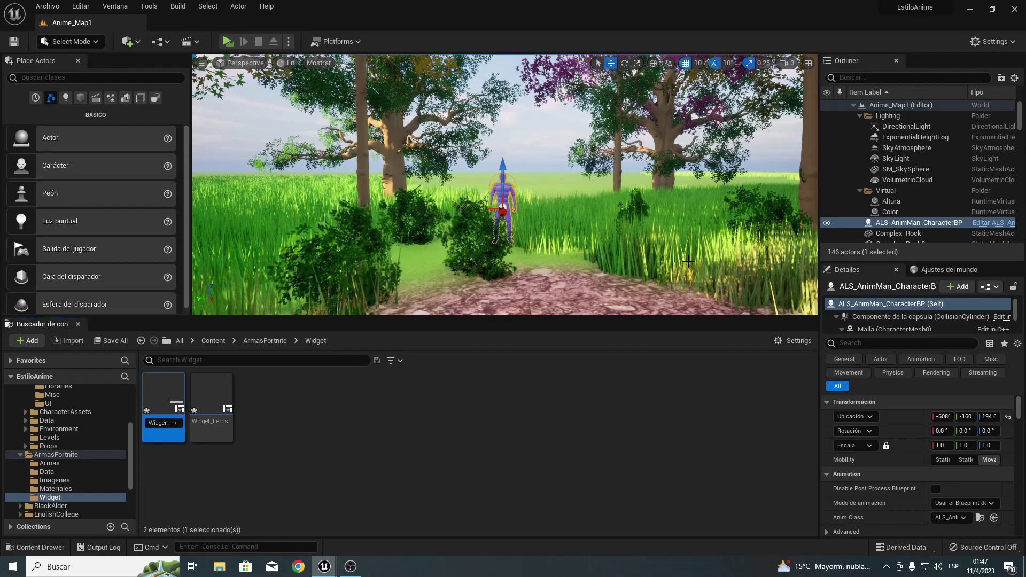
{"action": "key", "text": "Return"}
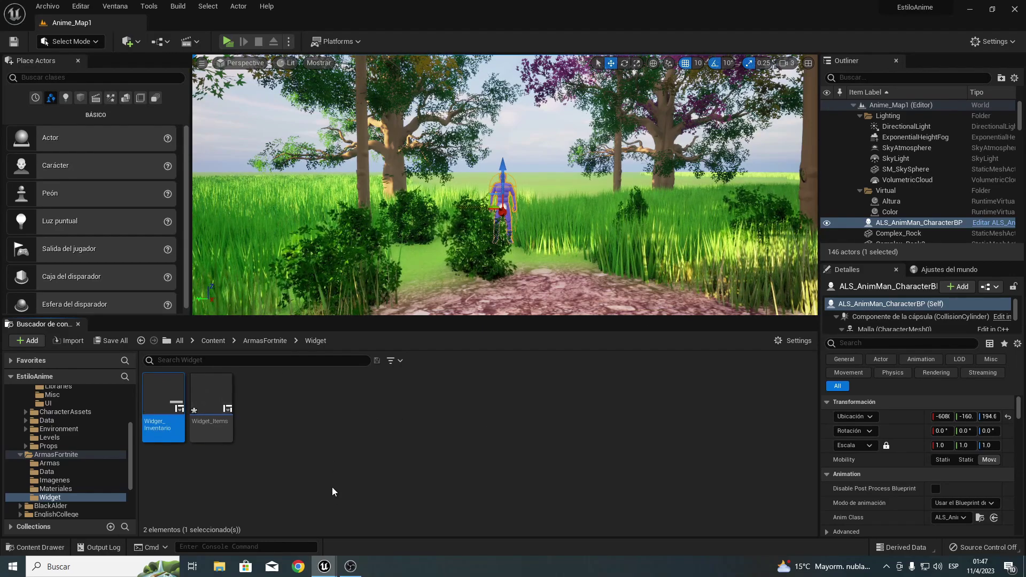
Feed Create Widget's Return Value into an Añadir a ventana gráfica node and compile the character Blueprint.
{"action": "left_click", "coordinate": [324, 567]}
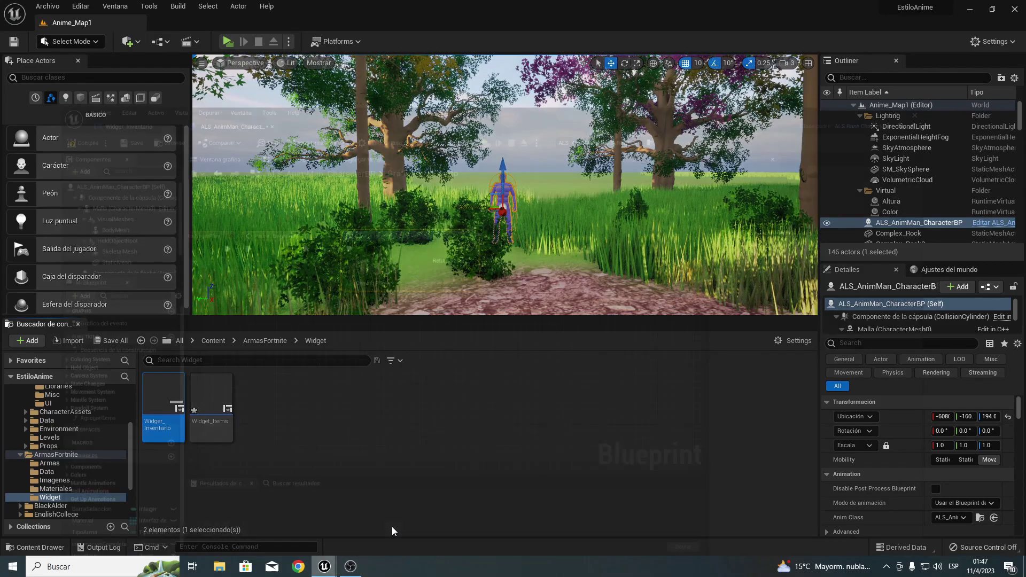
{"action": "left_click", "coordinate": [393, 527]}
{"action": "left_click_drag", "start_coordinate": [351, 207], "coordinate": [266, 236]}
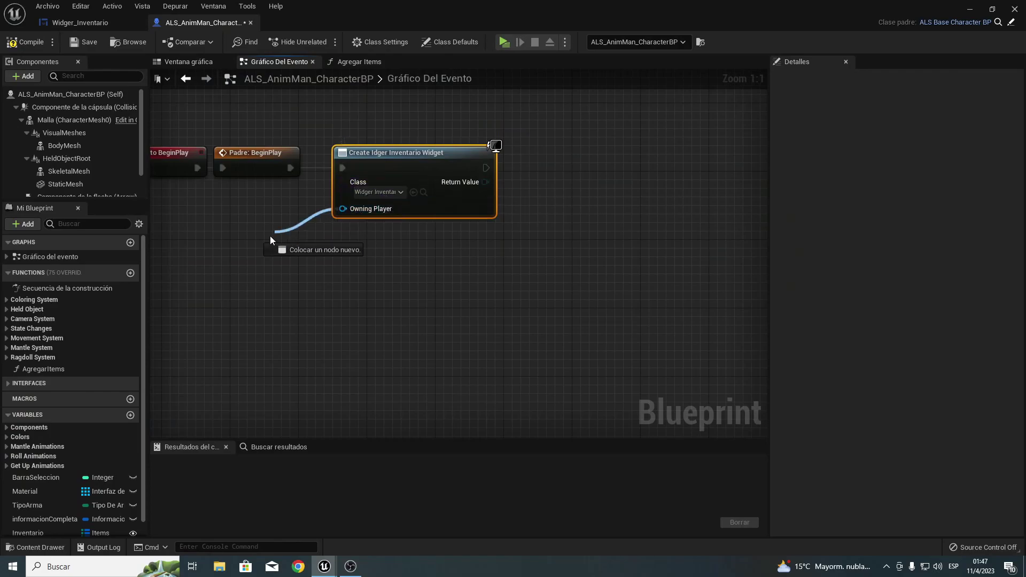
{"action": "left_click", "coordinate": [266, 235]}
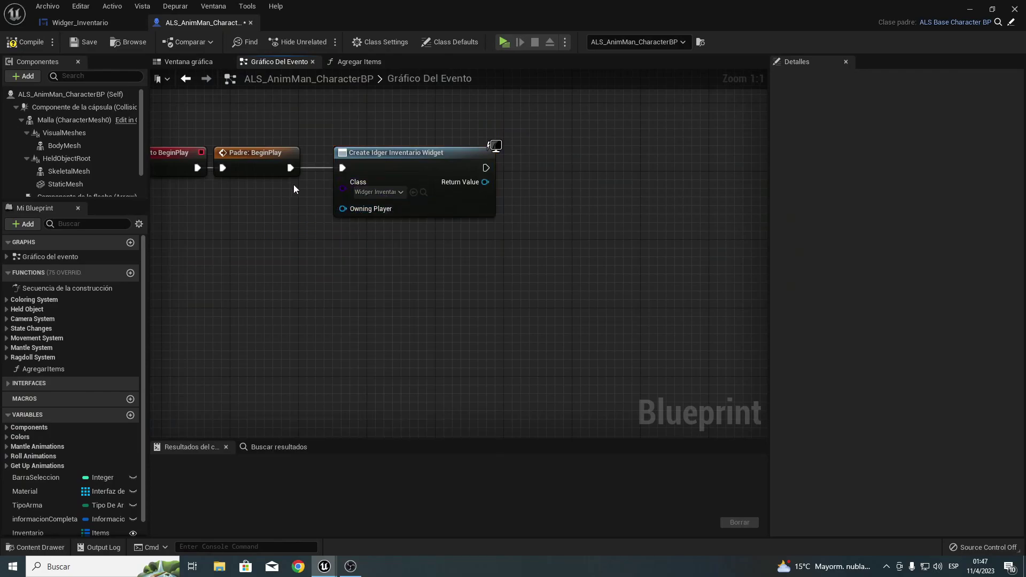
{"action": "right_click_drag", "start_coordinate": [431, 199], "coordinate": [390, 206]}
{"action": "left_click_drag", "start_coordinate": [323, 196], "coordinate": [423, 193]}
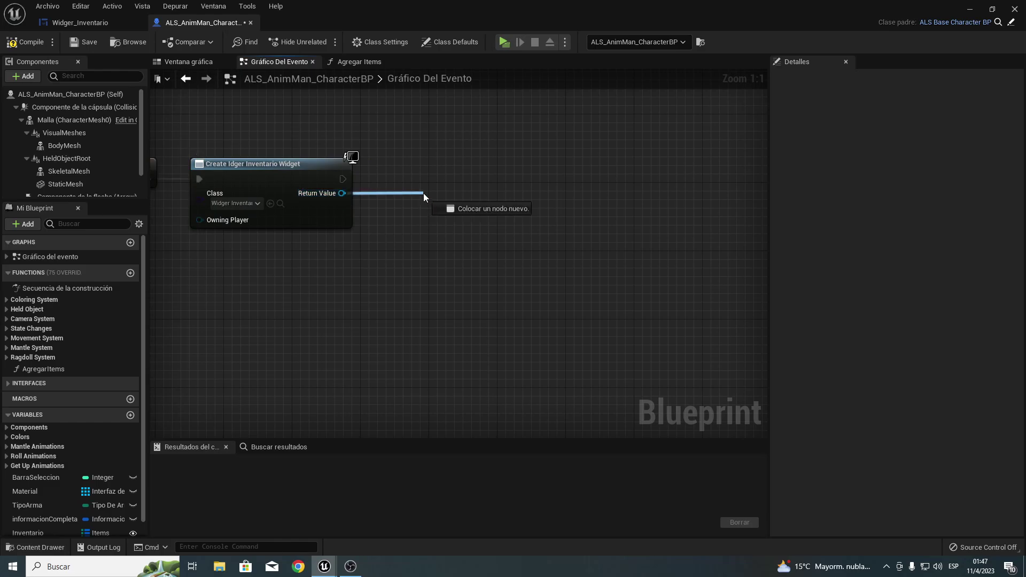
{"action": "type", "text": "addto"}
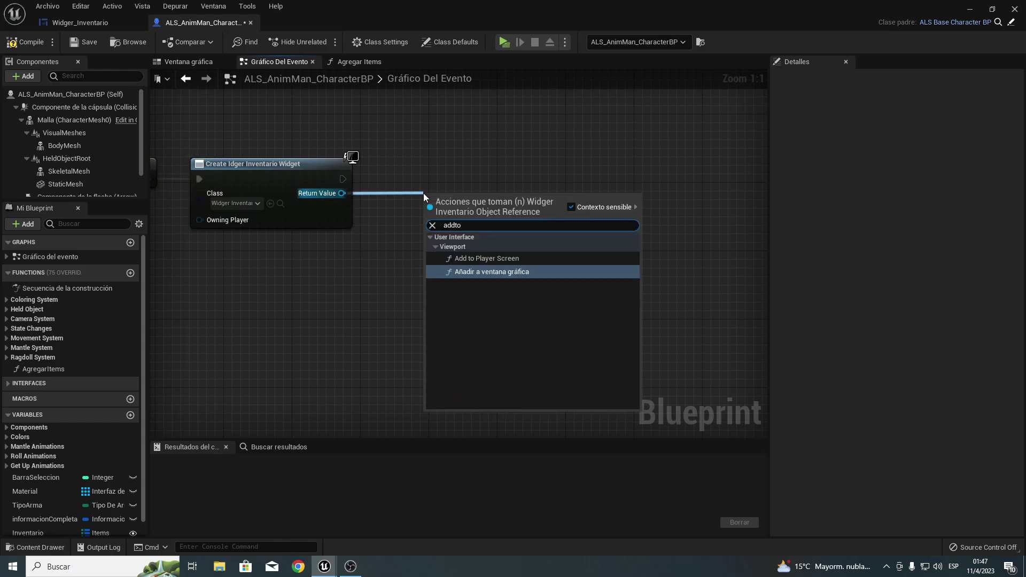
{"action": "key", "text": "Return"}
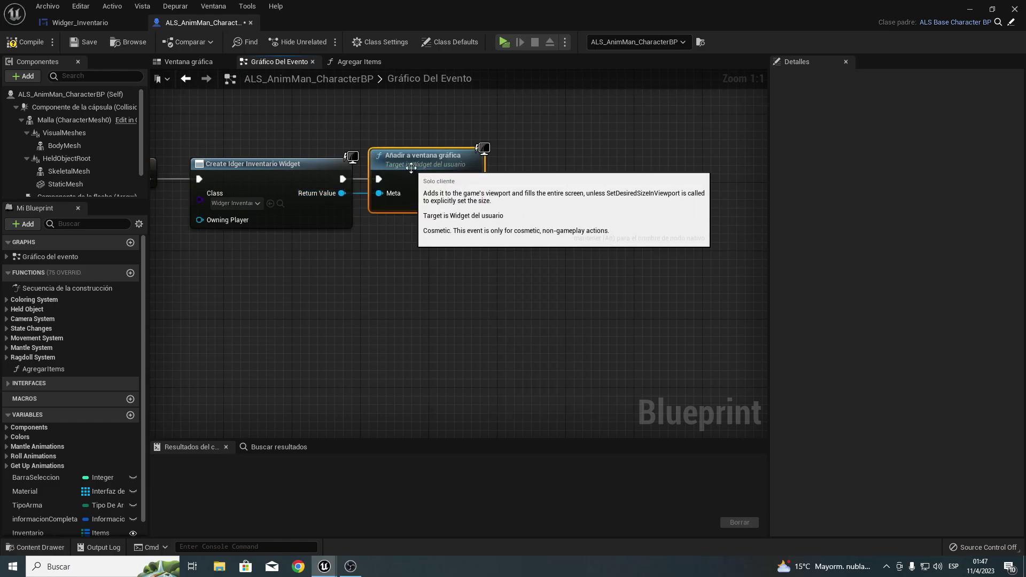
{"action": "left_click", "coordinate": [37, 44]}
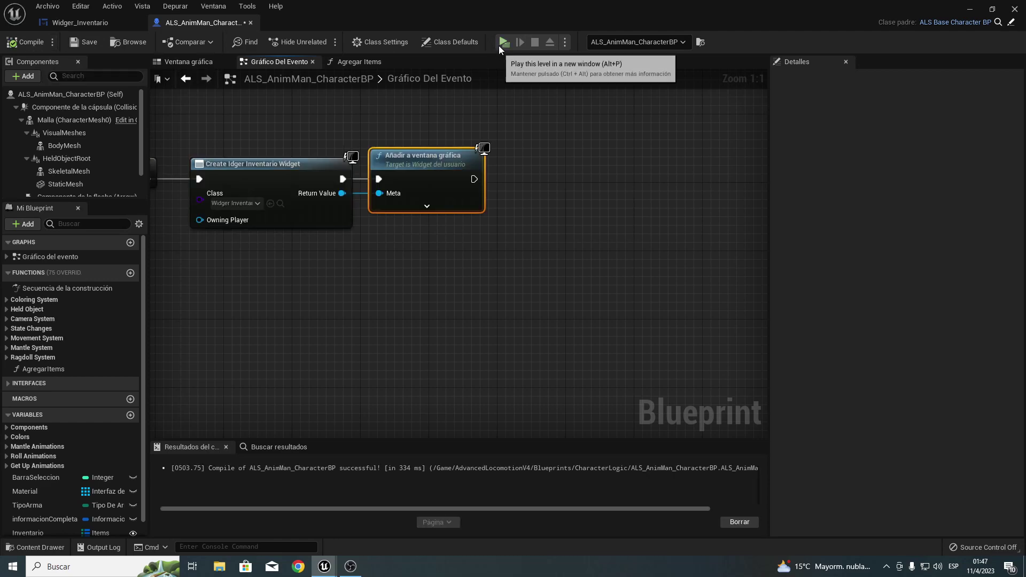
{"action": "left_click", "coordinate": [499, 46]}
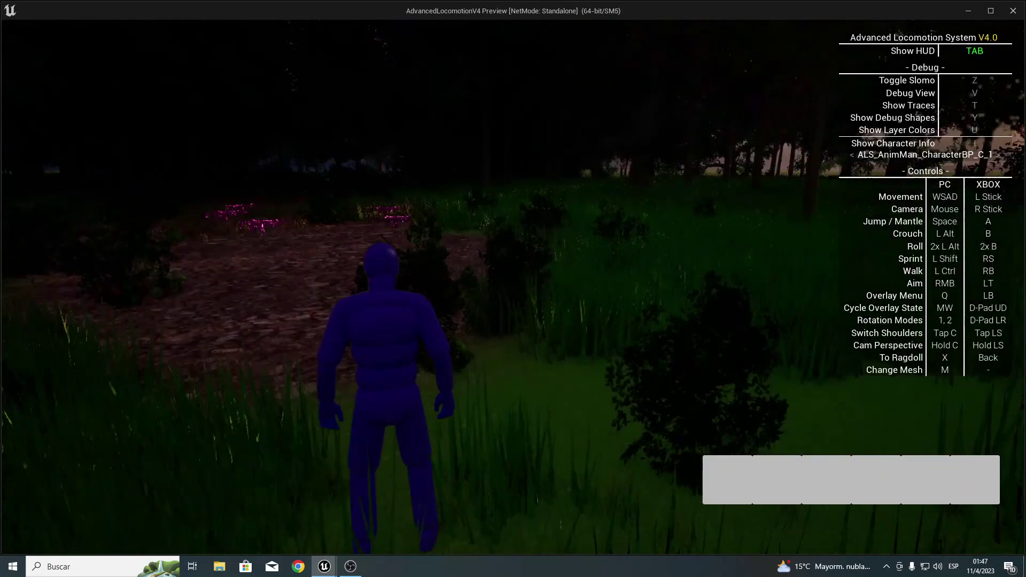
{"action": "key", "text": "Tab"}
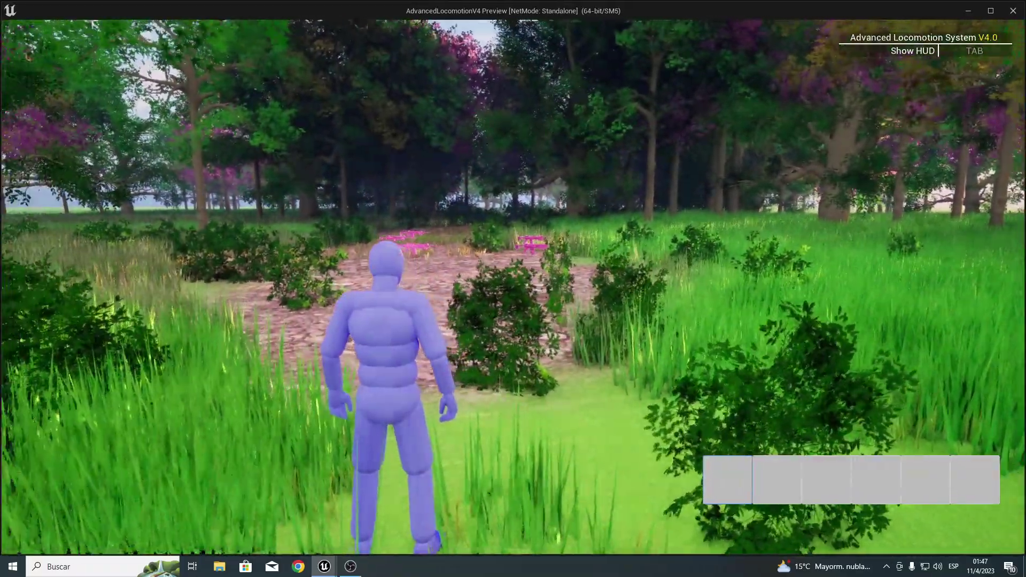
{"action": "key", "text": "w"}
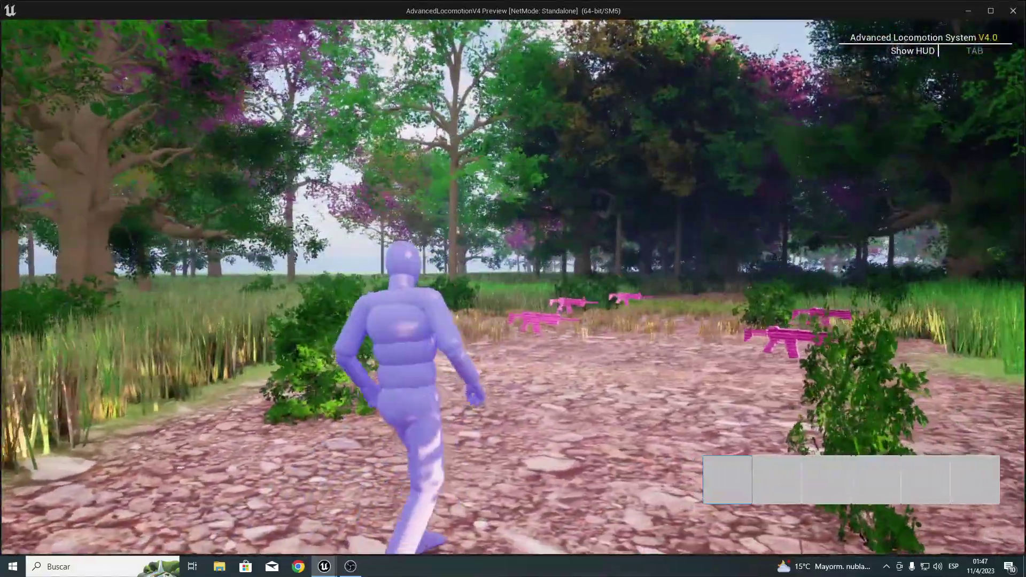
{"action": "key", "text": "Escape"}
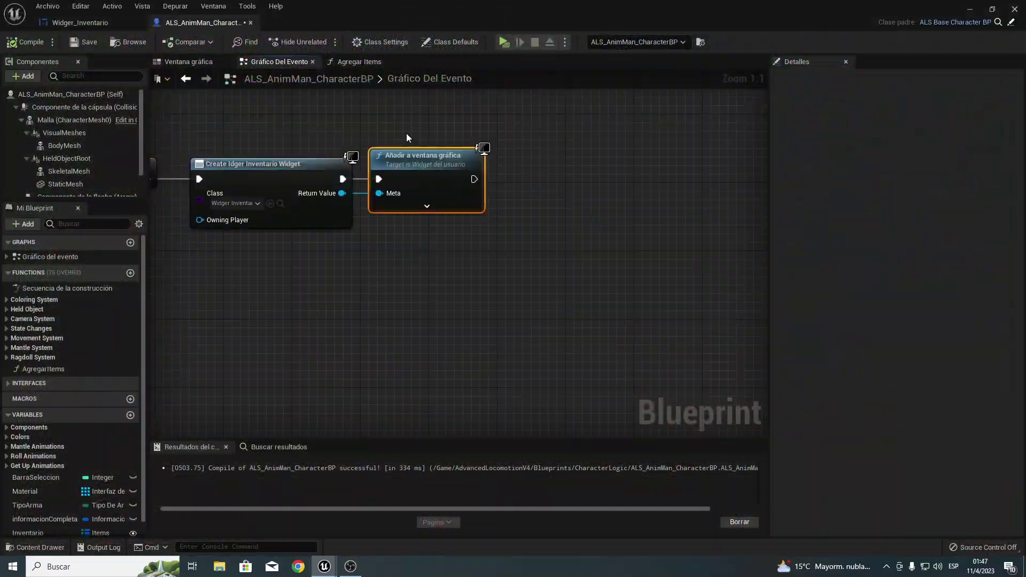
Delete Button_0 through Button_4 in Widger_Inventario and select the now-empty uniform grid panel.
{"action": "left_click", "coordinate": [80, 23]}
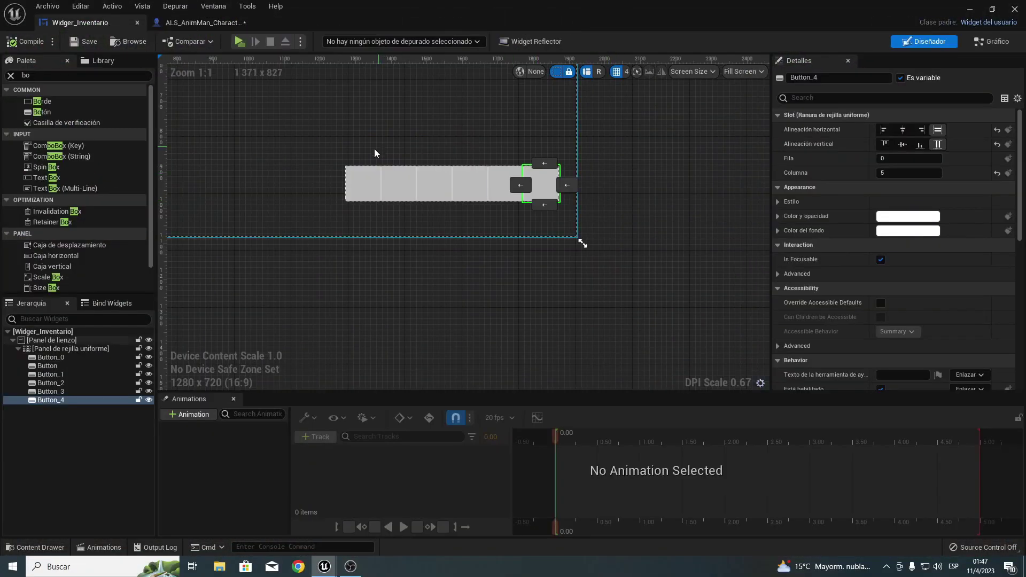
{"action": "left_click", "coordinate": [61, 359]}
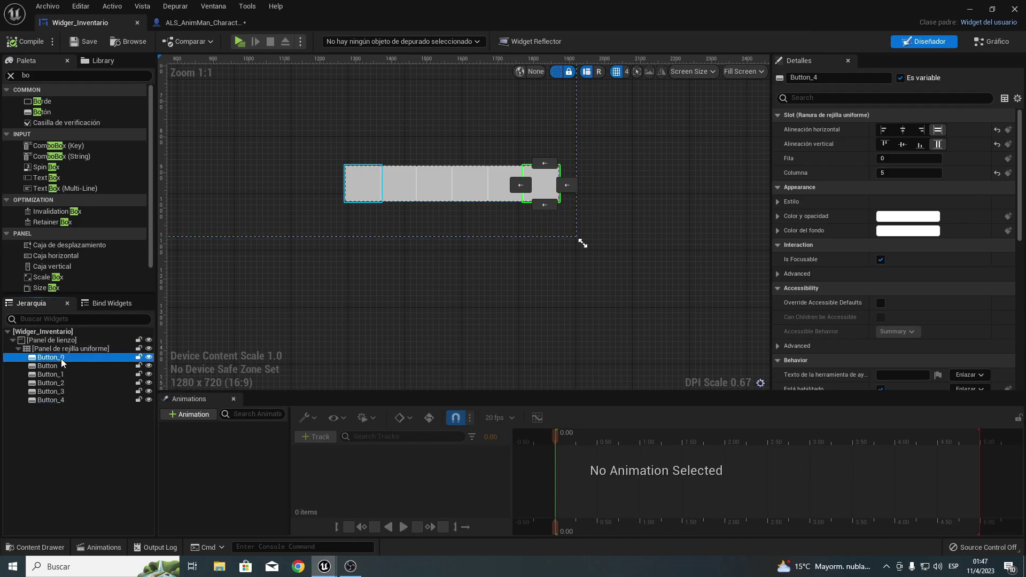
{"action": "left_click", "coordinate": [66, 400], "text": "shift"}
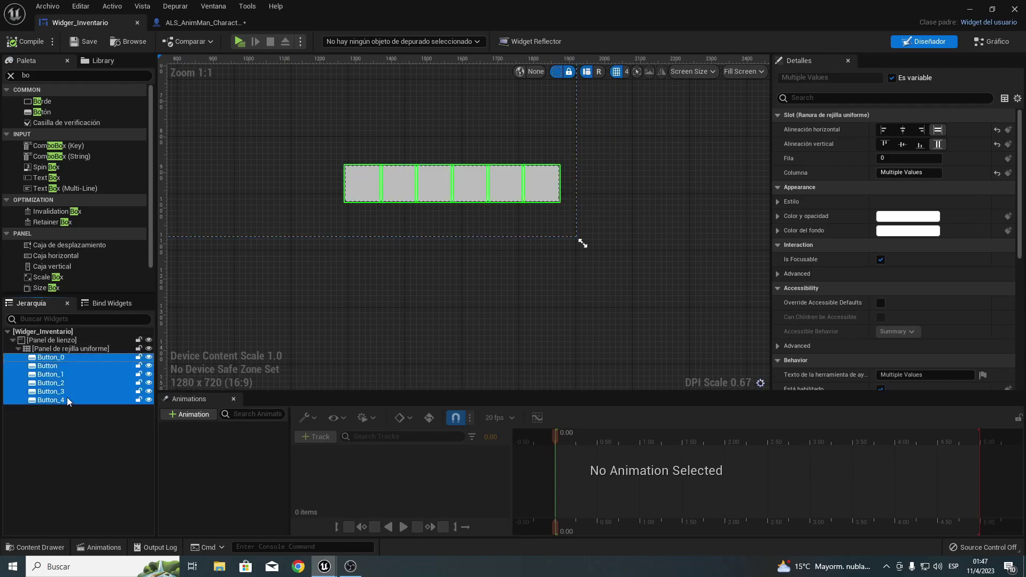
{"action": "key", "text": "Delete"}
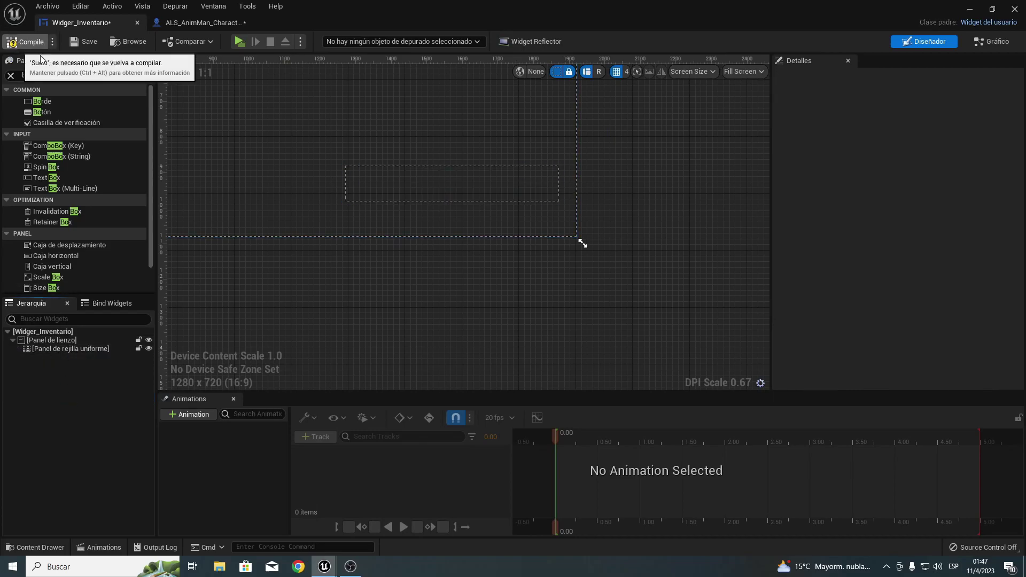
{"action": "right_click_drag", "start_coordinate": [337, 153], "coordinate": [364, 229]}
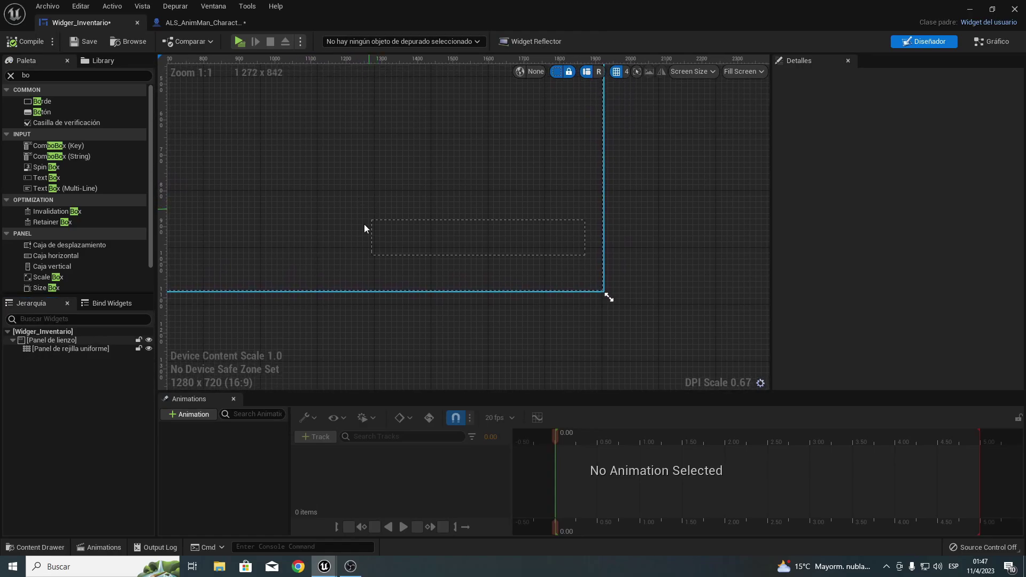
{"action": "left_click", "coordinate": [407, 235]}
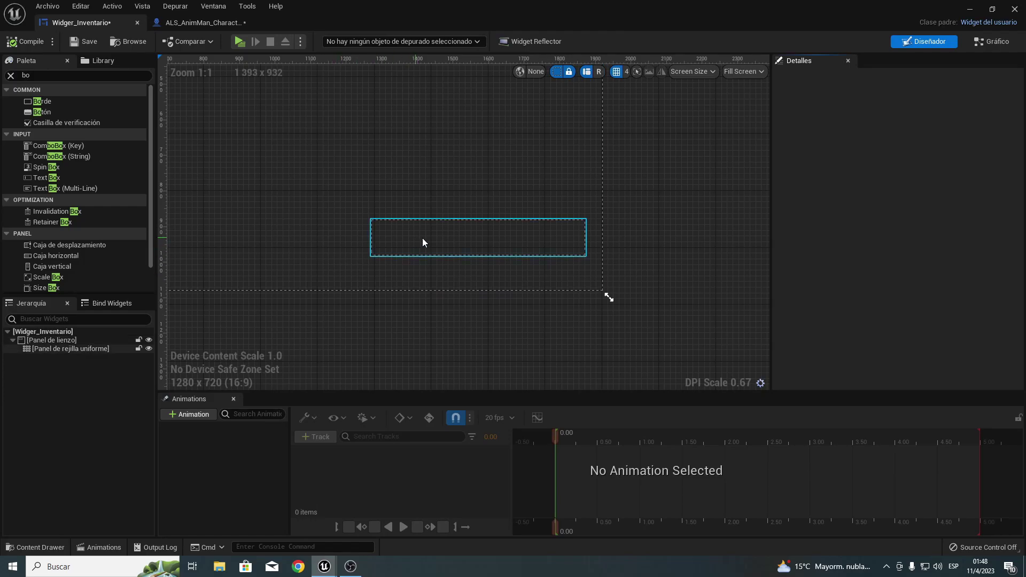
Open Widget_Items and switch its preview size mode to Custom on Screen.
{"action": "left_click", "coordinate": [976, 9]}
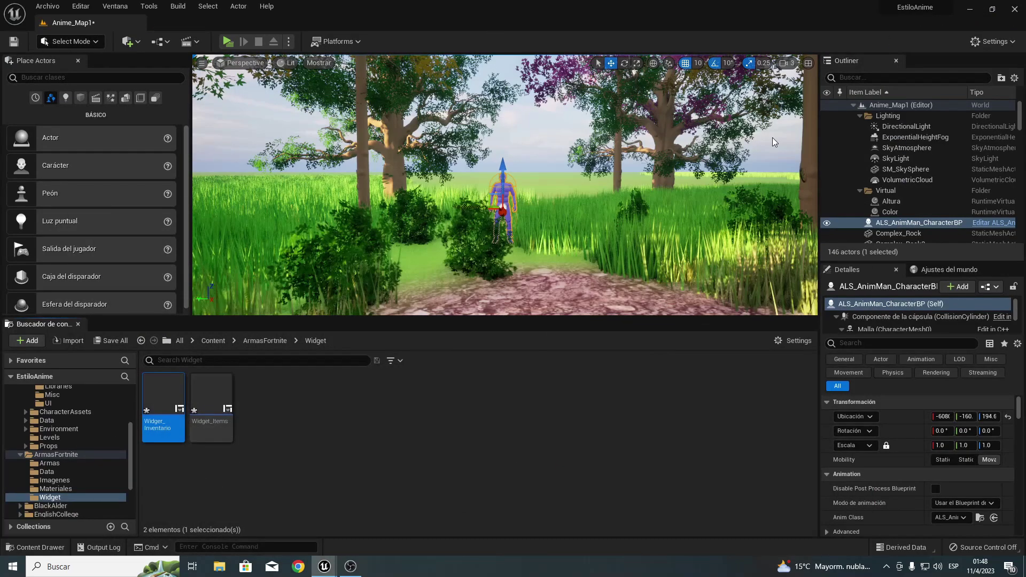
{"action": "double_click", "coordinate": [200, 394]}
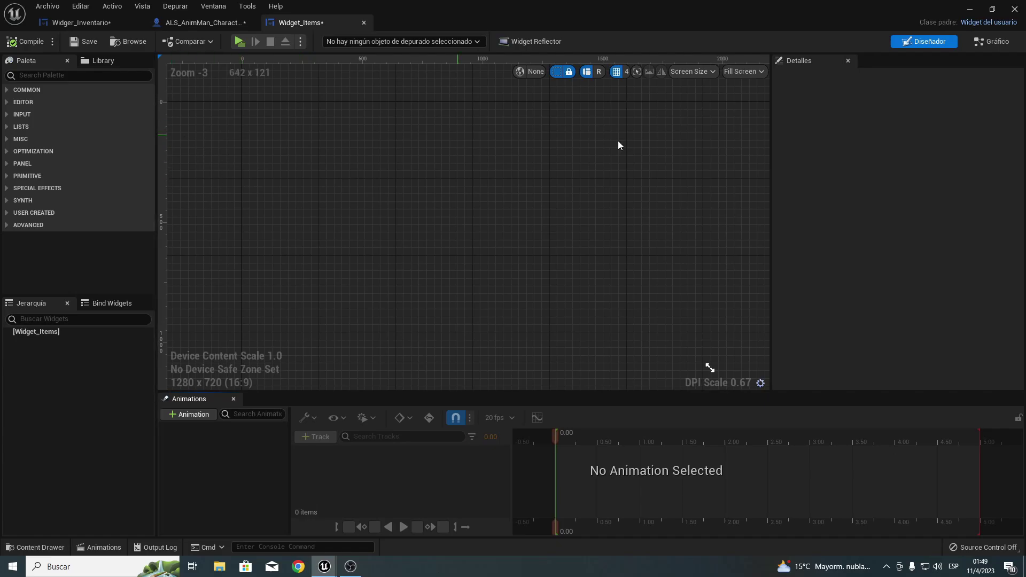
{"action": "left_click", "coordinate": [752, 72]}
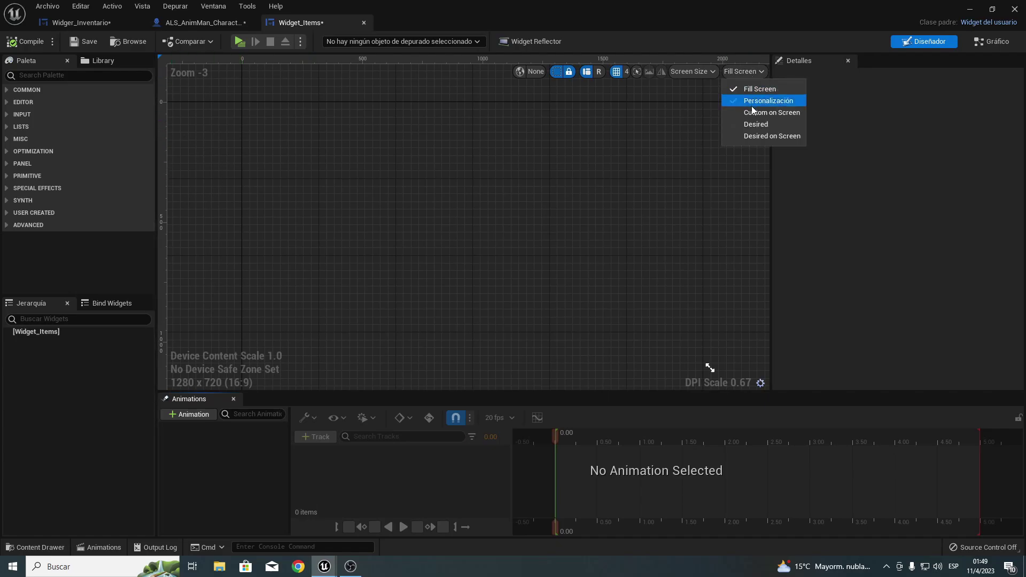
{"action": "left_click", "coordinate": [776, 113]}
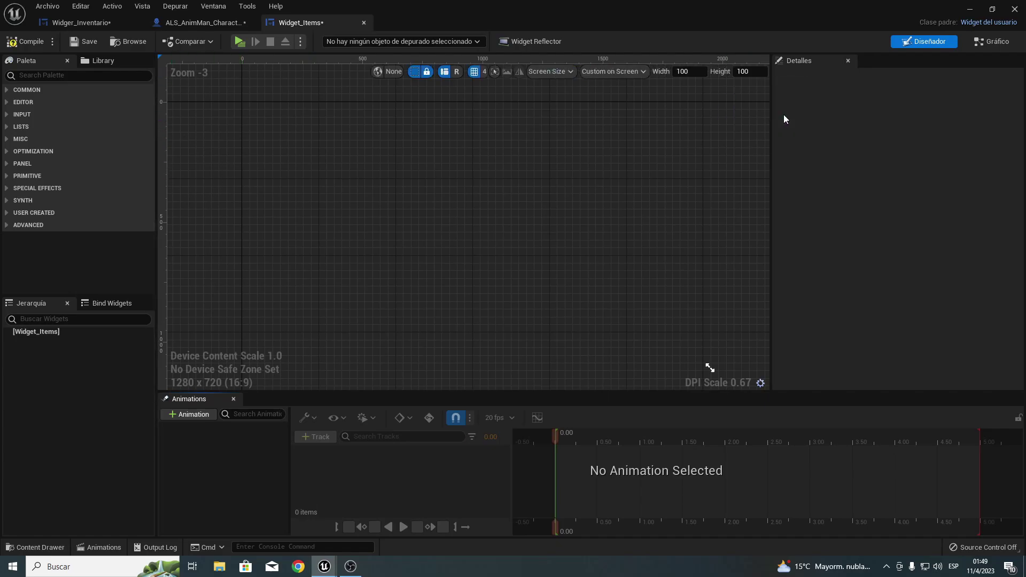
{"action": "left_click", "coordinate": [687, 71]}
Add a Size Box to the Widget_Items canvas with width and height overrides enabled, width 100.
{"action": "left_click", "coordinate": [53, 74]}
{"action": "type", "text": "s"}
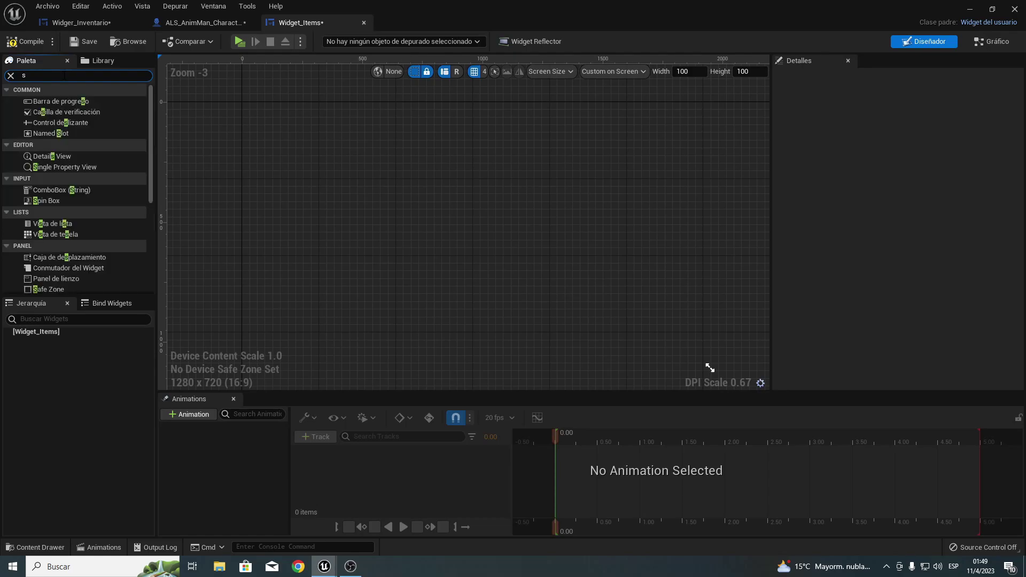
{"action": "type", "text": "i"}
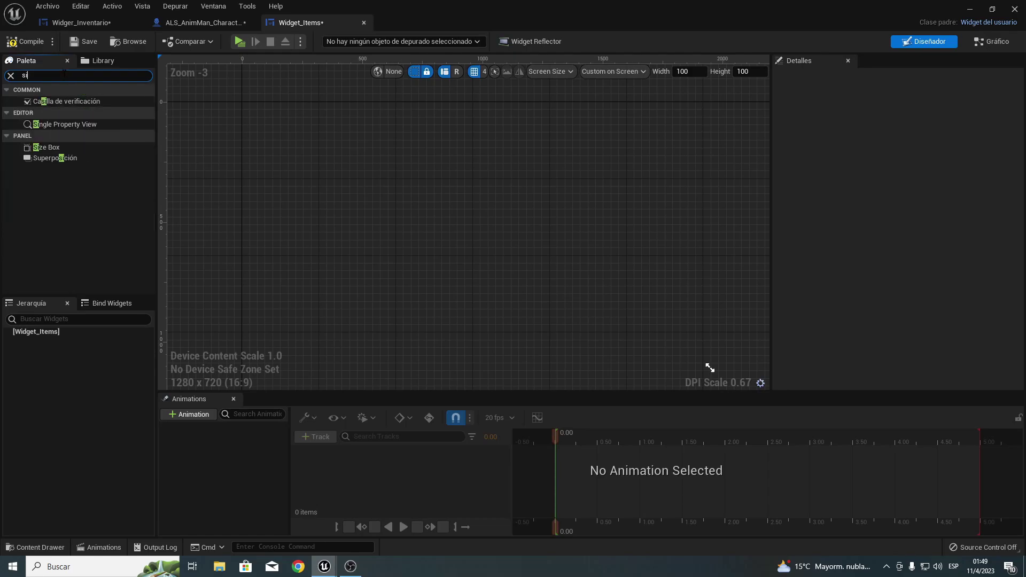
{"action": "left_click_drag", "start_coordinate": [50, 146], "coordinate": [315, 150]}
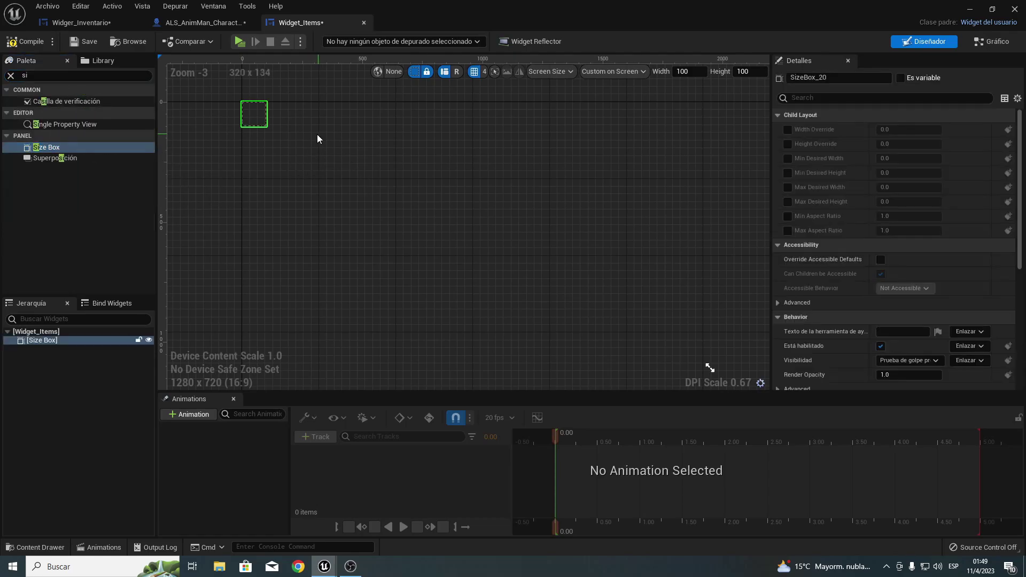
{"action": "left_click", "coordinate": [788, 130]}
{"action": "left_click", "coordinate": [788, 144]}
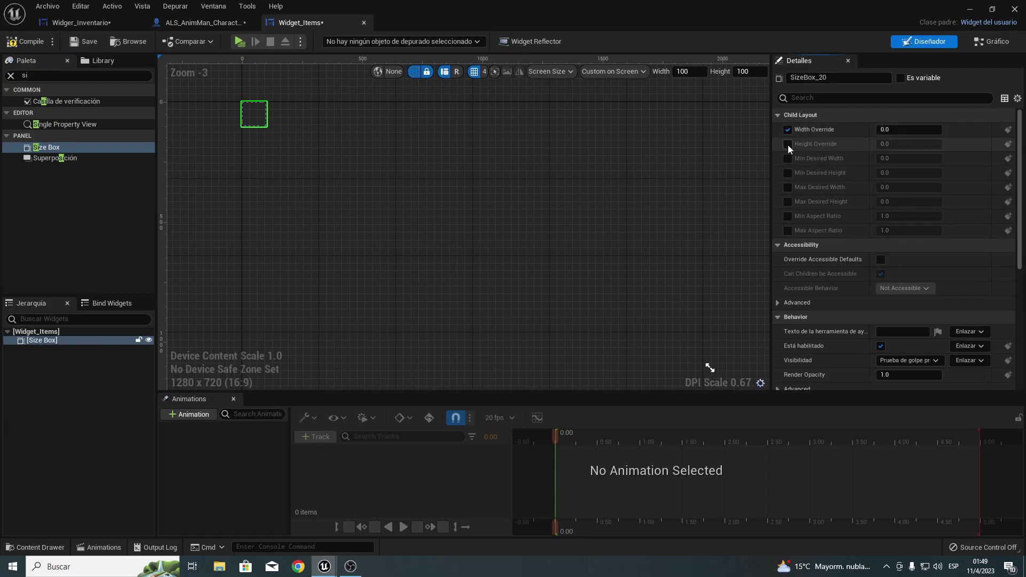
{"action": "left_click", "coordinate": [895, 132]}
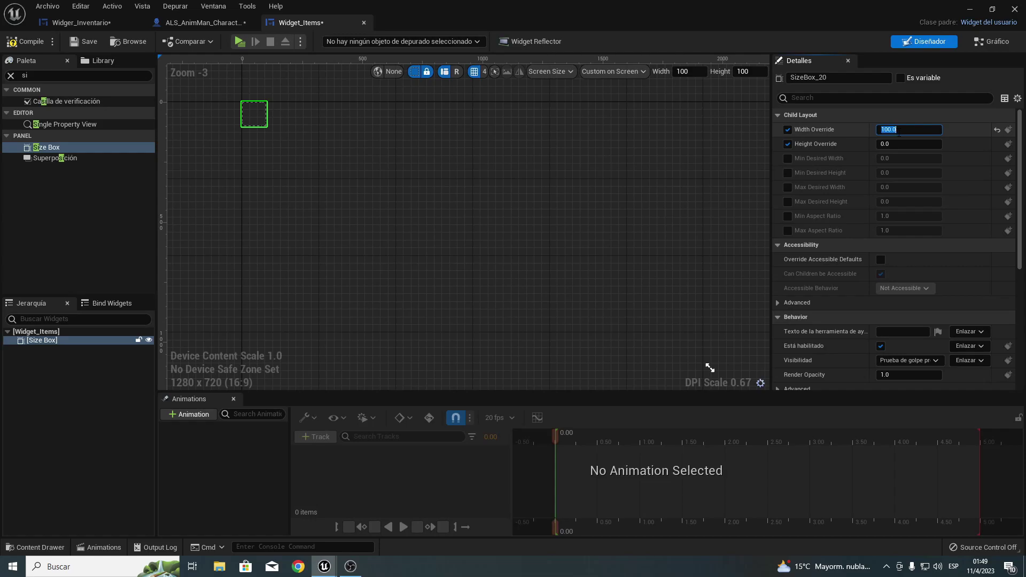
{"action": "left_click", "coordinate": [899, 140]}
{"action": "type", "text": "100"}
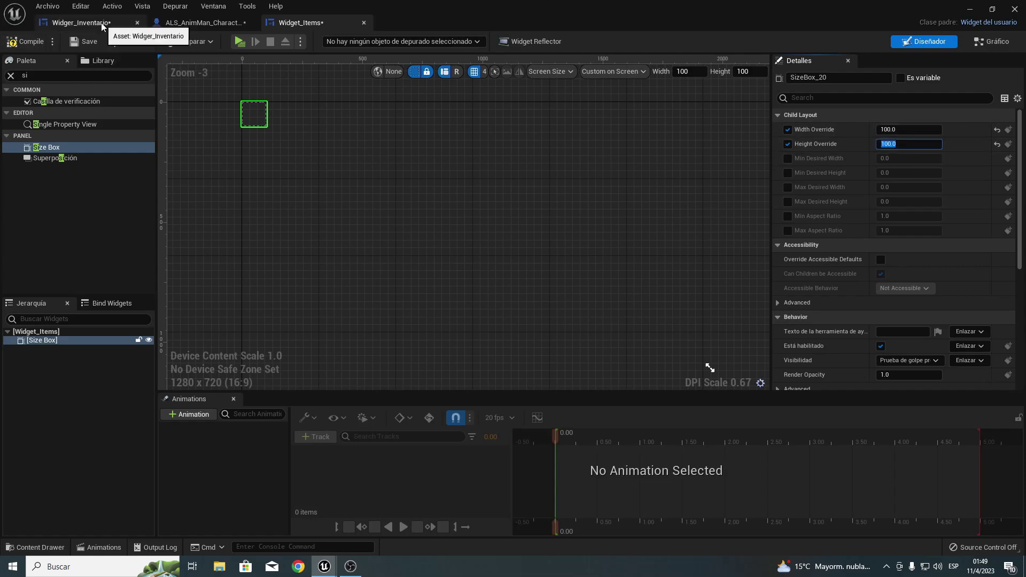
{"action": "left_click", "coordinate": [86, 22]}
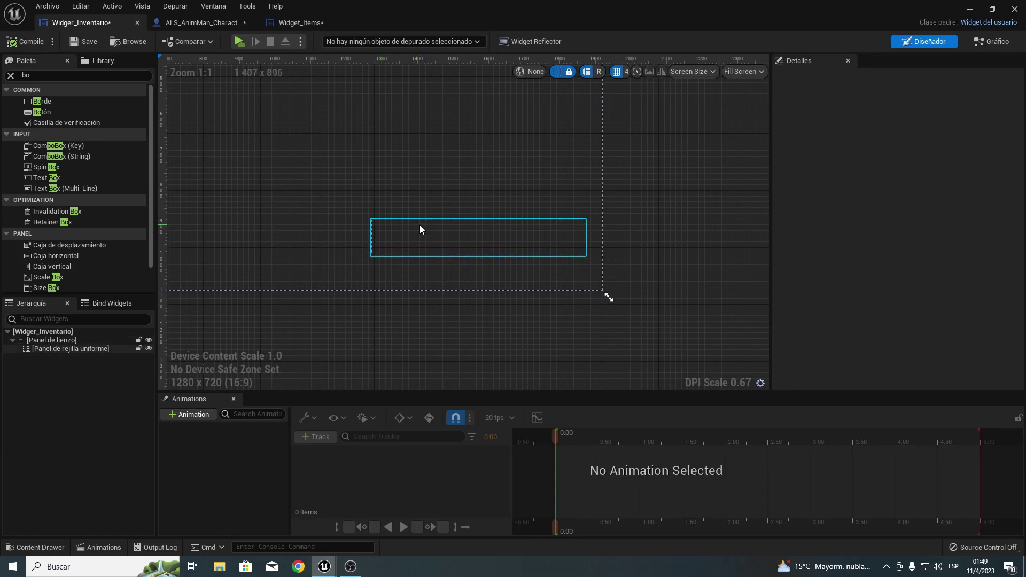
Reorder the editor tabs so Widget_Items sits right after Widger_Inventario, then return to Widget_Items.
{"action": "left_click", "coordinate": [286, 25]}
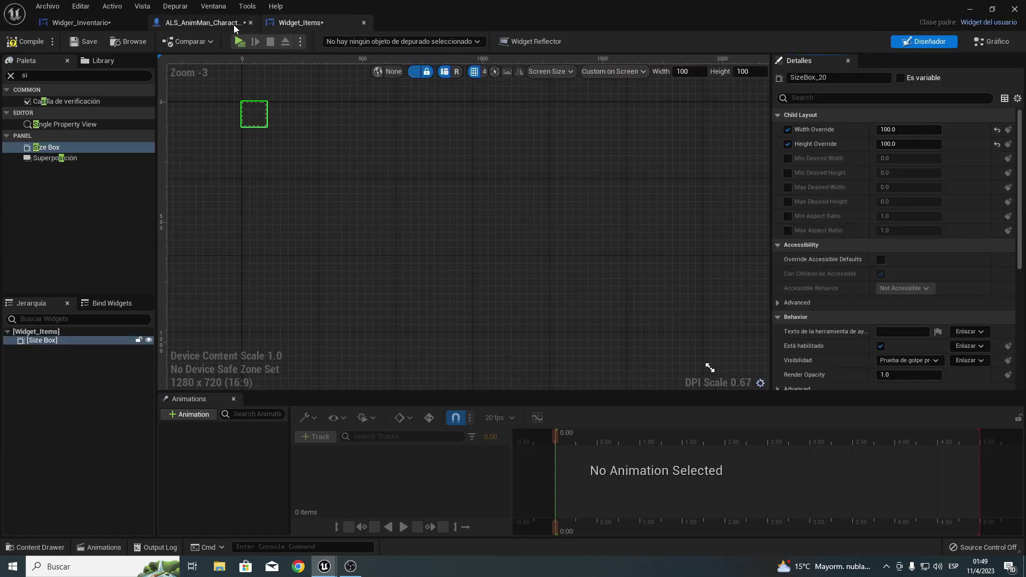
{"action": "left_click_drag", "start_coordinate": [316, 25], "coordinate": [217, 25]}
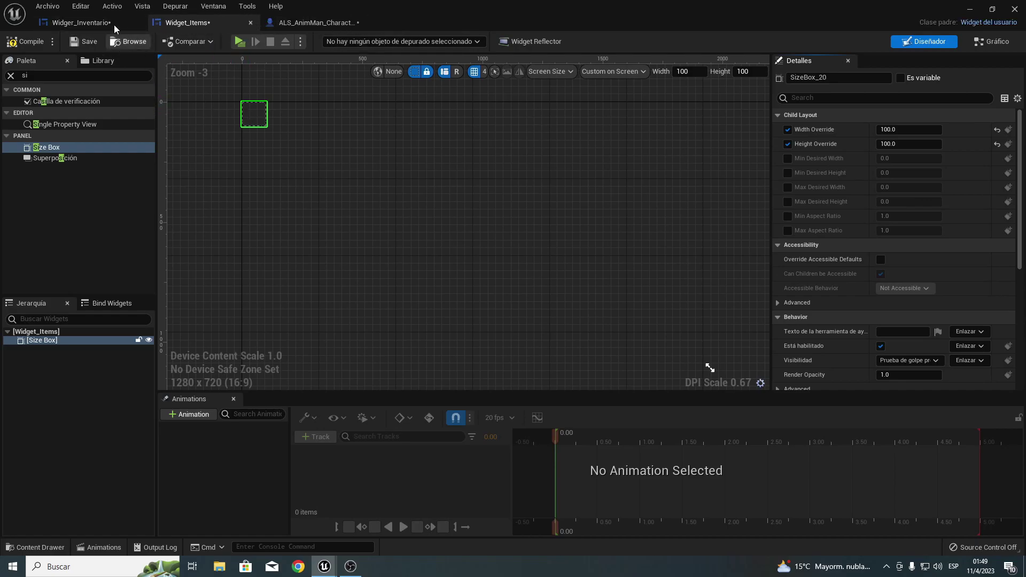
{"action": "left_click", "coordinate": [95, 21]}
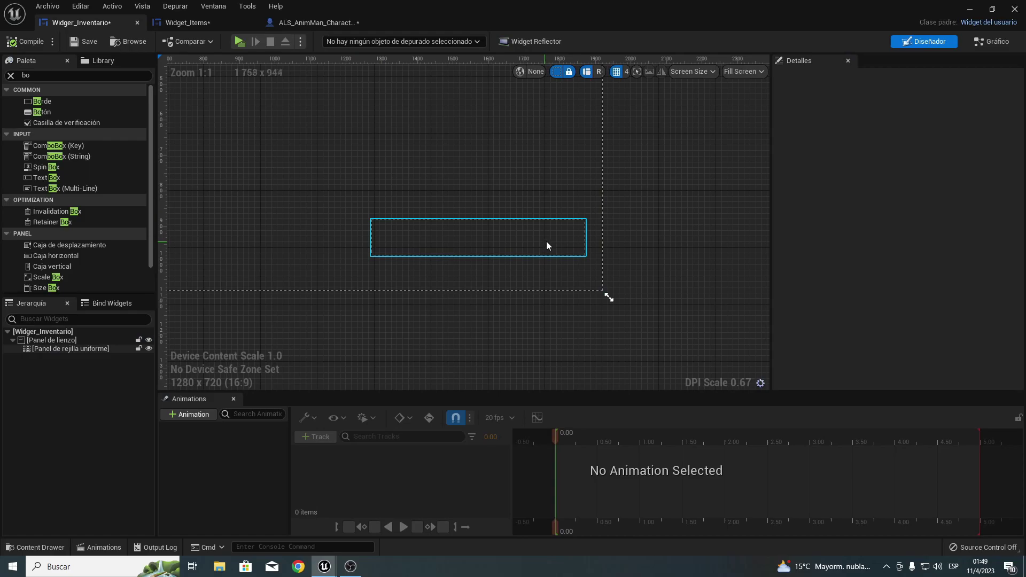
{"action": "left_click", "coordinate": [187, 23]}
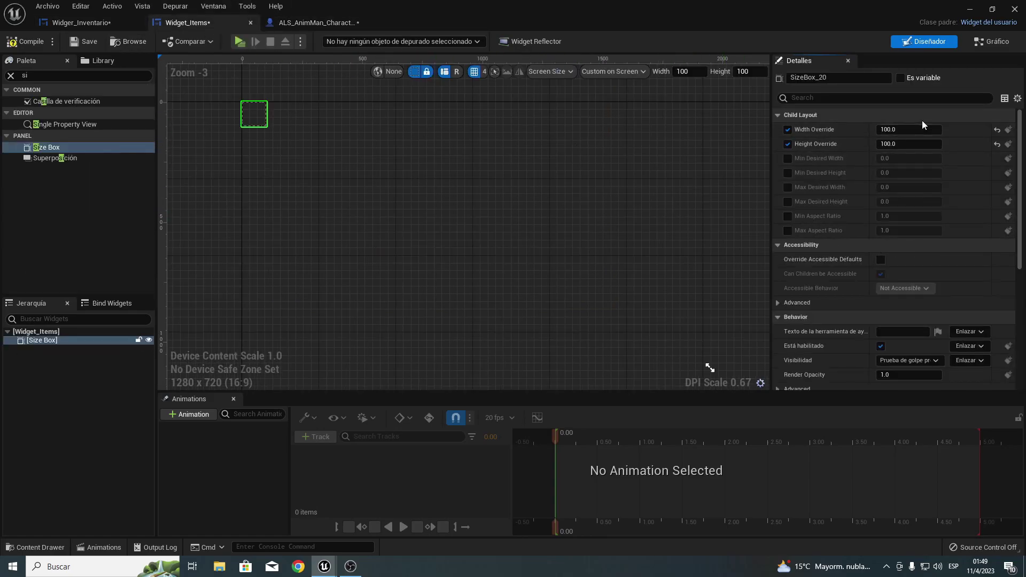
Zoom into the canvas, search the Palette for 'ove' and drop an Overlay (Superposición) into the Size Box.
{"action": "right_click_drag", "start_coordinate": [342, 133], "coordinate": [344, 137]}
{"action": "scroll", "coordinate": [233, 101], "scroll_direction": "up", "scroll_amount": 7}
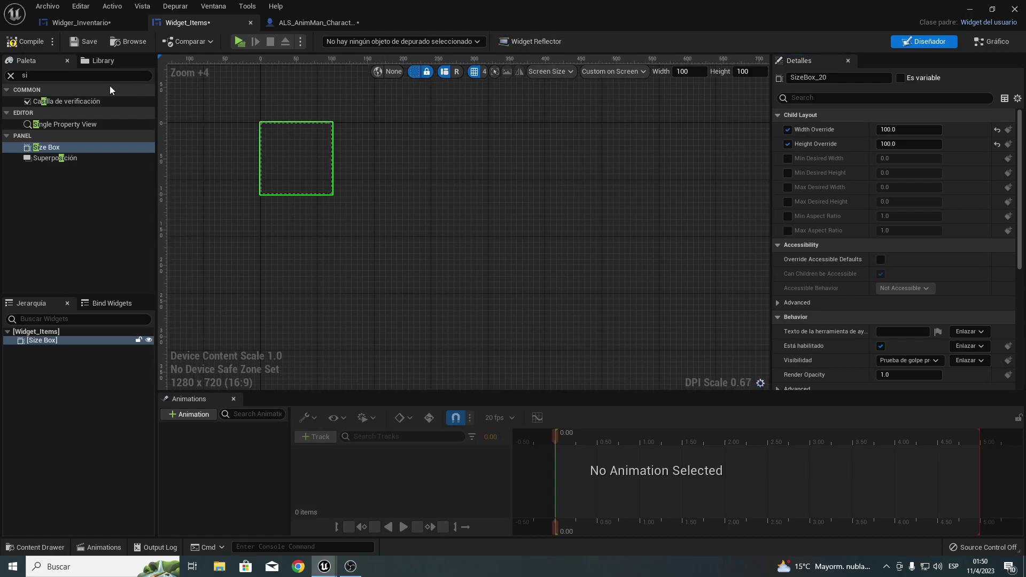
{"action": "left_click", "coordinate": [54, 158]}
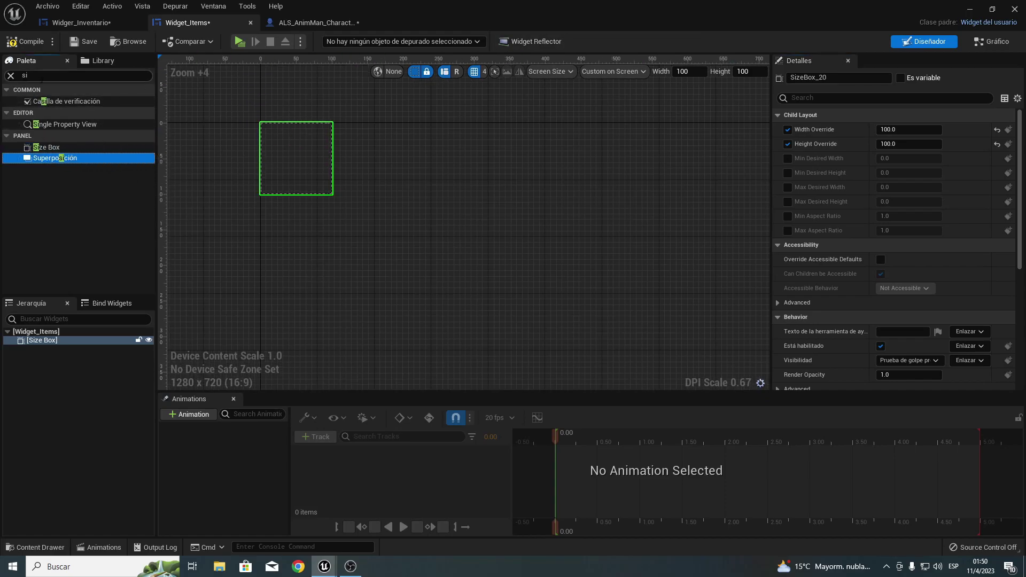
{"action": "left_click", "coordinate": [5, 74]}
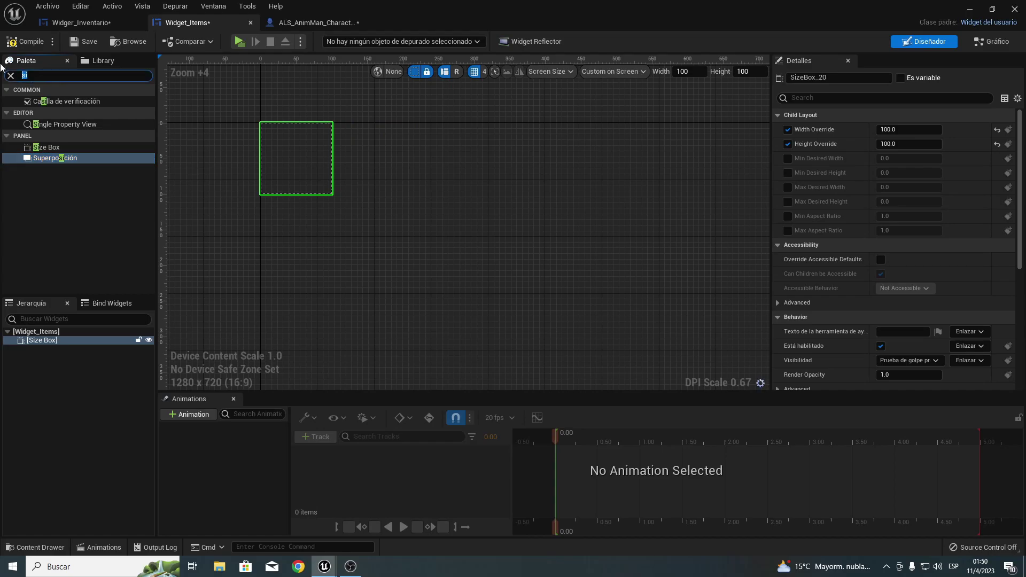
{"action": "type", "text": "ove"}
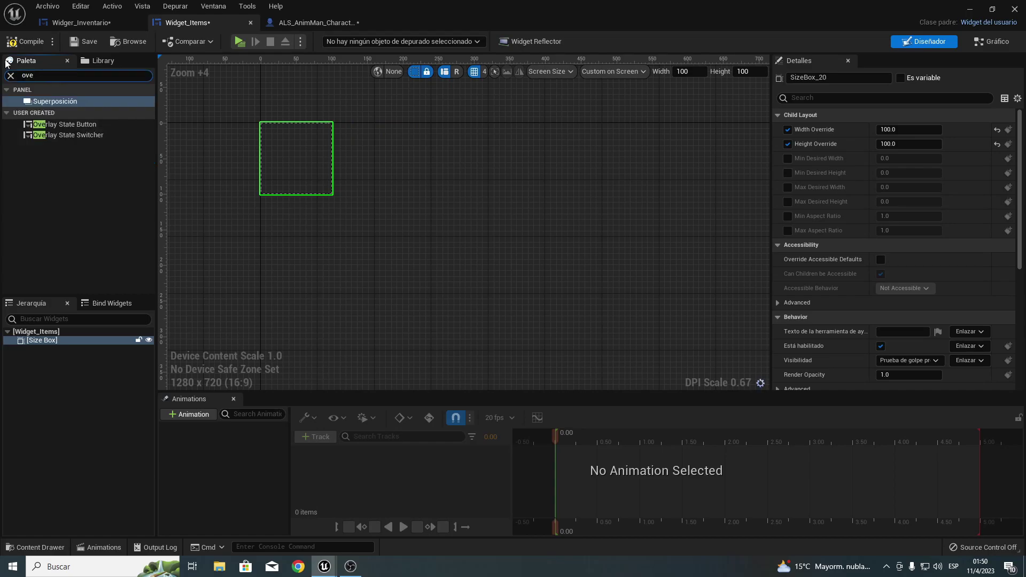
{"action": "left_click_drag", "start_coordinate": [58, 102], "coordinate": [278, 153]}
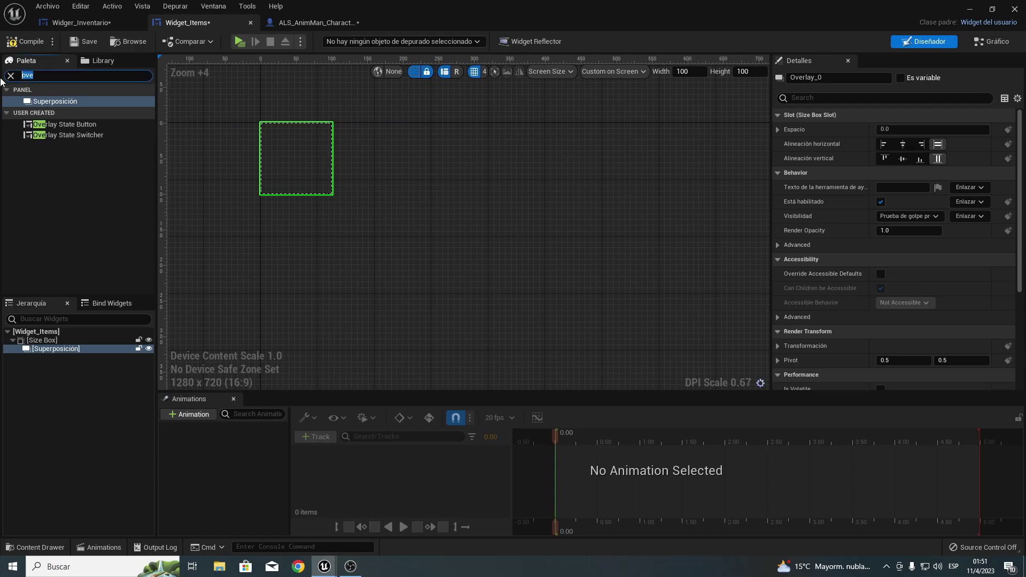
Drag an Image (Imagen) from the Palette into the overlay and rename Image_70 to Image_Slot.
{"action": "type", "text": "image"}
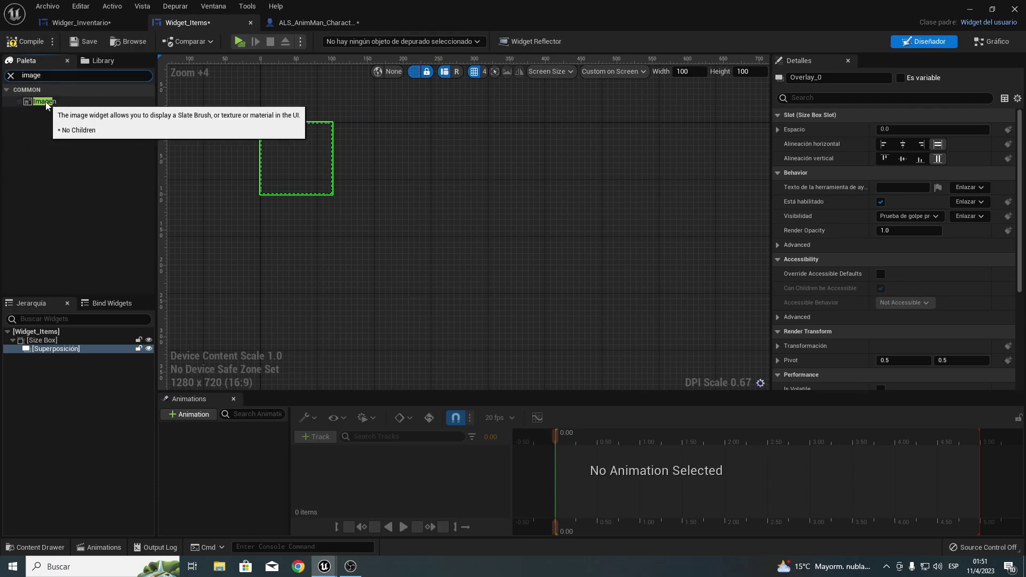
{"action": "left_click_drag", "start_coordinate": [44, 101], "coordinate": [39, 353]}
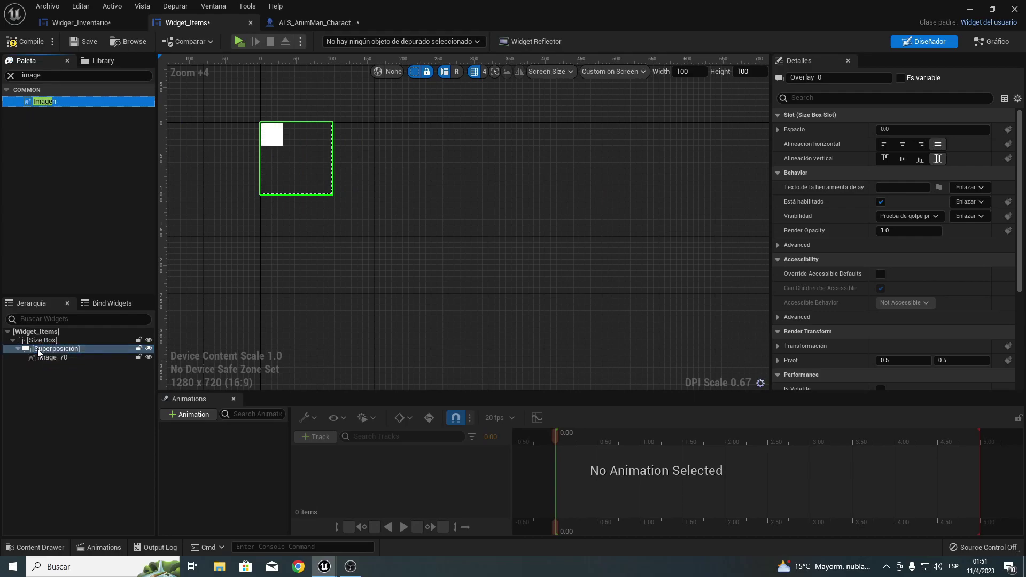
{"action": "left_click", "coordinate": [51, 78]}
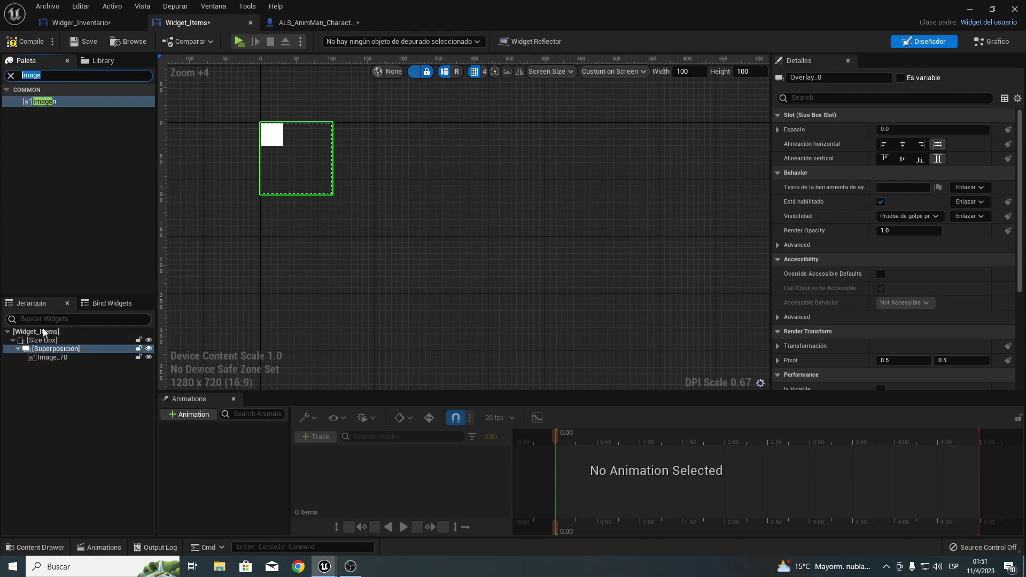
{"action": "left_click", "coordinate": [51, 357]}
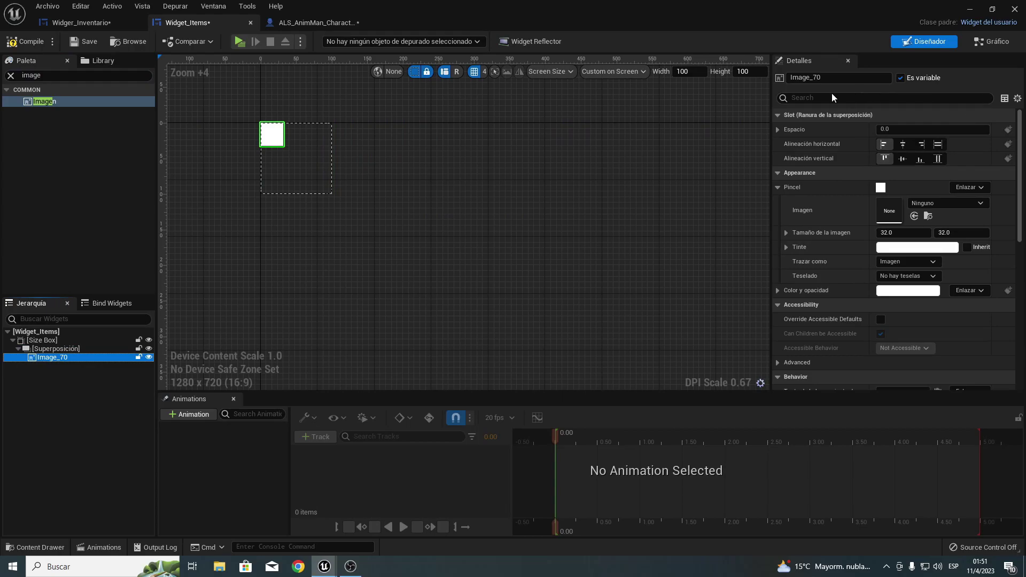
{"action": "left_click_drag", "start_coordinate": [813, 76], "coordinate": [838, 75]}
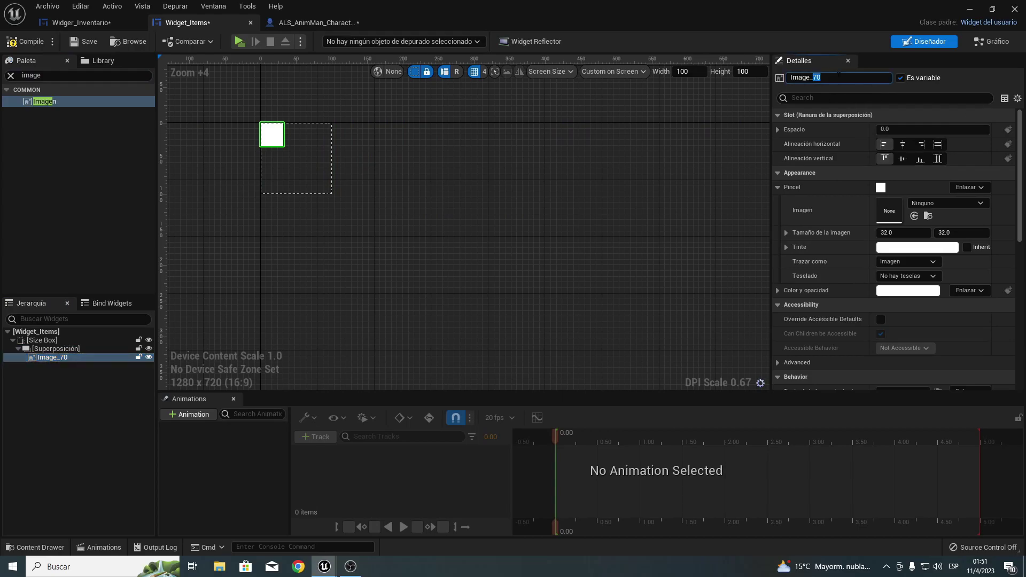
{"action": "type", "text": "Slot"}
{"action": "key", "text": "Return"}
{"action": "left_click", "coordinate": [31, 75]}
{"action": "type", "text": "te"}
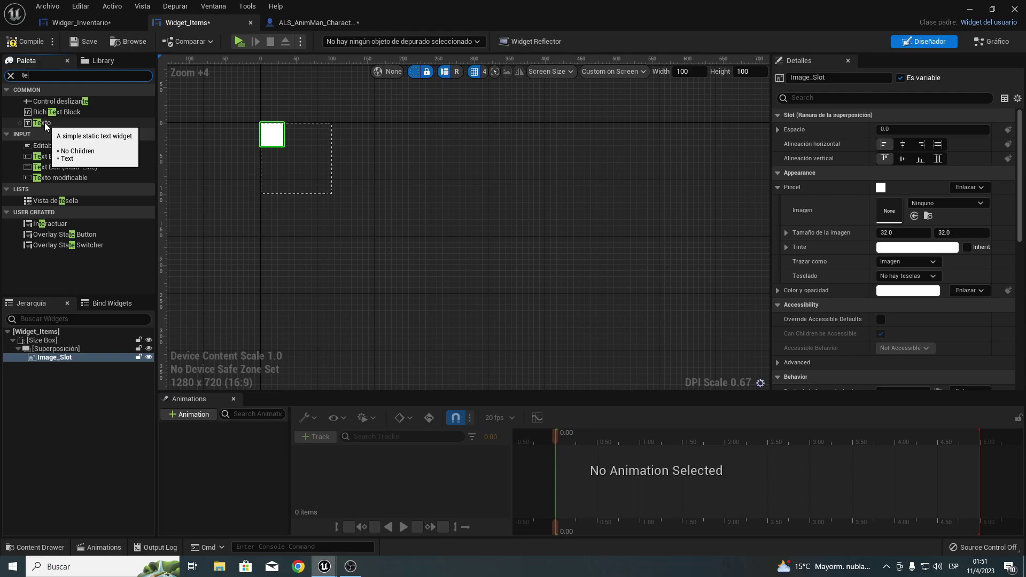
Add a Text block into the overlay and rename it TextBlock_Cantidad.
{"action": "left_click_drag", "start_coordinate": [44, 123], "coordinate": [48, 348]}
{"action": "left_click", "coordinate": [53, 367]}
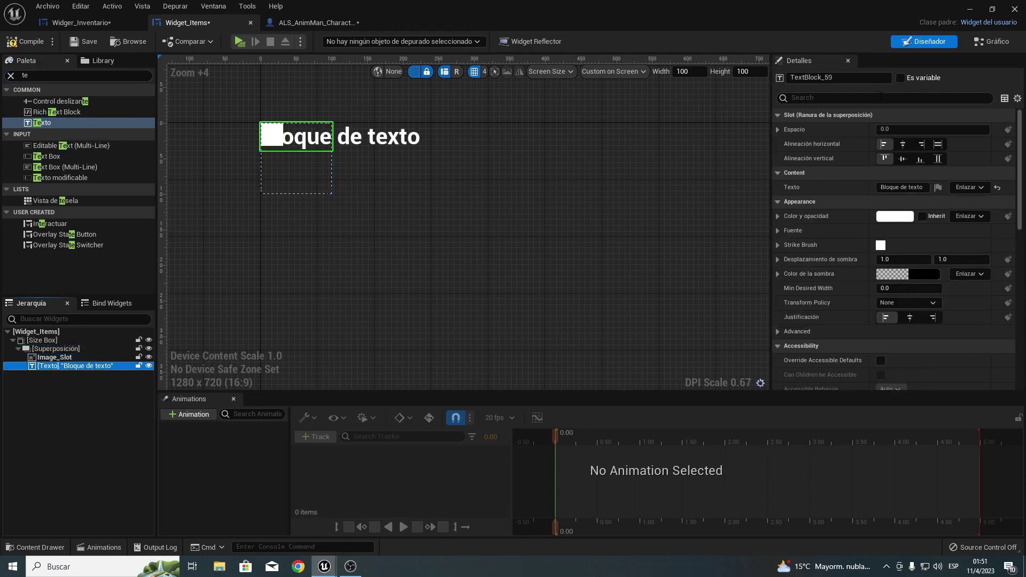
{"action": "left_click_drag", "start_coordinate": [824, 78], "coordinate": [888, 78]}
{"action": "type", "text": "Cantidad"}
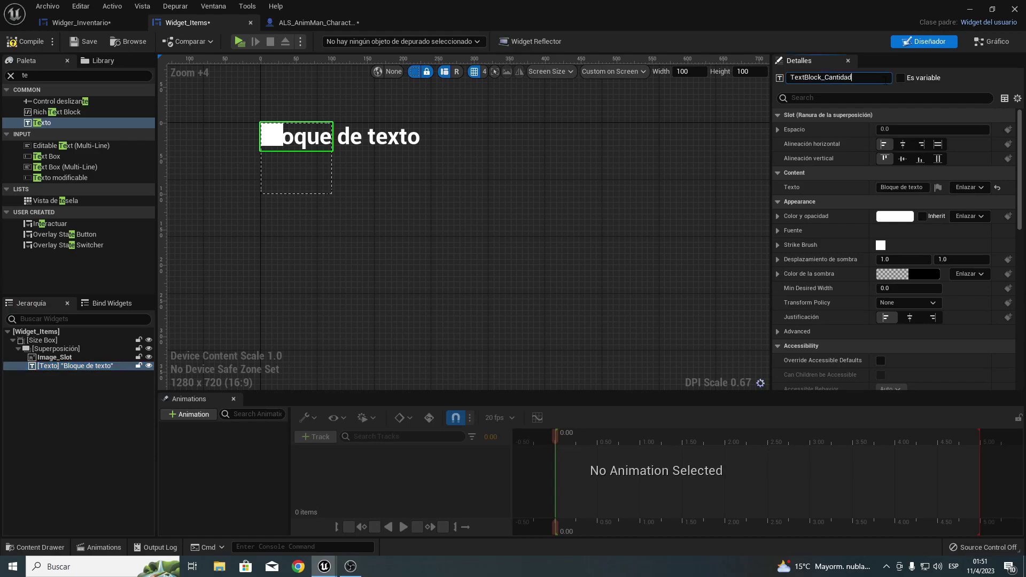
{"action": "key", "text": "Return"}
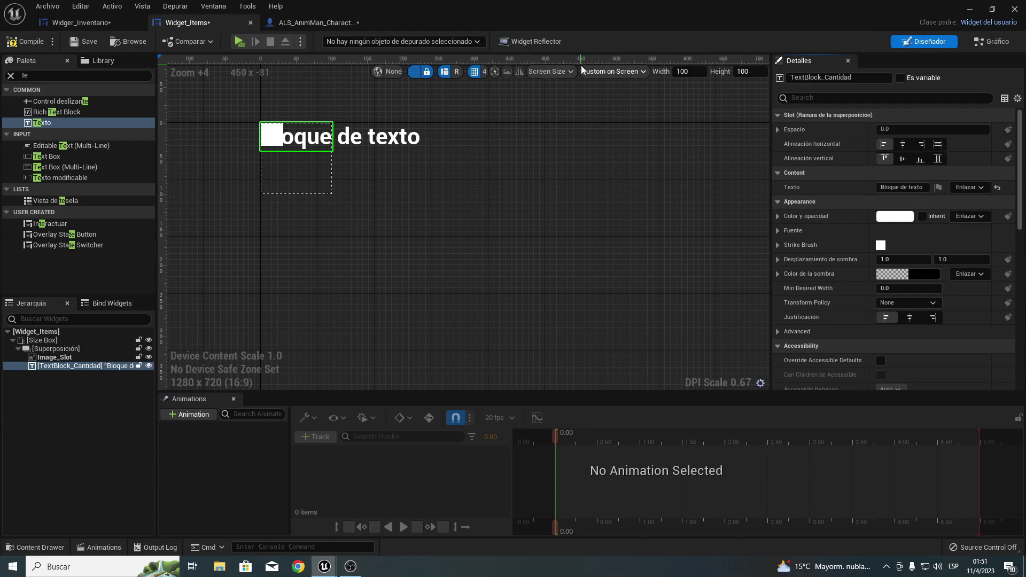
Set Image_Slot to fill the overlay both horizontally and vertically.
{"action": "left_click", "coordinate": [54, 357]}
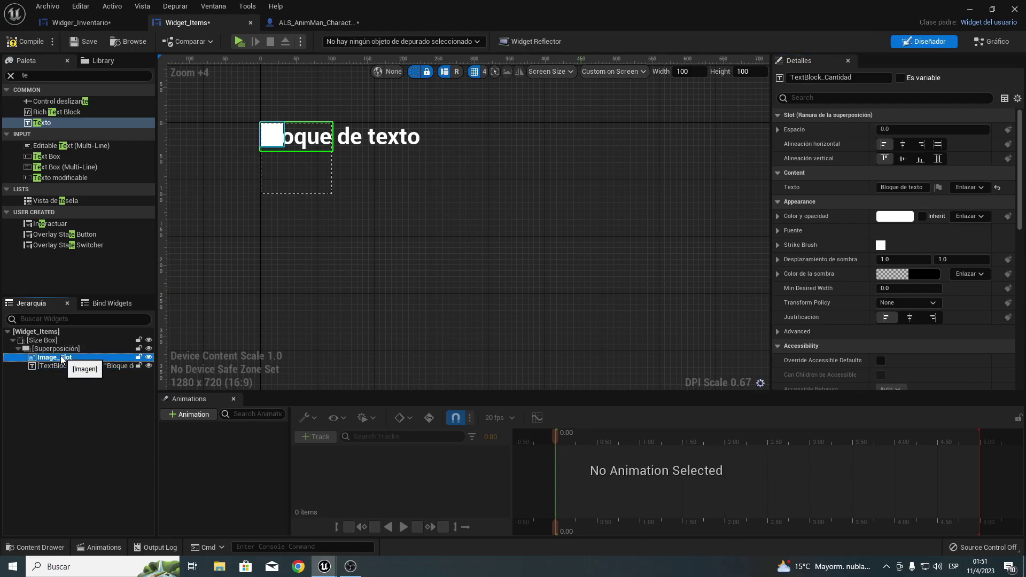
{"action": "left_click", "coordinate": [938, 143]}
{"action": "left_click", "coordinate": [939, 158]}
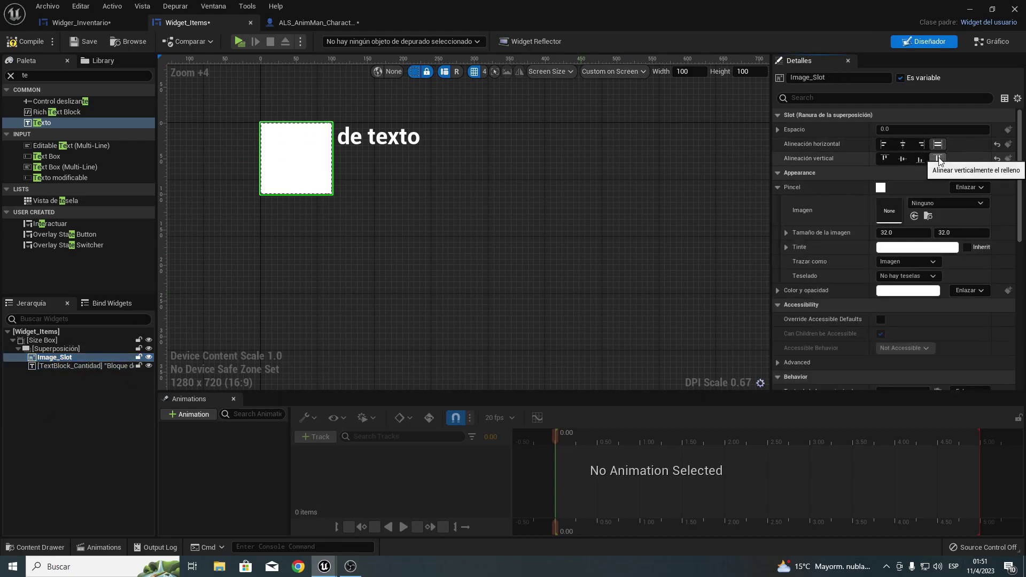
Centre-justify TextBlock_Cantidad and align it to the bottom of the overlay.
{"action": "left_click", "coordinate": [77, 365]}
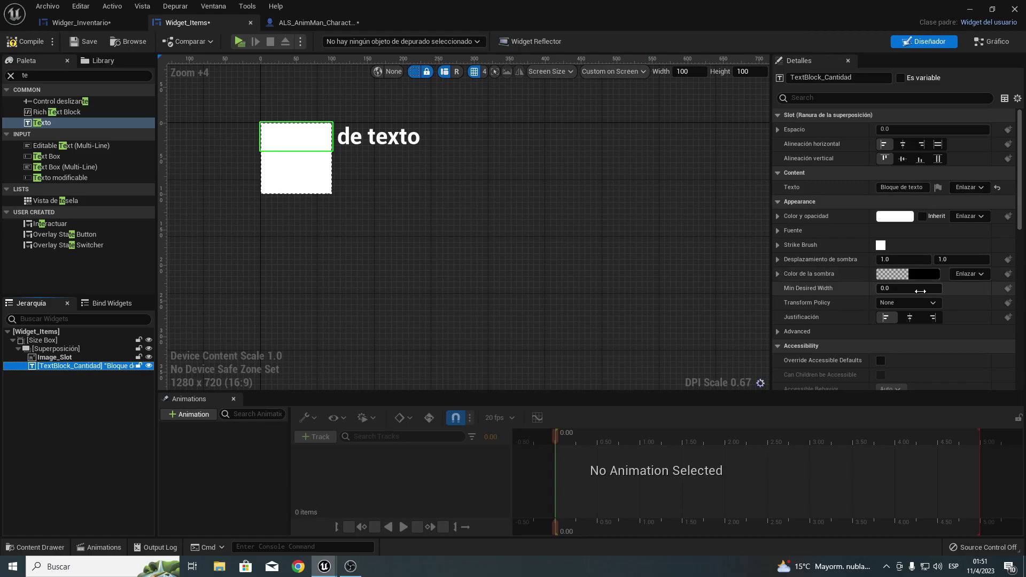
{"action": "scroll", "coordinate": [917, 257], "scroll_direction": "down", "scroll_amount": 2}
{"action": "left_click", "coordinate": [910, 267]}
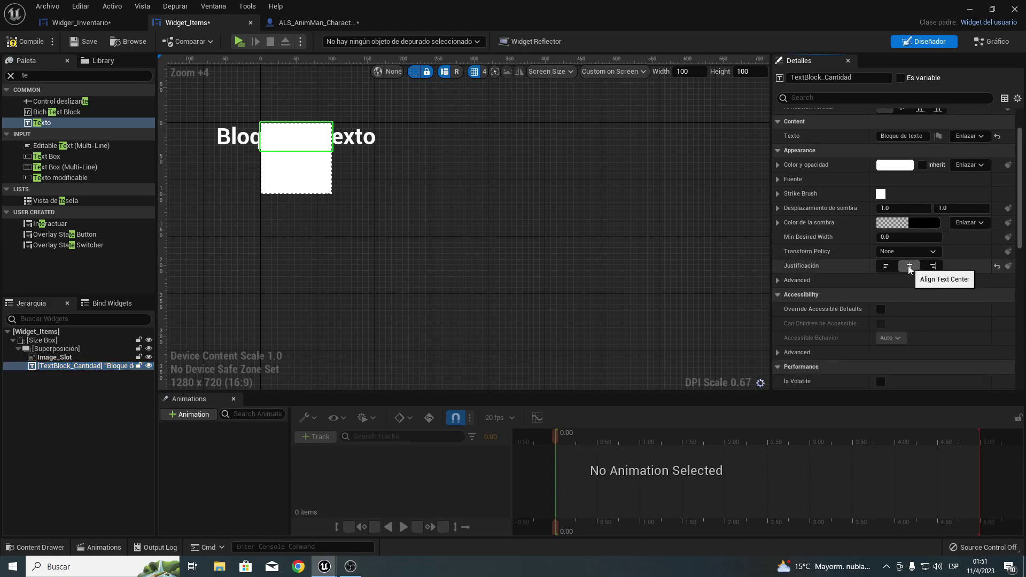
{"action": "scroll", "coordinate": [920, 140], "scroll_direction": "up", "scroll_amount": 2}
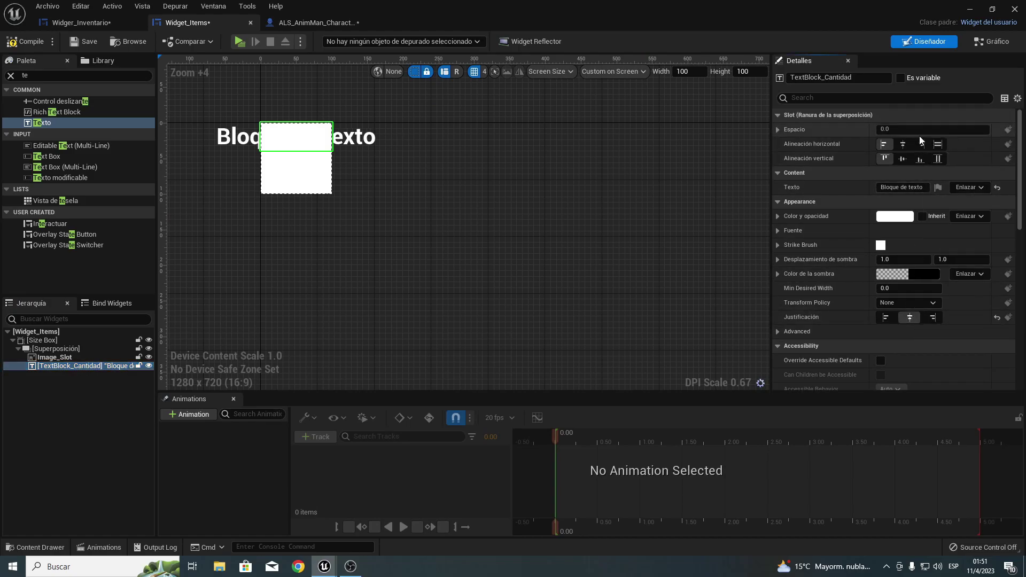
{"action": "left_click", "coordinate": [919, 159]}
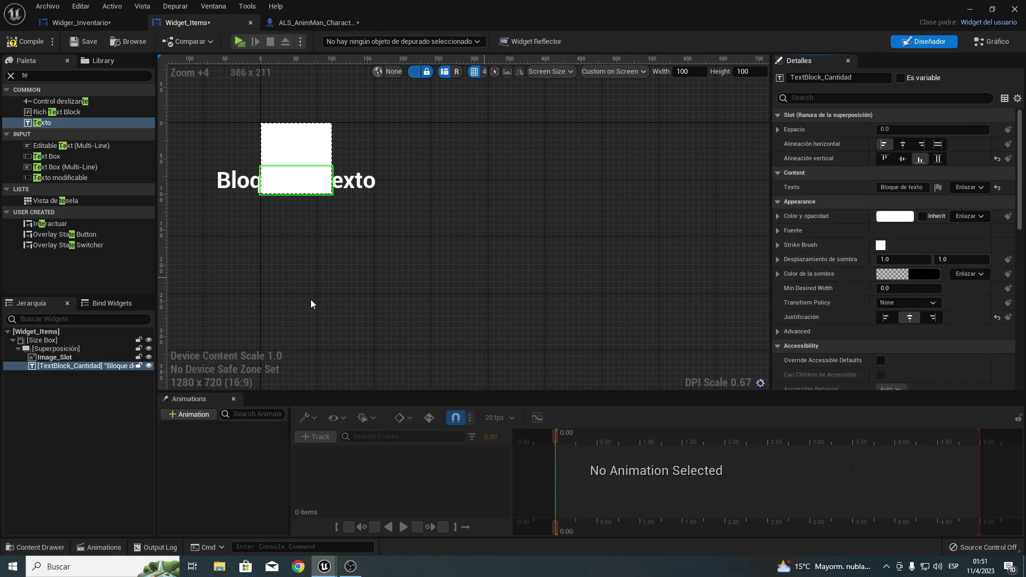
{"action": "left_click", "coordinate": [75, 358]}
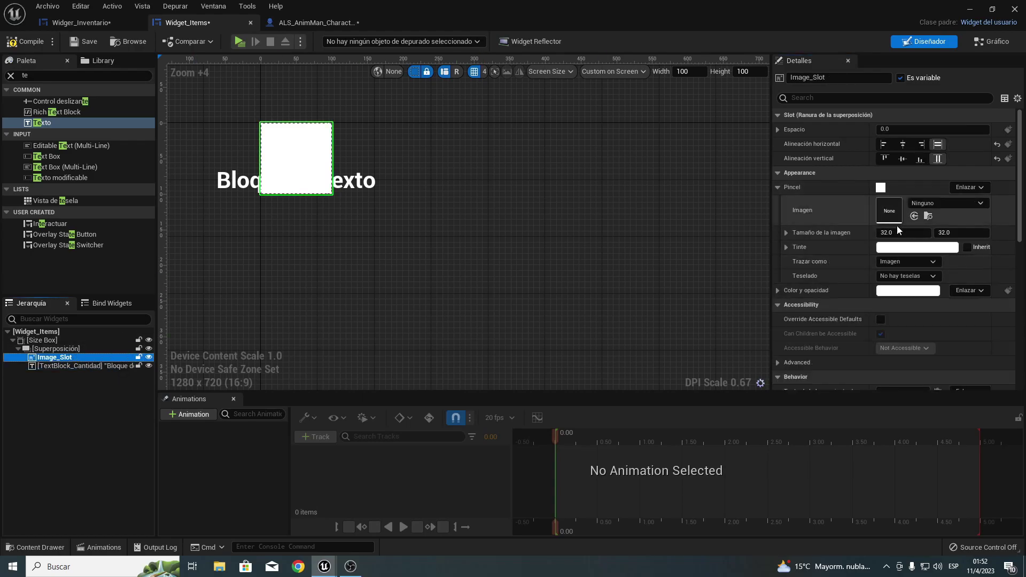
Set Image_Slot's Color y opacidad alpha to 0.0 and accept the transparent colour.
{"action": "left_click", "coordinate": [899, 293]}
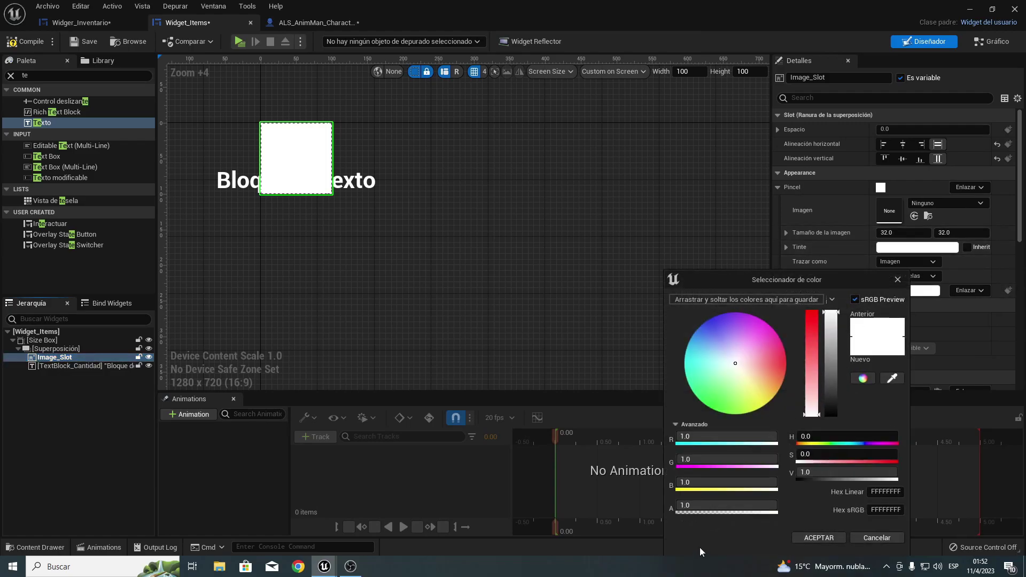
{"action": "left_click", "coordinate": [709, 511]}
{"action": "type", "text": "0"}
{"action": "key", "text": "Return"}
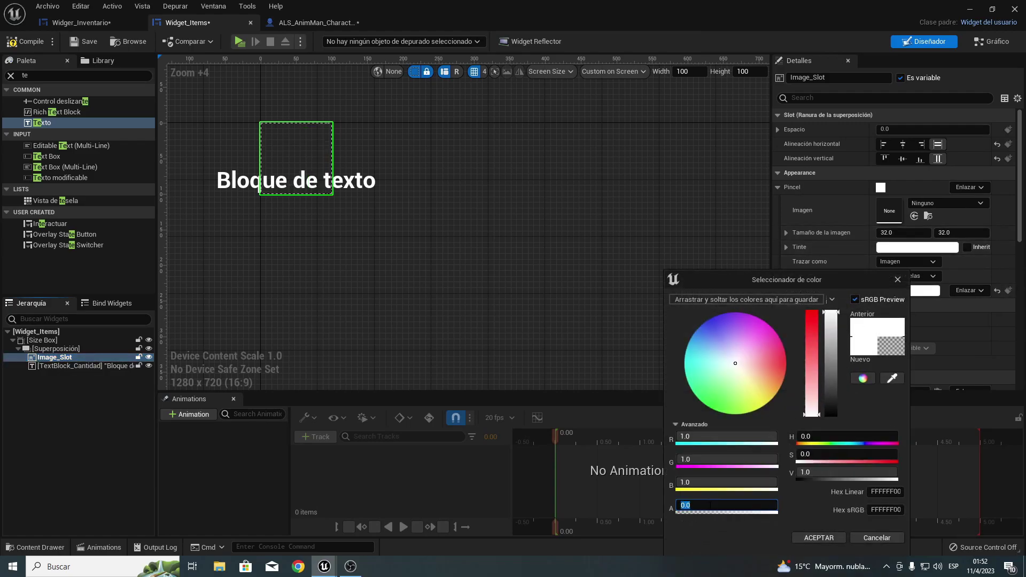
{"action": "left_click", "coordinate": [824, 541]}
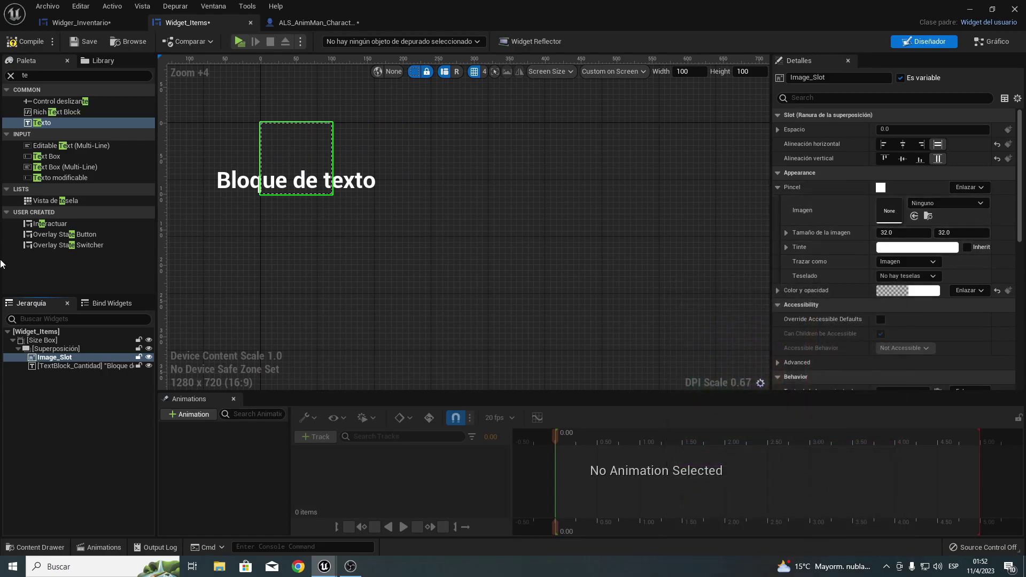
{"action": "left_click", "coordinate": [81, 365]}
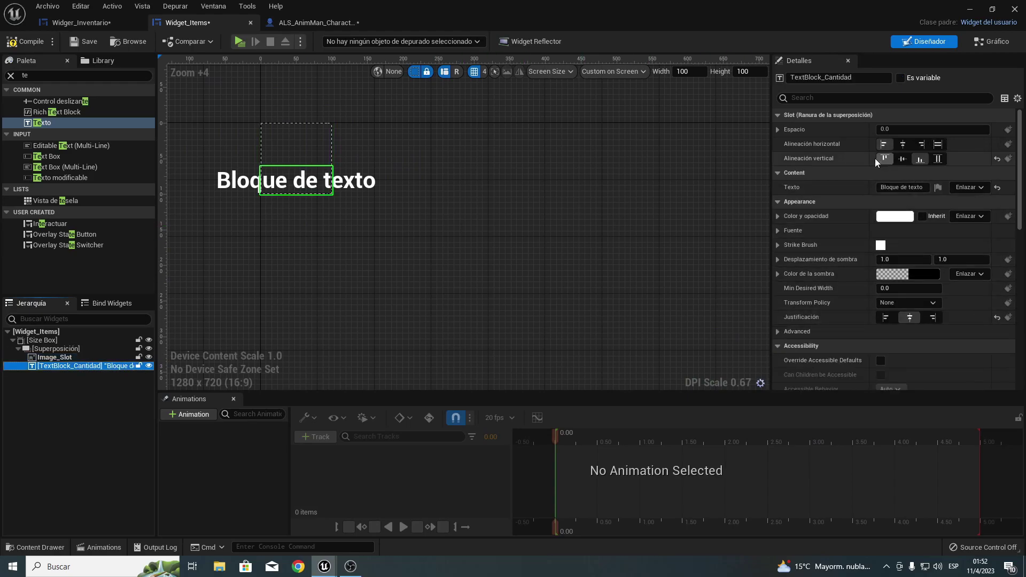
Replace the TextBlock_Cantidad placeholder text with 0.
{"action": "left_click", "coordinate": [891, 319]}
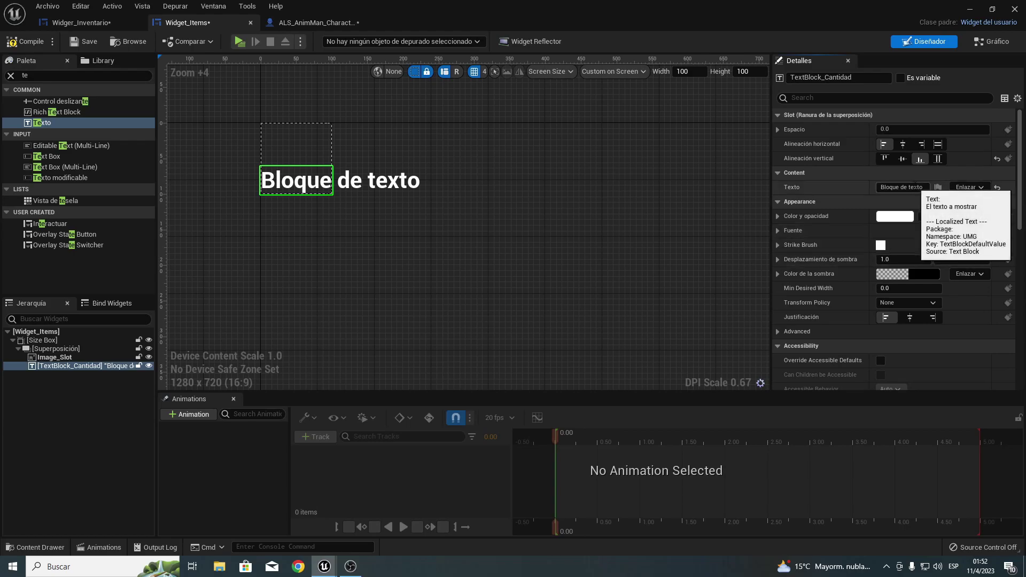
{"action": "left_click", "coordinate": [914, 187]}
{"action": "key", "text": "ctrl+a"}
{"action": "type", "text": "0"}
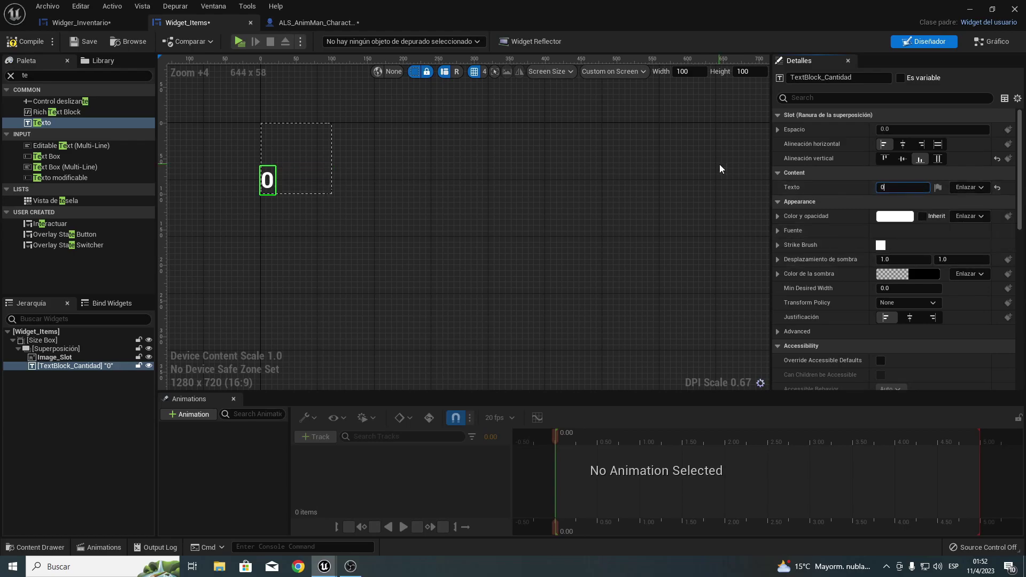
Align the quantity text to bottom and horizontal centre, with Align Text Center justification.
{"action": "left_click", "coordinate": [910, 317]}
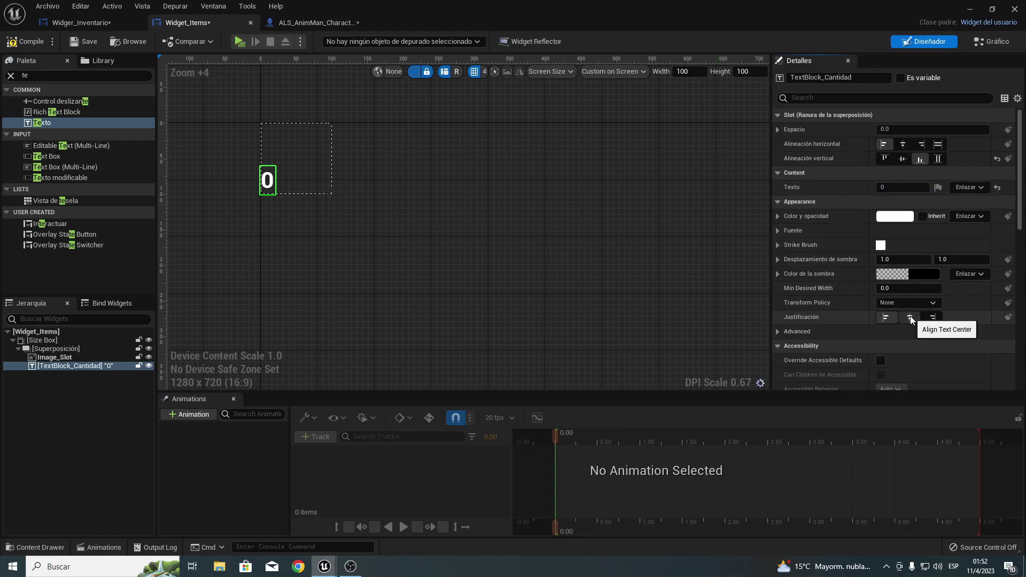
{"action": "left_click", "coordinate": [886, 318]}
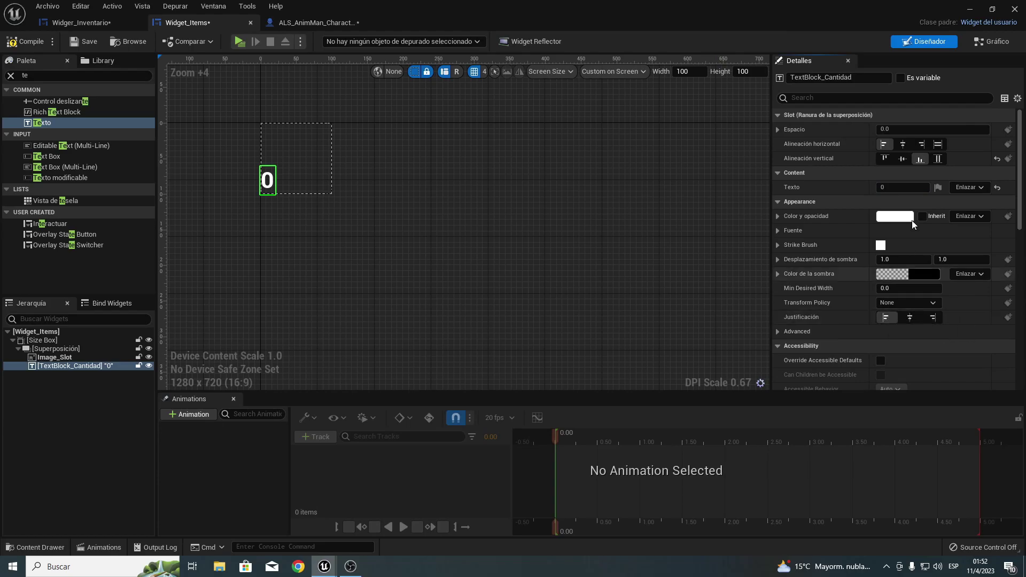
{"action": "left_click", "coordinate": [903, 159]}
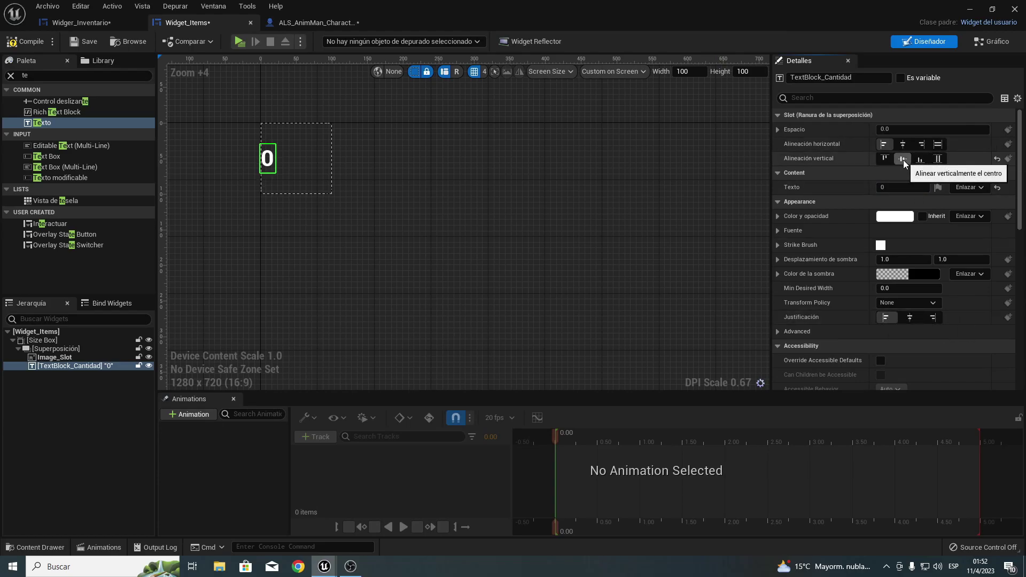
{"action": "left_click", "coordinate": [912, 160]}
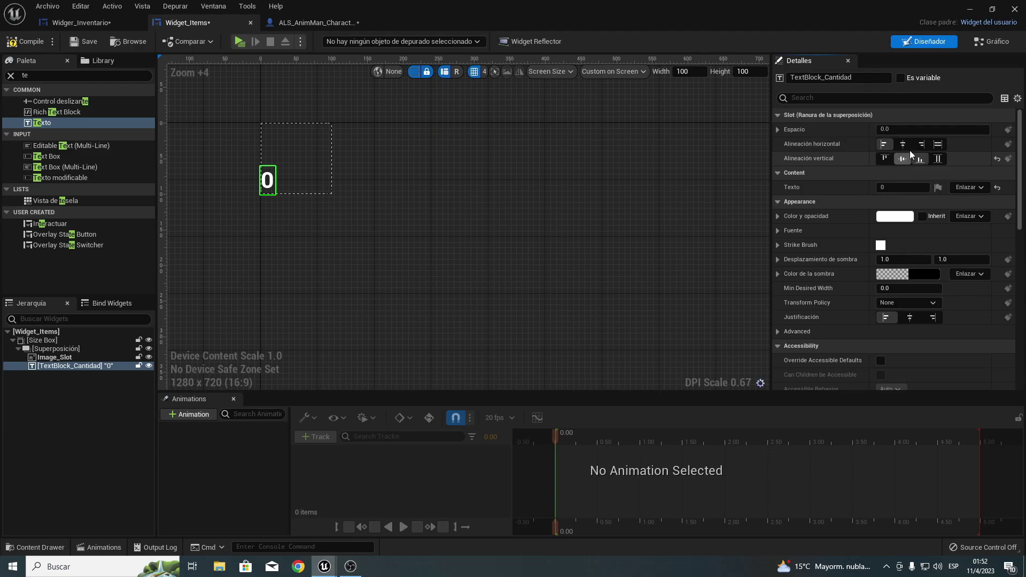
{"action": "left_click", "coordinate": [904, 149]}
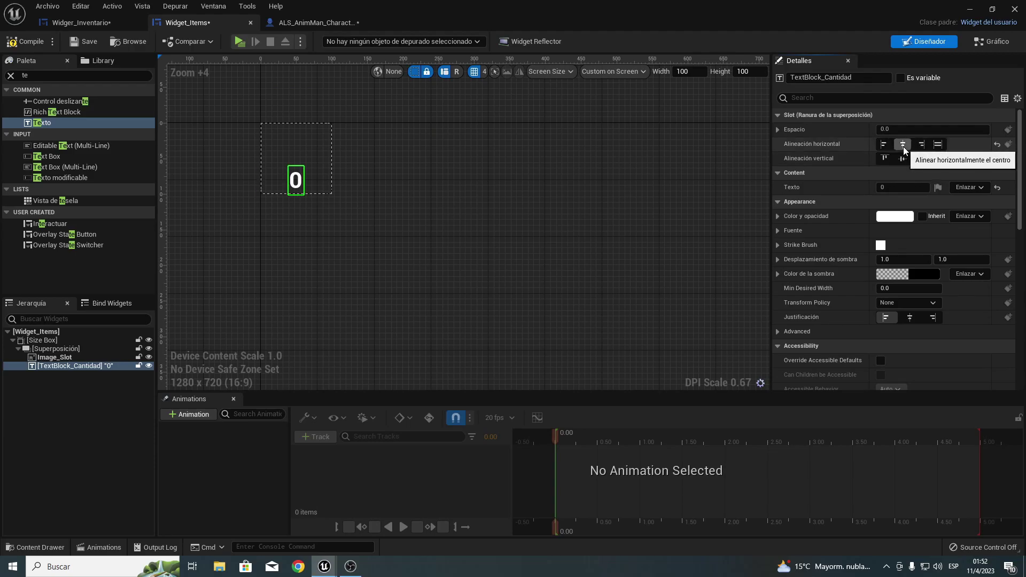
{"action": "left_click", "coordinate": [908, 318]}
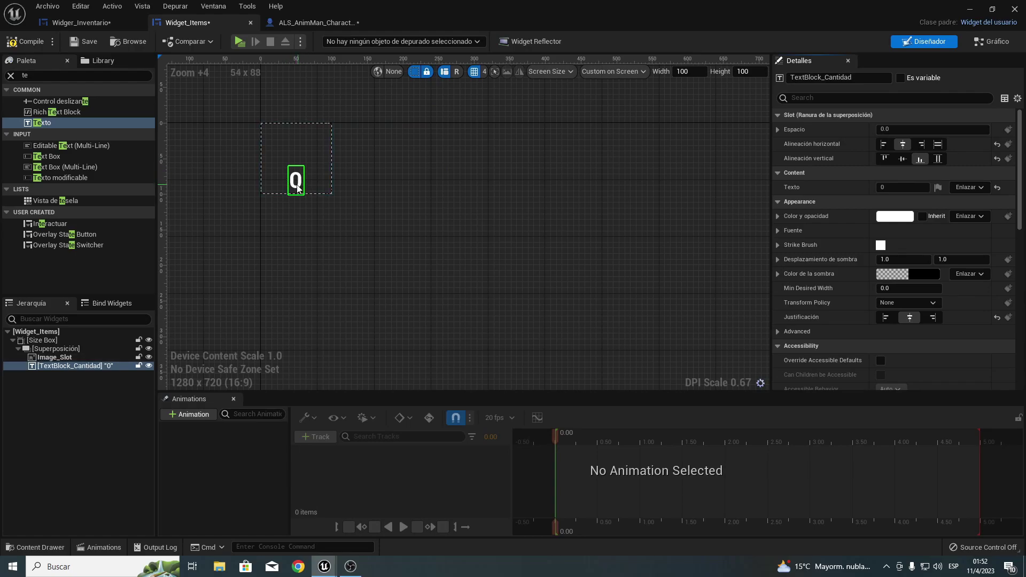
{"action": "left_click", "coordinate": [61, 357]}
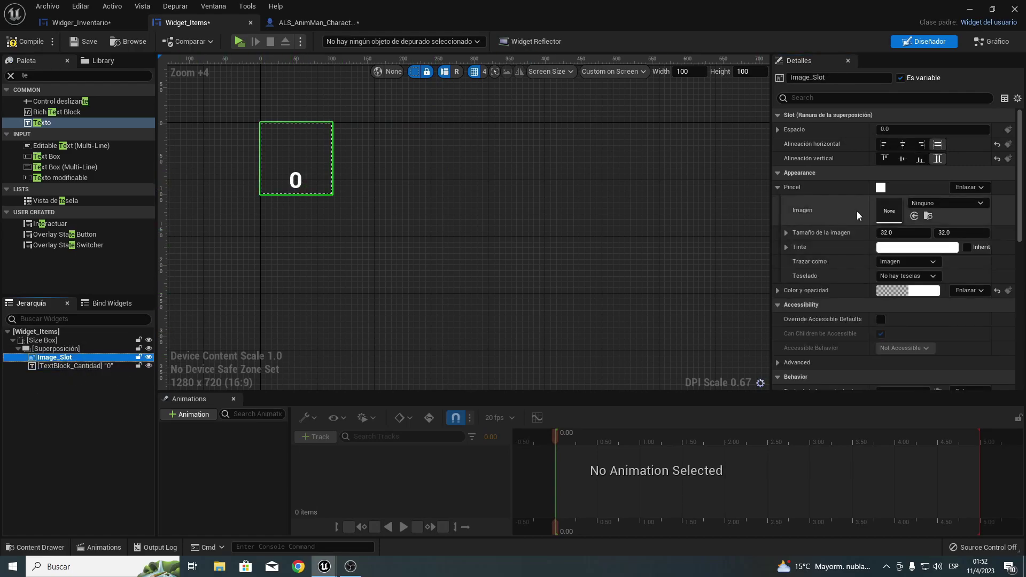
Set Image_Slot's colour alpha back to 1.0, then compile and save Widget_Items.
{"action": "left_click", "coordinate": [914, 291]}
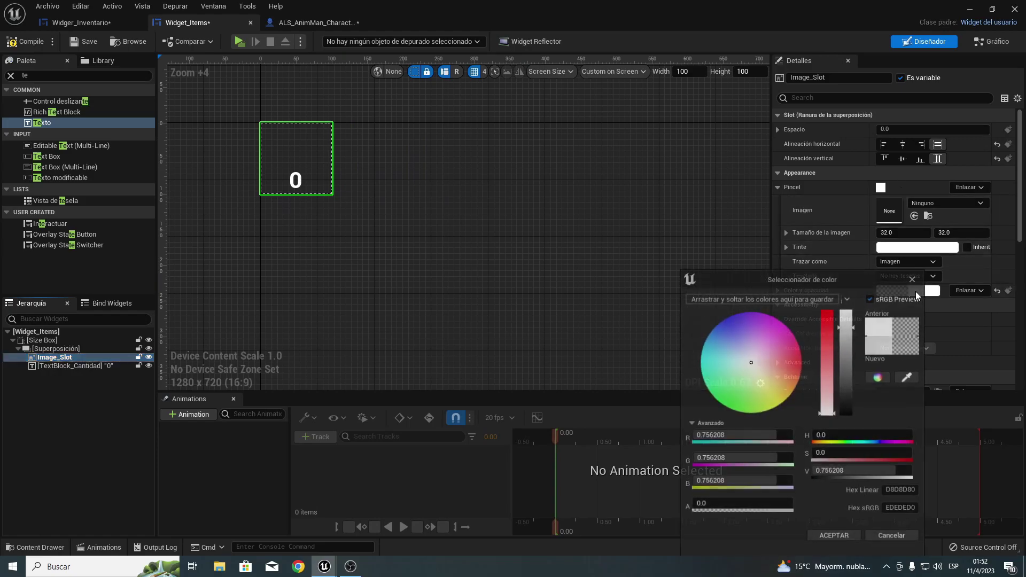
{"action": "left_click", "coordinate": [716, 511]}
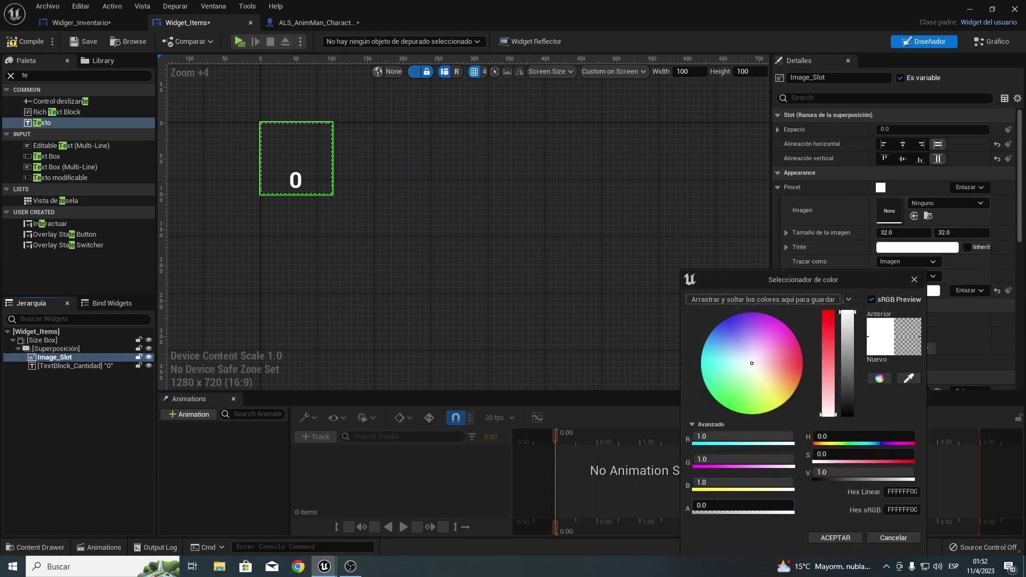
{"action": "type", "text": "1"}
{"action": "key", "text": "Return"}
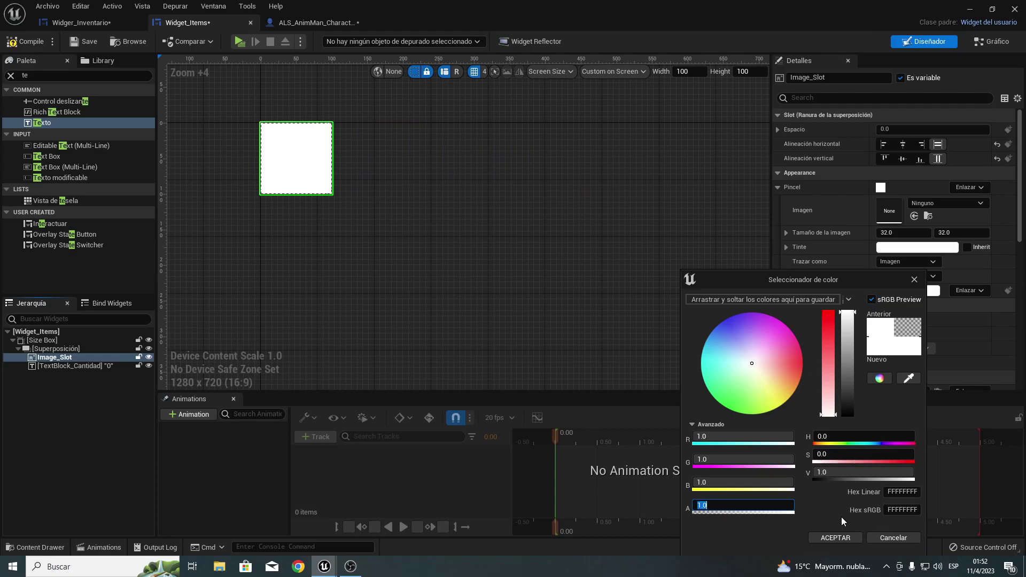
{"action": "left_click", "coordinate": [838, 539]}
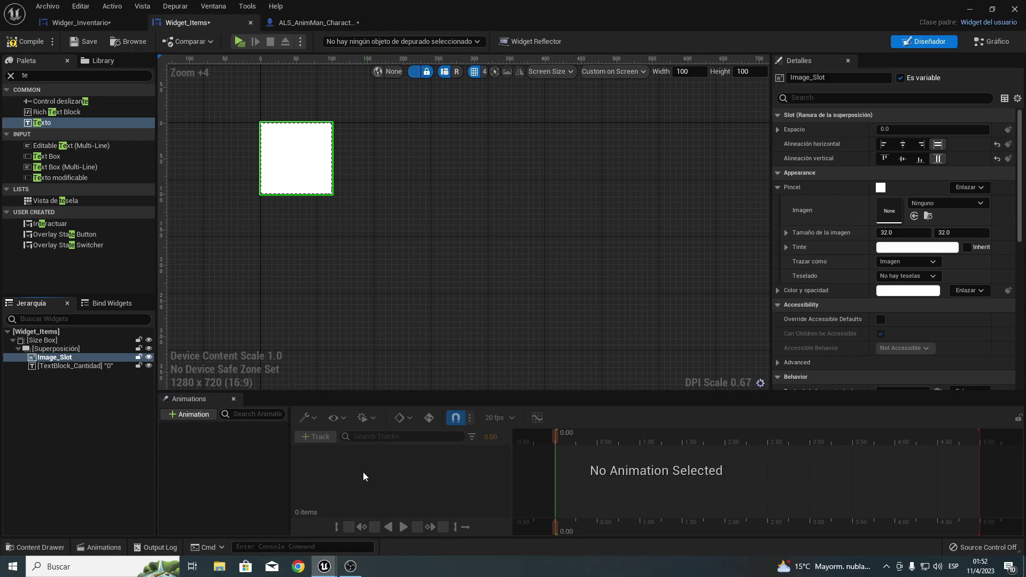
{"action": "left_click", "coordinate": [19, 41]}
{"action": "left_click", "coordinate": [80, 39]}
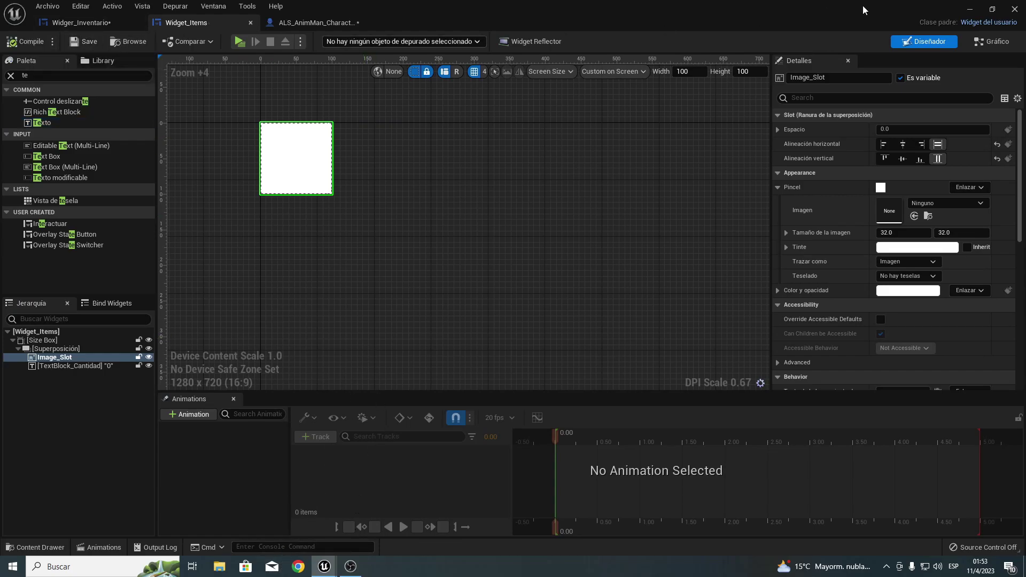
In the Graph view, add a variable Informacioncompleta of type Informacion Completa.
{"action": "left_click", "coordinate": [992, 41]}
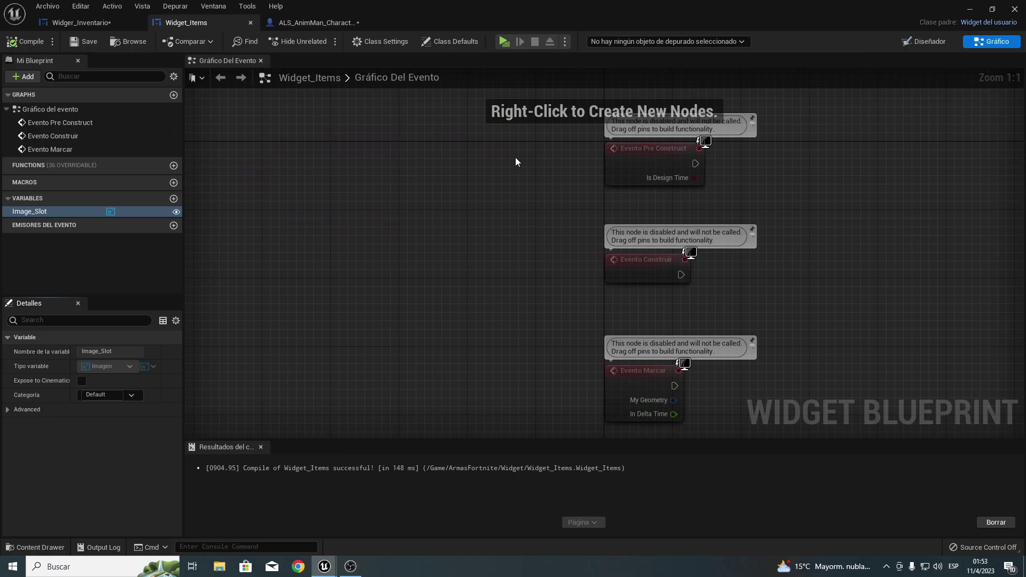
{"action": "left_click", "coordinate": [173, 198]}
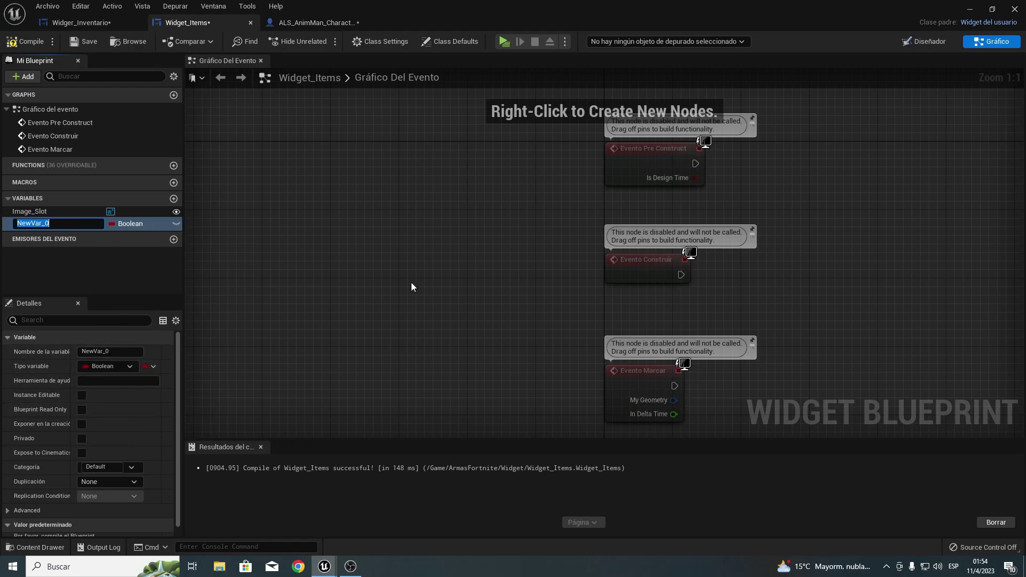
{"action": "type", "text": "Informacioncomple"}
{"action": "type", "text": "ta"}
{"action": "key", "text": "Return"}
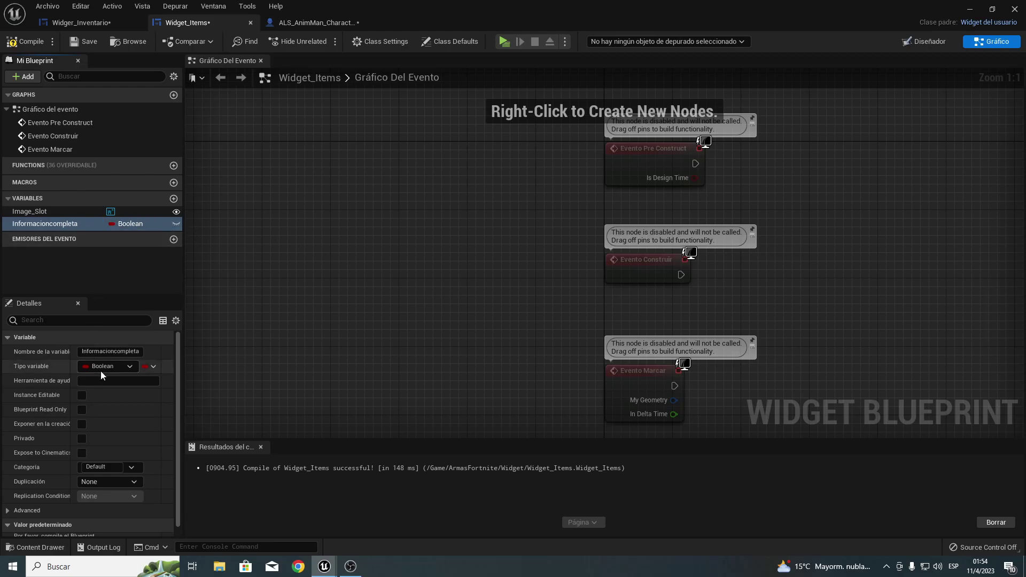
{"action": "left_click", "coordinate": [113, 367]}
{"action": "type", "text": "info"}
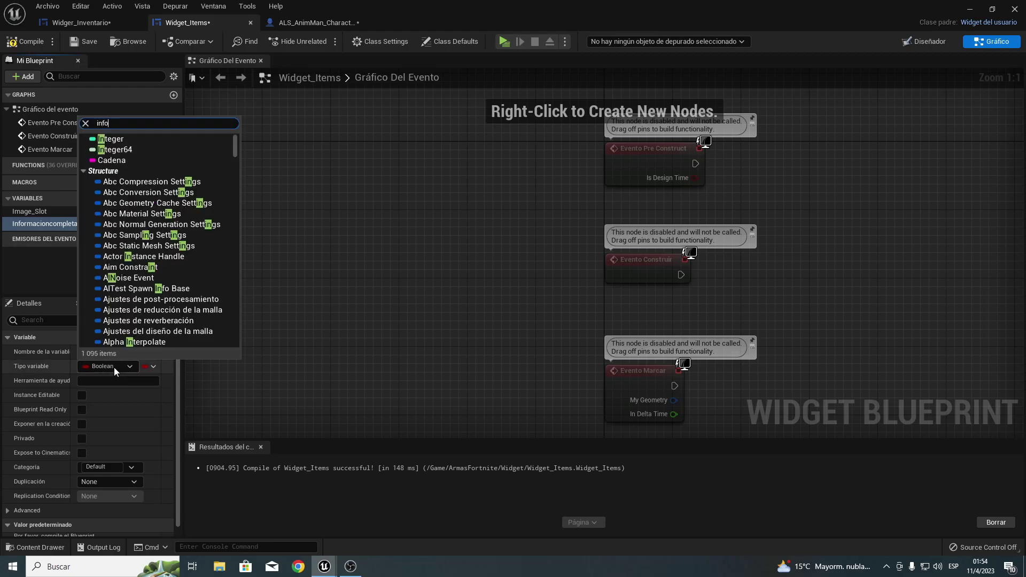
{"action": "type", "text": "rmac"}
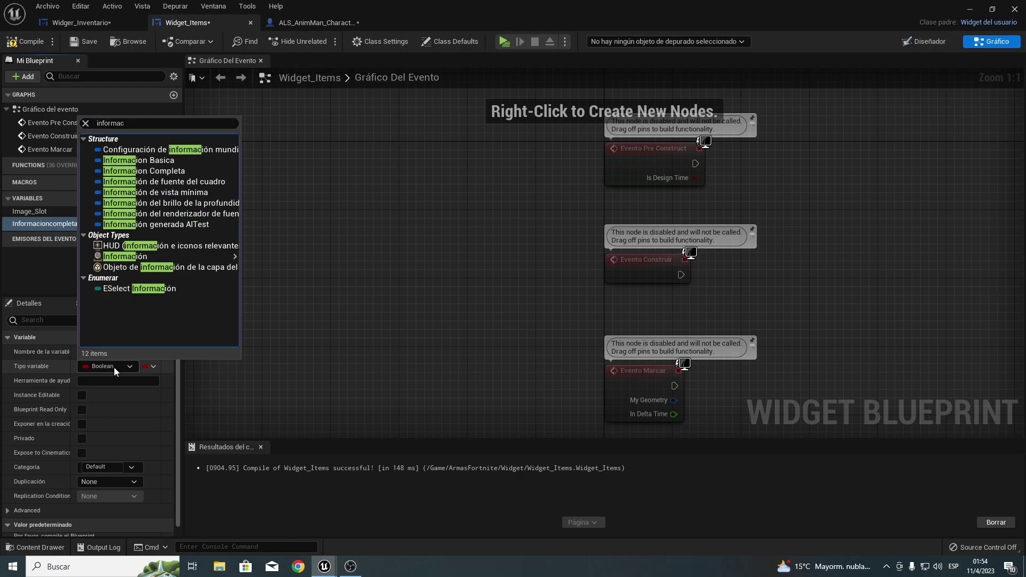
{"action": "left_click", "coordinate": [166, 170]}
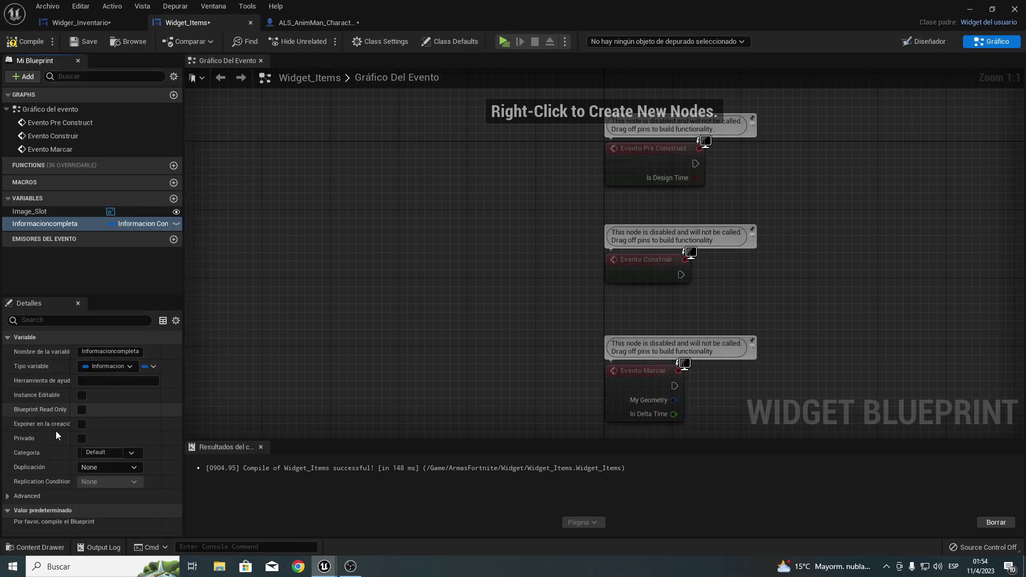
Make Informacioncompleta instance editable and exposed on creation, then compile and save.
{"action": "left_click", "coordinate": [82, 396]}
{"action": "left_click", "coordinate": [81, 425]}
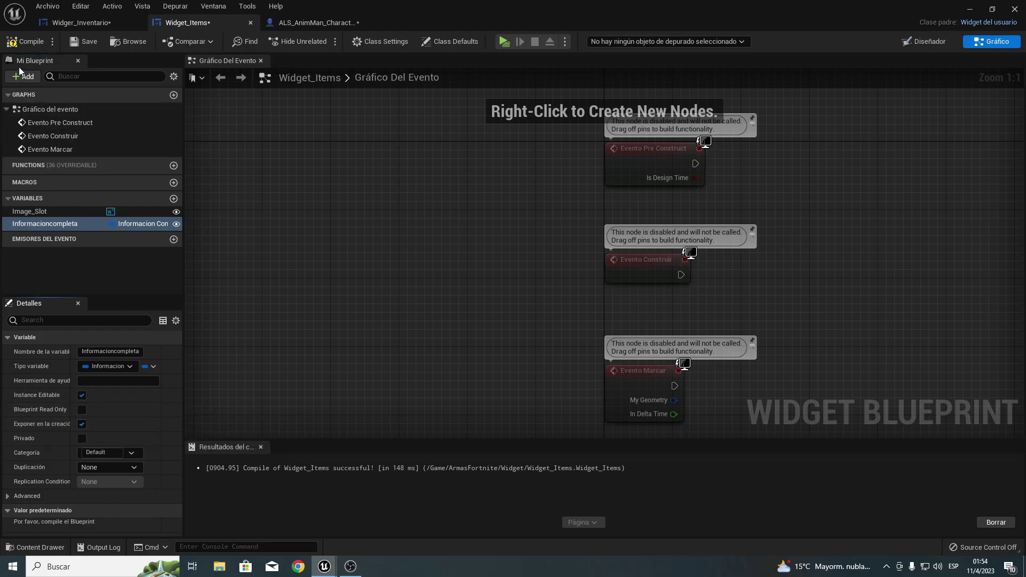
{"action": "left_click", "coordinate": [26, 41]}
{"action": "left_click", "coordinate": [71, 43]}
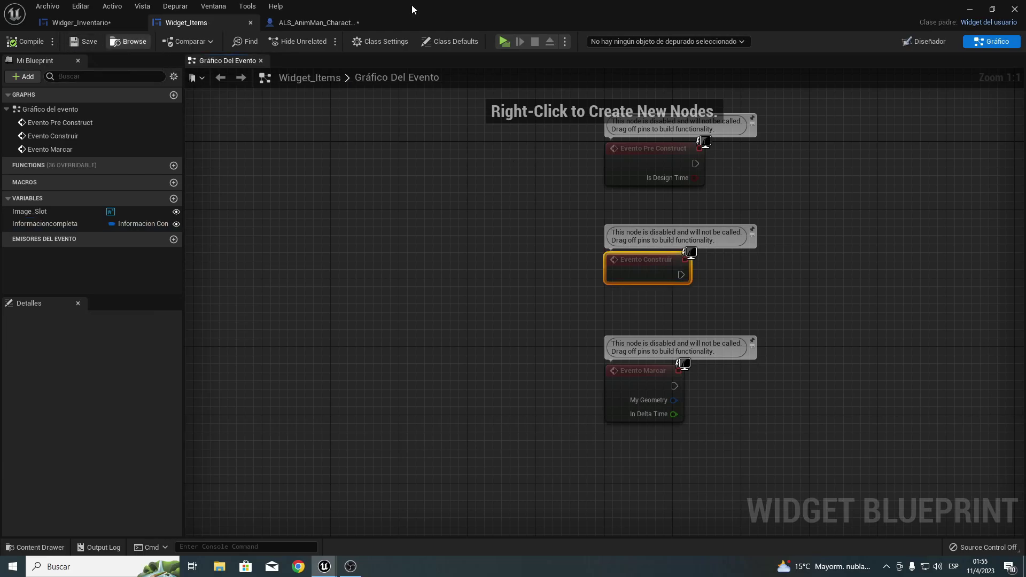
Back in the level editor, open the InformacionCompleta structure from ArmasFortnite/Data.
{"action": "left_click", "coordinate": [971, 9]}
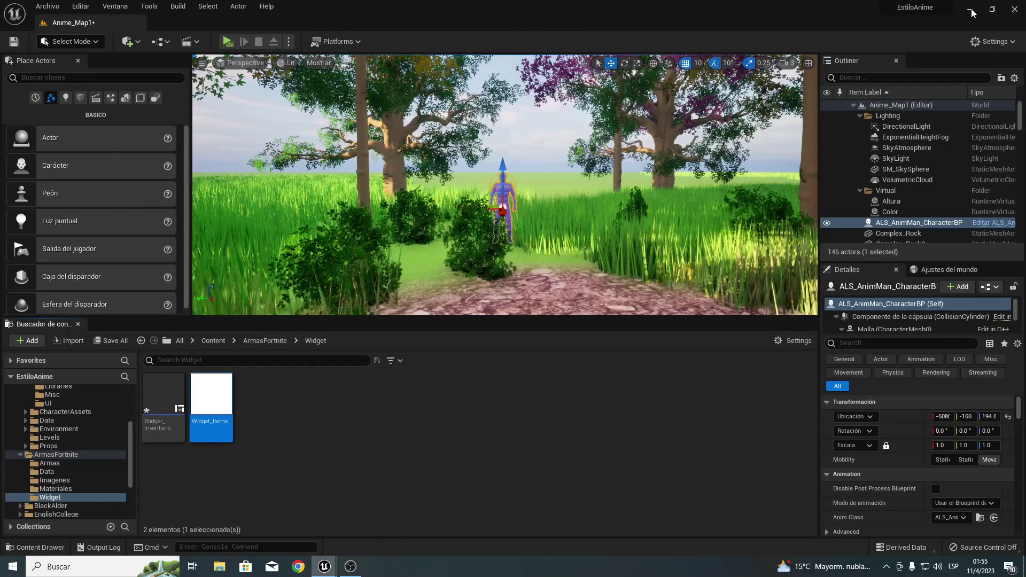
{"action": "left_click", "coordinate": [266, 339]}
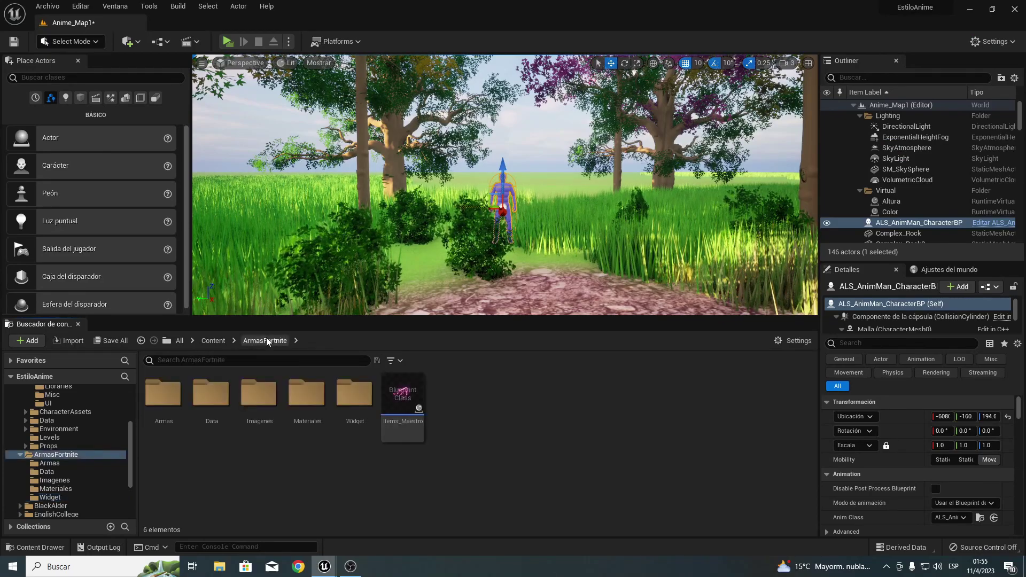
{"action": "double_click", "coordinate": [211, 396]}
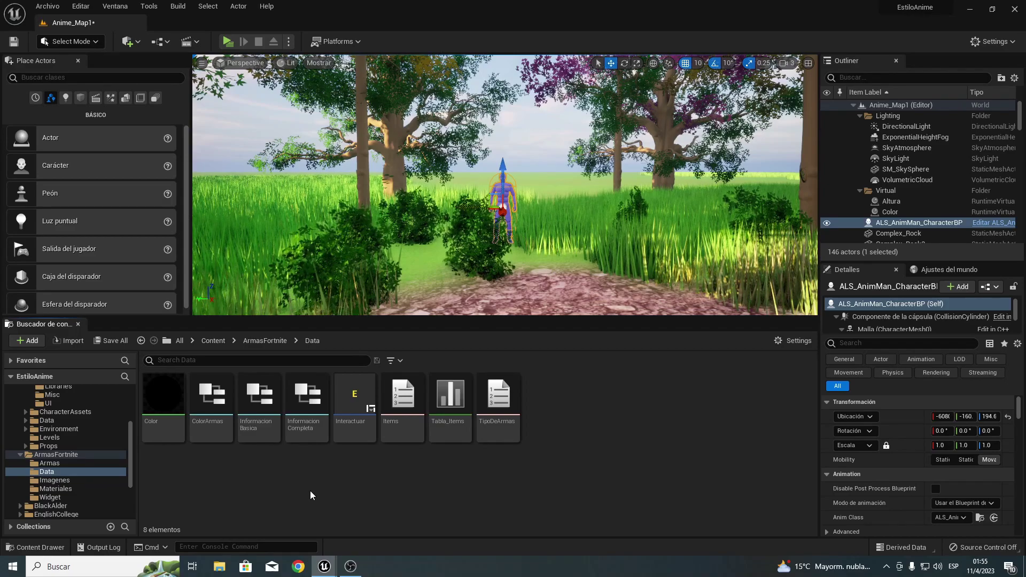
{"action": "double_click", "coordinate": [314, 406]}
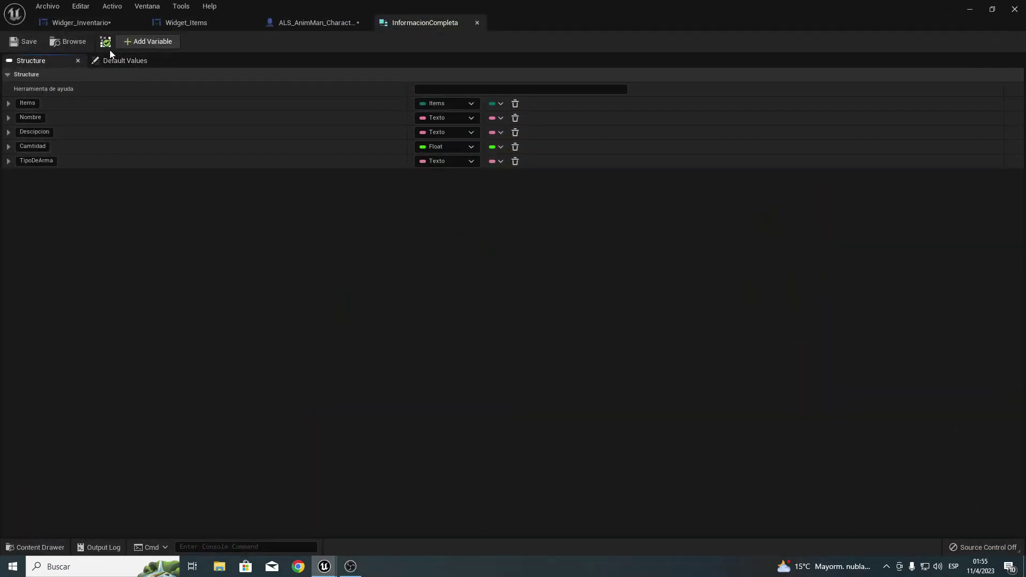
Add a Float member named CantidadMunicion to InformacionCompleta and save the structure.
{"action": "left_click", "coordinate": [151, 41]}
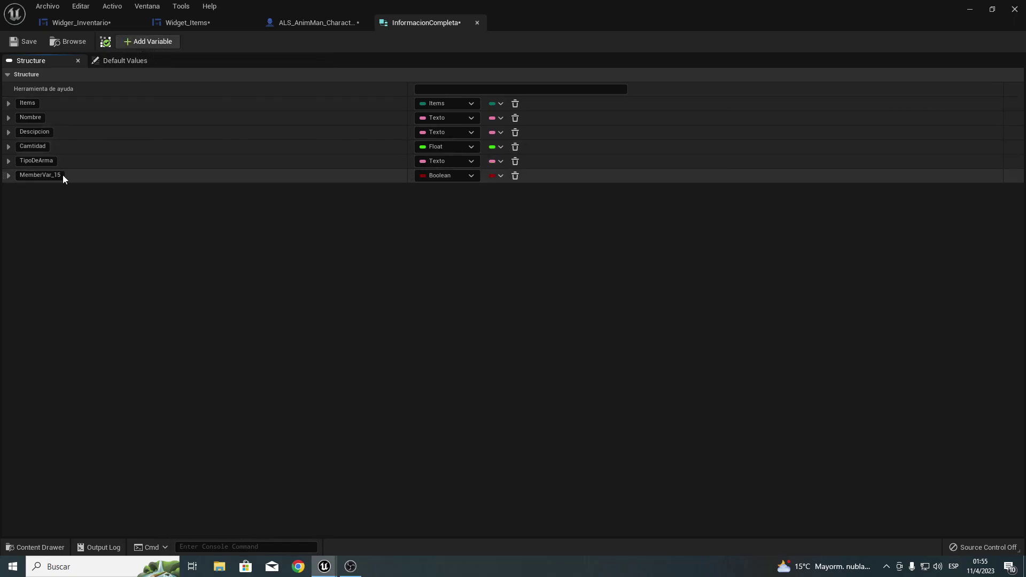
{"action": "double_click", "coordinate": [62, 175]}
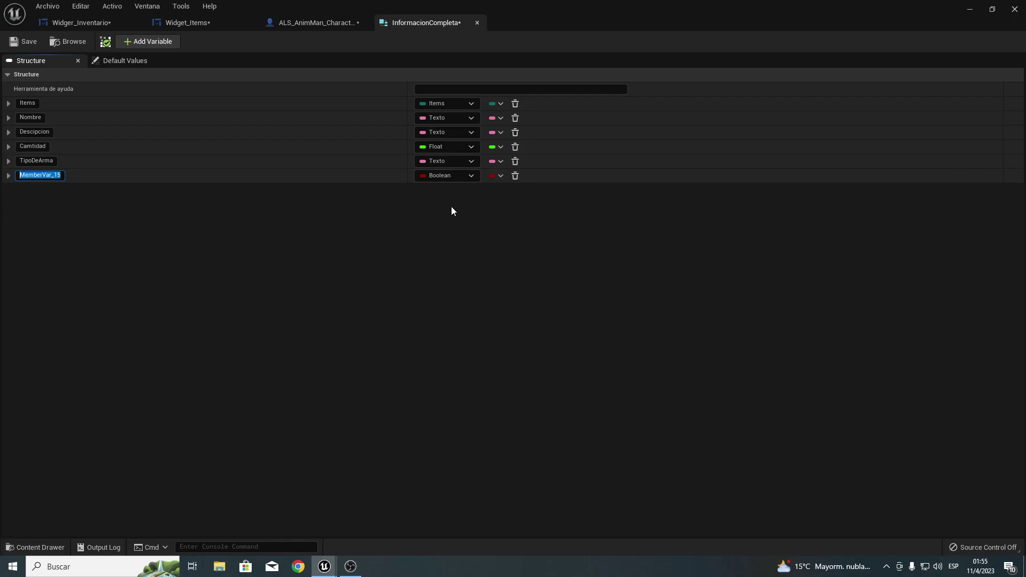
{"action": "type", "text": "Cantidad"}
{"action": "type", "text": "Municion"}
{"action": "key", "text": "Return"}
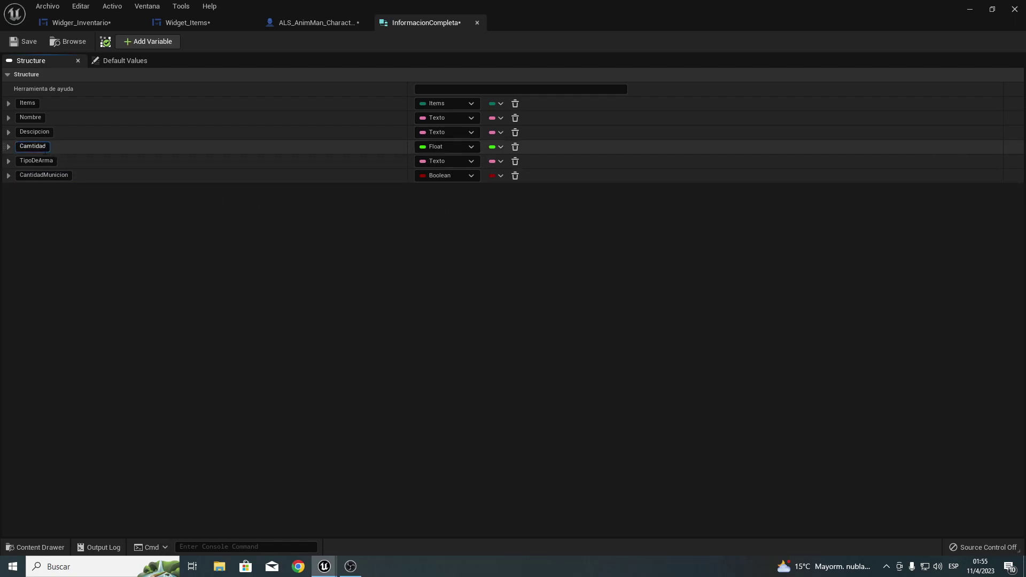
{"action": "left_click", "coordinate": [130, 239]}
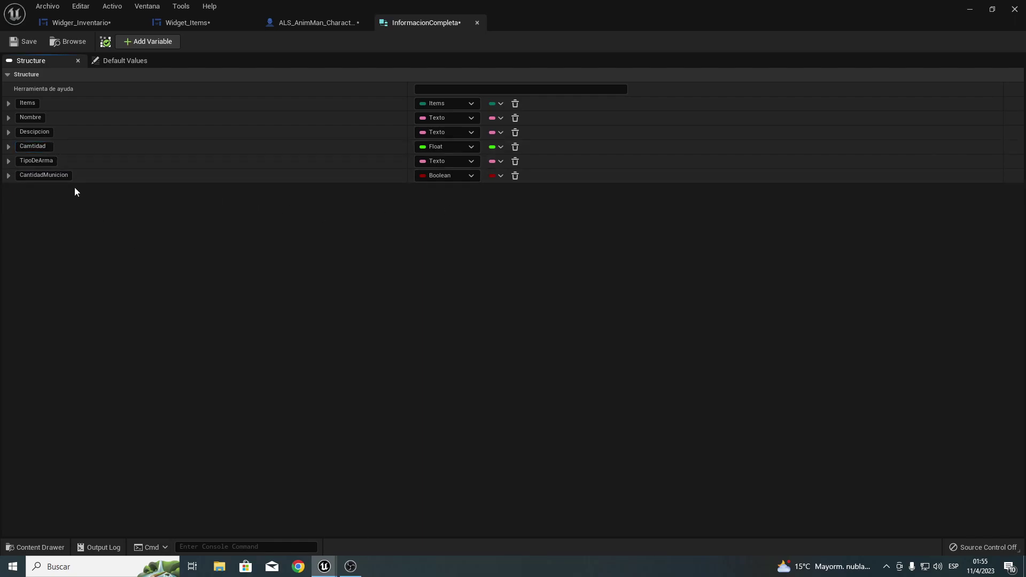
{"action": "left_click", "coordinate": [429, 177]}
{"action": "left_click", "coordinate": [442, 250]}
{"action": "left_click", "coordinate": [14, 42]}
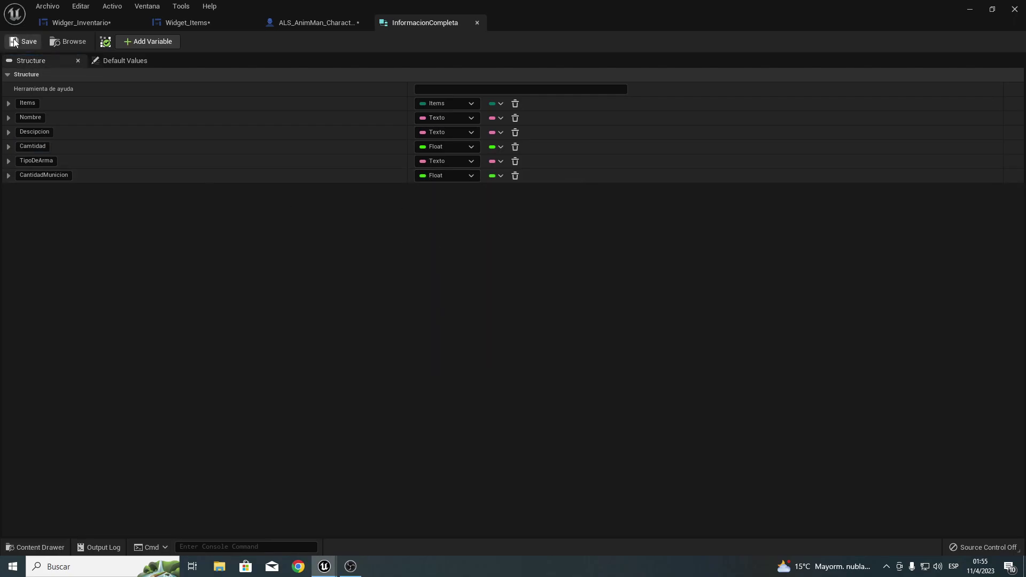
{"action": "left_click", "coordinate": [970, 11]}
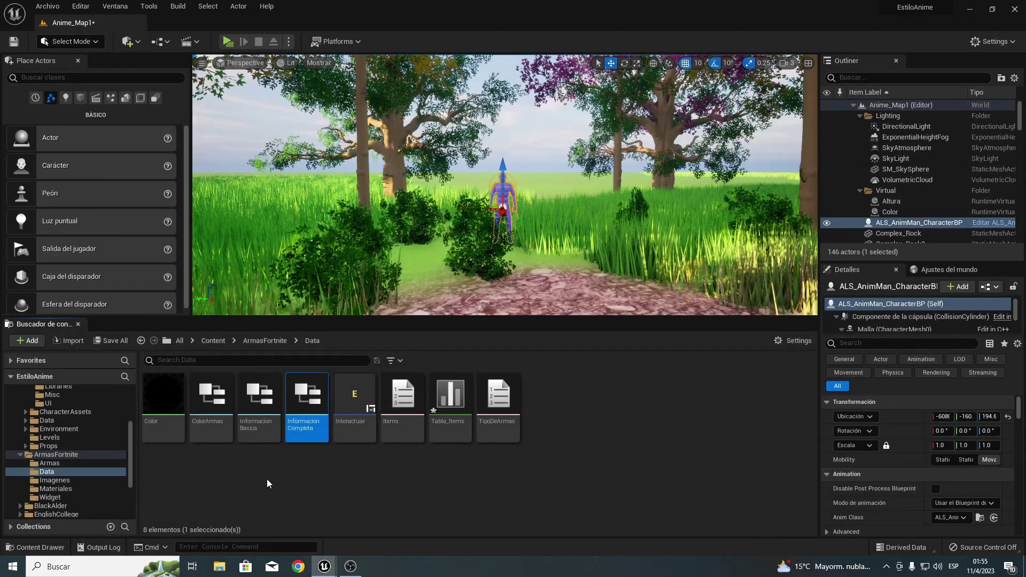
Add a CantidadMunicion member to the InformacionBasica structure and save it.
{"action": "double_click", "coordinate": [262, 414]}
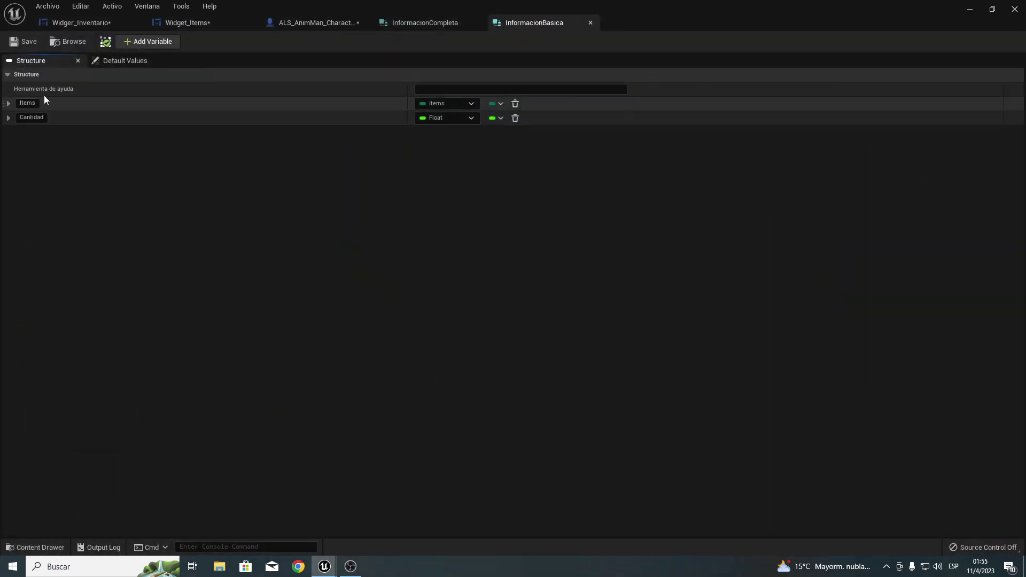
{"action": "left_click", "coordinate": [146, 41]}
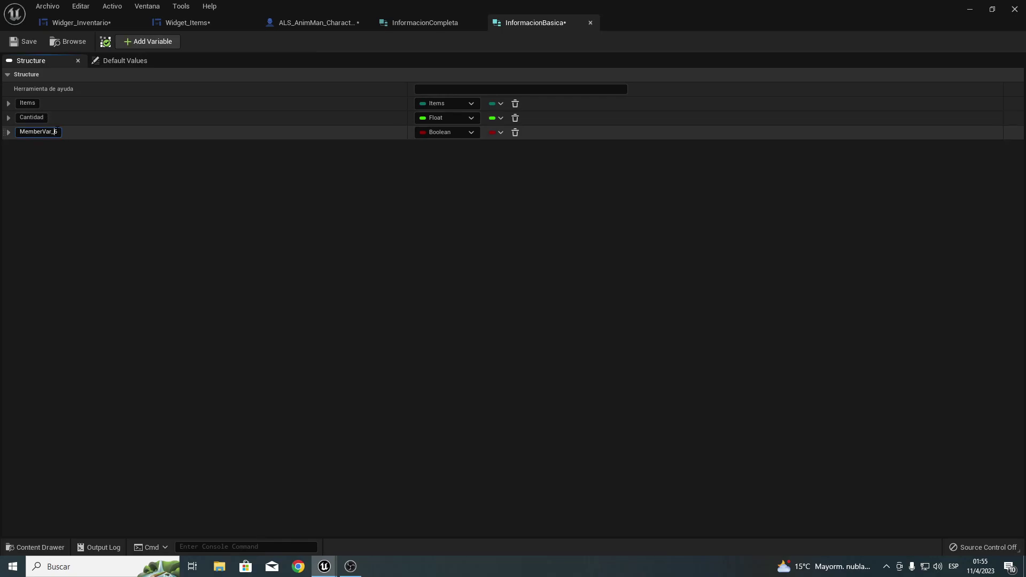
{"action": "left_click", "coordinate": [56, 131]}
{"action": "type", "text": "CantidadMunicion"}
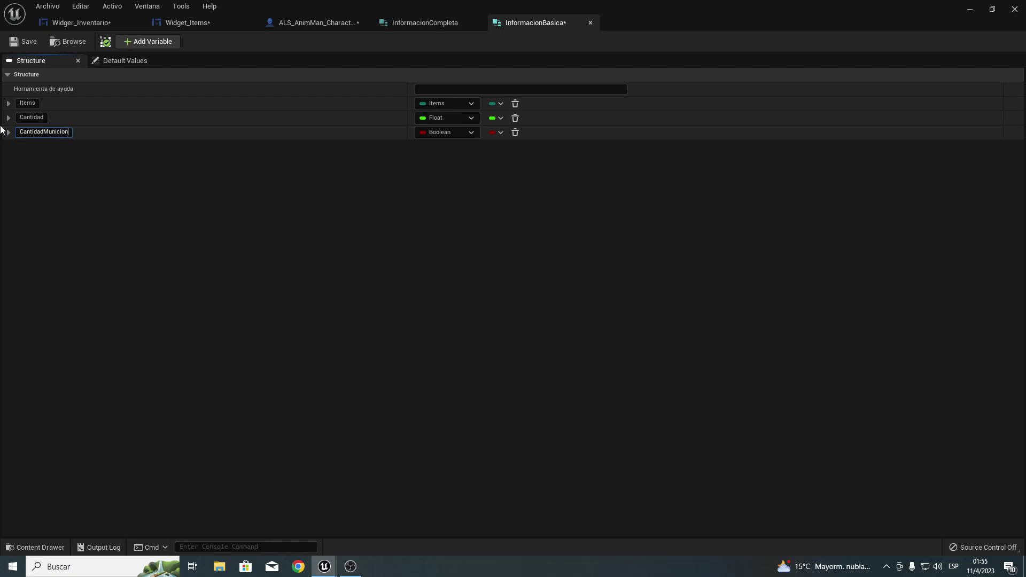
{"action": "key", "text": "Return"}
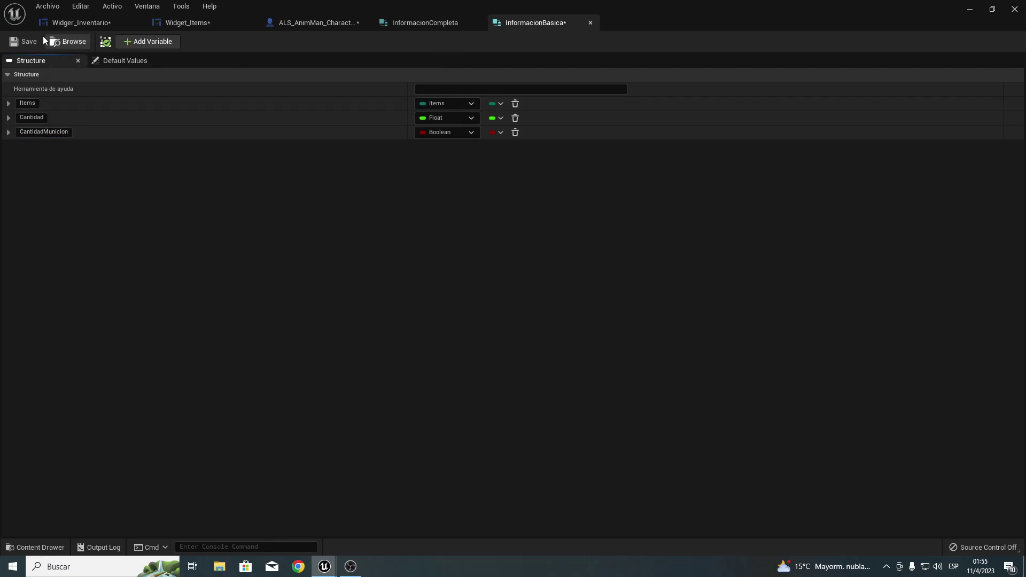
{"action": "left_click", "coordinate": [34, 41]}
Close the structure editor tabs and return to the level editor.
{"action": "left_click", "coordinate": [590, 22]}
{"action": "left_click", "coordinate": [477, 21]}
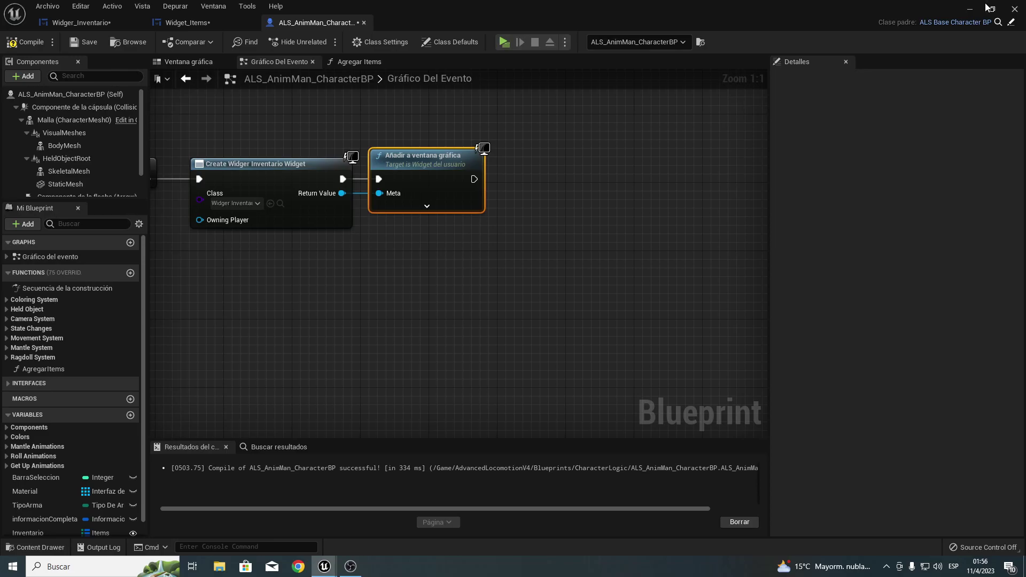
{"action": "left_click", "coordinate": [969, 9]}
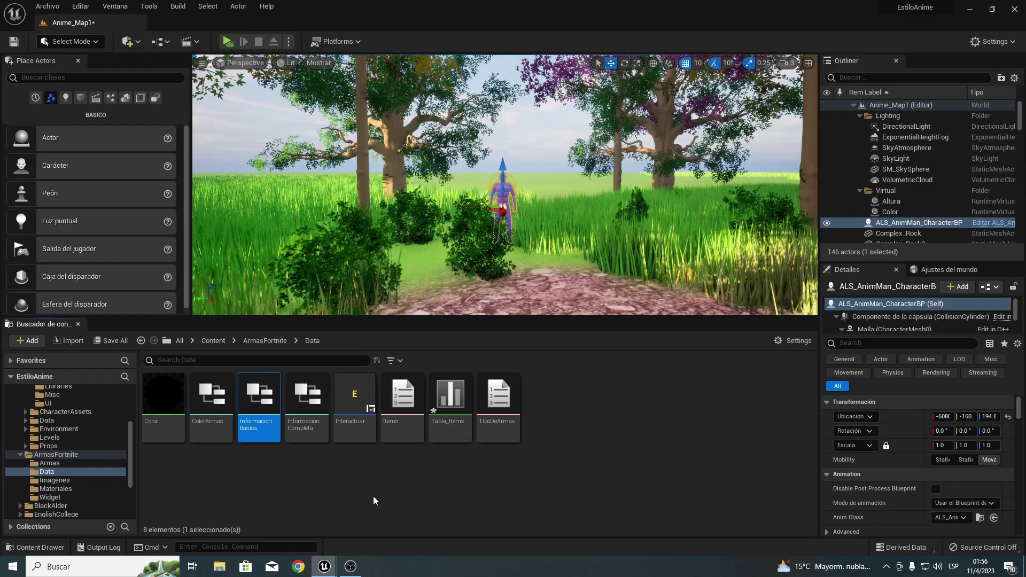
Open InformacionCompleta and add a new member named Imagen.
{"action": "double_click", "coordinate": [296, 387]}
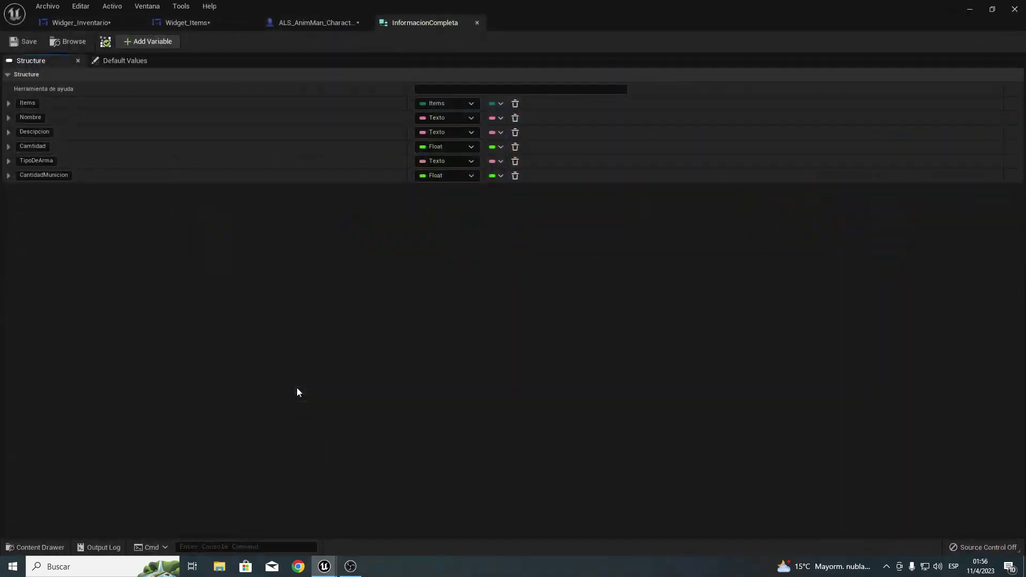
{"action": "left_click", "coordinate": [133, 40]}
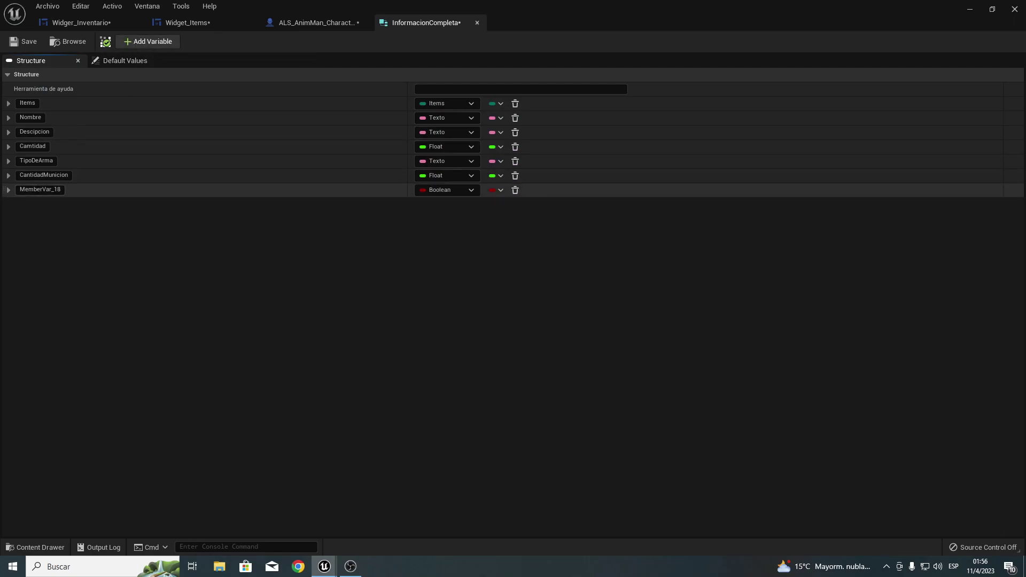
{"action": "type", "text": "Imagen"}
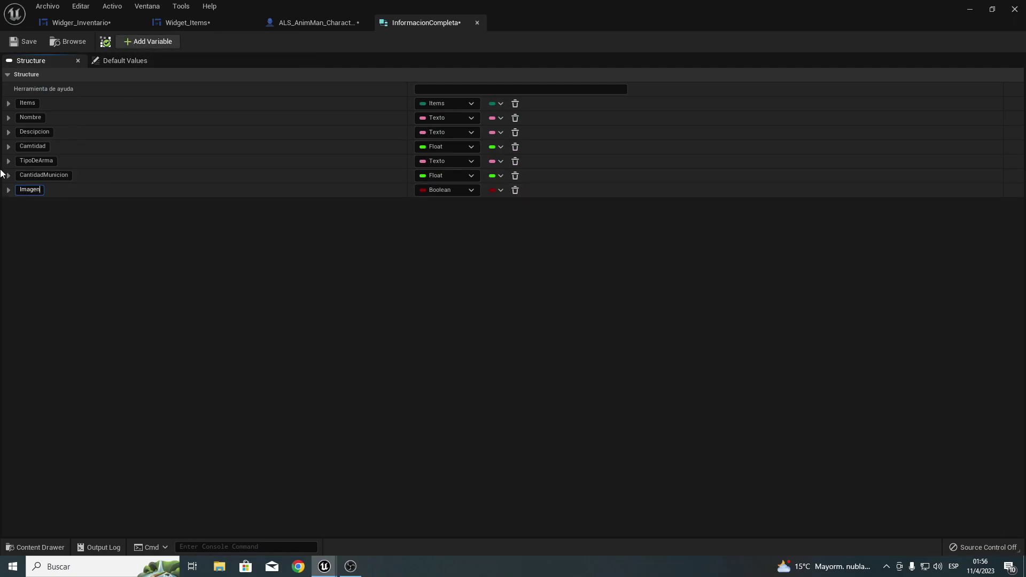
{"action": "key", "text": "Return"}
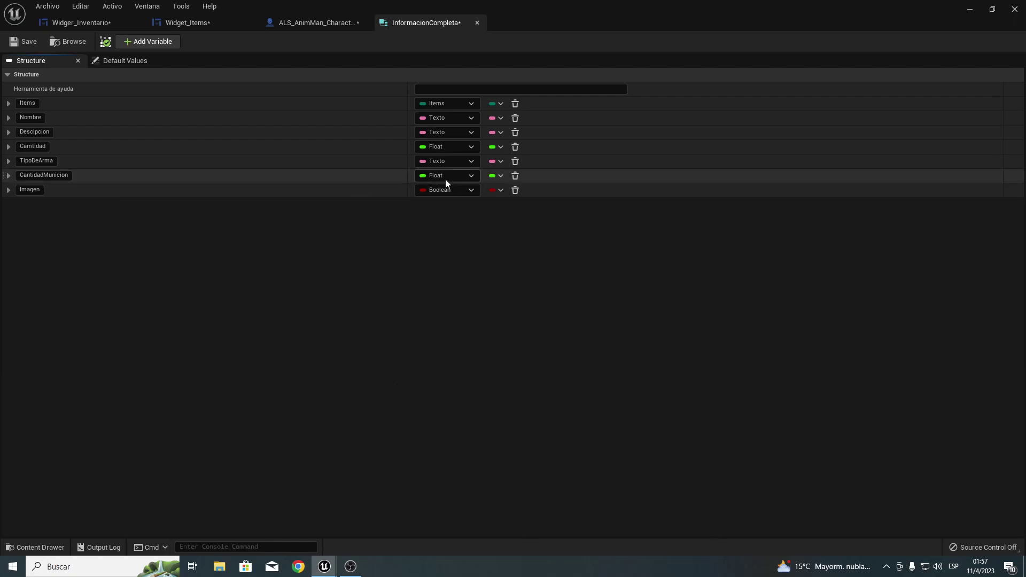
Set the Imagen member's type to Pincel del cuadro (Slate Brush) and save the struct.
{"action": "left_click", "coordinate": [459, 192]}
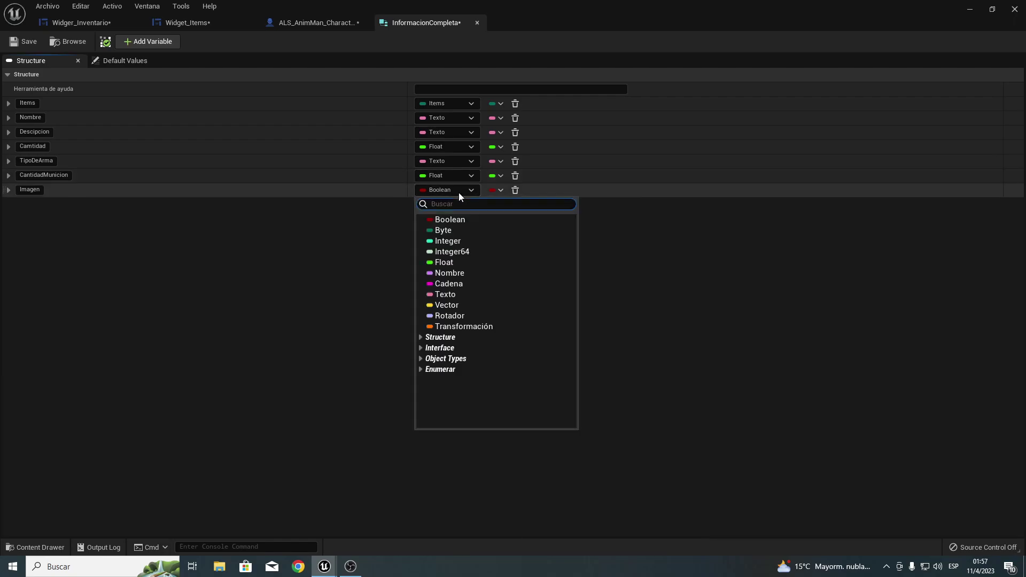
{"action": "type", "text": "bru"}
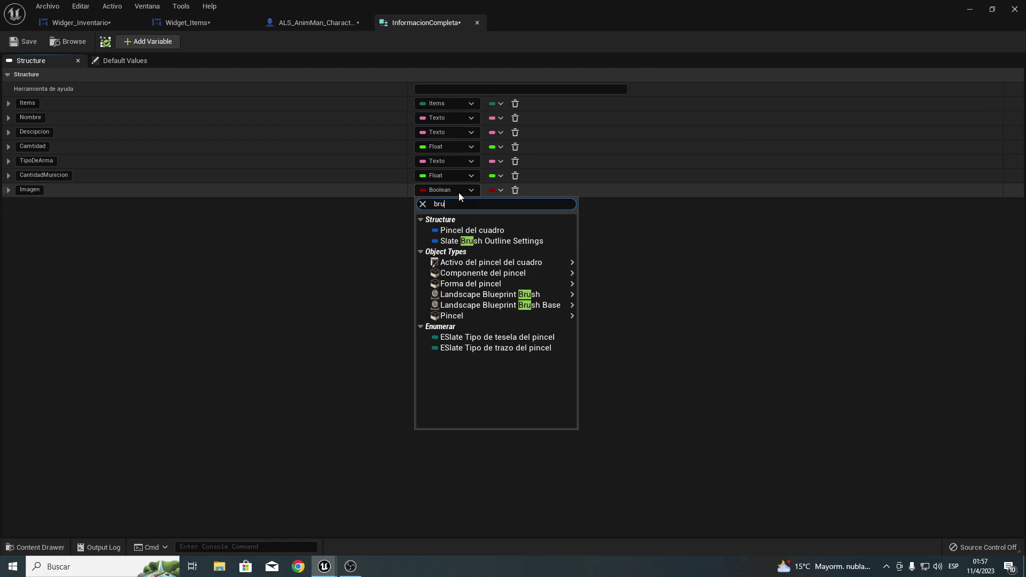
{"action": "key", "text": "BackSpace"}
{"action": "key", "text": "BackSpace"}
{"action": "type", "text": "s"}
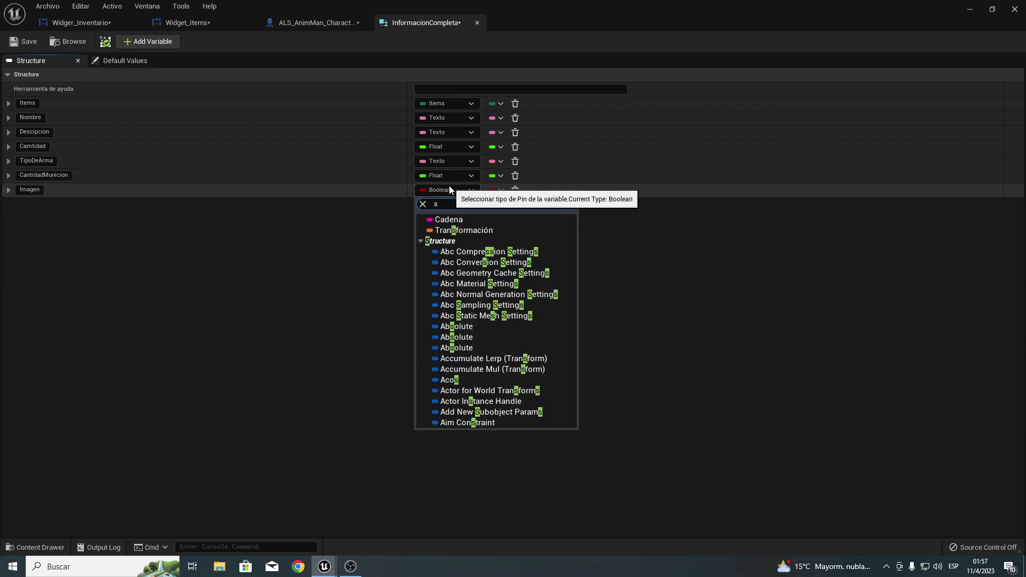
{"action": "type", "text": "le"}
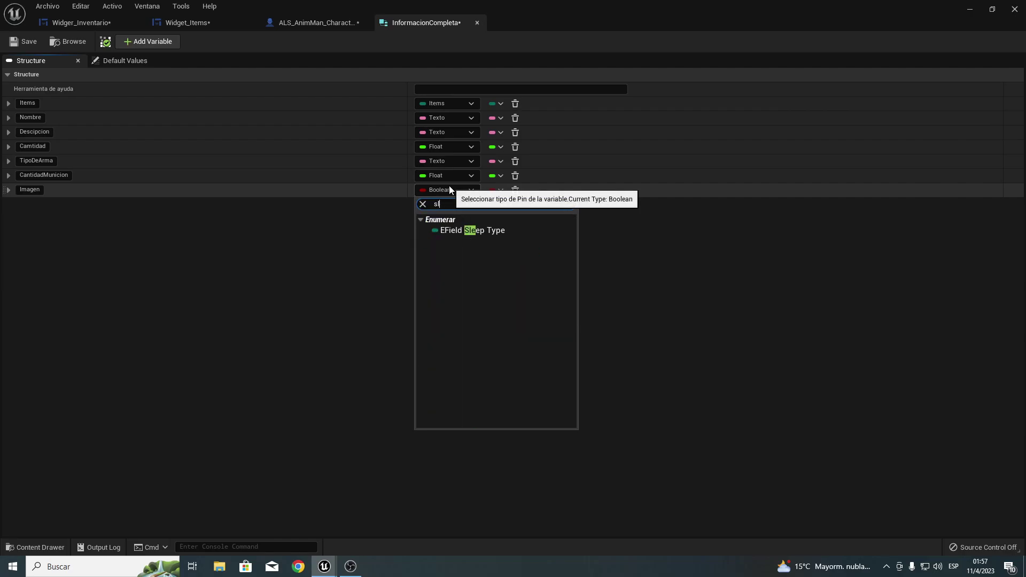
{"action": "key", "text": "BackSpace"}
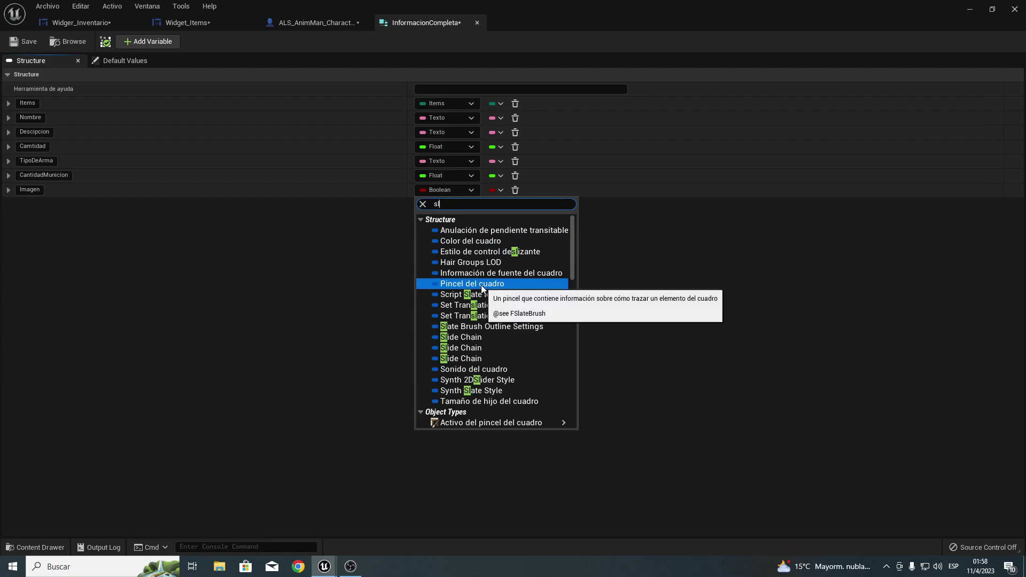
{"action": "left_click", "coordinate": [479, 284]}
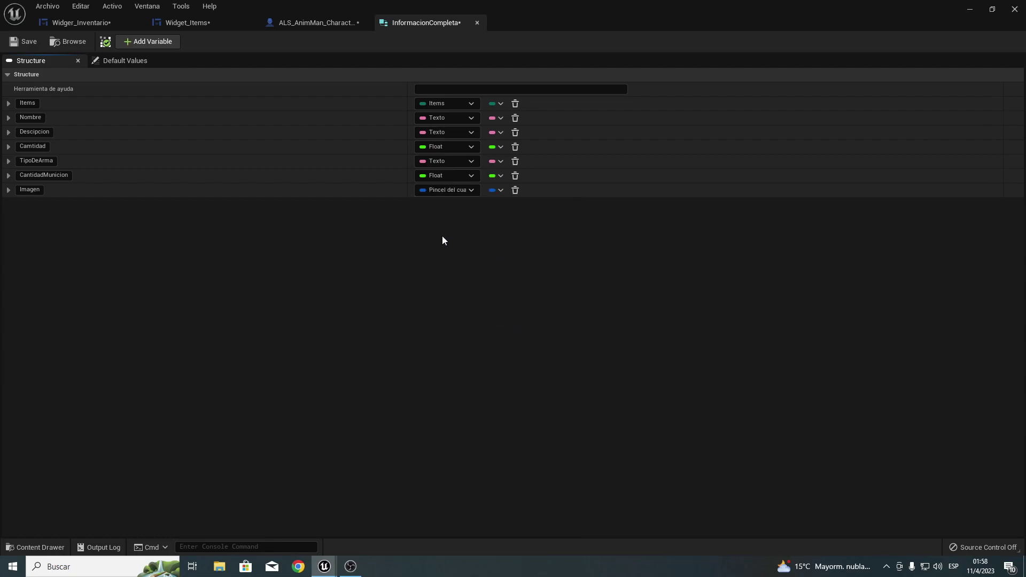
{"action": "left_click", "coordinate": [26, 41]}
Close the InformacionCompleta struct and review the Widget_Items layout in the Designer view.
{"action": "left_click", "coordinate": [476, 22]}
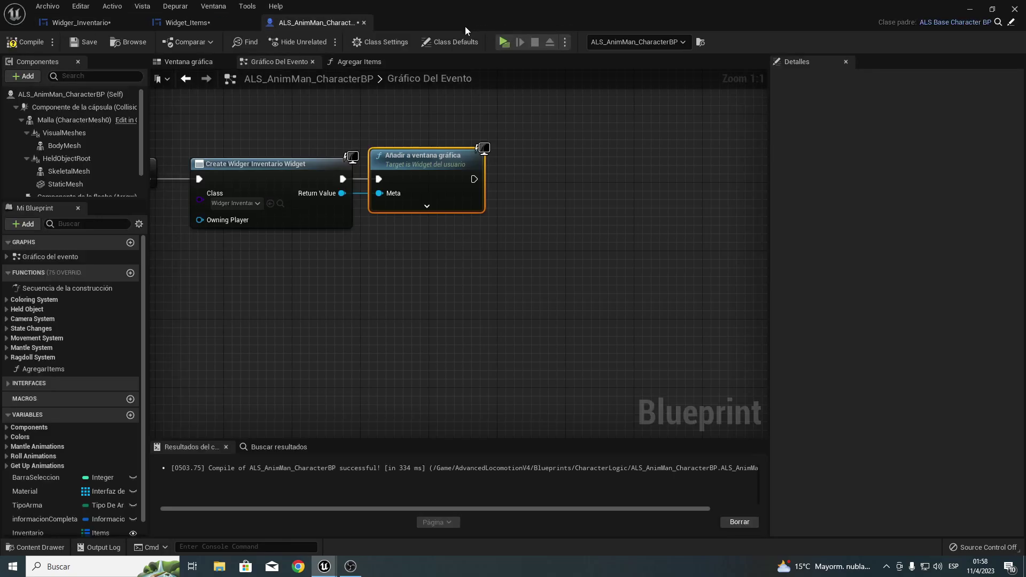
{"action": "left_click", "coordinate": [184, 22]}
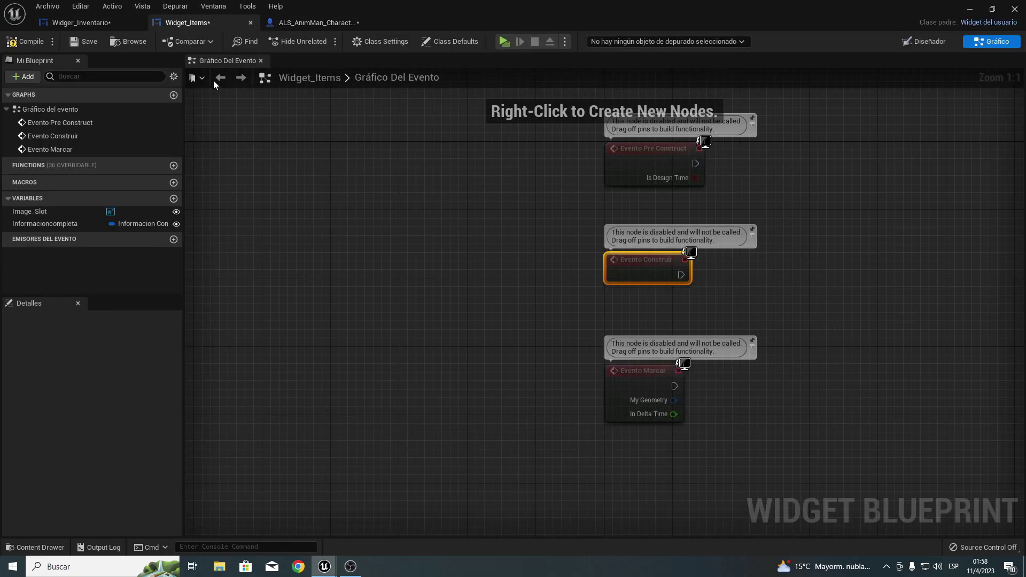
{"action": "left_click", "coordinate": [924, 41]}
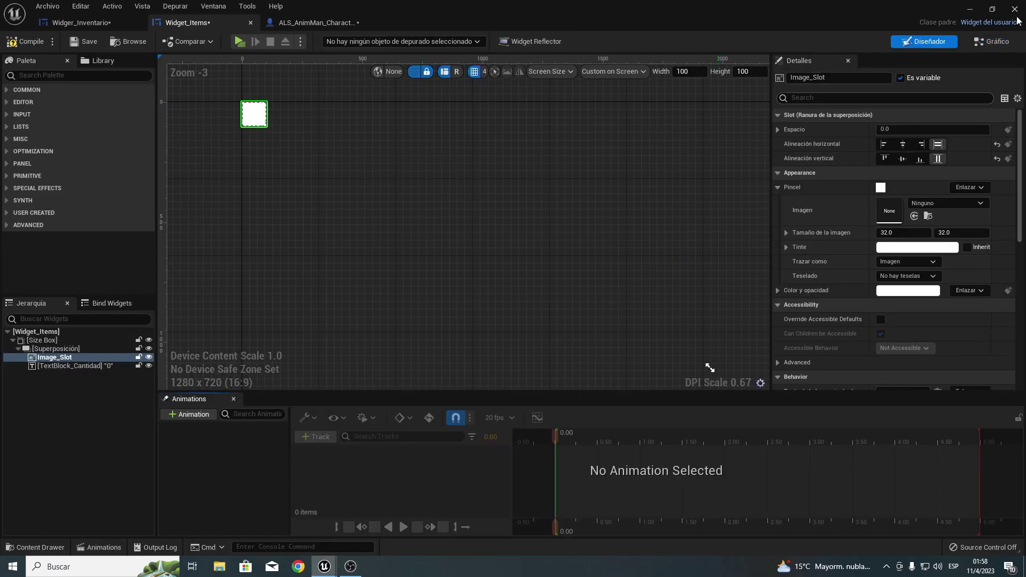
{"action": "left_click", "coordinate": [972, 11]}
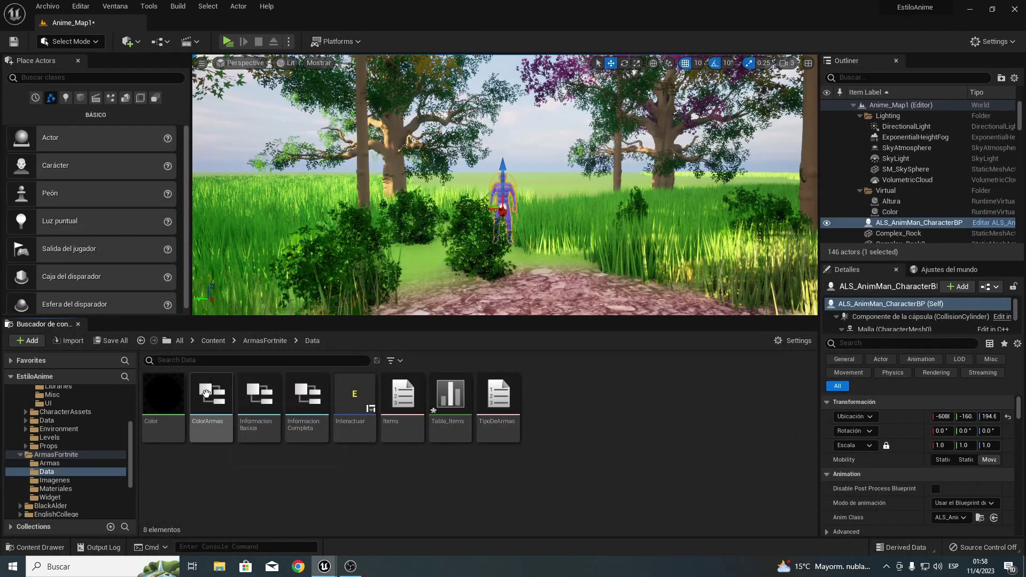
Open and close the Color material, then return to the level editor's Data folder.
{"action": "double_click", "coordinate": [160, 409]}
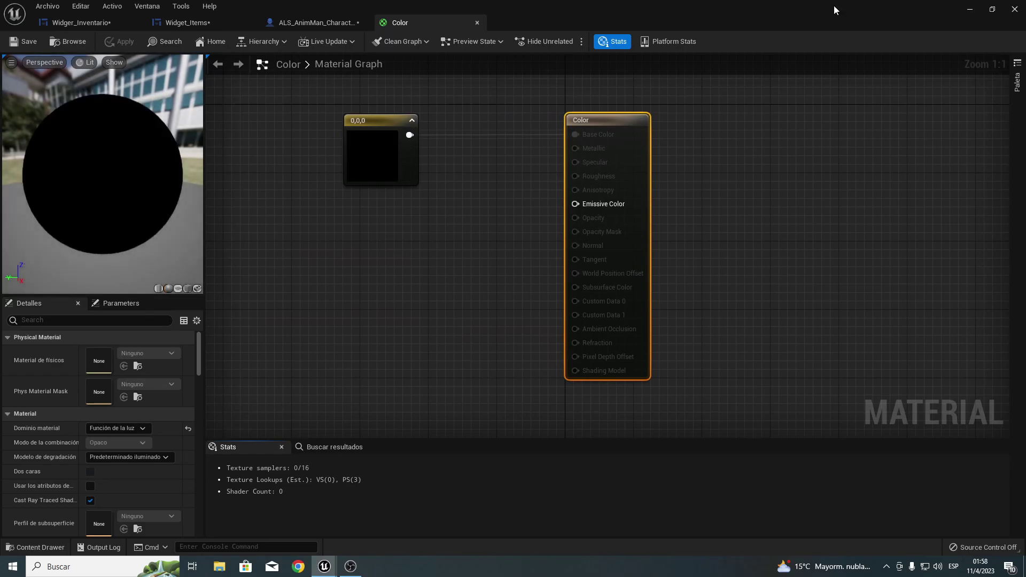
{"action": "left_click", "coordinate": [475, 23]}
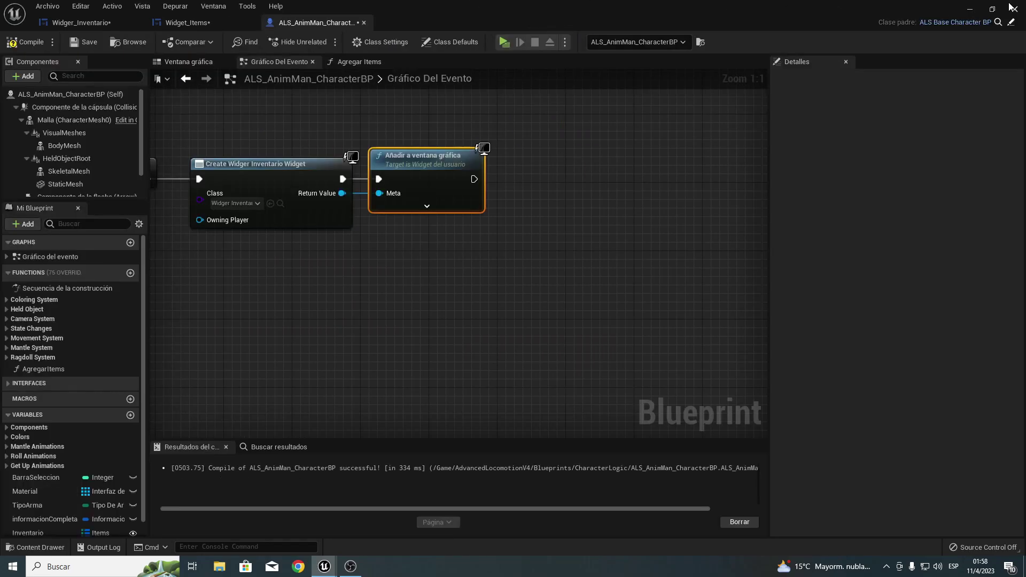
{"action": "left_click", "coordinate": [979, 10]}
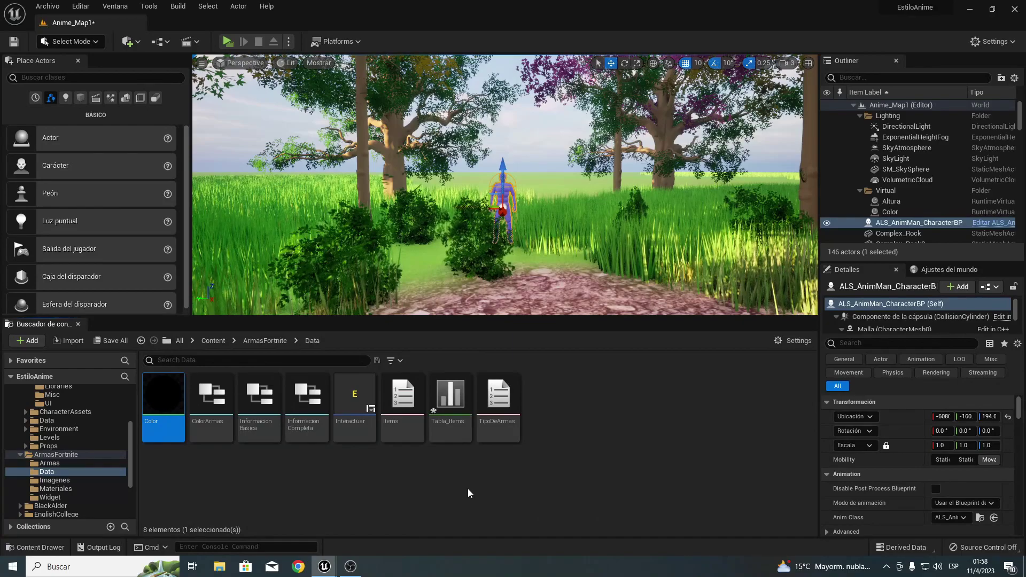
Open the Material_Menu material from the Content > MenuEstiloFortnite folder.
{"action": "left_click", "coordinate": [219, 340]}
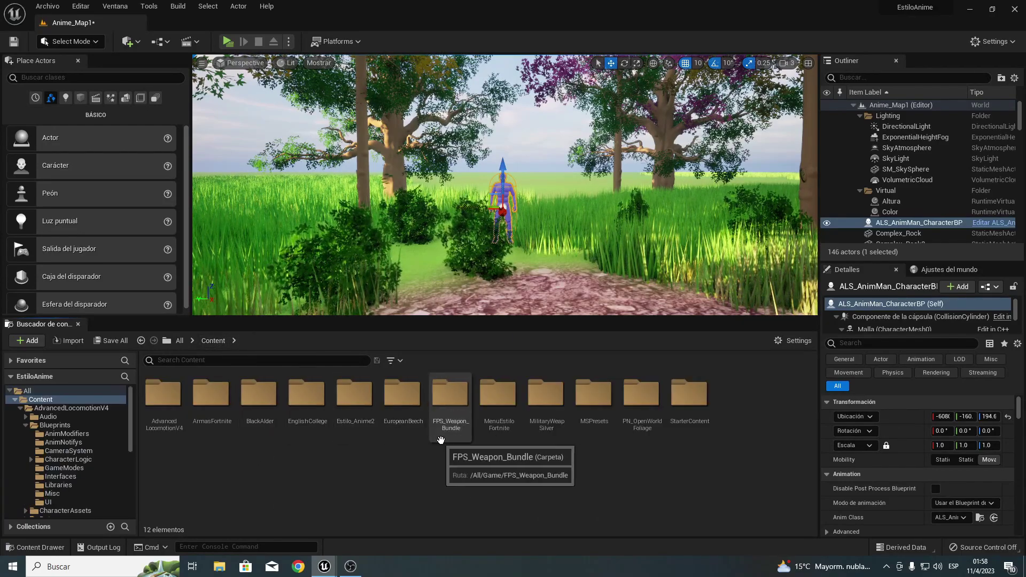
{"action": "double_click", "coordinate": [499, 406]}
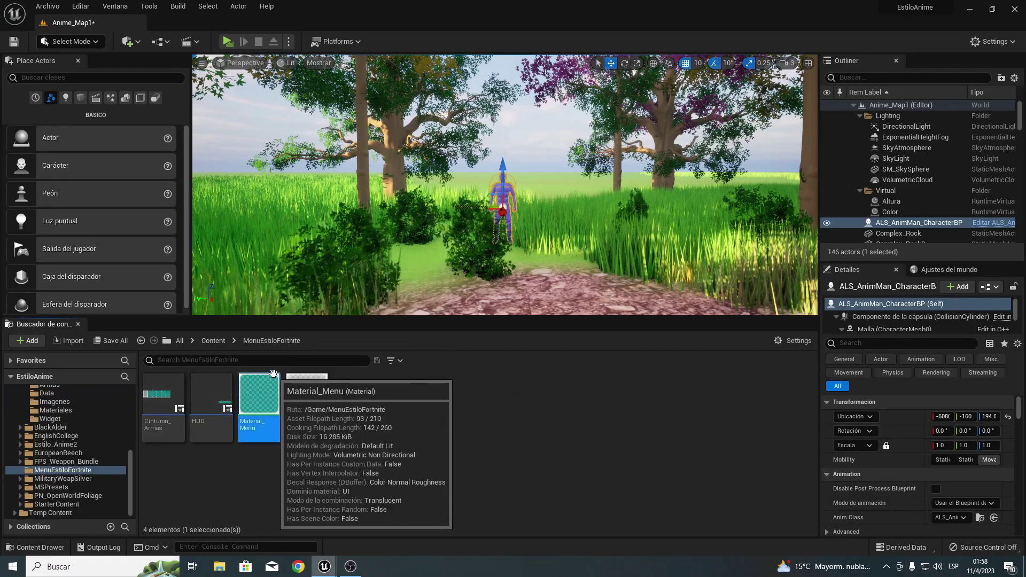
{"action": "double_click", "coordinate": [259, 396]}
Pan the Material_Menu graph past the Add, If, Mask and Power nodes to TexCoord[0], nudging it left.
{"action": "right_click_drag", "start_coordinate": [295, 205], "coordinate": [706, 191]}
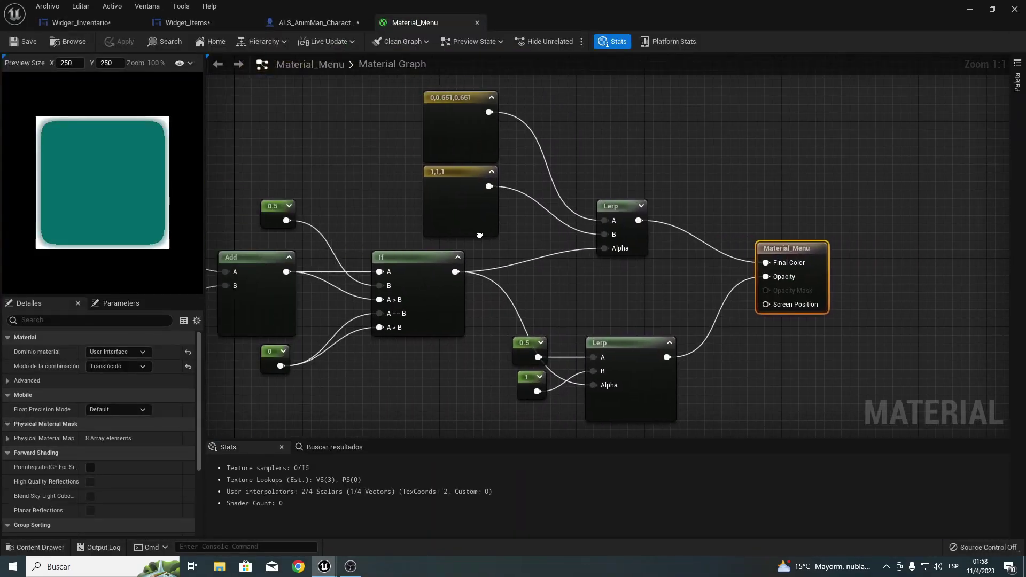
{"action": "right_click_drag", "start_coordinate": [360, 228], "coordinate": [622, 271]}
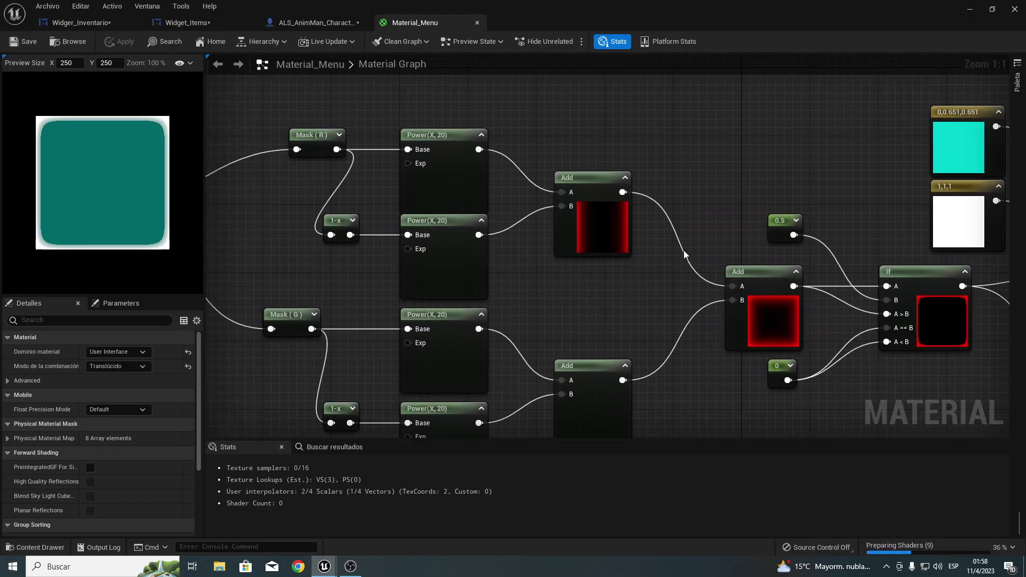
{"action": "right_click_drag", "start_coordinate": [360, 228], "coordinate": [638, 270]}
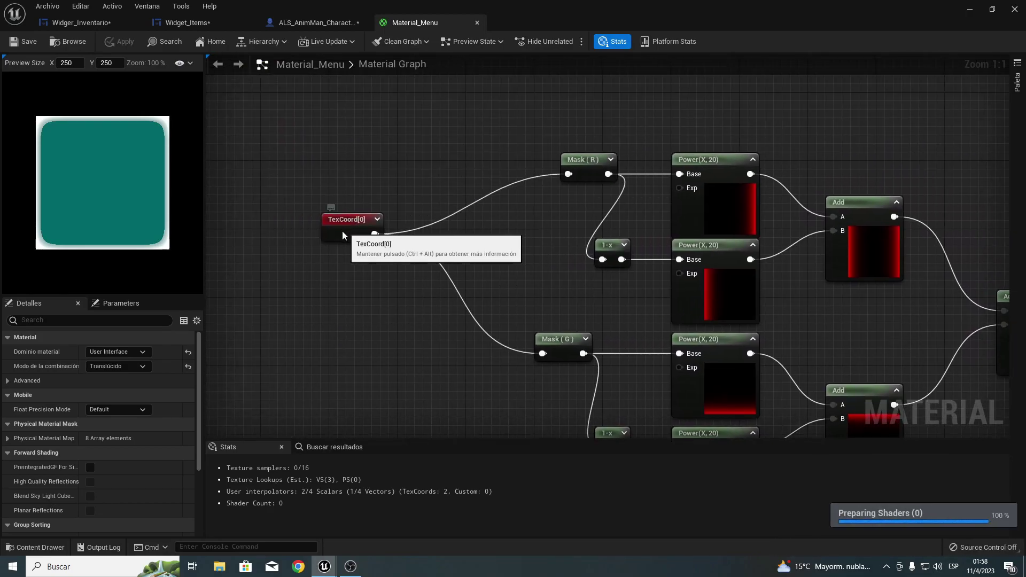
{"action": "left_click_drag", "start_coordinate": [342, 230], "coordinate": [316, 230]}
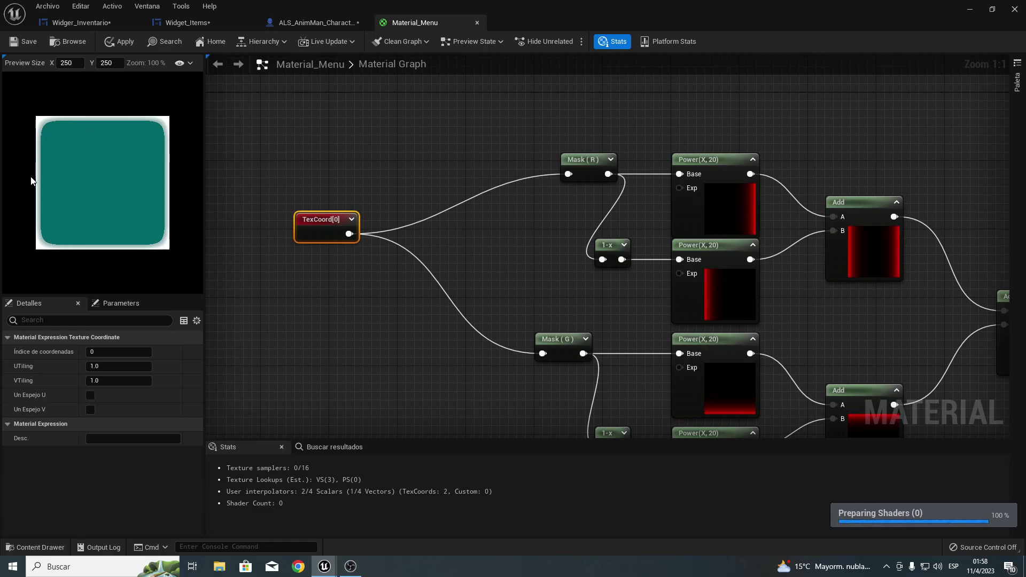
{"action": "right_click_drag", "start_coordinate": [514, 235], "coordinate": [553, 212]}
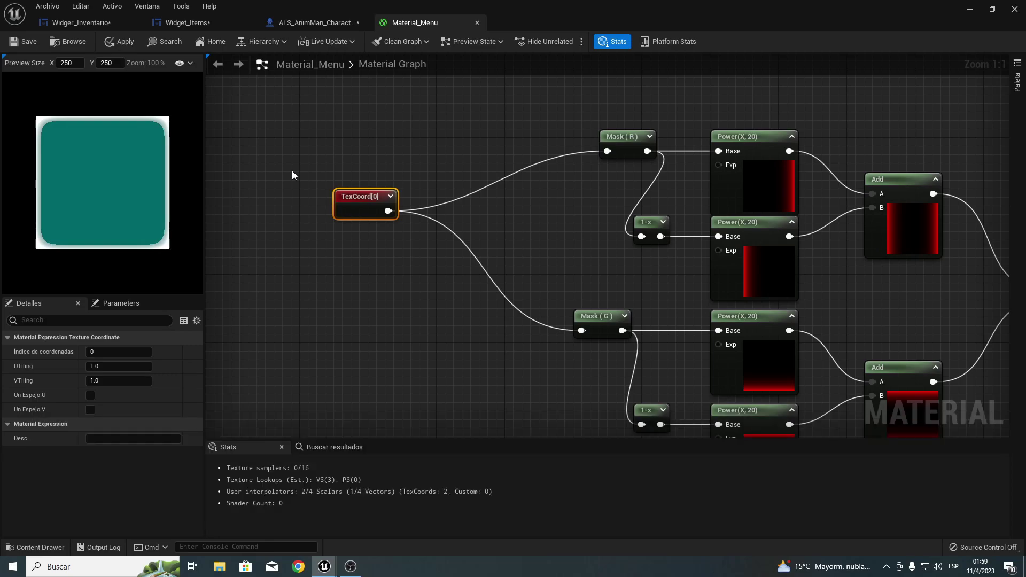
Move the Mask (R) node to the left beside TexCoord[0].
{"action": "right_click_drag", "start_coordinate": [1000, 251], "coordinate": [298, 284]}
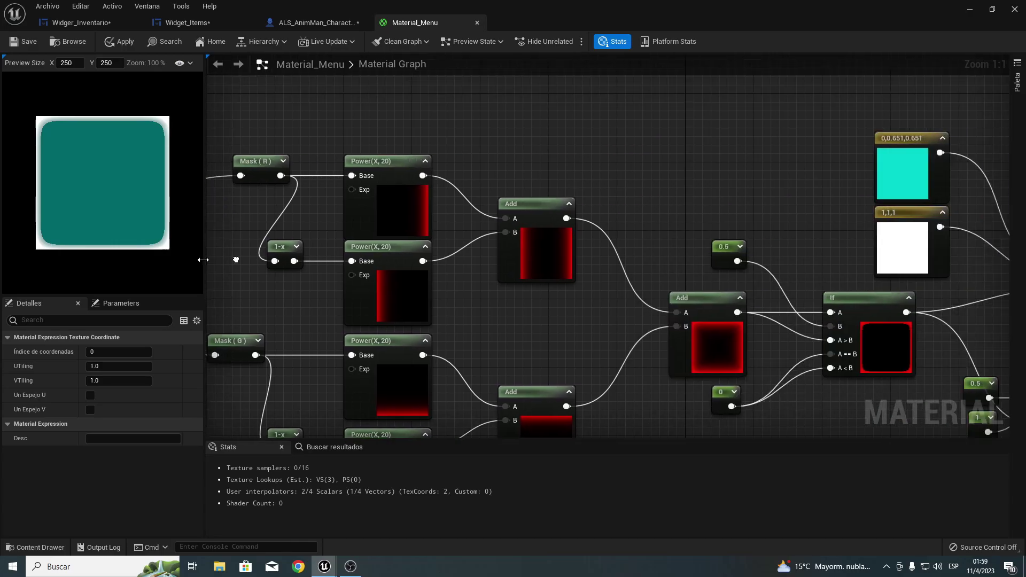
{"action": "right_click_drag", "start_coordinate": [921, 132], "coordinate": [460, 97]}
{"action": "left_click", "coordinate": [461, 261]}
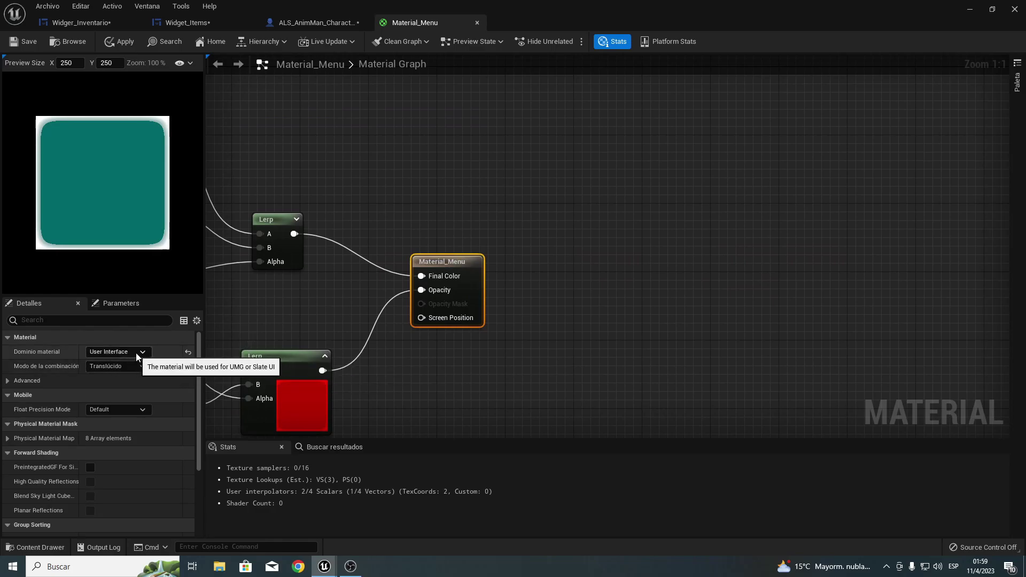
{"action": "left_click_drag", "start_coordinate": [377, 230], "coordinate": [521, 368]}
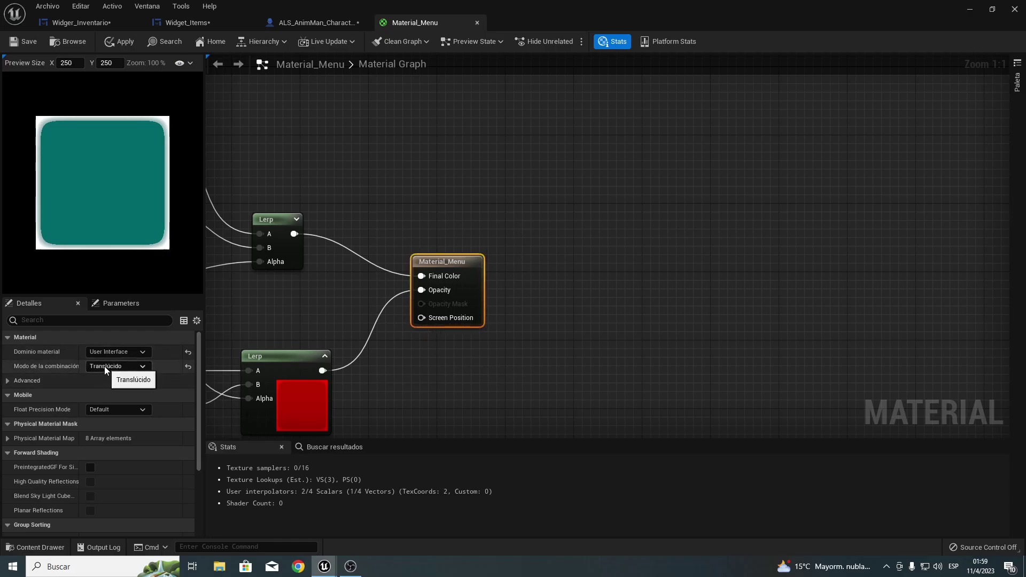
{"action": "mouse_move", "coordinate": [313, 324]}
{"action": "right_mouse_down"}
{"action": "mouse_move", "coordinate": [309, 317]}
{"action": "mouse_move", "coordinate": [498, 313]}
{"action": "right_mouse_up"}
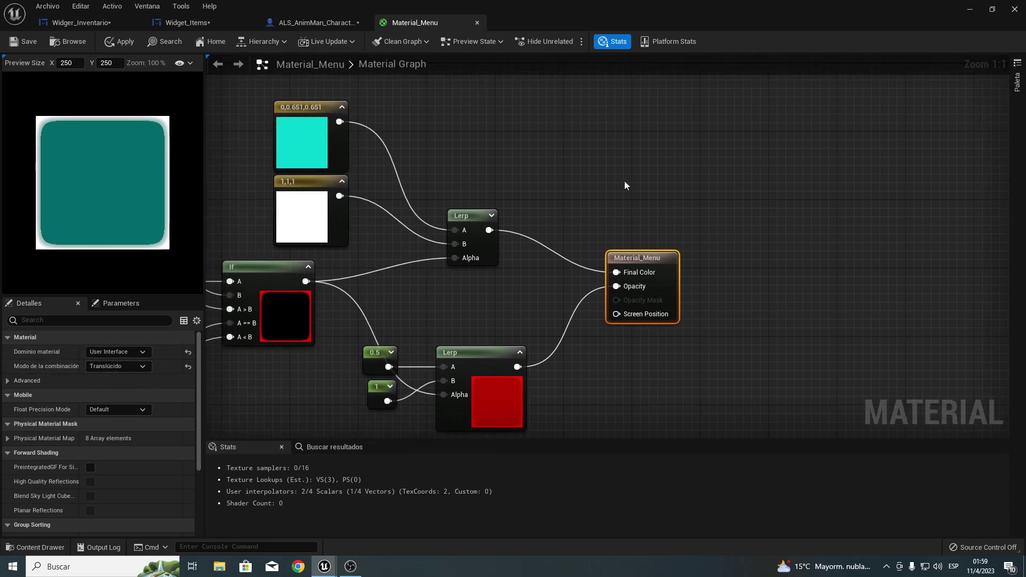
{"action": "right_click_drag", "start_coordinate": [583, 301], "coordinate": [702, 305]}
{"action": "right_click_drag", "start_coordinate": [301, 216], "coordinate": [779, 233]}
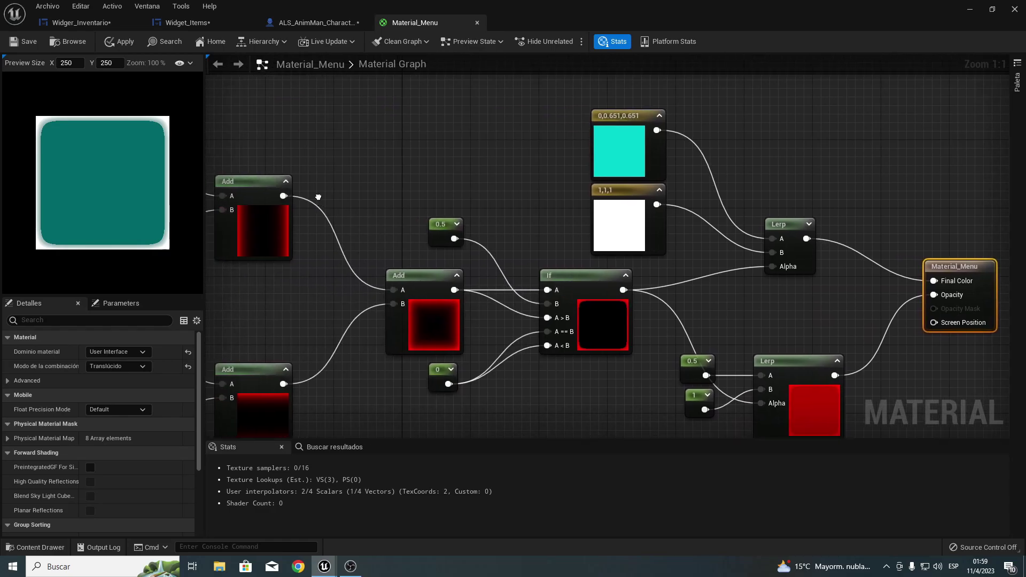
{"action": "right_click_drag", "start_coordinate": [450, 245], "coordinate": [610, 226]}
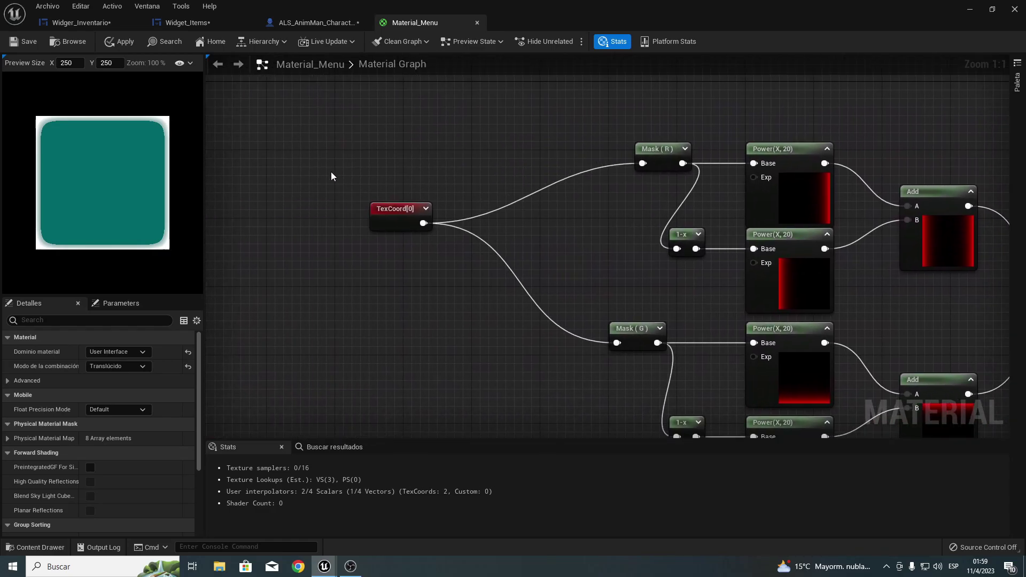
{"action": "left_click_drag", "start_coordinate": [332, 172], "coordinate": [448, 268]}
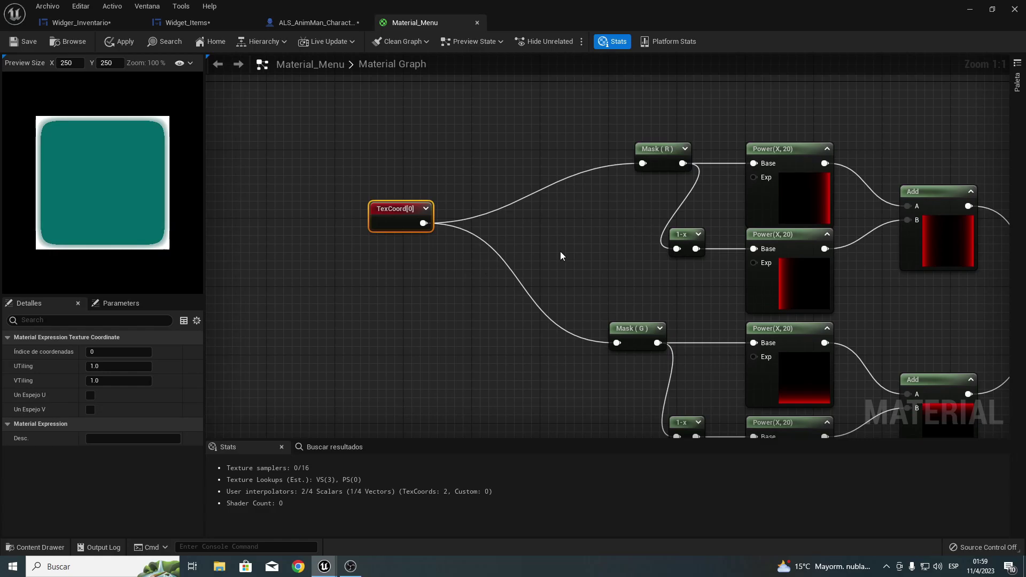
{"action": "right_click_drag", "start_coordinate": [634, 190], "coordinate": [536, 182]}
{"action": "left_click_drag", "start_coordinate": [565, 149], "coordinate": [497, 147]}
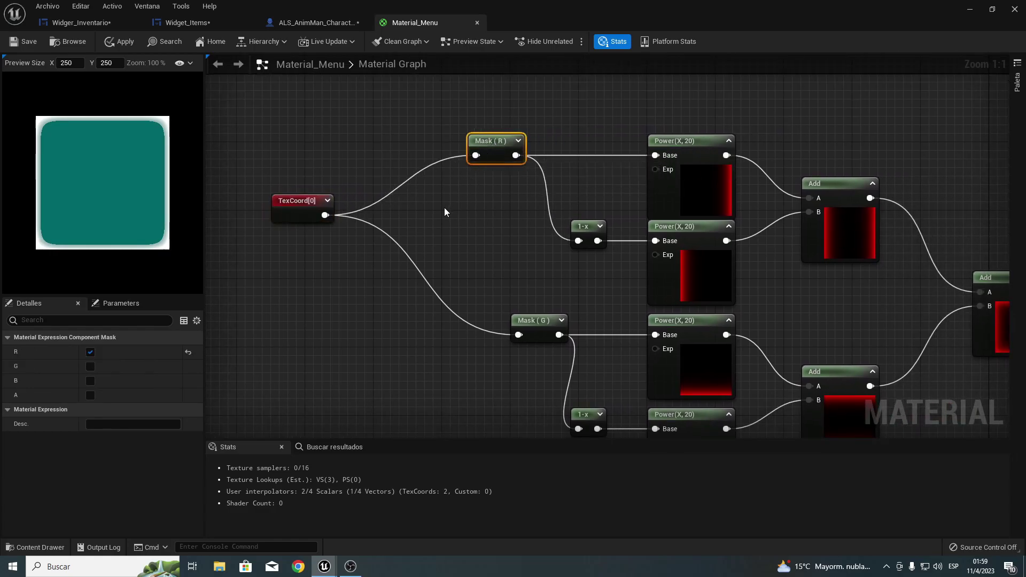
Add a ComponentMask from TexCoord masking R only, and delete the extra Mask (R) node.
{"action": "right_click", "coordinate": [268, 255]}
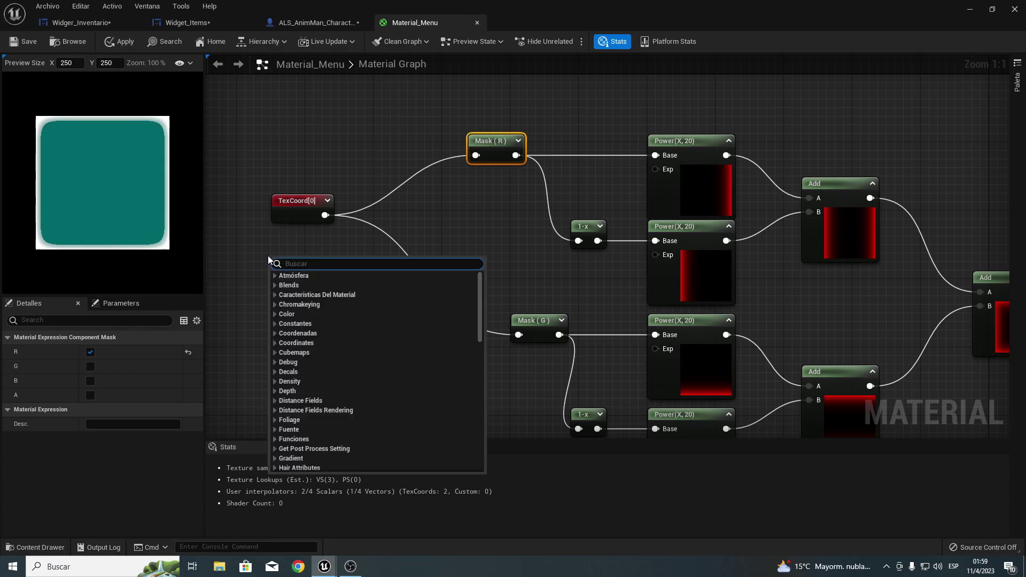
{"action": "type", "text": "text"}
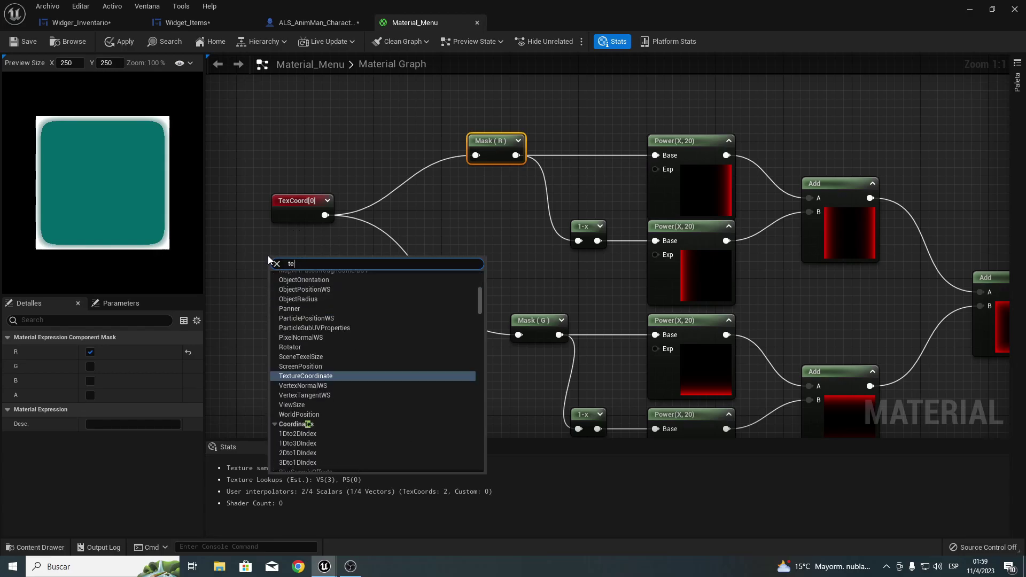
{"action": "left_click", "coordinate": [312, 225]}
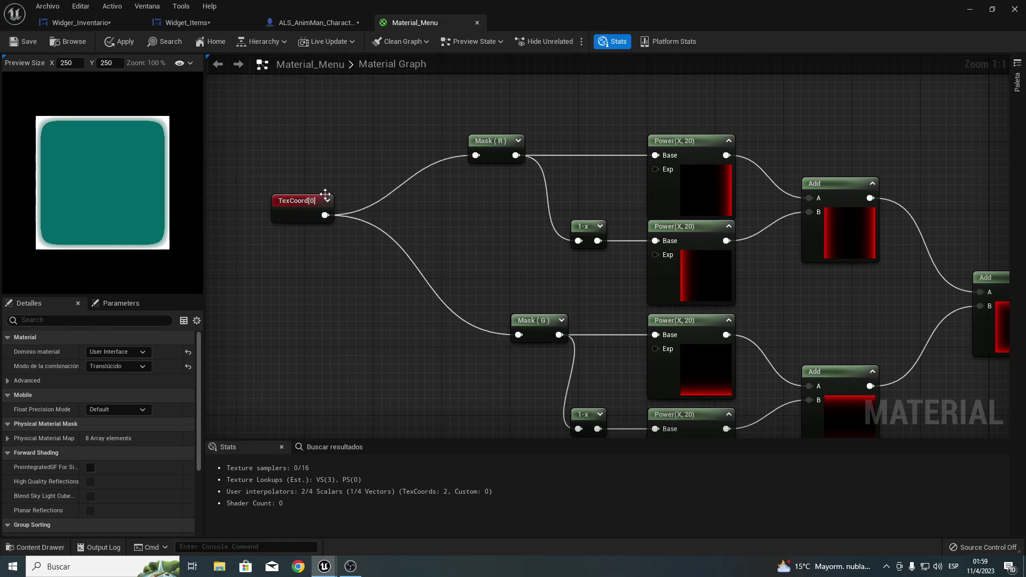
{"action": "left_click_drag", "start_coordinate": [325, 215], "coordinate": [353, 298]}
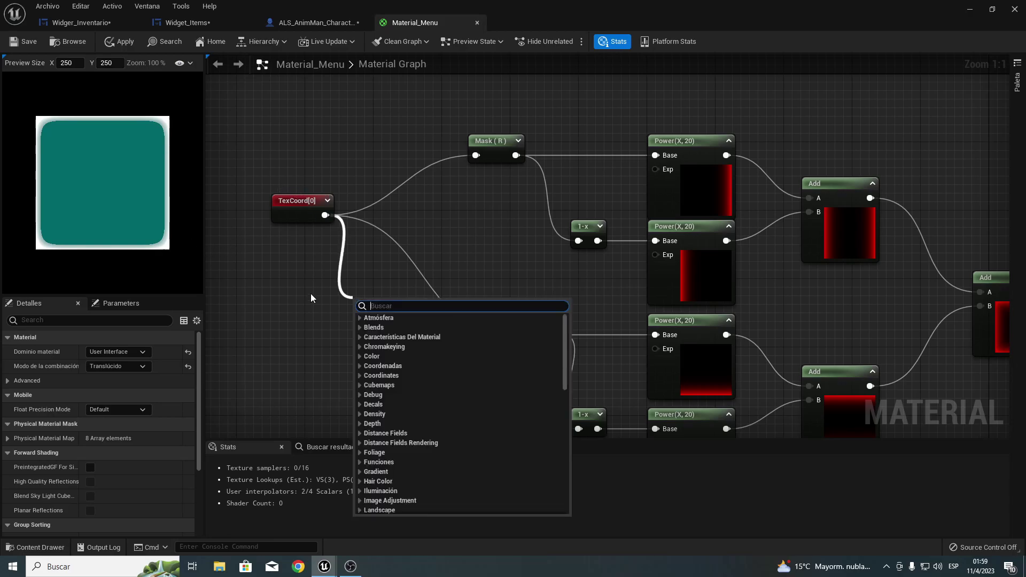
{"action": "type", "text": "com"}
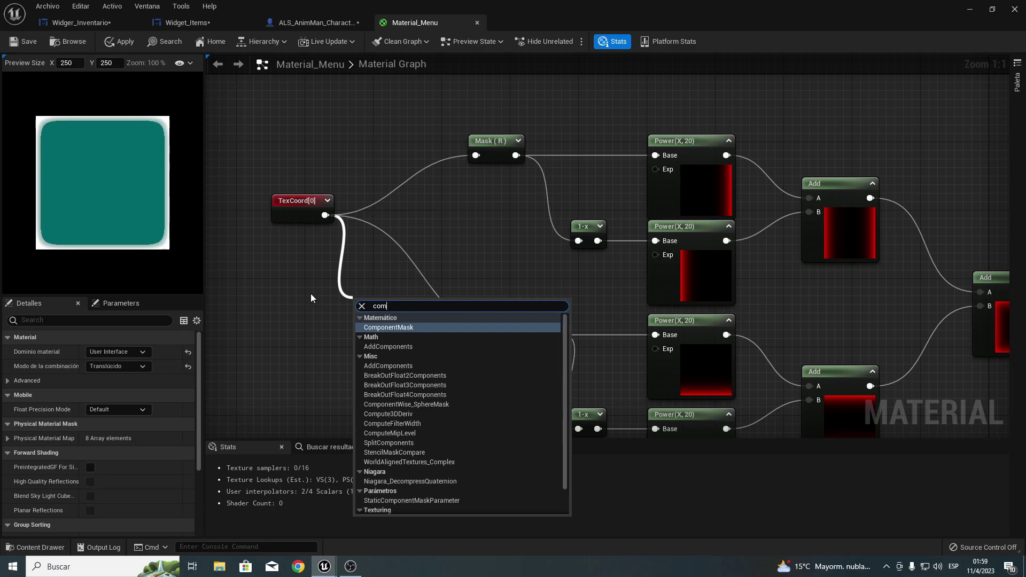
{"action": "key", "text": "Return"}
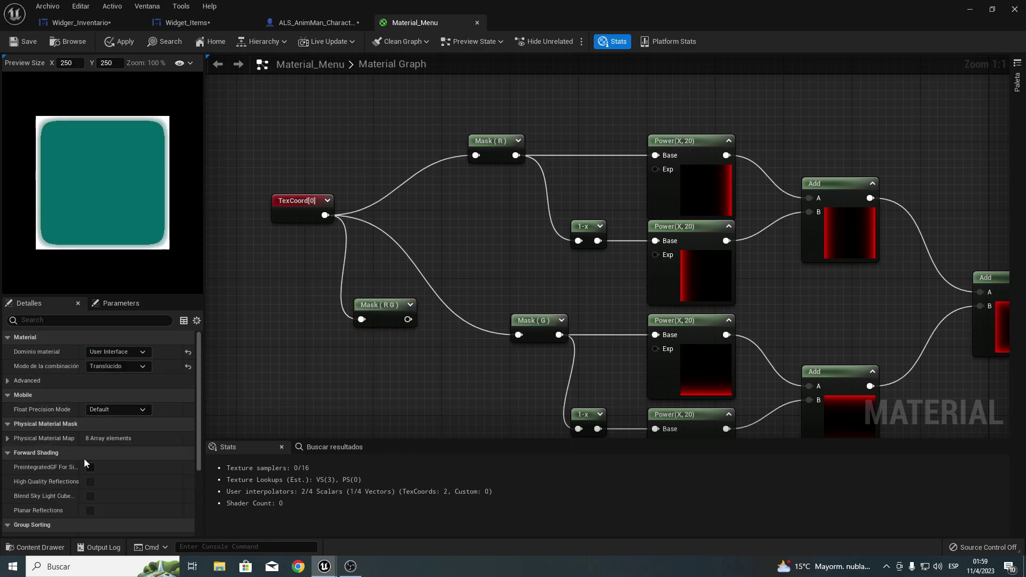
{"action": "left_click", "coordinate": [387, 311]}
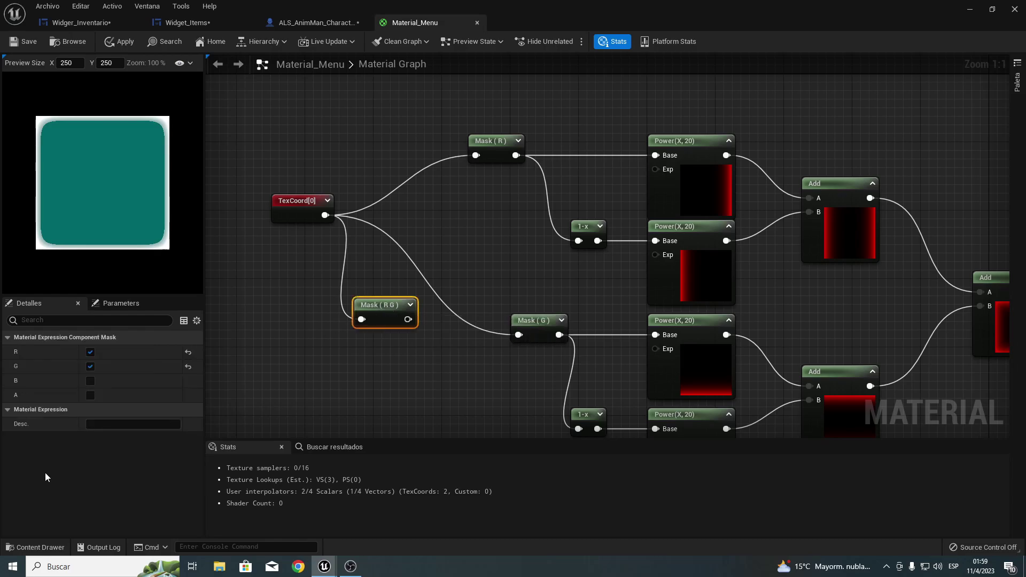
{"action": "left_click", "coordinate": [91, 366]}
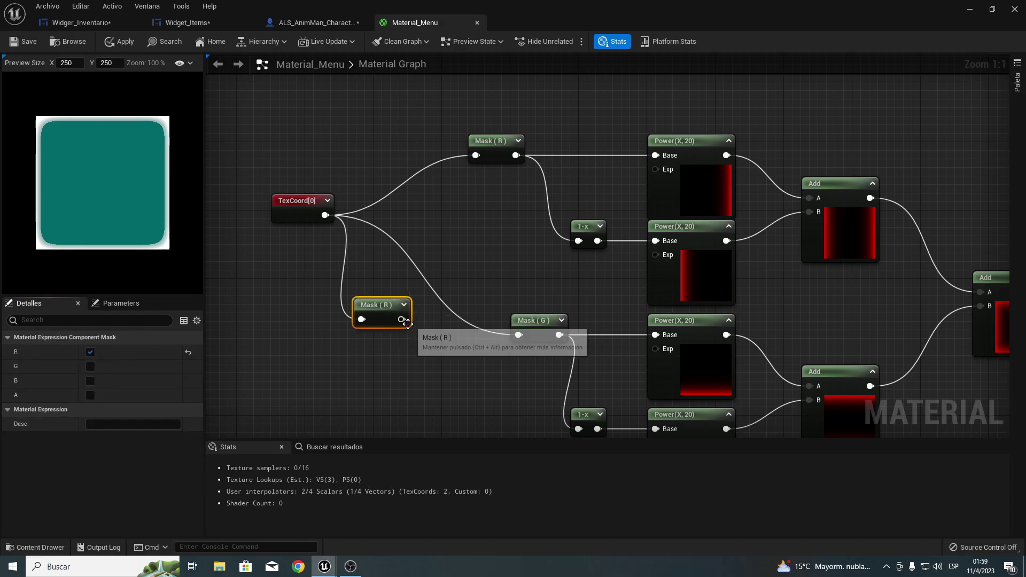
{"action": "key", "text": "Delete"}
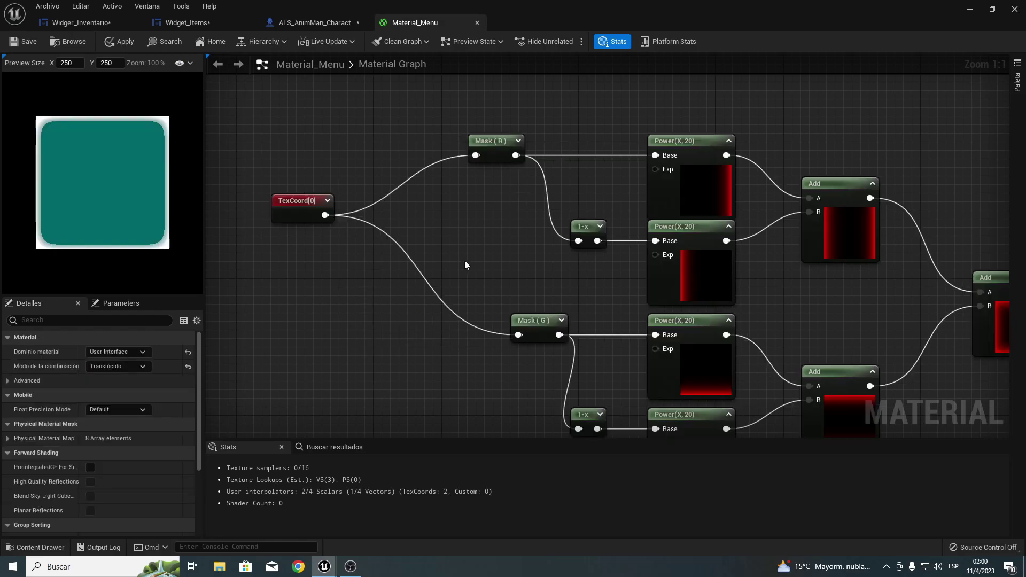
Search for a 1-x node from Mask (R), cancel, and select the existing 1-x node.
{"action": "right_click_drag", "start_coordinate": [465, 264], "coordinate": [388, 225]}
{"action": "left_click_drag", "start_coordinate": [423, 159], "coordinate": [413, 247]}
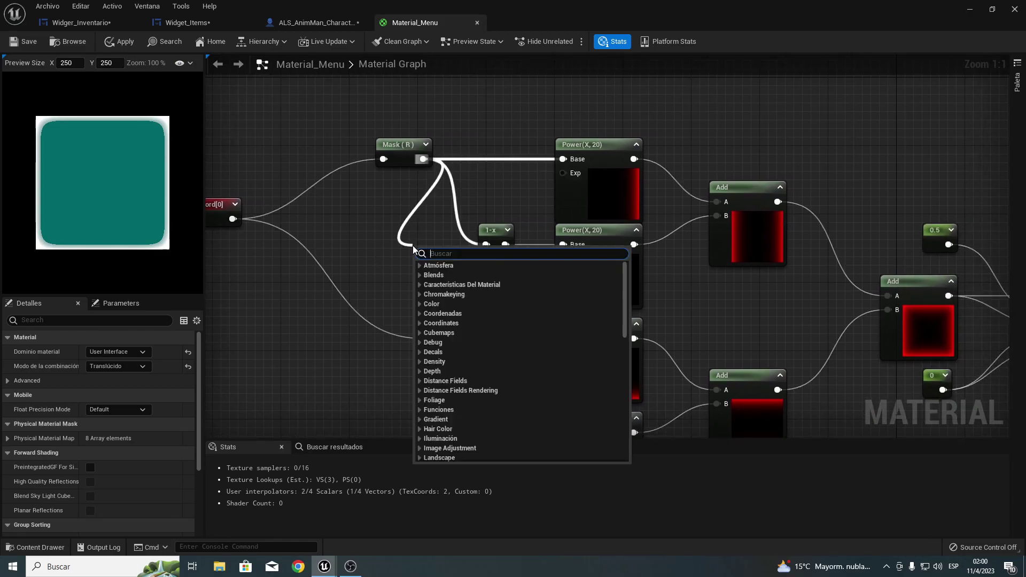
{"action": "type", "text": "un"}
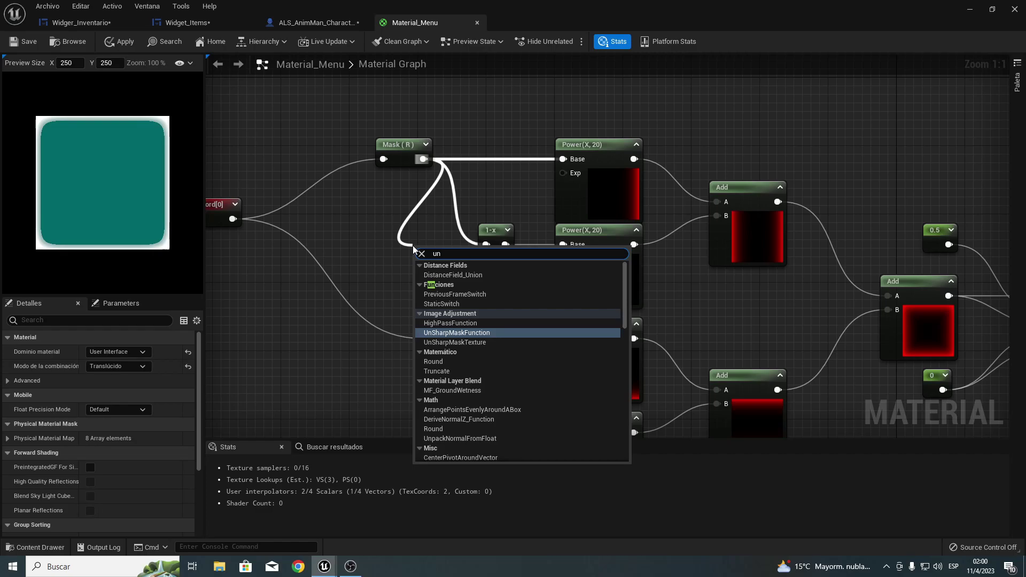
{"action": "key", "text": "BackSpace"}
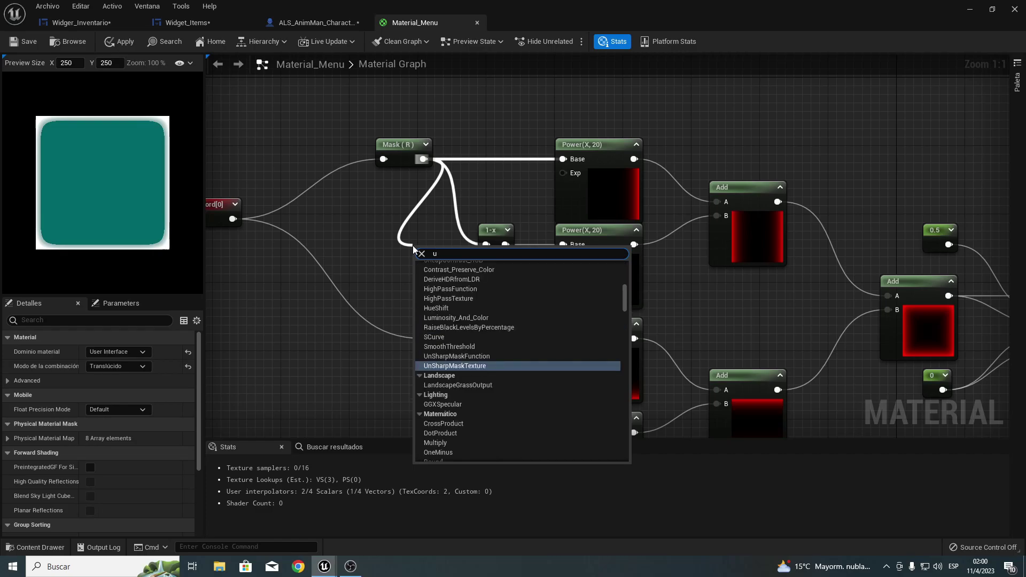
{"action": "type", "text": "no"}
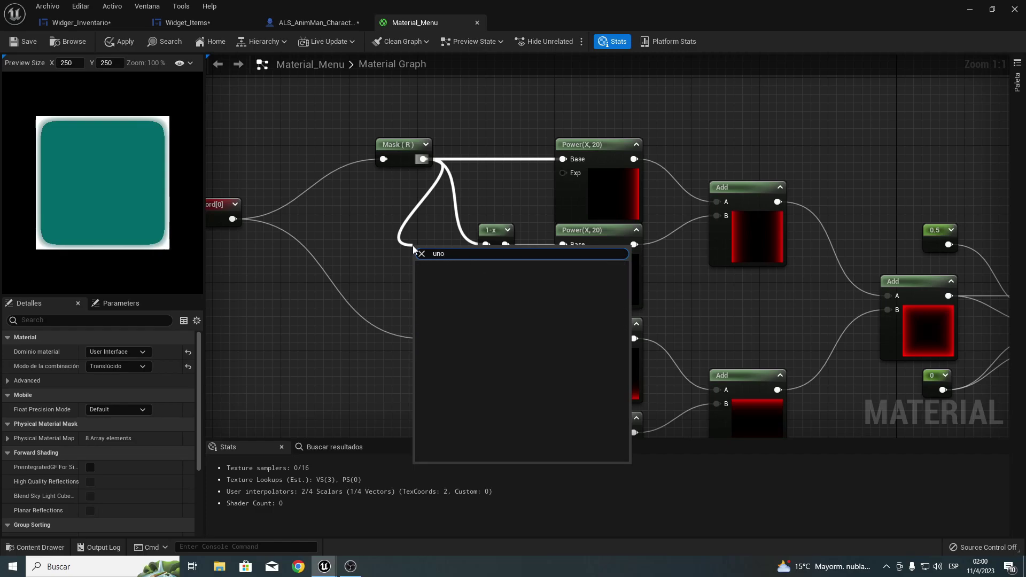
{"action": "key", "text": "BackSpace"}
{"action": "key", "text": "BackSpace"}
{"action": "type", "text": "-"}
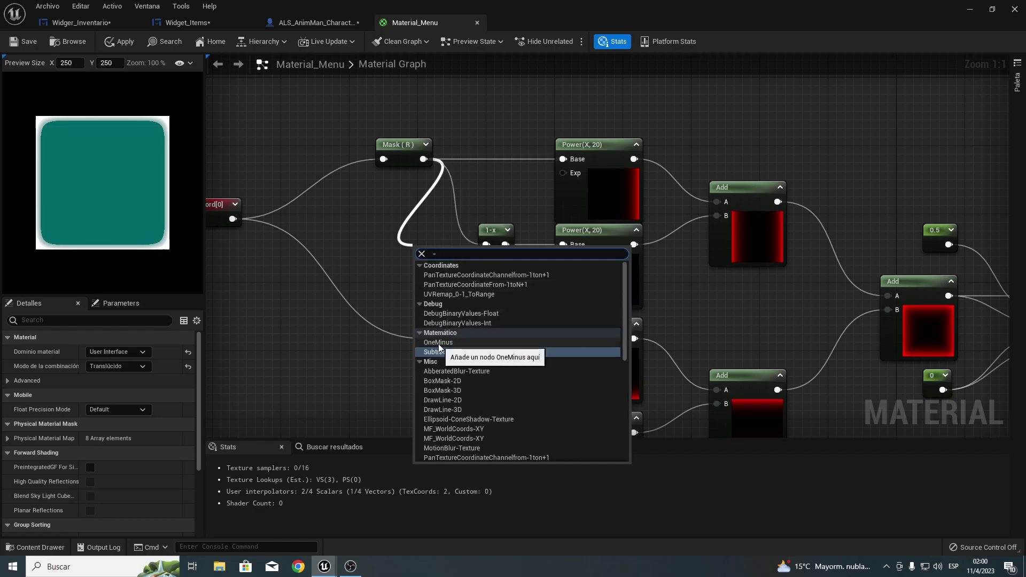
{"action": "left_click", "coordinate": [498, 192]}
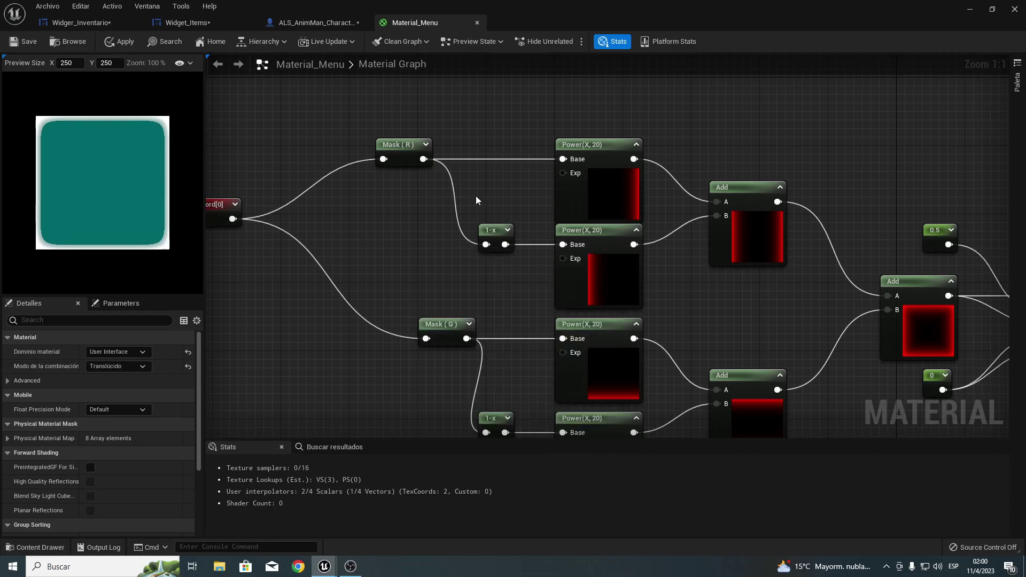
{"action": "left_click", "coordinate": [492, 231]}
Add a Power node wired to the Mask (R) output.
{"action": "right_click_drag", "start_coordinate": [509, 285], "coordinate": [393, 289]}
{"action": "right_click_drag", "start_coordinate": [425, 181], "coordinate": [425, 241]}
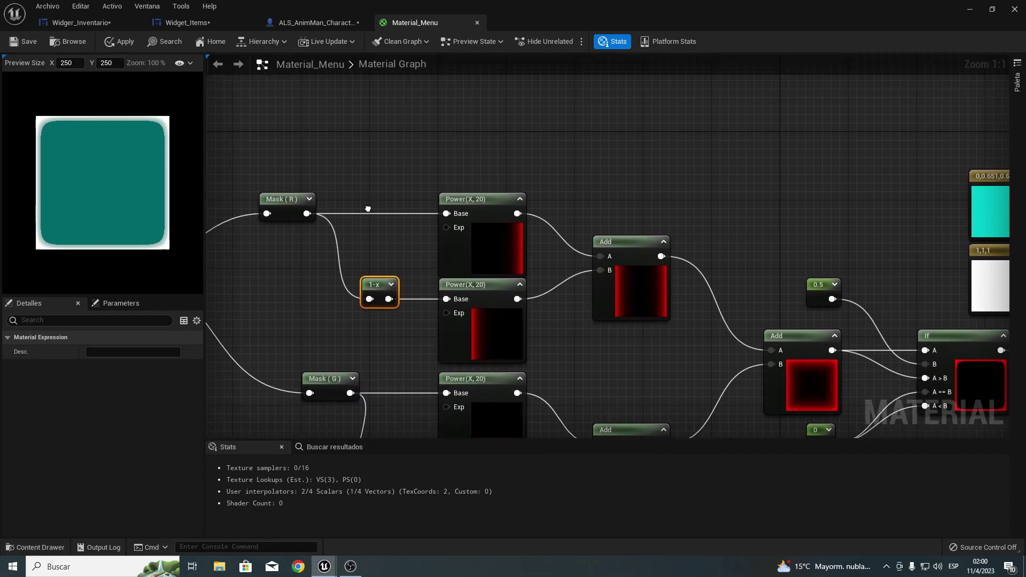
{"action": "left_click_drag", "start_coordinate": [307, 224], "coordinate": [353, 144]}
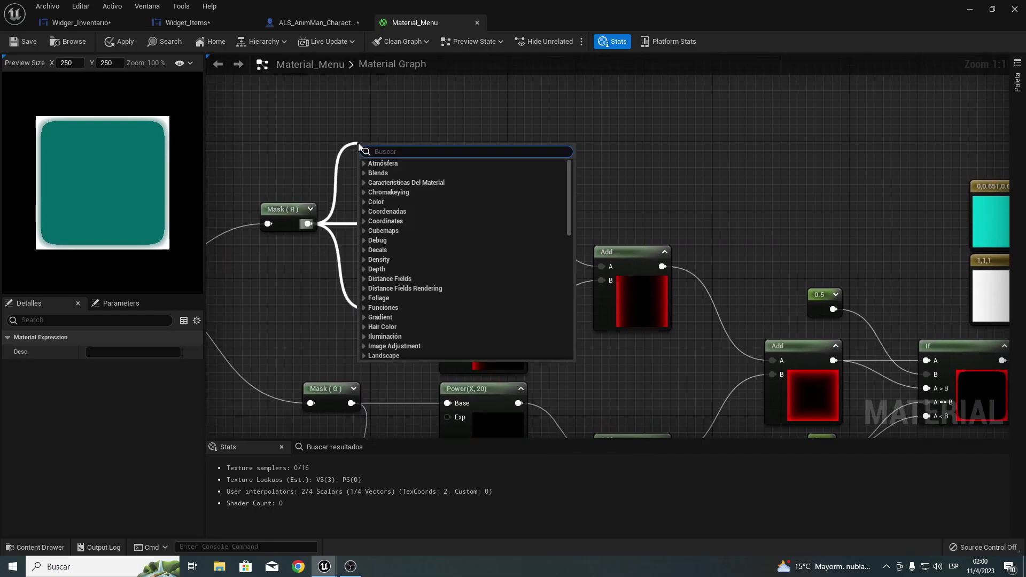
{"action": "type", "text": "pow"}
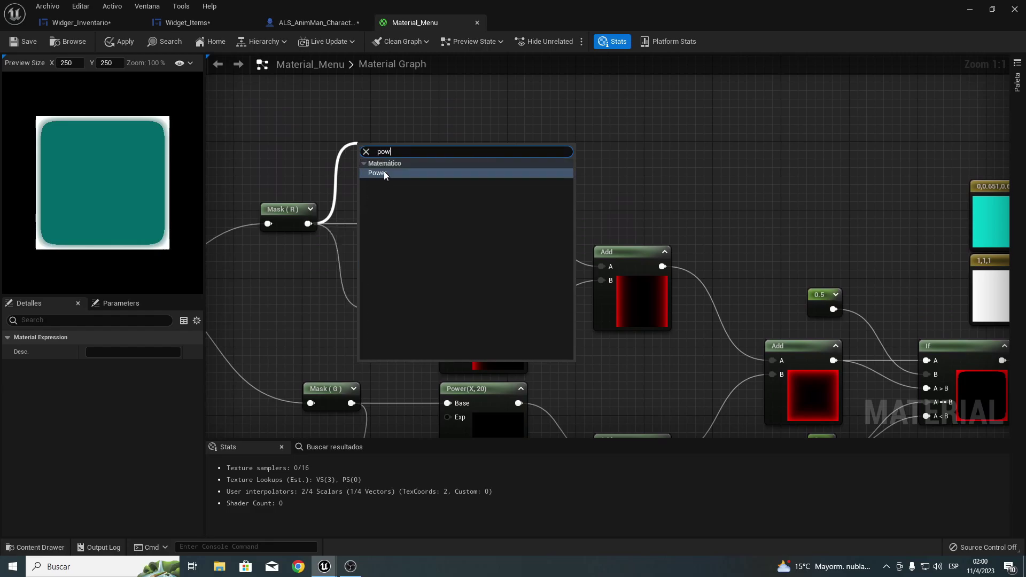
{"action": "left_click", "coordinate": [381, 172]}
{"action": "left_click", "coordinate": [312, 113]}
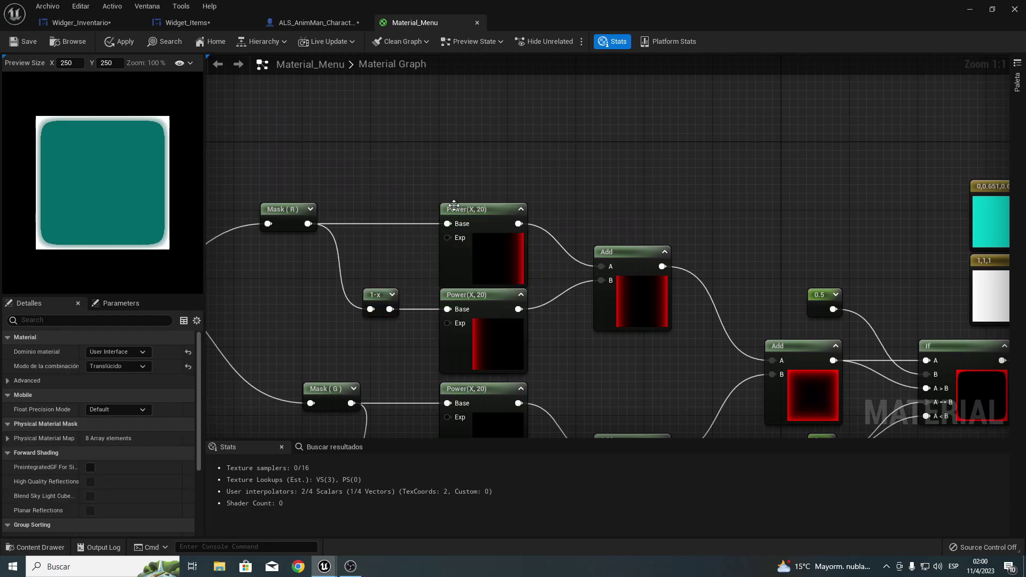
Check the Power(X, 20) exponents and place the middle Power node below the top one.
{"action": "left_click", "coordinate": [482, 222]}
{"action": "right_click_drag", "start_coordinate": [482, 221], "coordinate": [462, 172]}
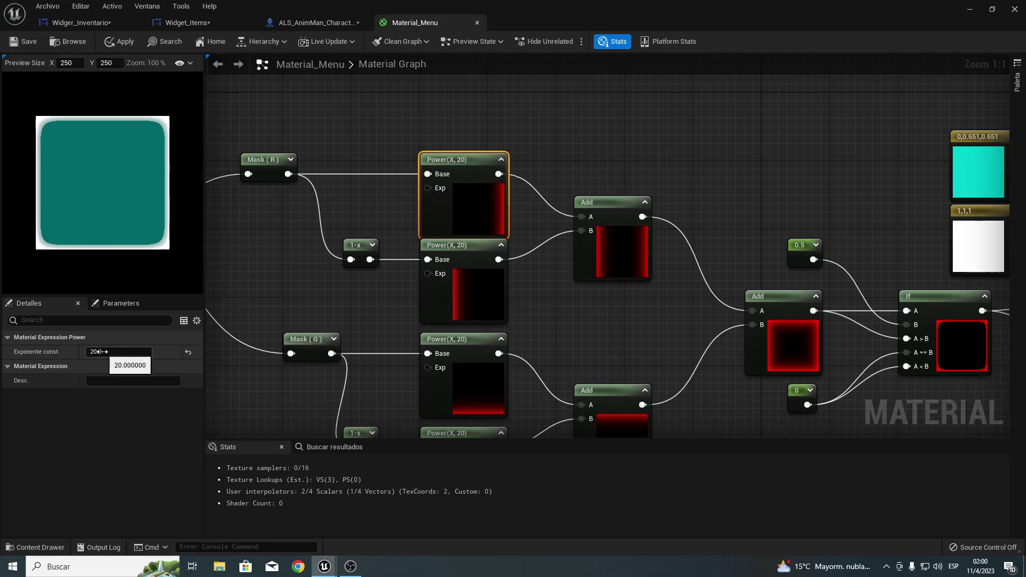
{"action": "right_click_drag", "start_coordinate": [354, 294], "coordinate": [338, 237]}
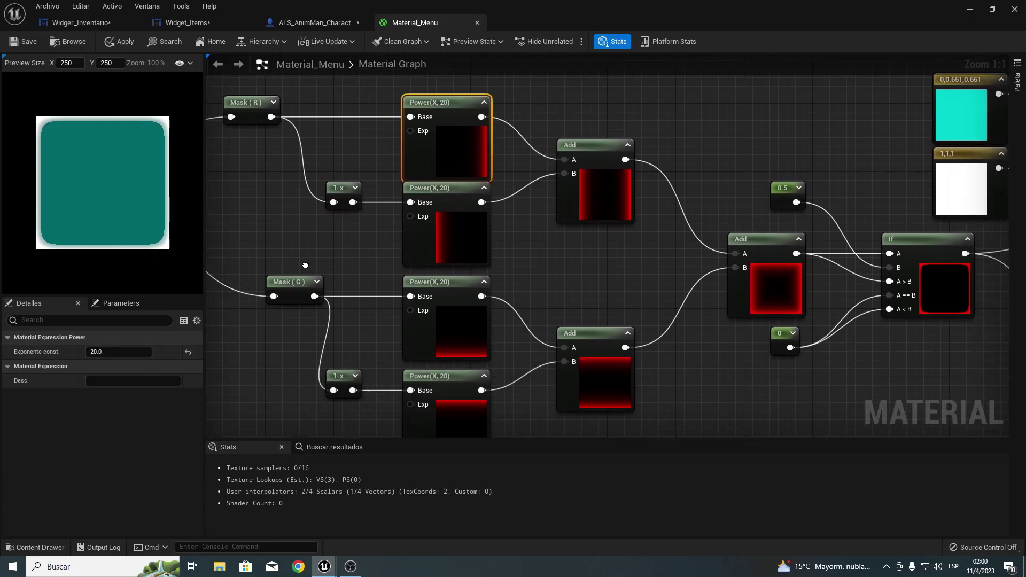
{"action": "left_click", "coordinate": [442, 195]}
{"action": "left_click", "coordinate": [342, 188]}
{"action": "left_click", "coordinate": [449, 223]}
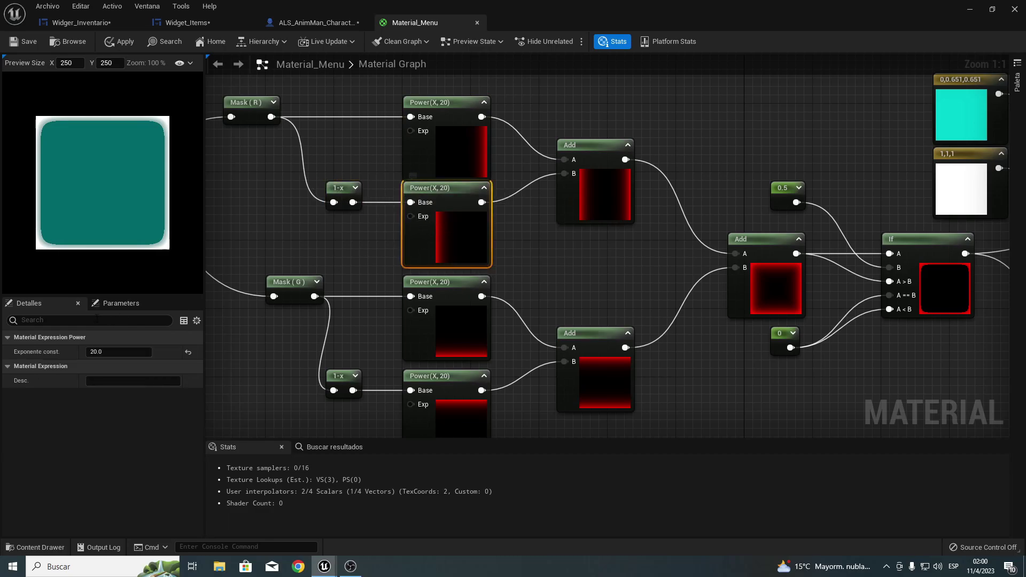
{"action": "right_click_drag", "start_coordinate": [351, 275], "coordinate": [343, 283]}
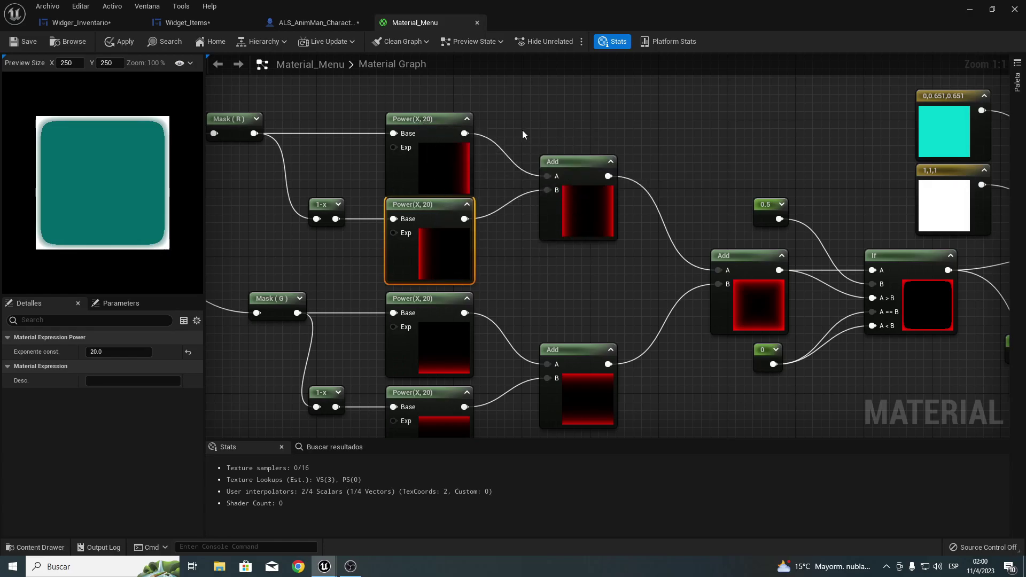
{"action": "right_click_drag", "start_coordinate": [564, 175], "coordinate": [471, 167]}
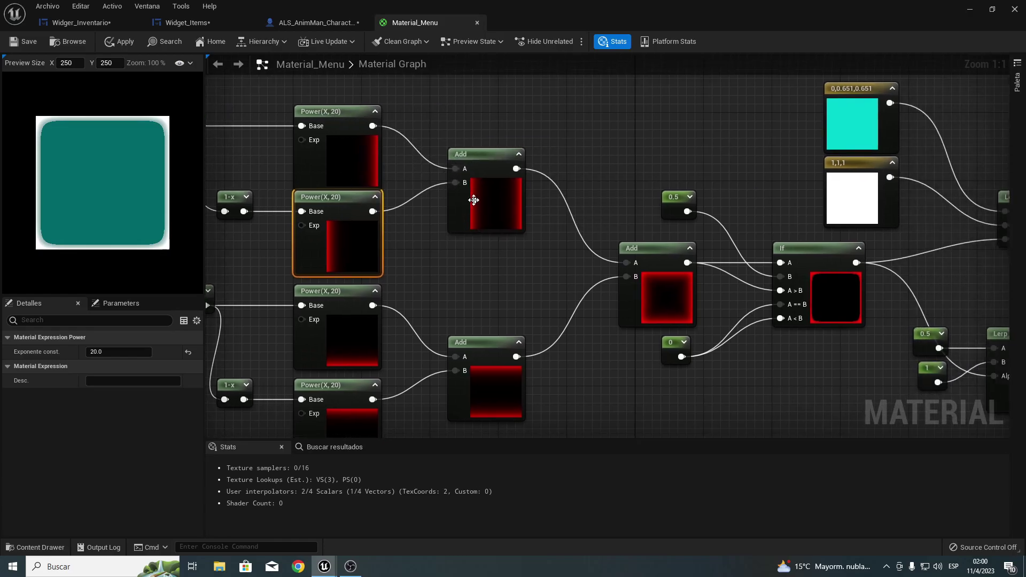
{"action": "mouse_move", "coordinate": [336, 197]}
{"action": "left_mouse_down"}
{"action": "mouse_move", "coordinate": [439, 146]}
{"action": "mouse_move", "coordinate": [428, 115]}
{"action": "mouse_move", "coordinate": [330, 123]}
{"action": "left_mouse_up"}
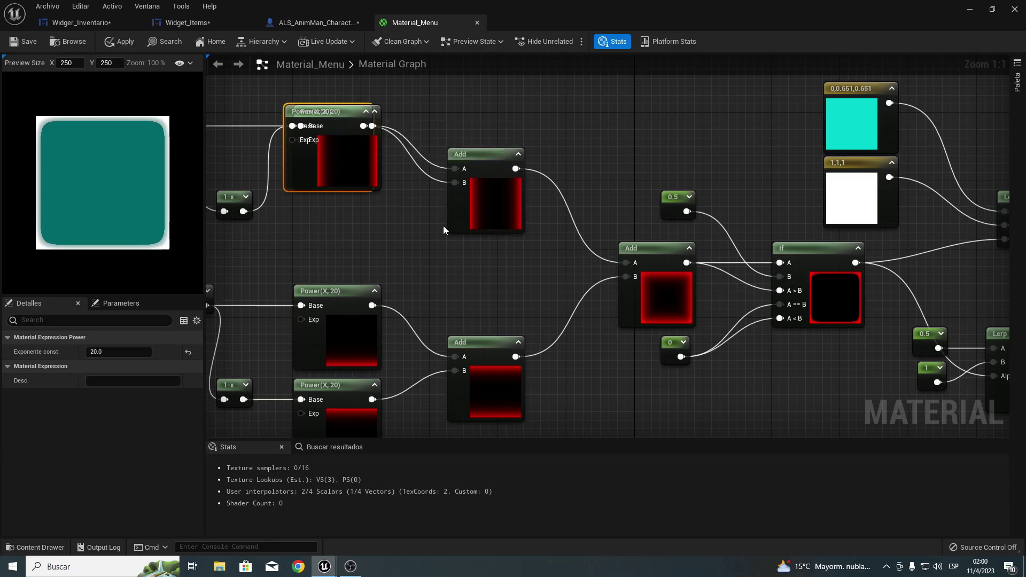
{"action": "left_click_drag", "start_coordinate": [297, 160], "coordinate": [296, 245]}
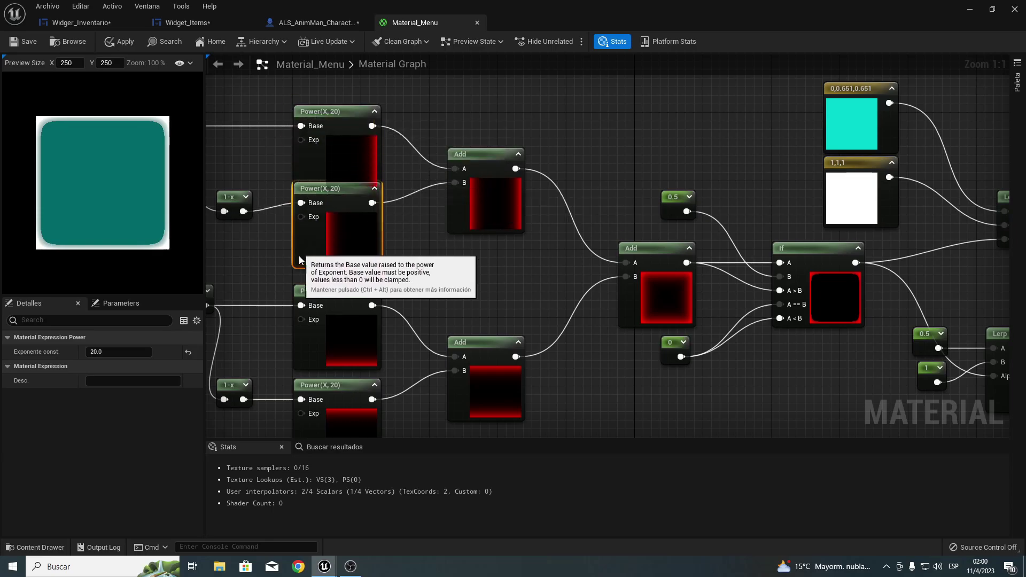
Line up the lower 1-x node and move the Mask(G) node slightly lower.
{"action": "left_click", "coordinate": [471, 156]}
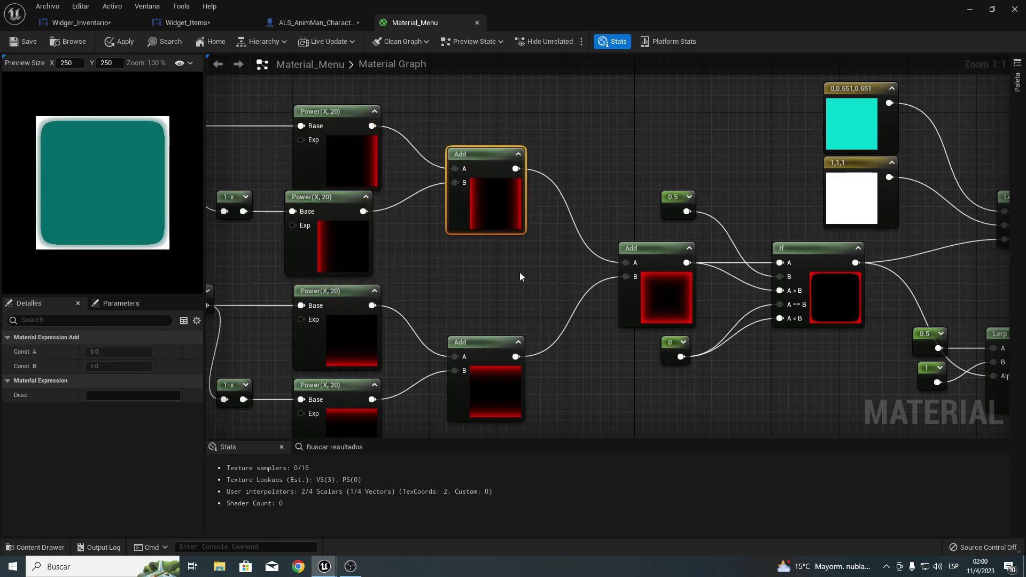
{"action": "right_click_drag", "start_coordinate": [519, 271], "coordinate": [395, 246]}
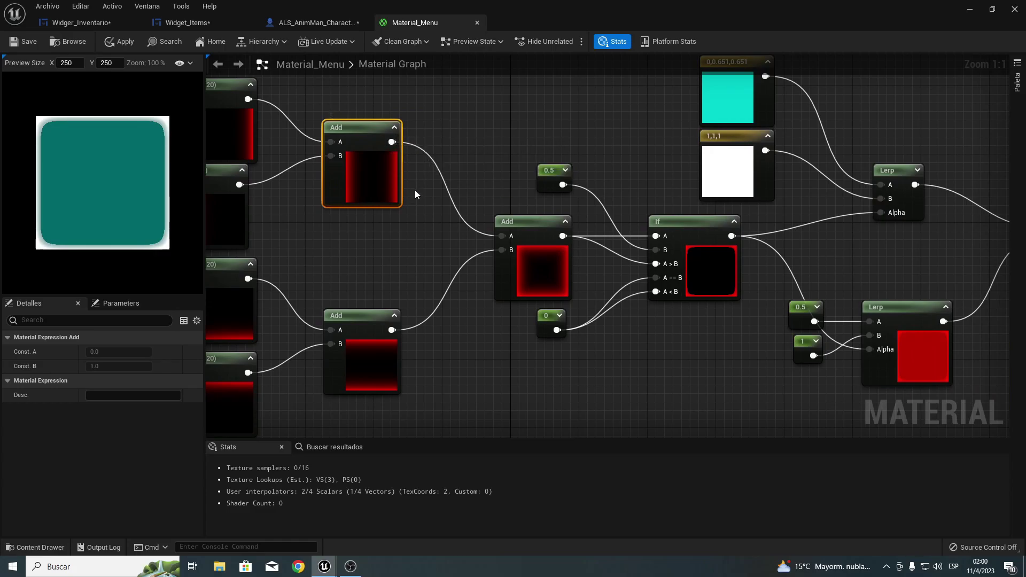
{"action": "mouse_move", "coordinate": [415, 190]}
{"action": "right_mouse_down"}
{"action": "mouse_move", "coordinate": [436, 184]}
{"action": "mouse_move", "coordinate": [427, 198]}
{"action": "right_mouse_up"}
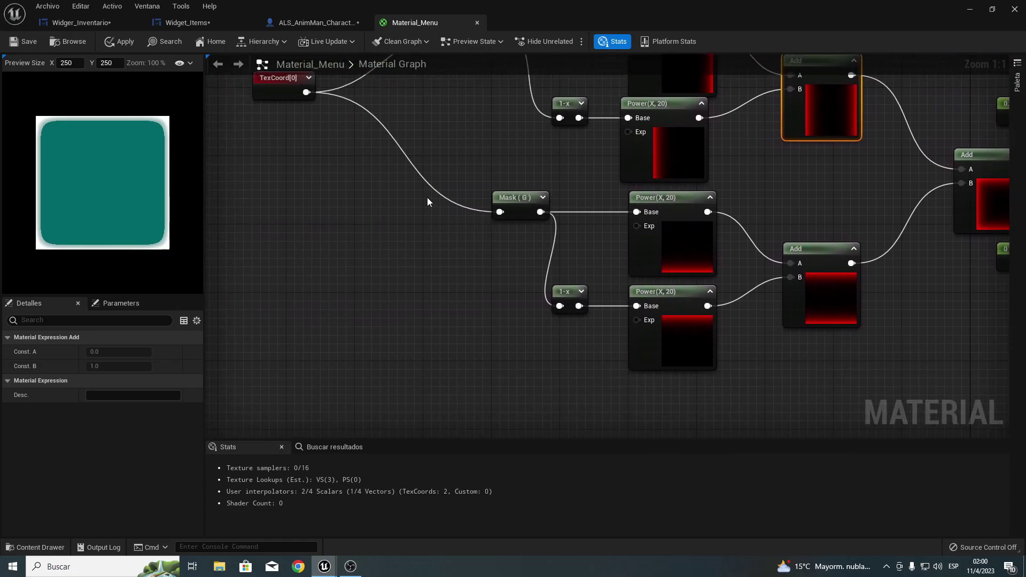
{"action": "right_click_drag", "start_coordinate": [327, 216], "coordinate": [286, 267]}
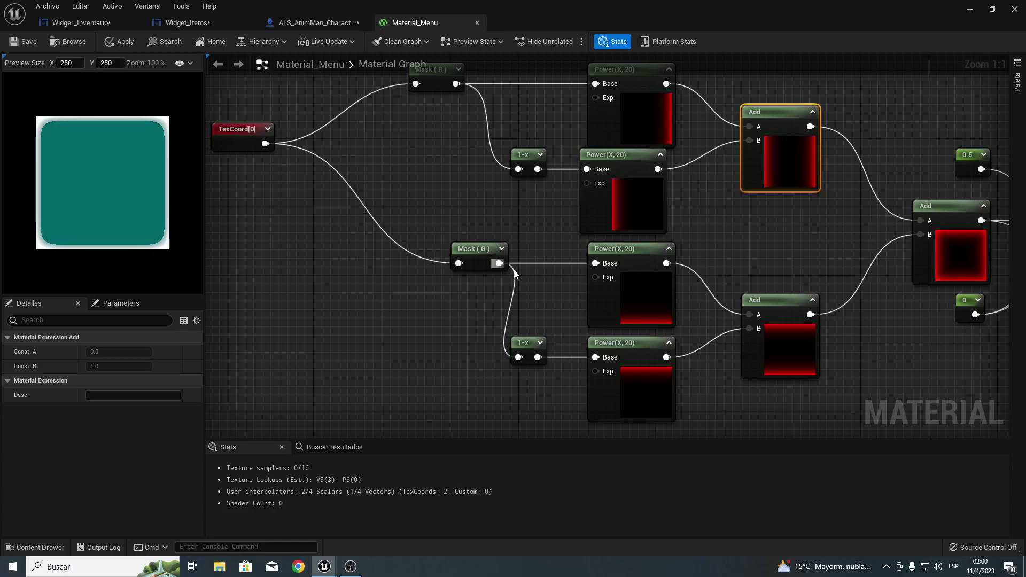
{"action": "left_click", "coordinate": [473, 251]}
{"action": "right_click_drag", "start_coordinate": [472, 251], "coordinate": [416, 257]}
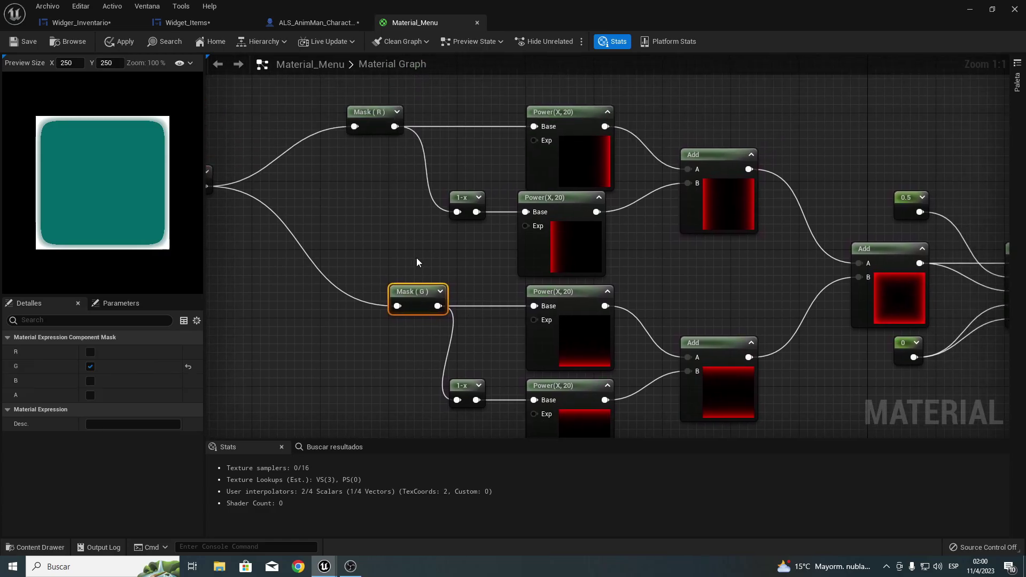
{"action": "right_click_drag", "start_coordinate": [369, 291], "coordinate": [440, 264]}
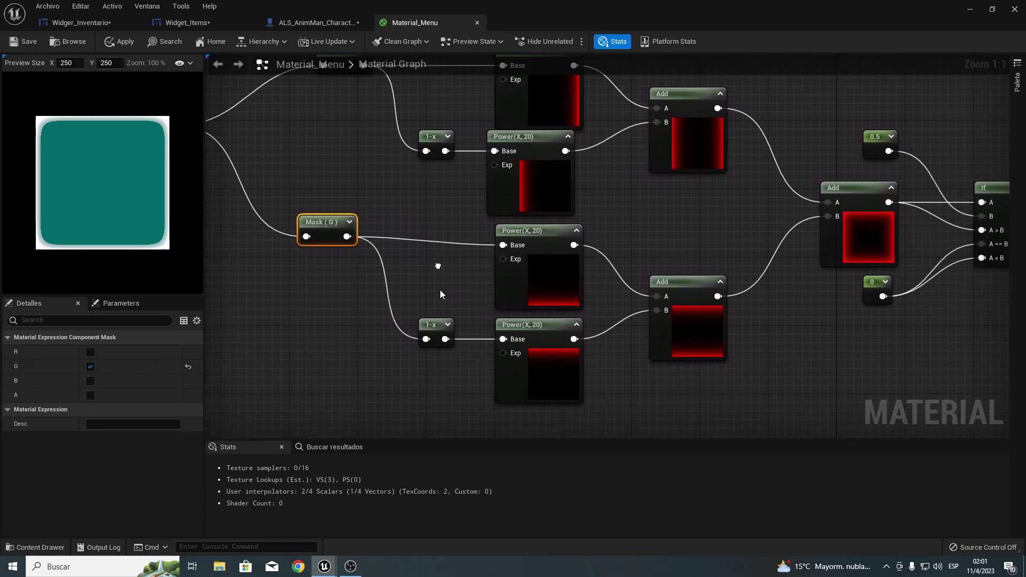
{"action": "left_click_drag", "start_coordinate": [440, 324], "coordinate": [422, 324]}
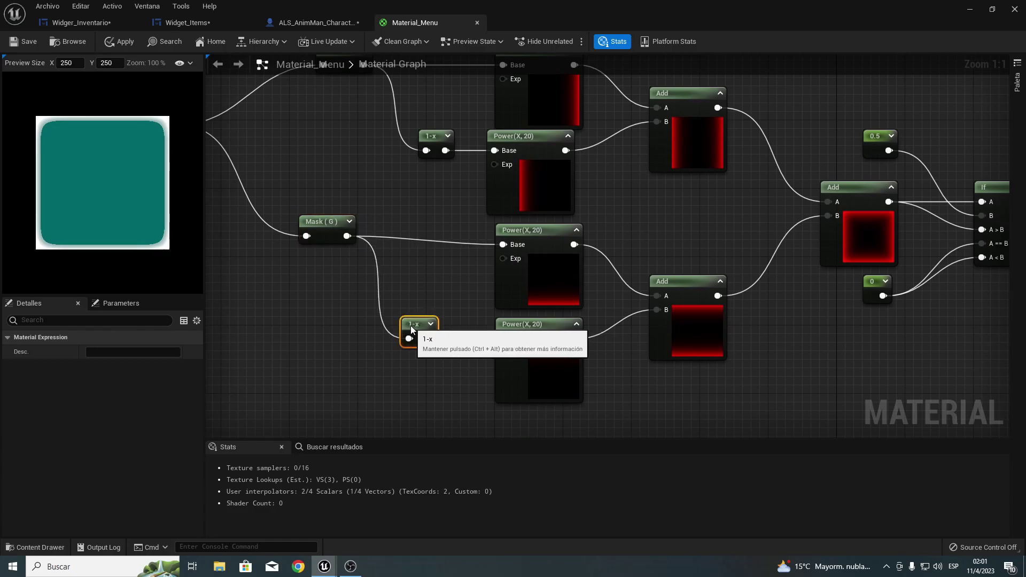
{"action": "right_click_drag", "start_coordinate": [422, 325], "coordinate": [310, 306]}
{"action": "left_click_drag", "start_coordinate": [227, 204], "coordinate": [226, 212]}
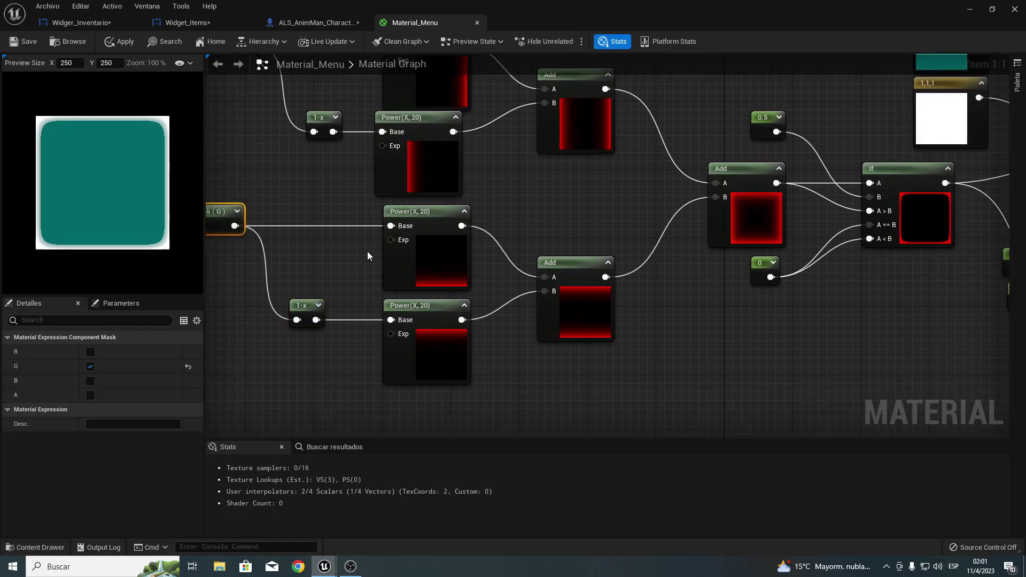
Place the lower Power node below the middle one and align the lower Add node.
{"action": "left_click", "coordinate": [427, 323]}
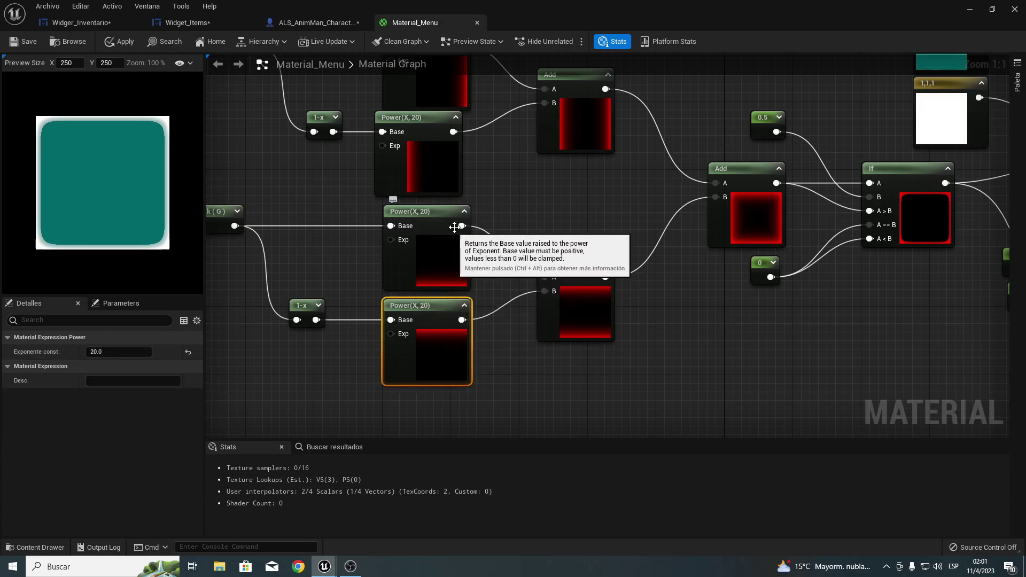
{"action": "right_click_drag", "start_coordinate": [548, 262], "coordinate": [455, 333]}
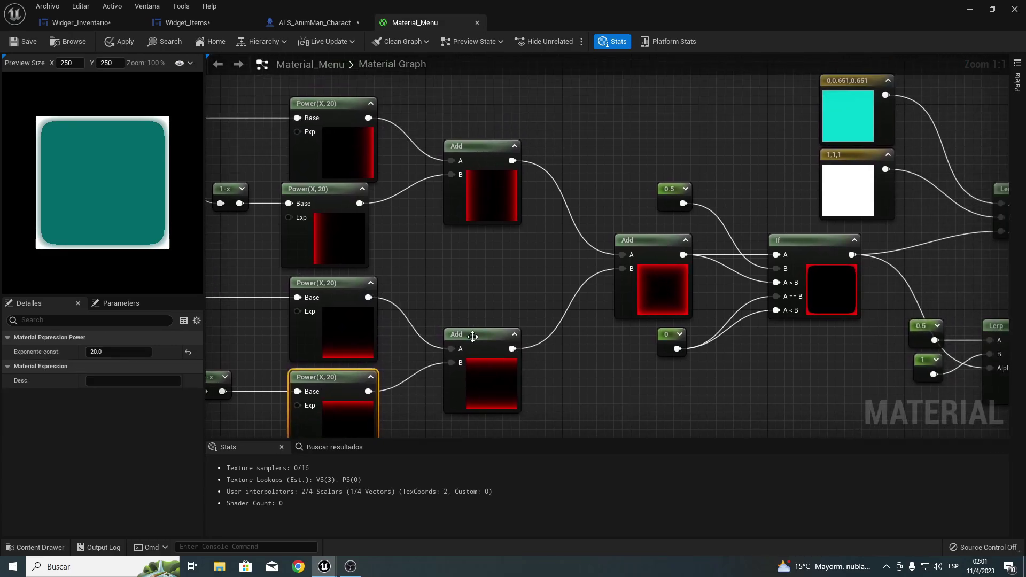
{"action": "right_click_drag", "start_coordinate": [384, 347], "coordinate": [409, 292]}
{"action": "left_click_drag", "start_coordinate": [360, 340], "coordinate": [364, 254]}
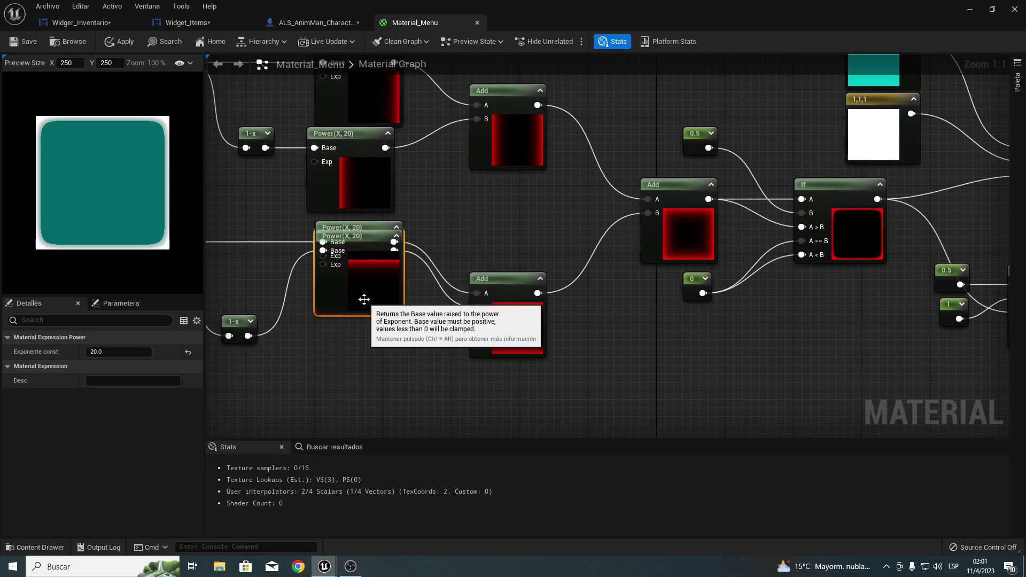
{"action": "left_click_drag", "start_coordinate": [364, 299], "coordinate": [363, 380]}
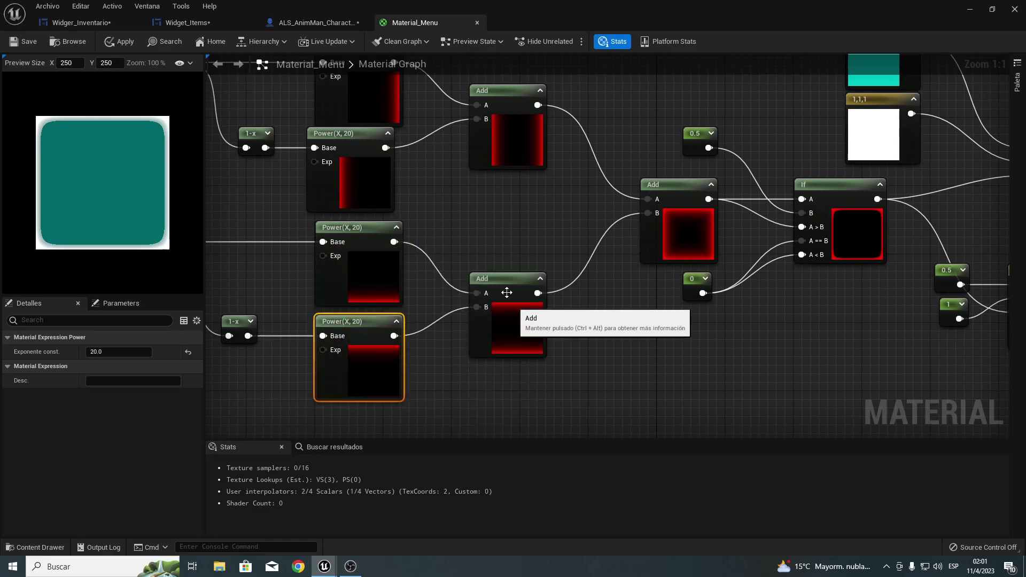
{"action": "left_click_drag", "start_coordinate": [506, 293], "coordinate": [497, 301]}
{"action": "right_click_drag", "start_coordinate": [601, 245], "coordinate": [511, 301]}
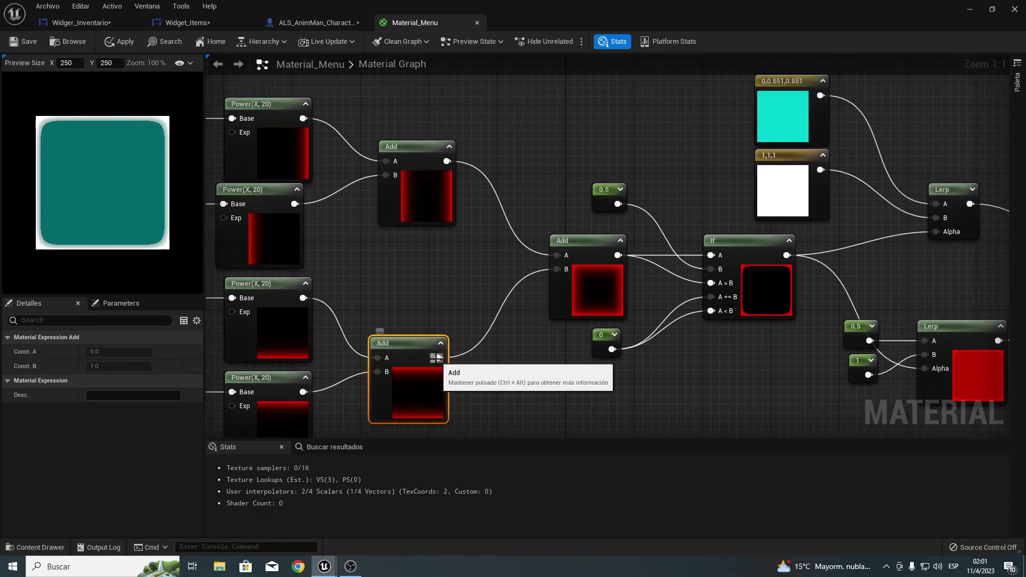
Toggle the previews of the top Add and top Power nodes off and back on.
{"action": "left_click", "coordinate": [585, 250]}
{"action": "right_click_drag", "start_coordinate": [575, 313], "coordinate": [415, 312]}
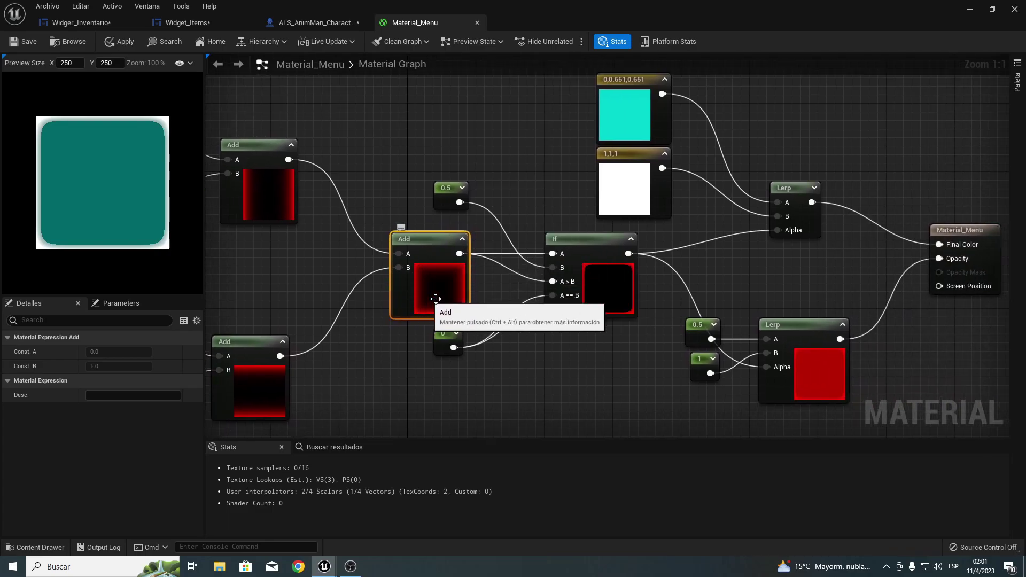
{"action": "mouse_move", "coordinate": [374, 190]}
{"action": "right_mouse_down"}
{"action": "mouse_move", "coordinate": [626, 249]}
{"action": "mouse_move", "coordinate": [511, 177]}
{"action": "right_mouse_up"}
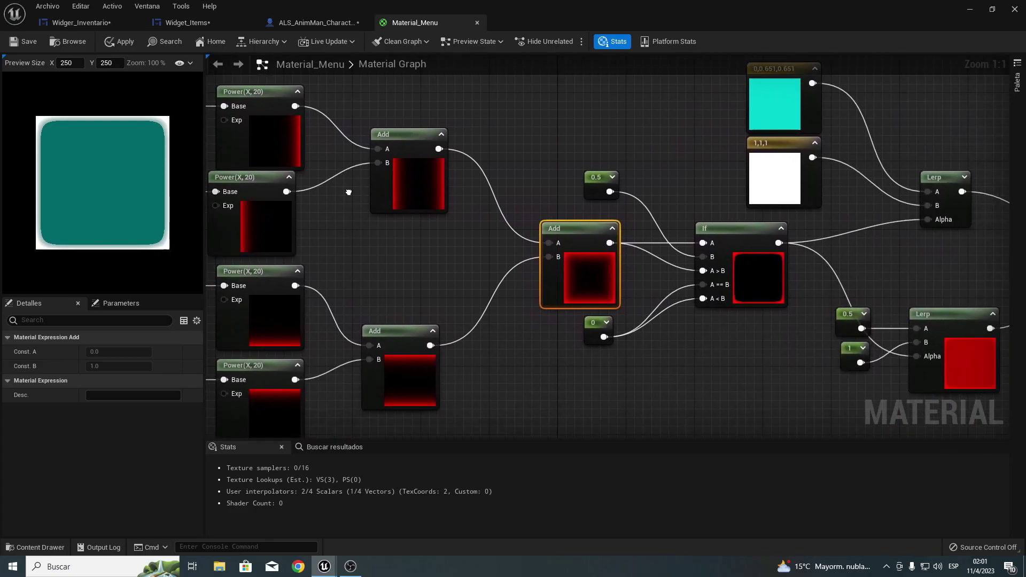
{"action": "left_click", "coordinate": [428, 132]}
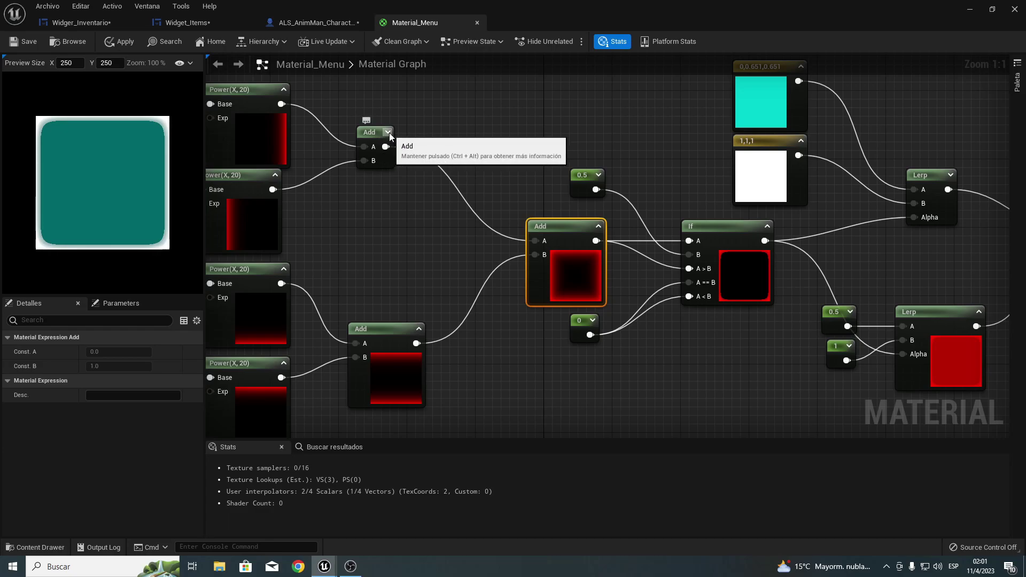
{"action": "left_click", "coordinate": [388, 133]}
{"action": "right_click_drag", "start_coordinate": [386, 132], "coordinate": [503, 178]}
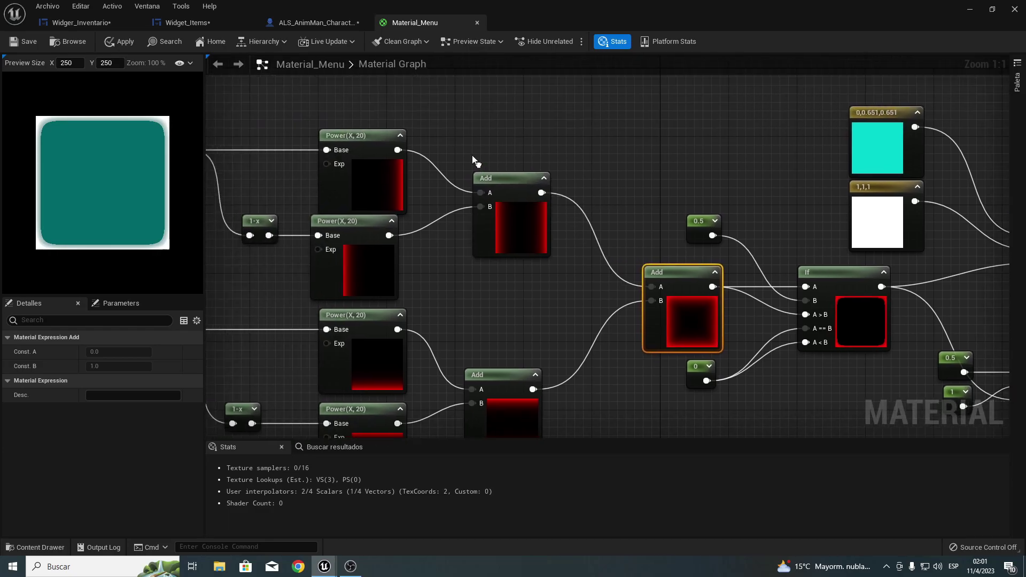
{"action": "left_click", "coordinate": [378, 136]}
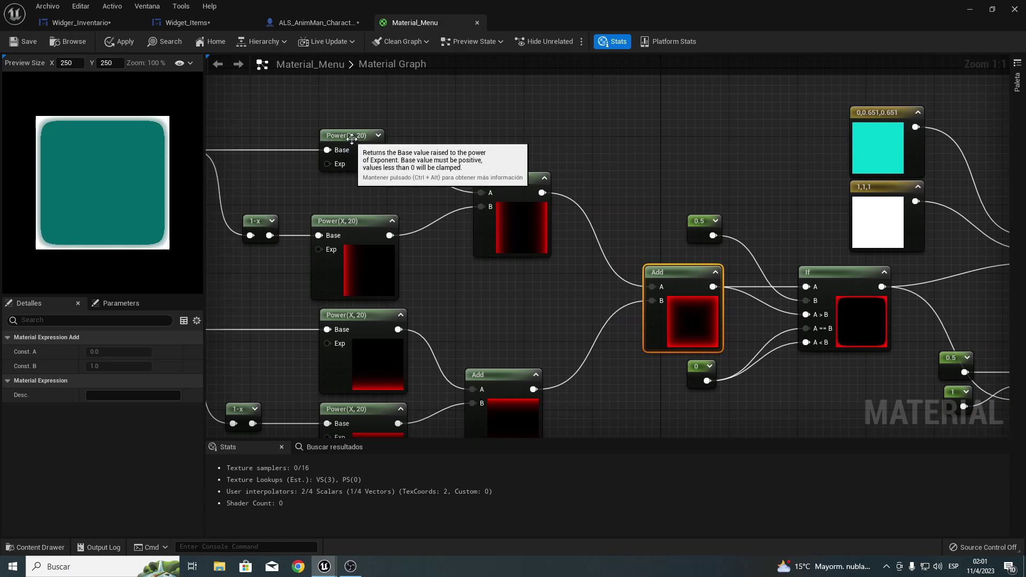
{"action": "left_click", "coordinate": [378, 135]}
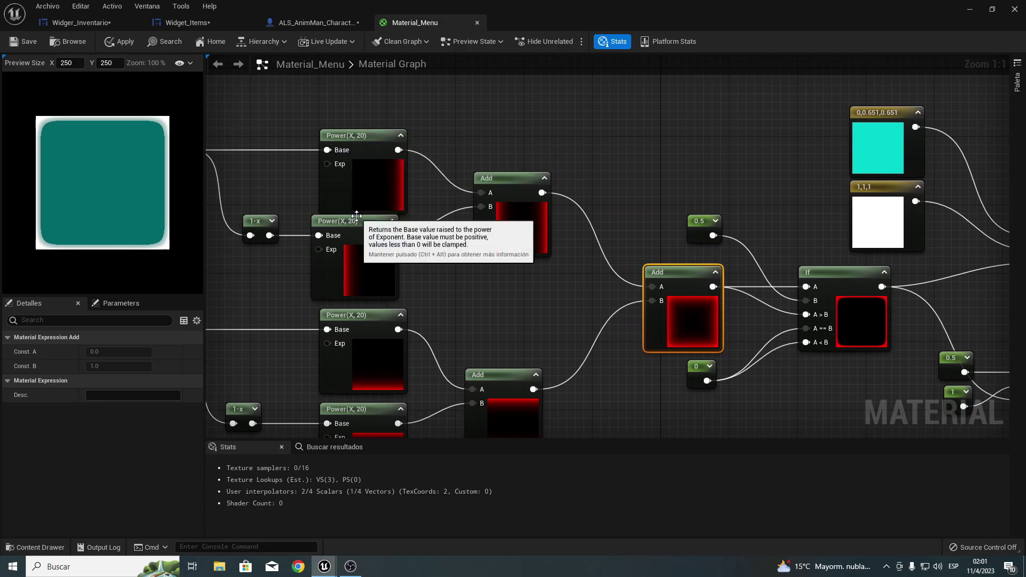
Nudge the middle Power node into line, then select the middle Add and If nodes.
{"action": "left_click_drag", "start_coordinate": [358, 226], "coordinate": [366, 226]}
{"action": "right_click_drag", "start_coordinate": [502, 276], "coordinate": [304, 244]}
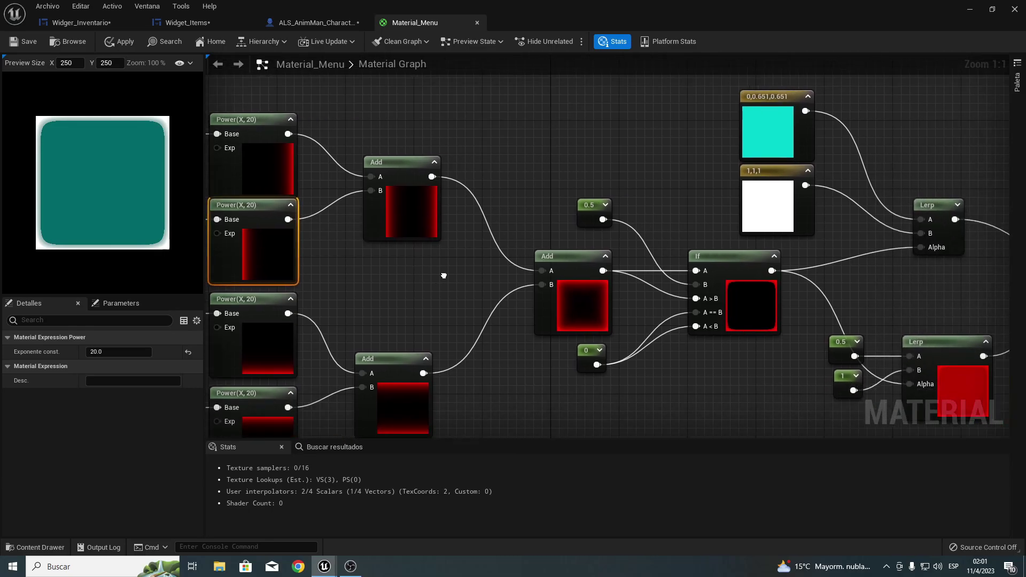
{"action": "left_click", "coordinate": [523, 248]}
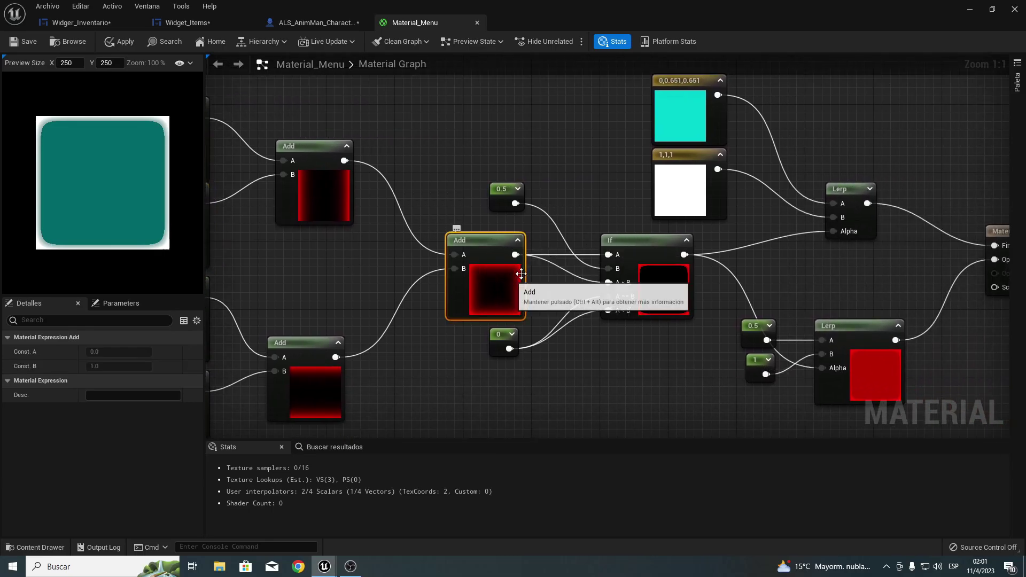
{"action": "right_click_drag", "start_coordinate": [635, 252], "coordinate": [533, 253]}
{"action": "left_click", "coordinate": [533, 253]}
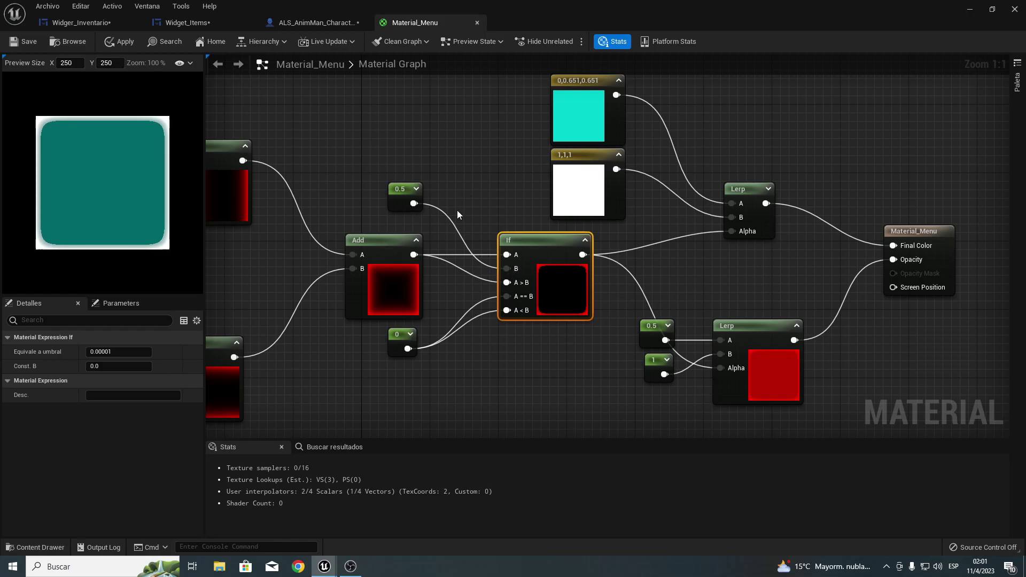
{"action": "left_click", "coordinate": [444, 141]}
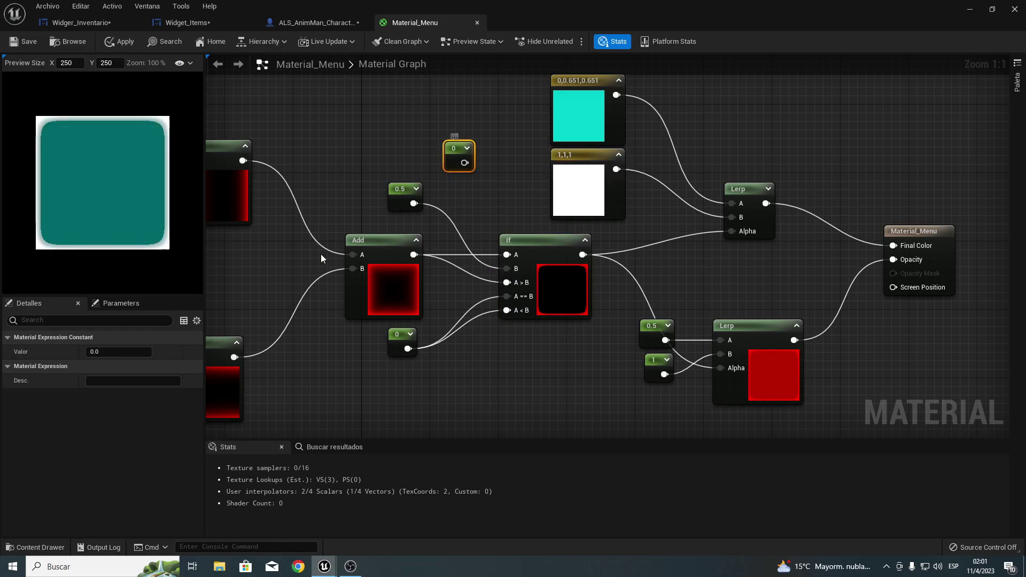
{"action": "left_click", "coordinate": [133, 348]}
{"action": "type", "text": "0.5"}
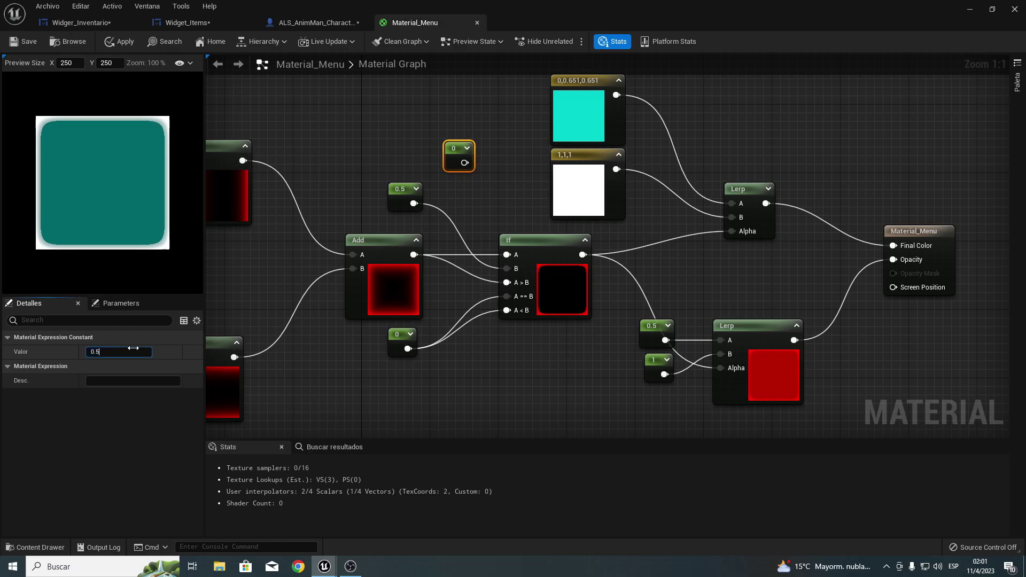
{"action": "key", "text": "Return"}
{"action": "left_click_drag", "start_coordinate": [342, 184], "coordinate": [402, 220]}
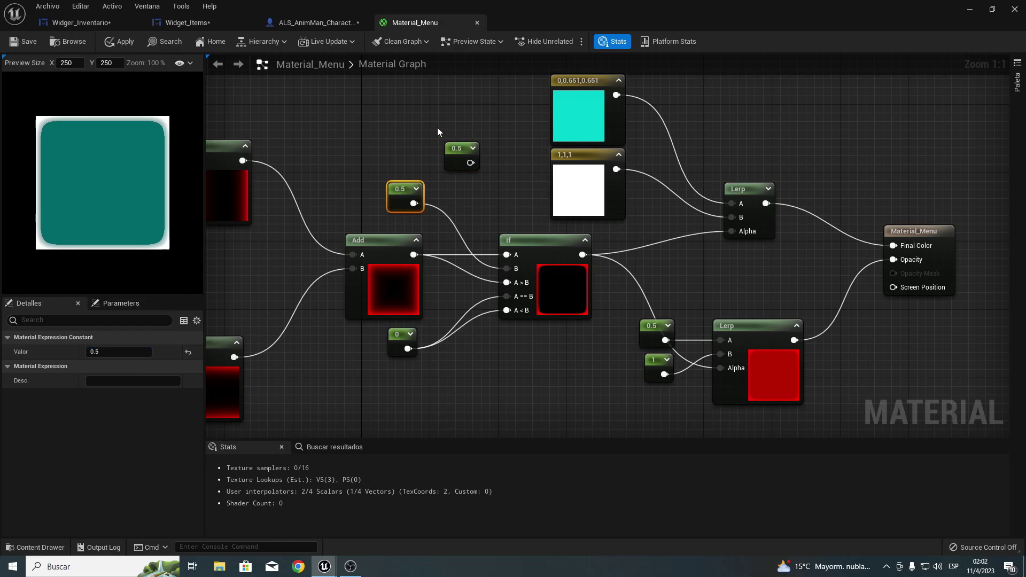
{"action": "left_click", "coordinate": [459, 150]}
{"action": "key", "text": "Delete"}
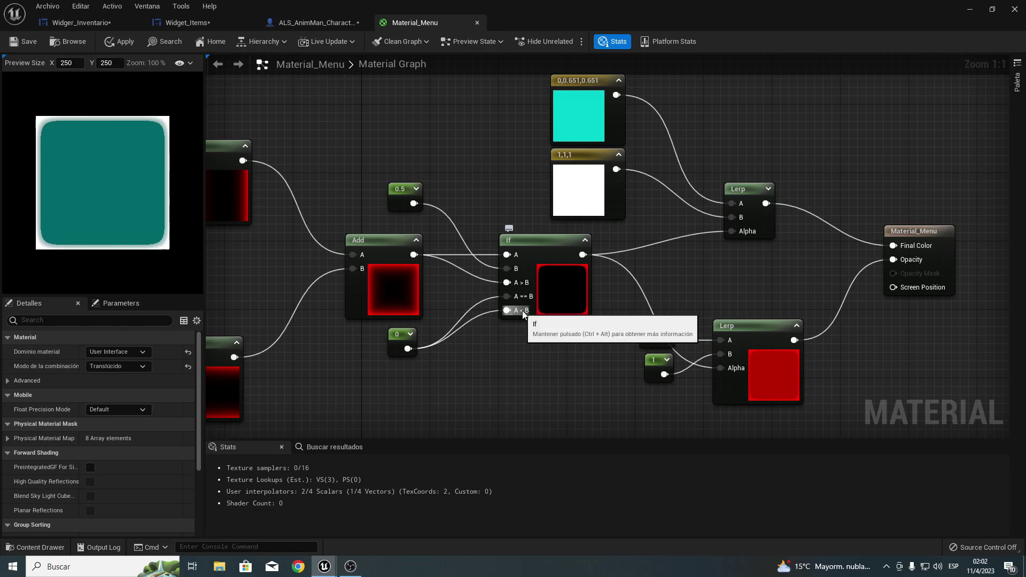
{"action": "right_click_drag", "start_coordinate": [574, 341], "coordinate": [459, 320]}
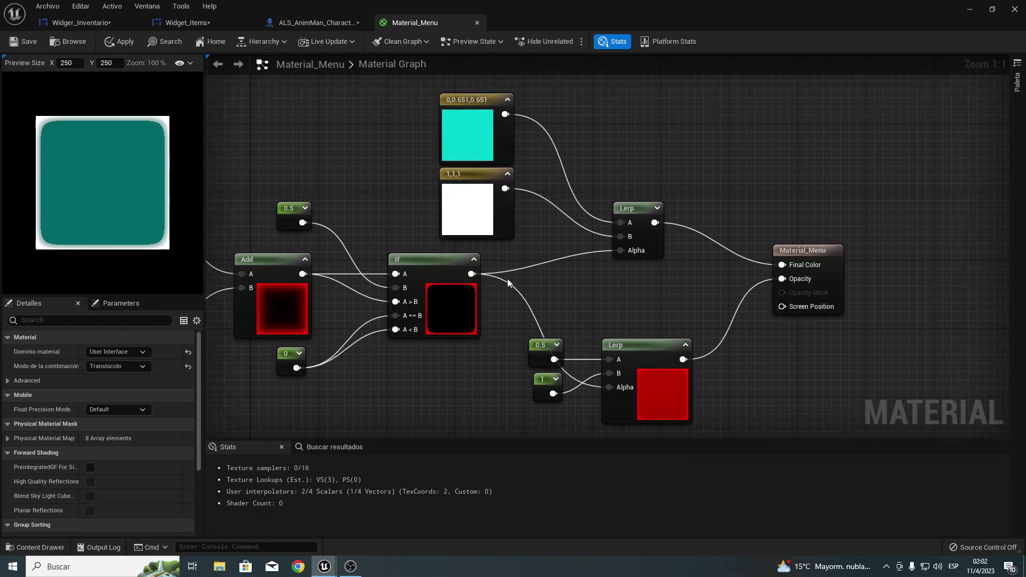
{"action": "right_click_drag", "start_coordinate": [508, 278], "coordinate": [380, 272]}
{"action": "right_click_drag", "start_coordinate": [479, 155], "coordinate": [483, 293]}
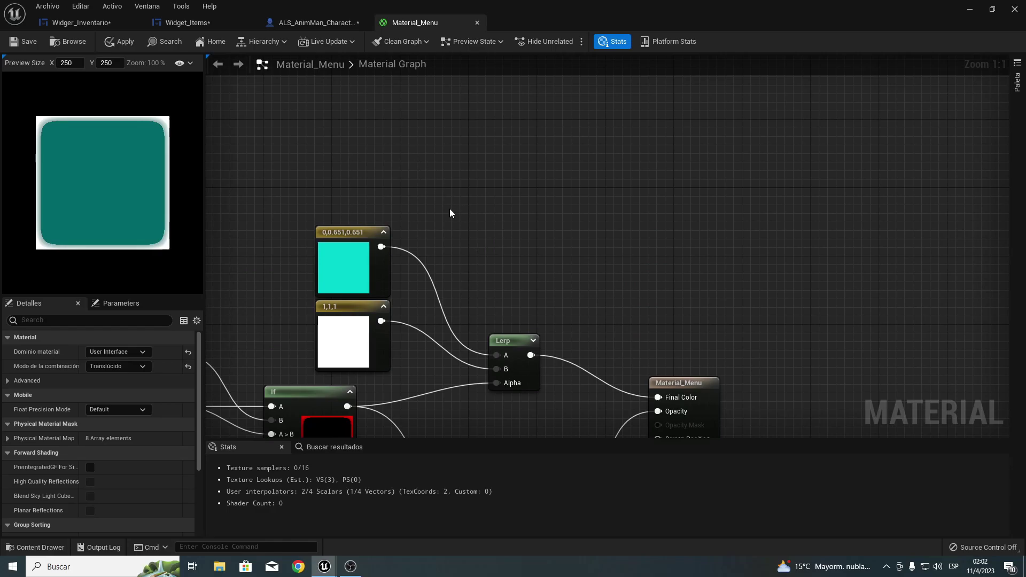
Add a new Constant3Vector above the teal one and try a colour in its picker.
{"action": "key", "text": "3"}
{"action": "left_click", "coordinate": [429, 153]}
{"action": "mouse_move", "coordinate": [465, 179]}
{"action": "left_mouse_down"}
{"action": "mouse_move", "coordinate": [358, 148]}
{"action": "mouse_move", "coordinate": [367, 136]}
{"action": "left_mouse_up"}
{"action": "double_click", "coordinate": [367, 137]}
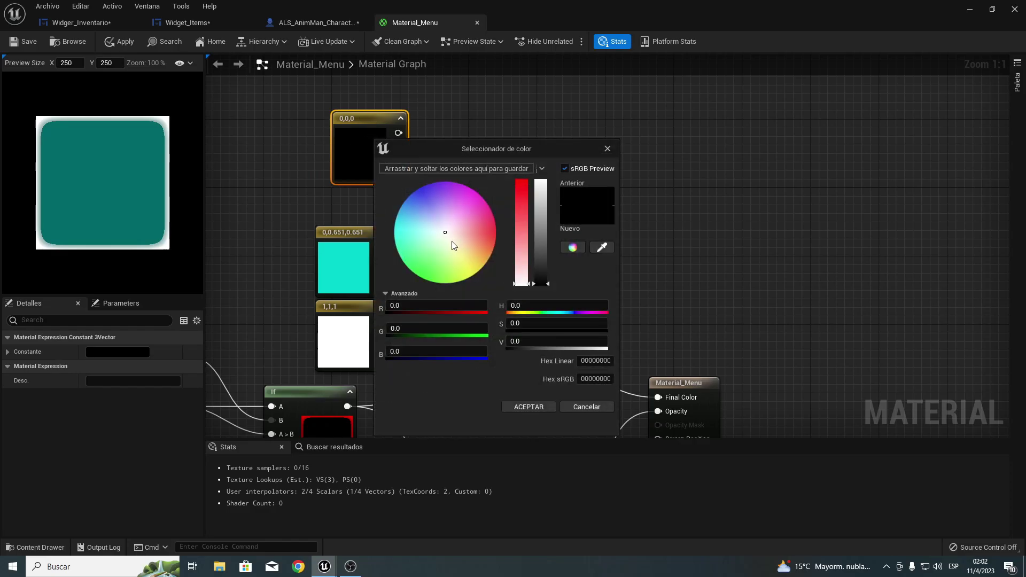
{"action": "left_click", "coordinate": [445, 222]}
{"action": "left_click", "coordinate": [607, 149]}
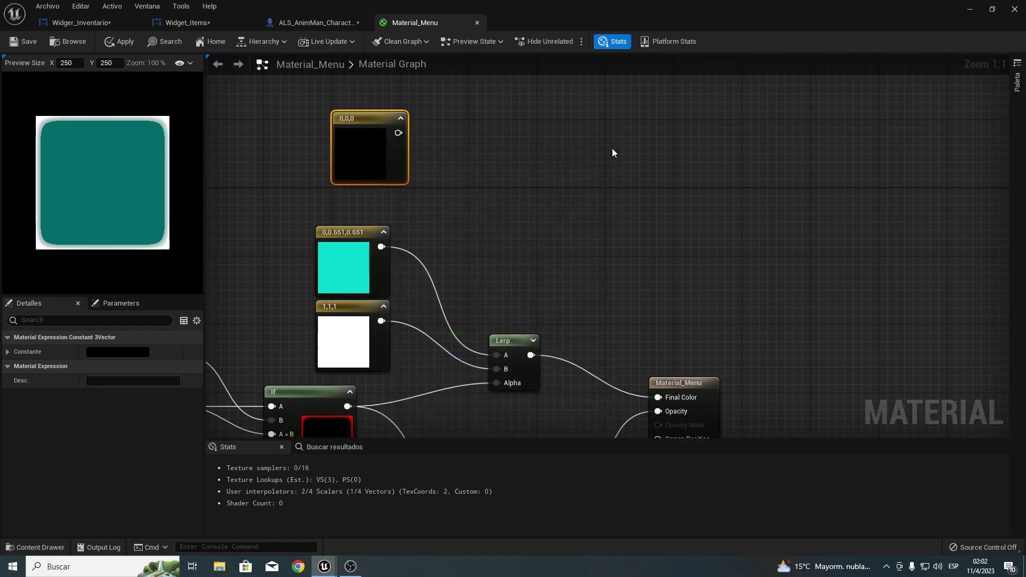
Delete the black 0,0,0 constant and move the Lerp up beside the teal and white constants.
{"action": "left_click_drag", "start_coordinate": [256, 101], "coordinate": [470, 159]}
{"action": "key", "text": "Delete"}
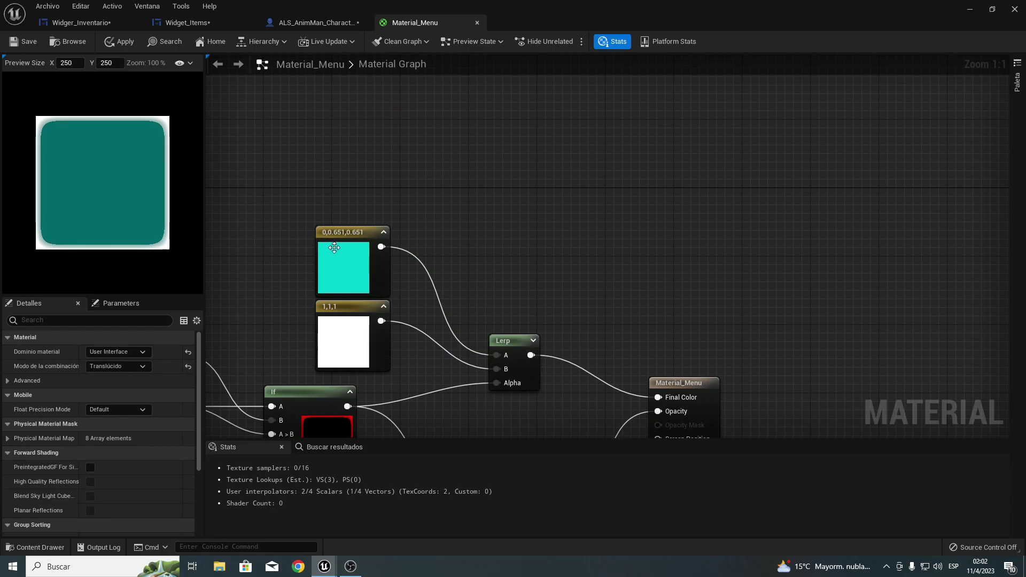
{"action": "left_click", "coordinate": [345, 259]}
{"action": "right_click_drag", "start_coordinate": [489, 270], "coordinate": [442, 172]}
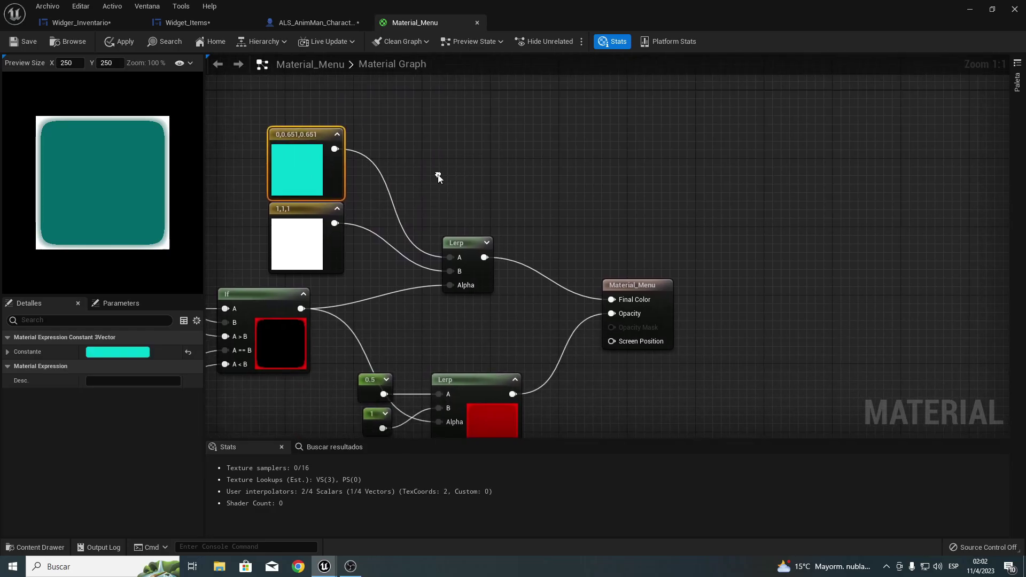
{"action": "left_click", "coordinate": [281, 234]}
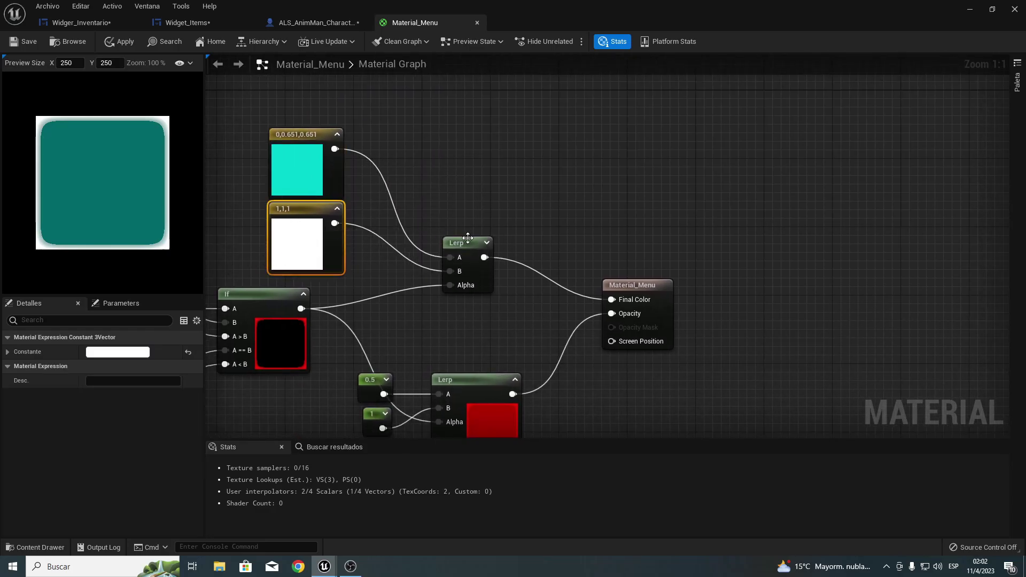
{"action": "left_click_drag", "start_coordinate": [468, 238], "coordinate": [464, 161]}
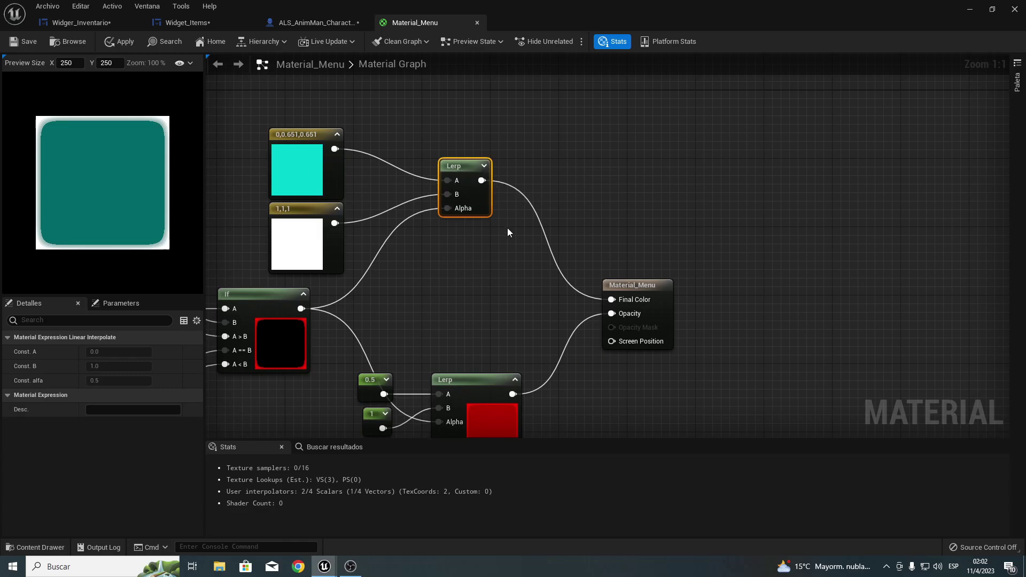
Paste a duplicate of the Lerp, delete it, and reselect the original Lerp.
{"action": "key", "text": "ctrl+c"}
{"action": "key", "text": "ctrl+v"}
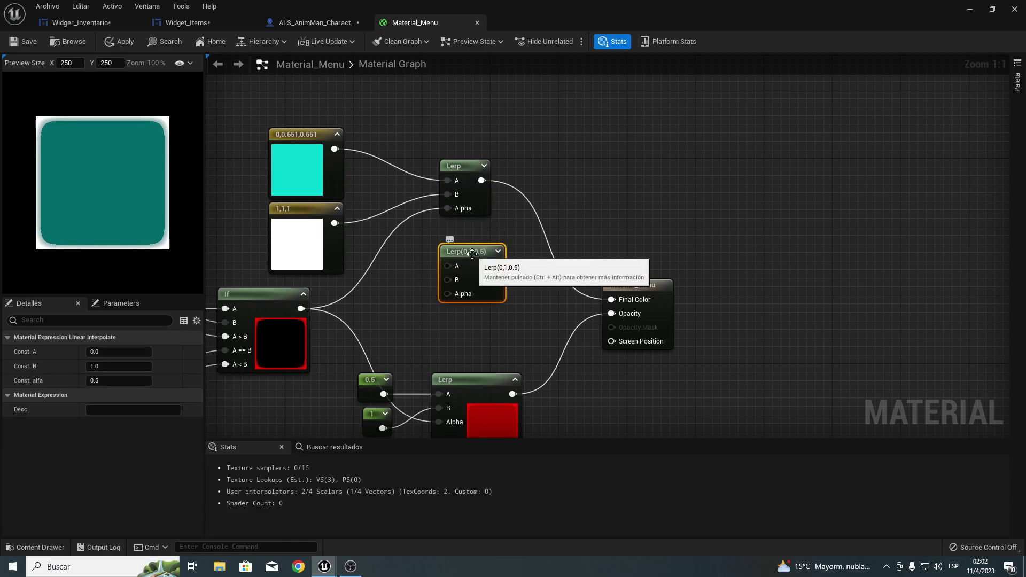
{"action": "key", "text": "Delete"}
{"action": "left_click", "coordinate": [455, 166]}
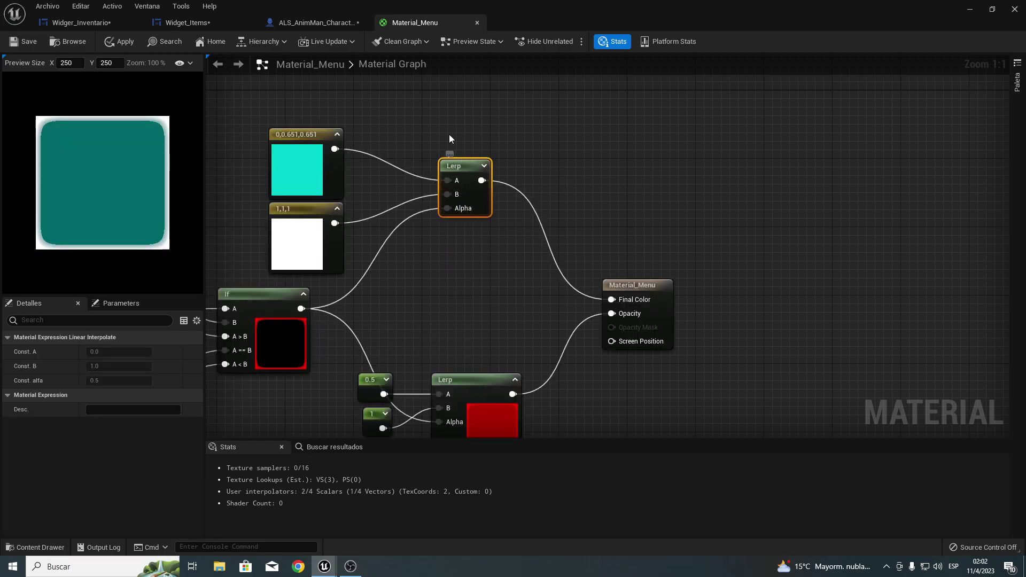
Add a new Lerp node and two constants, setting the first constant to 0.5.
{"action": "left_click_drag", "start_coordinate": [253, 126], "coordinate": [525, 230]}
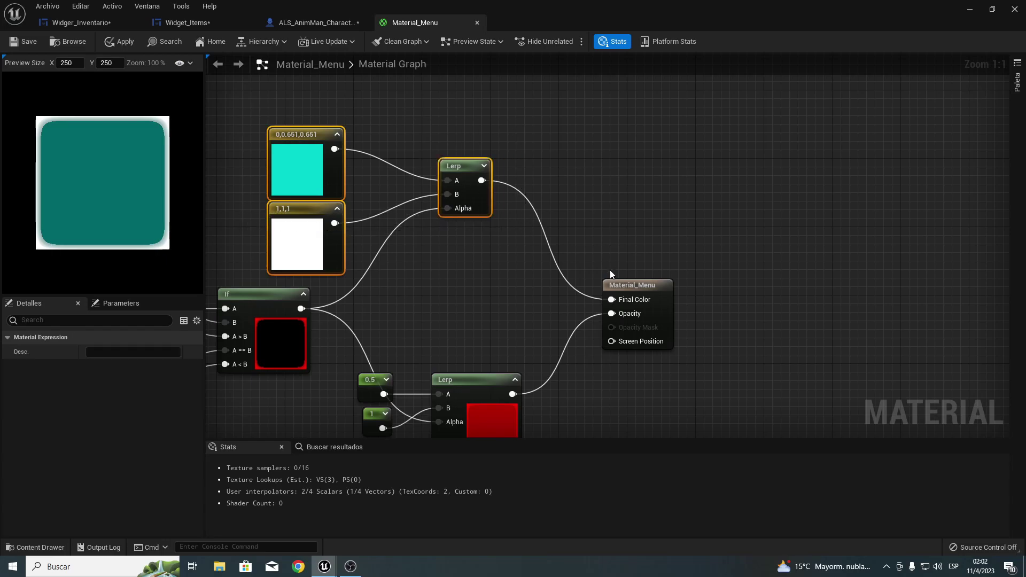
{"action": "right_click_drag", "start_coordinate": [579, 235], "coordinate": [649, 86]}
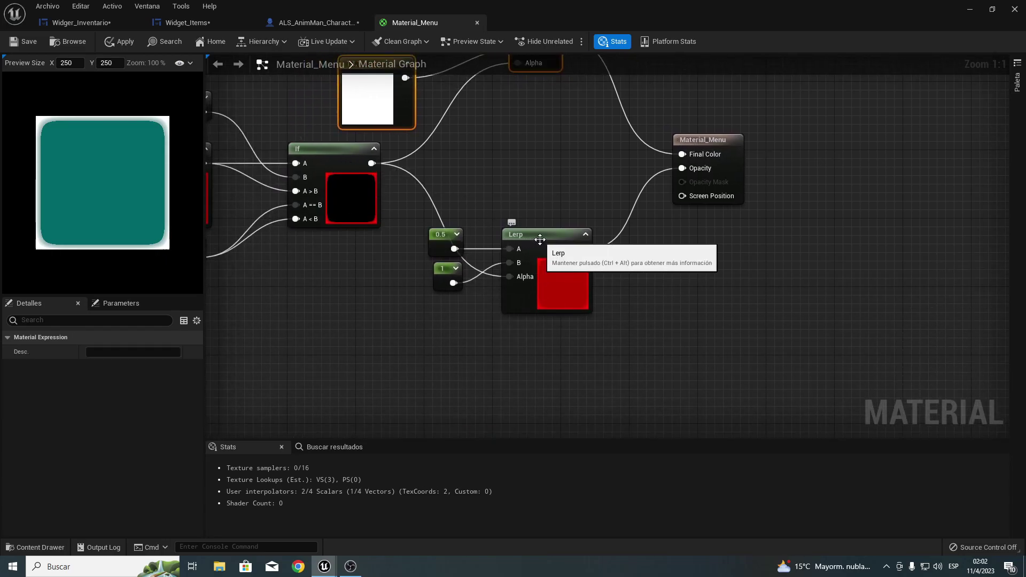
{"action": "left_click", "coordinate": [469, 347]}
{"action": "left_click_drag", "start_coordinate": [503, 350], "coordinate": [560, 345]}
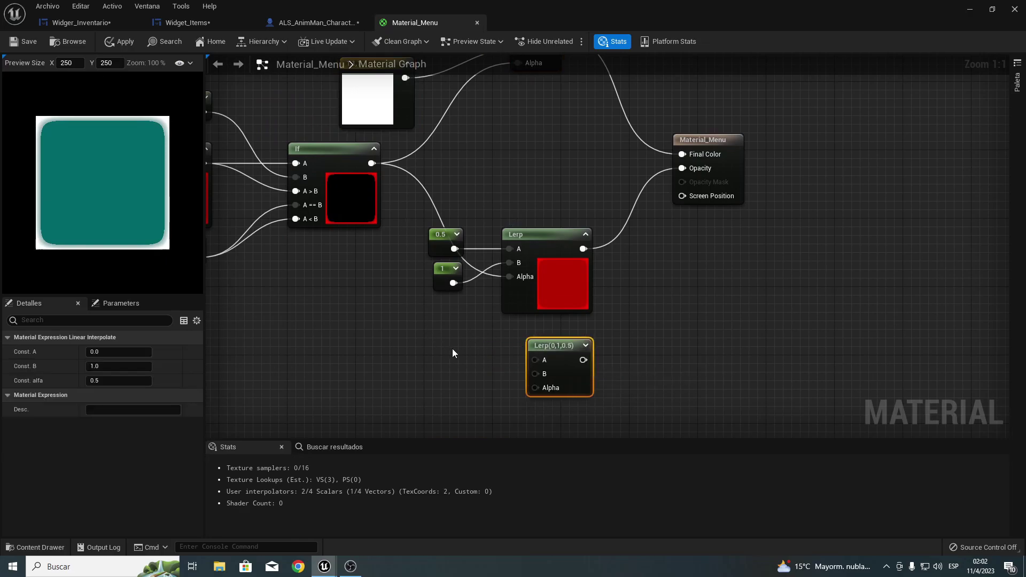
{"action": "left_click", "coordinate": [419, 347]}
{"action": "left_click", "coordinate": [432, 357]}
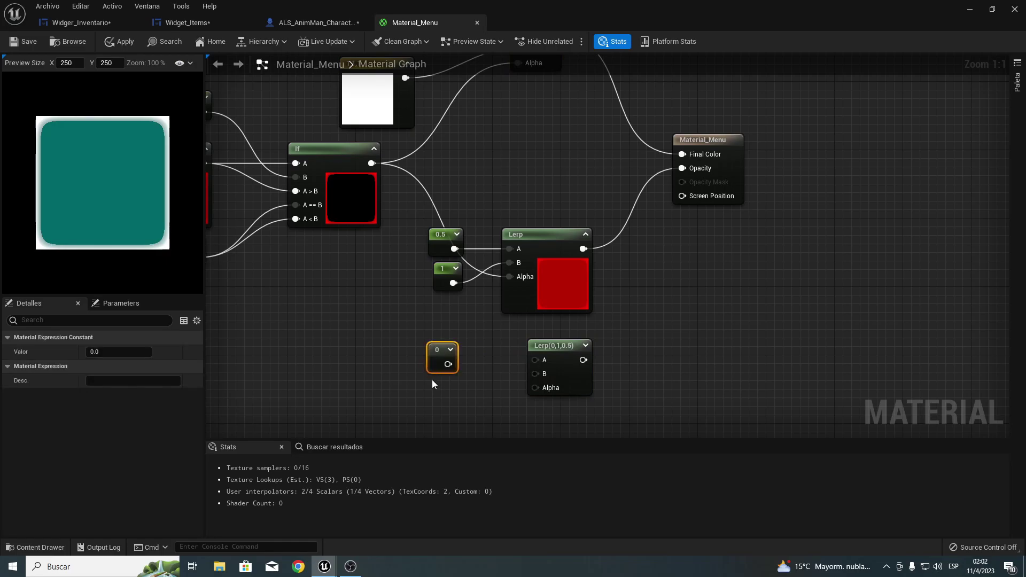
{"action": "left_click", "coordinate": [436, 410]}
{"action": "left_click", "coordinate": [439, 350]}
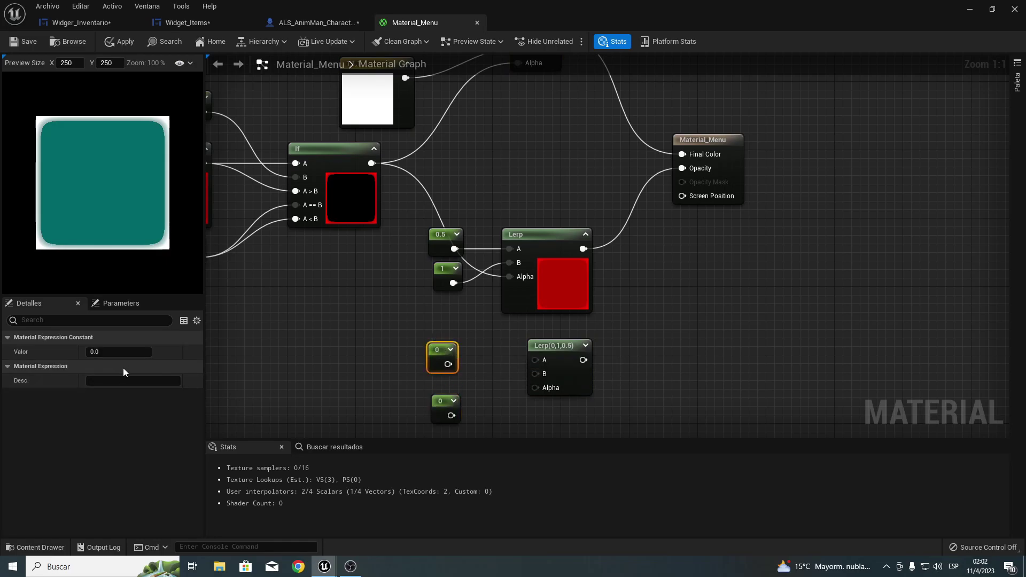
{"action": "left_click", "coordinate": [125, 352]}
{"action": "type", "text": "5"}
{"action": "key", "text": "Return"}
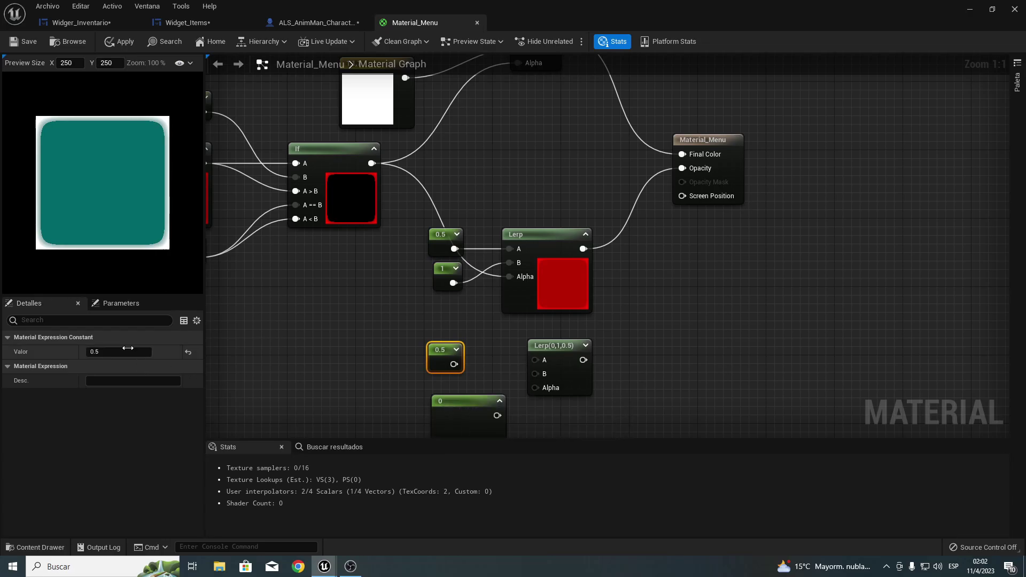
Set the second constant to 1 and wire the 0.5 and 1 constants into the Lerp's A and B inputs.
{"action": "left_click", "coordinate": [454, 401]}
{"action": "left_click", "coordinate": [119, 352]}
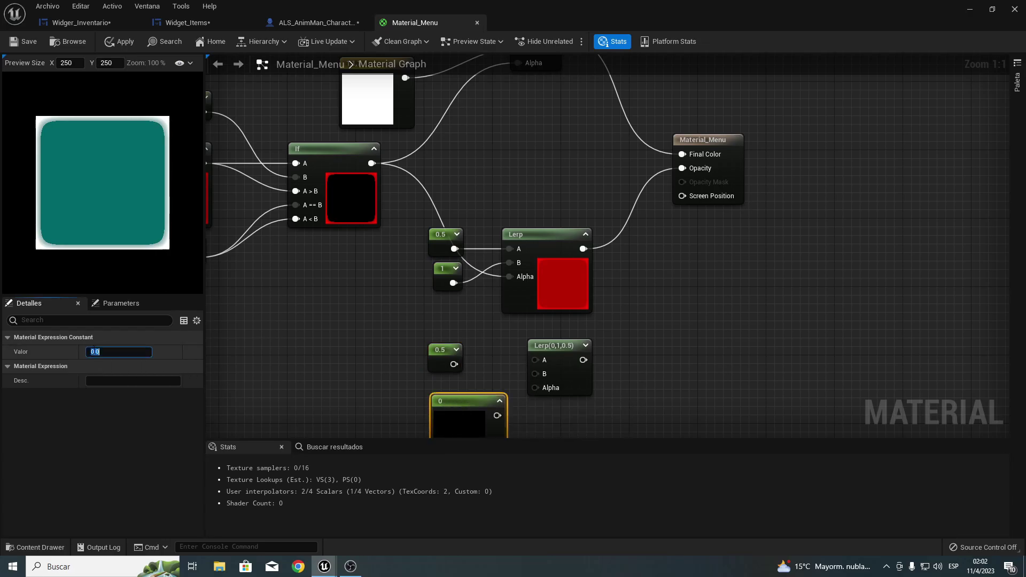
{"action": "type", "text": "1"}
{"action": "key", "text": "Return"}
{"action": "mouse_move", "coordinate": [428, 352]}
{"action": "right_mouse_down"}
{"action": "mouse_move", "coordinate": [371, 341]}
{"action": "mouse_move", "coordinate": [402, 373]}
{"action": "right_mouse_up"}
{"action": "left_click", "coordinate": [443, 388]}
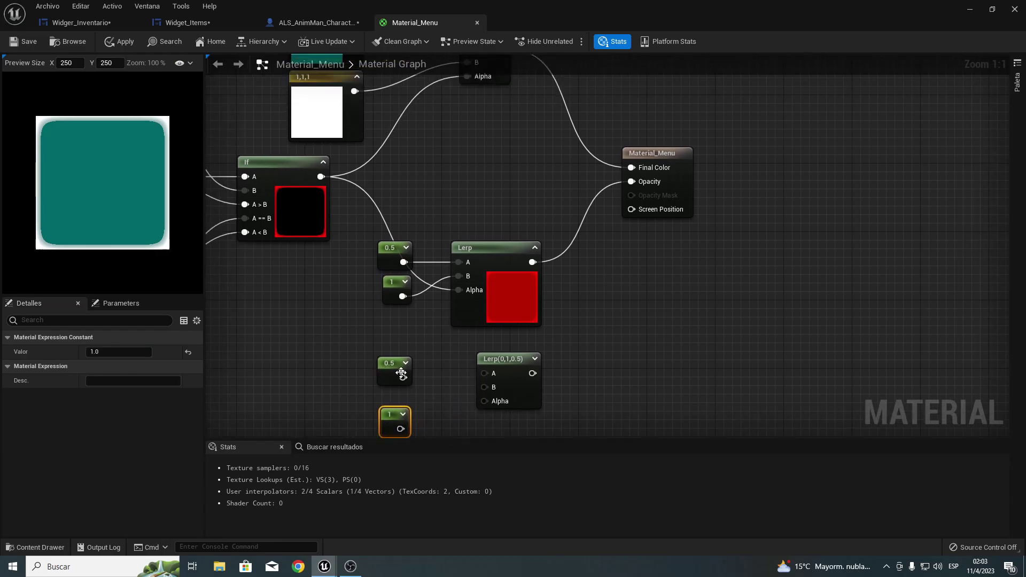
{"action": "mouse_move", "coordinate": [400, 429]}
{"action": "left_mouse_down"}
{"action": "mouse_move", "coordinate": [484, 387]}
{"action": "mouse_move", "coordinate": [403, 373]}
{"action": "left_mouse_up"}
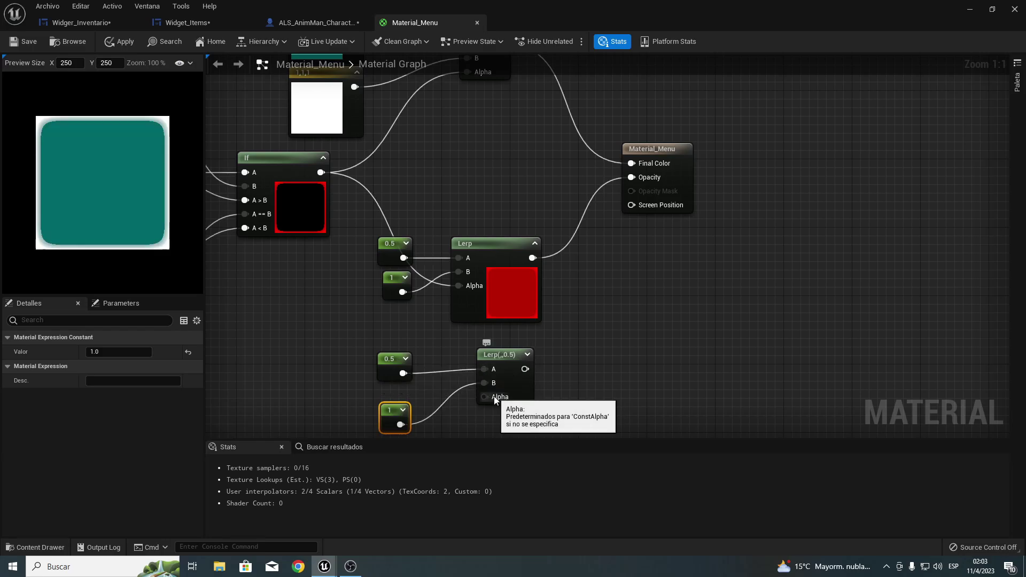
{"action": "mouse_move", "coordinate": [485, 396]}
{"action": "left_mouse_down"}
{"action": "mouse_move", "coordinate": [338, 204]}
{"action": "mouse_move", "coordinate": [296, 304]}
{"action": "left_mouse_up"}
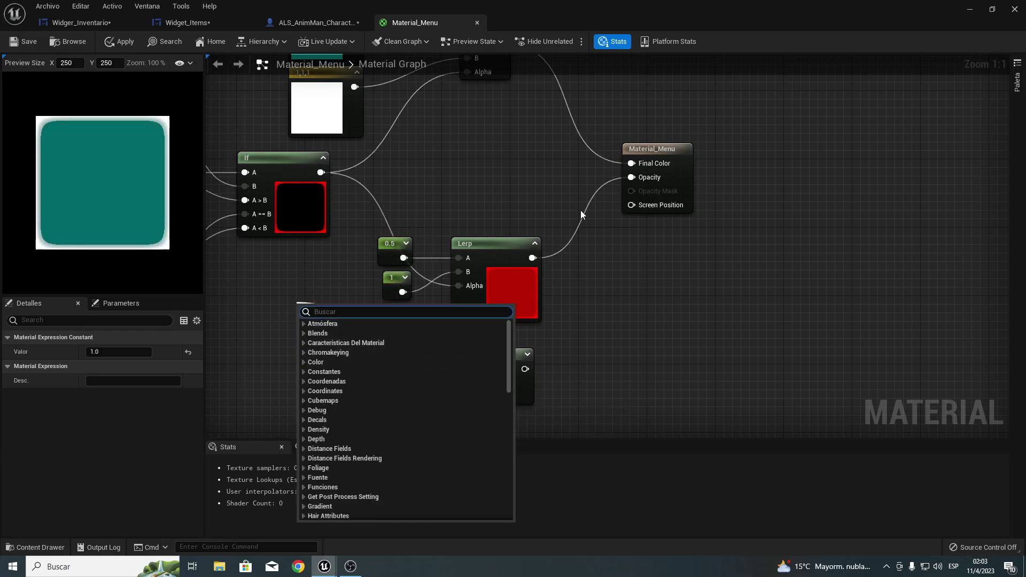
{"action": "left_click", "coordinate": [623, 239]}
Delete the new constants and Lerp, then apply and save Material_Menu.
{"action": "left_click_drag", "start_coordinate": [303, 377], "coordinate": [582, 408]}
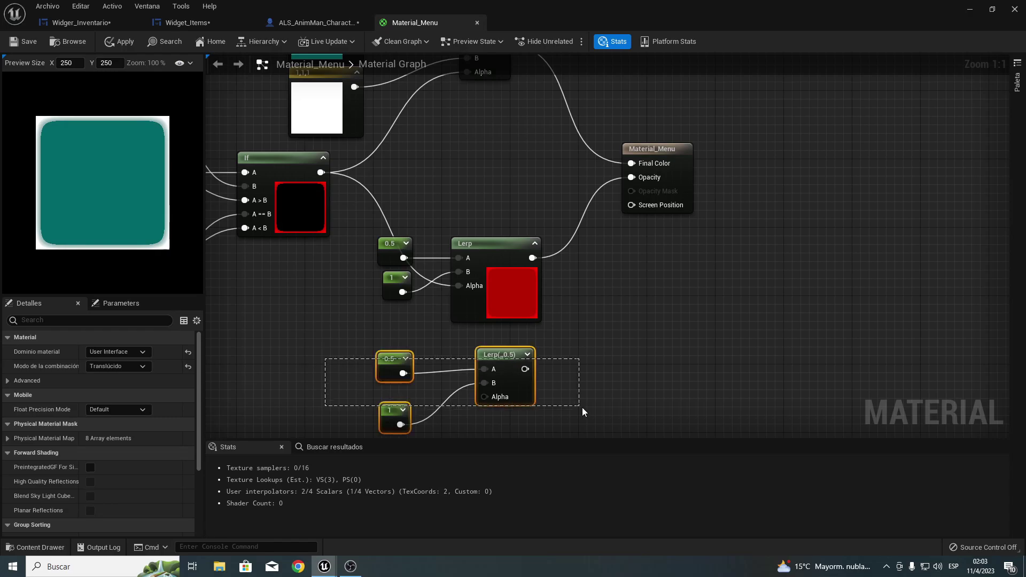
{"action": "key", "text": "Delete"}
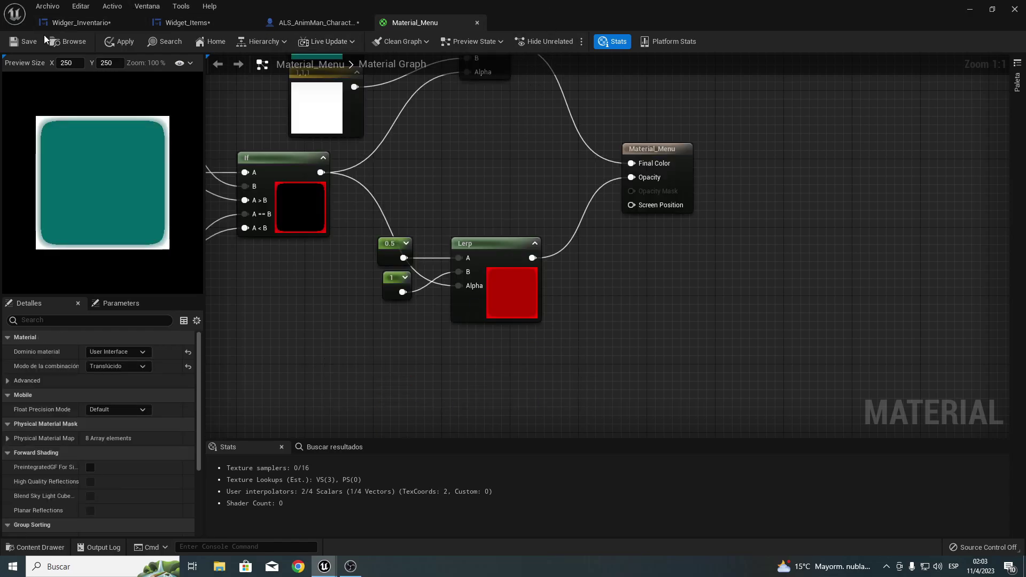
{"action": "left_click", "coordinate": [118, 41]}
{"action": "left_click", "coordinate": [24, 41]}
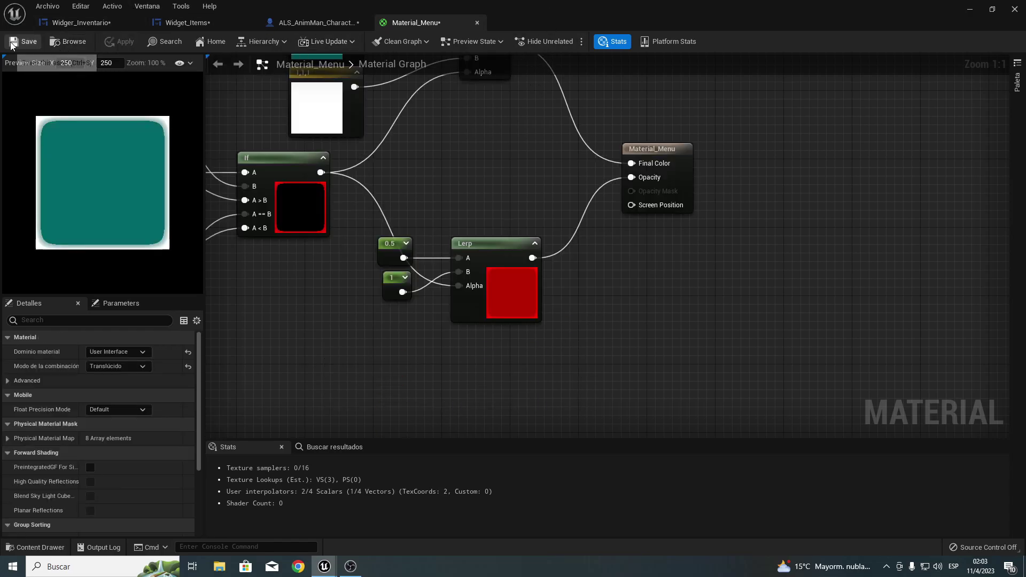
Close Material_Menu and switch to the Widget_Items designer to check the image's colour settings.
{"action": "left_click", "coordinate": [477, 22]}
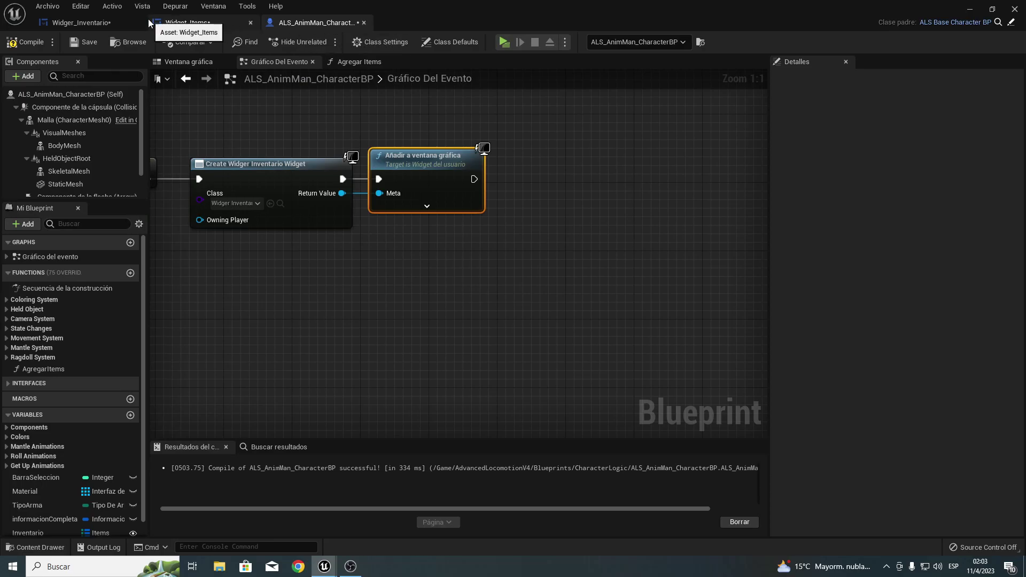
{"action": "left_click", "coordinate": [184, 22]}
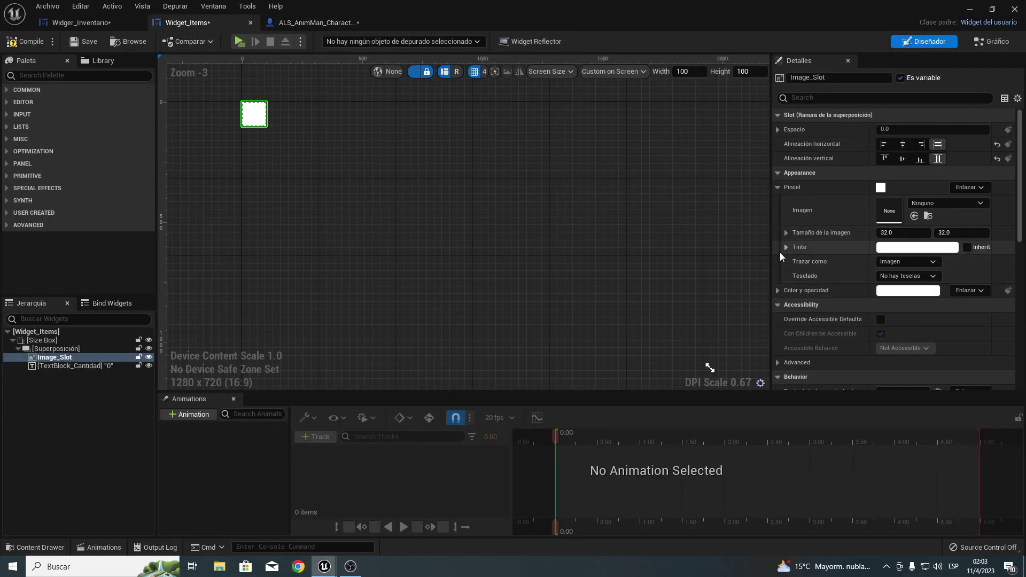
{"action": "left_click", "coordinate": [780, 290]}
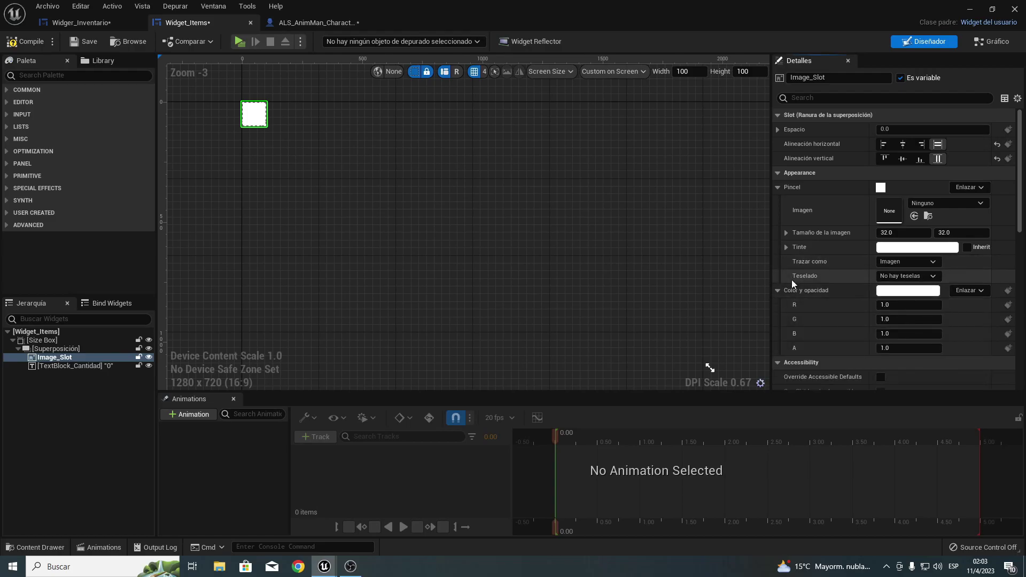
{"action": "left_click", "coordinate": [779, 293]}
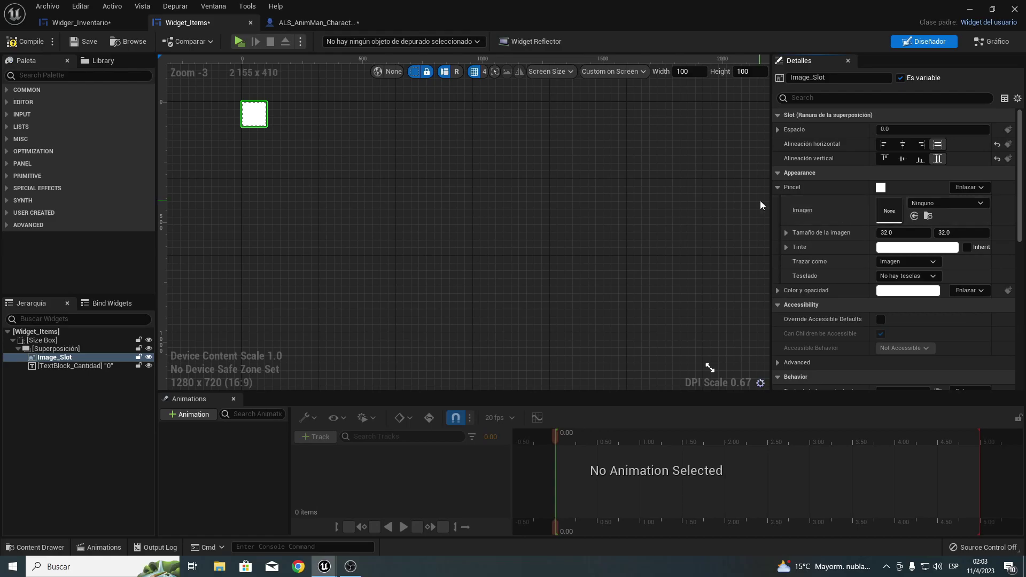
Set Image_Slot's brush image to Material_Menu and zoom in on the teal slot.
{"action": "left_click", "coordinate": [928, 204]}
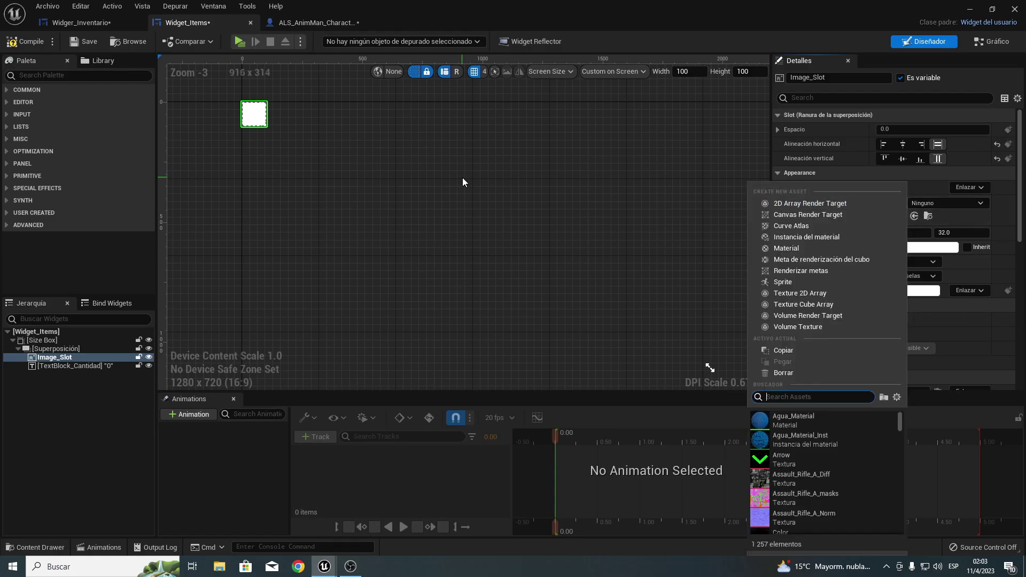
{"action": "type", "text": "menu"}
{"action": "left_click", "coordinate": [793, 415]}
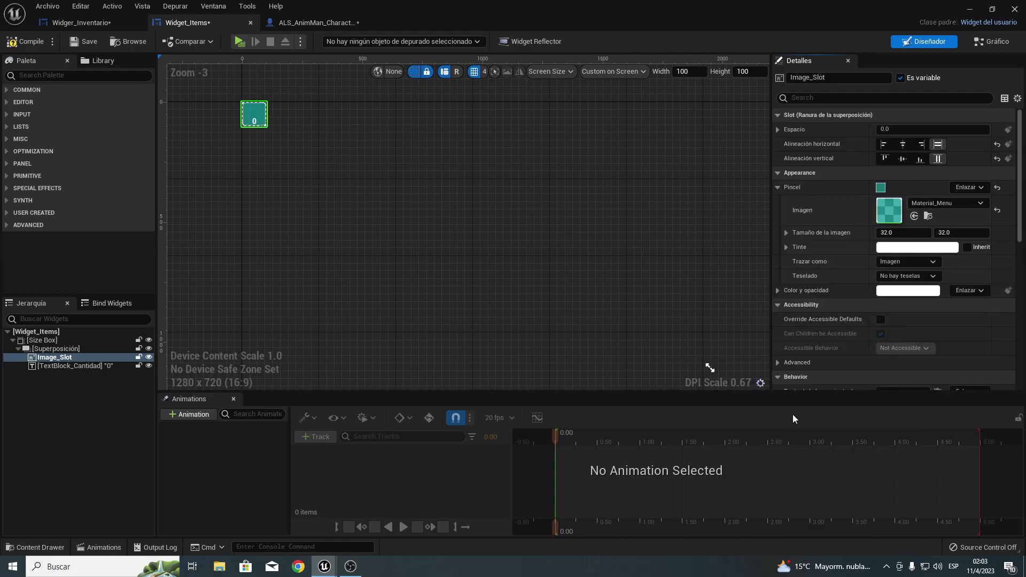
{"action": "right_click_drag", "start_coordinate": [383, 174], "coordinate": [483, 284]}
{"action": "scroll", "coordinate": [368, 220], "scroll_direction": "up", "scroll_amount": 5}
{"action": "scroll", "coordinate": [384, 205], "scroll_direction": "up", "scroll_amount": 3}
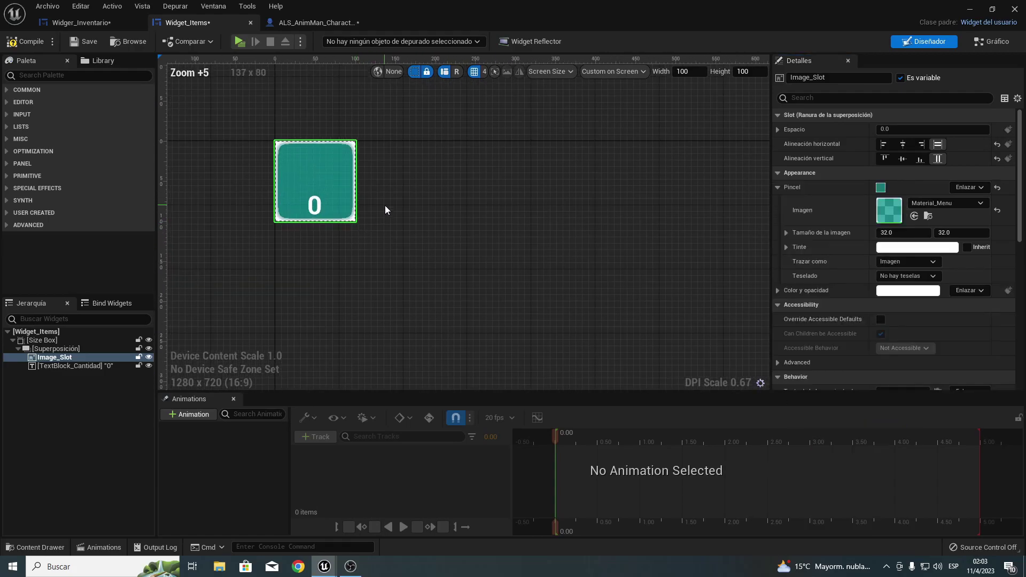
{"action": "right_click_drag", "start_coordinate": [384, 210], "coordinate": [484, 234]}
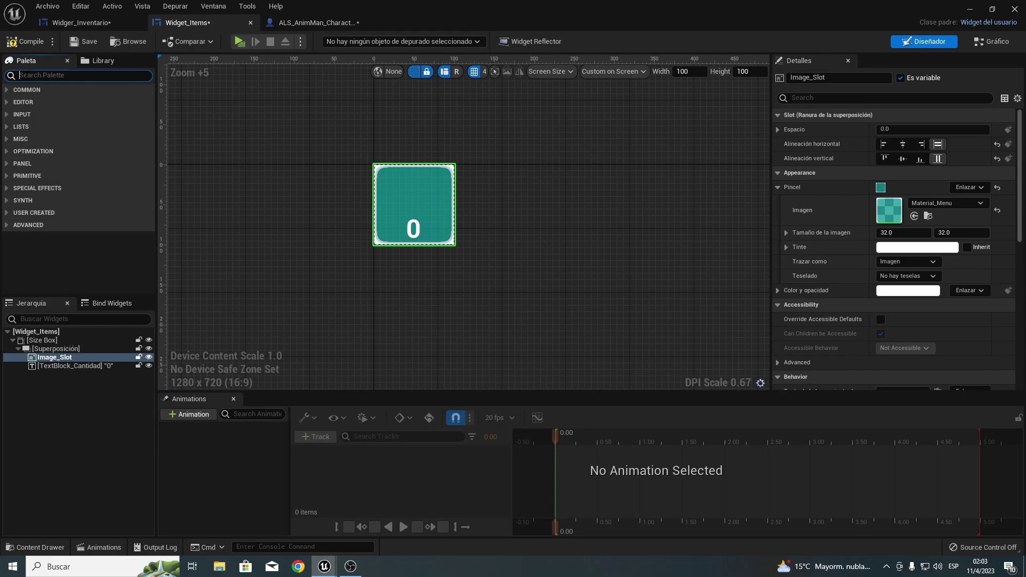
Add a new image inside the slot's overlay and rename it Image_Items.
{"action": "type", "text": "image"}
{"action": "left_click_drag", "start_coordinate": [48, 102], "coordinate": [44, 357]}
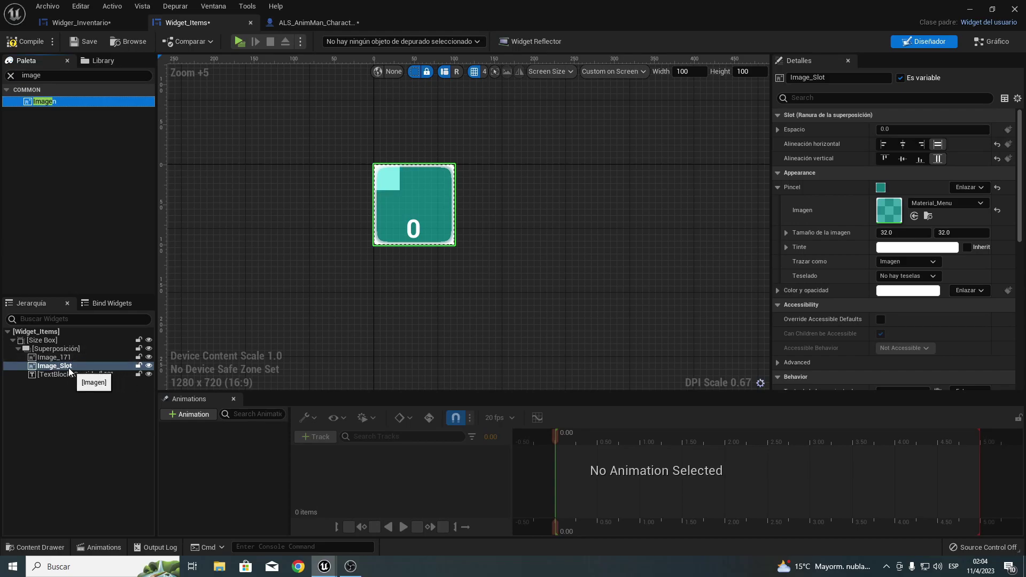
{"action": "left_click", "coordinate": [63, 358]}
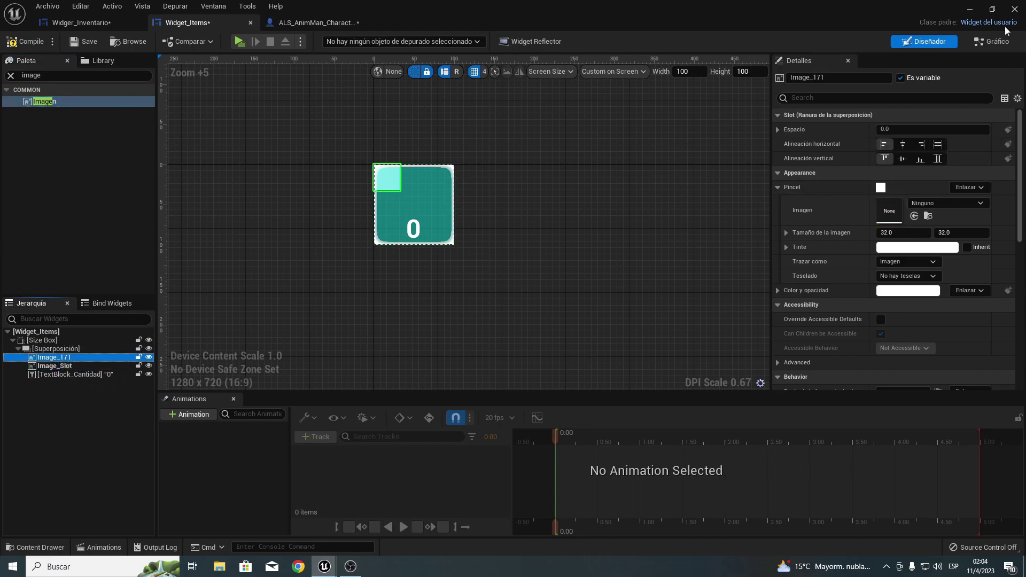
{"action": "left_click", "coordinate": [812, 78]}
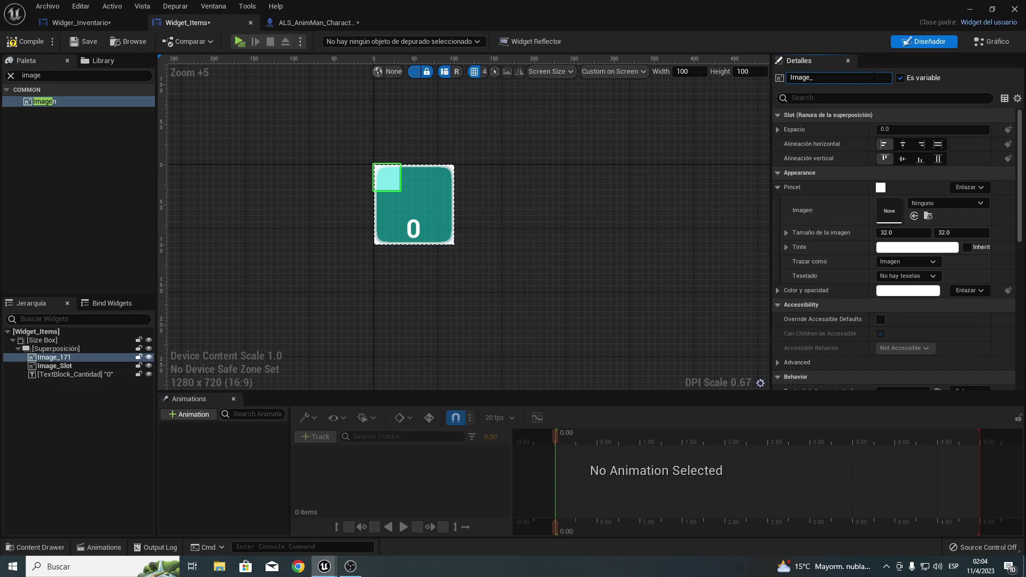
{"action": "type", "text": "Items"}
{"action": "key", "text": "Return"}
Stretch Image_Items to fill width and height, and place it after Image_Slot.
{"action": "left_click", "coordinate": [938, 144]}
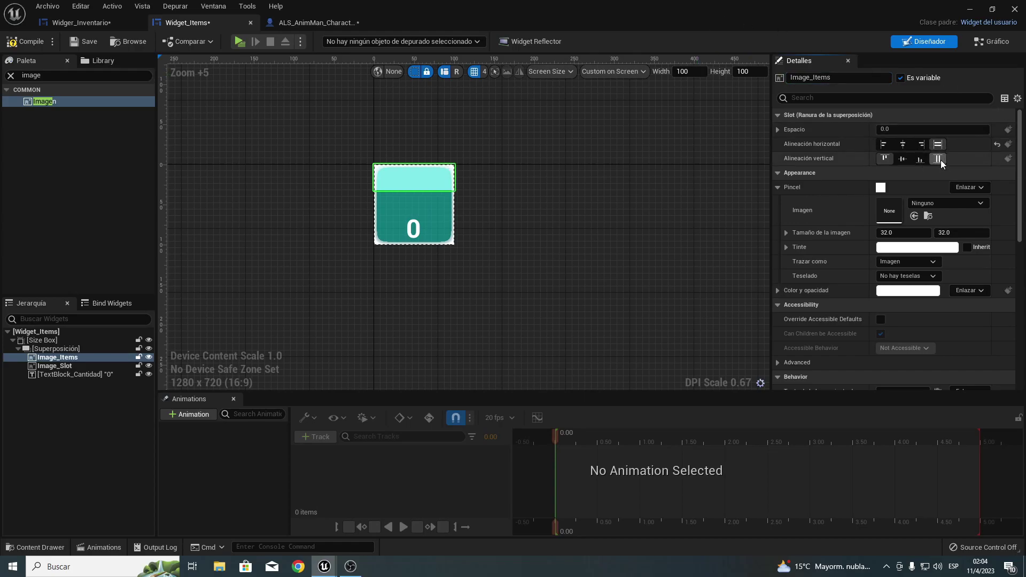
{"action": "left_click", "coordinate": [939, 159]}
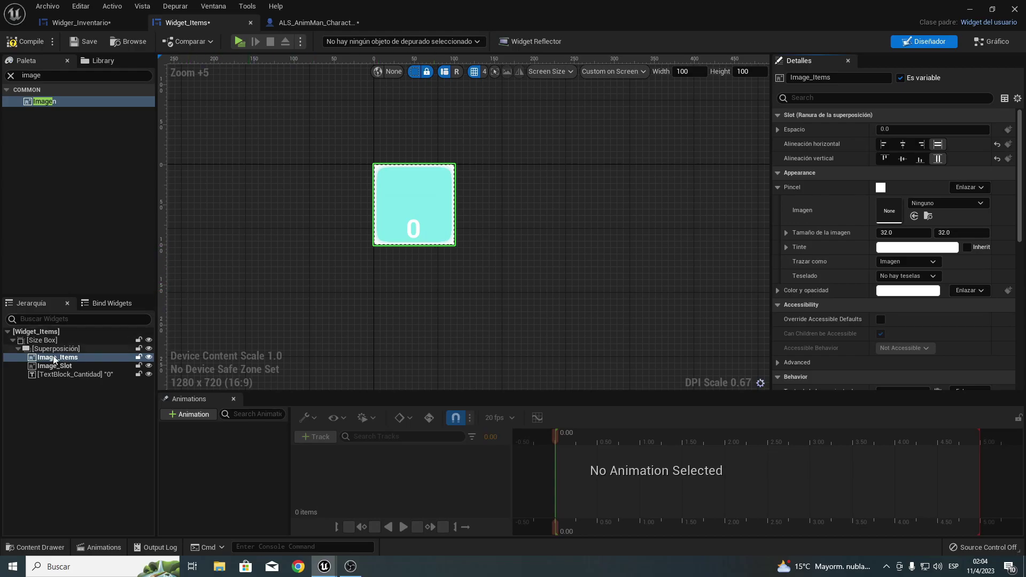
{"action": "left_click_drag", "start_coordinate": [52, 357], "coordinate": [47, 372]}
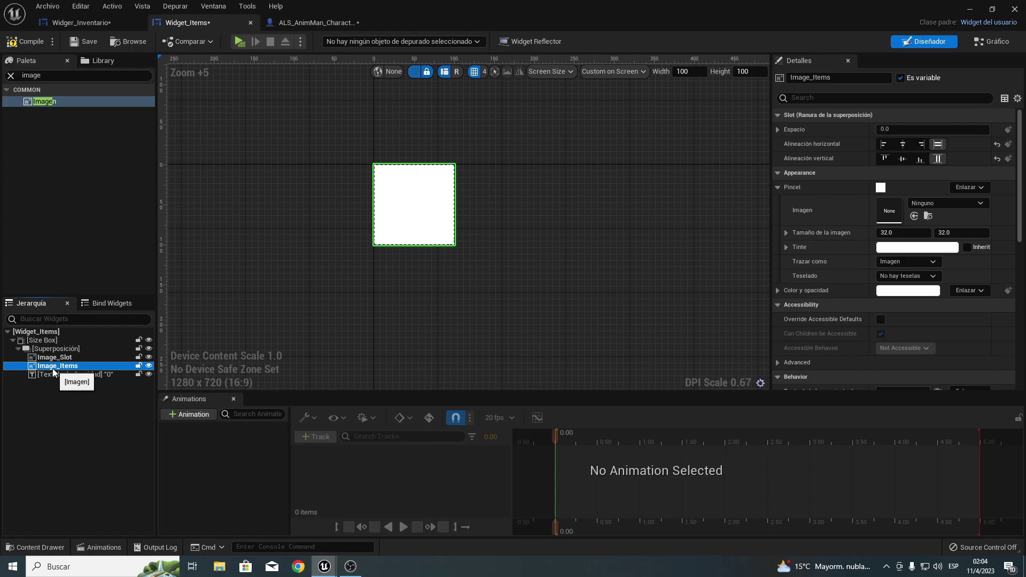
Compare the brush properties of Image_Slot and Image_Items, leaving Image_Items selected.
{"action": "left_click", "coordinate": [48, 359]}
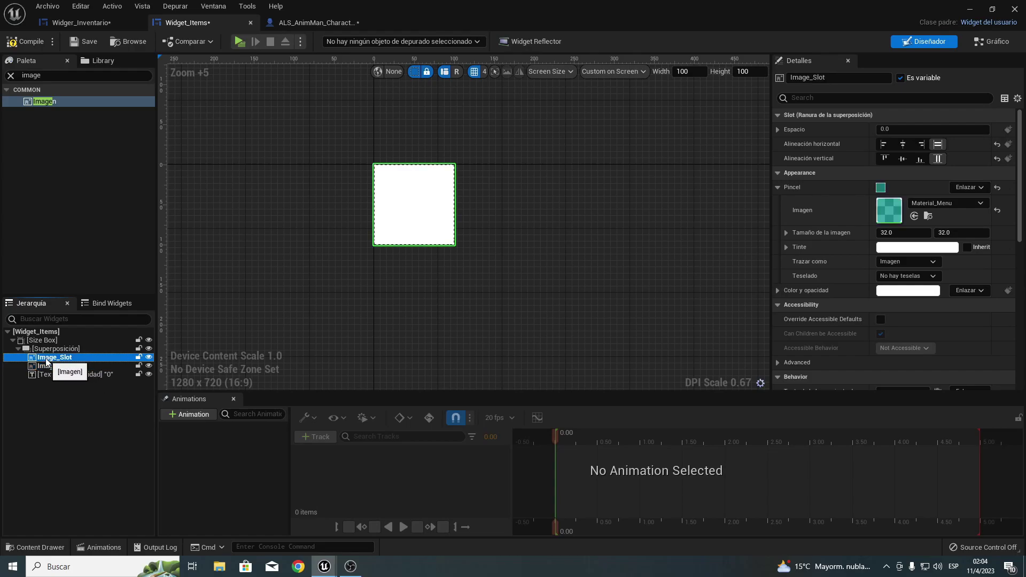
{"action": "left_click", "coordinate": [56, 366]}
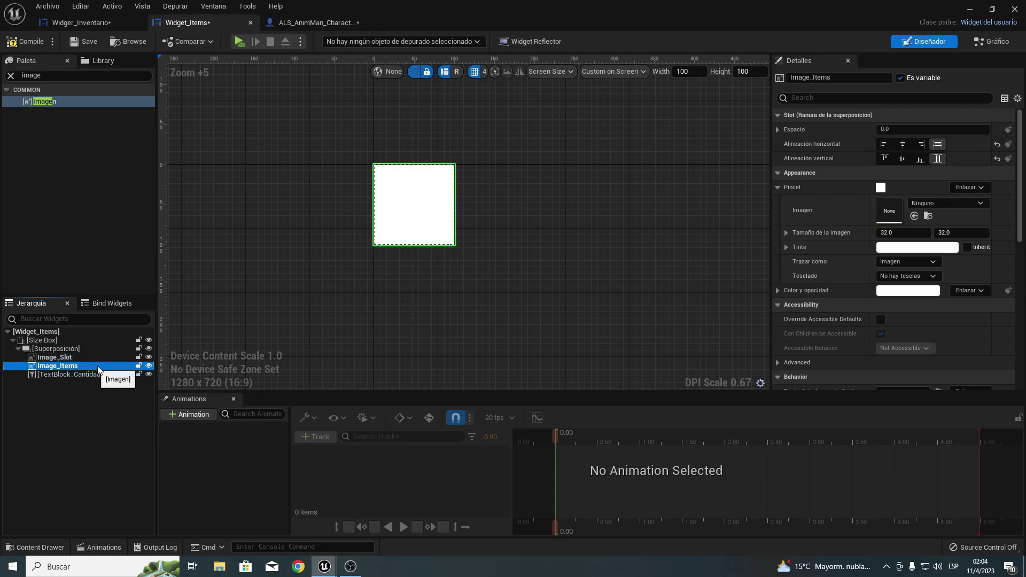
{"action": "left_click", "coordinate": [47, 357]}
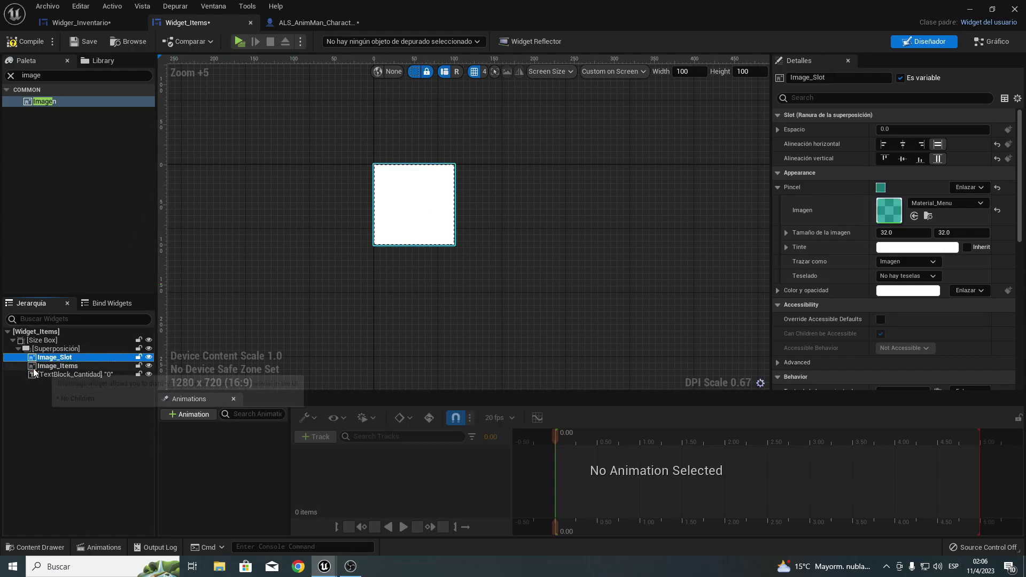
{"action": "left_click", "coordinate": [52, 366]}
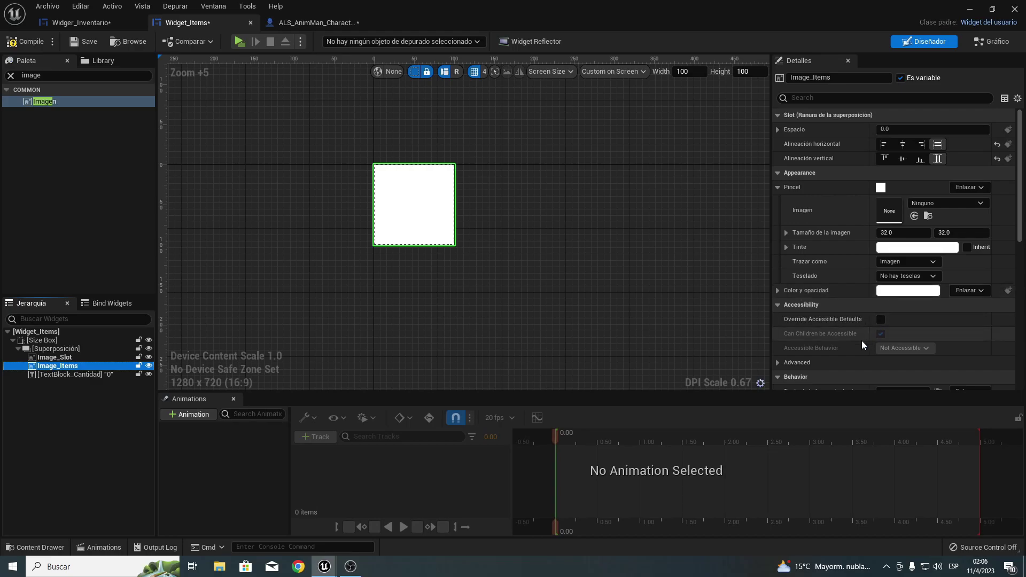
Filter Image_Items' Details for 'vis' and open the Visibilidad binding dropdown.
{"action": "scroll", "coordinate": [862, 341], "scroll_direction": "down", "scroll_amount": 4}
{"action": "scroll", "coordinate": [836, 343], "scroll_direction": "down", "scroll_amount": 1}
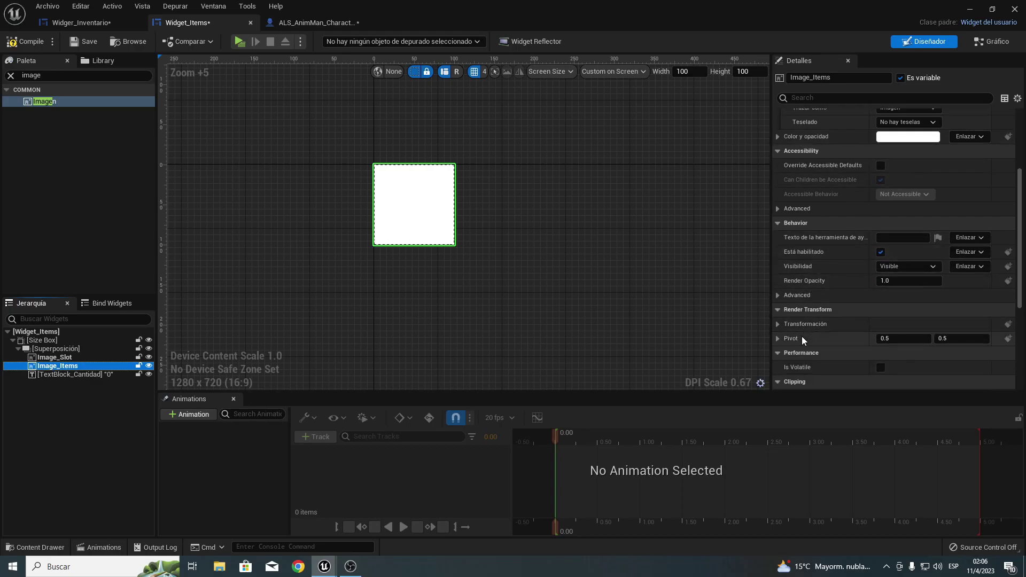
{"action": "scroll", "coordinate": [804, 331], "scroll_direction": "up", "scroll_amount": 5}
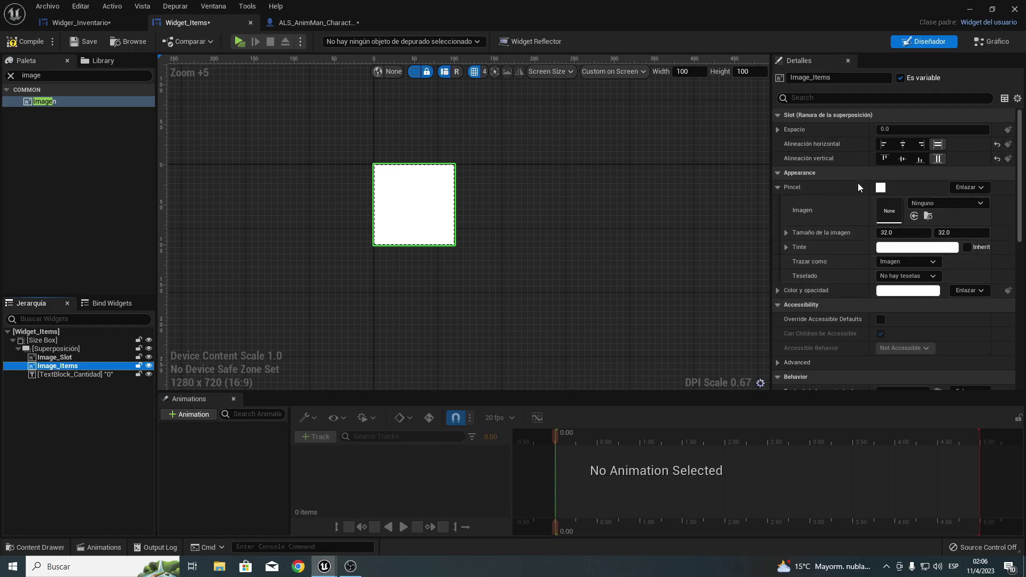
{"action": "left_click", "coordinate": [855, 97]}
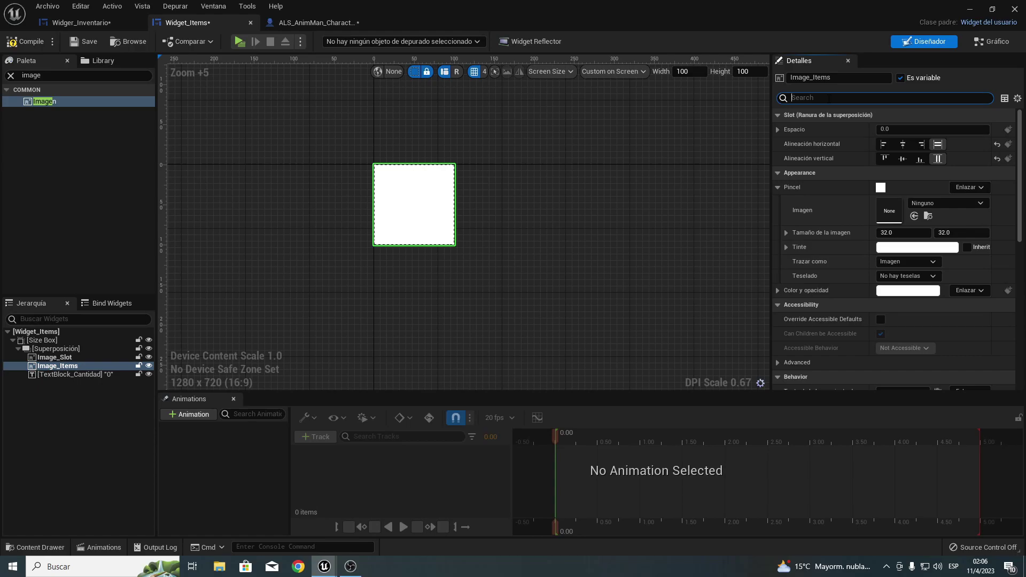
{"action": "type", "text": "vis"}
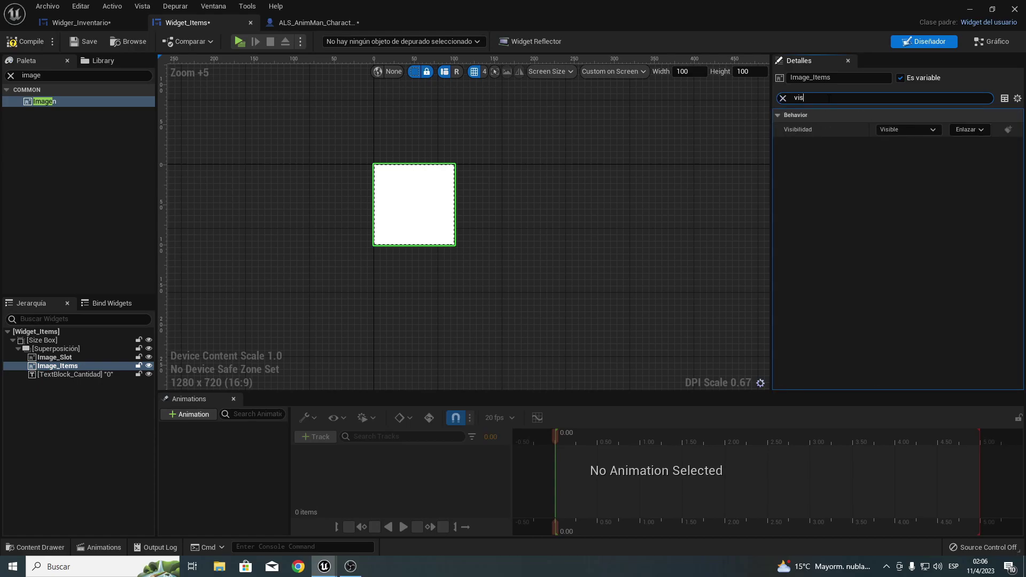
{"action": "left_click", "coordinate": [974, 133]}
Create the Image_Items visibility binding and move its Return Node further right.
{"action": "left_click", "coordinate": [983, 157]}
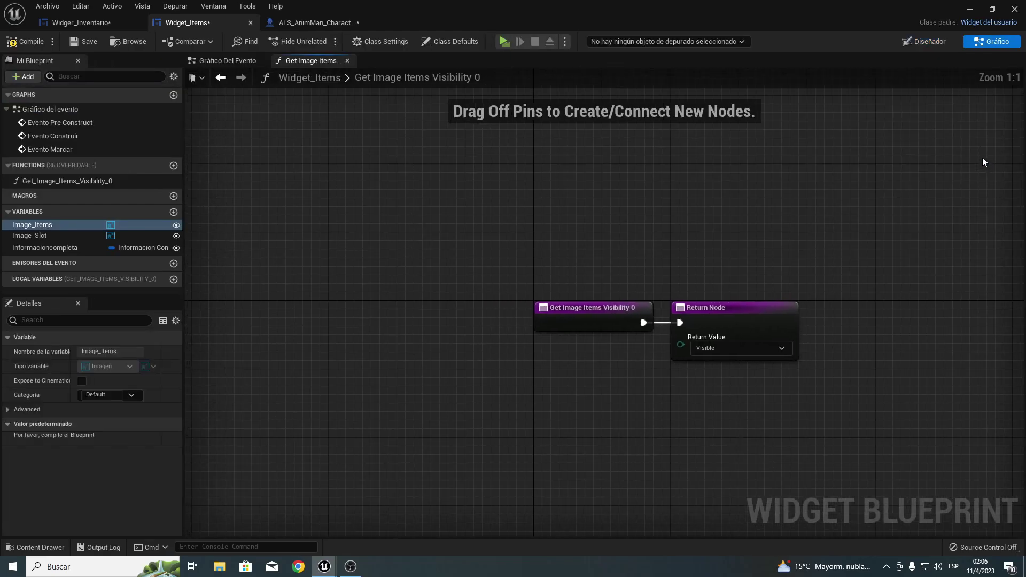
{"action": "right_click_drag", "start_coordinate": [646, 277], "coordinate": [407, 242]}
{"action": "mouse_move", "coordinate": [476, 273]}
{"action": "left_mouse_down"}
{"action": "mouse_move", "coordinate": [719, 276]}
{"action": "mouse_move", "coordinate": [710, 270]}
{"action": "left_mouse_up"}
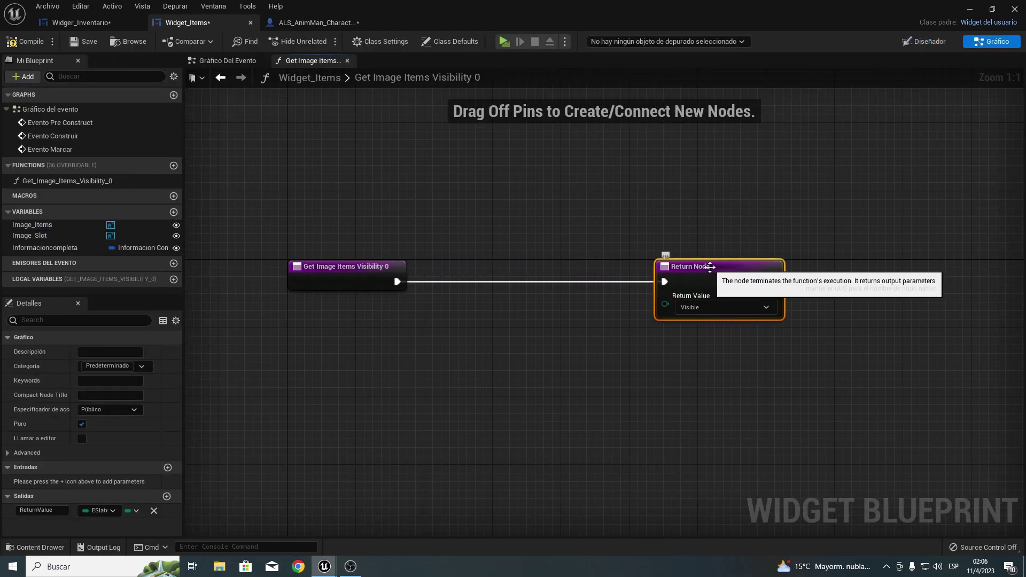
{"action": "left_click", "coordinate": [535, 321]}
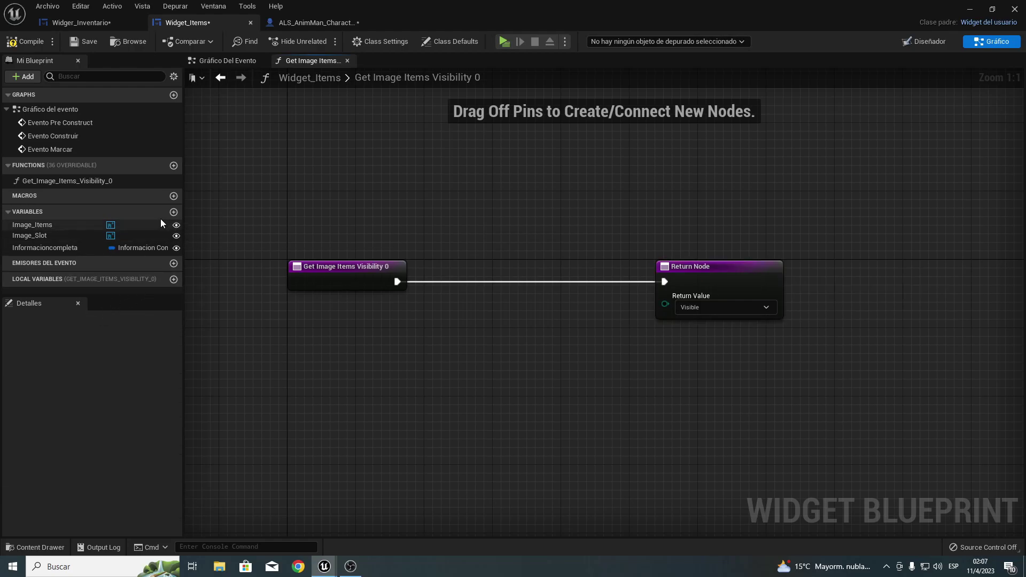
Add an instance-editable, expose-on-spawn Boolean variable Ocupado and compile.
{"action": "left_click", "coordinate": [173, 211]}
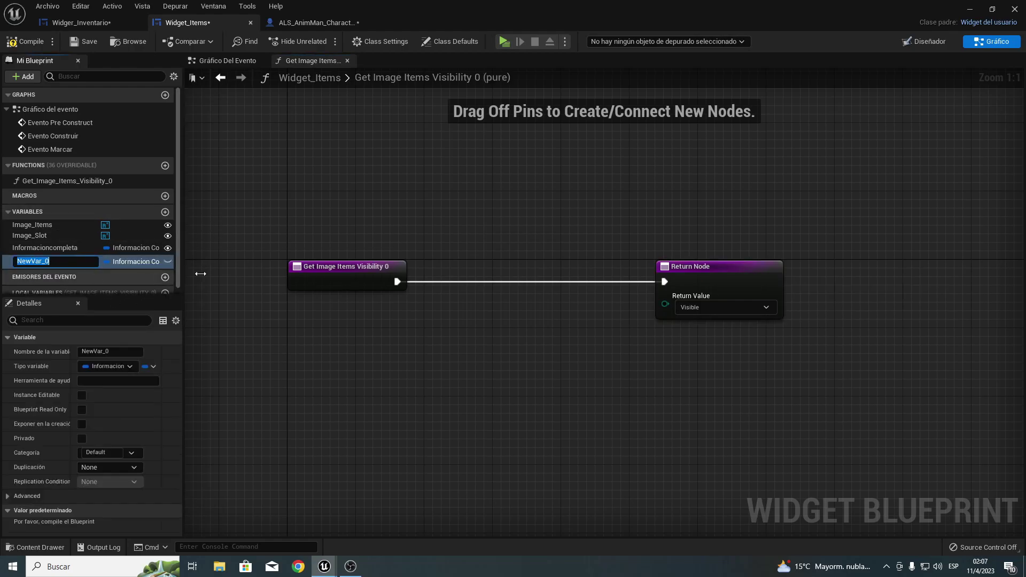
{"action": "type", "text": "S"}
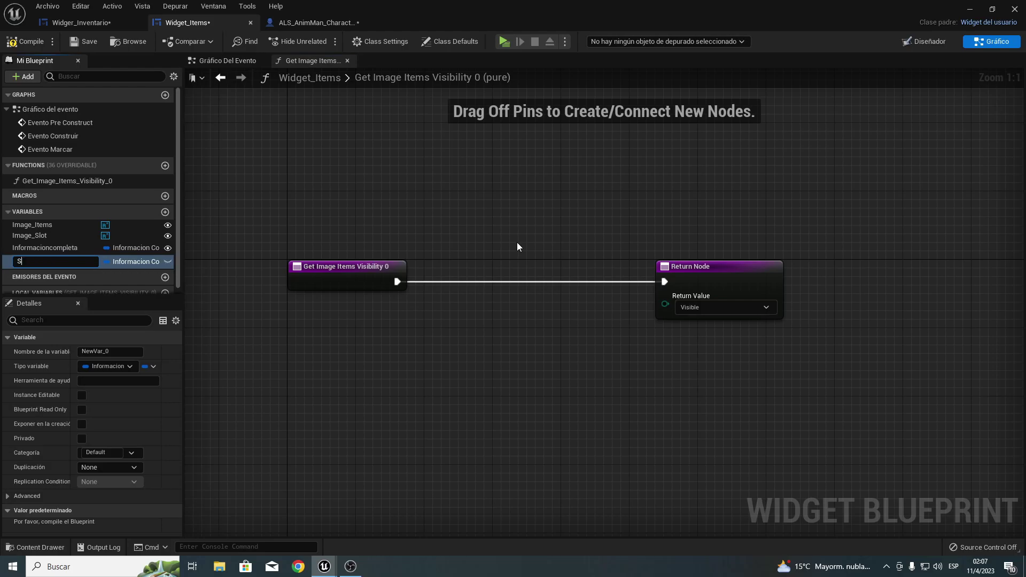
{"action": "type", "text": "lot0"}
{"action": "key", "text": "BackSpace"}
{"action": "key", "text": "BackSpace"}
{"action": "key", "text": "BackSpace"}
{"action": "key", "text": "Return"}
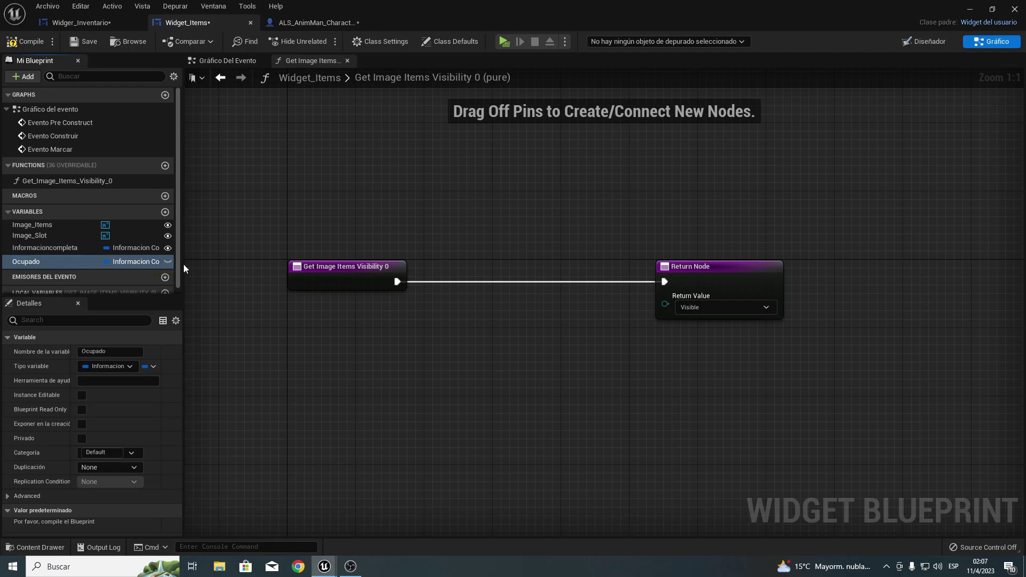
{"action": "left_click", "coordinate": [109, 366]}
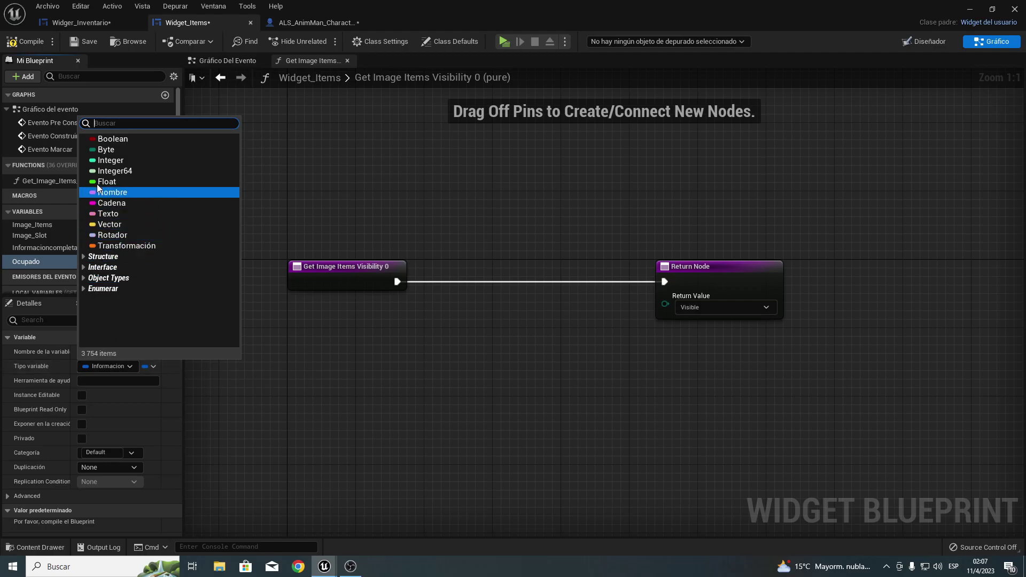
{"action": "left_click", "coordinate": [95, 137]}
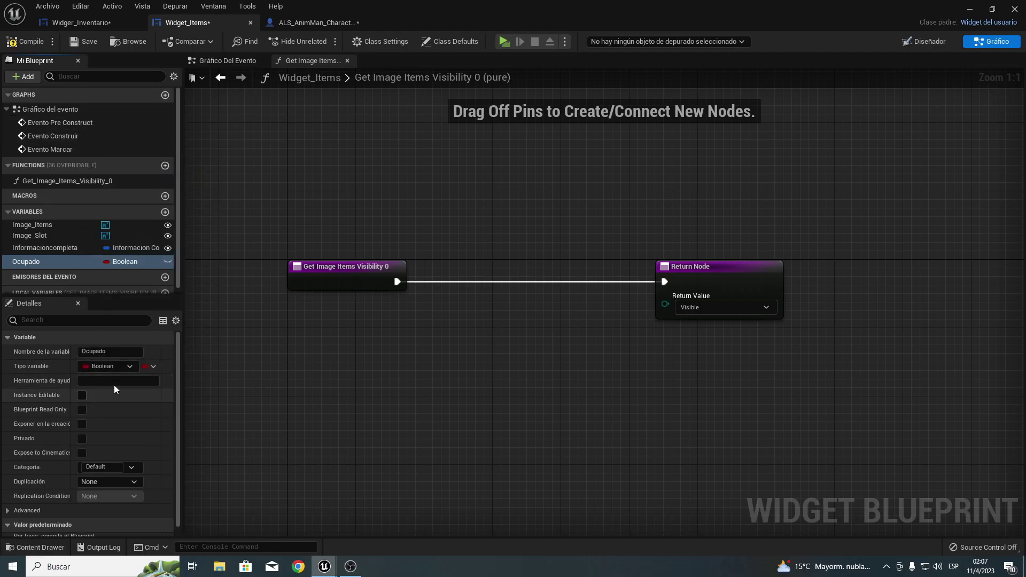
{"action": "left_click", "coordinate": [81, 399]}
{"action": "left_click", "coordinate": [81, 424]}
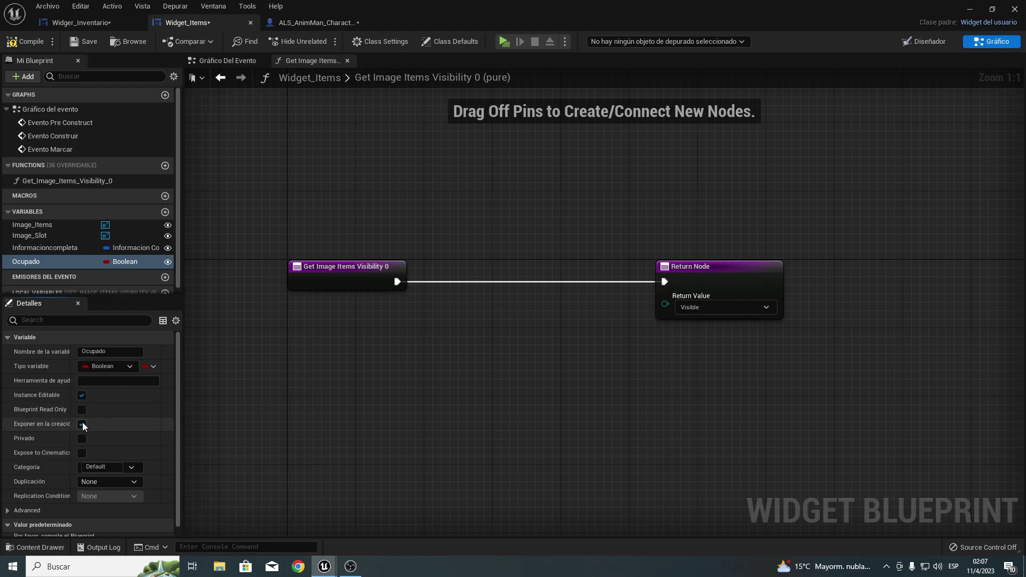
{"action": "left_click", "coordinate": [26, 43]}
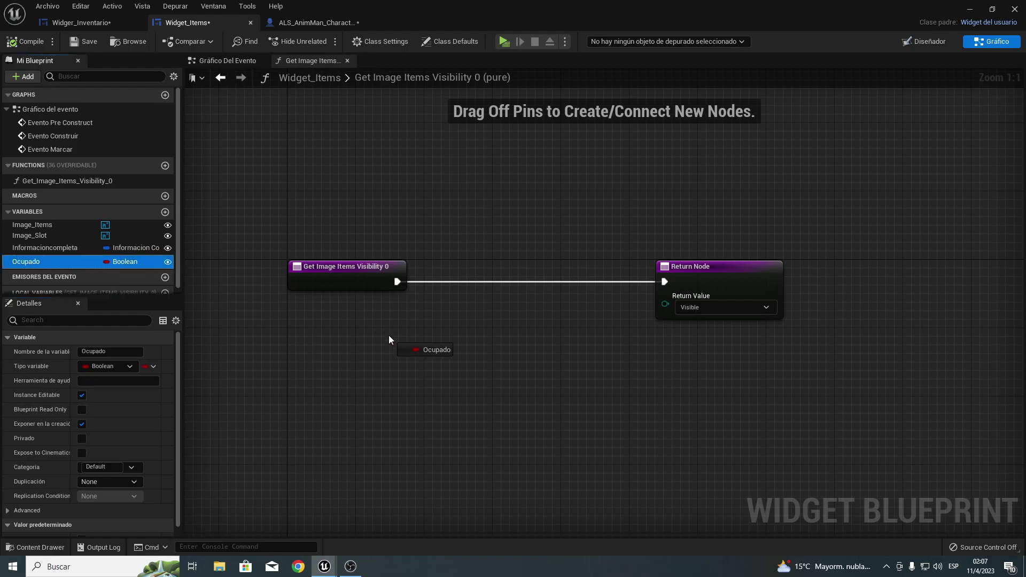
Add an Ocupado getter feeding a Bifurcar node on the binding's execution wire.
{"action": "mouse_move", "coordinate": [47, 263]}
{"action": "left_mouse_down"}
{"action": "mouse_move", "coordinate": [332, 336]}
{"action": "mouse_move", "coordinate": [431, 327]}
{"action": "left_mouse_up"}
{"action": "left_click", "coordinate": [354, 353]}
{"action": "type", "text": "bidu"}
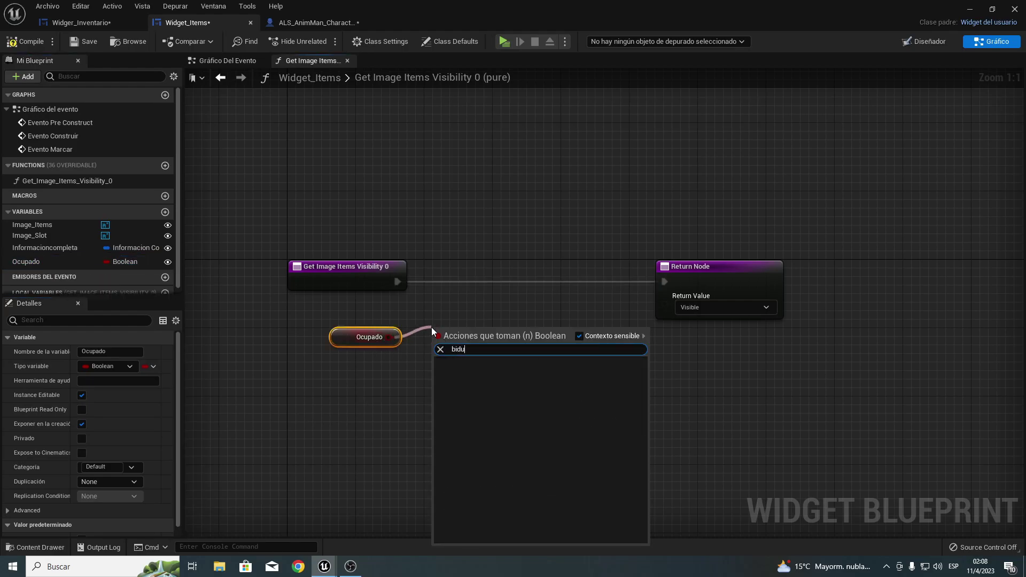
{"action": "key", "text": "BackSpace"}
{"action": "key", "text": "BackSpace"}
{"action": "type", "text": "f"}
{"action": "key", "text": "Return"}
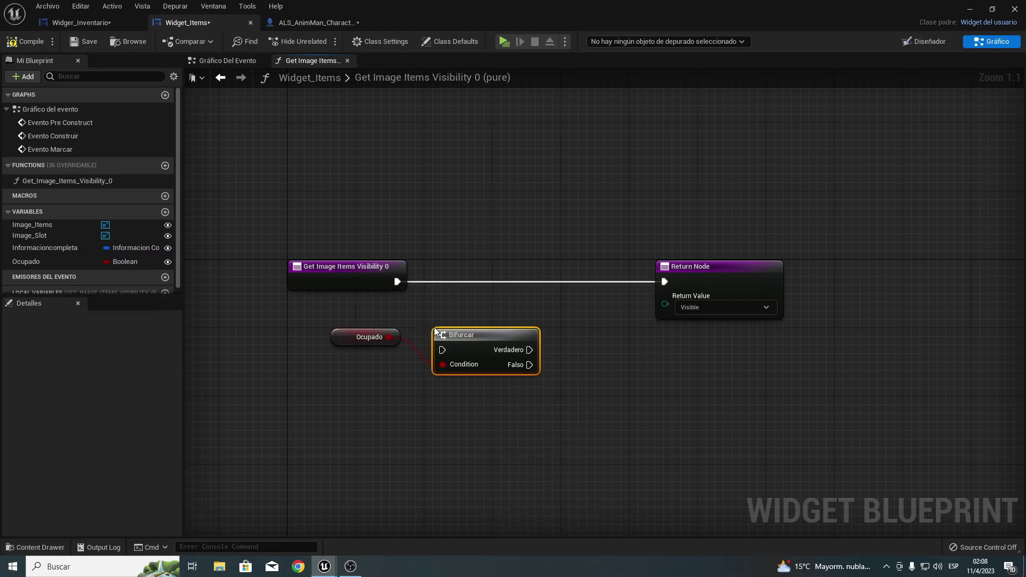
{"action": "mouse_move", "coordinate": [434, 331]}
{"action": "left_mouse_down"}
{"action": "mouse_move", "coordinate": [447, 283]}
{"action": "mouse_move", "coordinate": [432, 258]}
{"action": "mouse_move", "coordinate": [465, 266]}
{"action": "left_mouse_up"}
{"action": "left_click", "coordinate": [435, 267]}
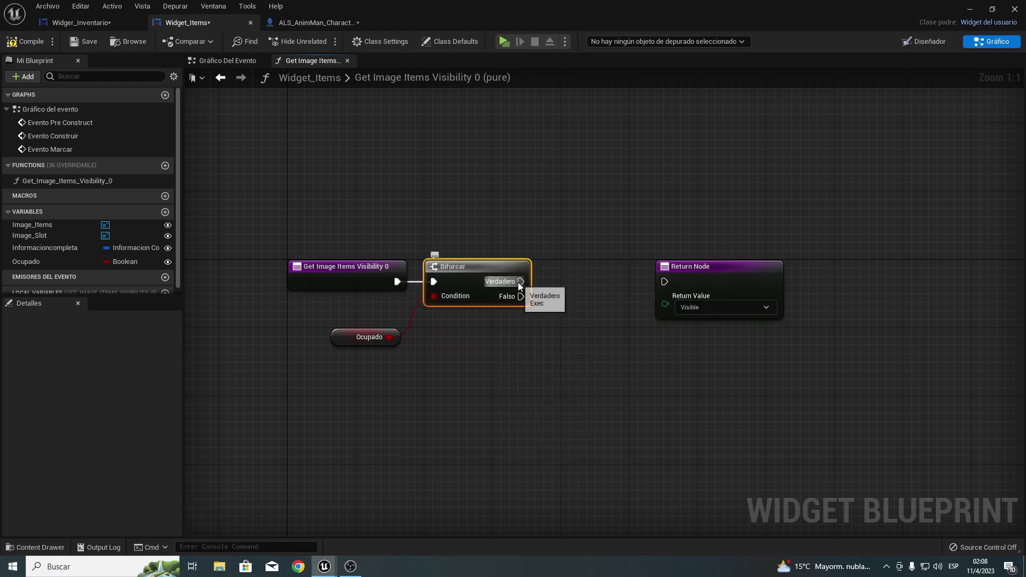
Return Visible on Verdadero and, via a duplicated Return Node, Oculto on Falso.
{"action": "mouse_move", "coordinate": [521, 281]}
{"action": "left_mouse_down"}
{"action": "mouse_move", "coordinate": [664, 282]}
{"action": "mouse_move", "coordinate": [705, 215]}
{"action": "mouse_move", "coordinate": [697, 197]}
{"action": "left_mouse_up"}
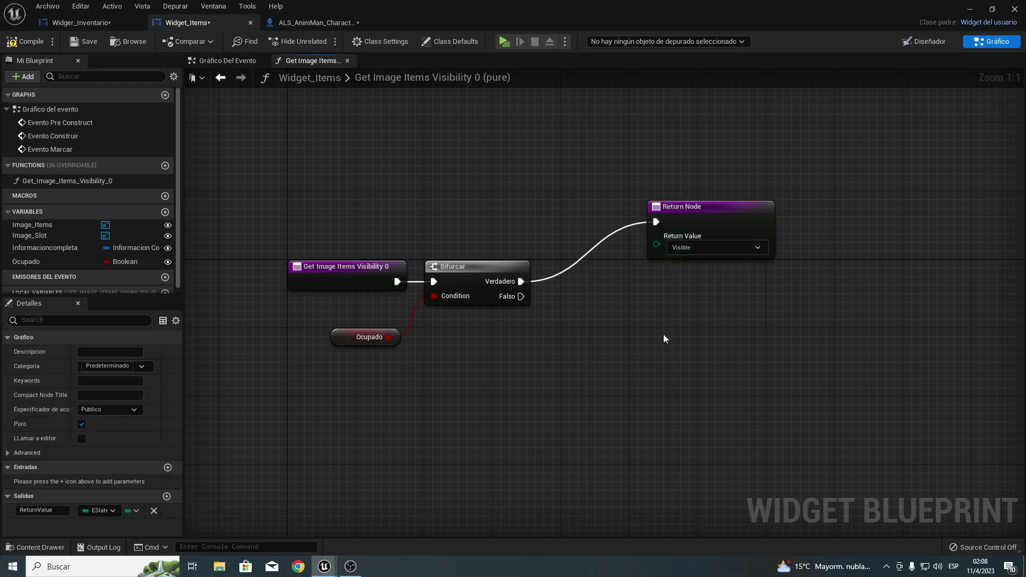
{"action": "key", "text": "ctrl+d"}
{"action": "mouse_move", "coordinate": [521, 296]}
{"action": "left_mouse_down"}
{"action": "mouse_move", "coordinate": [702, 337]}
{"action": "mouse_move", "coordinate": [679, 284]}
{"action": "mouse_move", "coordinate": [679, 300]}
{"action": "left_mouse_up"}
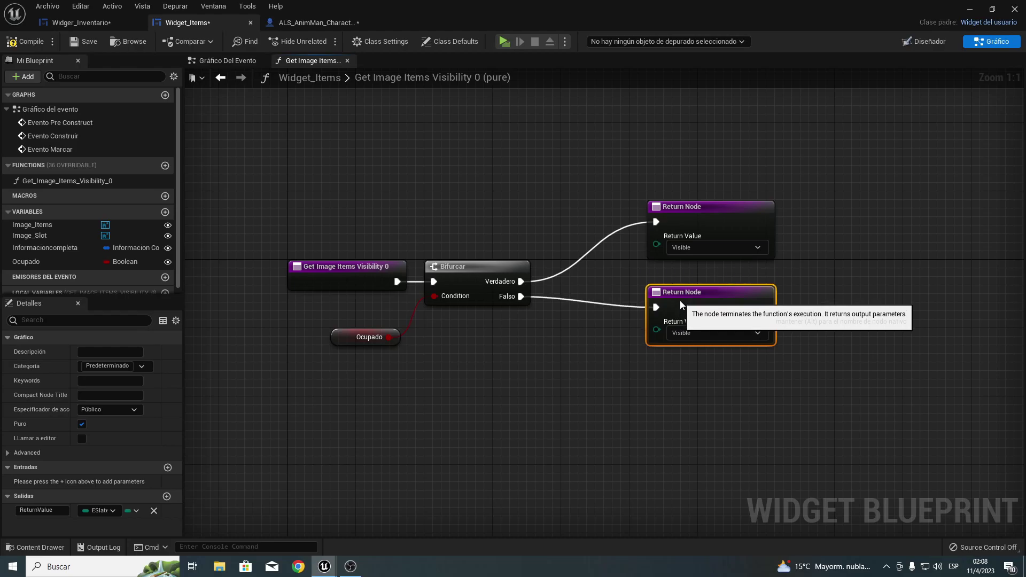
{"action": "left_click", "coordinate": [672, 335]}
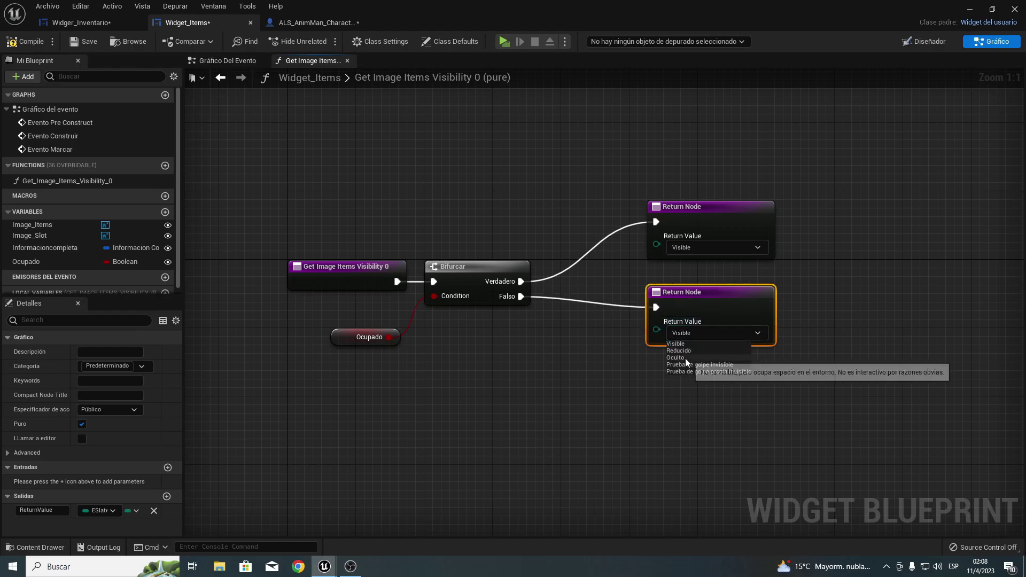
{"action": "left_click", "coordinate": [679, 358]}
{"action": "left_click_drag", "start_coordinate": [627, 164], "coordinate": [761, 418]}
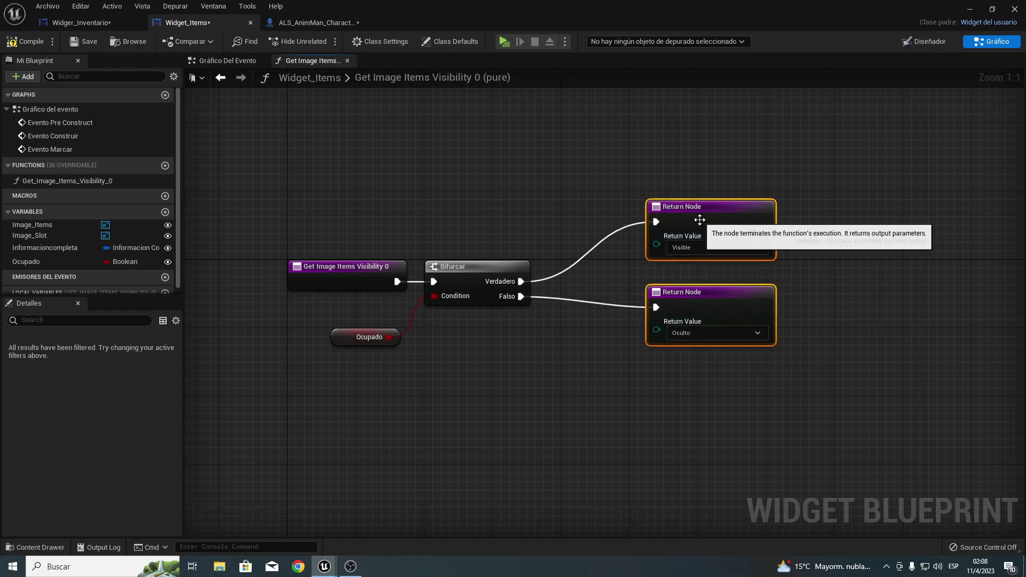
{"action": "left_click_drag", "start_coordinate": [707, 223], "coordinate": [699, 239]}
{"action": "left_click", "coordinate": [567, 235]}
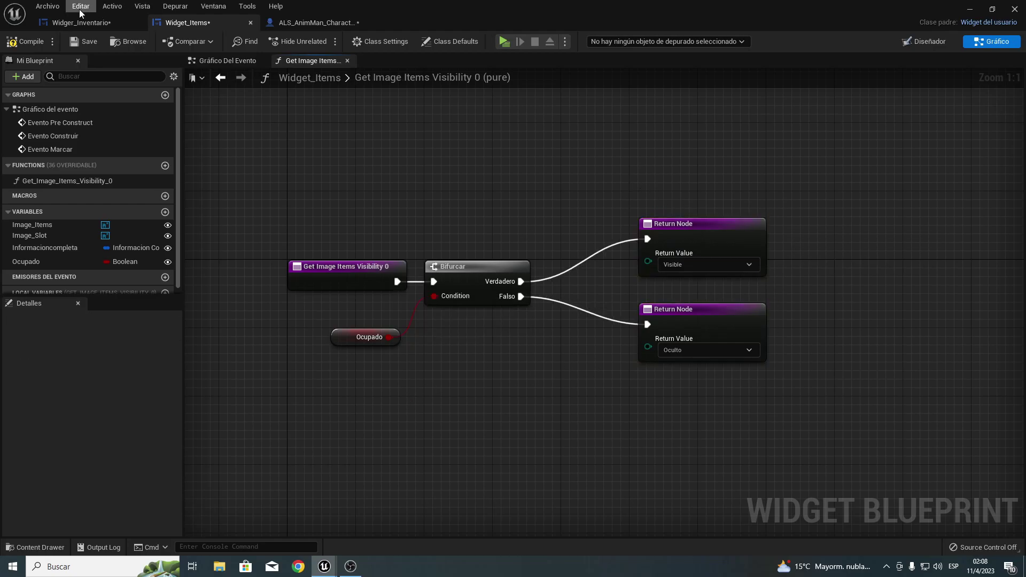
Save Widget_Items and select TextBlock_Cantidad in the Designer.
{"action": "left_click", "coordinate": [82, 45]}
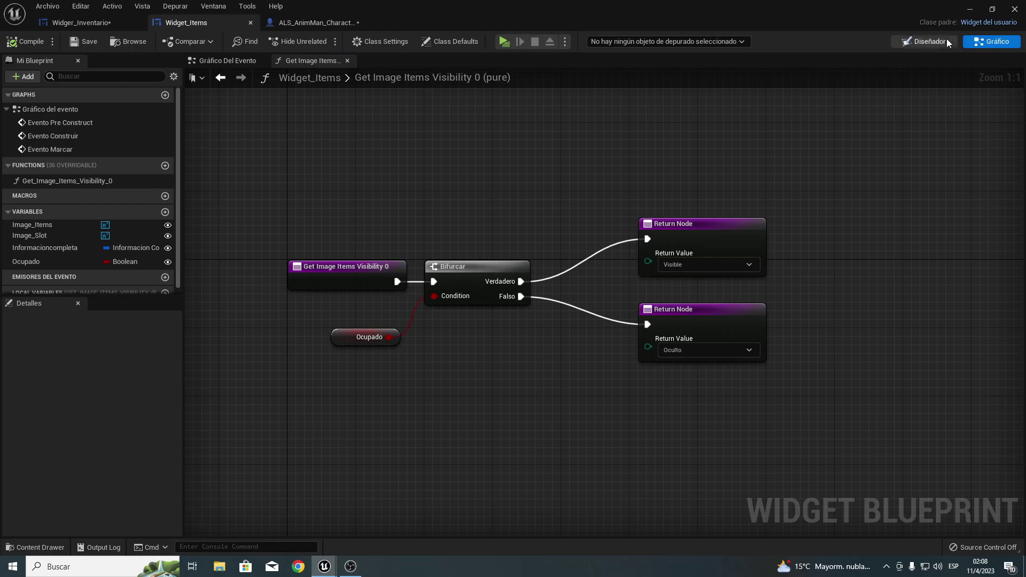
{"action": "left_click", "coordinate": [925, 42]}
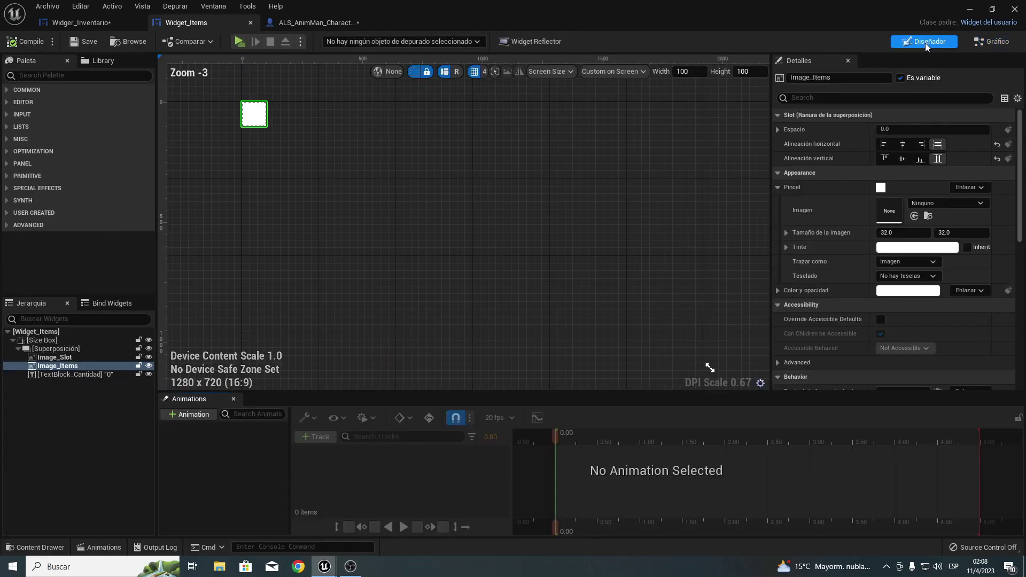
{"action": "left_click", "coordinate": [52, 375]}
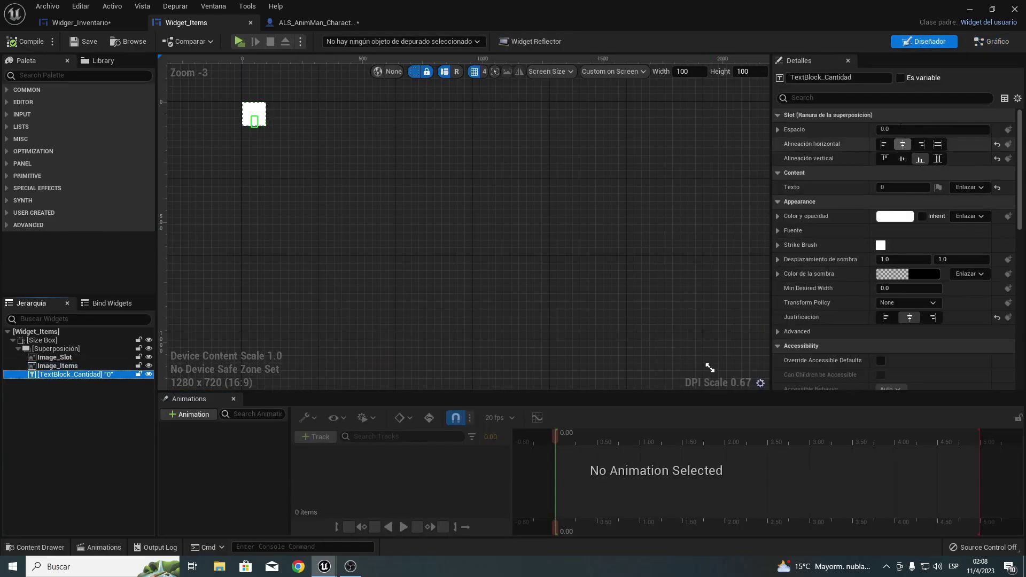
Bind TextBlock_Cantidad's Visibilidad to Get_Image_Items_Visibility_0 and compile Widget_Items.
{"action": "left_click", "coordinate": [846, 98]}
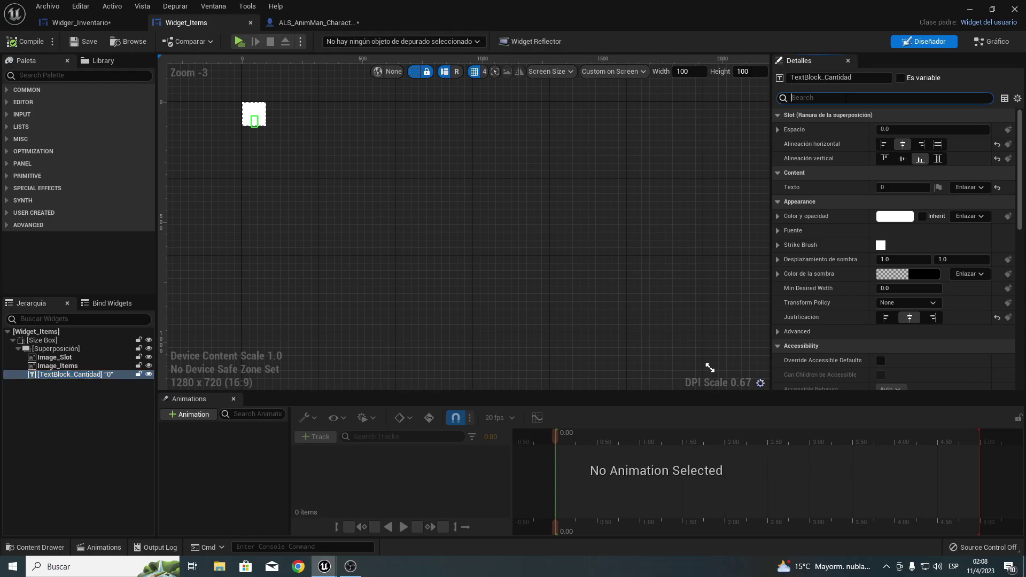
{"action": "type", "text": "visi"}
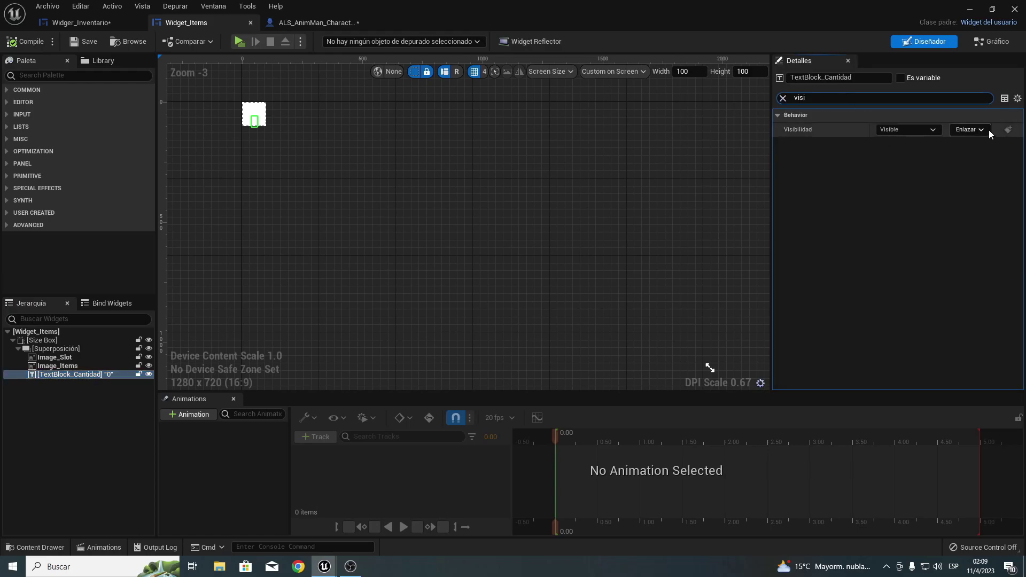
{"action": "left_click", "coordinate": [983, 129]}
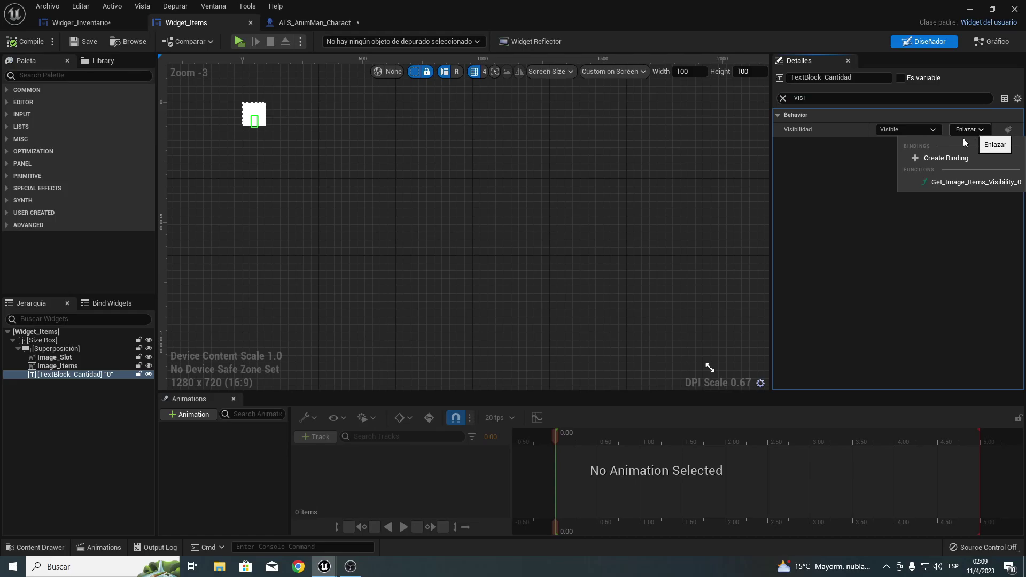
{"action": "left_click", "coordinate": [994, 181]}
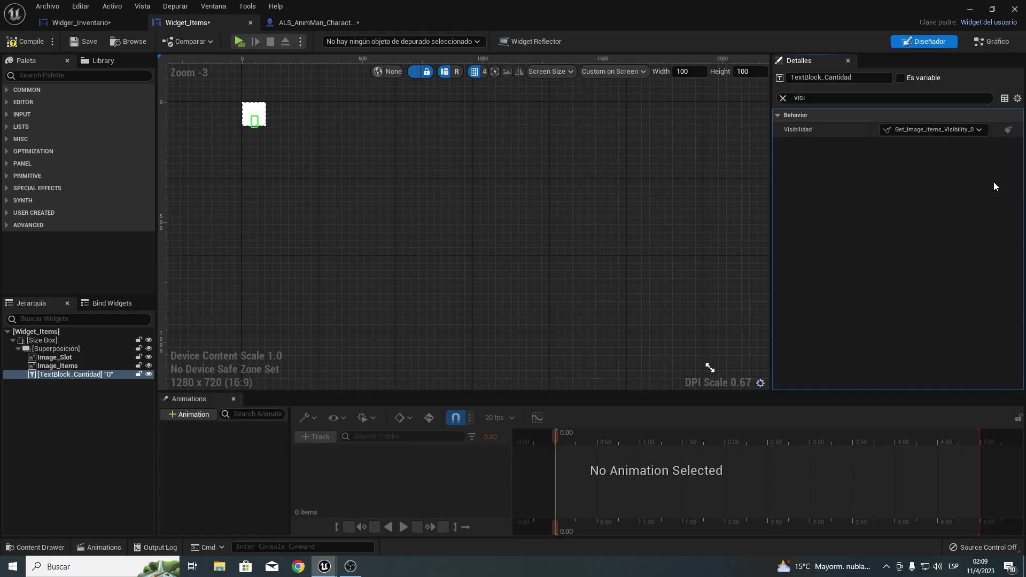
{"action": "left_click", "coordinate": [24, 43]}
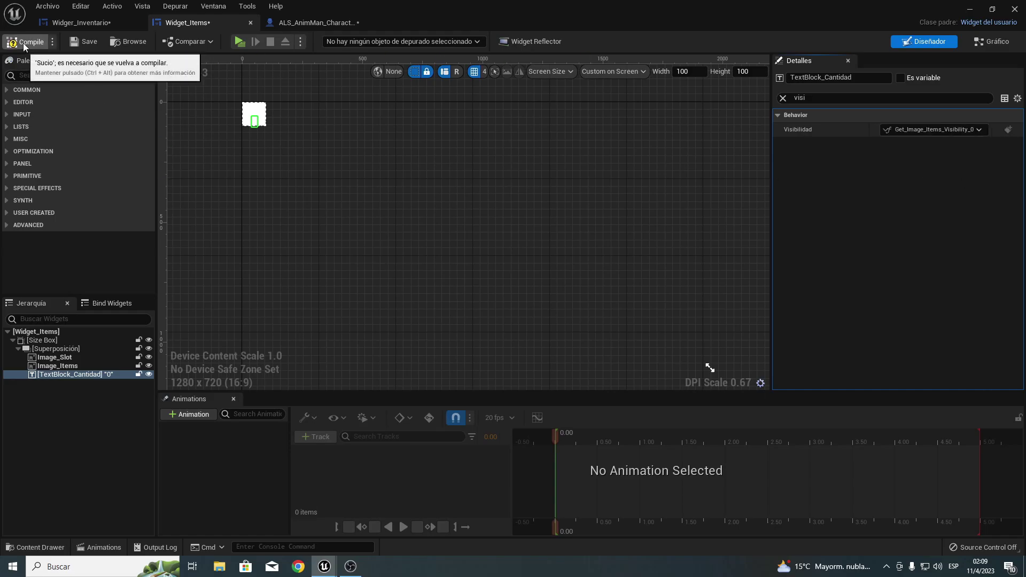
{"action": "left_click", "coordinate": [72, 42]}
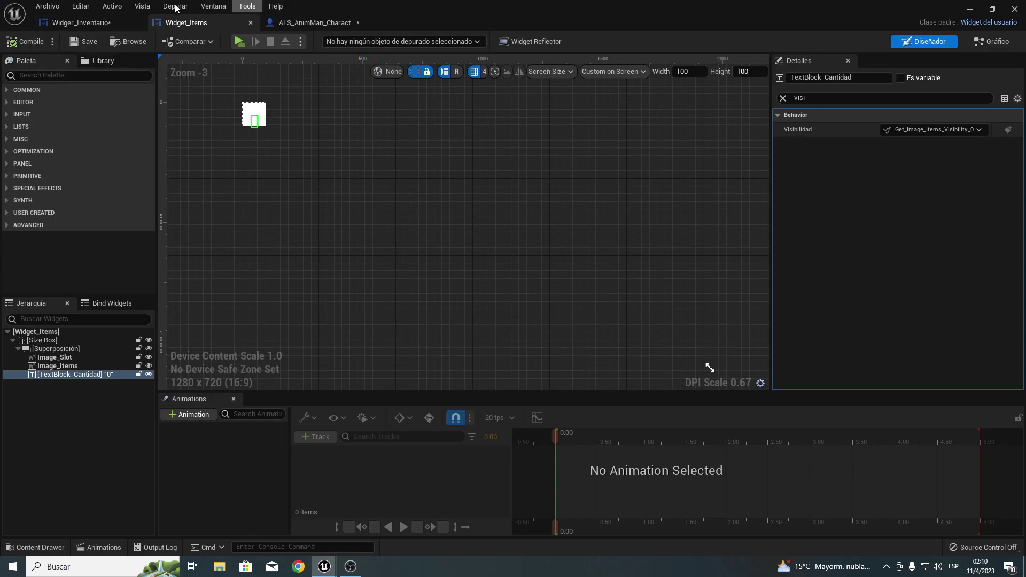
Open the Widger_Inventario event graph and reposition the Evento Construir node.
{"action": "left_click", "coordinate": [80, 23]}
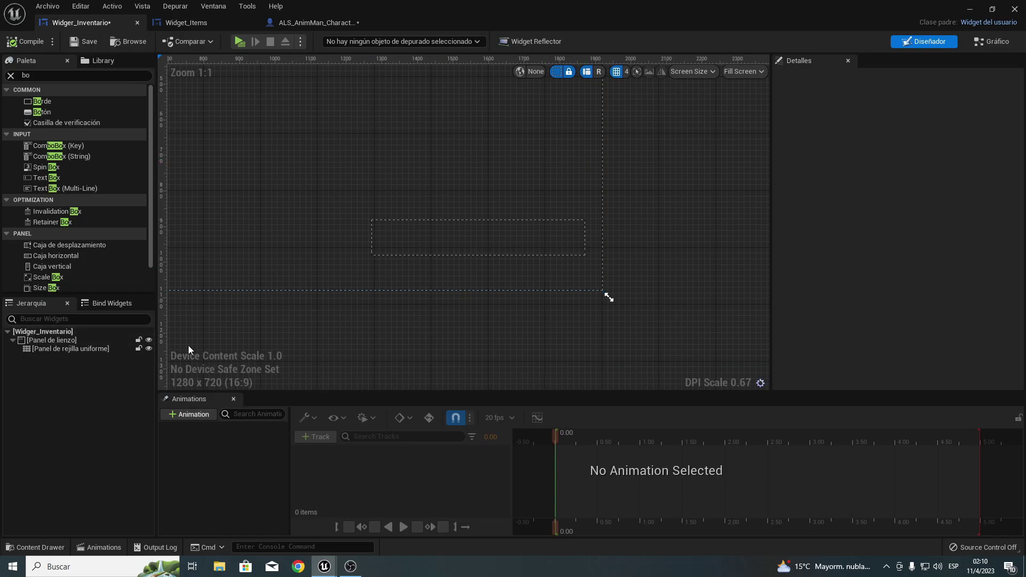
{"action": "left_click", "coordinate": [991, 41]}
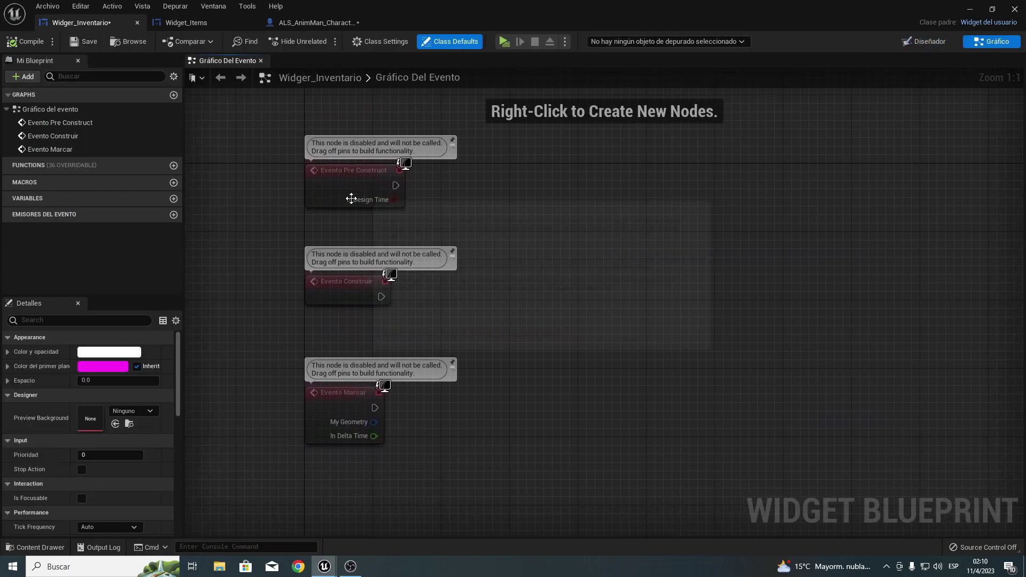
{"action": "left_click_drag", "start_coordinate": [348, 285], "coordinate": [552, 217]}
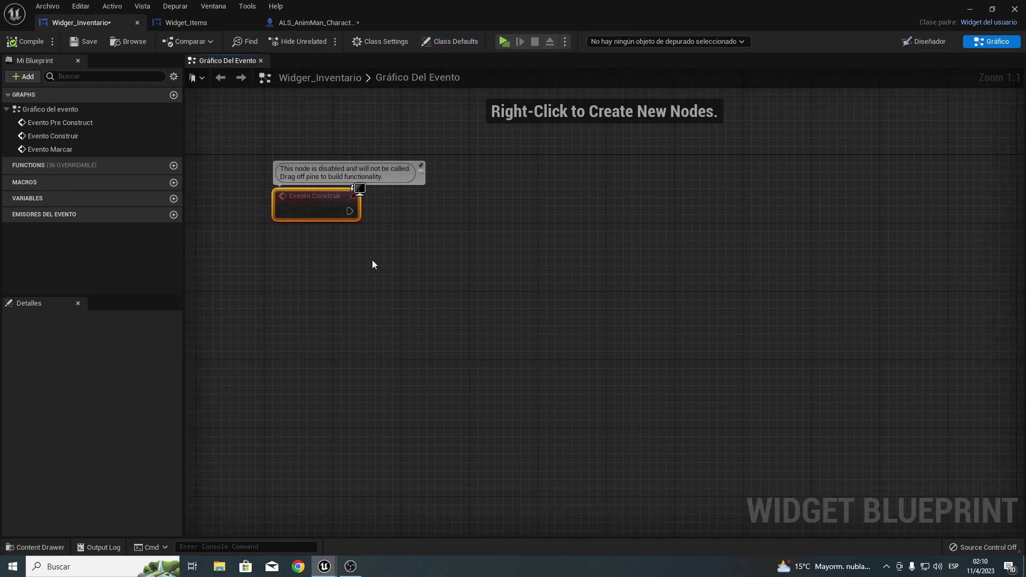
{"action": "left_click", "coordinate": [950, 39]}
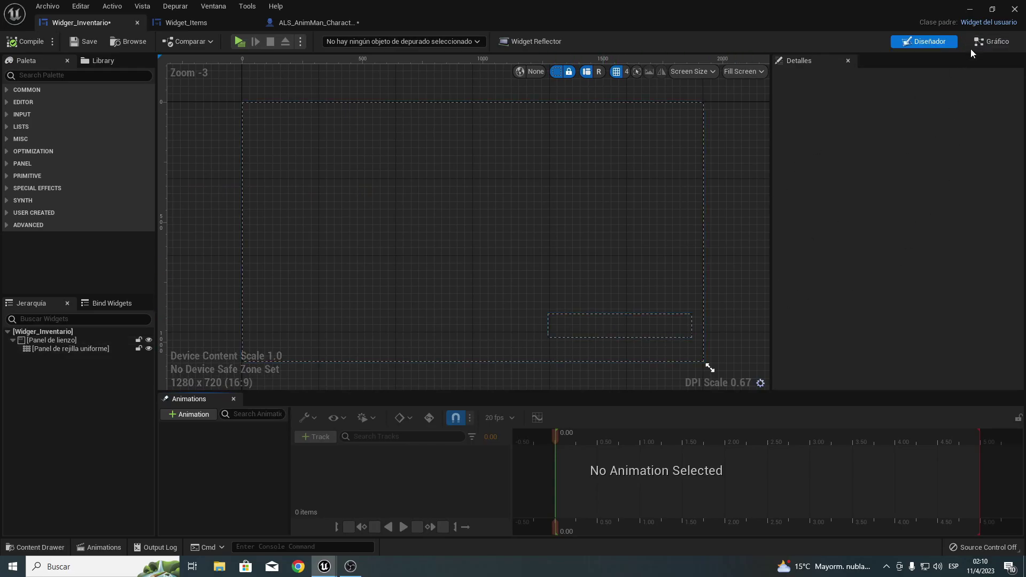
{"action": "left_click", "coordinate": [989, 42]}
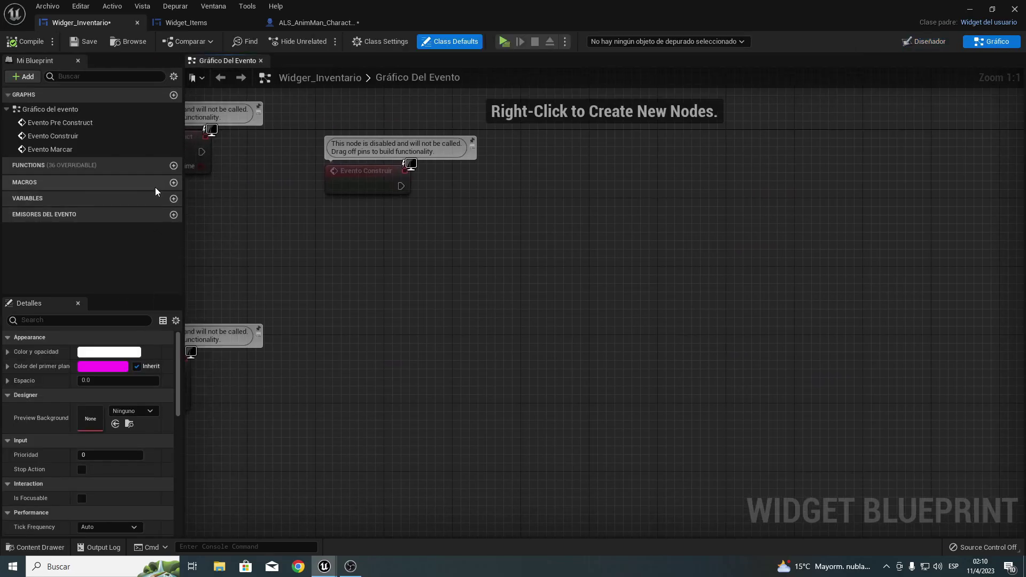
Add an Integer variable ColumnasItems with default value 6 and compile.
{"action": "left_click", "coordinate": [173, 198]}
{"action": "type", "text": "ColumnasItems"}
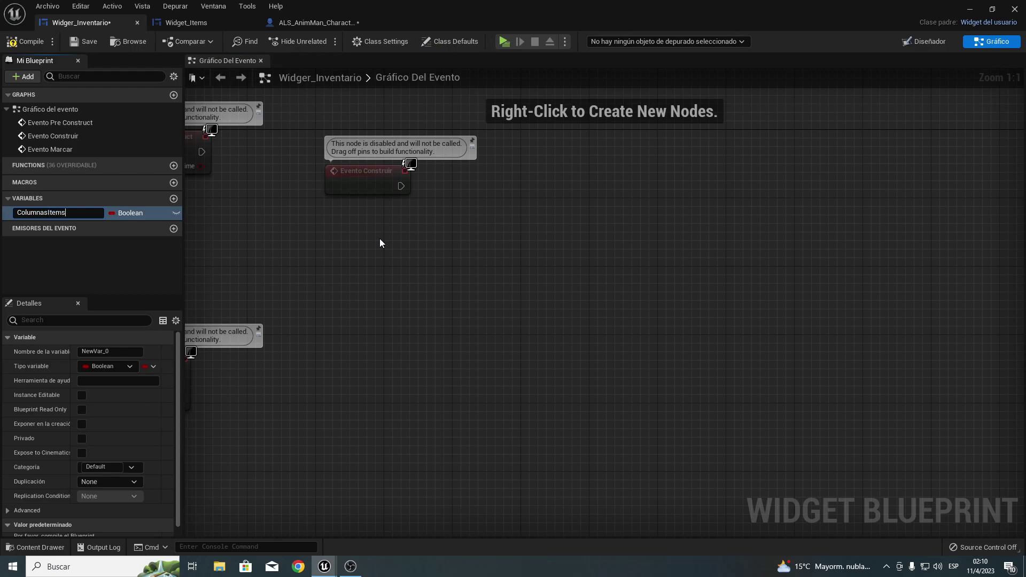
{"action": "key", "text": "Return"}
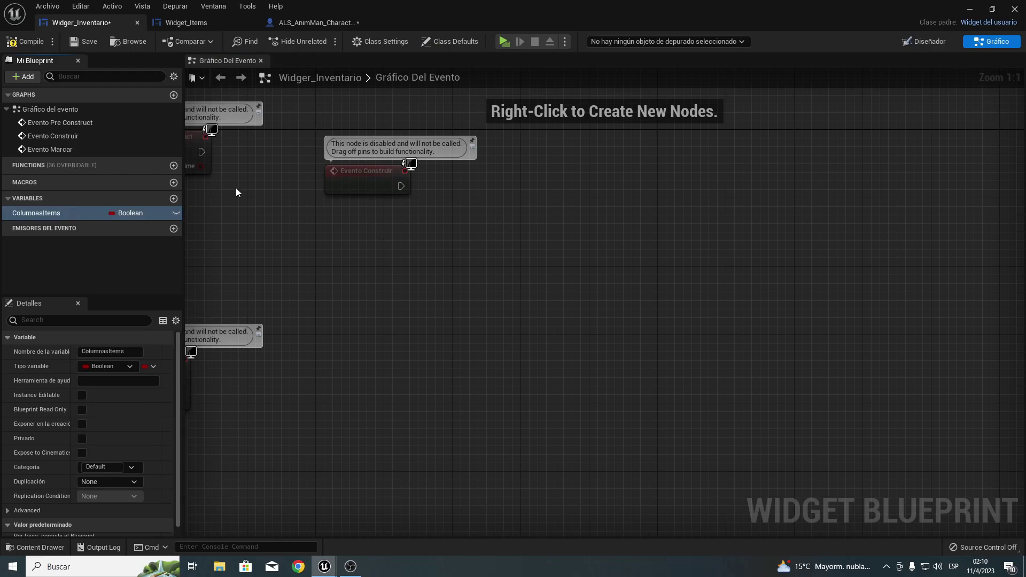
{"action": "left_click", "coordinate": [425, 237]}
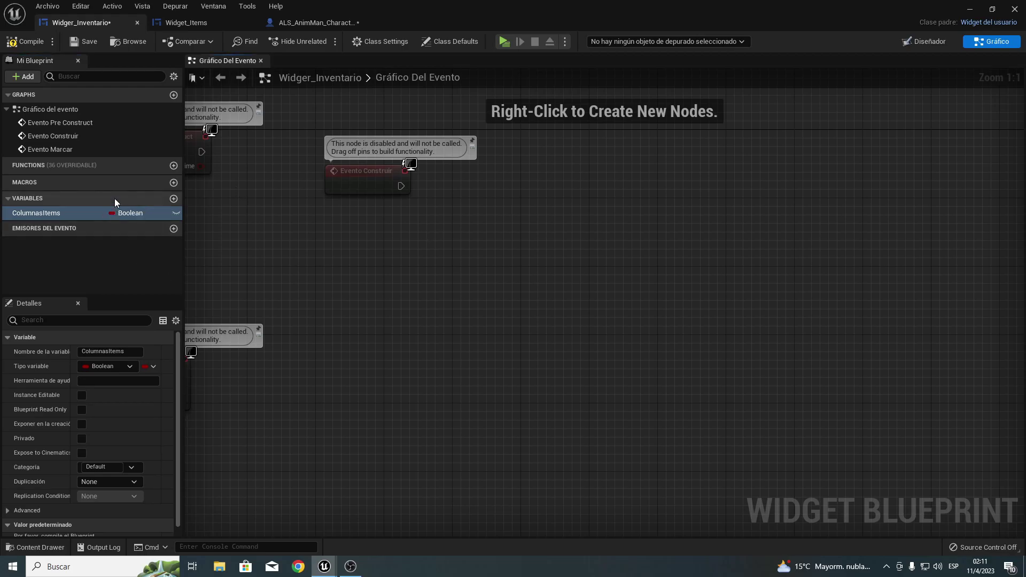
{"action": "left_click", "coordinate": [110, 366]}
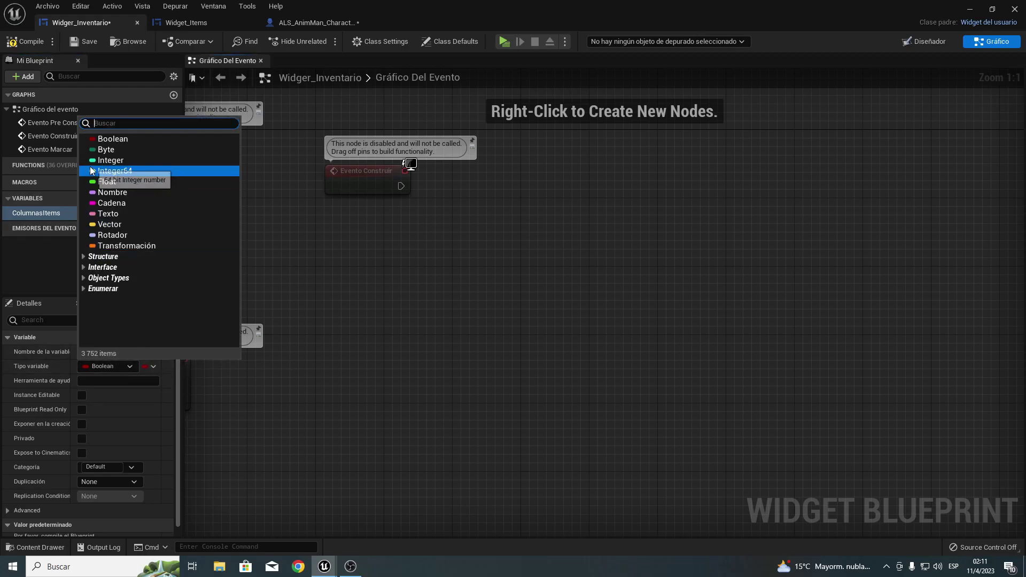
{"action": "left_click", "coordinate": [111, 160]}
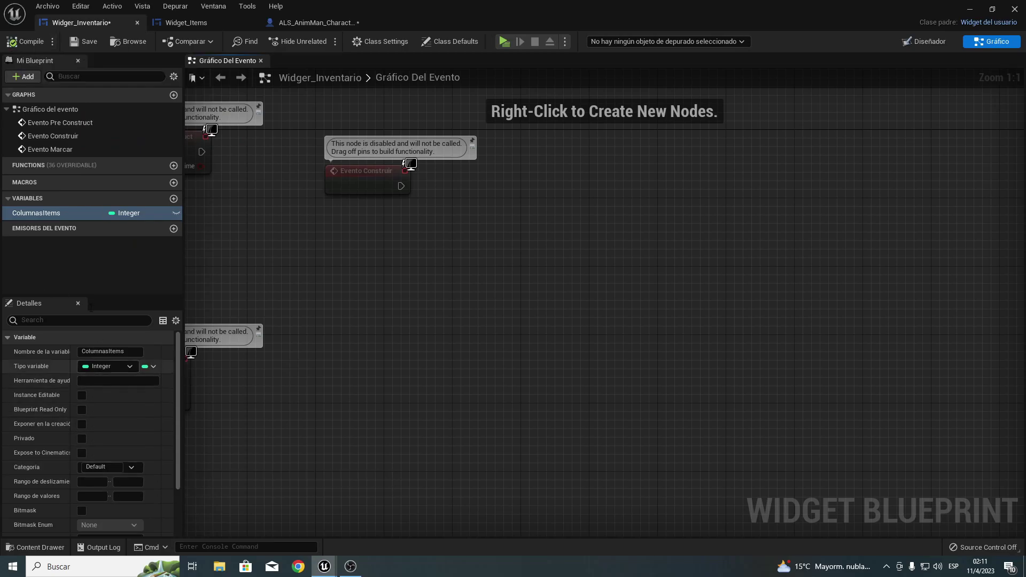
{"action": "scroll", "coordinate": [59, 422], "scroll_direction": "down", "scroll_amount": 3}
{"action": "scroll", "coordinate": [107, 455], "scroll_direction": "down", "scroll_amount": 1}
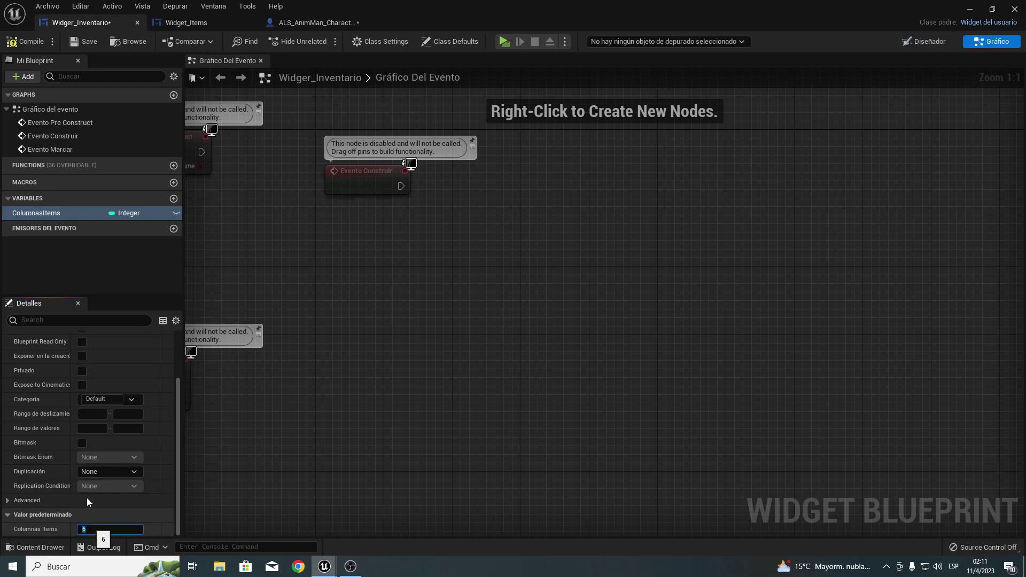
{"action": "left_click", "coordinate": [24, 43]}
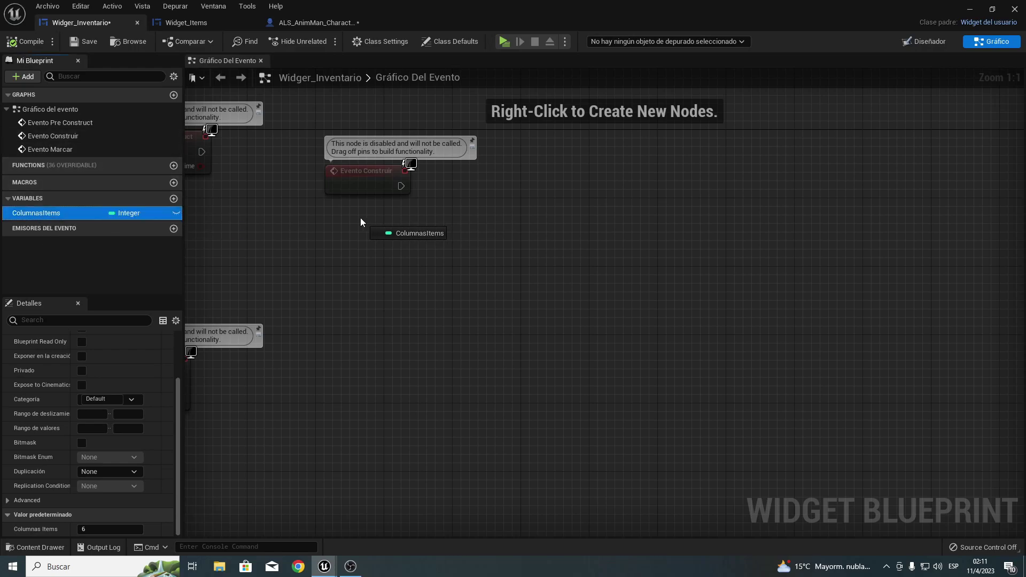
Place a ColumnasItems getter and attach a For Each Loop to Evento Construir.
{"action": "mouse_move", "coordinate": [57, 213]}
{"action": "left_mouse_down"}
{"action": "mouse_move", "coordinate": [350, 215]}
{"action": "mouse_move", "coordinate": [359, 242]}
{"action": "left_mouse_up"}
{"action": "left_click", "coordinate": [388, 240]}
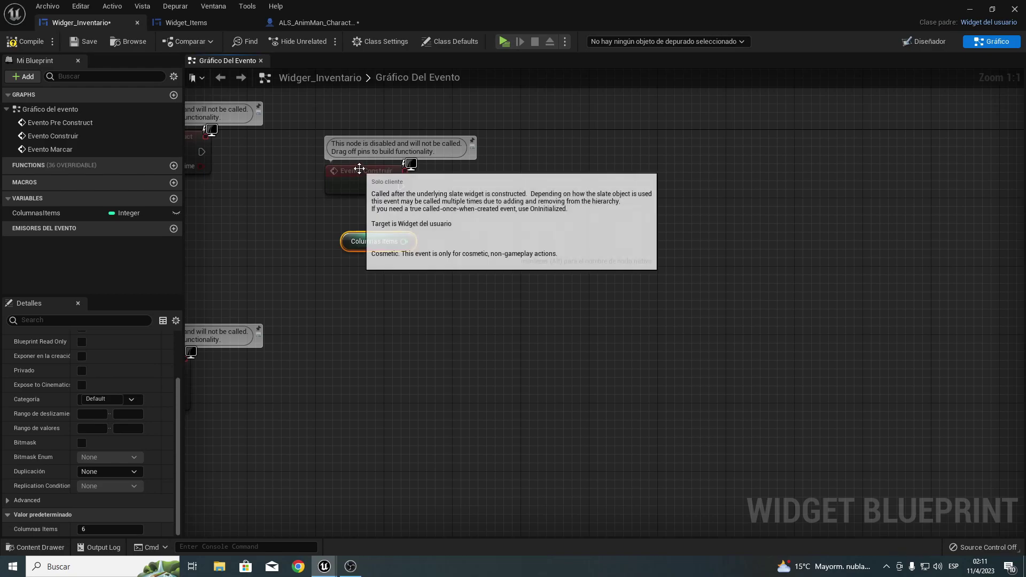
{"action": "left_click_drag", "start_coordinate": [405, 185], "coordinate": [450, 184]}
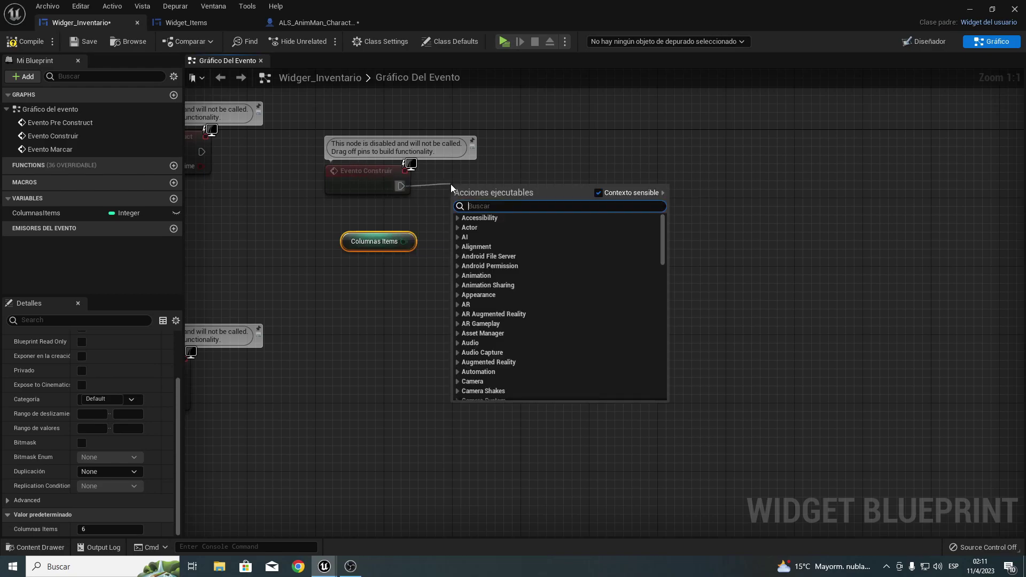
{"action": "type", "text": "for each"}
{"action": "key", "text": "Escape"}
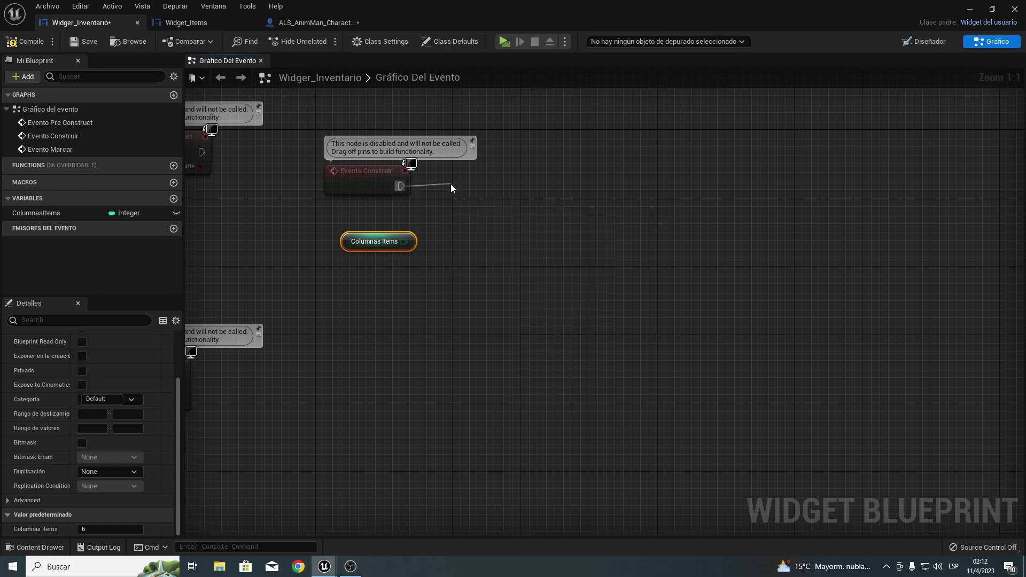
{"action": "left_click_drag", "start_coordinate": [484, 186], "coordinate": [534, 172]}
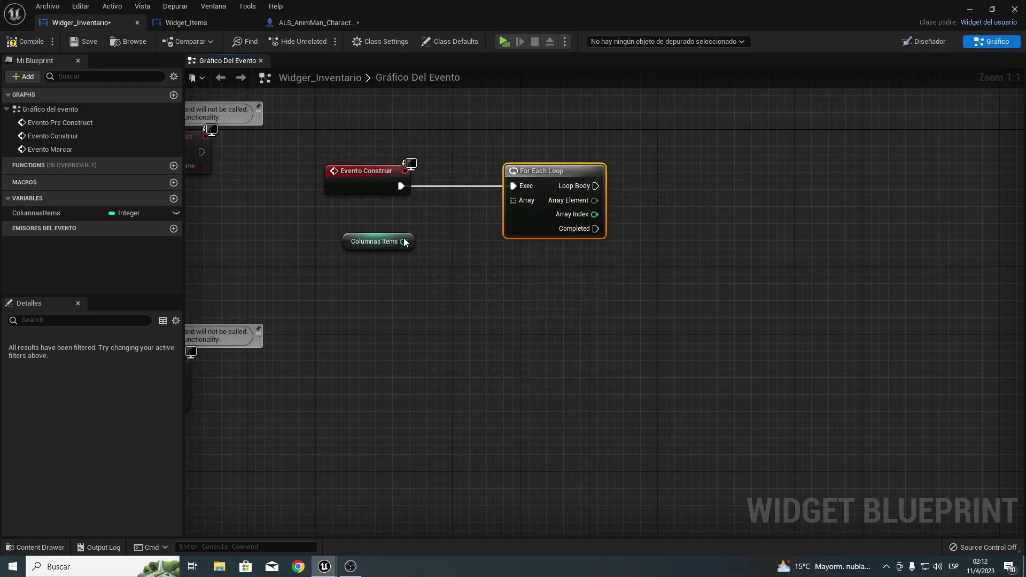
Feed Columnas Items into a subtract node with B=1, then select the For Each Loop.
{"action": "left_click_drag", "start_coordinate": [404, 241], "coordinate": [420, 246]}
{"action": "type", "text": "-"}
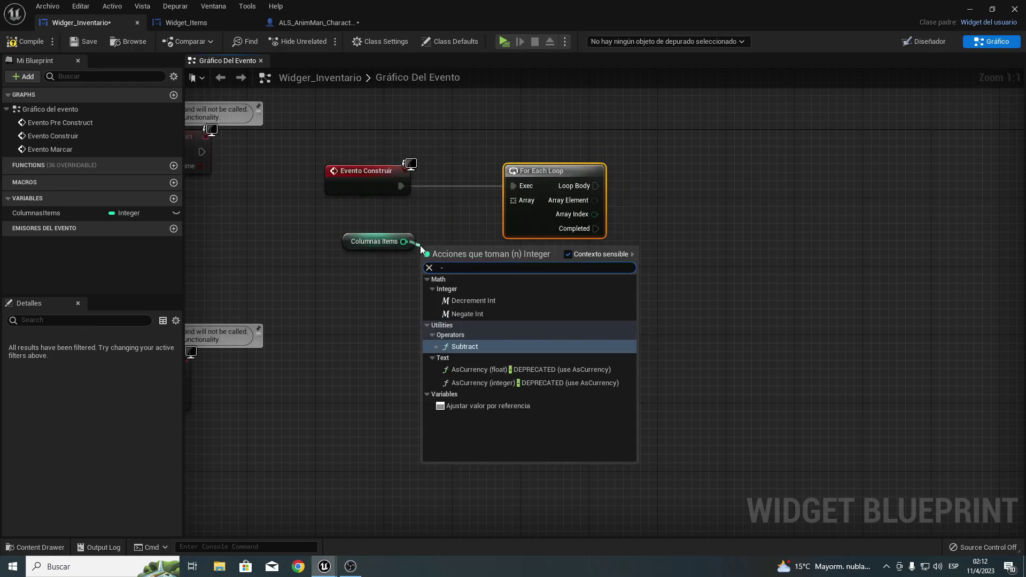
{"action": "key", "text": "Return"}
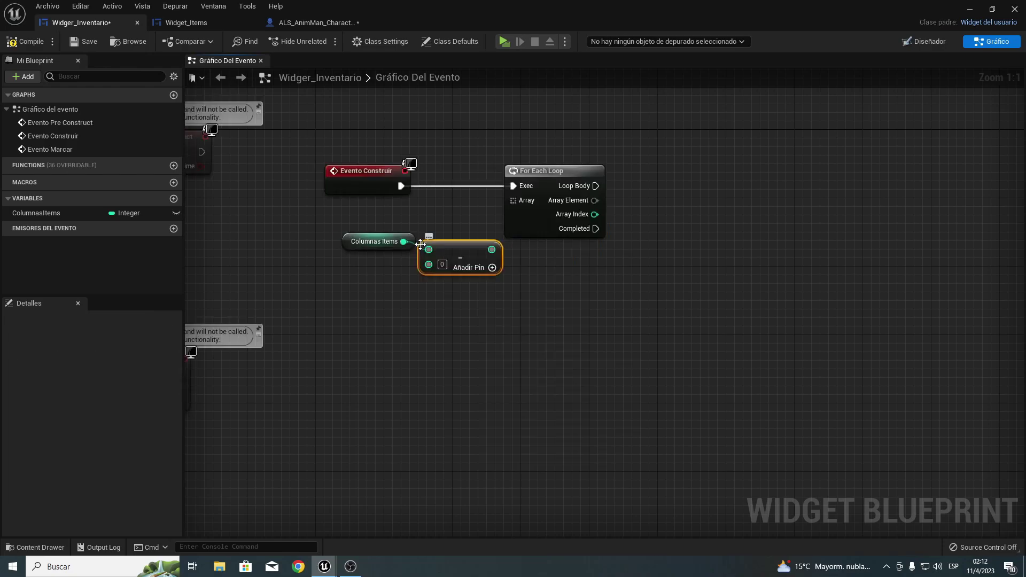
{"action": "left_click", "coordinate": [443, 264]}
{"action": "type", "text": "1"}
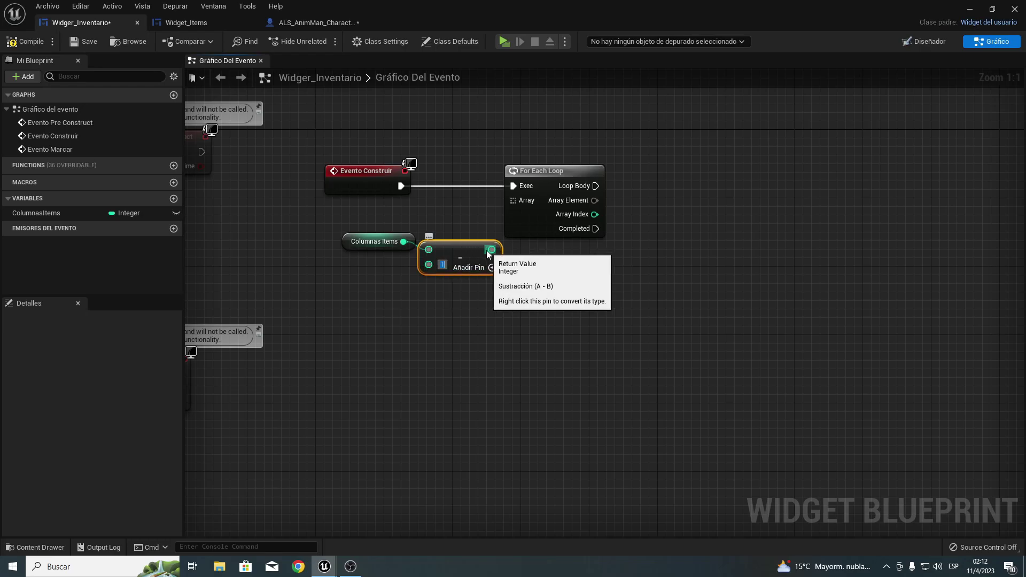
{"action": "left_click_drag", "start_coordinate": [490, 250], "coordinate": [527, 204]}
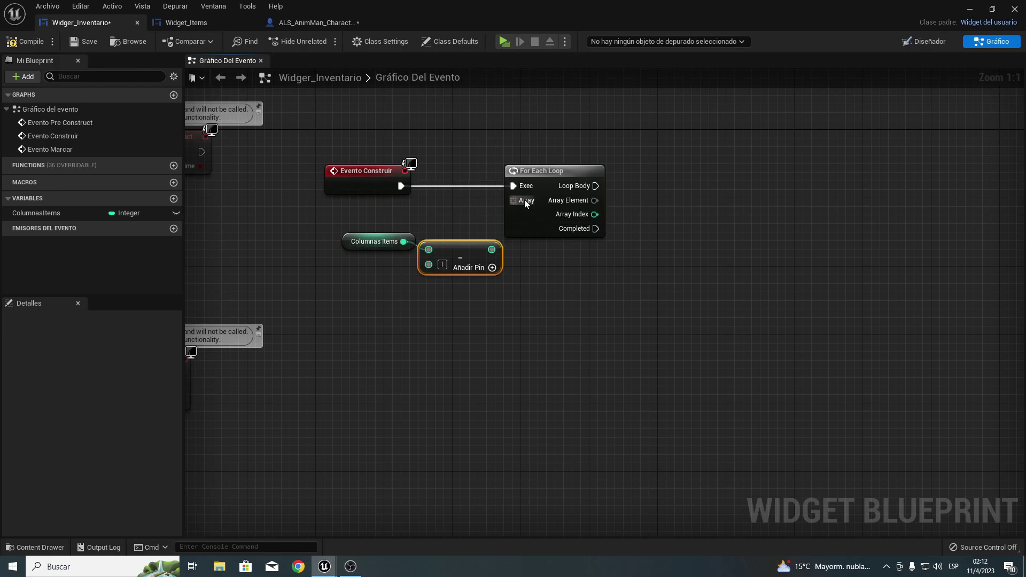
{"action": "right_click_drag", "start_coordinate": [293, 299], "coordinate": [400, 300]}
{"action": "left_click_drag", "start_coordinate": [401, 302], "coordinate": [597, 247]}
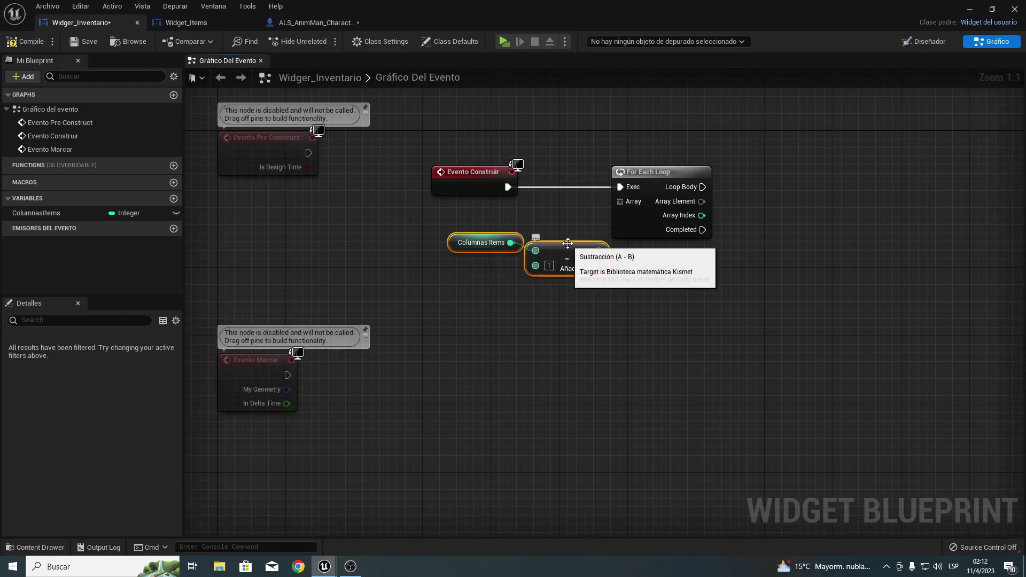
{"action": "left_click", "coordinate": [646, 220]}
{"action": "left_click", "coordinate": [610, 130]}
{"action": "left_click_drag", "start_coordinate": [609, 123], "coordinate": [716, 200]}
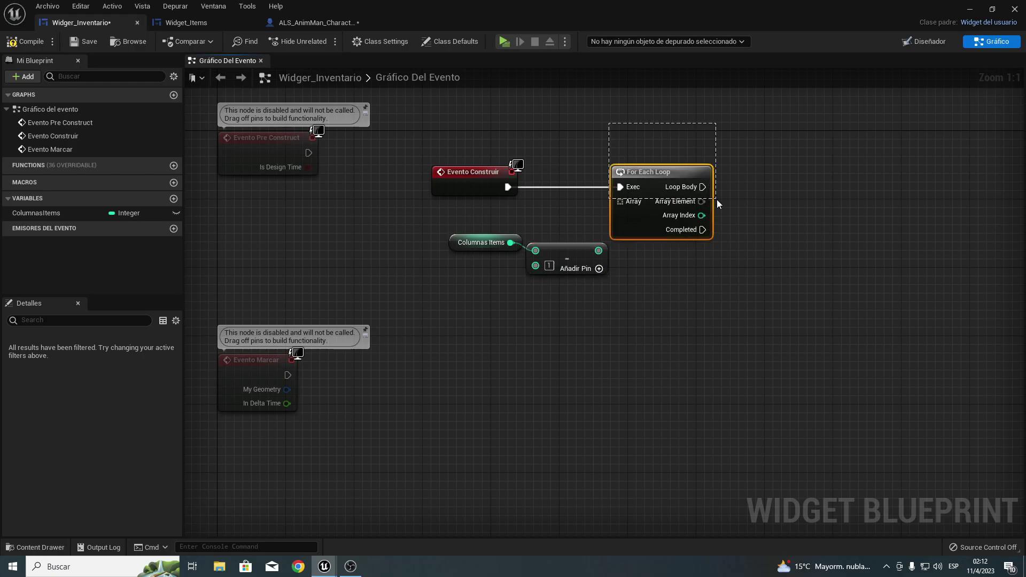
Replace the For Each Loop with a For Loop whose Last Index is ColumnasItems minus 1.
{"action": "key", "text": "Delete"}
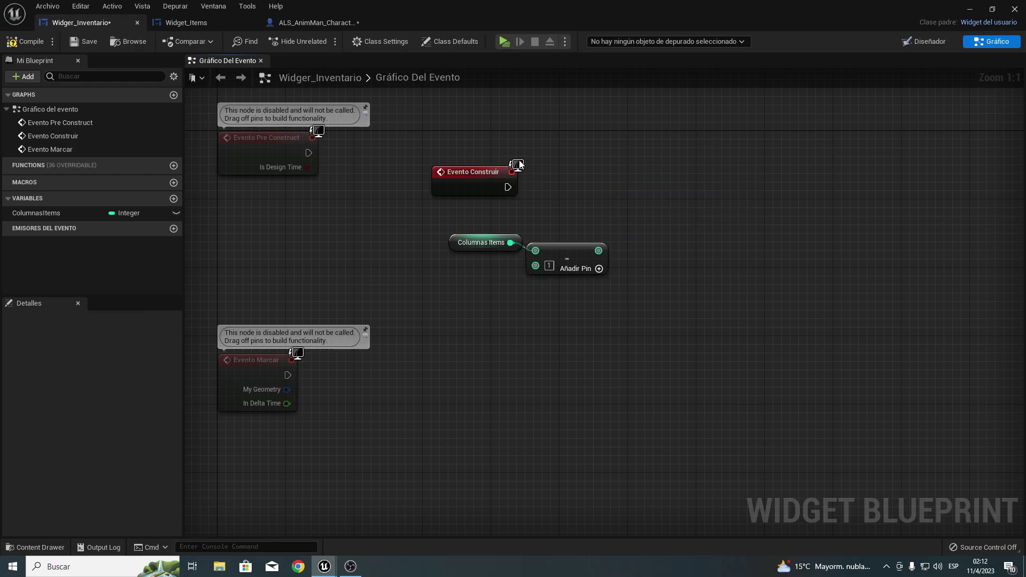
{"action": "left_click_drag", "start_coordinate": [508, 187], "coordinate": [566, 190]}
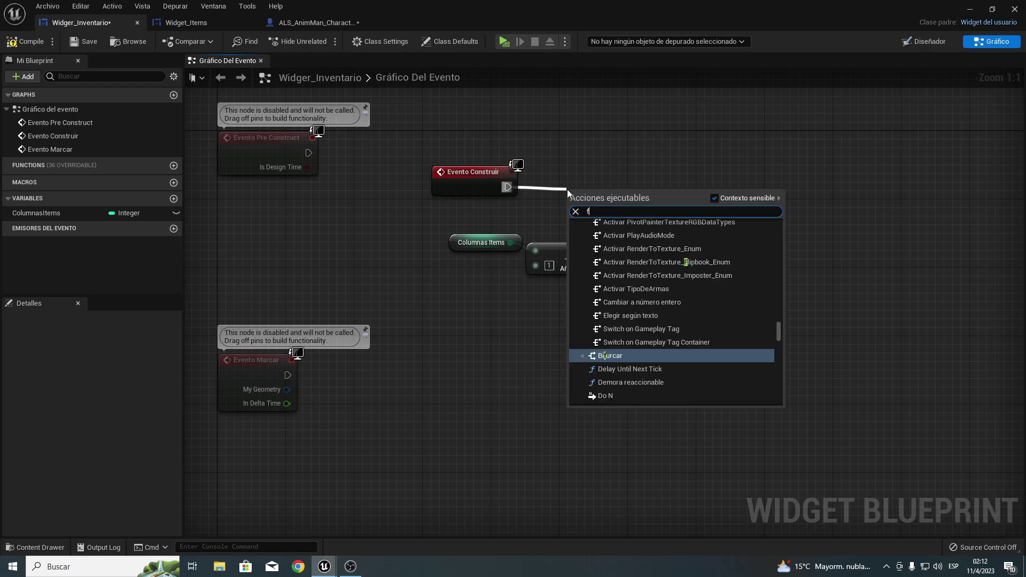
{"action": "type", "text": "forl"}
{"action": "key", "text": "Down"}
{"action": "key", "text": "Down"}
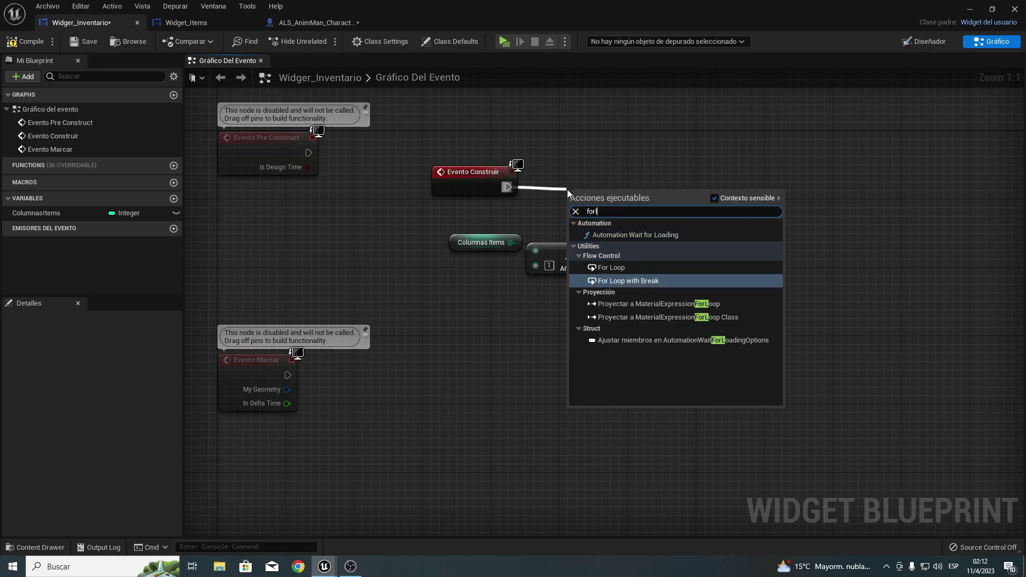
{"action": "key", "text": "Up"}
{"action": "key", "text": "Return"}
{"action": "left_click_drag", "start_coordinate": [593, 198], "coordinate": [644, 164]}
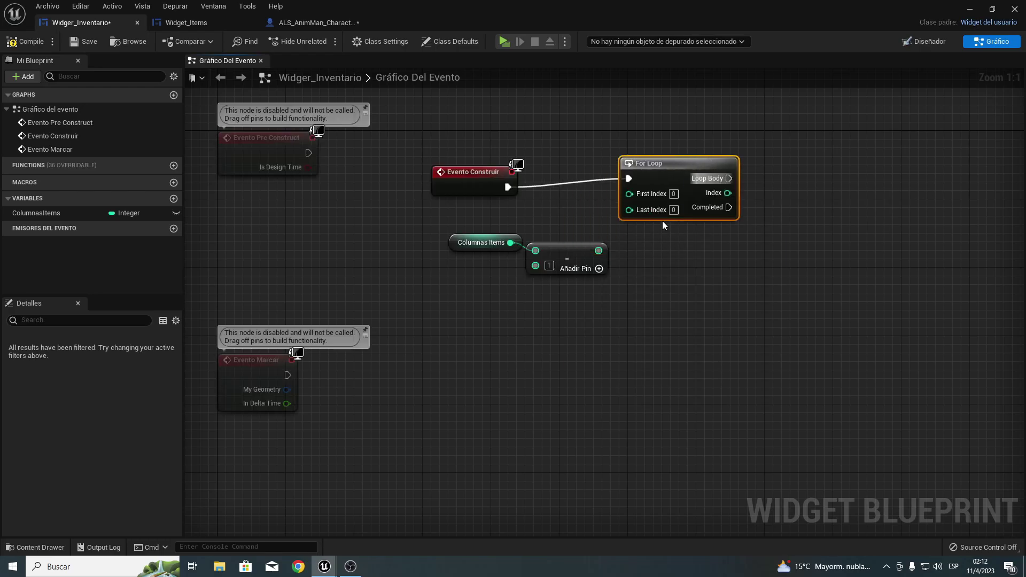
{"action": "mouse_move", "coordinate": [598, 255]}
{"action": "left_mouse_down"}
{"action": "mouse_move", "coordinate": [633, 228]}
{"action": "mouse_move", "coordinate": [632, 210]}
{"action": "left_mouse_up"}
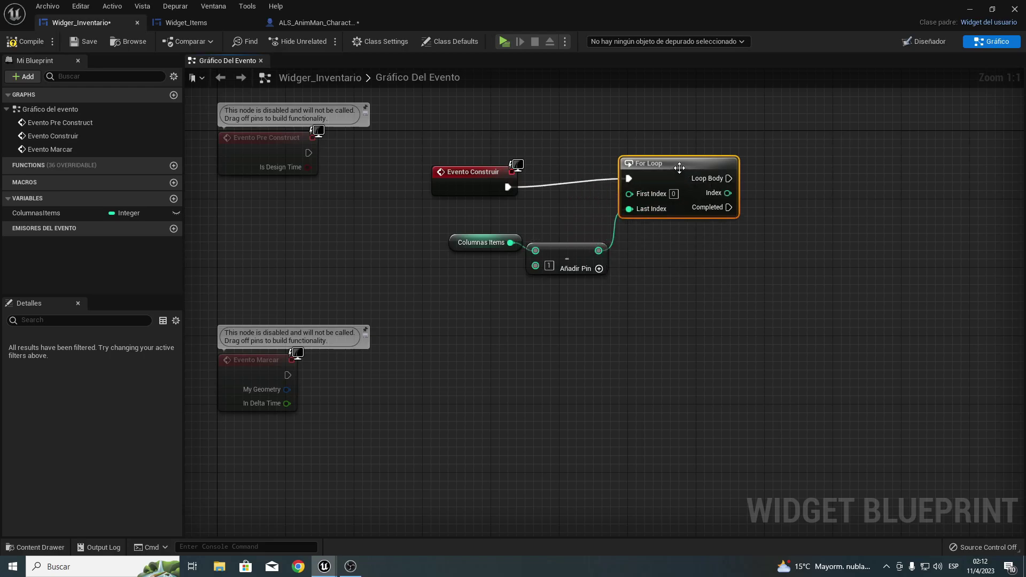
{"action": "left_click_drag", "start_coordinate": [683, 175], "coordinate": [674, 183]}
{"action": "right_click_drag", "start_coordinate": [480, 264], "coordinate": [518, 261]}
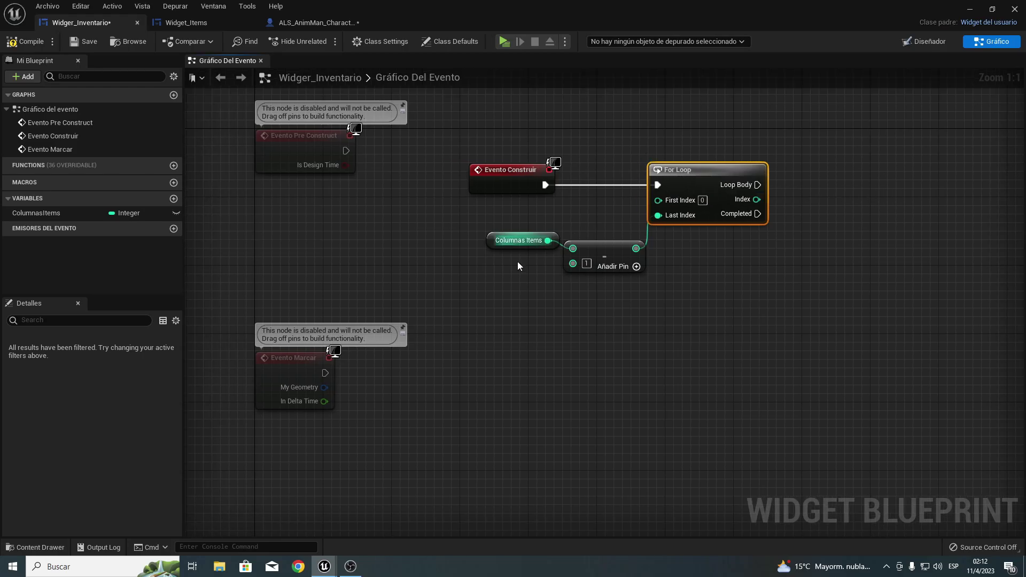
{"action": "mouse_move", "coordinate": [471, 275]}
{"action": "left_mouse_down"}
{"action": "mouse_move", "coordinate": [647, 230]}
{"action": "mouse_move", "coordinate": [595, 209]}
{"action": "left_mouse_up"}
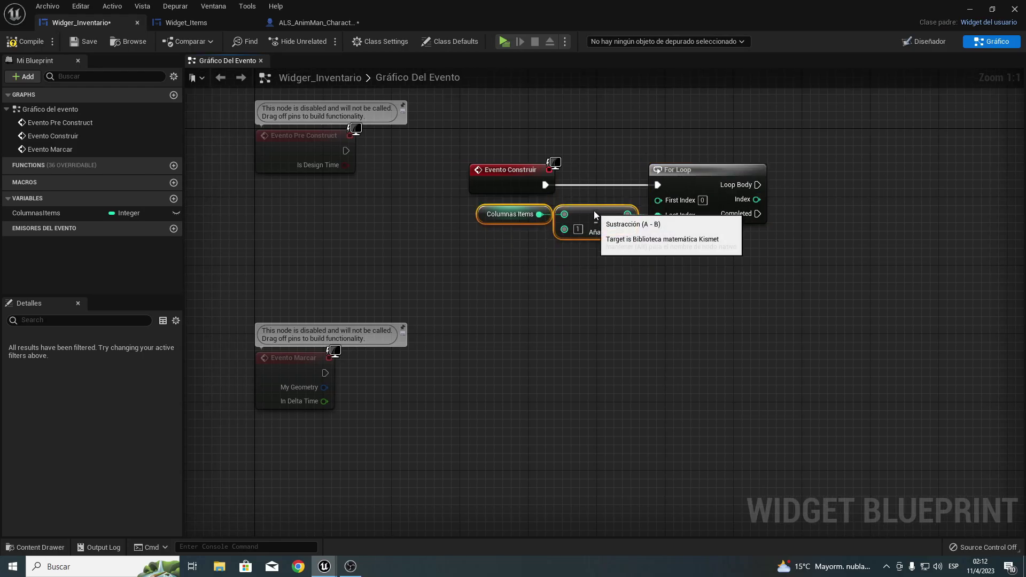
{"action": "left_click", "coordinate": [787, 212]}
{"action": "right_click_drag", "start_coordinate": [787, 212], "coordinate": [557, 239]}
Add a Create Widget node of class Widget_Items to the loop body.
{"action": "left_click_drag", "start_coordinate": [546, 212], "coordinate": [617, 207]}
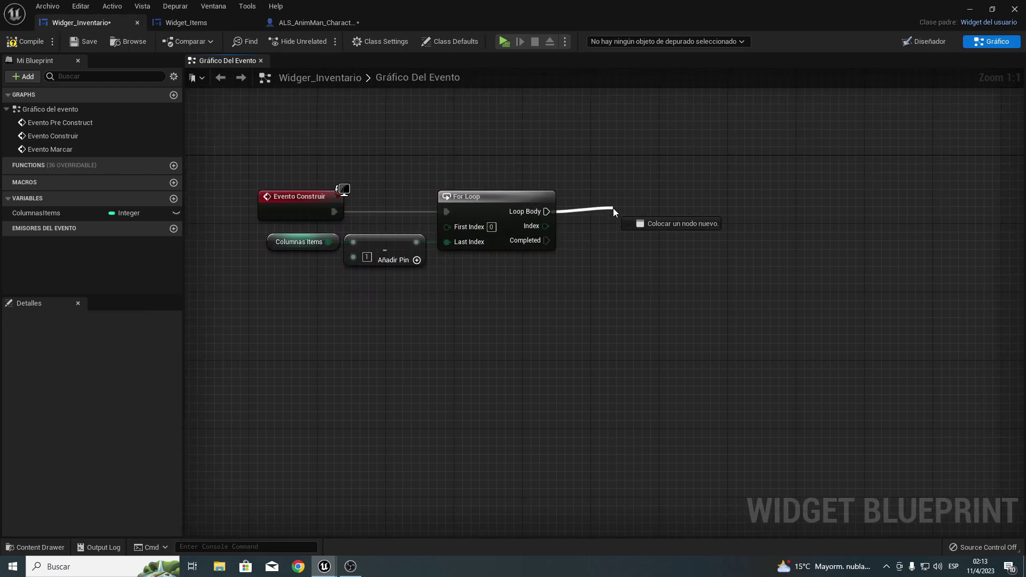
{"action": "type", "text": "creat"}
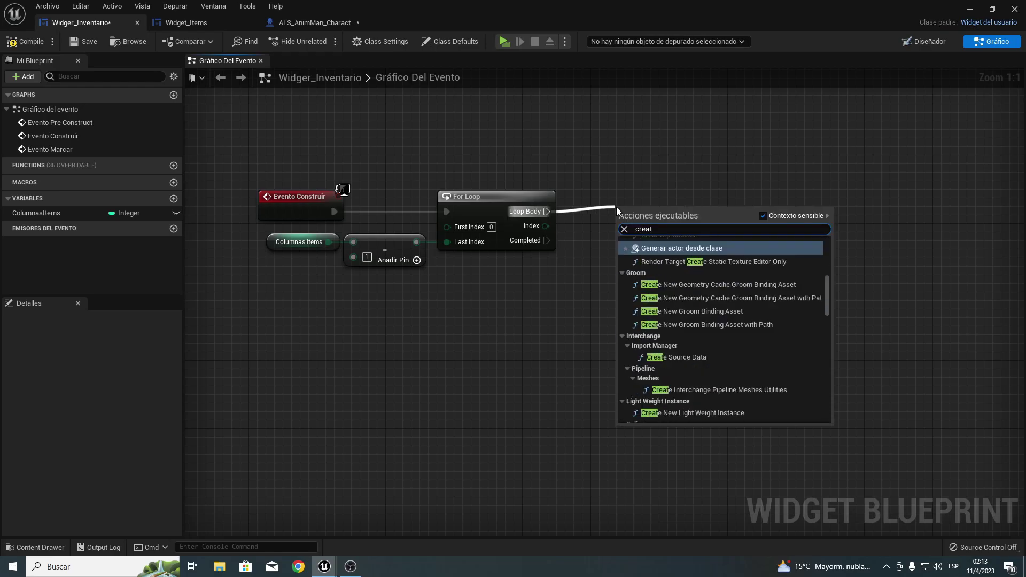
{"action": "type", "text": "w"}
{"action": "key", "text": "BackSpace"}
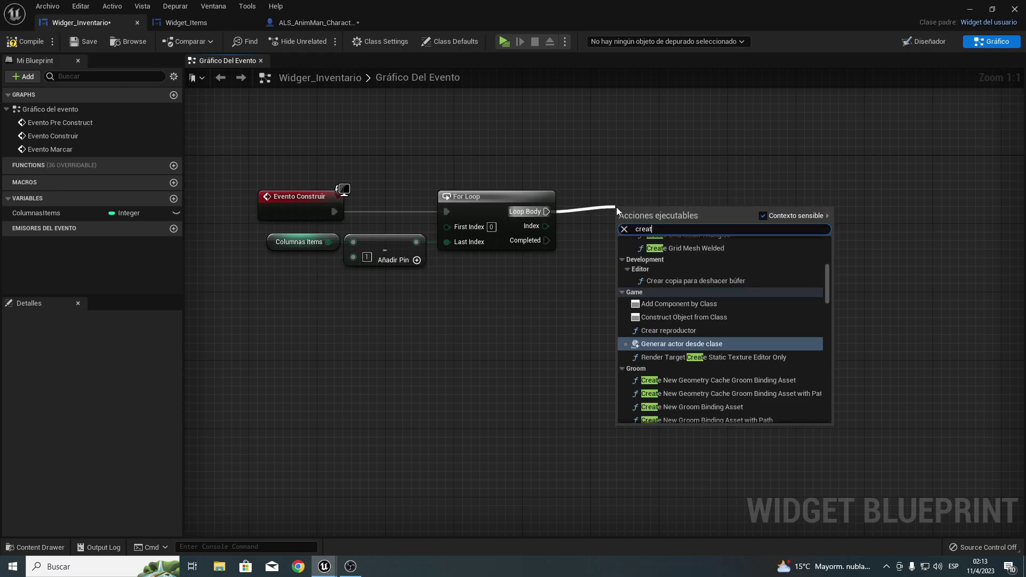
{"action": "type", "text": "ew"}
{"action": "key", "text": "Return"}
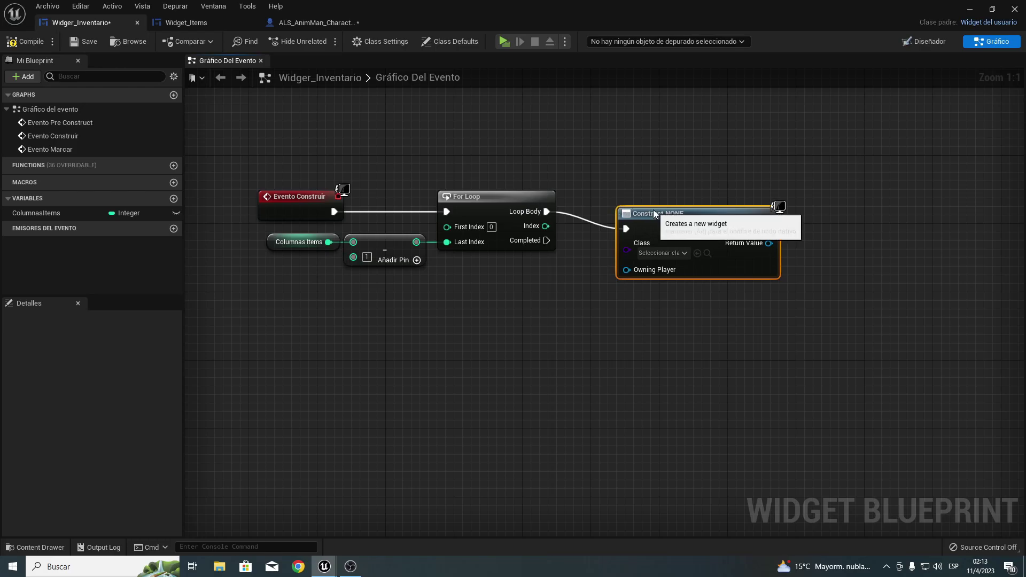
{"action": "left_click", "coordinate": [658, 236]}
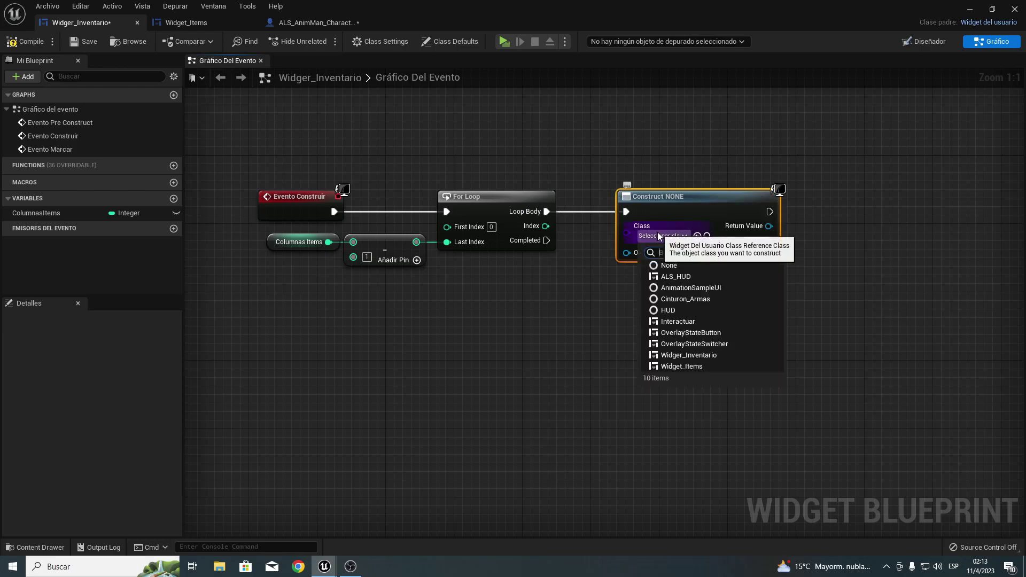
{"action": "left_click", "coordinate": [690, 367]}
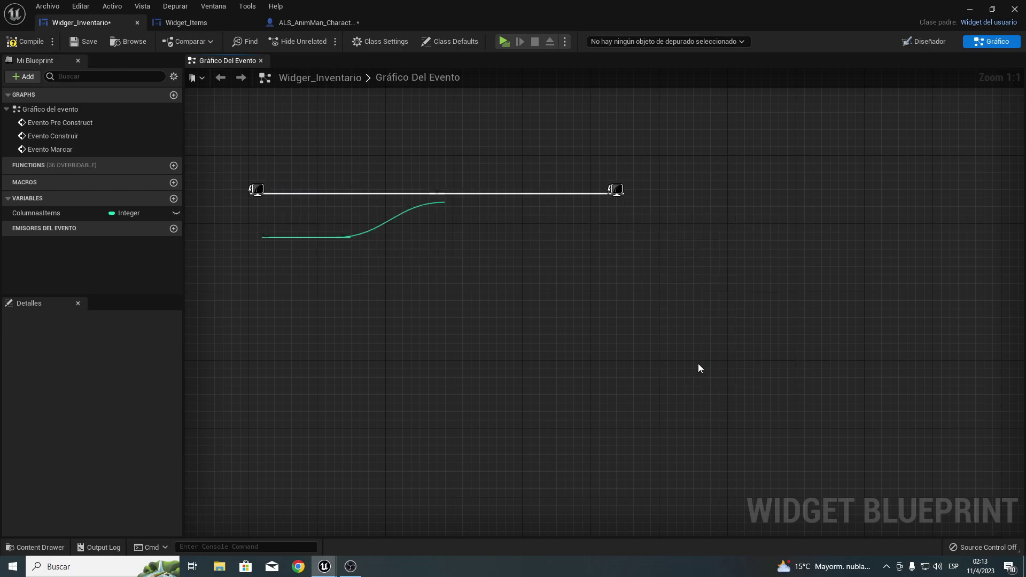
{"action": "right_click_drag", "start_coordinate": [619, 248], "coordinate": [673, 241]}
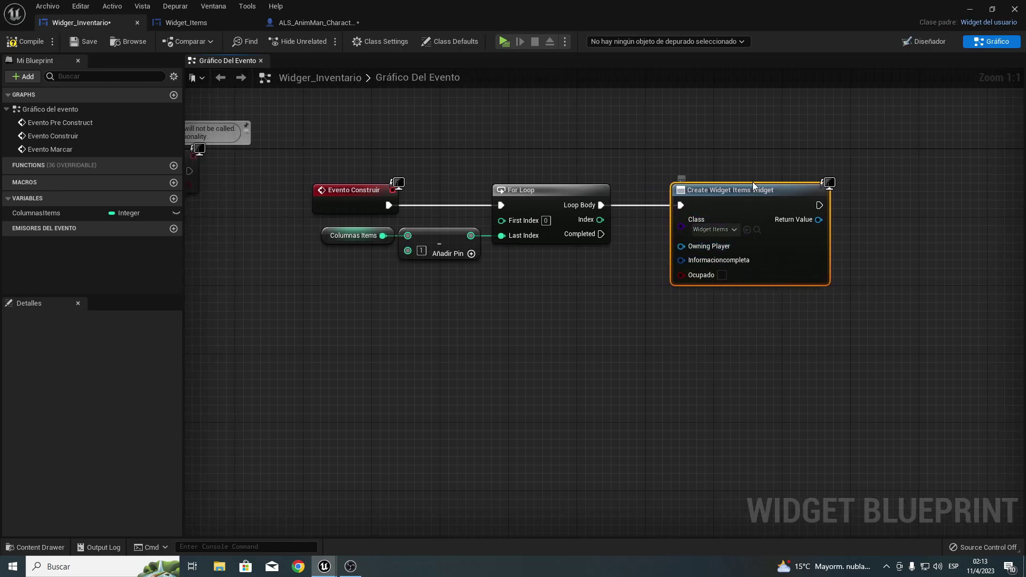
Wire a Get Player Controller node into the widget's Owning Player.
{"action": "left_click_drag", "start_coordinate": [681, 246], "coordinate": [597, 271]}
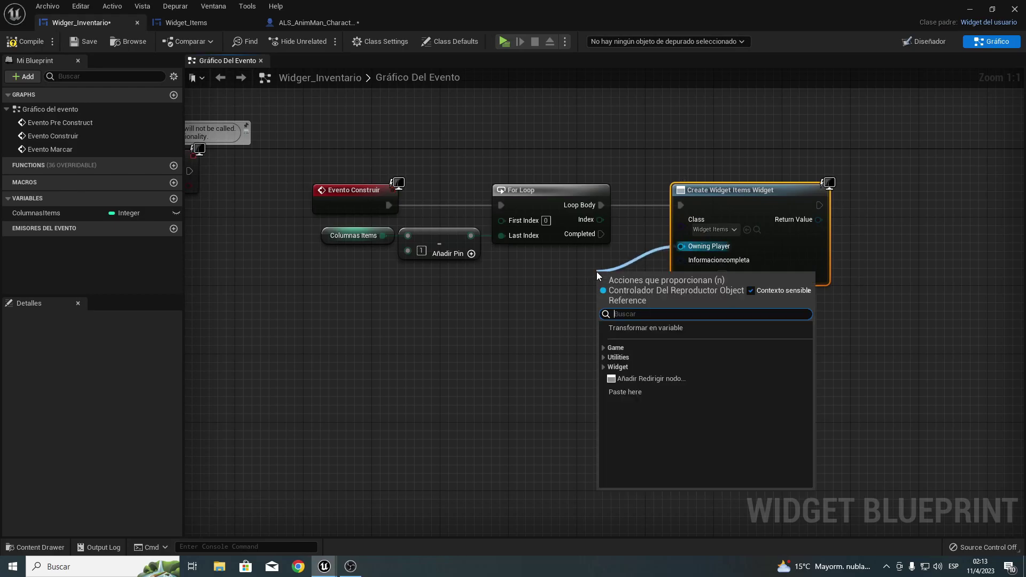
{"action": "type", "text": "ibt"}
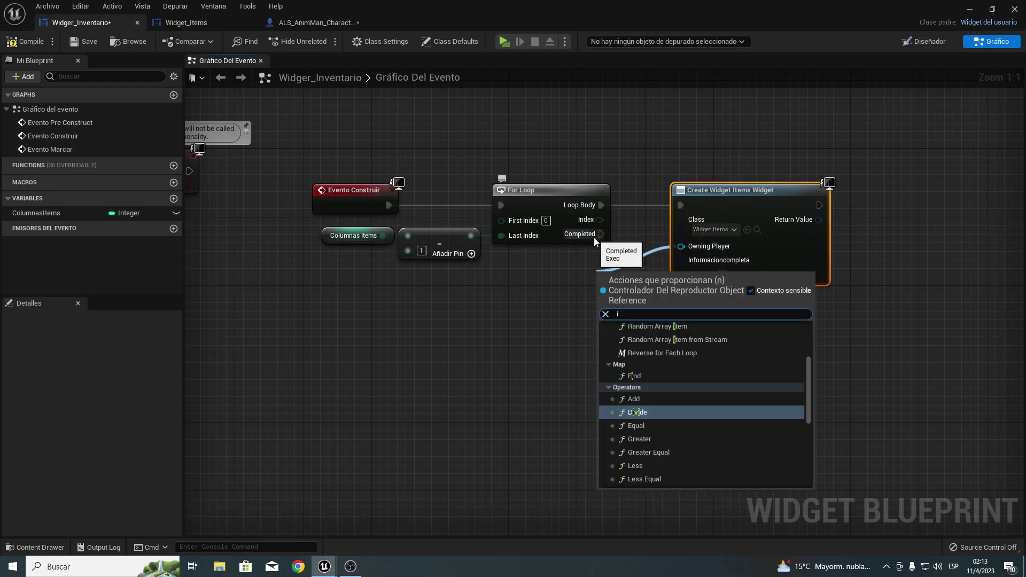
{"action": "key", "text": "BackSpace"}
{"action": "key", "text": "BackSpace"}
{"action": "key", "text": "BackSpace"}
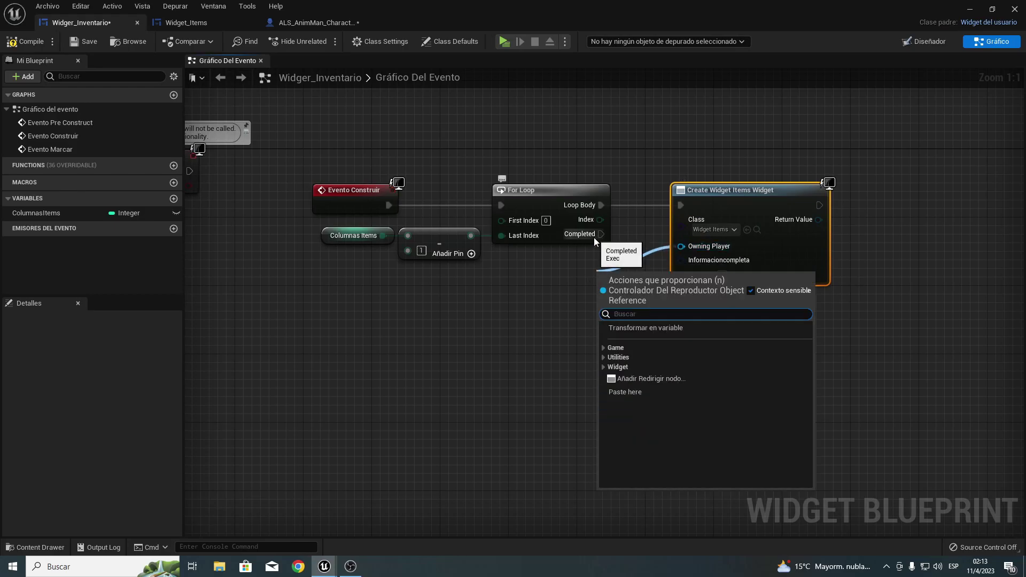
{"action": "type", "text": "obte"}
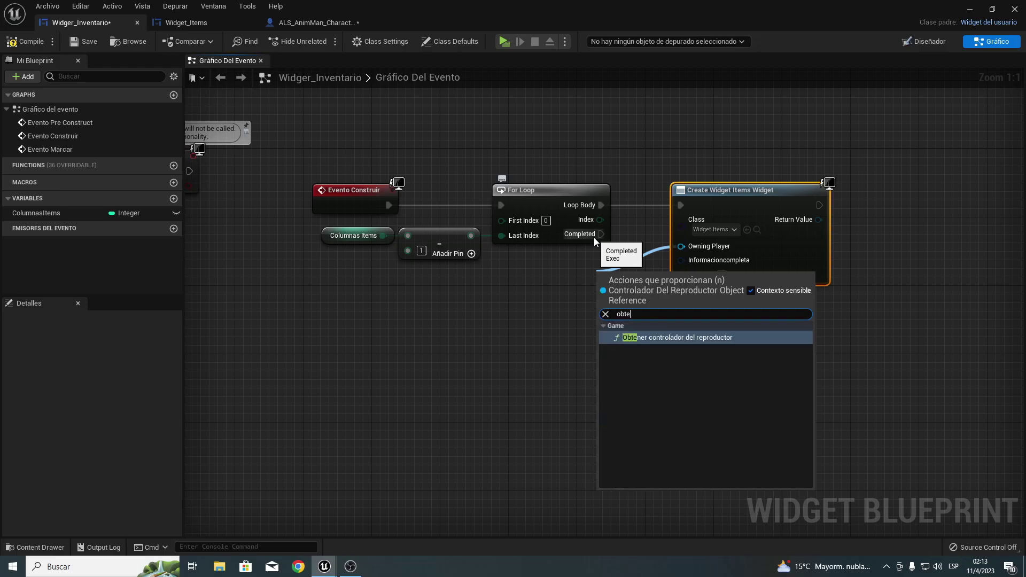
{"action": "key", "text": "Return"}
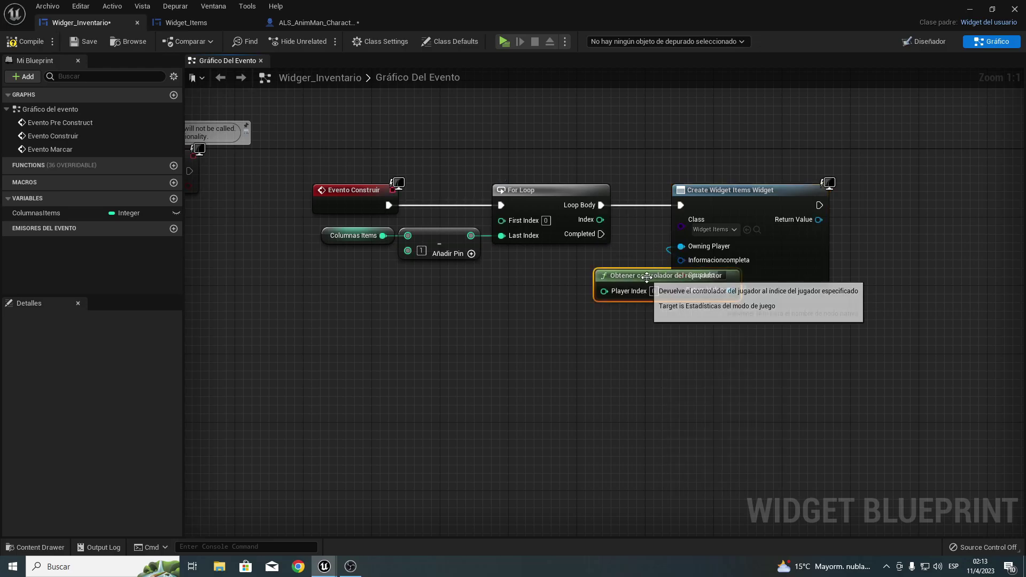
{"action": "left_click_drag", "start_coordinate": [644, 281], "coordinate": [537, 262]}
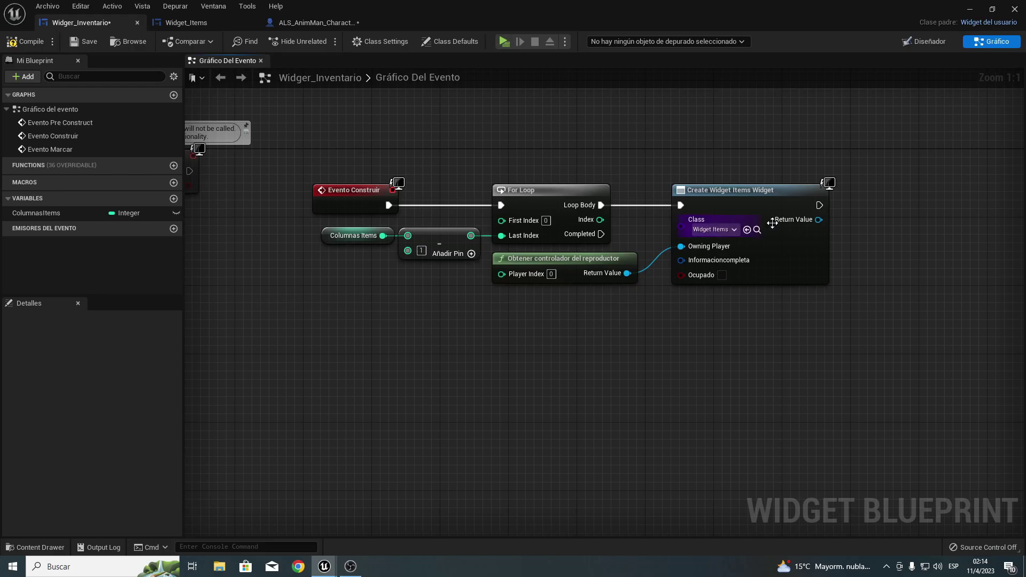
Search for an Add node from the widget's Return Value, but add nothing.
{"action": "right_click_drag", "start_coordinate": [808, 217], "coordinate": [651, 231]}
{"action": "left_click_drag", "start_coordinate": [662, 233], "coordinate": [717, 232]}
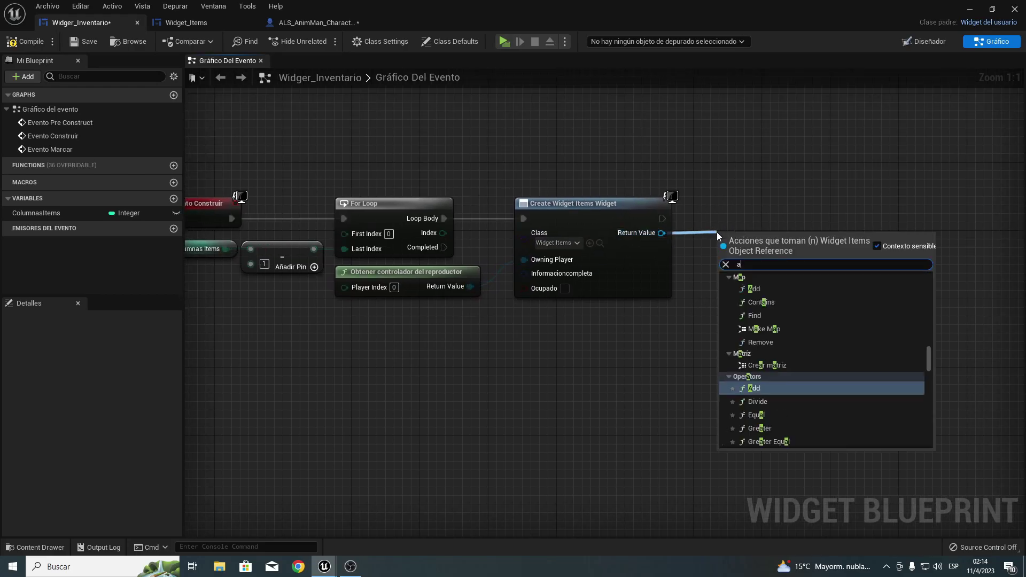
{"action": "type", "text": "add"}
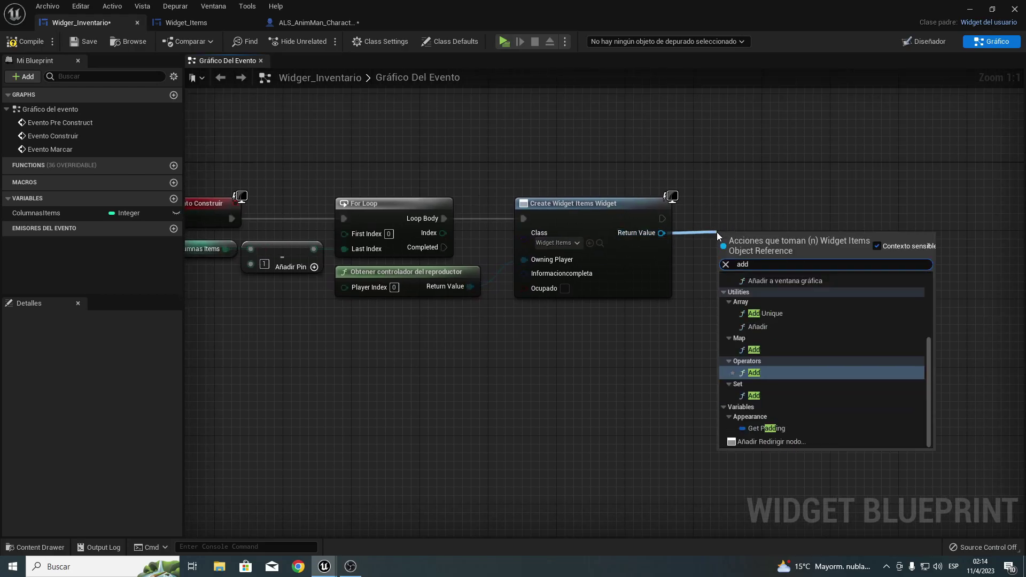
{"action": "key", "text": "Down"}
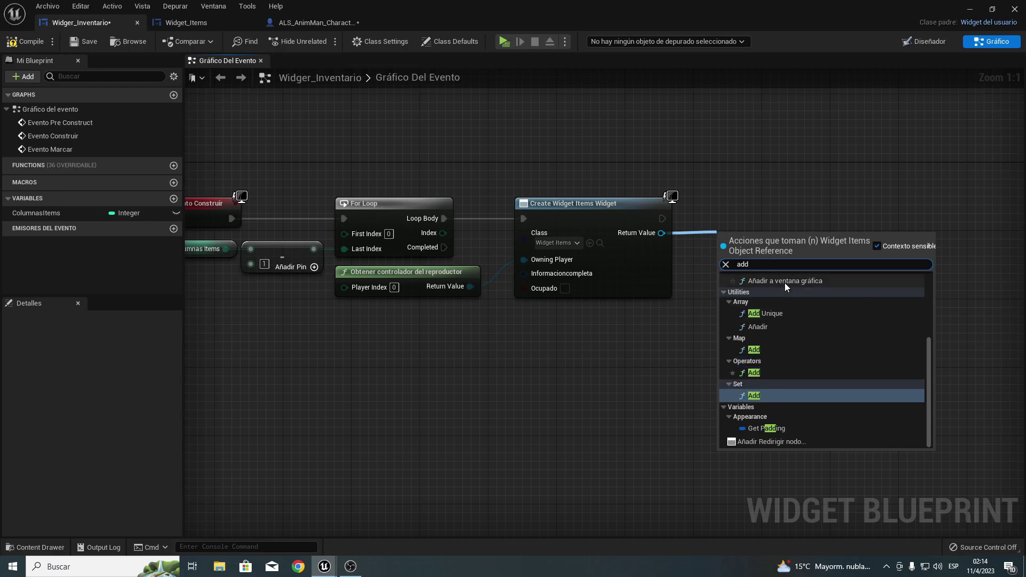
{"action": "left_click", "coordinate": [732, 162]}
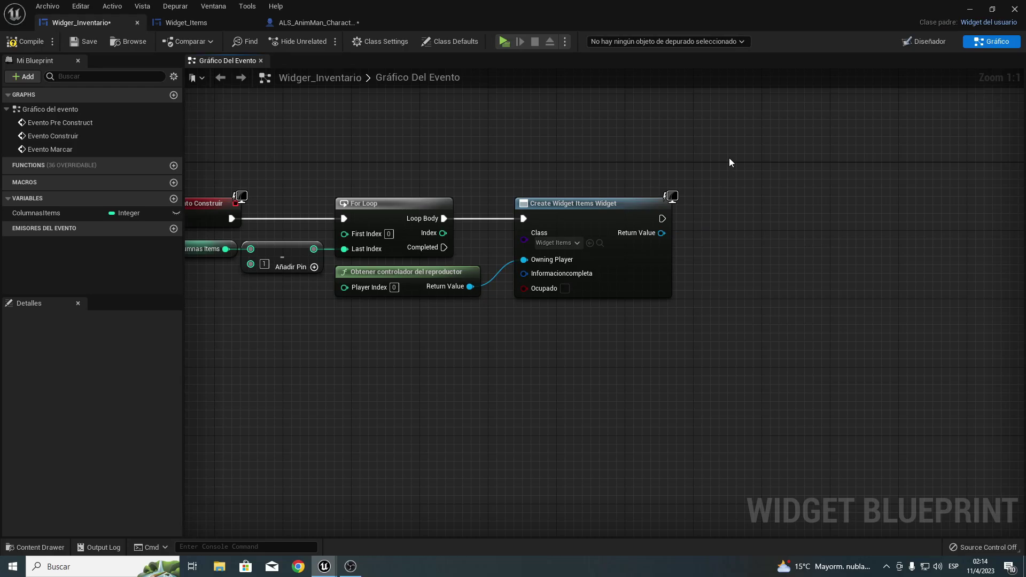
Make the belt's Uniform Grid Panel a variable named PanelCinturonInventario.
{"action": "left_click", "coordinate": [939, 42]}
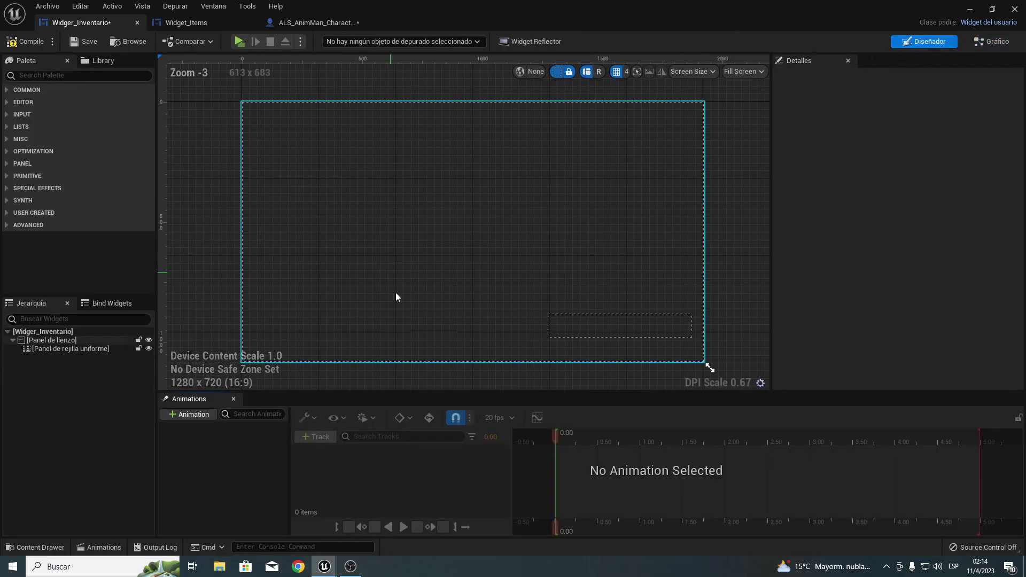
{"action": "left_click", "coordinate": [575, 328]}
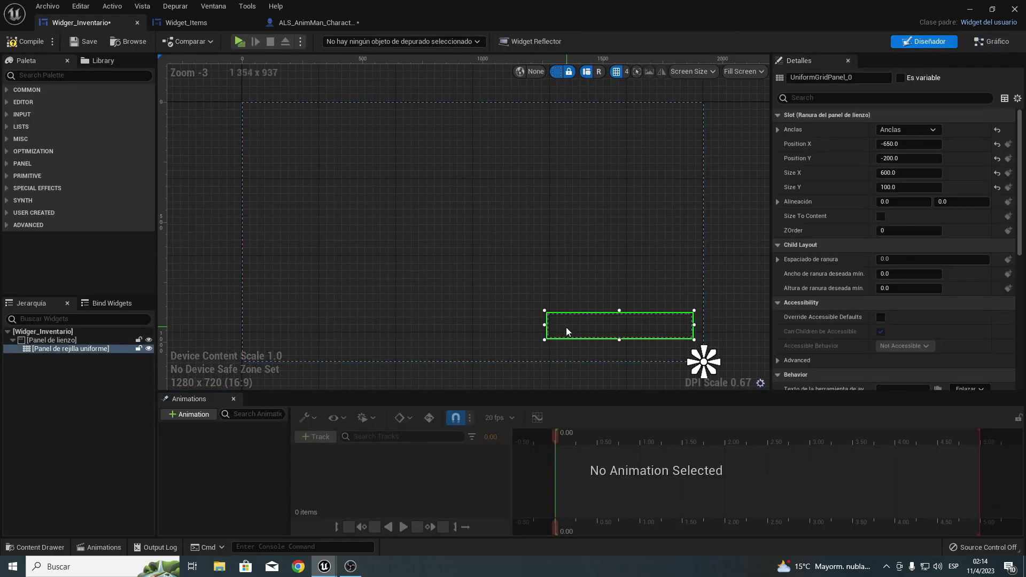
{"action": "left_click", "coordinate": [900, 77]}
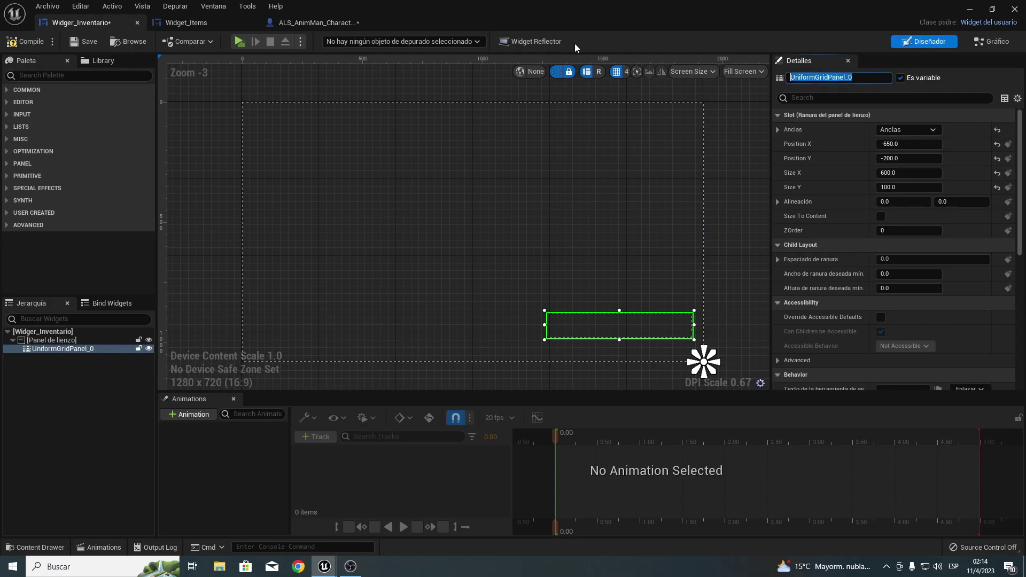
{"action": "type", "text": "PanelCinturonInventario"}
{"action": "key", "text": "Return"}
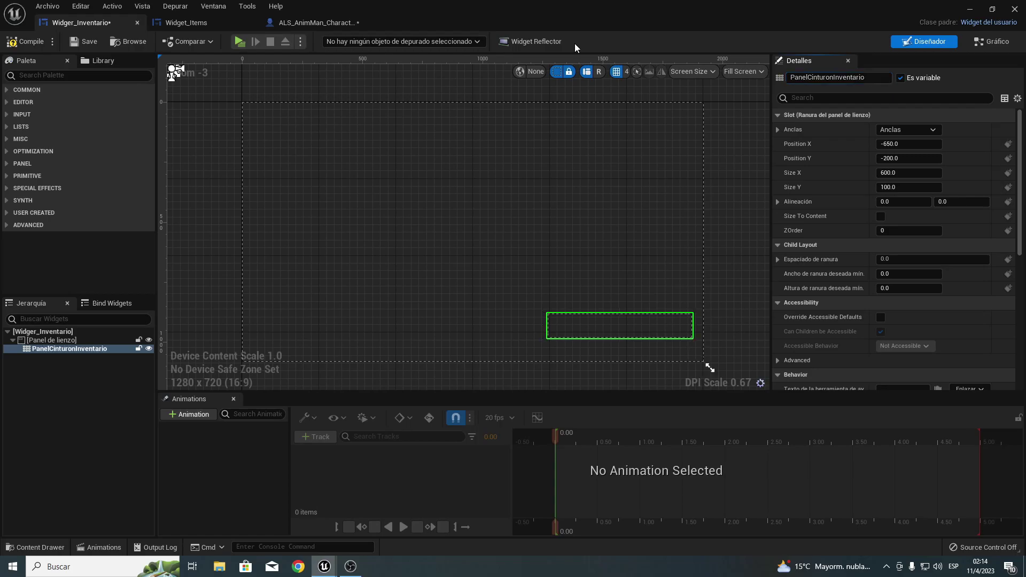
Compile Widger_Inventario and place a PanelCinturonInventario getter in the event graph.
{"action": "left_click", "coordinate": [981, 45]}
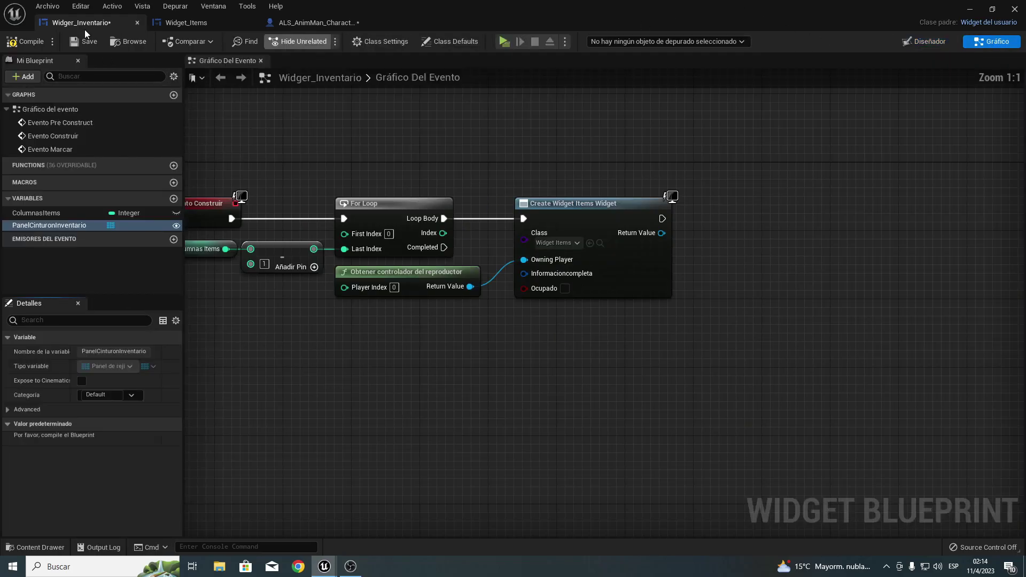
{"action": "left_click", "coordinate": [45, 45]}
{"action": "left_click", "coordinate": [62, 225]}
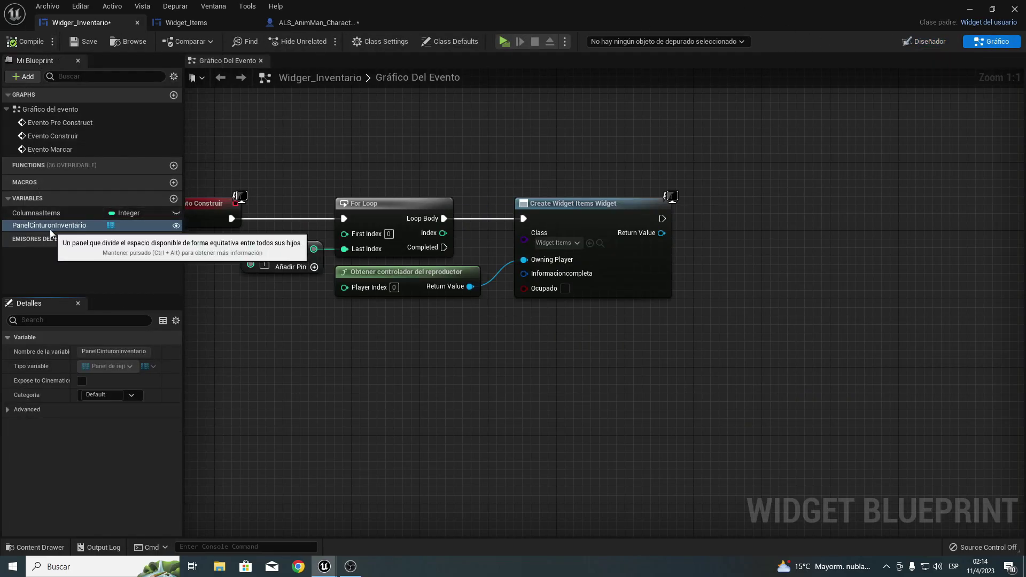
{"action": "left_click_drag", "start_coordinate": [58, 230], "coordinate": [590, 334]}
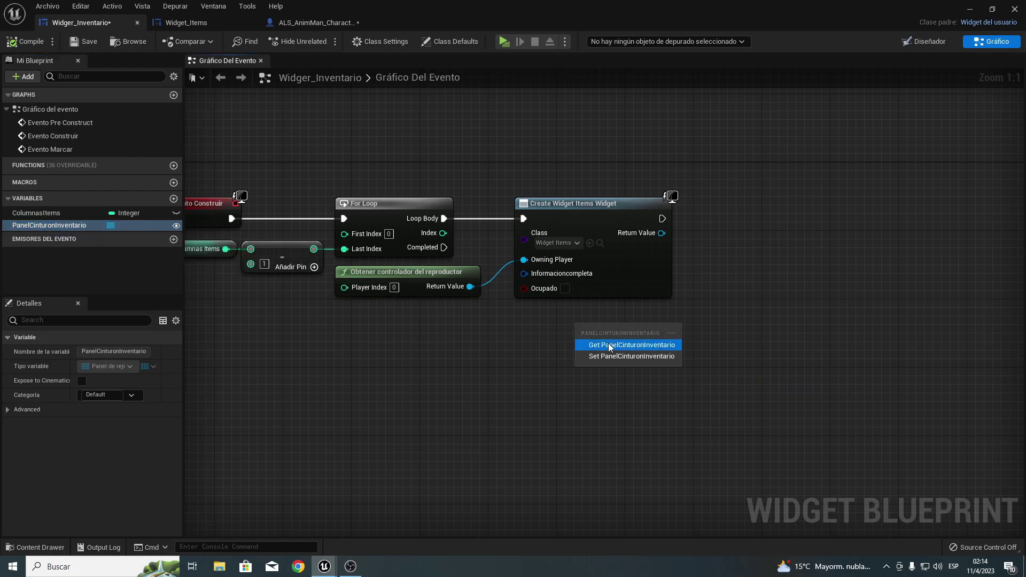
{"action": "left_click", "coordinate": [610, 345]}
{"action": "right_click_drag", "start_coordinate": [728, 320], "coordinate": [514, 345]}
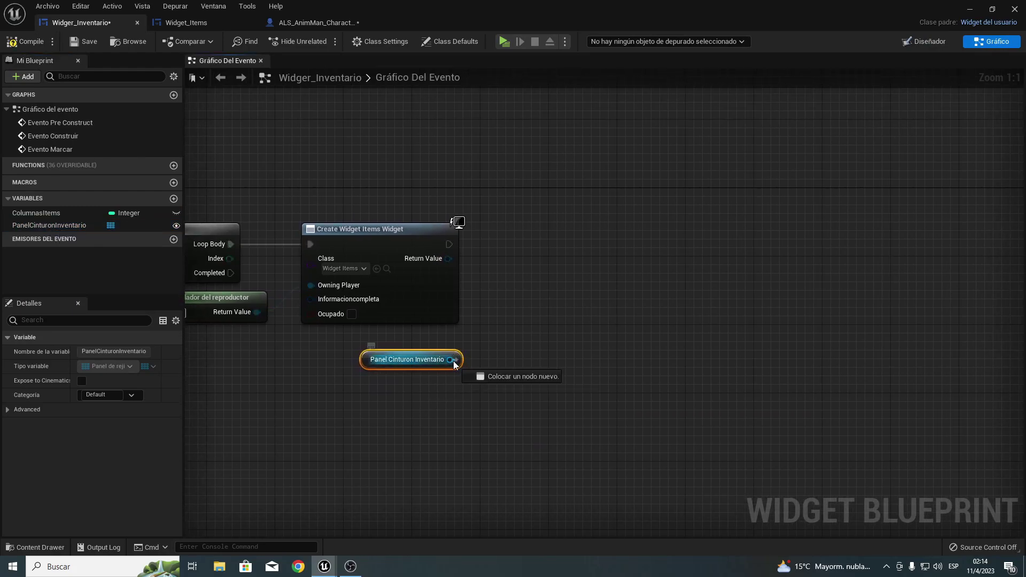
{"action": "left_click_drag", "start_coordinate": [284, 161], "coordinate": [455, 321]}
{"action": "left_click", "coordinate": [422, 359]}
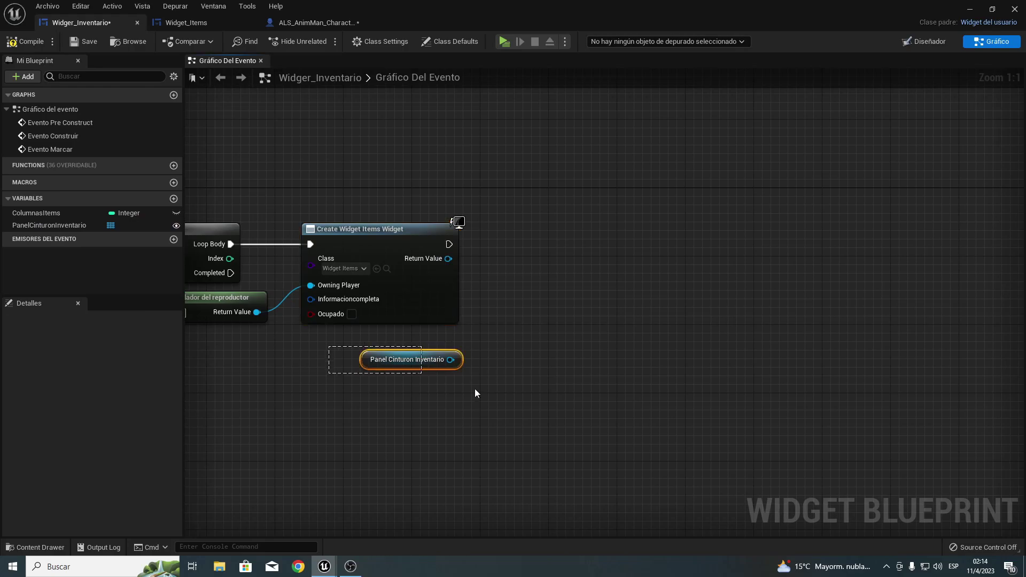
Add an Add Child to Uniform Grid node fed by Create Widget's execution and Return Value.
{"action": "left_click_drag", "start_coordinate": [451, 360], "coordinate": [528, 302]}
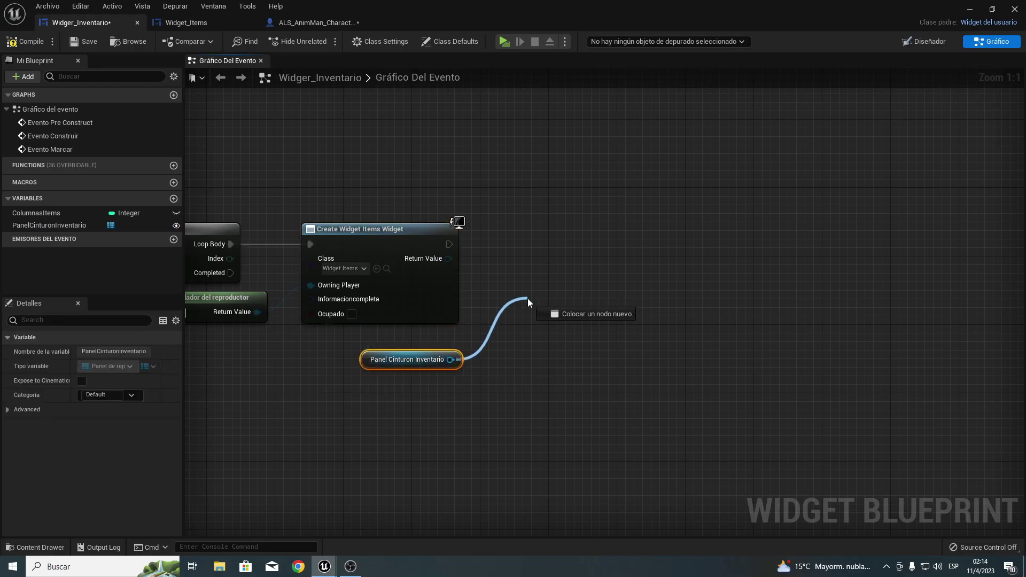
{"action": "type", "text": "addc"}
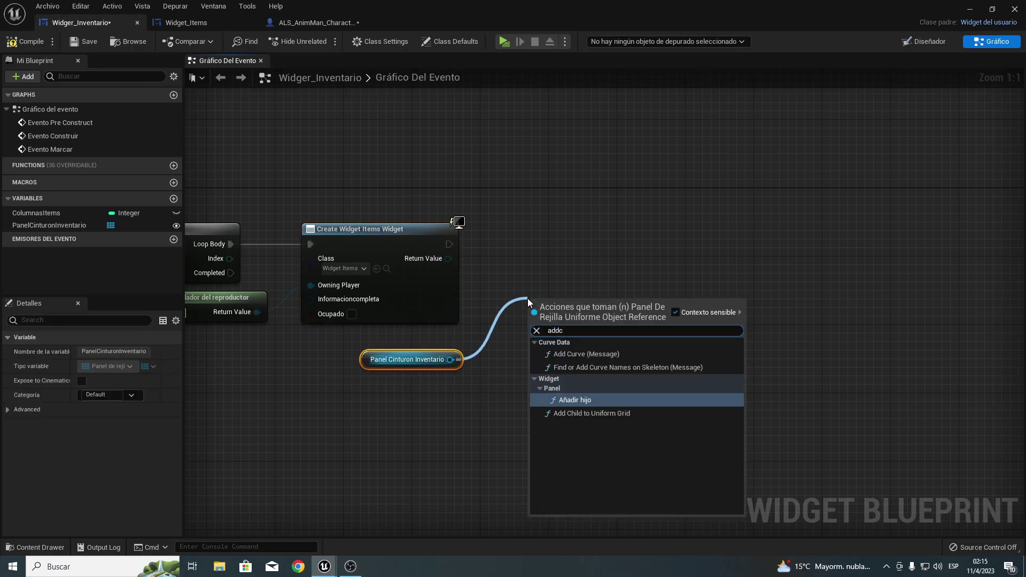
{"action": "type", "text": "hi"}
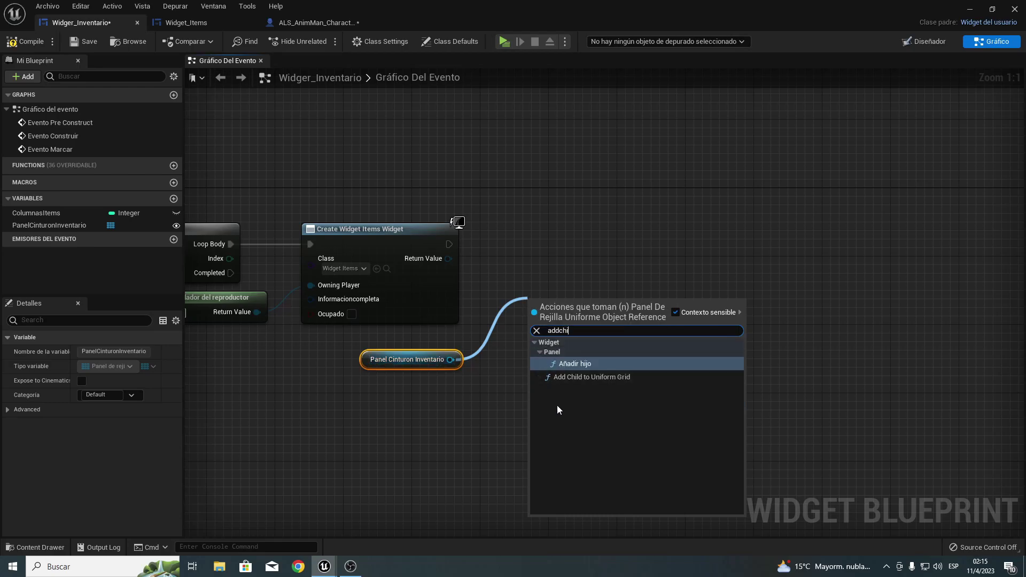
{"action": "left_click", "coordinate": [613, 378]}
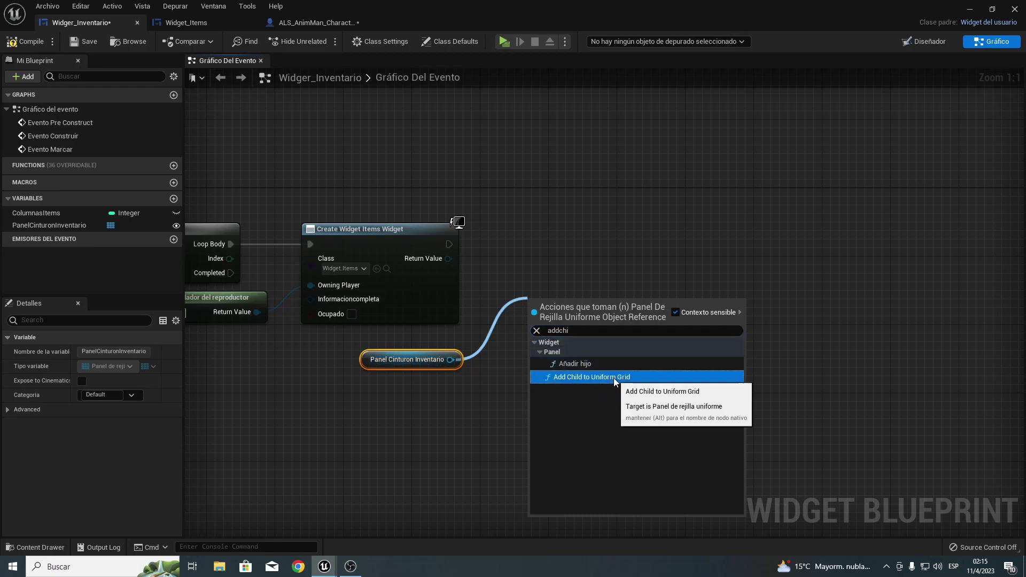
{"action": "left_click", "coordinate": [614, 377]}
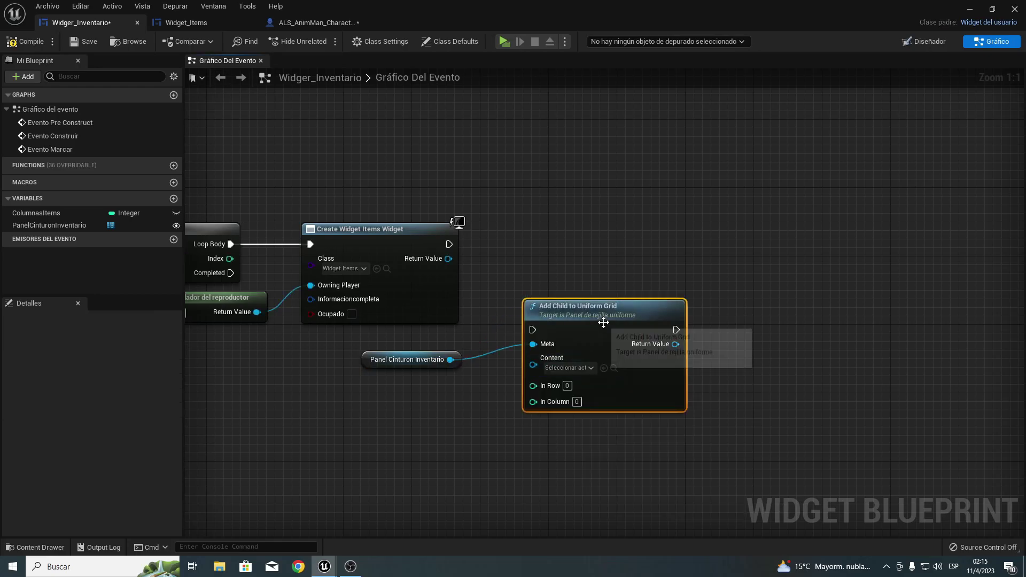
{"action": "left_click_drag", "start_coordinate": [585, 306], "coordinate": [580, 221]}
{"action": "left_click_drag", "start_coordinate": [448, 244], "coordinate": [639, 238]}
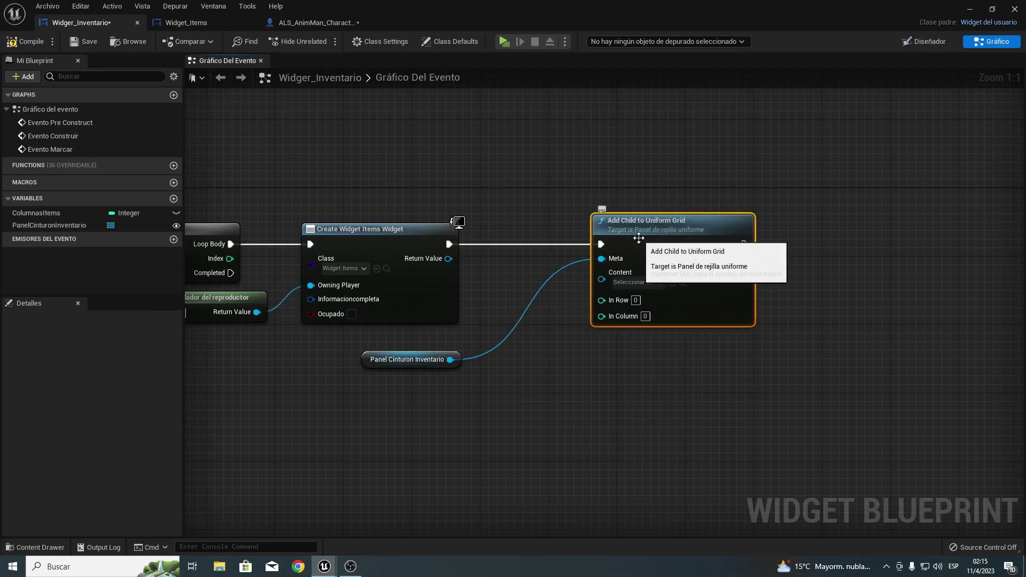
{"action": "mouse_move", "coordinate": [448, 258]}
{"action": "left_mouse_down"}
{"action": "mouse_move", "coordinate": [615, 284]}
{"action": "mouse_move", "coordinate": [580, 252]}
{"action": "left_mouse_up"}
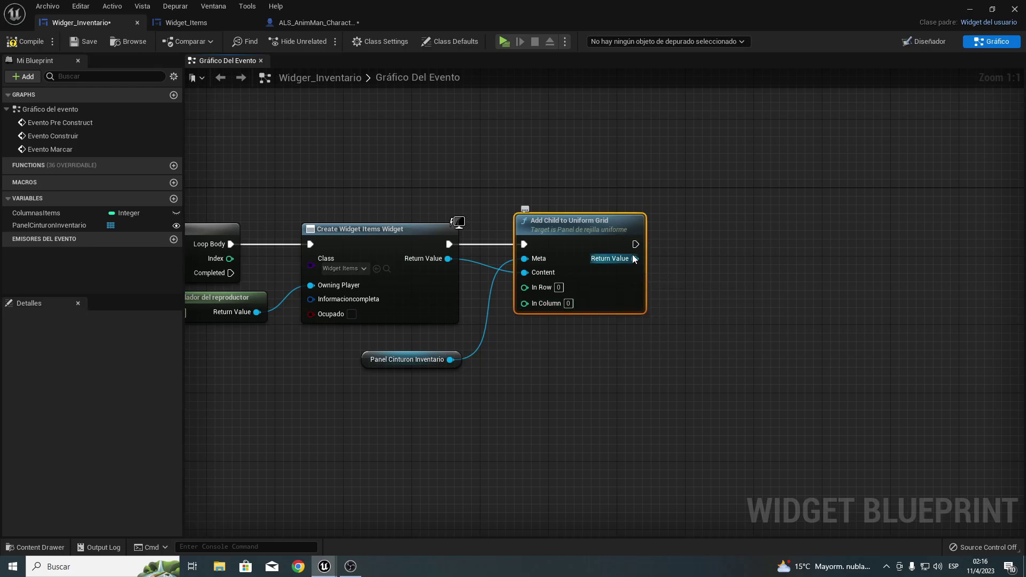
Add an Ajustar la columna node to the grid slot and connect For Loop Index to In Column.
{"action": "left_click_drag", "start_coordinate": [635, 259], "coordinate": [693, 261]}
{"action": "type", "text": "set"}
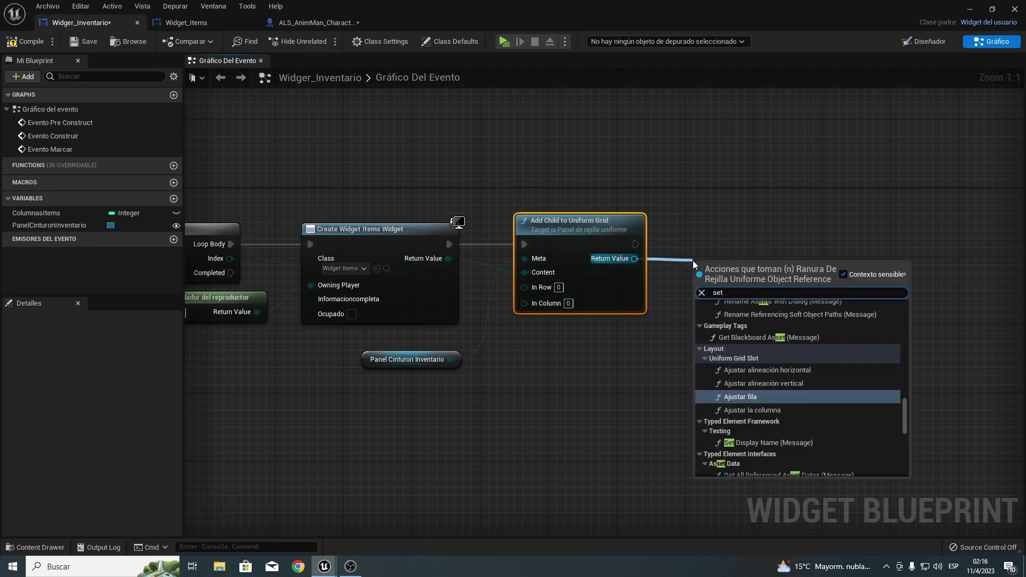
{"action": "type", "text": "c"}
{"action": "key", "text": "Return"}
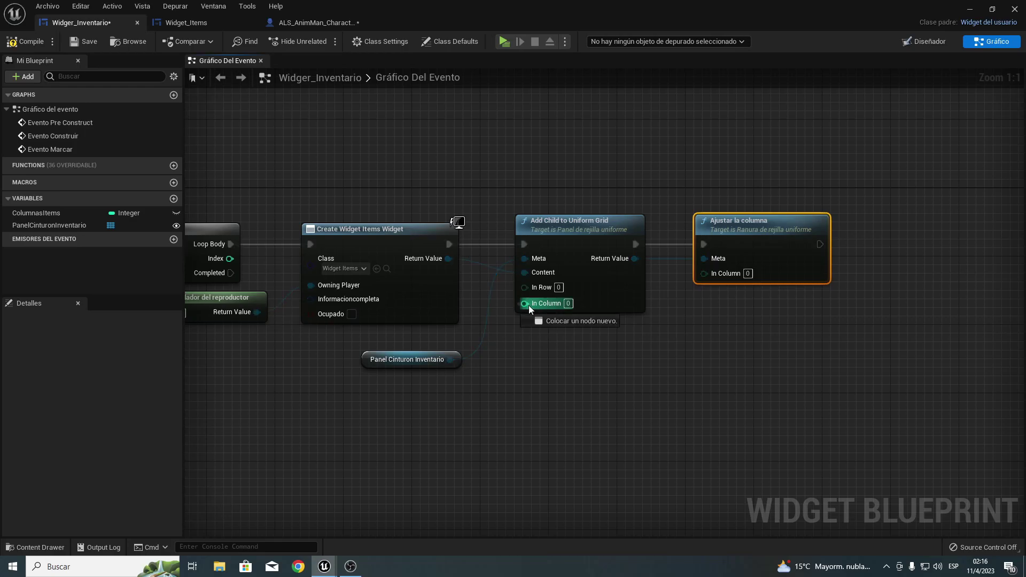
{"action": "left_click_drag", "start_coordinate": [554, 332], "coordinate": [565, 194]}
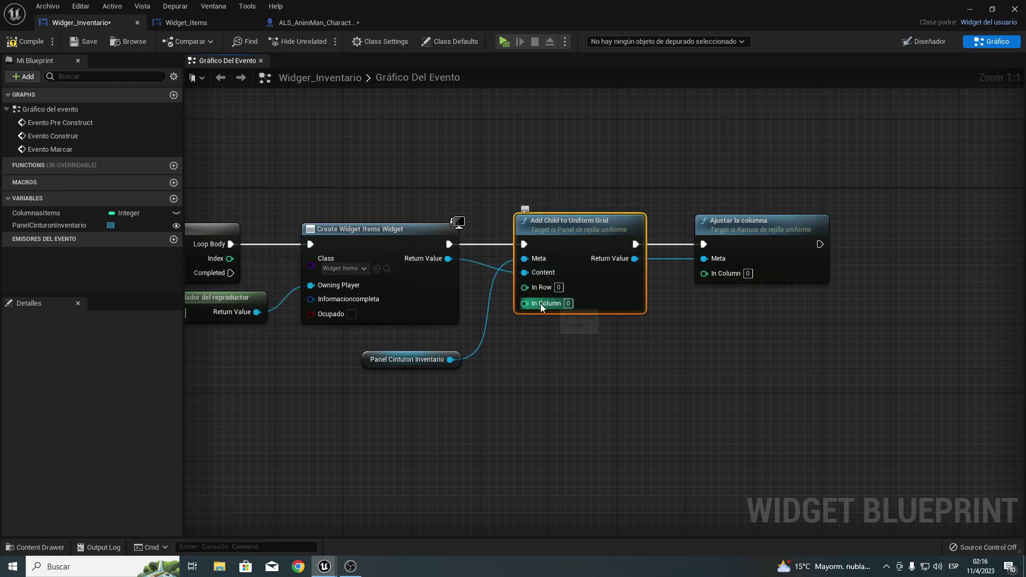
{"action": "left_click_drag", "start_coordinate": [401, 359], "coordinate": [402, 342]}
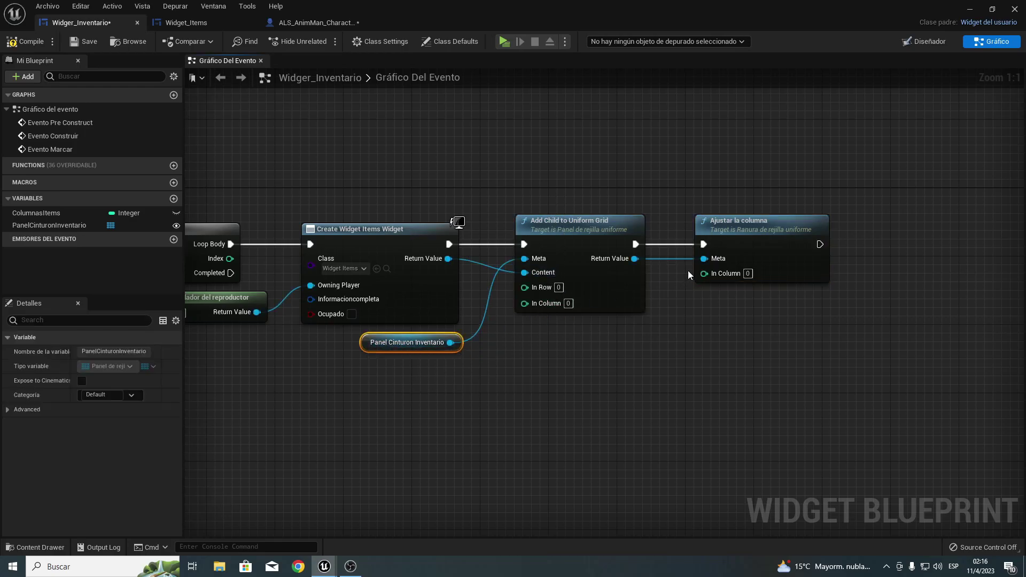
{"action": "left_click_drag", "start_coordinate": [711, 274], "coordinate": [239, 280]}
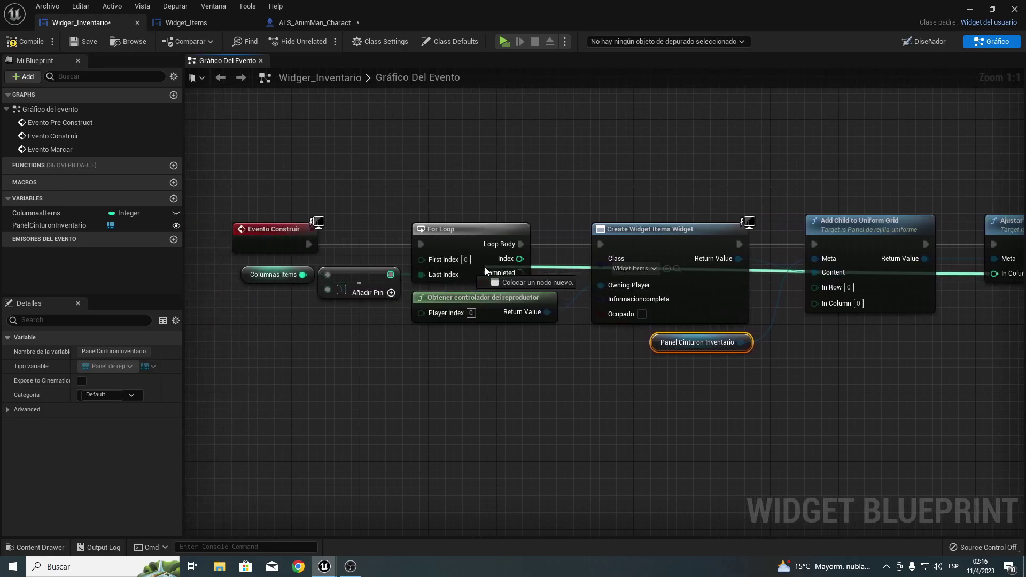
{"action": "mouse_move", "coordinate": [239, 280]}
{"action": "left_mouse_down"}
{"action": "mouse_move", "coordinate": [515, 260]}
{"action": "mouse_move", "coordinate": [554, 215]}
{"action": "left_mouse_up"}
Route the index wire straight above the nodes with two aligned reroute points, then compile and save.
{"action": "double_click", "coordinate": [546, 255]}
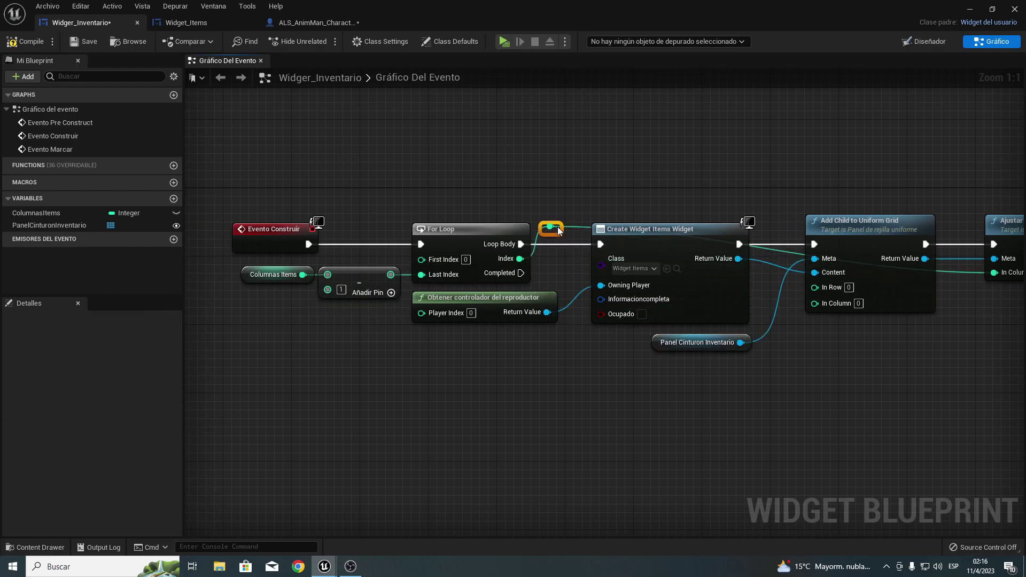
{"action": "right_click_drag", "start_coordinate": [554, 215], "coordinate": [284, 251]}
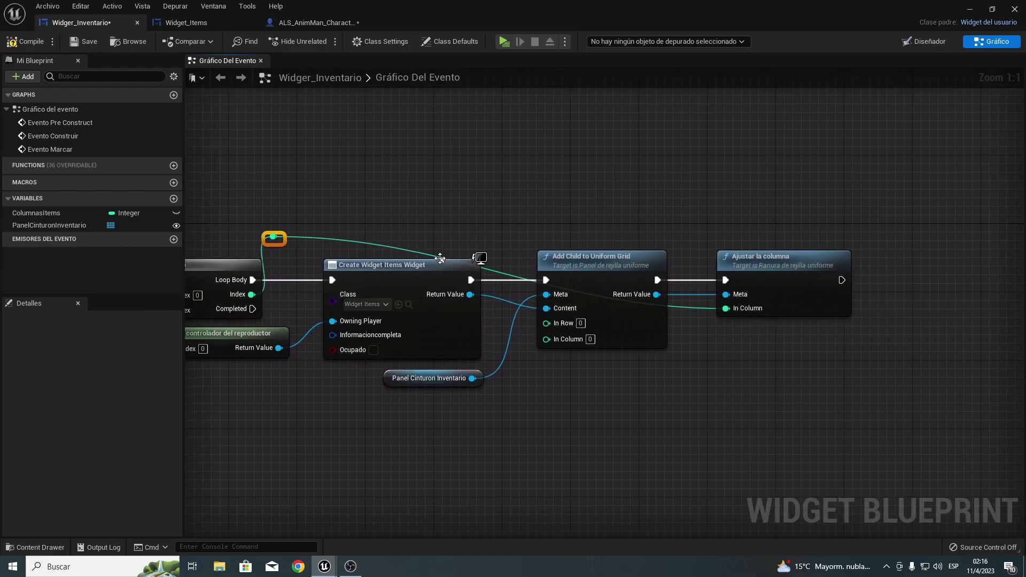
{"action": "double_click", "coordinate": [683, 307]}
{"action": "left_click_drag", "start_coordinate": [684, 308], "coordinate": [681, 253]}
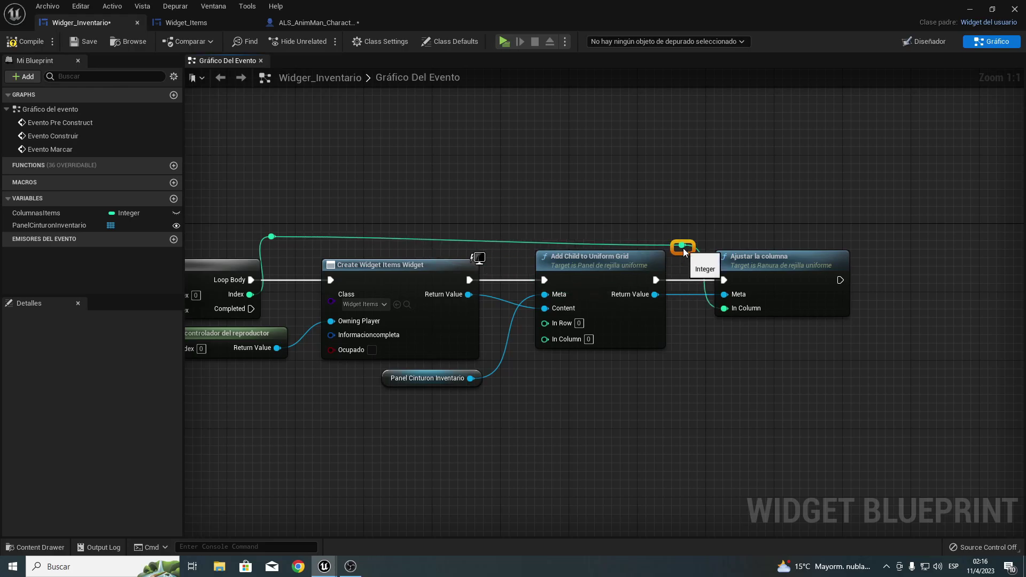
{"action": "left_click_drag", "start_coordinate": [227, 221], "coordinate": [311, 239]}
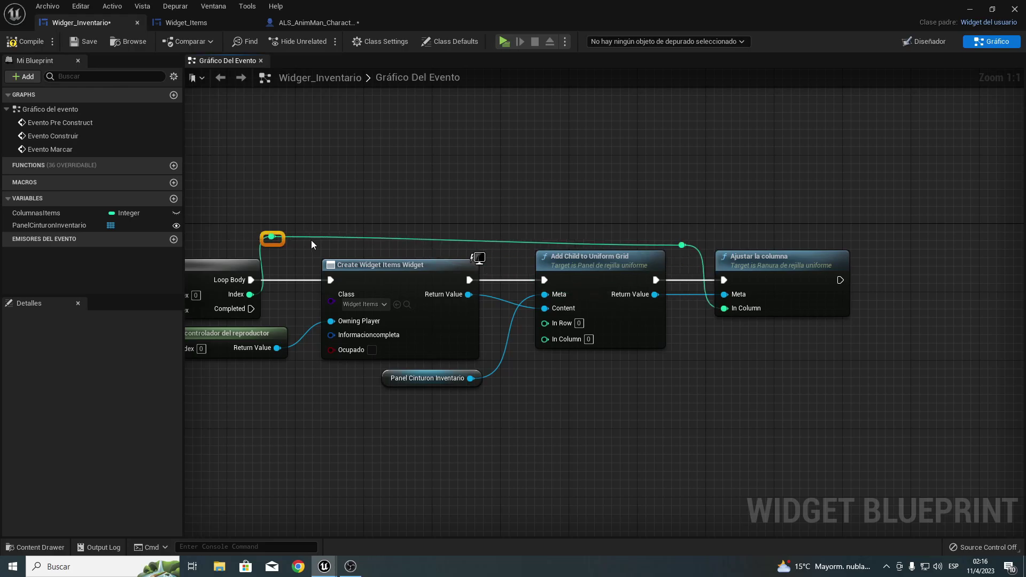
{"action": "key", "text": "q"}
{"action": "left_click", "coordinate": [339, 215]}
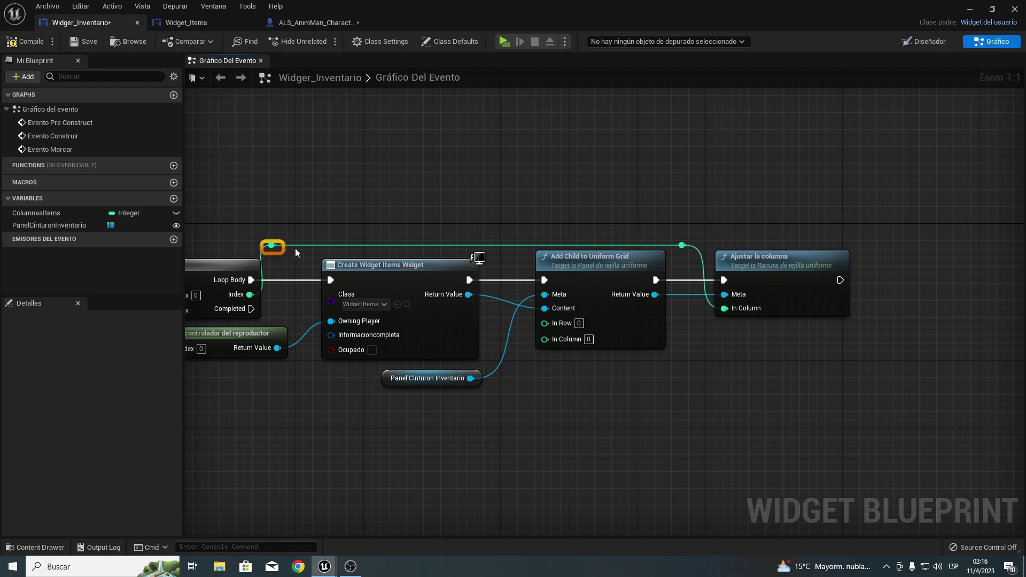
{"action": "key", "text": "q"}
{"action": "left_click", "coordinate": [425, 182]}
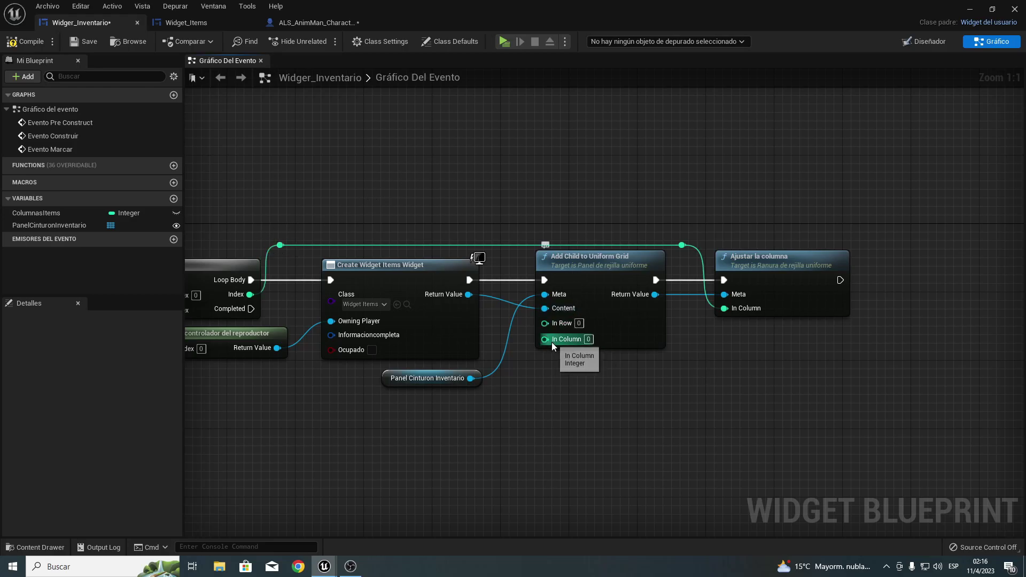
{"action": "left_click_drag", "start_coordinate": [406, 378], "coordinate": [405, 370]}
{"action": "right_click_drag", "start_coordinate": [543, 388], "coordinate": [653, 358]}
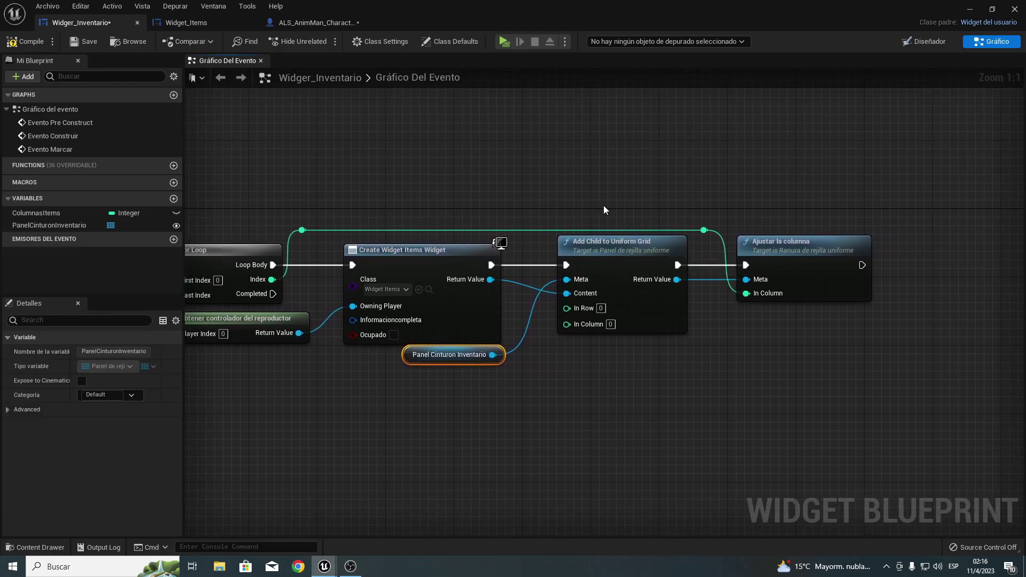
{"action": "left_click", "coordinate": [33, 46]}
{"action": "left_click", "coordinate": [91, 43]}
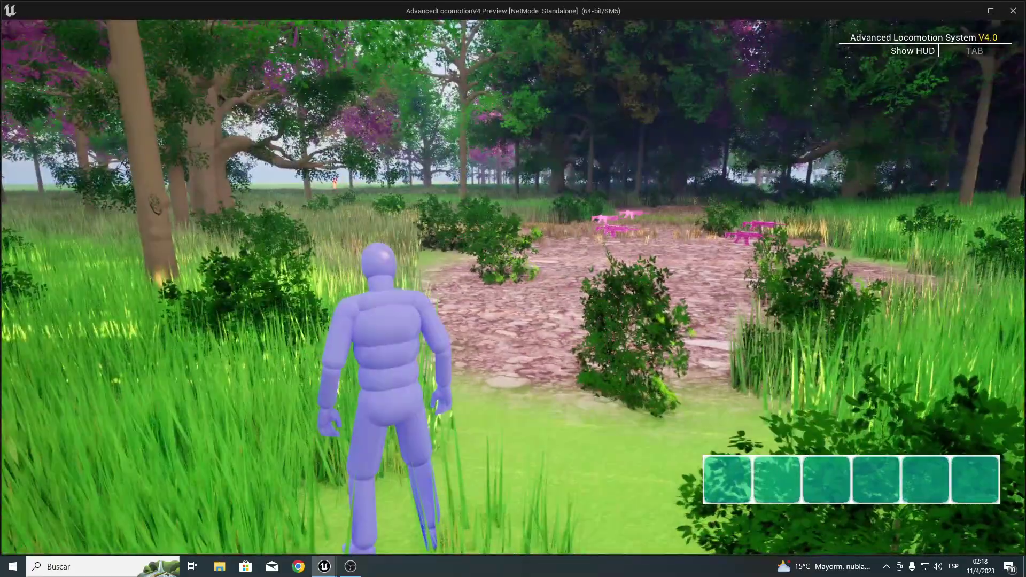
Run the character in the game preview to check the six-slot belt at the lower right.
{"action": "key", "text": "w"}
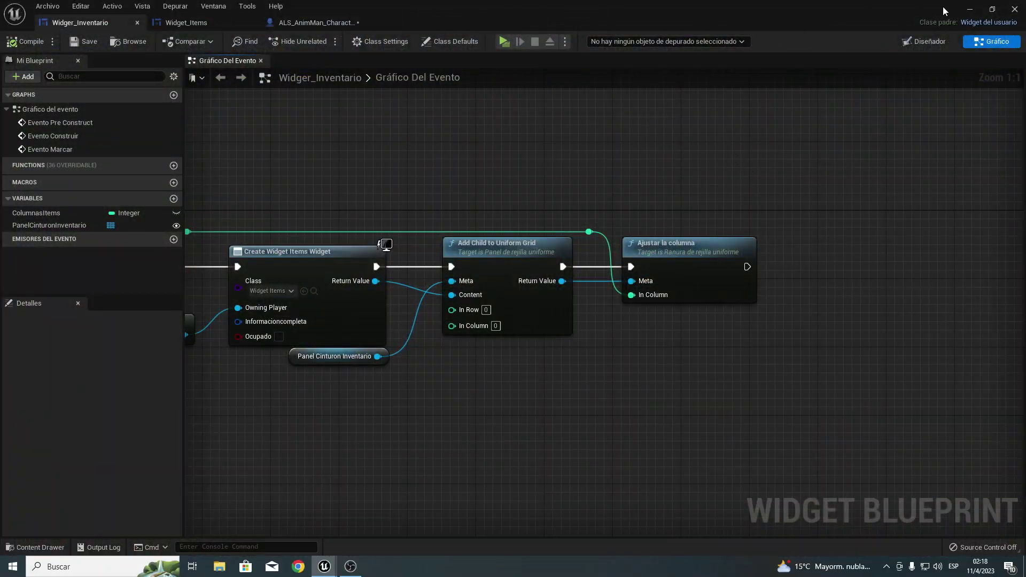
Leave the blueprint editor and open Material_Menu from the Content Browser.
{"action": "left_click", "coordinate": [970, 10]}
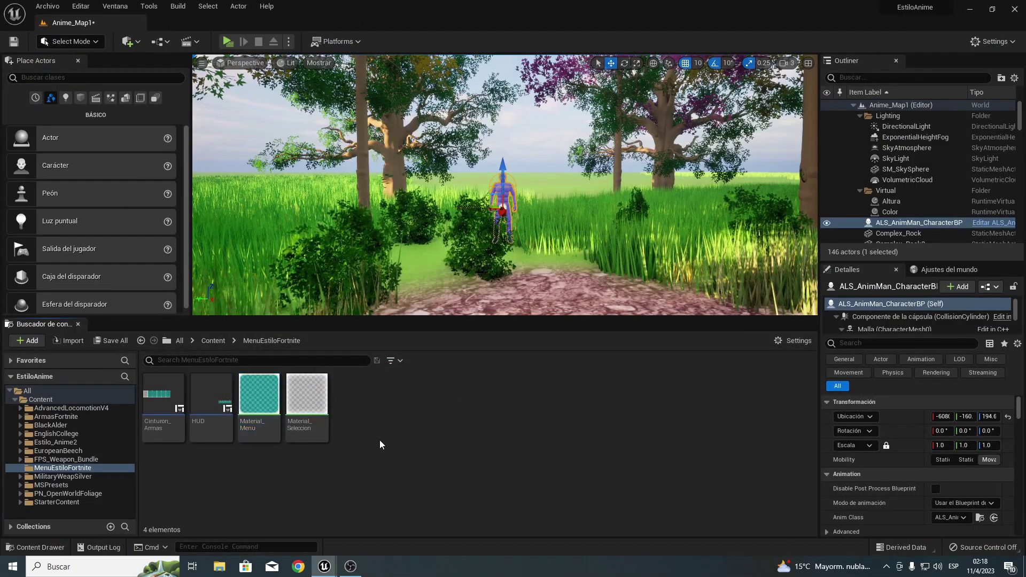
{"action": "double_click", "coordinate": [260, 395]}
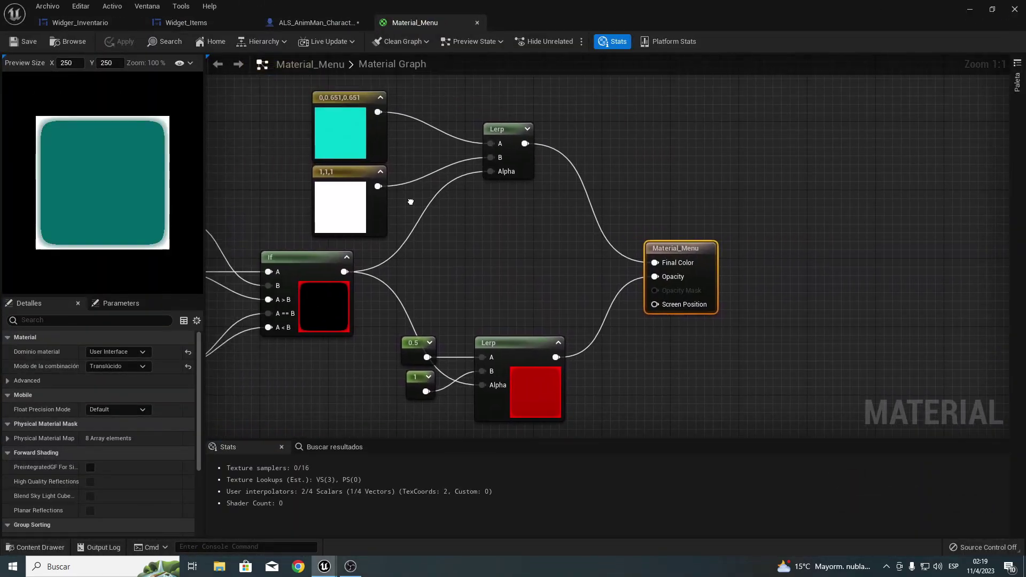
Change Material_Menu's cyan Constant3Vector to black (0,0,0) and return to the level.
{"action": "double_click", "coordinate": [478, 202]}
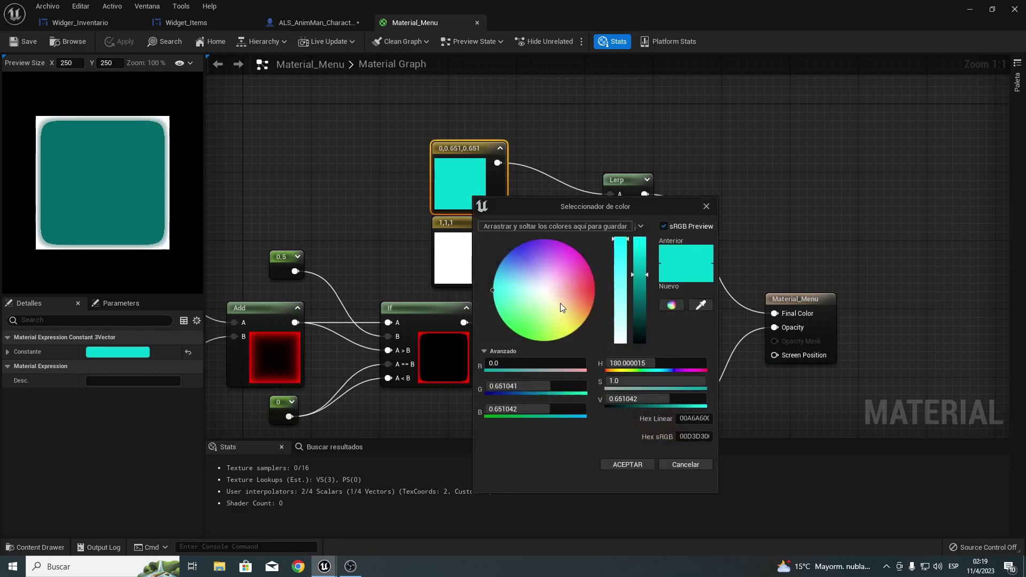
{"action": "left_click_drag", "start_coordinate": [628, 326], "coordinate": [638, 345]}
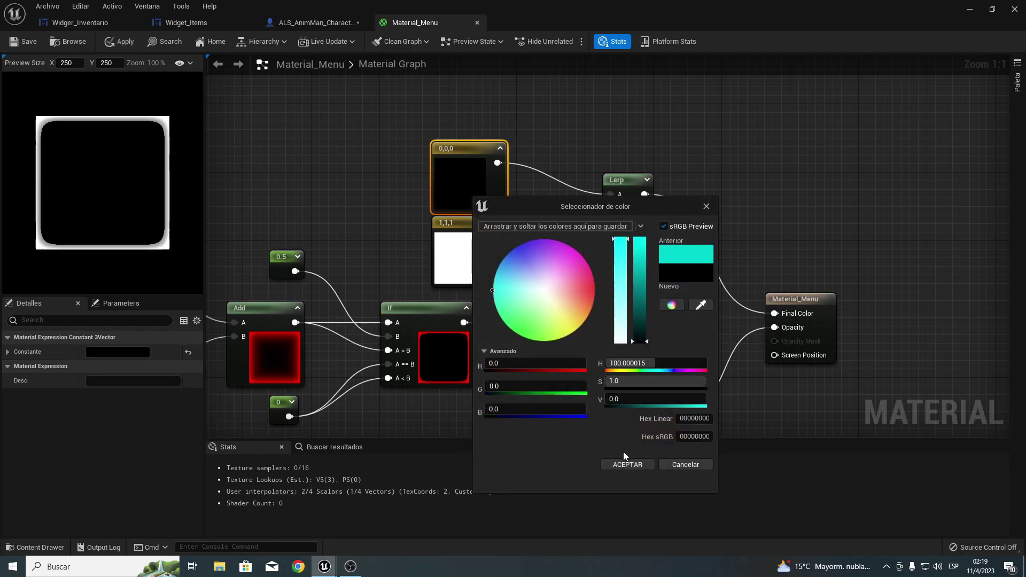
{"action": "left_click", "coordinate": [620, 465]}
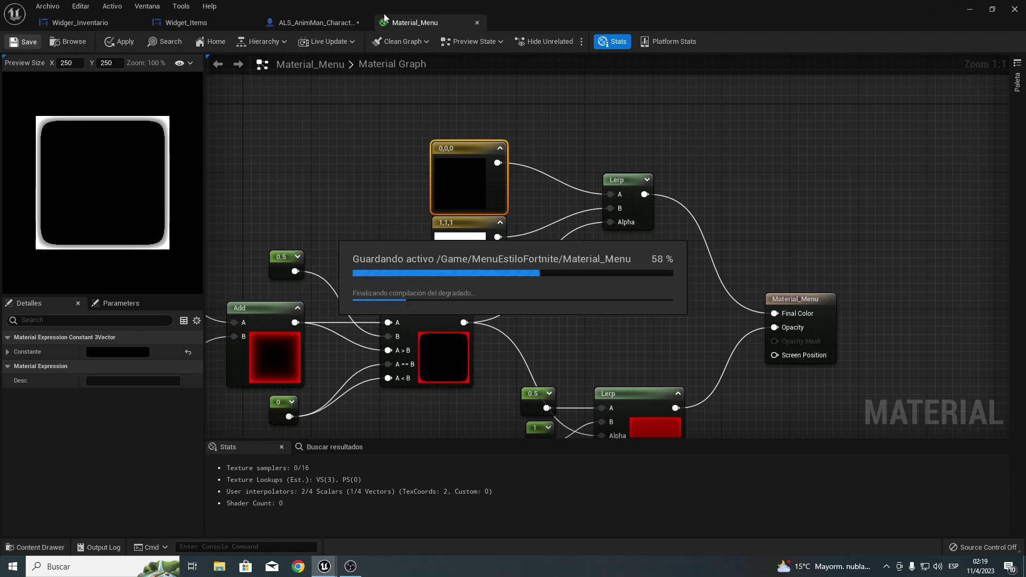
{"action": "left_click", "coordinate": [970, 9]}
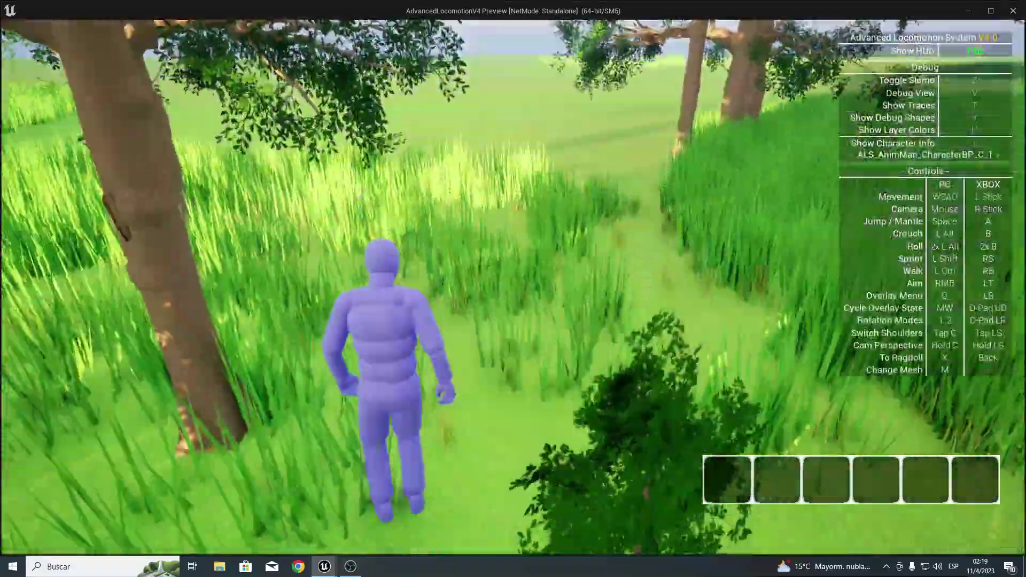
{"action": "key", "text": "w"}
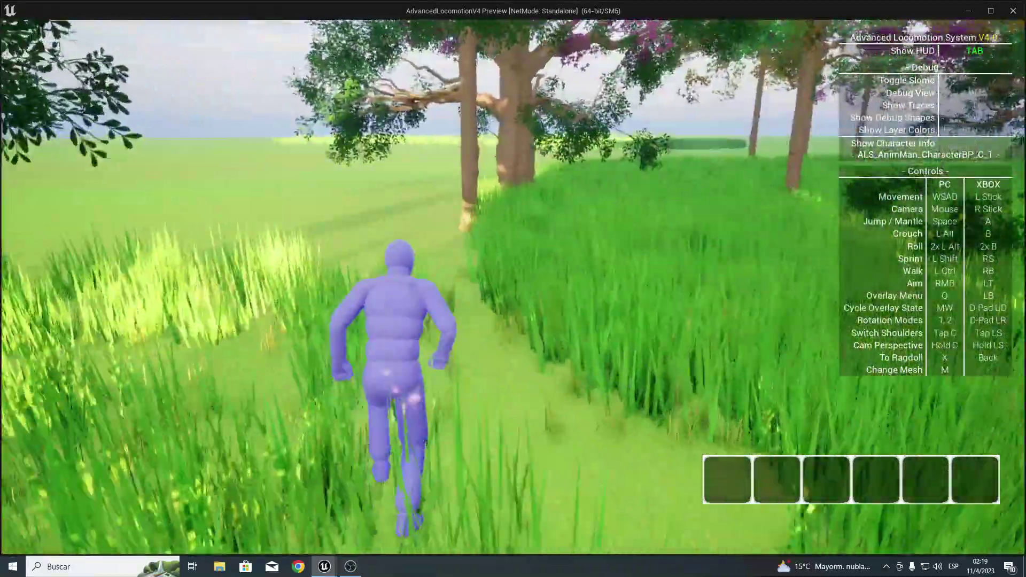
{"action": "key", "text": "Tab"}
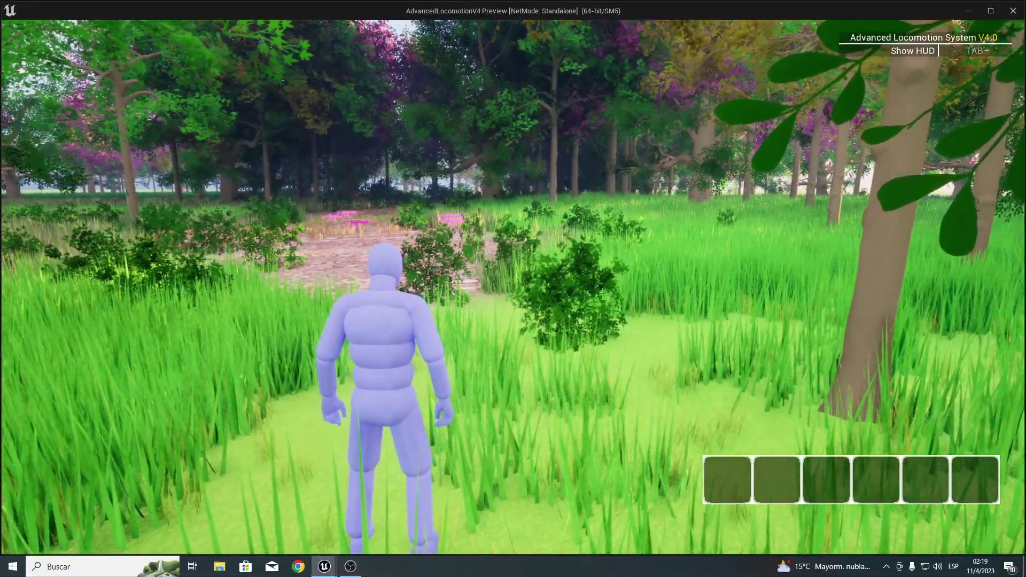
{"action": "key", "text": "w"}
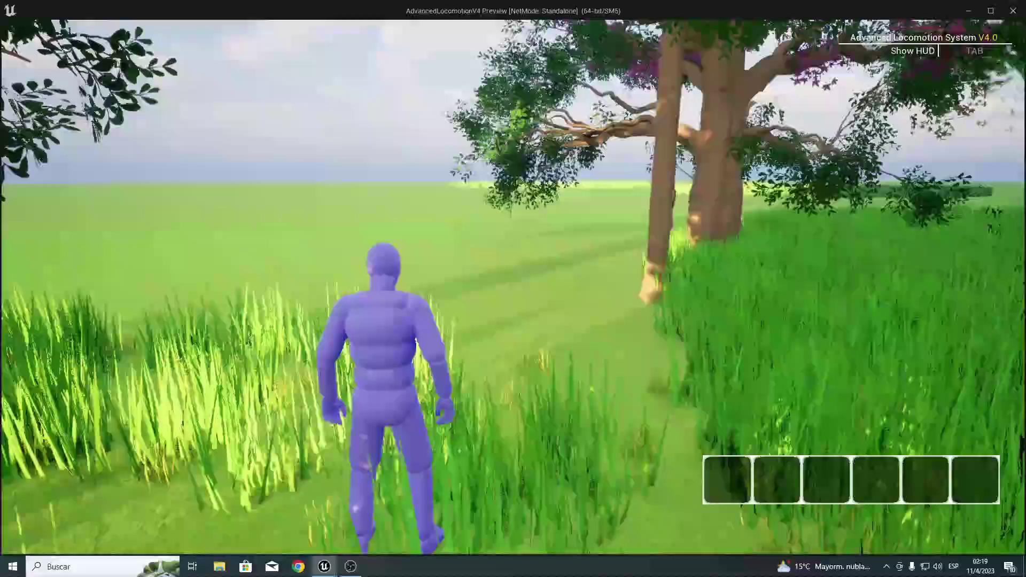
{"action": "key", "text": "w"}
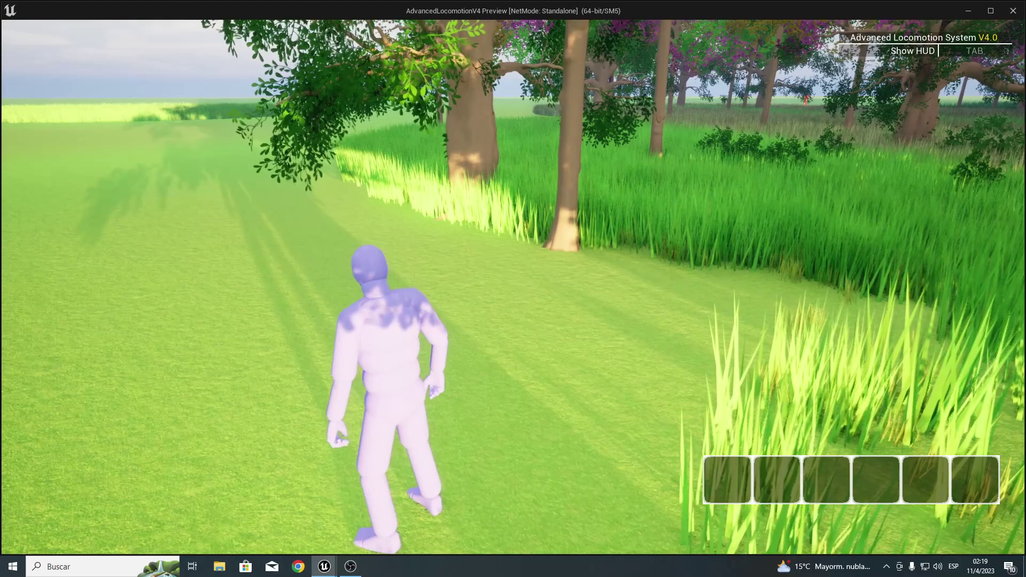
{"action": "key", "text": "Escape"}
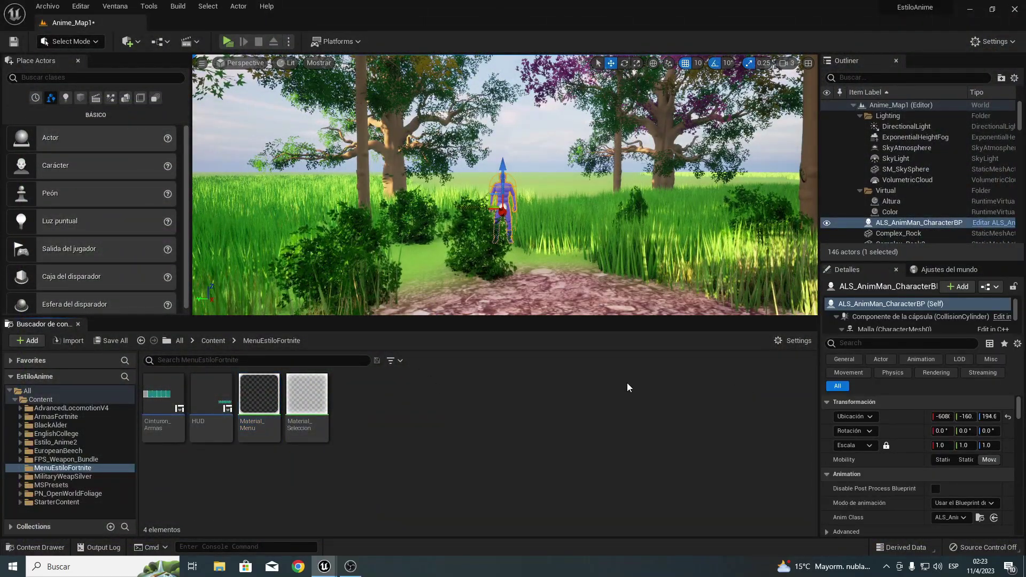
In the Widger_Inventario event graph, add a custom event named ConfigurarInventario.
{"action": "mouse_move", "coordinate": [323, 566]}
{"action": "left_click", "coordinate": [380, 515]}
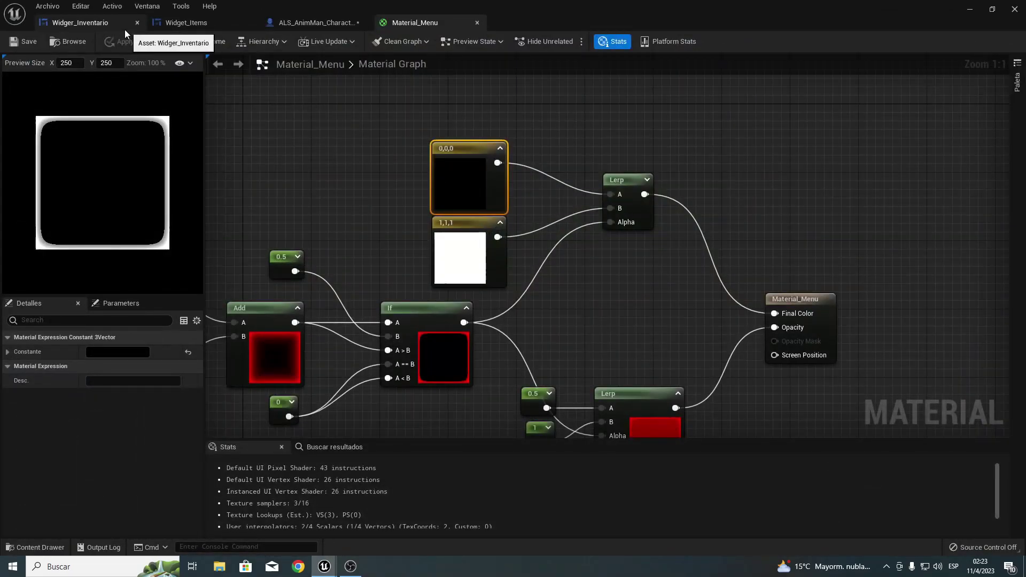
{"action": "left_click", "coordinate": [75, 24]}
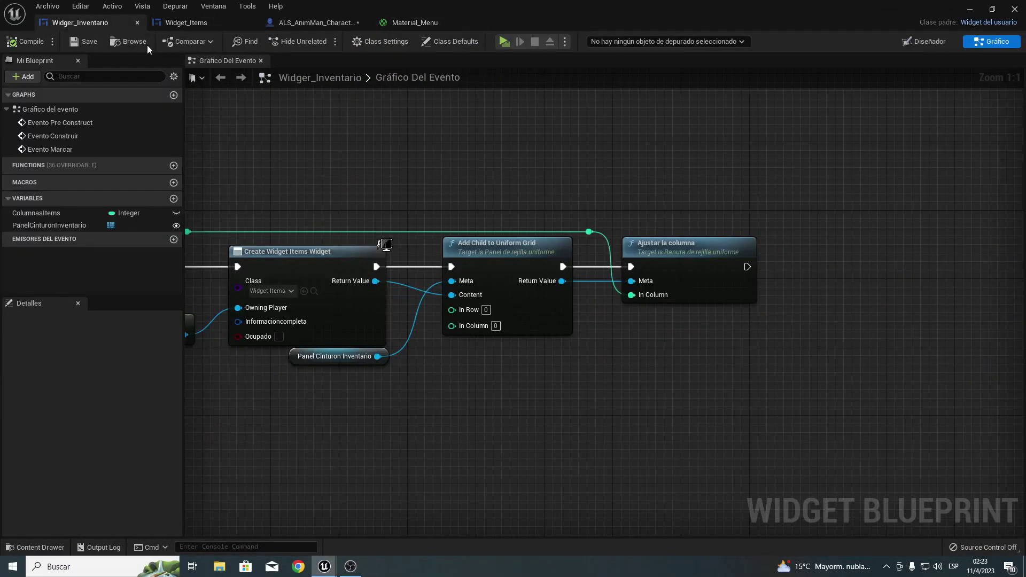
{"action": "right_click_drag", "start_coordinate": [347, 217], "coordinate": [564, 107]}
{"action": "scroll", "coordinate": [362, 291], "scroll_direction": "down", "scroll_amount": 2}
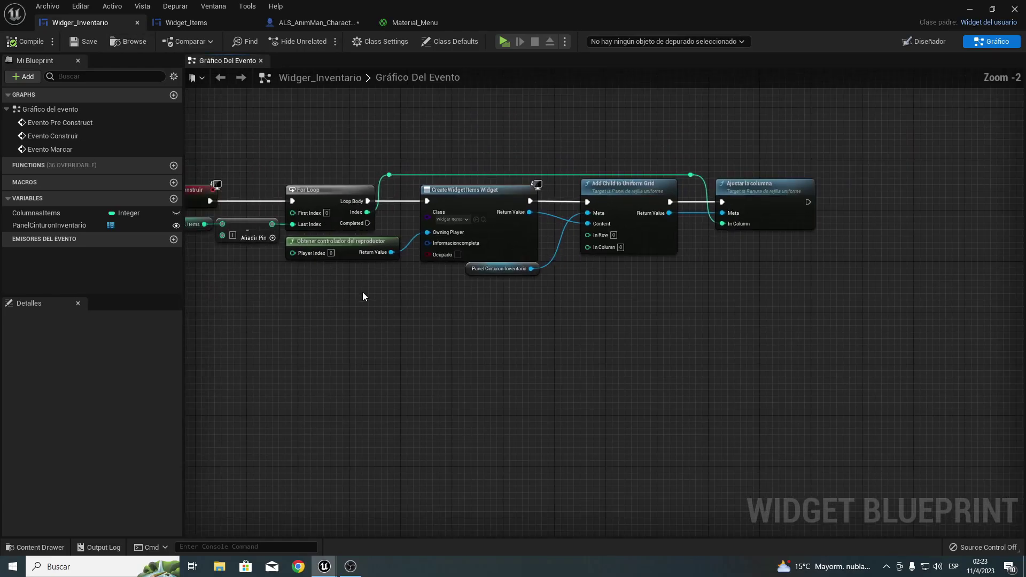
{"action": "scroll", "coordinate": [546, 254], "scroll_direction": "down", "scroll_amount": 2}
{"action": "scroll", "coordinate": [417, 303], "scroll_direction": "up", "scroll_amount": 4}
{"action": "right_click", "coordinate": [373, 345]}
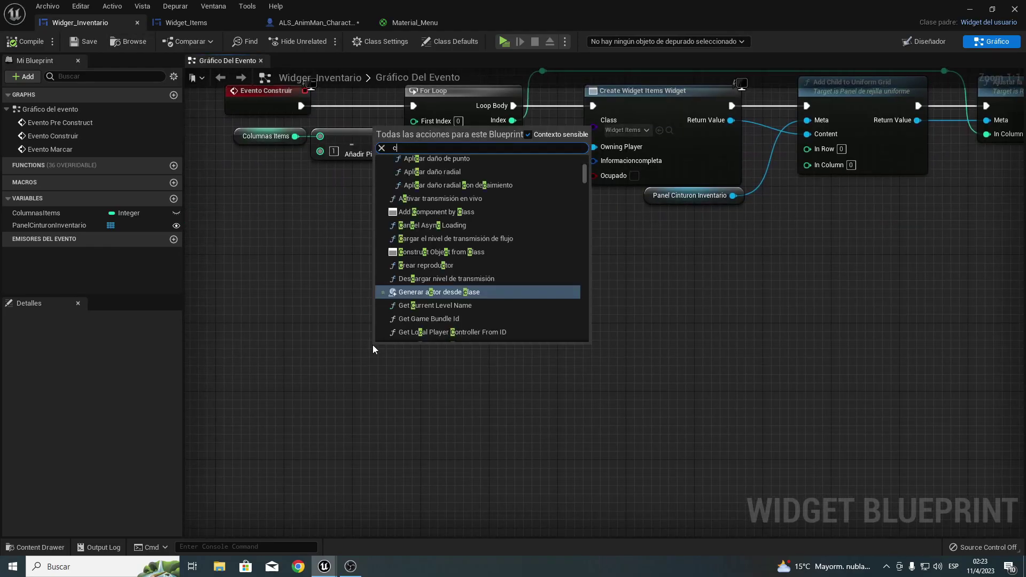
{"action": "type", "text": "cus"}
{"action": "key", "text": "Return"}
{"action": "type", "text": "ConfigurarInventar"}
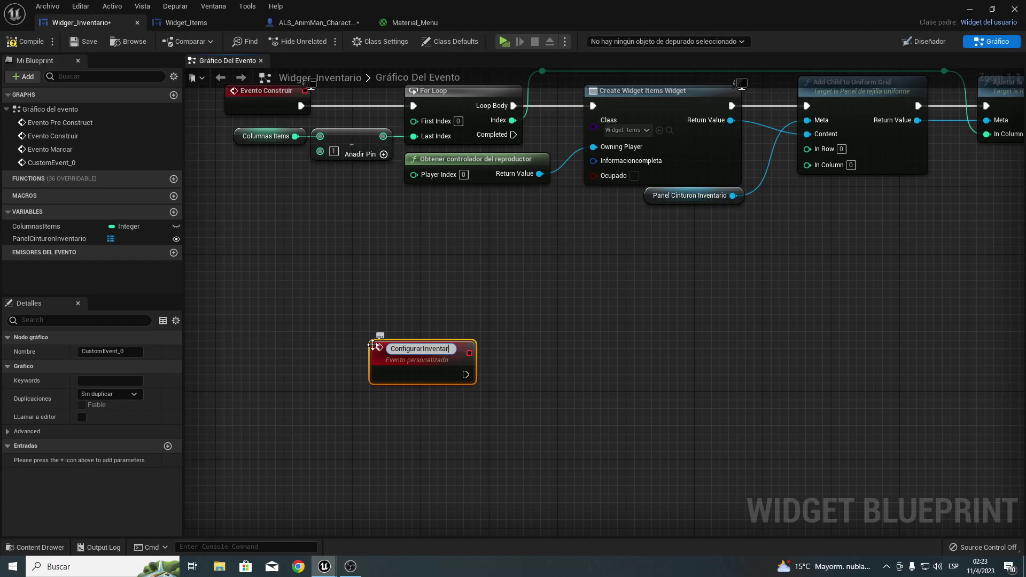
{"action": "type", "text": "io"}
{"action": "key", "text": "Return"}
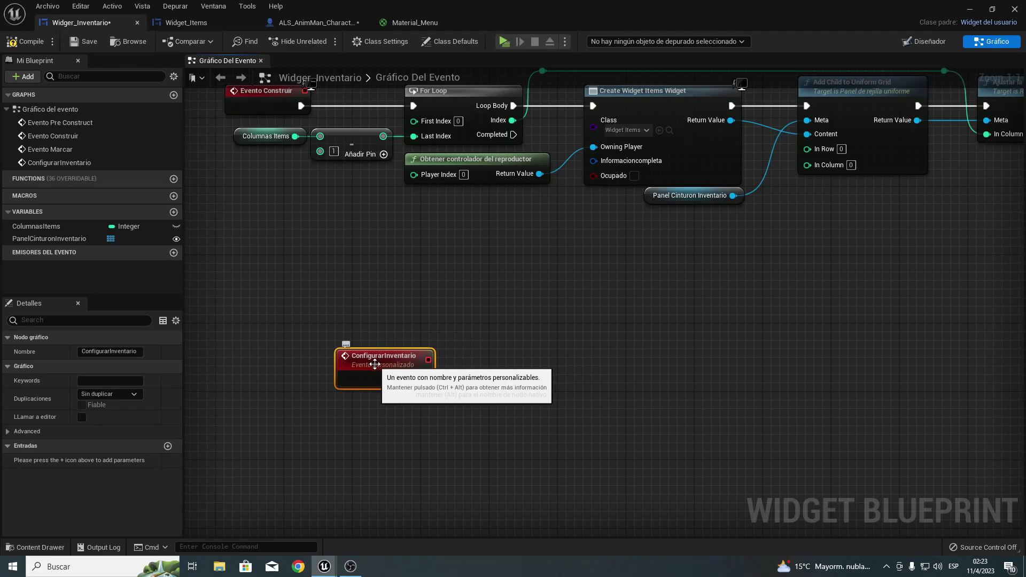
Give the event an Inventario input: a Map from Integer keys to Informacion Completa values.
{"action": "left_click", "coordinate": [166, 445]}
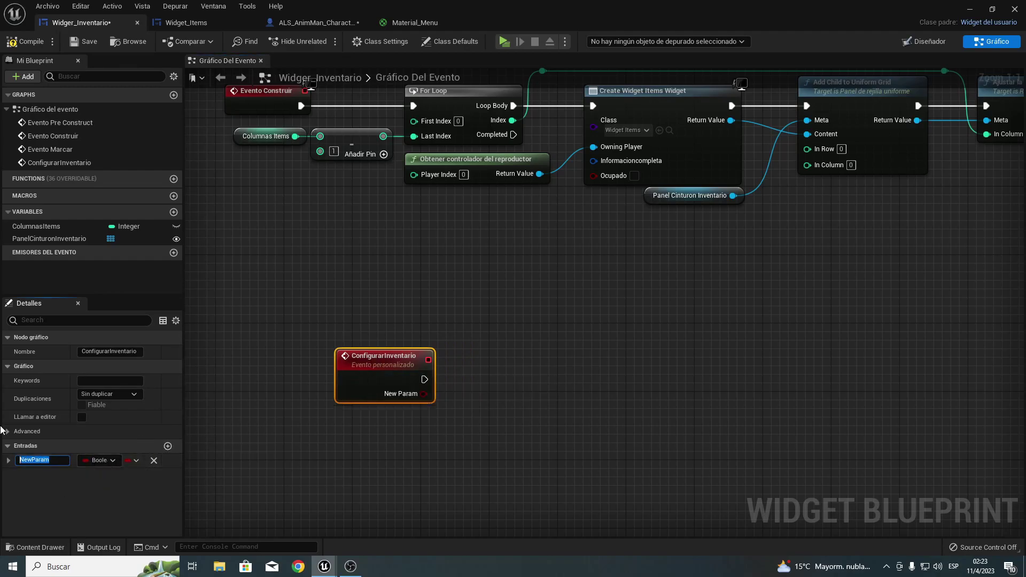
{"action": "type", "text": "Inventario"}
{"action": "key", "text": "Return"}
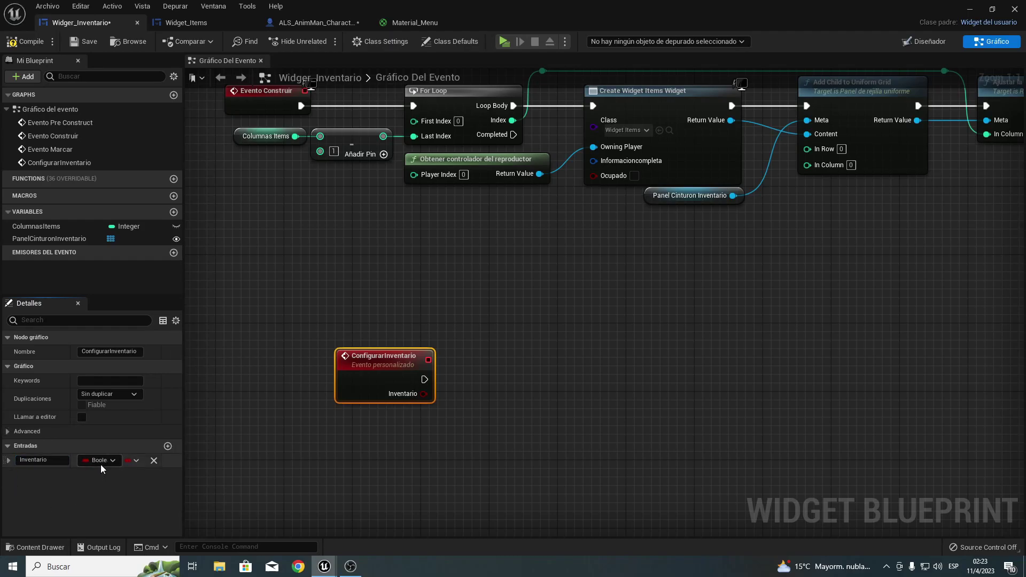
{"action": "left_click", "coordinate": [101, 462]}
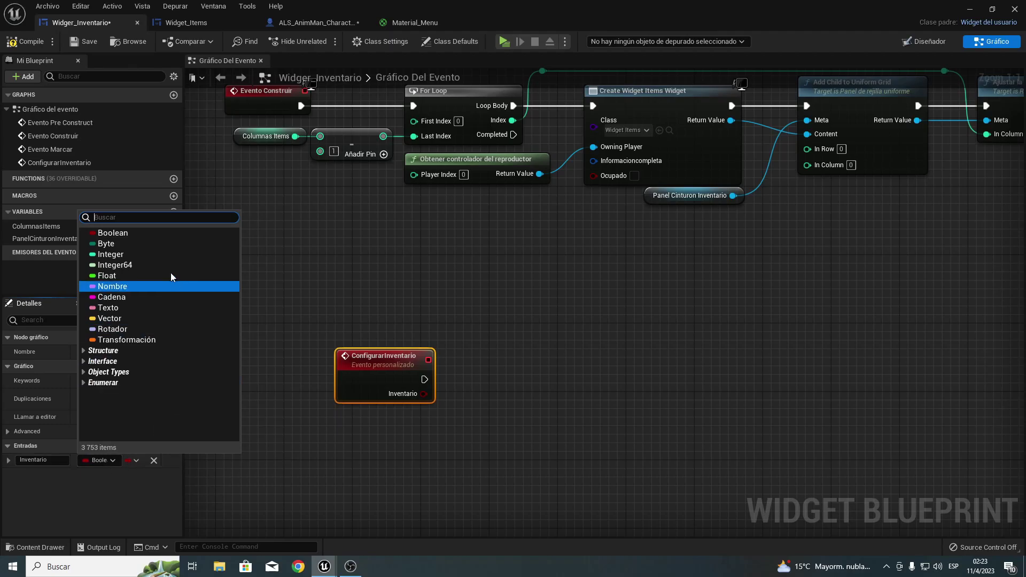
{"action": "left_click", "coordinate": [111, 255]}
{"action": "left_click", "coordinate": [131, 460]}
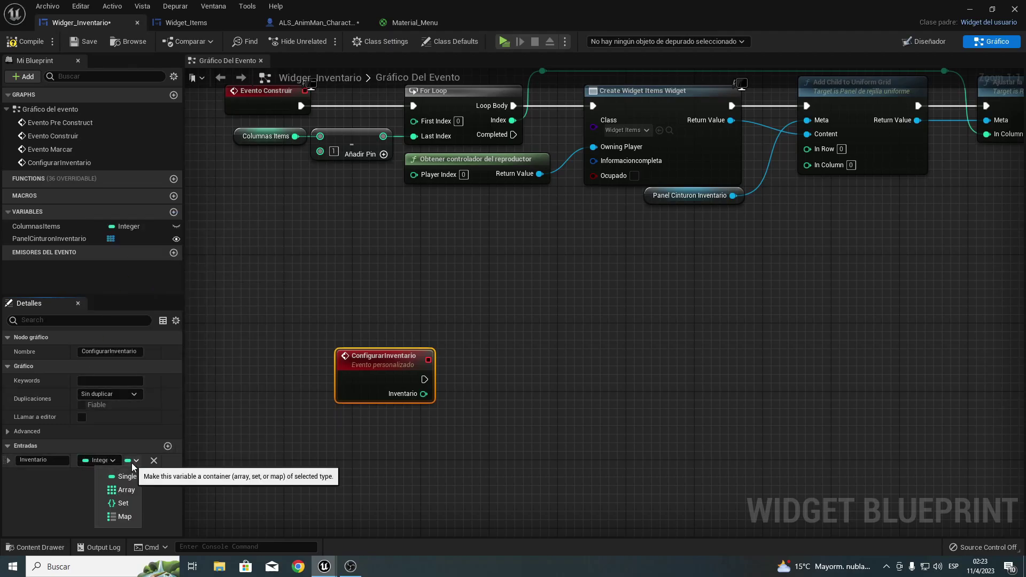
{"action": "left_click", "coordinate": [121, 517]}
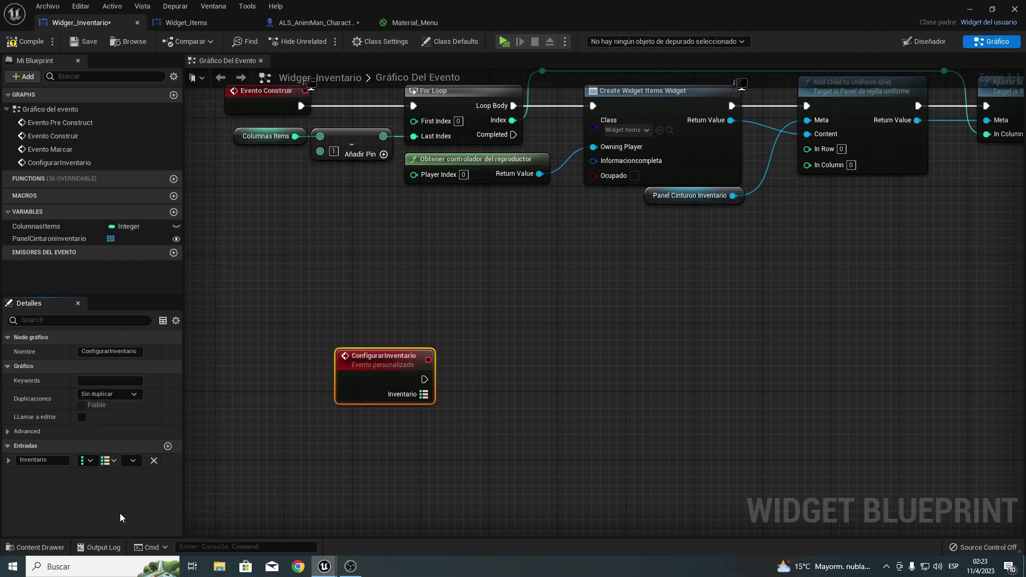
{"action": "left_click", "coordinate": [131, 460]}
{"action": "type", "text": "estru"}
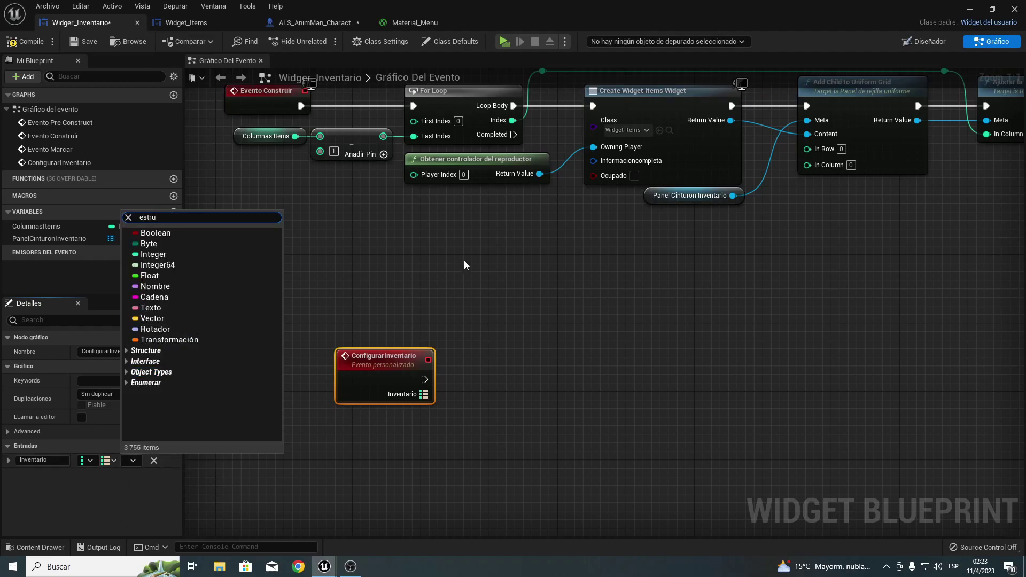
{"action": "type", "text": "ctura"}
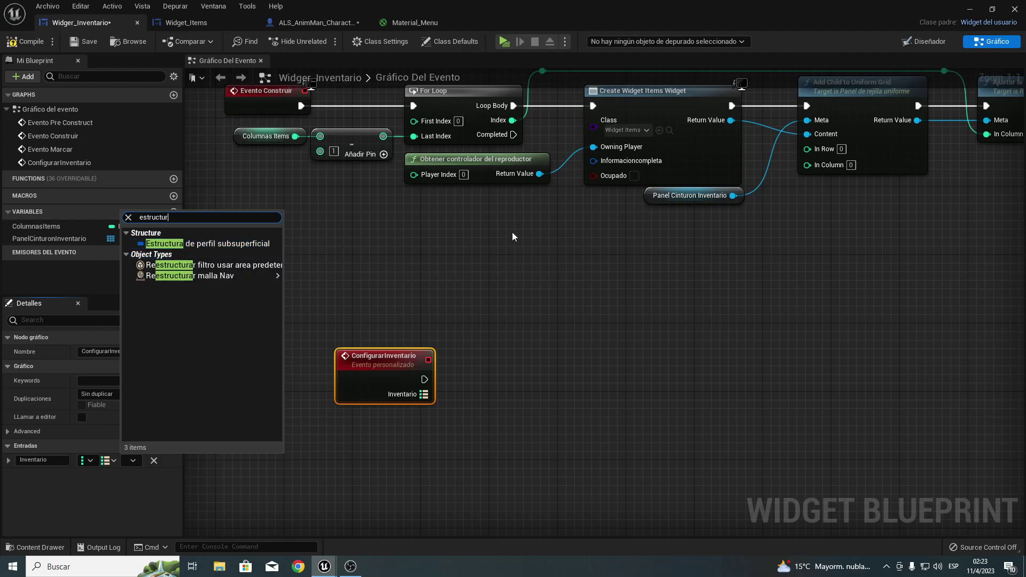
{"action": "key", "text": "BackSpace"}
{"action": "key", "text": "BackSpace"}
{"action": "key", "text": "BackSpace"}
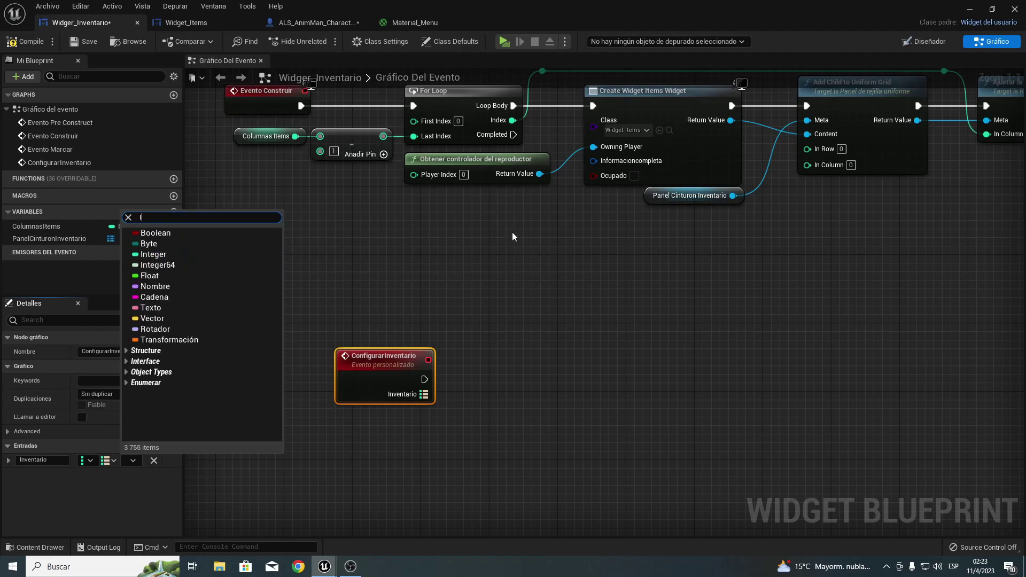
{"action": "type", "text": "nformacion"}
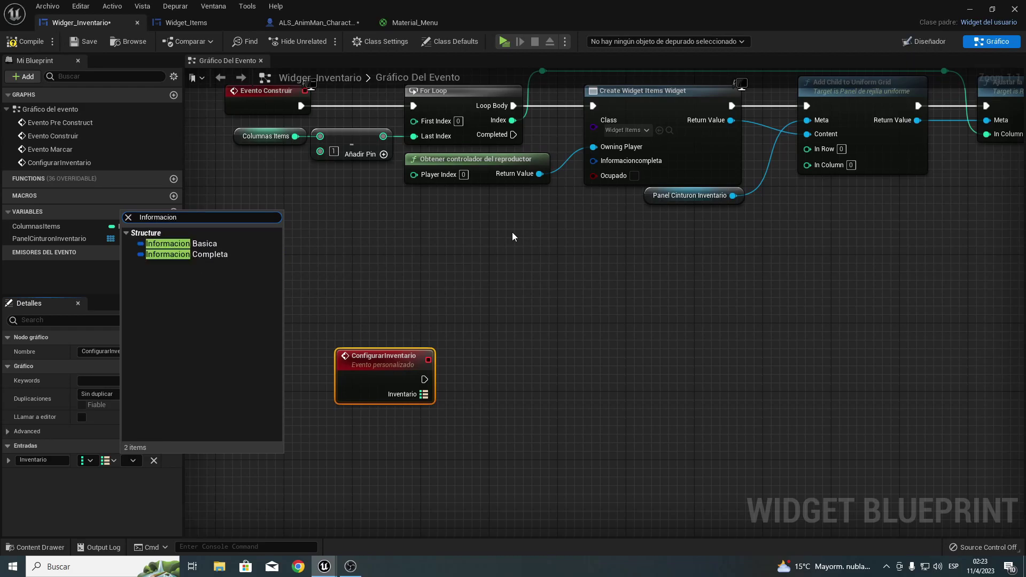
{"action": "left_click", "coordinate": [177, 258]}
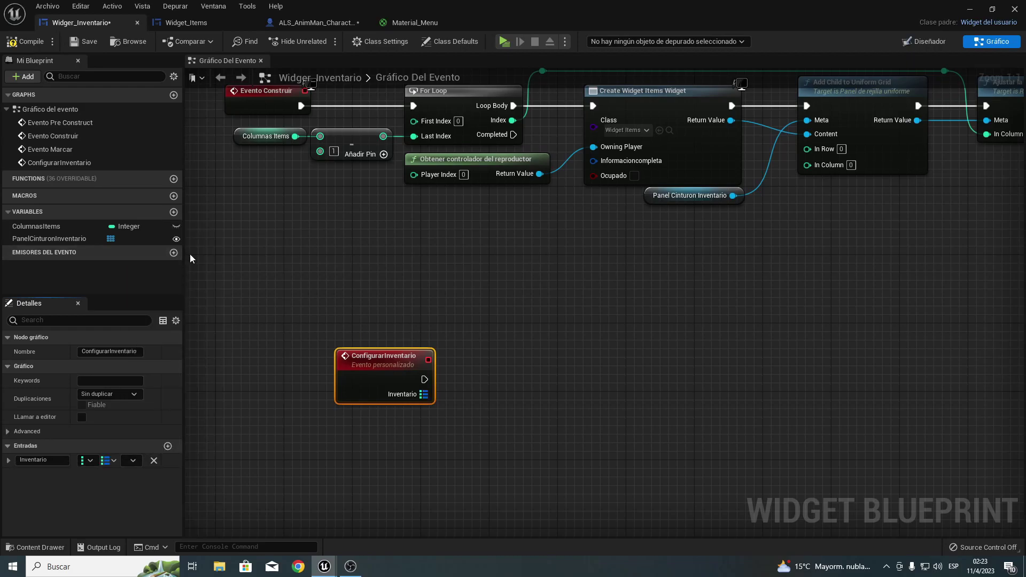
Compile and save the Widger_Inventario blueprint.
{"action": "left_click", "coordinate": [12, 41]}
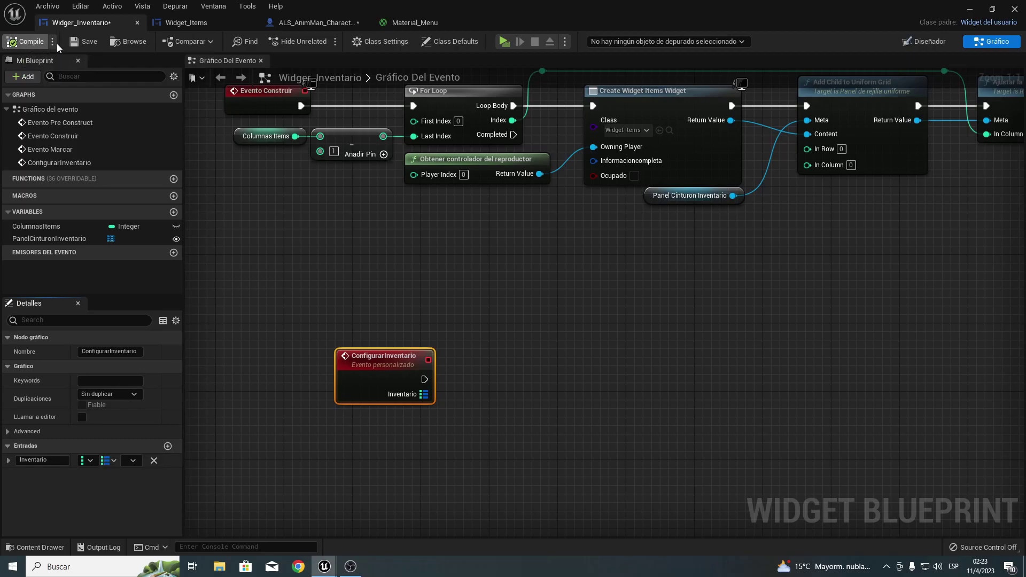
{"action": "left_click", "coordinate": [83, 41]}
{"action": "right_click_drag", "start_coordinate": [464, 240], "coordinate": [359, 180]}
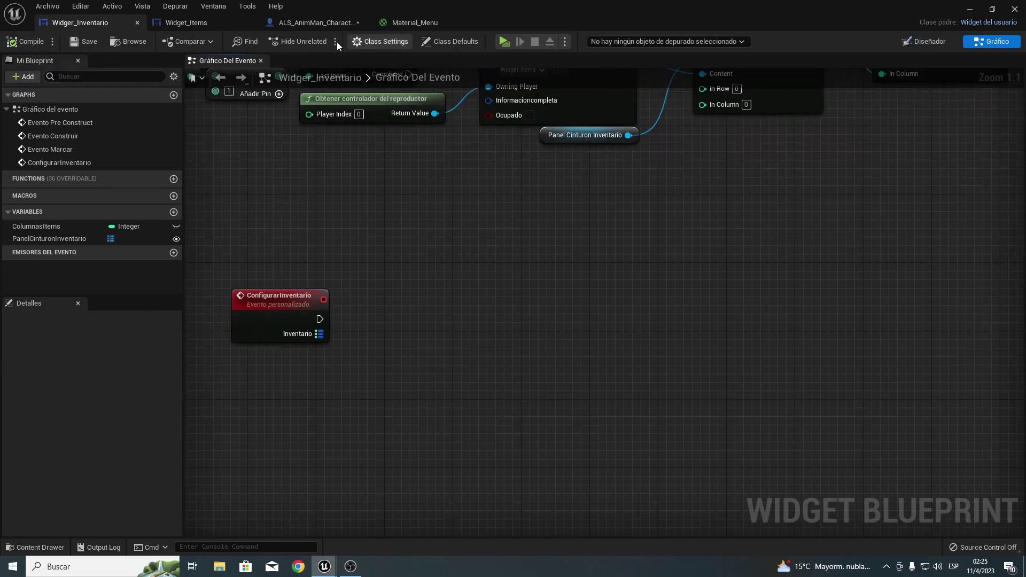
In ALS_AnimMan_CharacterBP, insert a Secuencia node right after Padre: BeginPlay.
{"action": "left_click", "coordinate": [291, 24]}
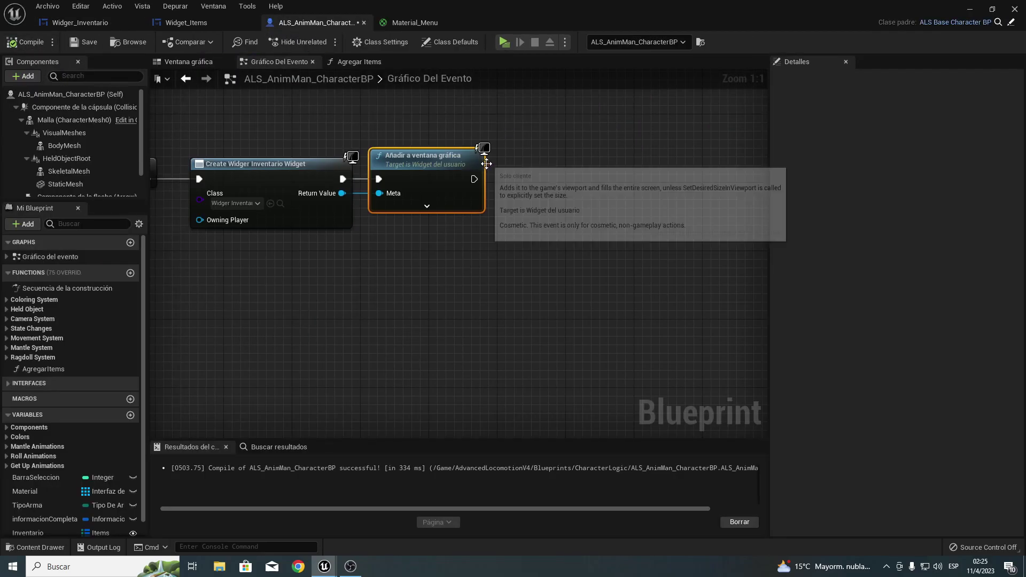
{"action": "right_click_drag", "start_coordinate": [306, 214], "coordinate": [675, 252]}
{"action": "left_click_drag", "start_coordinate": [345, 169], "coordinate": [731, 263]}
{"action": "right_click_drag", "start_coordinate": [663, 278], "coordinate": [350, 343]}
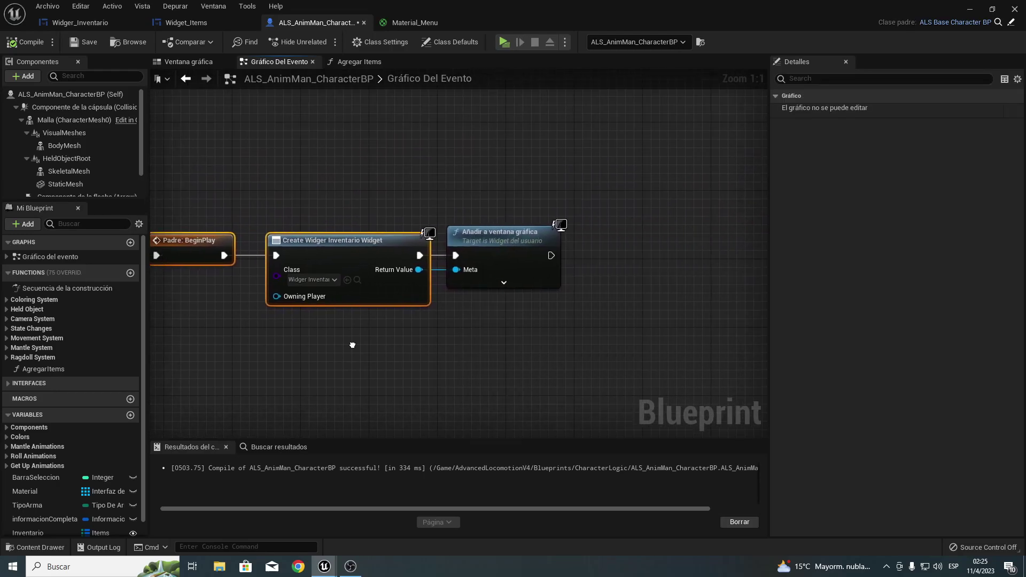
{"action": "right_click_drag", "start_coordinate": [532, 314], "coordinate": [752, 268]}
{"action": "left_click_drag", "start_coordinate": [203, 143], "coordinate": [340, 208]}
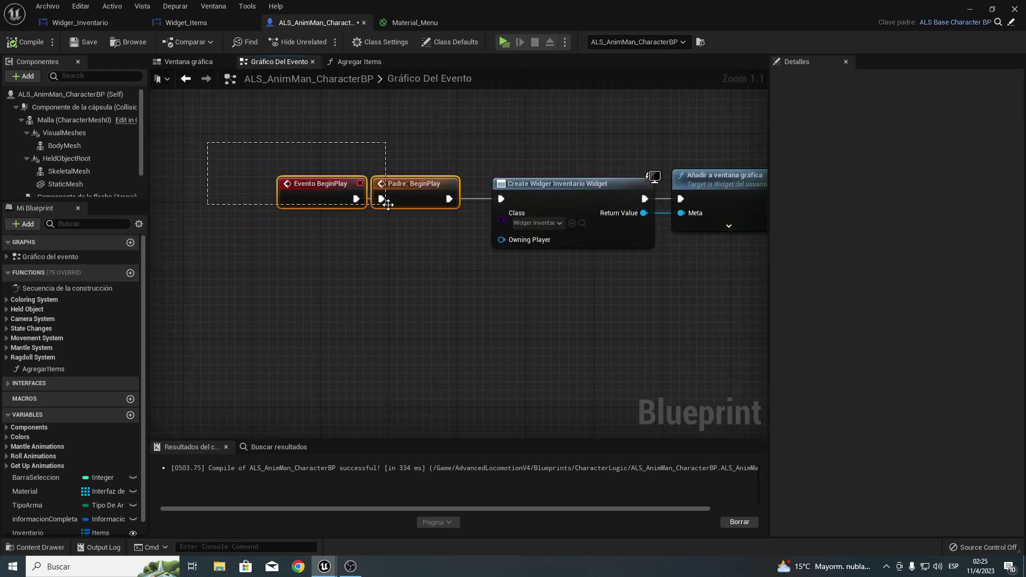
{"action": "mouse_move", "coordinate": [403, 201]}
{"action": "left_mouse_down"}
{"action": "mouse_move", "coordinate": [315, 198]}
{"action": "mouse_move", "coordinate": [315, 208]}
{"action": "mouse_move", "coordinate": [412, 214]}
{"action": "left_mouse_up"}
{"action": "type", "text": "sec"}
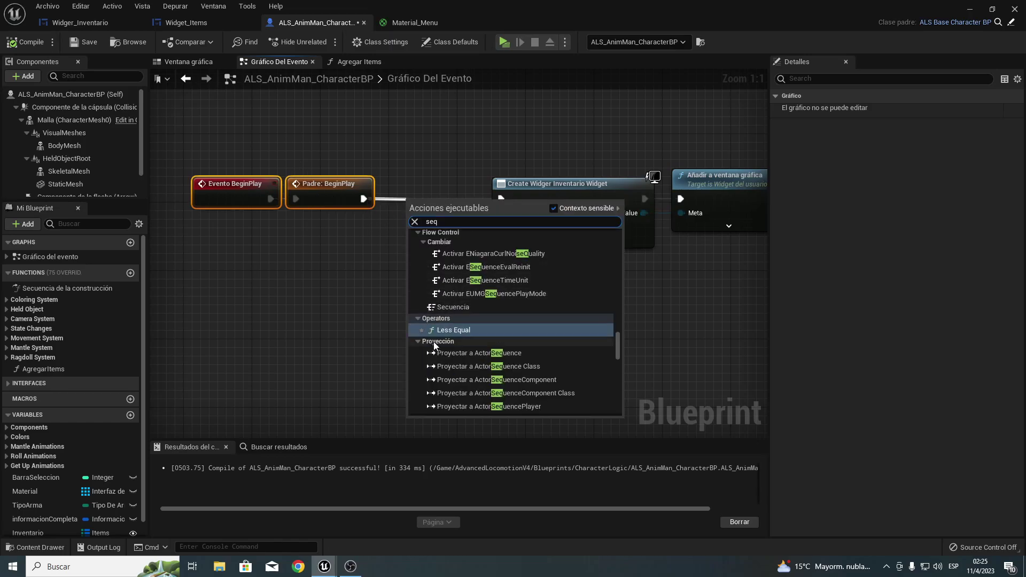
{"action": "left_click", "coordinate": [447, 306]}
{"action": "left_click_drag", "start_coordinate": [432, 212], "coordinate": [415, 186]}
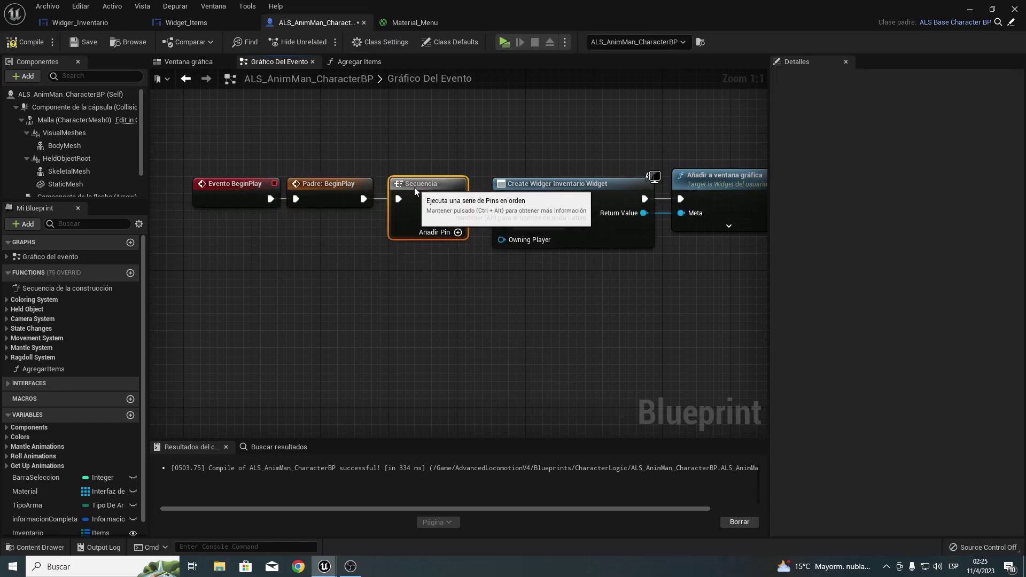
{"action": "left_click_drag", "start_coordinate": [458, 214], "coordinate": [345, 304]}
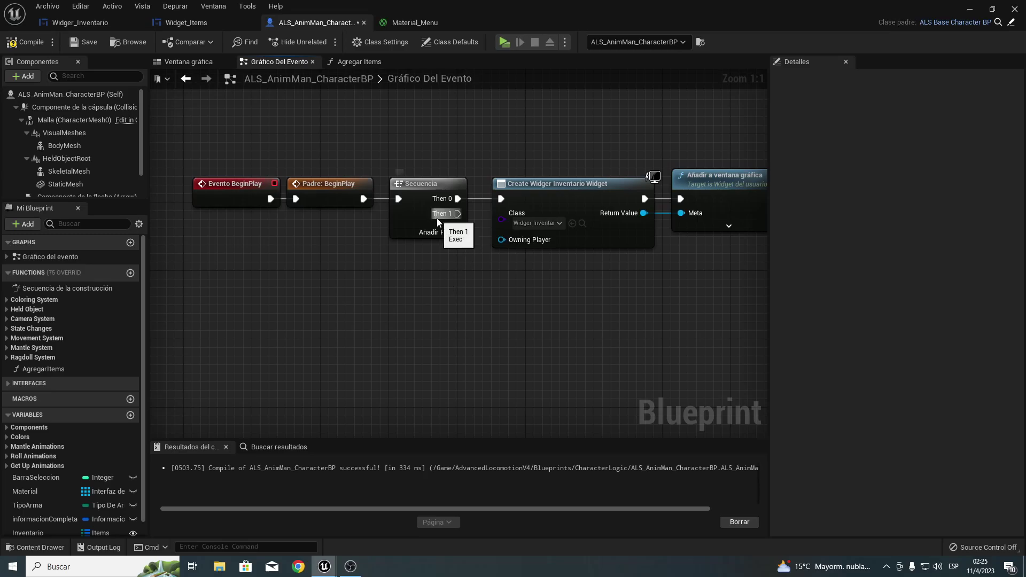
Feed the Create Widget node's Owning Player from a Get Player Controller node.
{"action": "right_click_drag", "start_coordinate": [592, 250], "coordinate": [246, 251]}
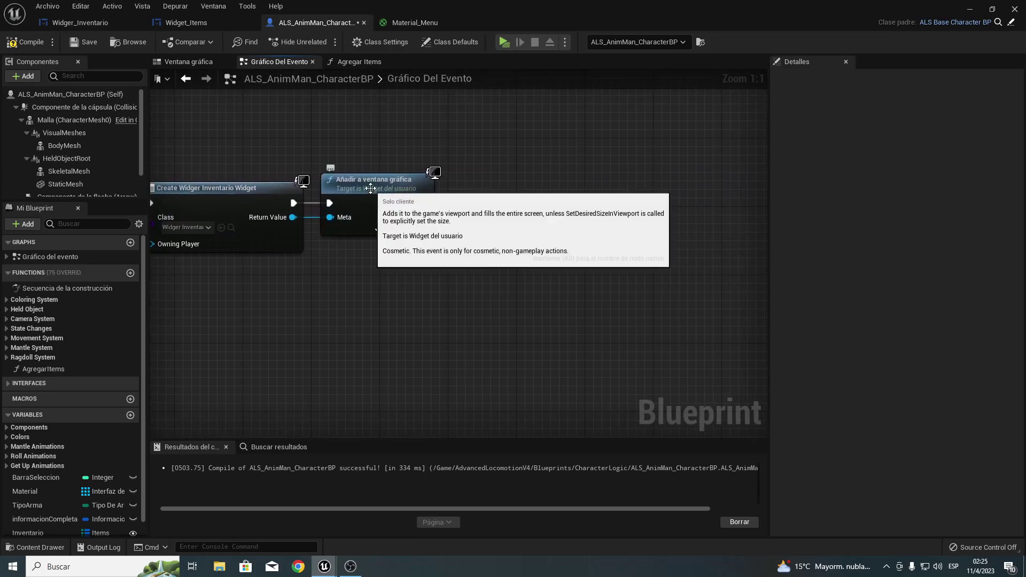
{"action": "right_click_drag", "start_coordinate": [157, 217], "coordinate": [305, 190]}
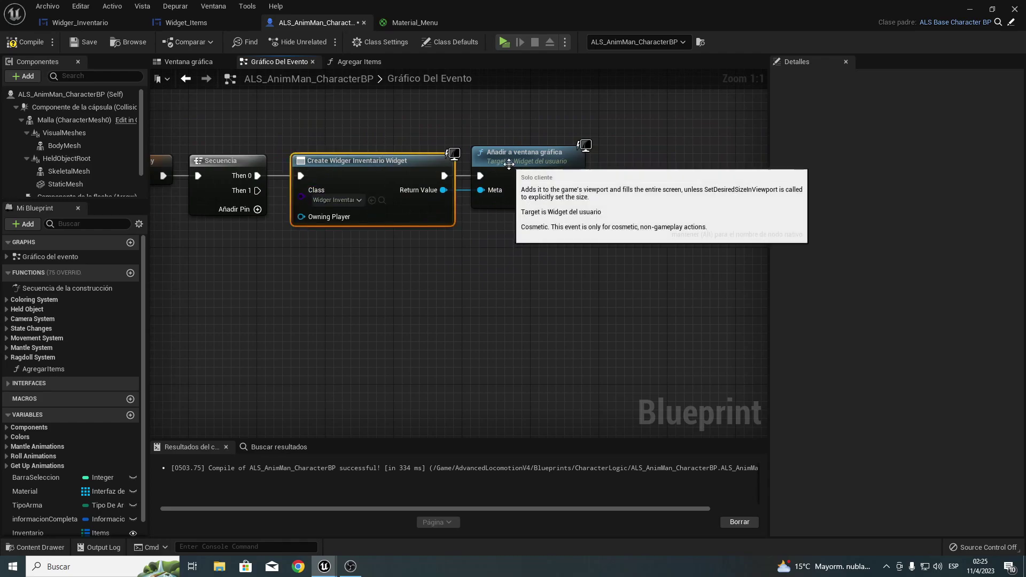
{"action": "left_click_drag", "start_coordinate": [506, 165], "coordinate": [616, 164]}
{"action": "left_click_drag", "start_coordinate": [301, 217], "coordinate": [203, 256]}
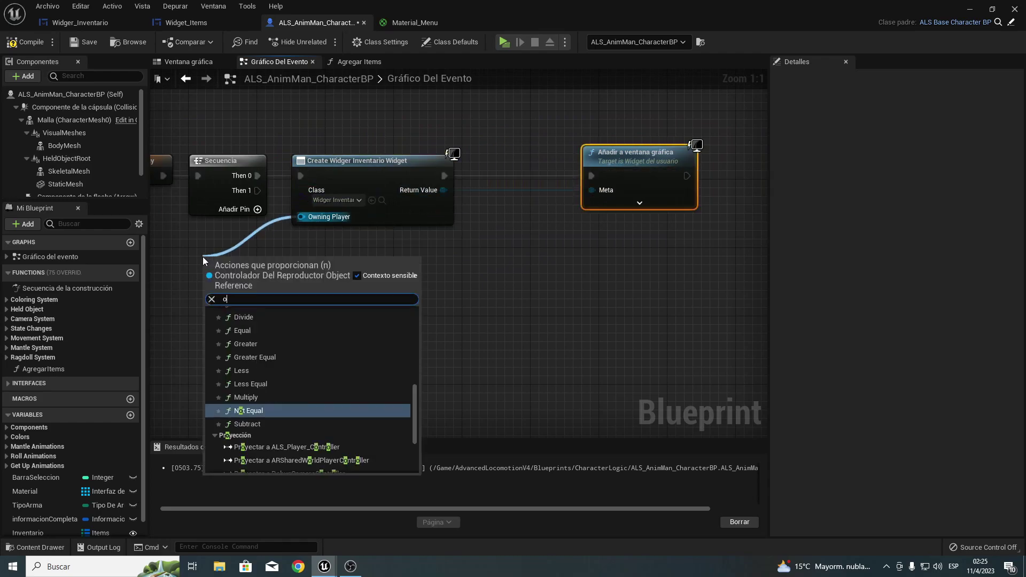
{"action": "type", "text": "obtener"}
{"action": "key", "text": "Return"}
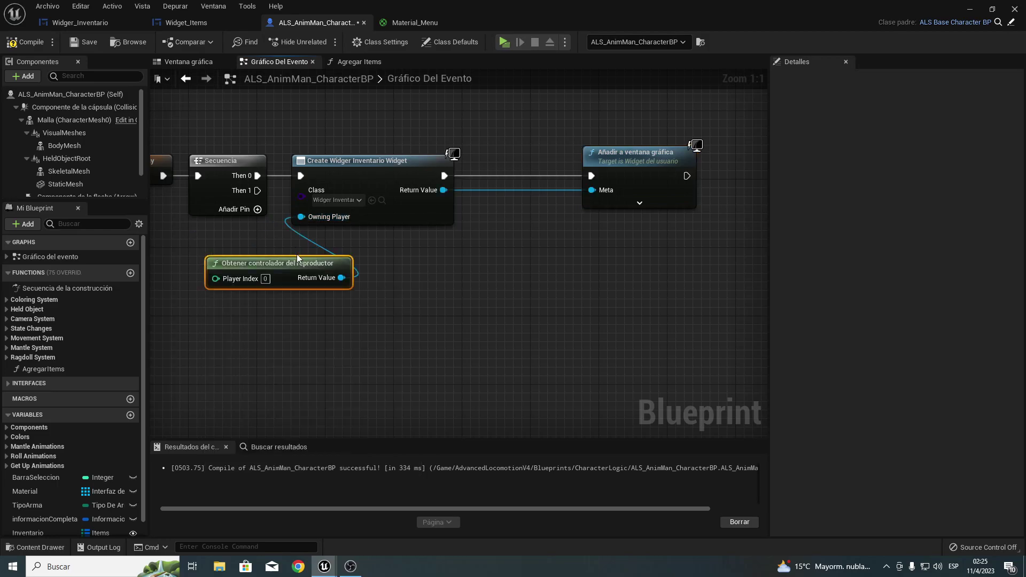
{"action": "left_click_drag", "start_coordinate": [298, 261], "coordinate": [188, 238]}
Promote the created inventory widget's Return Value to a new variable, NewVar_0.
{"action": "right_click_drag", "start_coordinate": [294, 248], "coordinate": [372, 247]}
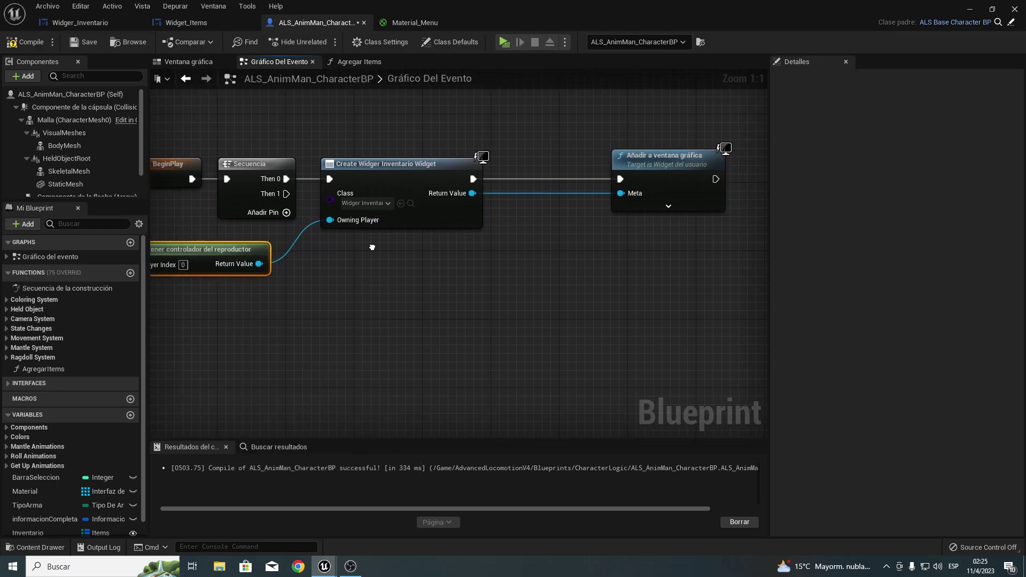
{"action": "left_click_drag", "start_coordinate": [473, 192], "coordinate": [501, 195]}
{"action": "left_click", "coordinate": [538, 260]}
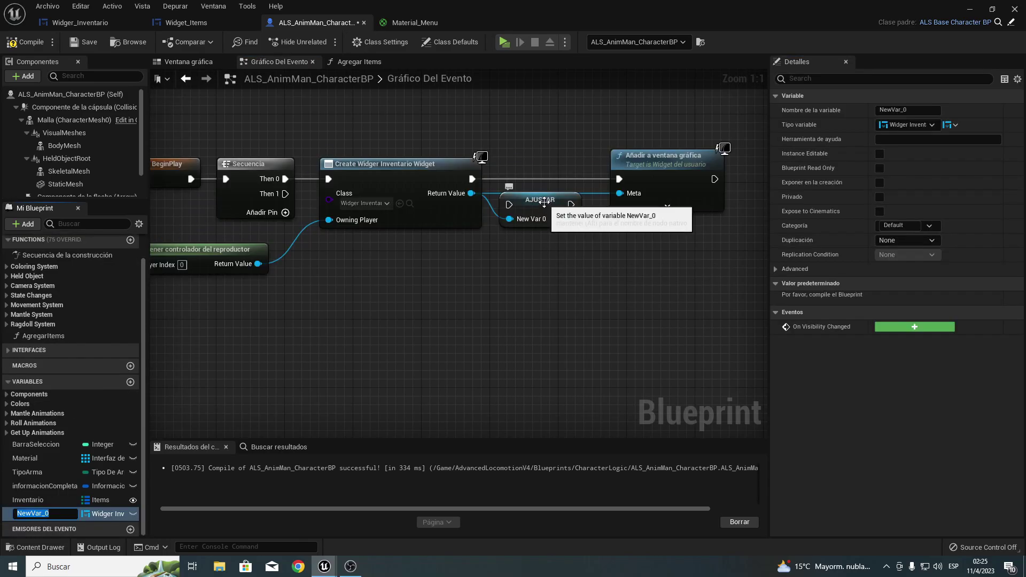
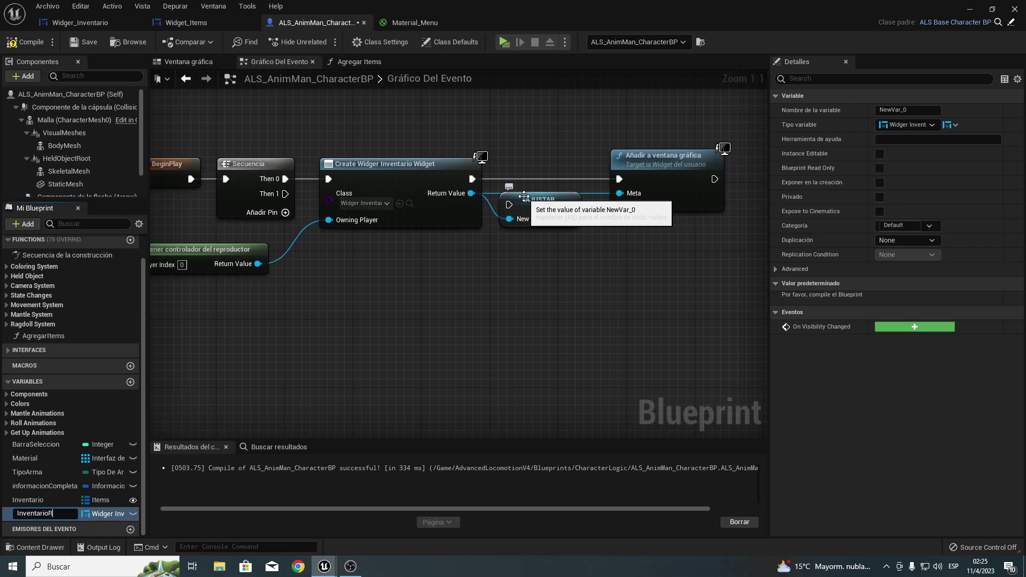
Name the variable Inventario_Refe, set it from Create Widget, and feed it into the viewport add.
{"action": "key", "text": "BackSpace"}
{"action": "type", "text": "_Refe"}
{"action": "key", "text": "Return"}
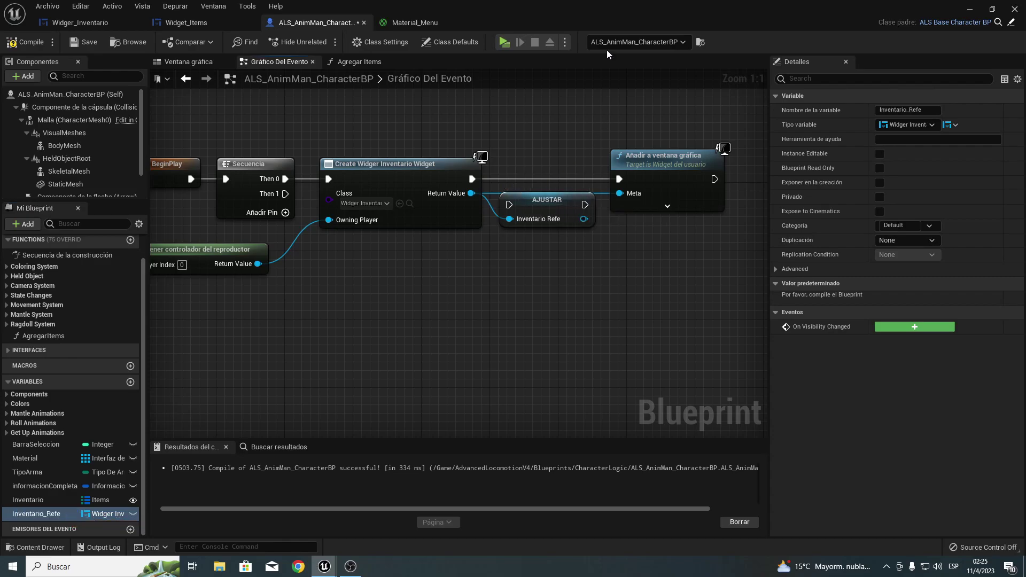
{"action": "mouse_move", "coordinate": [472, 178]}
{"action": "left_mouse_down"}
{"action": "mouse_move", "coordinate": [518, 171]}
{"action": "mouse_move", "coordinate": [621, 182]}
{"action": "mouse_move", "coordinate": [624, 196]}
{"action": "left_mouse_up"}
{"action": "key", "text": "Escape"}
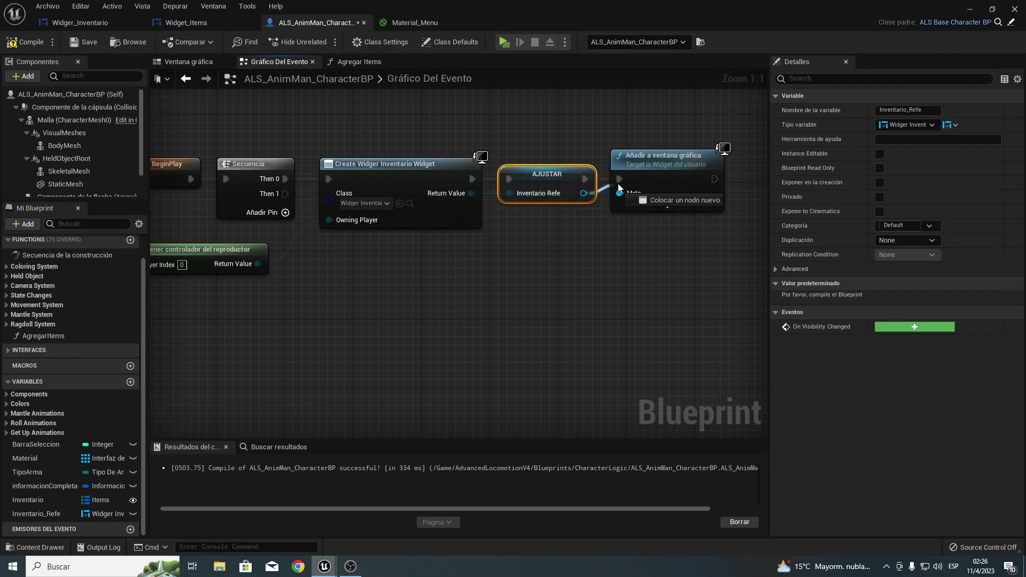
{"action": "right_click_drag", "start_coordinate": [615, 229], "coordinate": [522, 223]}
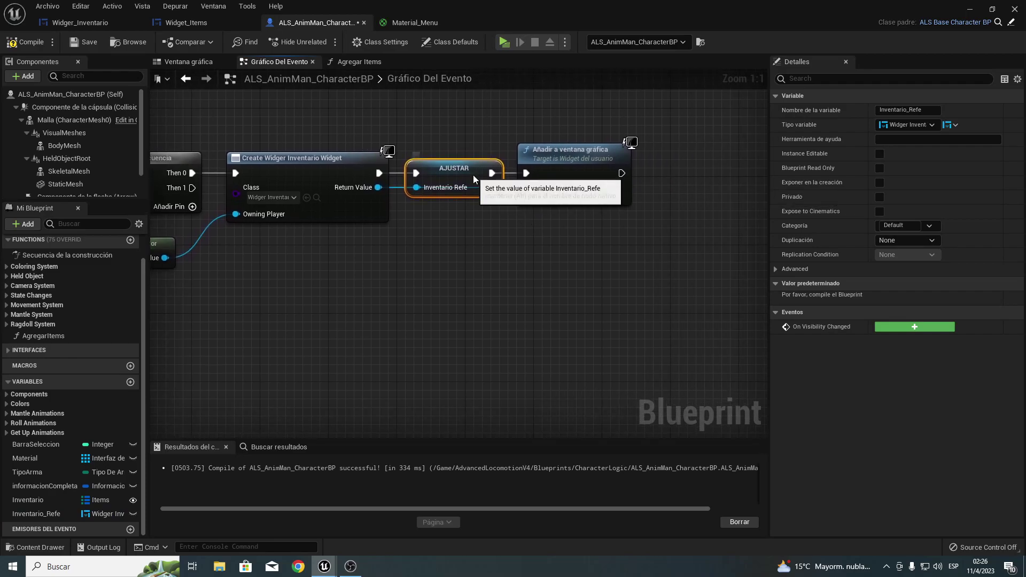
{"action": "left_click_drag", "start_coordinate": [473, 175], "coordinate": [473, 132]}
{"action": "mouse_move", "coordinate": [534, 189]}
{"action": "left_mouse_down"}
{"action": "mouse_move", "coordinate": [490, 148]}
{"action": "mouse_move", "coordinate": [479, 171]}
{"action": "left_mouse_up"}
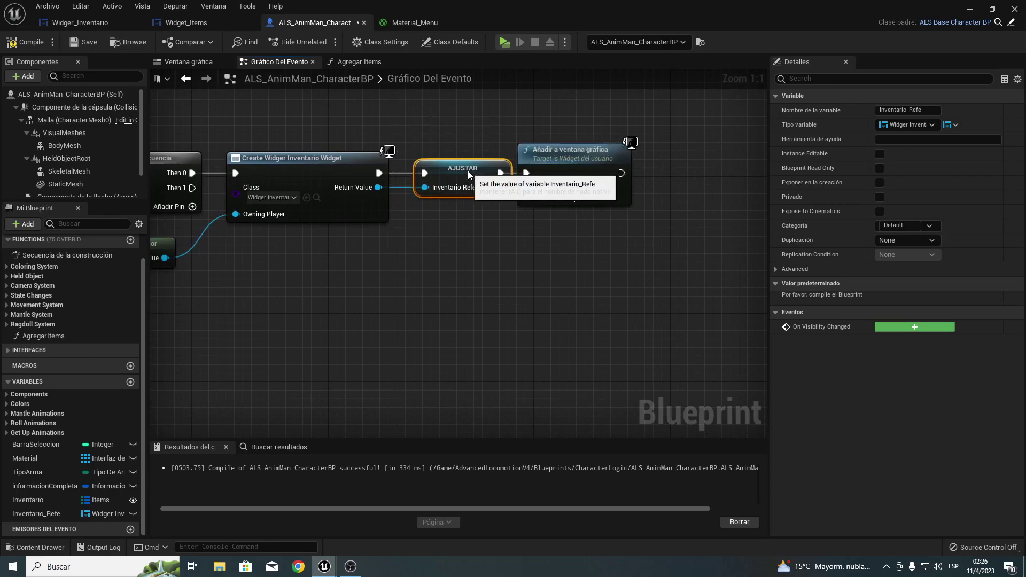
{"action": "right_click_drag", "start_coordinate": [550, 217], "coordinate": [766, 192]}
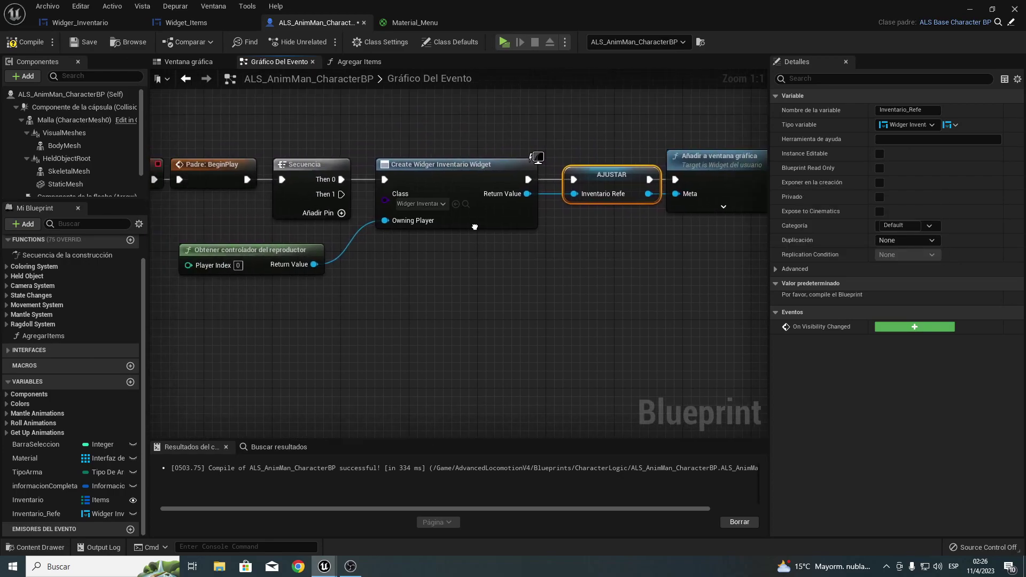
Delete the Secuencia node and wire Padre: BeginPlay straight into Create Widget.
{"action": "left_click_drag", "start_coordinate": [358, 136], "coordinate": [361, 241]}
{"action": "key", "text": "Delete"}
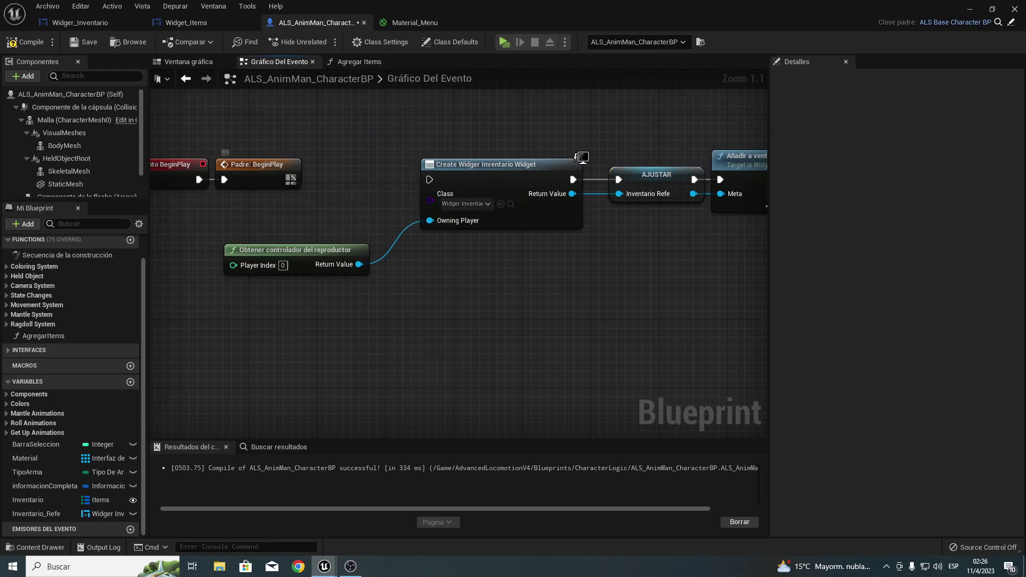
{"action": "left_click_drag", "start_coordinate": [292, 180], "coordinate": [426, 183]}
{"action": "right_click_drag", "start_coordinate": [427, 185], "coordinate": [561, 192]}
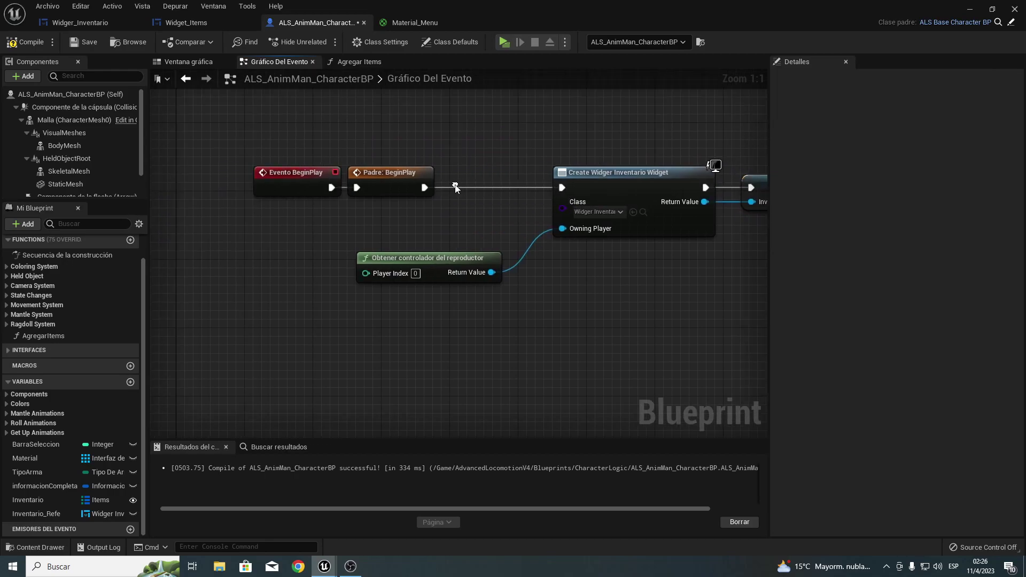
{"action": "left_click_drag", "start_coordinate": [287, 157], "coordinate": [398, 184]}
{"action": "right_click_drag", "start_coordinate": [759, 220], "coordinate": [338, 217]}
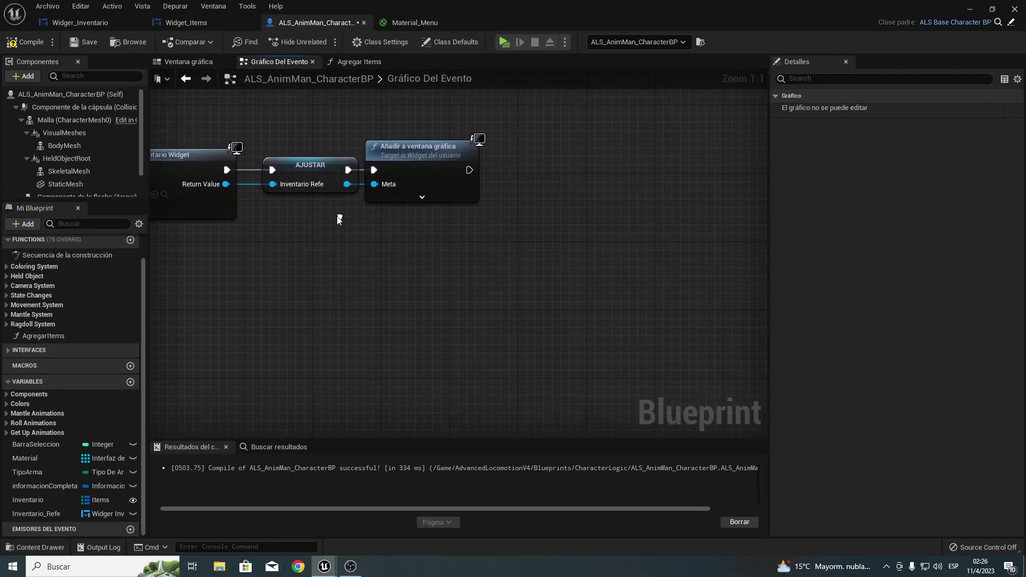
Add a Configurar Inventario call on Inventario Refe, chained after the viewport add.
{"action": "mouse_move", "coordinate": [345, 184]}
{"action": "left_mouse_down"}
{"action": "mouse_move", "coordinate": [368, 196]}
{"action": "mouse_move", "coordinate": [372, 184]}
{"action": "left_mouse_up"}
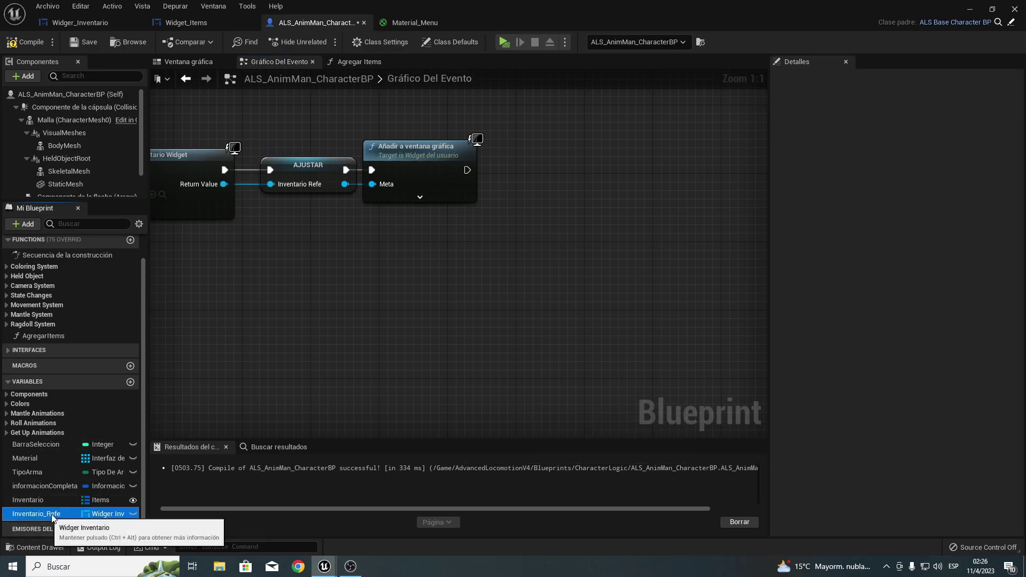
{"action": "mouse_move", "coordinate": [33, 514]}
{"action": "left_mouse_down", "text": "ctrl"}
{"action": "mouse_move", "coordinate": [362, 225]}
{"action": "mouse_move", "coordinate": [488, 208]}
{"action": "left_mouse_up", "text": "ctrl"}
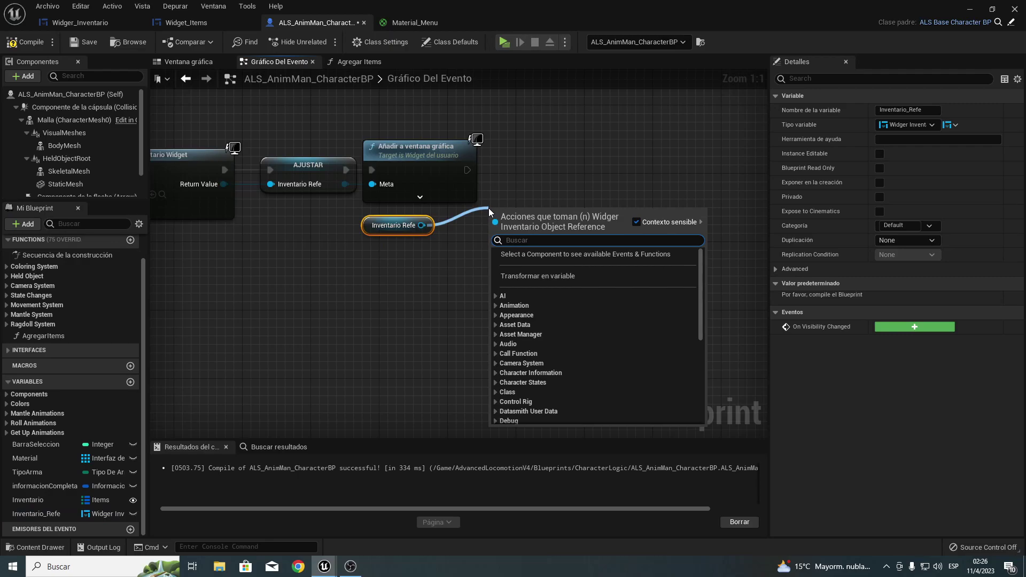
{"action": "type", "text": "reroute"}
{"action": "key", "text": "Return"}
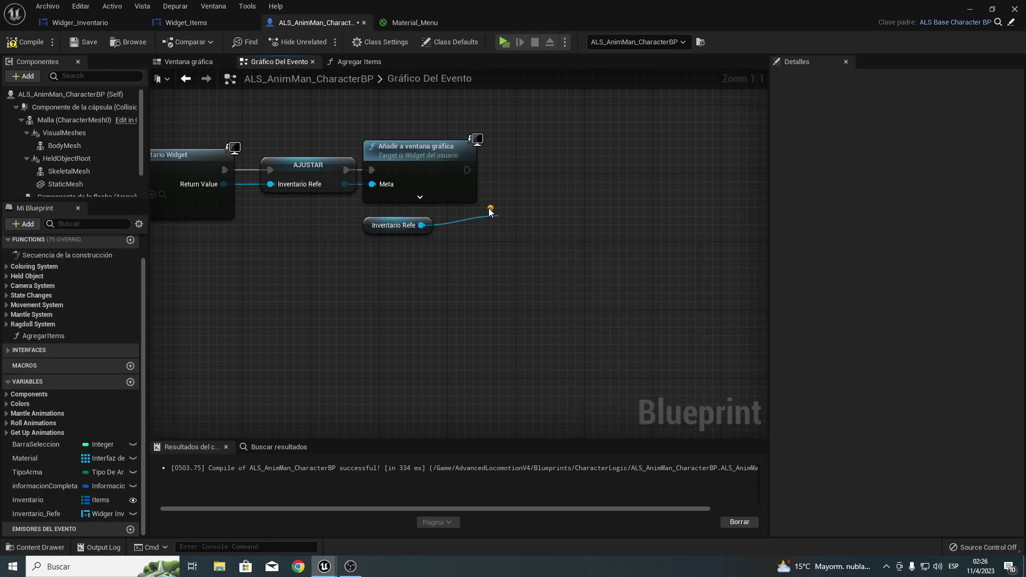
{"action": "left_click_drag", "start_coordinate": [508, 209], "coordinate": [570, 164]}
{"action": "mouse_move", "coordinate": [467, 170]}
{"action": "left_mouse_down"}
{"action": "mouse_move", "coordinate": [560, 187]}
{"action": "mouse_move", "coordinate": [543, 155]}
{"action": "left_mouse_up"}
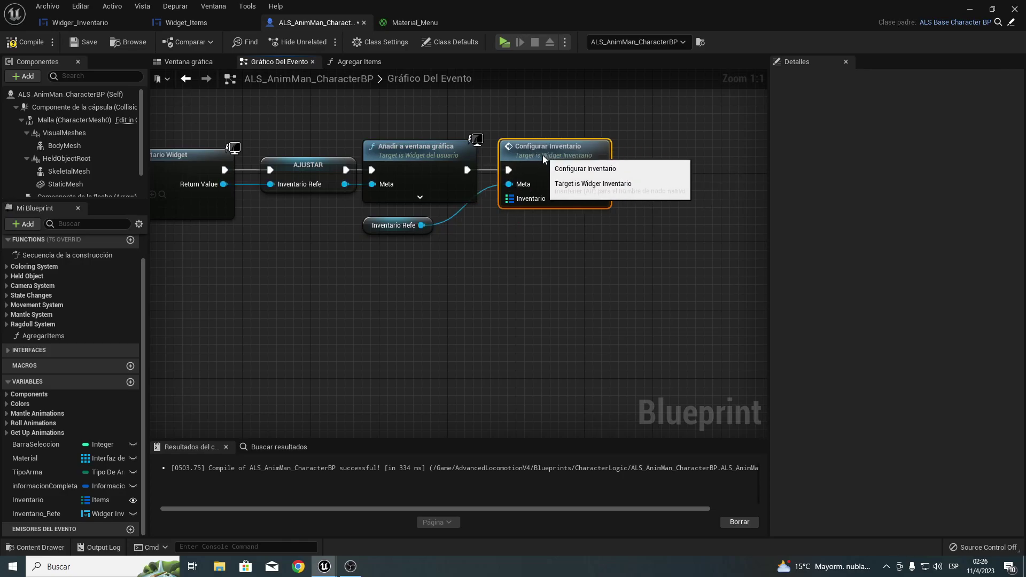
{"action": "left_click_drag", "start_coordinate": [403, 225], "coordinate": [445, 216]}
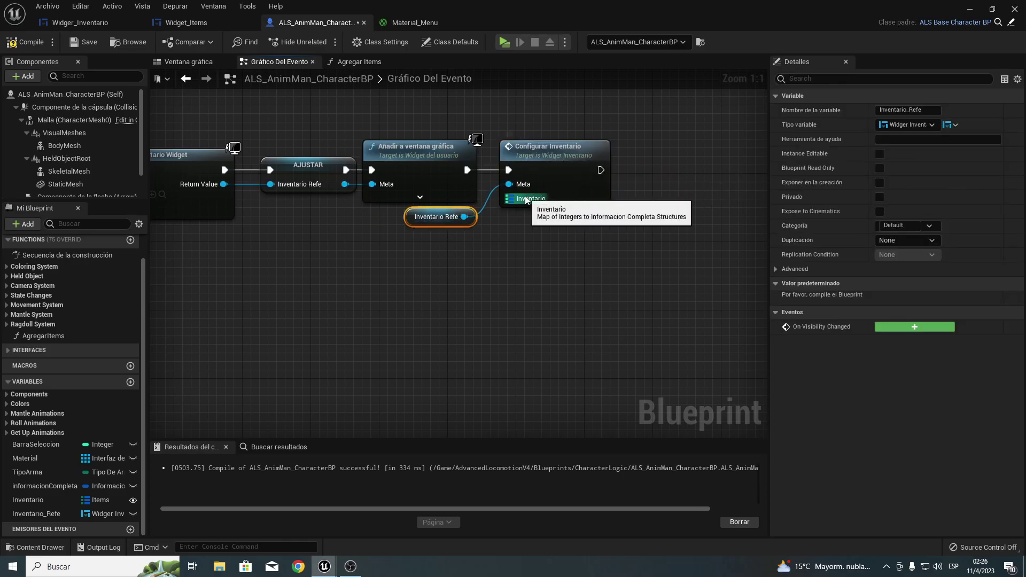
Add an Inventario getter and try linking it to Configurar Inventario's Inventario input.
{"action": "mouse_move", "coordinate": [28, 499]}
{"action": "left_mouse_down"}
{"action": "mouse_move", "coordinate": [386, 254]}
{"action": "mouse_move", "coordinate": [409, 268]}
{"action": "mouse_move", "coordinate": [524, 196]}
{"action": "left_mouse_up"}
{"action": "left_click", "coordinate": [435, 271]}
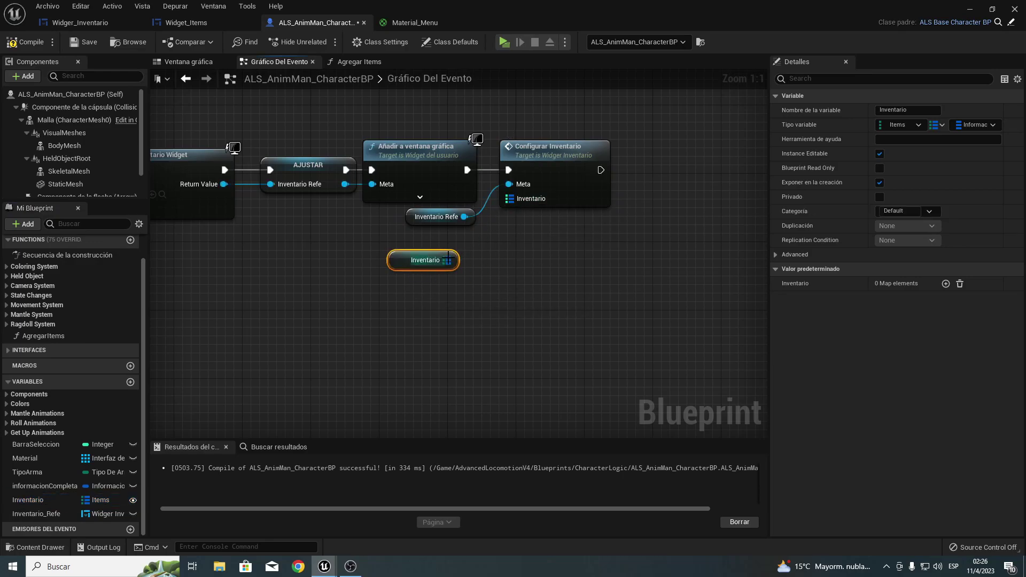
{"action": "left_click_drag", "start_coordinate": [449, 261], "coordinate": [527, 200]}
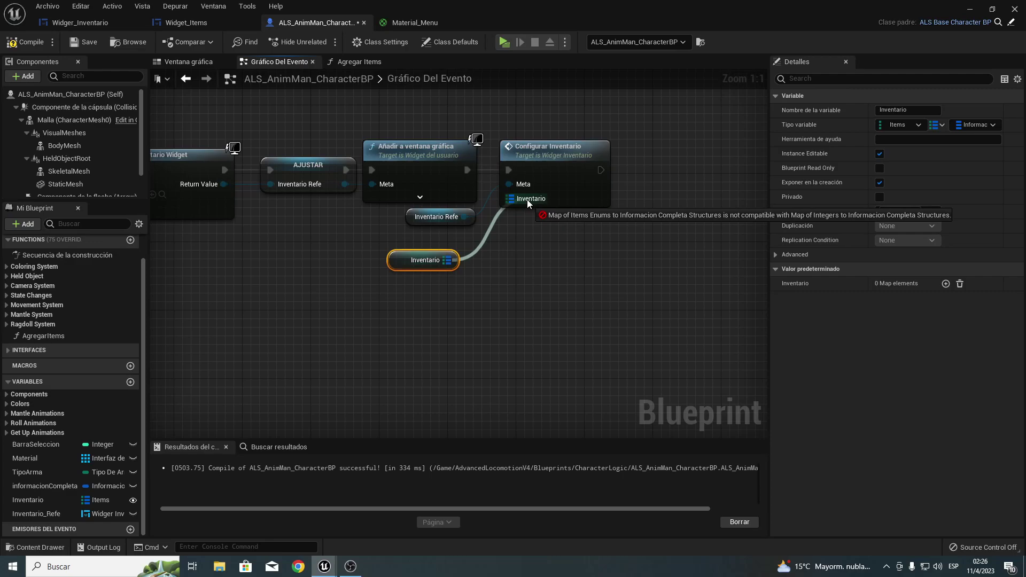
{"action": "left_click_drag", "start_coordinate": [527, 199], "coordinate": [527, 200]}
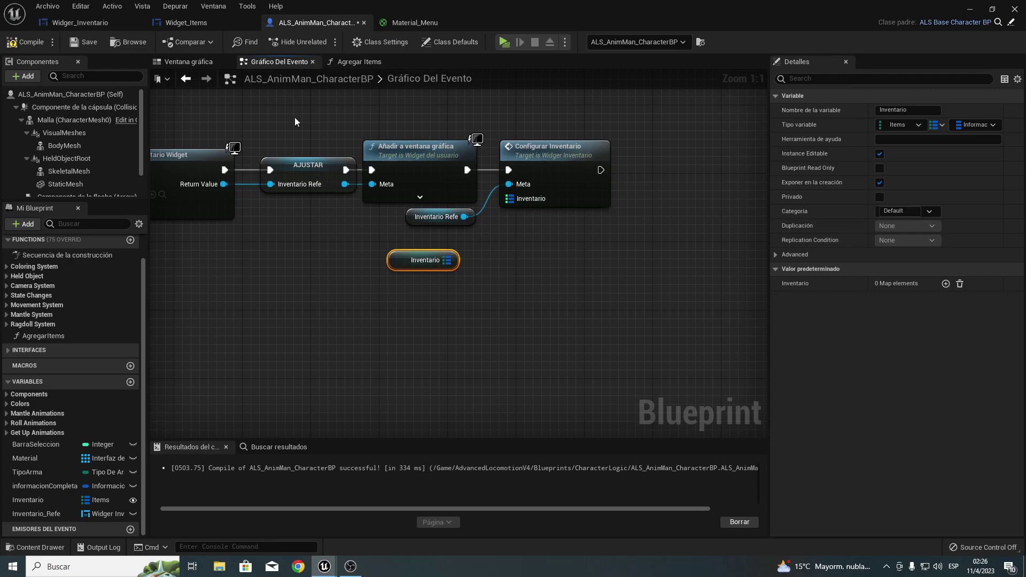
{"action": "left_click", "coordinate": [78, 21]}
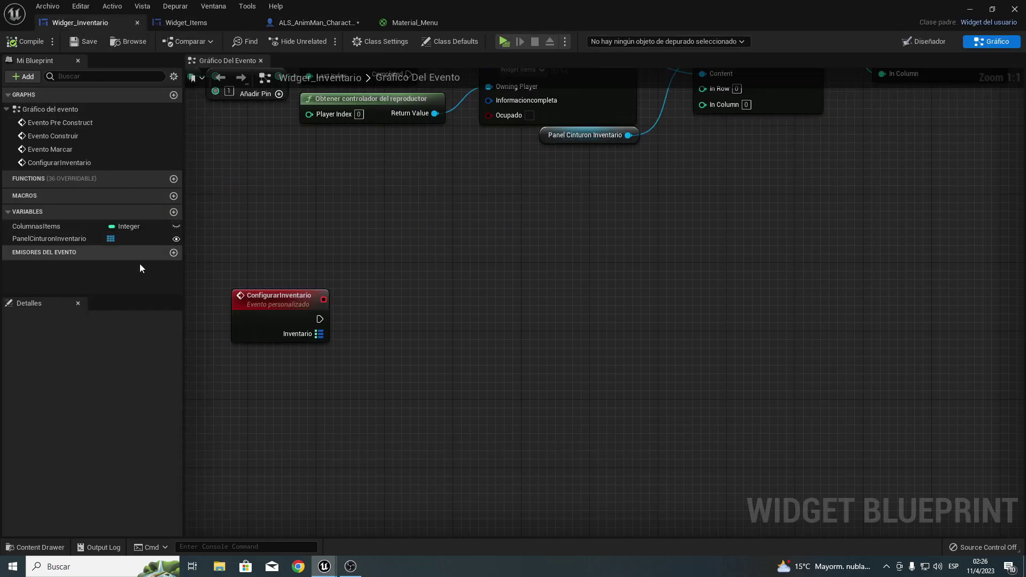
Set the ConfigurarInventario event's Inventario input key type to Items and save the widget.
{"action": "left_click", "coordinate": [283, 320]}
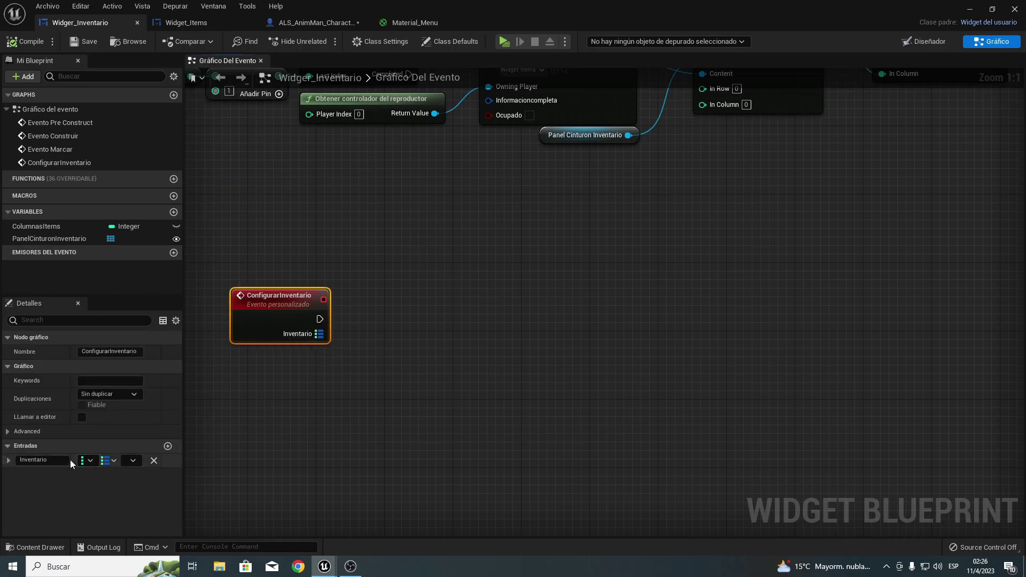
{"action": "left_click", "coordinate": [94, 461]}
{"action": "type", "text": "items"}
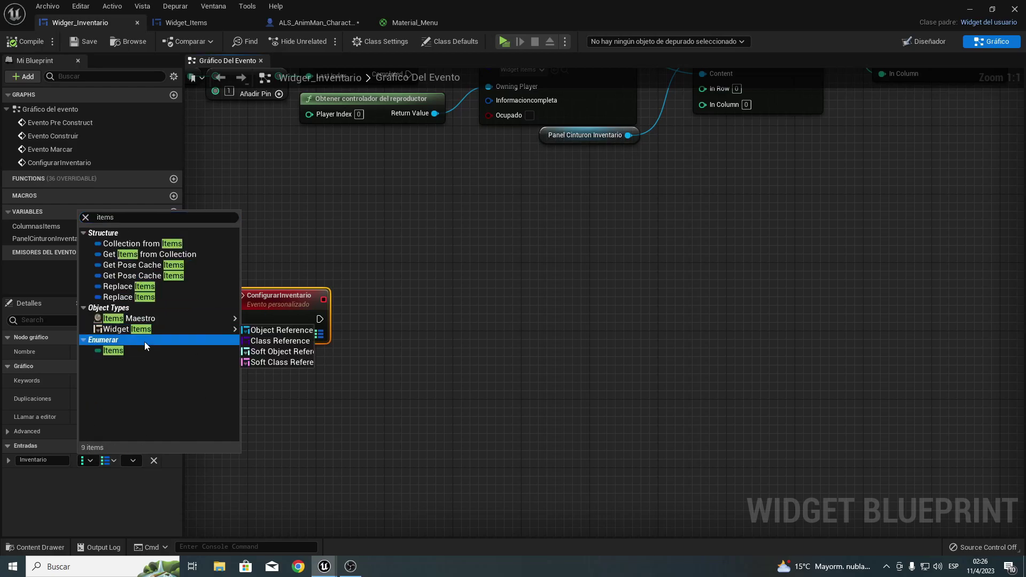
{"action": "left_click", "coordinate": [140, 346]}
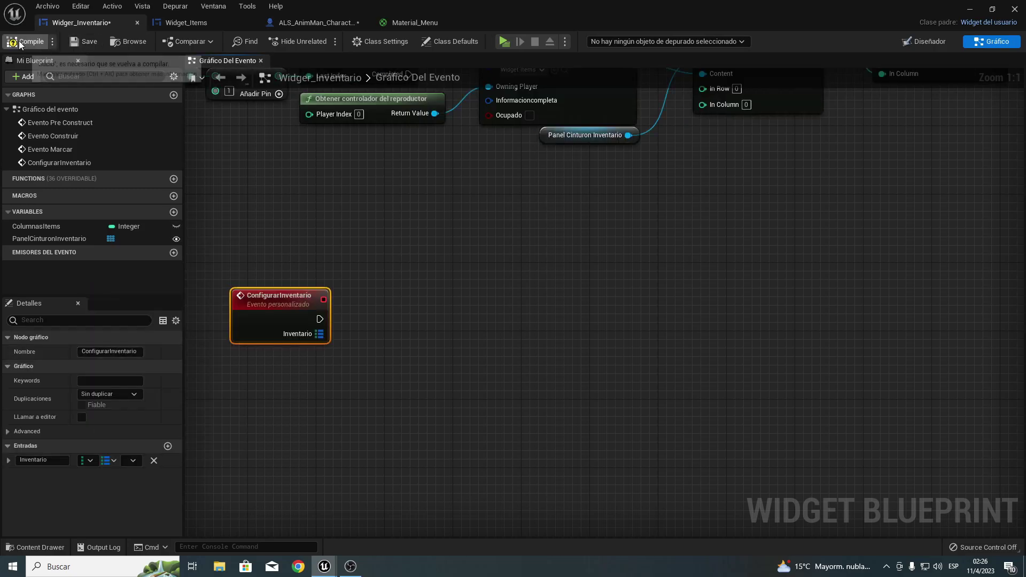
{"action": "left_click", "coordinate": [83, 45]}
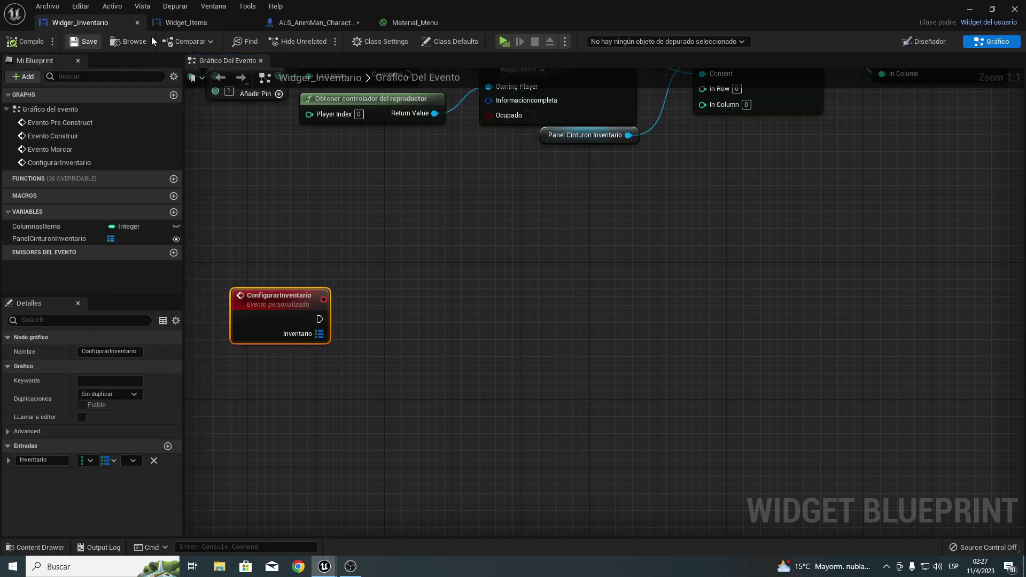
Connect the Inventario getter to Configurar Inventario in the character blueprint and compile it.
{"action": "left_click", "coordinate": [299, 22]}
{"action": "left_click_drag", "start_coordinate": [446, 260], "coordinate": [525, 201]}
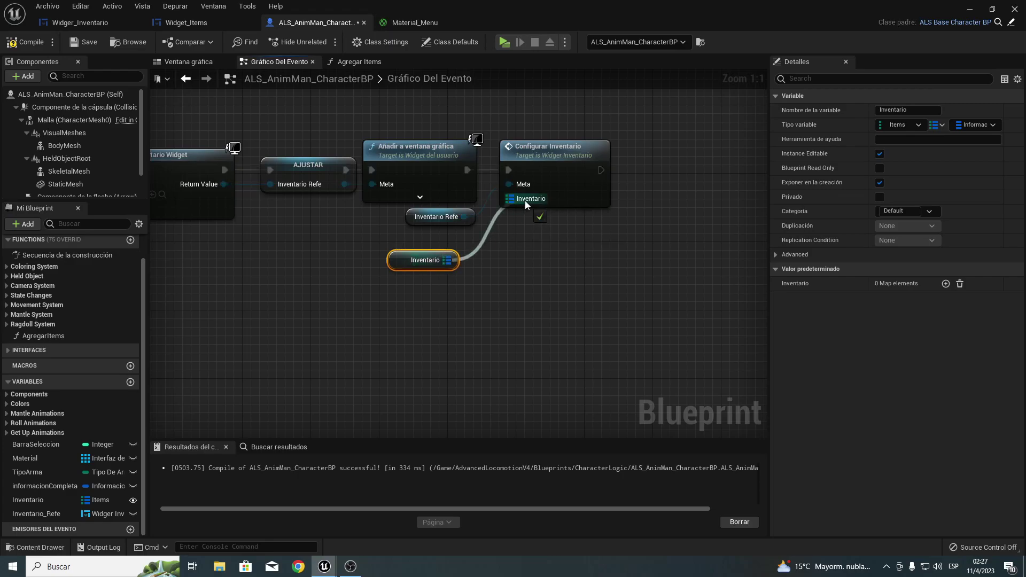
{"action": "left_click_drag", "start_coordinate": [405, 264], "coordinate": [425, 248]}
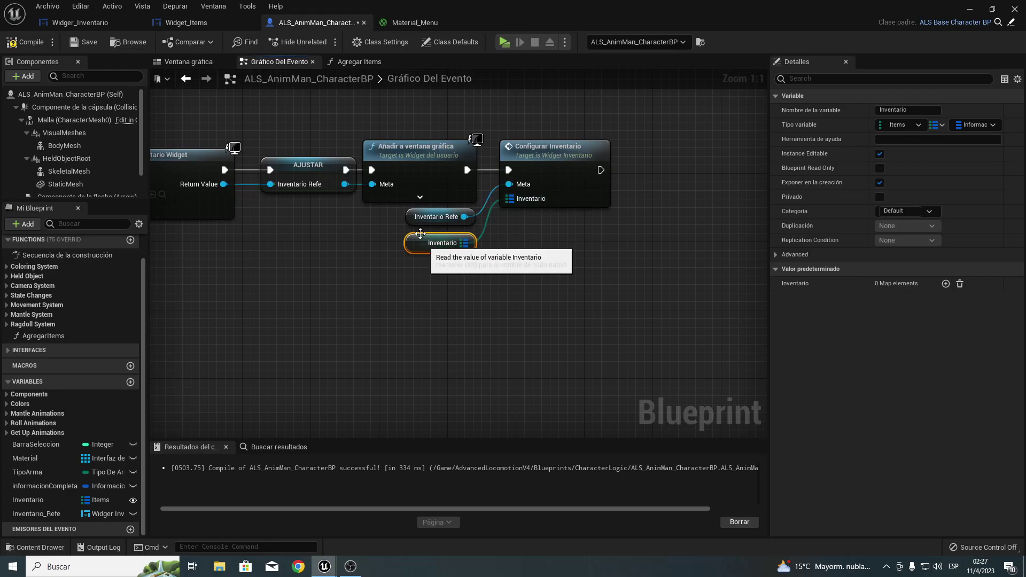
{"action": "left_click", "coordinate": [103, 24]}
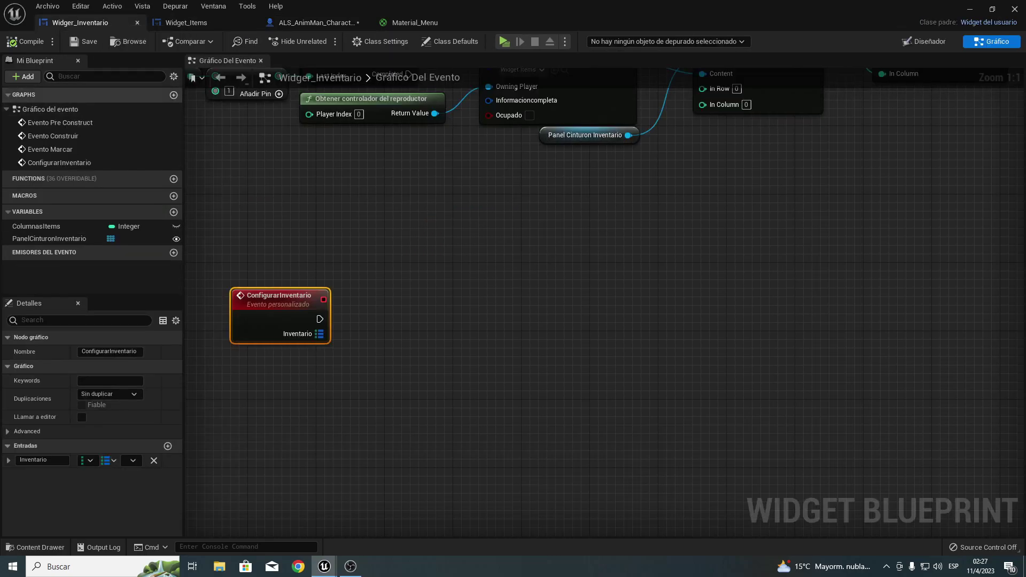
{"action": "left_click", "coordinate": [318, 23]}
{"action": "left_click", "coordinate": [27, 43]}
{"action": "left_click", "coordinate": [80, 22]}
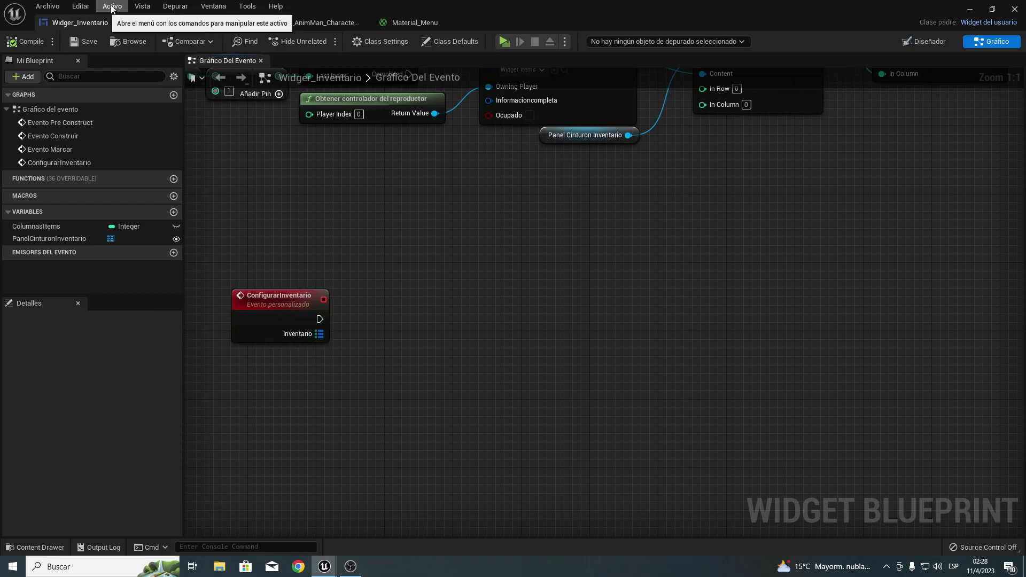
Inspect the Agregar Items function's ADD and Romper InformacionCompleta nodes and the Inventario variable.
{"action": "left_click", "coordinate": [315, 22]}
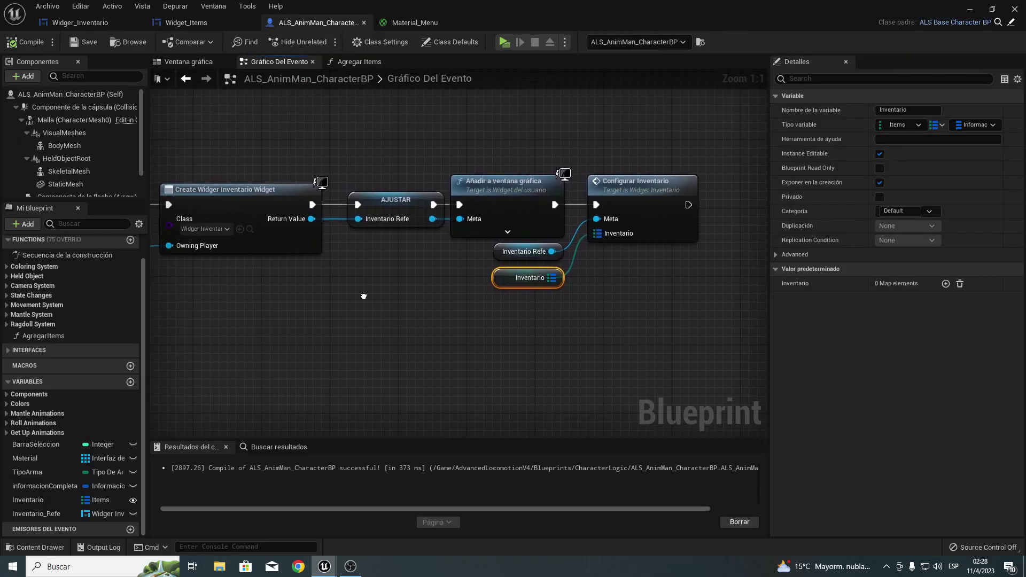
{"action": "right_click_drag", "start_coordinate": [276, 266], "coordinate": [281, 312]}
{"action": "left_click_drag", "start_coordinate": [535, 158], "coordinate": [595, 299]}
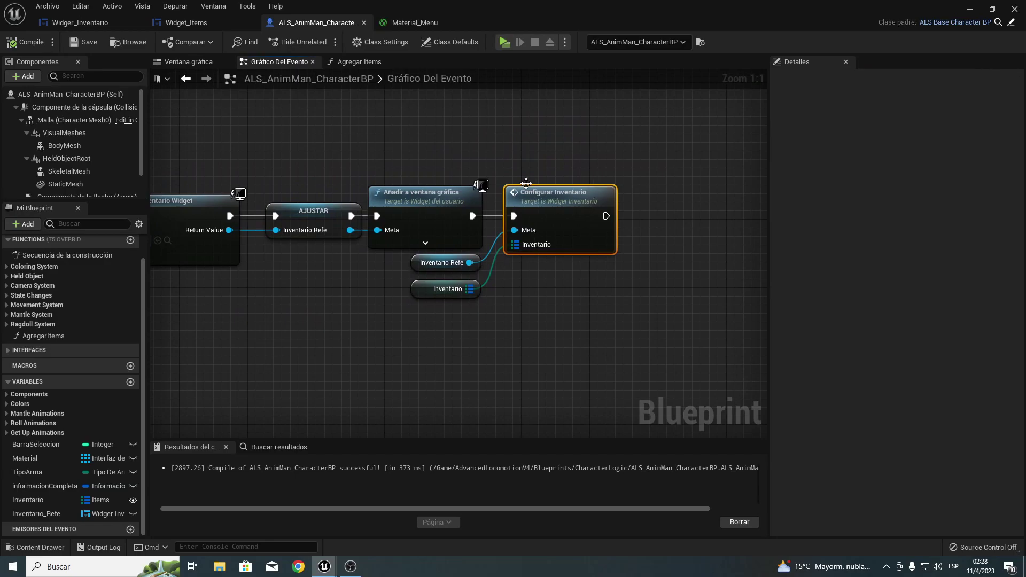
{"action": "scroll", "coordinate": [38, 304], "scroll_direction": "up", "scroll_amount": 1}
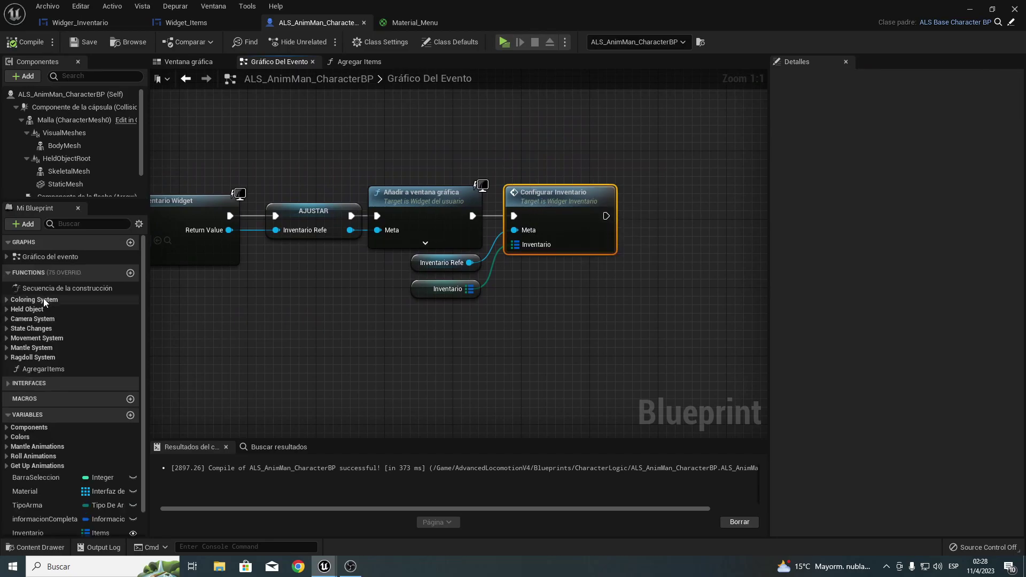
{"action": "left_click", "coordinate": [361, 62]}
{"action": "right_click_drag", "start_coordinate": [338, 207], "coordinate": [418, 151]}
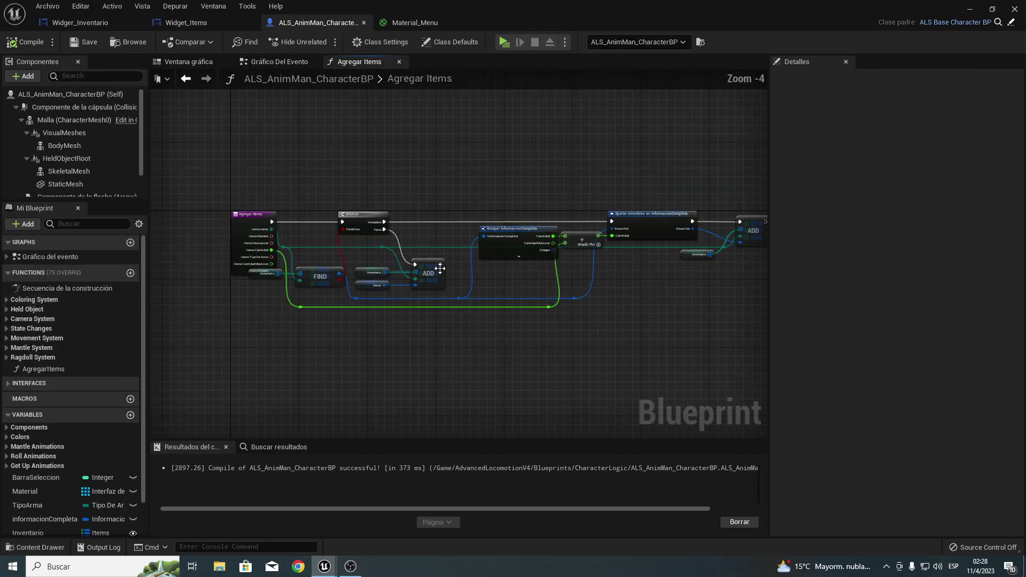
{"action": "right_click_drag", "start_coordinate": [618, 279], "coordinate": [492, 328]}
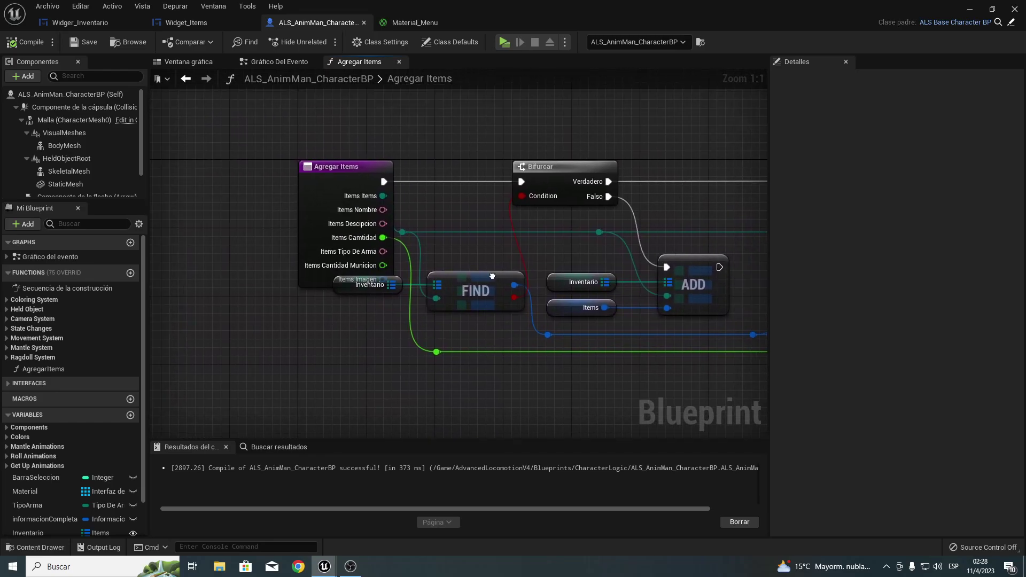
{"action": "mouse_move", "coordinate": [526, 263]}
{"action": "right_mouse_down"}
{"action": "mouse_move", "coordinate": [435, 291]}
{"action": "mouse_move", "coordinate": [610, 212]}
{"action": "right_mouse_up"}
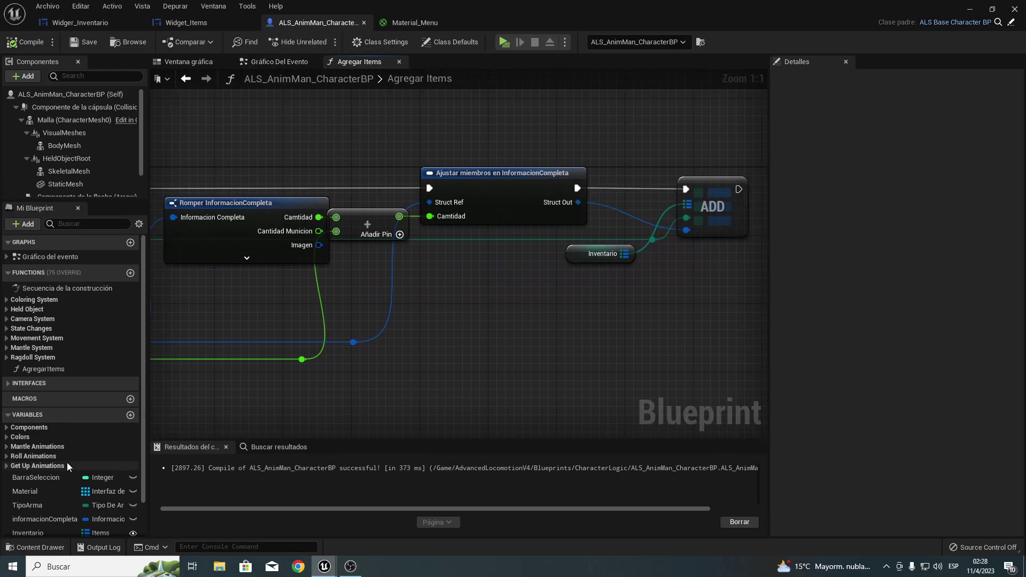
{"action": "left_click", "coordinate": [27, 528]}
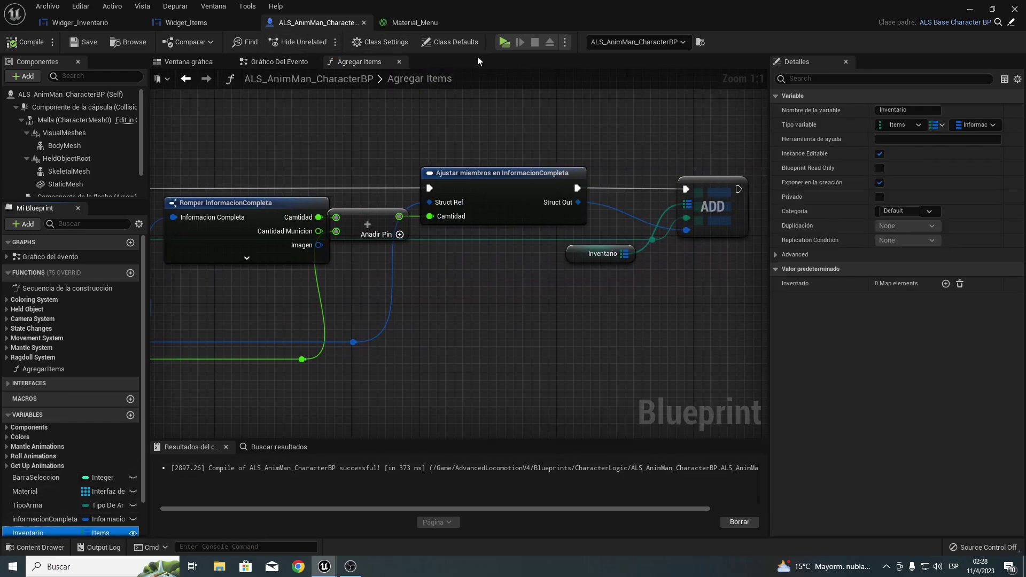
Select the Inventario getter and Configurar Inventario call in the character's event graph.
{"action": "left_click", "coordinate": [292, 59]}
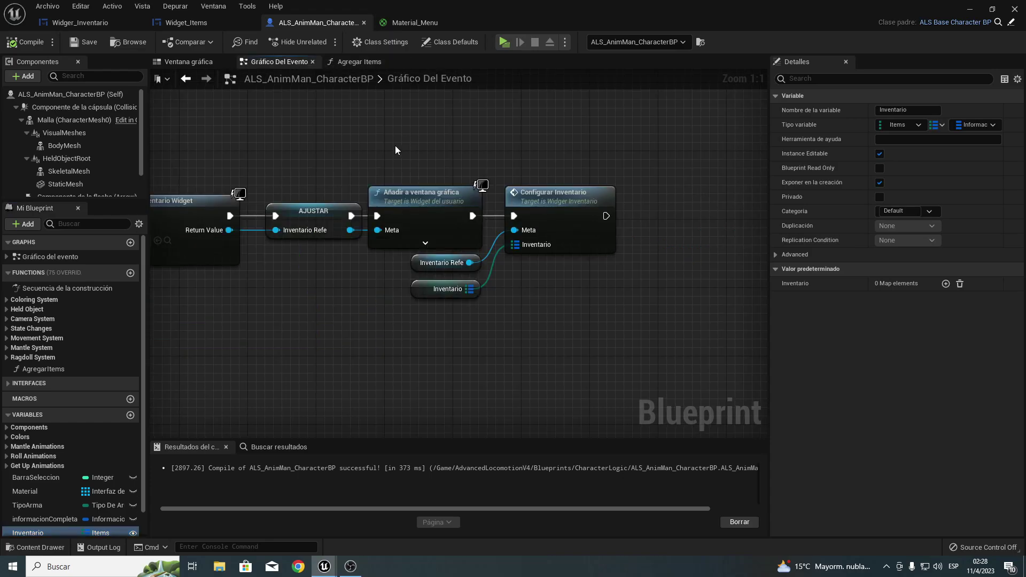
{"action": "right_click_drag", "start_coordinate": [396, 146], "coordinate": [647, 194]}
{"action": "right_click_drag", "start_coordinate": [572, 211], "coordinate": [332, 157]}
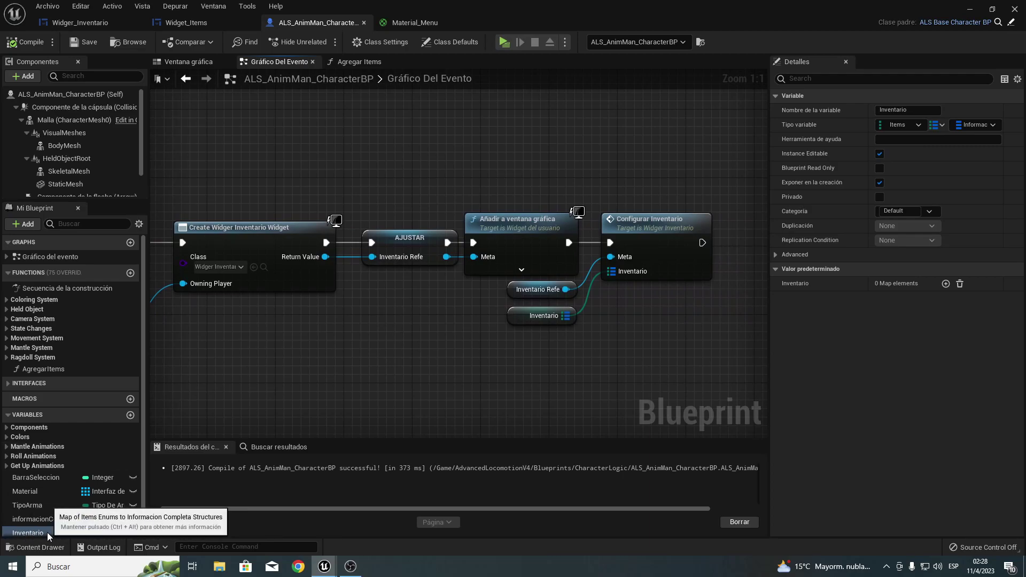
{"action": "left_click", "coordinate": [542, 315]}
{"action": "right_click_drag", "start_coordinate": [630, 317], "coordinate": [481, 361]}
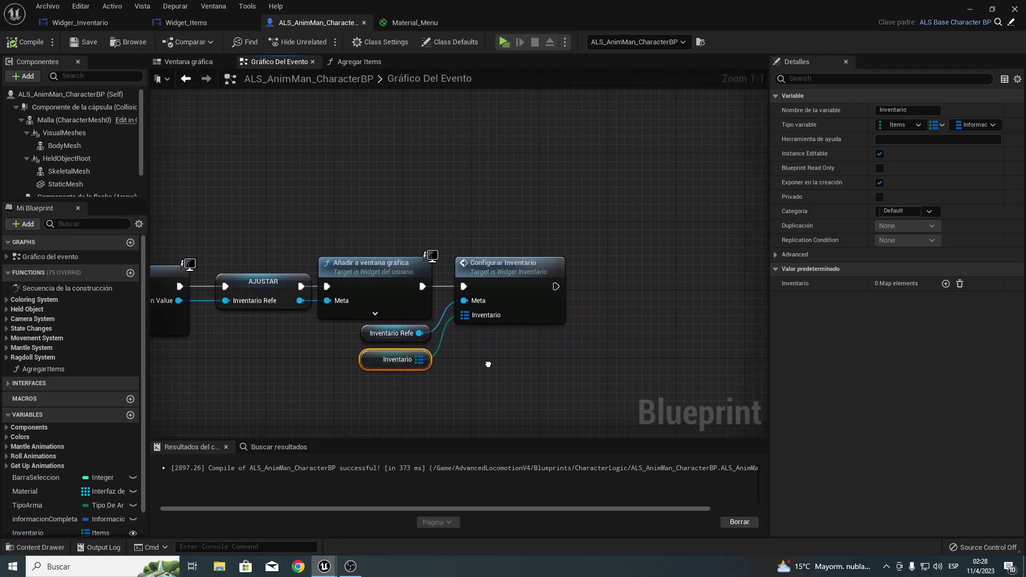
{"action": "left_click_drag", "start_coordinate": [454, 367], "coordinate": [572, 248]}
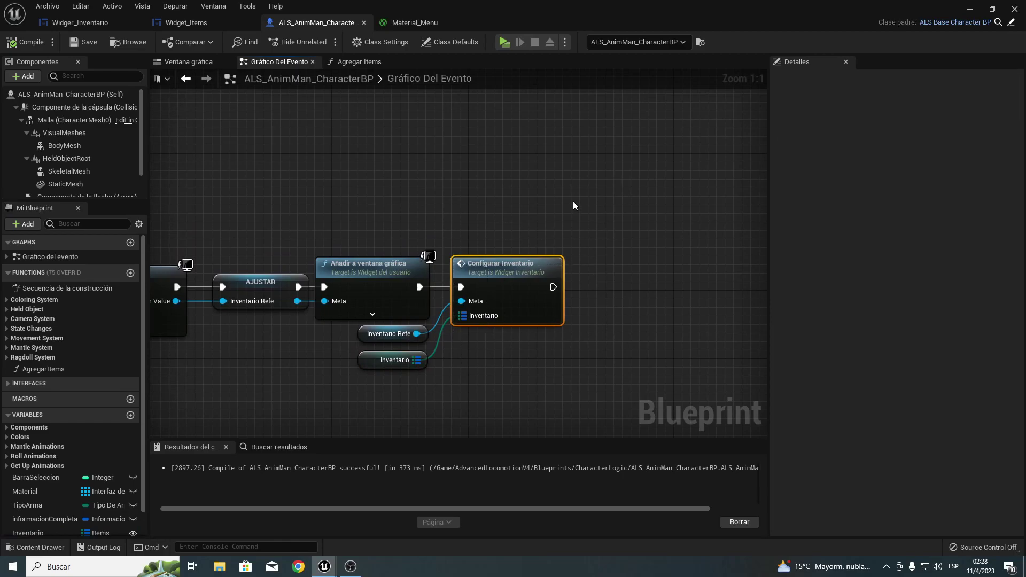
{"action": "left_click", "coordinate": [92, 22]}
Frame the ConfigurarInventario event in Widger_Inventario, comparing it with the character blueprint.
{"action": "right_click_drag", "start_coordinate": [352, 241], "coordinate": [511, 156]}
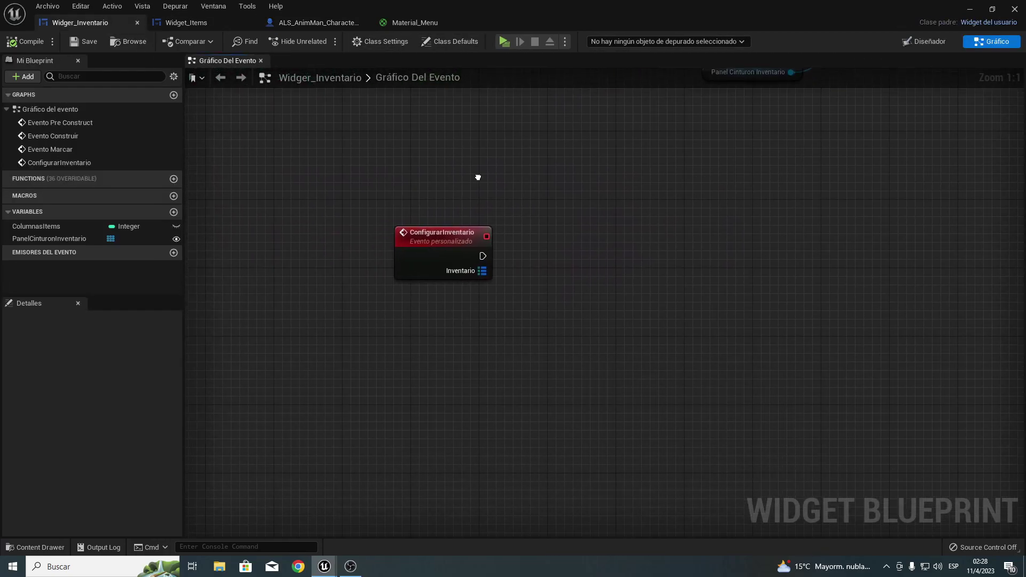
{"action": "left_click_drag", "start_coordinate": [327, 194], "coordinate": [581, 310]}
{"action": "right_click_drag", "start_coordinate": [581, 310], "coordinate": [489, 380]}
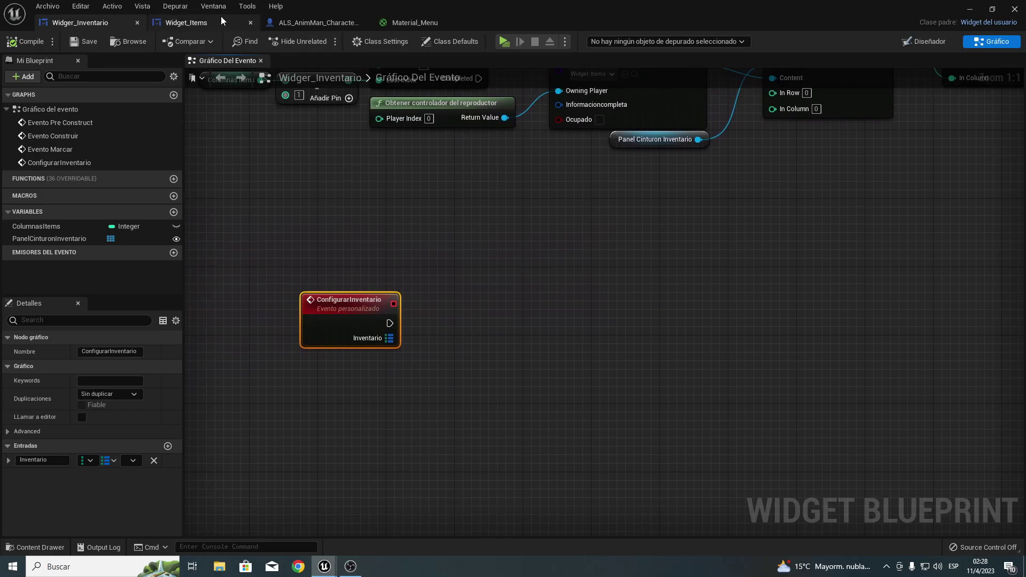
{"action": "left_click", "coordinate": [316, 22]}
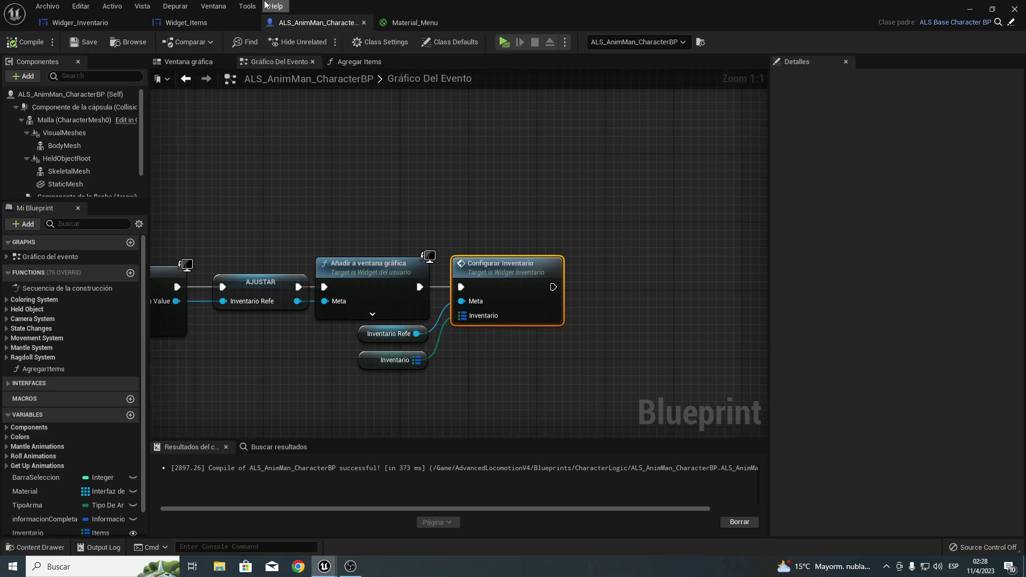
{"action": "left_click", "coordinate": [88, 25]}
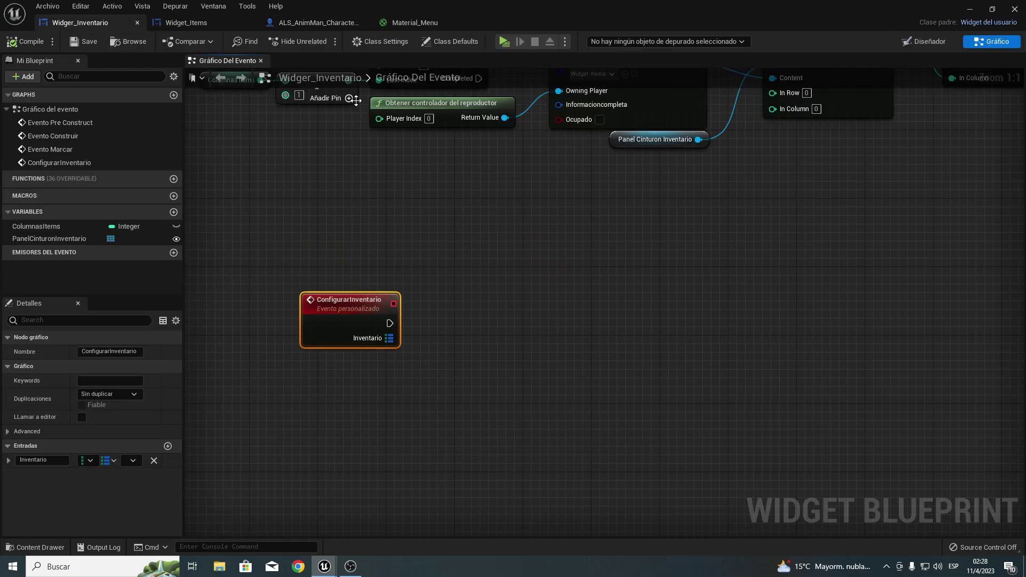
{"action": "right_click_drag", "start_coordinate": [501, 192], "coordinate": [460, 162]}
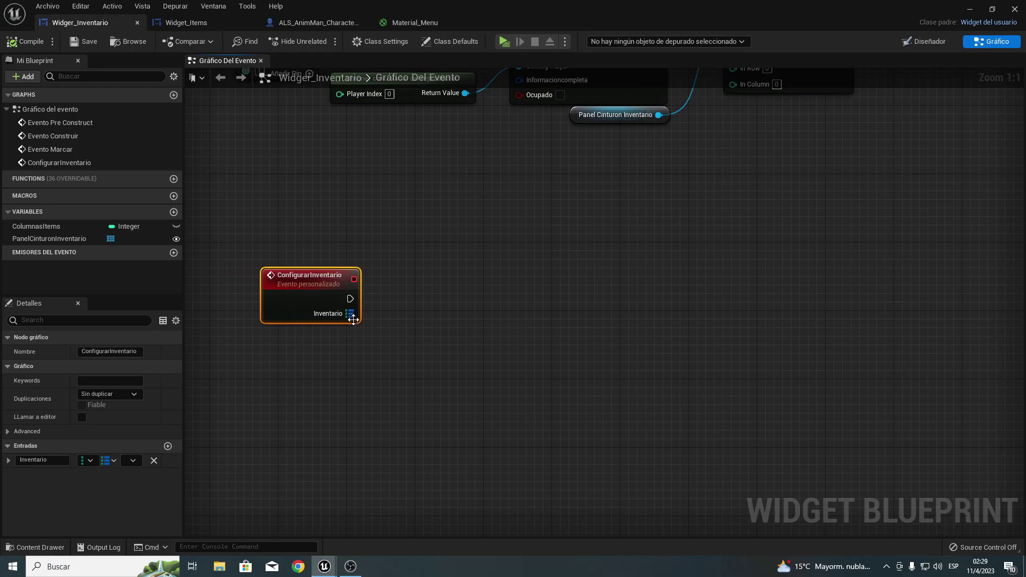
Add a Values node reading the event's Inventario map beside ConfigurarInventario.
{"action": "left_click_drag", "start_coordinate": [351, 314], "coordinate": [459, 317]}
{"action": "type", "text": "val"}
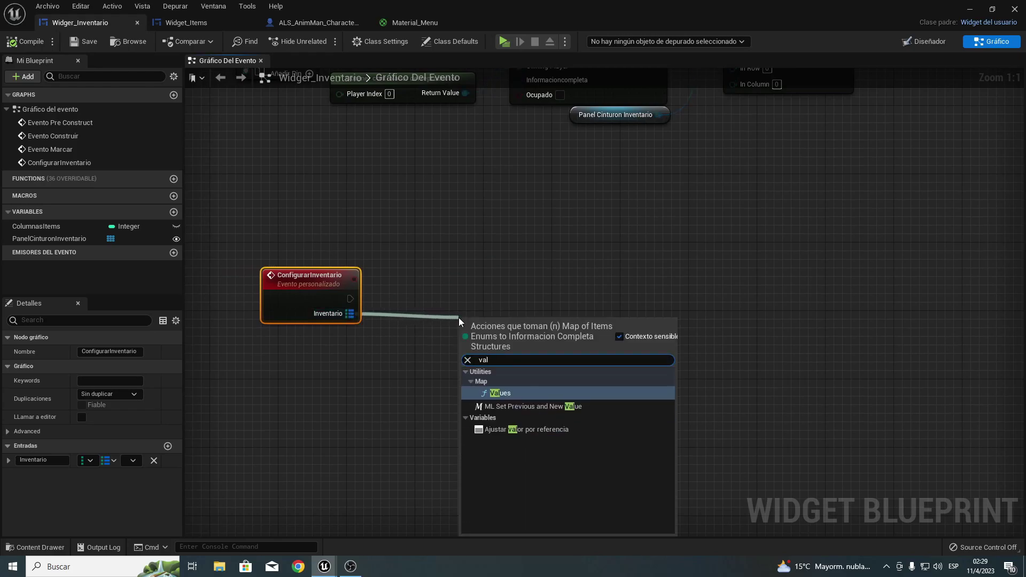
{"action": "key", "text": "Return"}
{"action": "left_click_drag", "start_coordinate": [486, 327], "coordinate": [401, 293]}
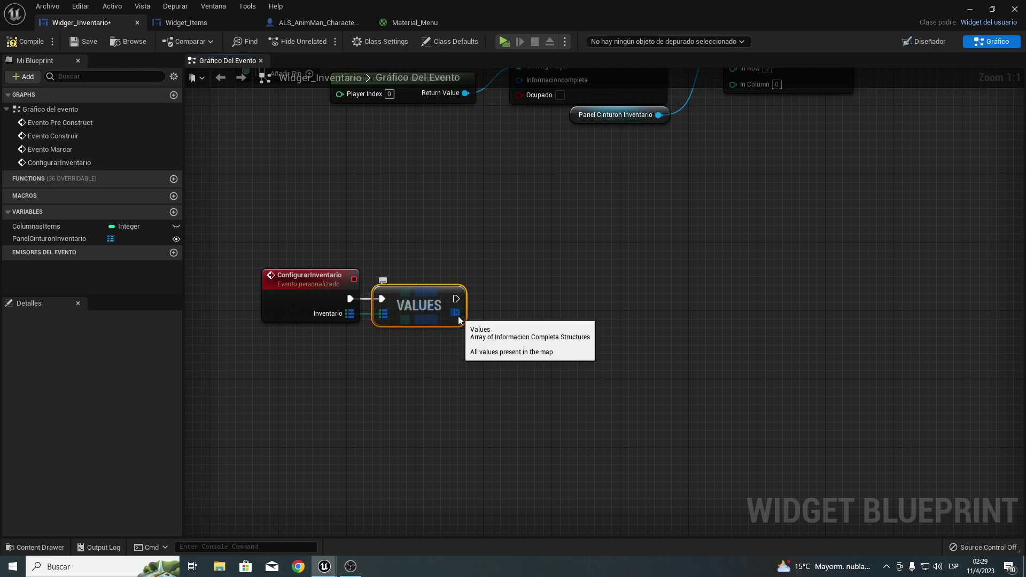
Add a For Each Loop over the values array and chain execution into it.
{"action": "left_click_drag", "start_coordinate": [457, 316], "coordinate": [502, 309]}
{"action": "type", "text": "for"}
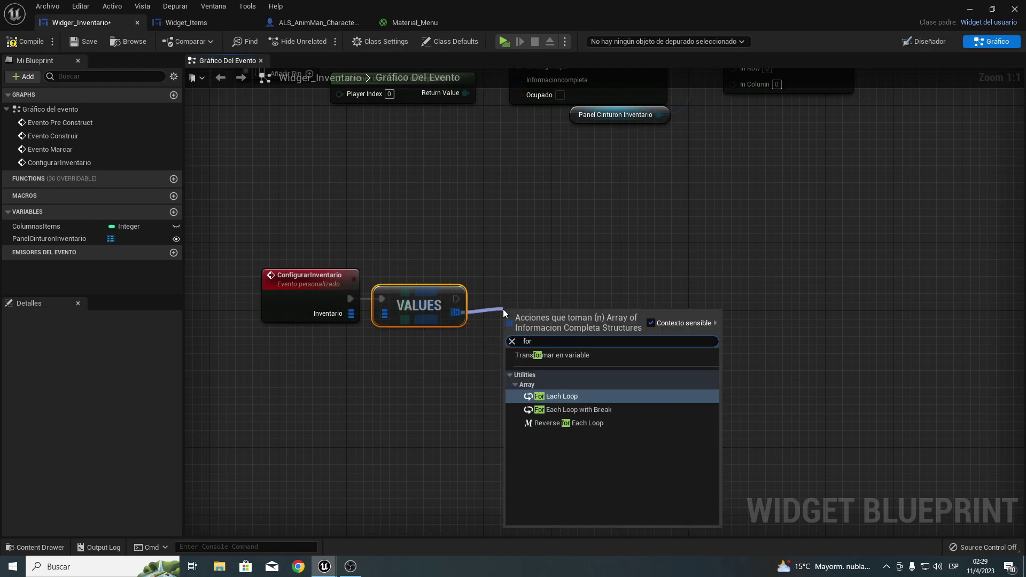
{"action": "key", "text": "Return"}
{"action": "mouse_move", "coordinate": [455, 298]}
{"action": "left_mouse_down"}
{"action": "mouse_move", "coordinate": [511, 333]}
{"action": "mouse_move", "coordinate": [522, 297]}
{"action": "left_mouse_up"}
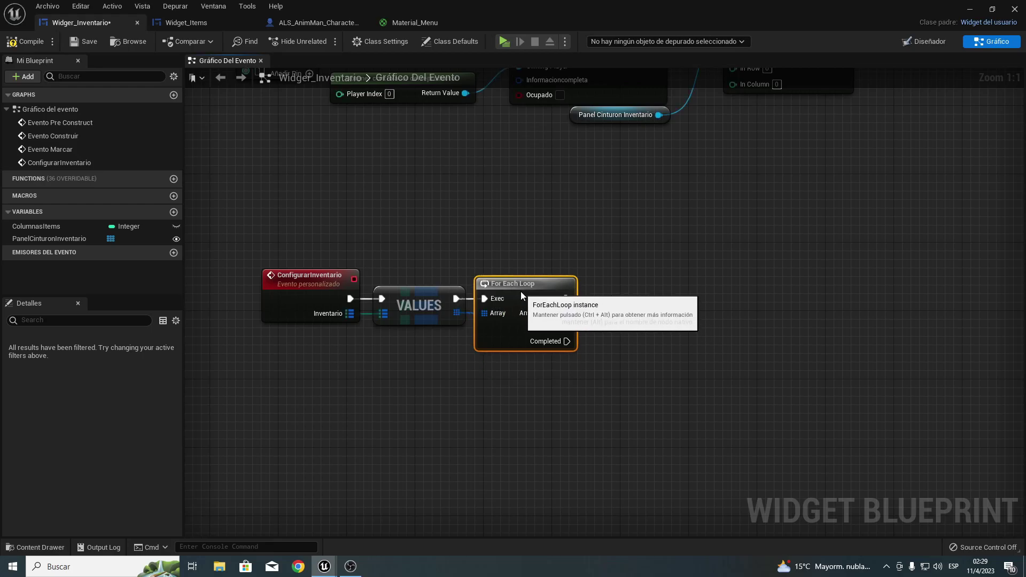
{"action": "right_click_drag", "start_coordinate": [520, 291], "coordinate": [432, 281]}
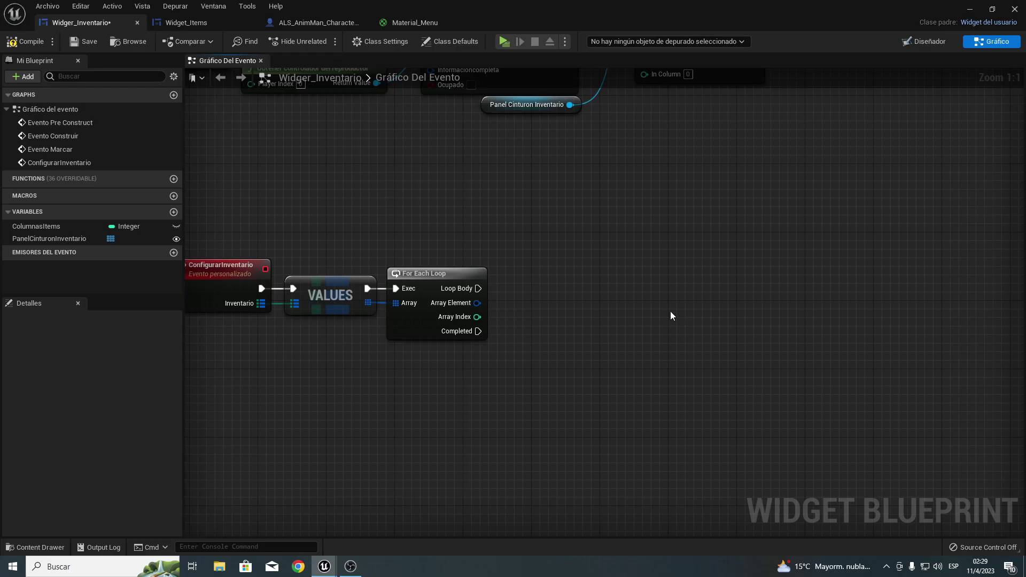
Launch Microsoft Paint from Windows search.
{"action": "left_click", "coordinate": [62, 569]}
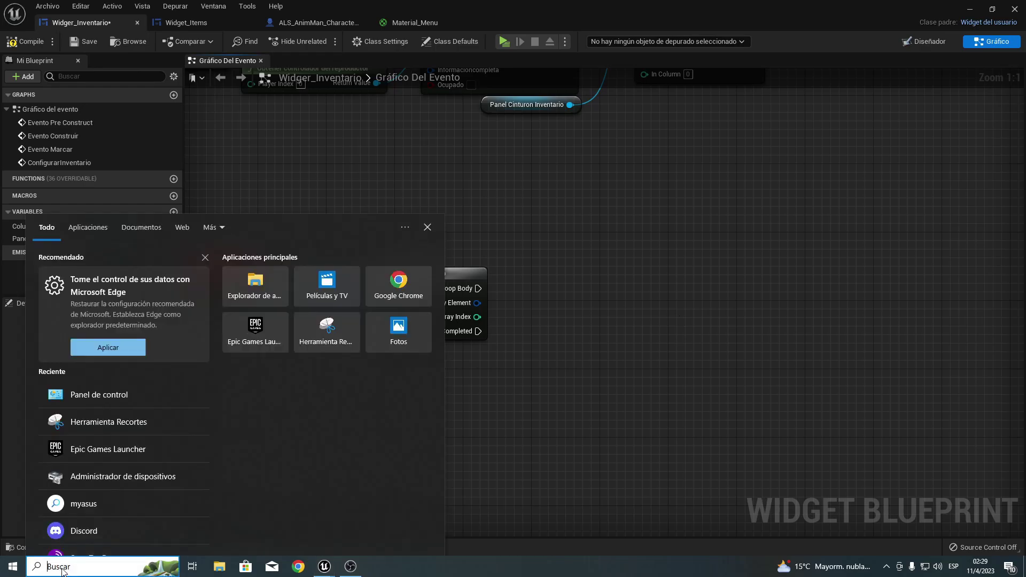
{"action": "type", "text": "paint"}
{"action": "key", "text": "Return"}
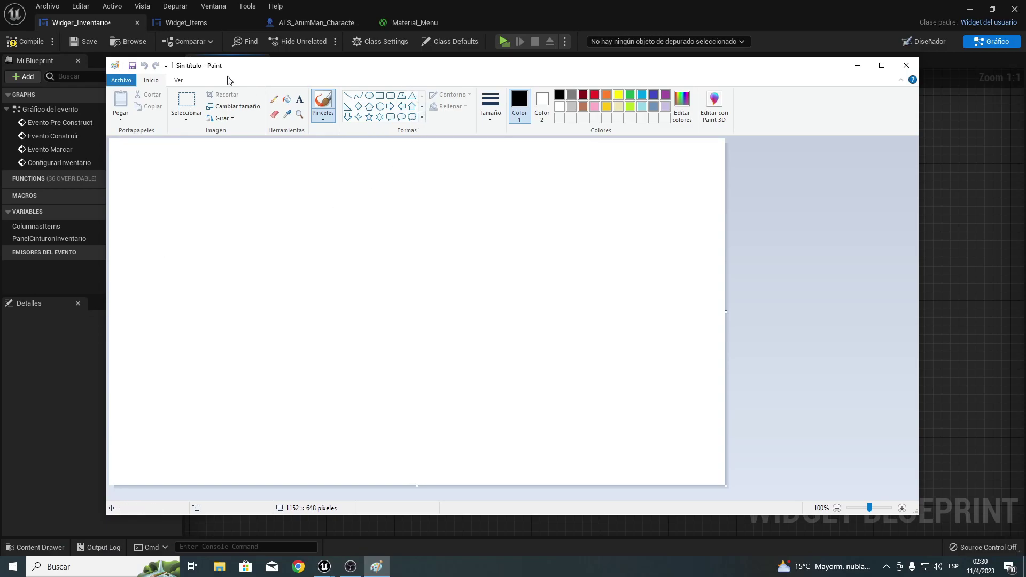
Draw a long rectangle for the inventory bar with a dark red outline.
{"action": "left_click", "coordinate": [187, 101]}
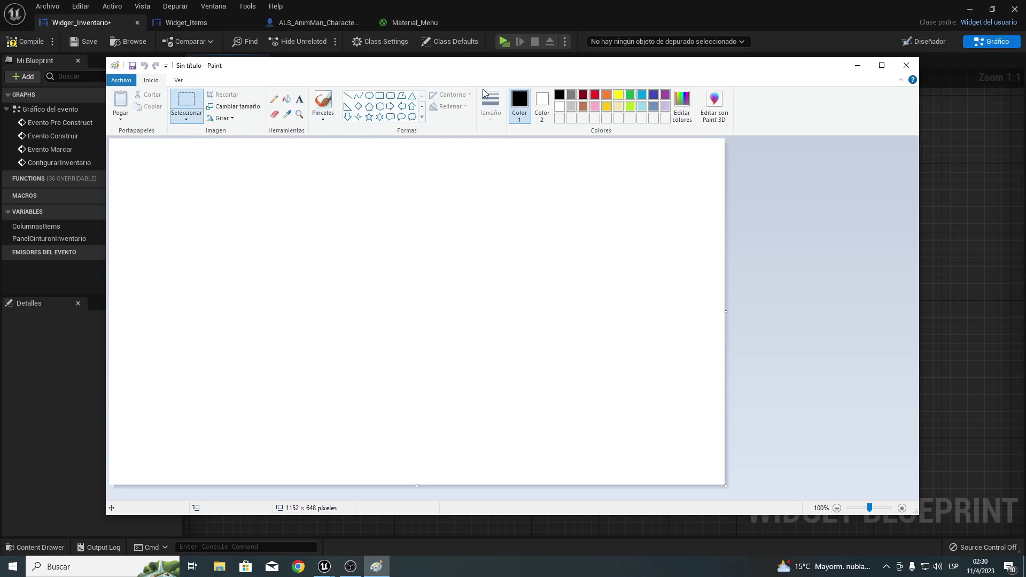
{"action": "left_click", "coordinate": [380, 95]}
{"action": "left_click_drag", "start_coordinate": [176, 240], "coordinate": [554, 332]}
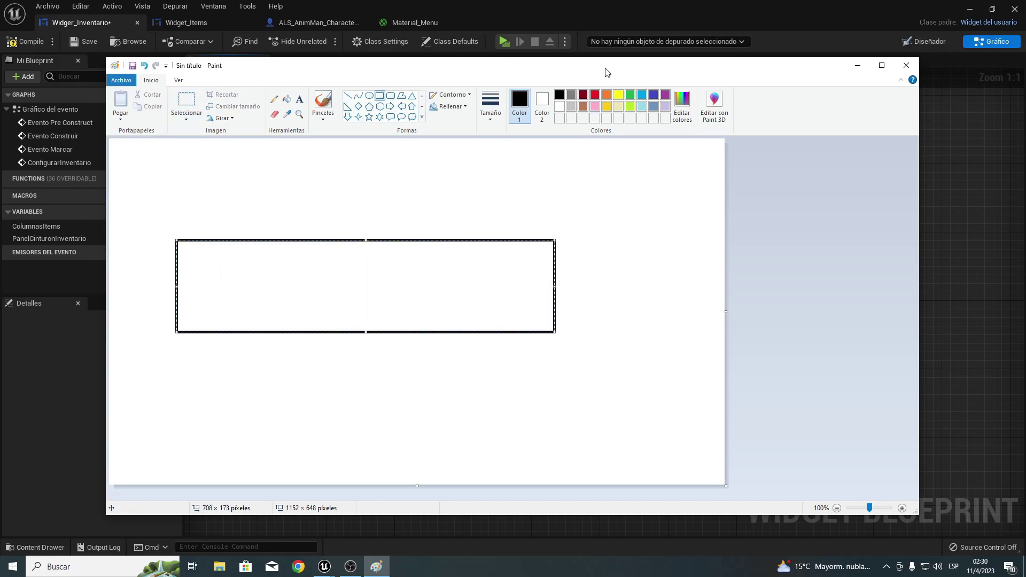
{"action": "left_click_drag", "start_coordinate": [606, 72], "coordinate": [680, 138]}
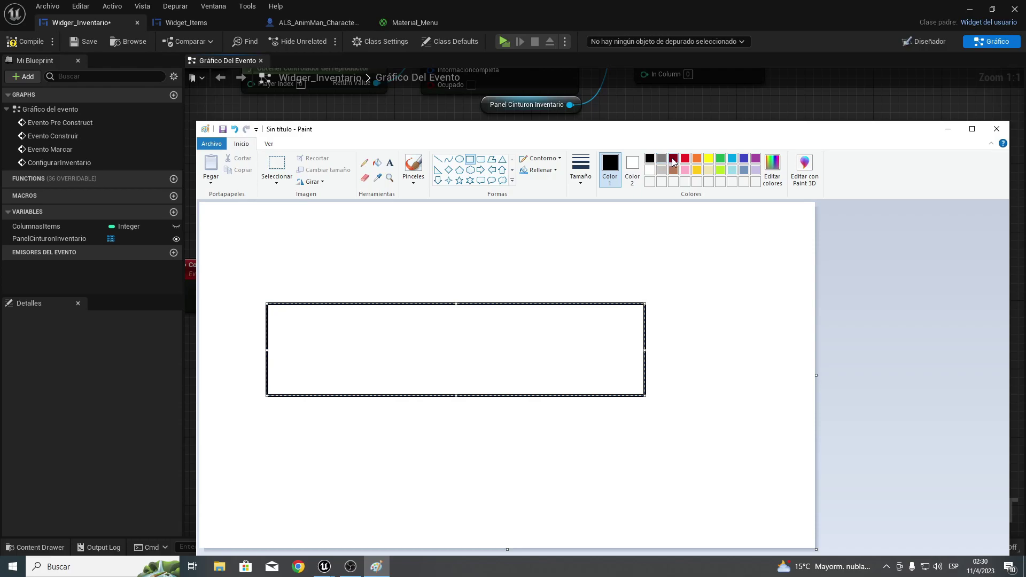
{"action": "left_click", "coordinate": [673, 158]}
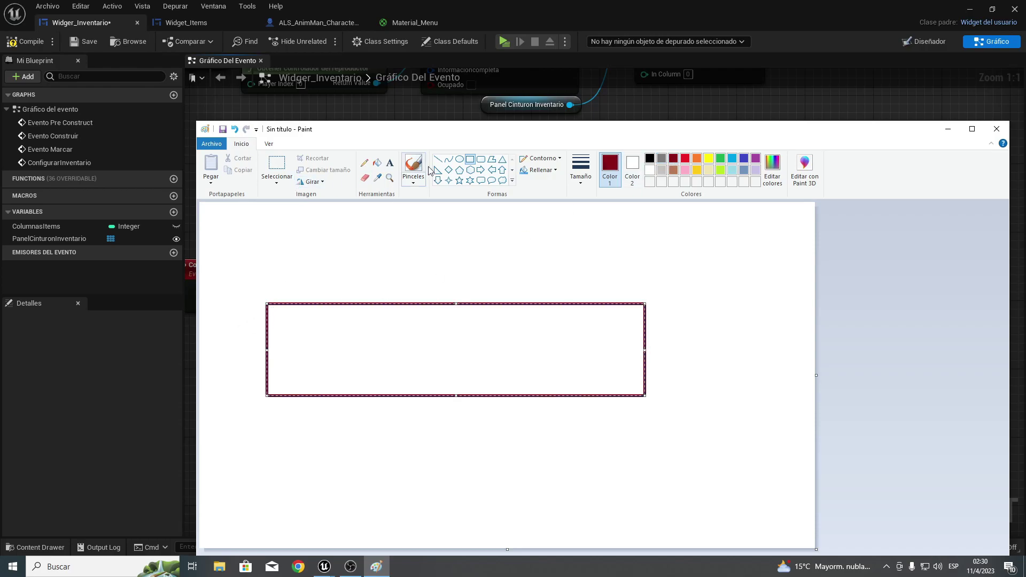
Draw four hexagon slots side by side inside the bar.
{"action": "left_click", "coordinate": [470, 169]}
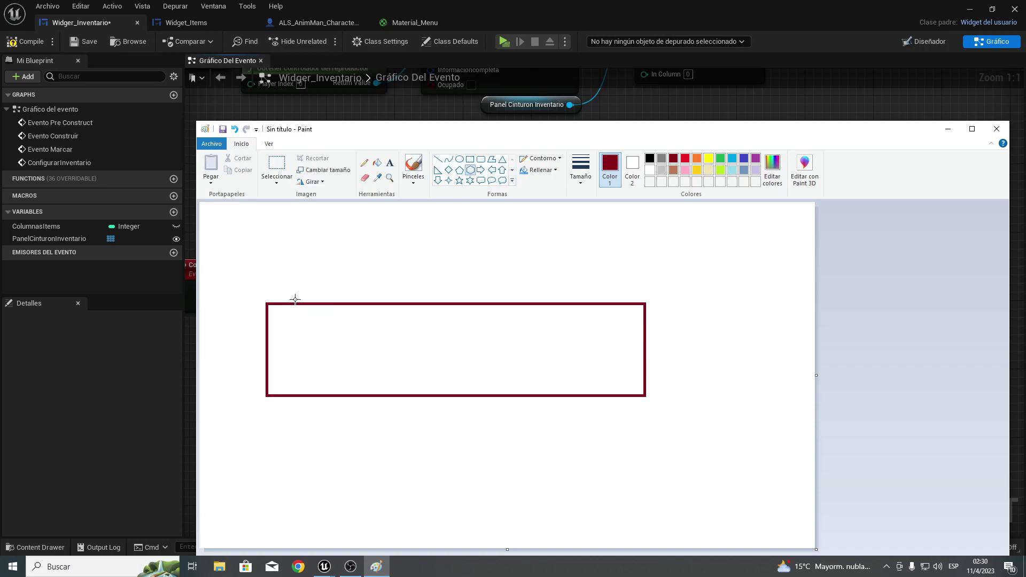
{"action": "left_click_drag", "start_coordinate": [281, 315], "coordinate": [345, 384]}
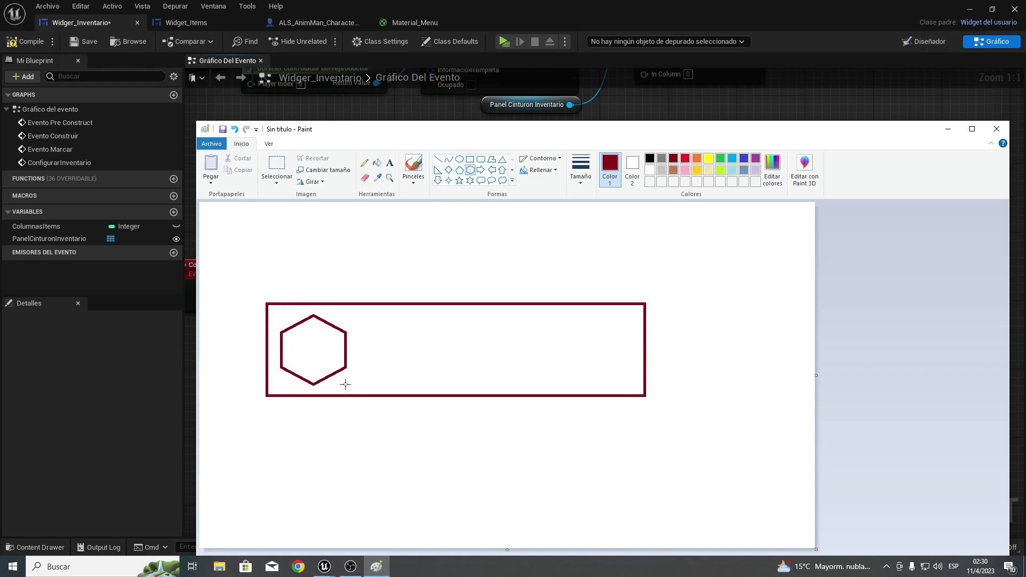
{"action": "left_click_drag", "start_coordinate": [368, 316], "coordinate": [434, 384]}
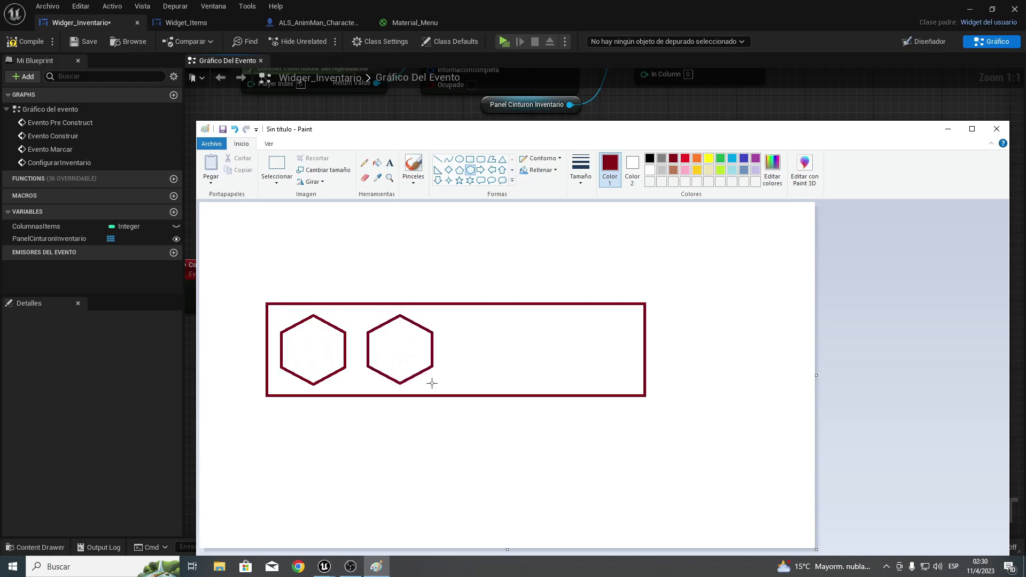
{"action": "left_click_drag", "start_coordinate": [461, 320], "coordinate": [525, 383]}
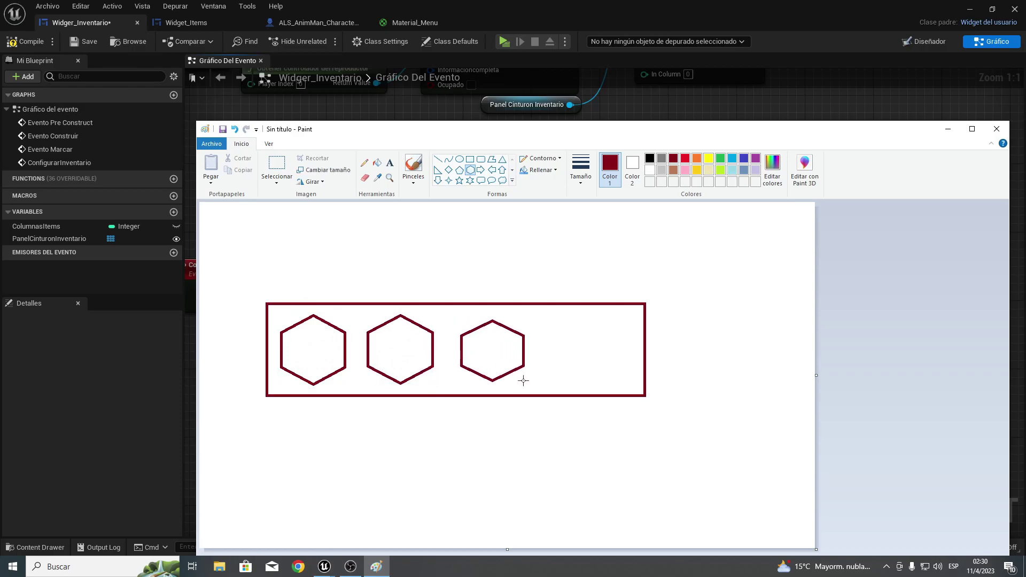
{"action": "left_click_drag", "start_coordinate": [559, 323], "coordinate": [620, 383]}
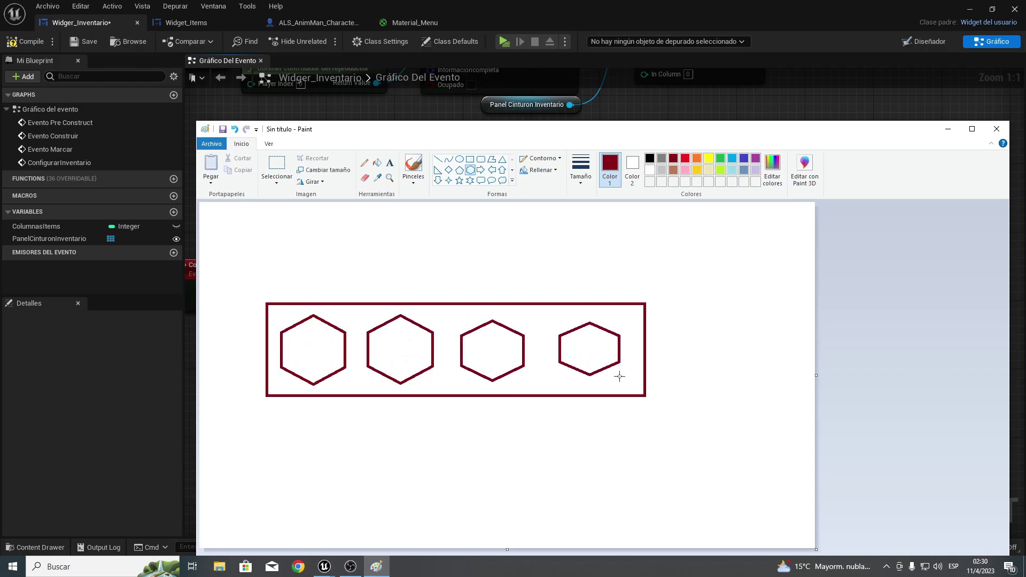
{"action": "left_click", "coordinate": [510, 245]}
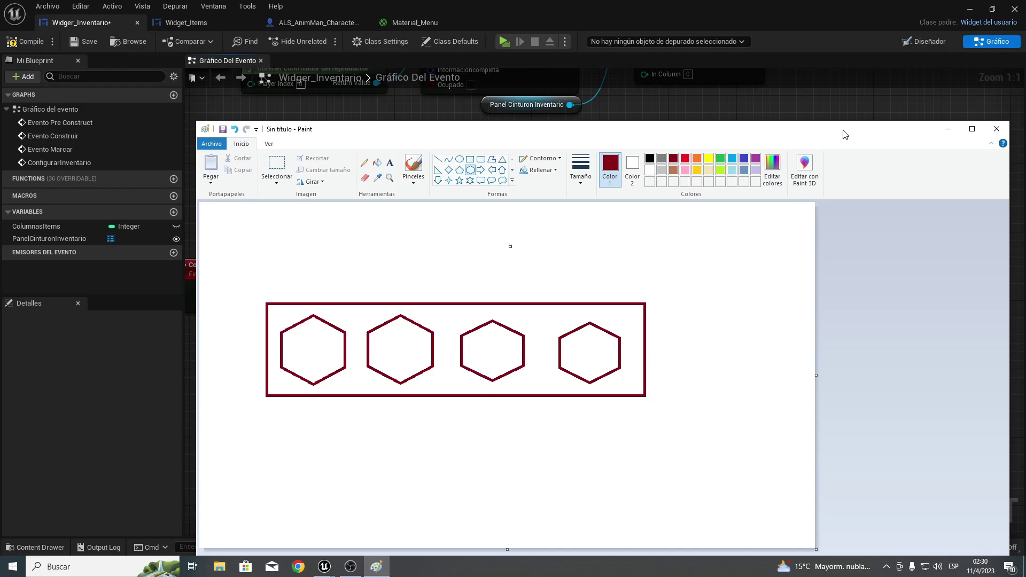
{"action": "left_click_drag", "start_coordinate": [844, 133], "coordinate": [751, 118]}
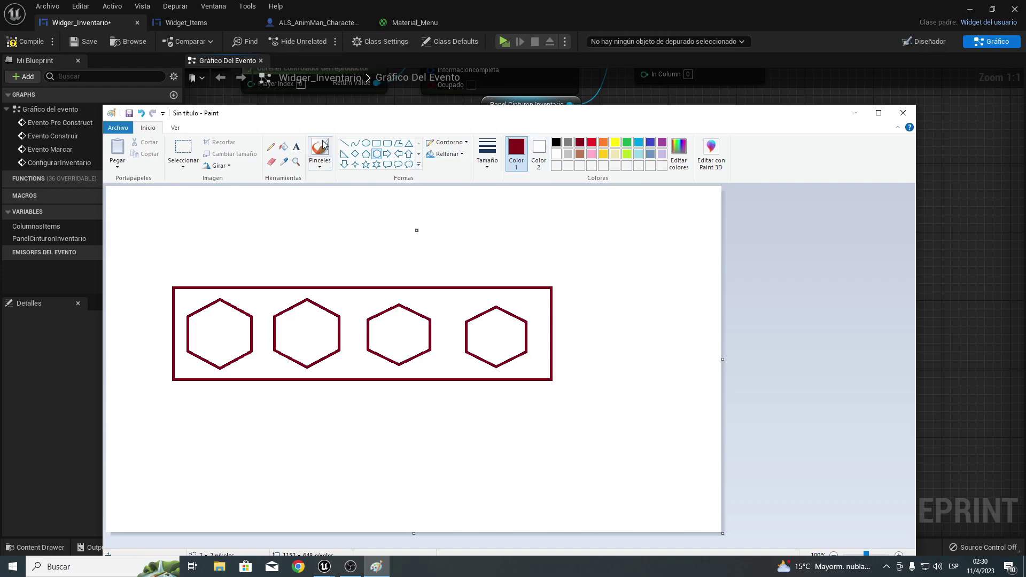
Draw a second rectangle below the bar and pencil the numbers 1–4 on the slots.
{"action": "left_click", "coordinate": [377, 143]}
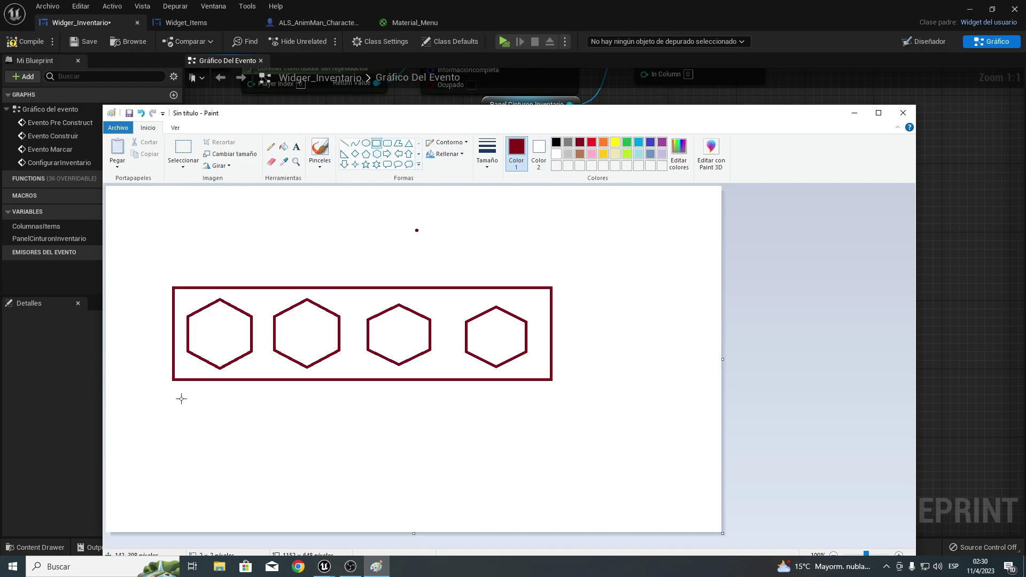
{"action": "left_click_drag", "start_coordinate": [181, 399], "coordinate": [555, 489]}
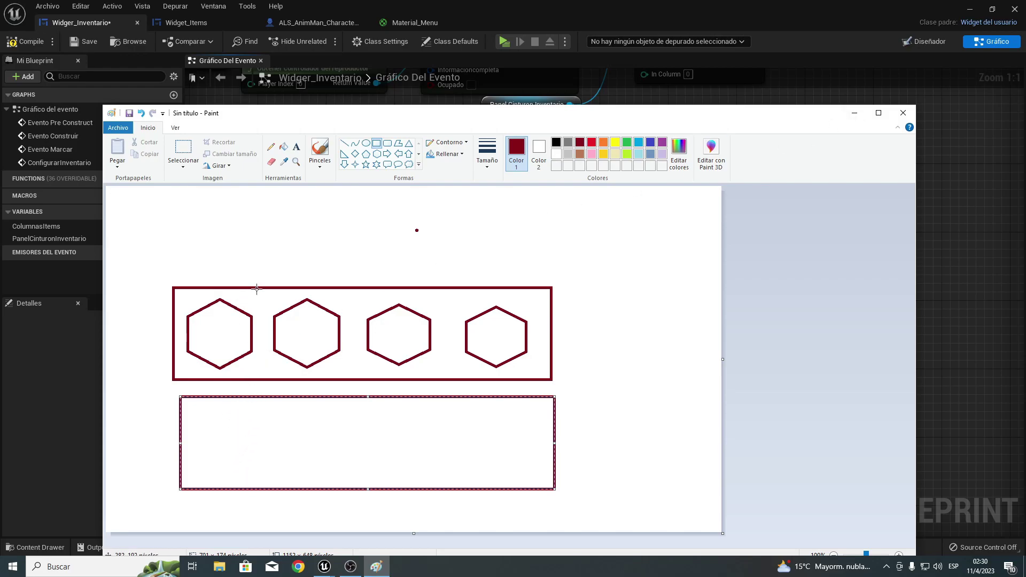
{"action": "left_click", "coordinate": [271, 146]}
{"action": "left_click_drag", "start_coordinate": [201, 341], "coordinate": [222, 342]}
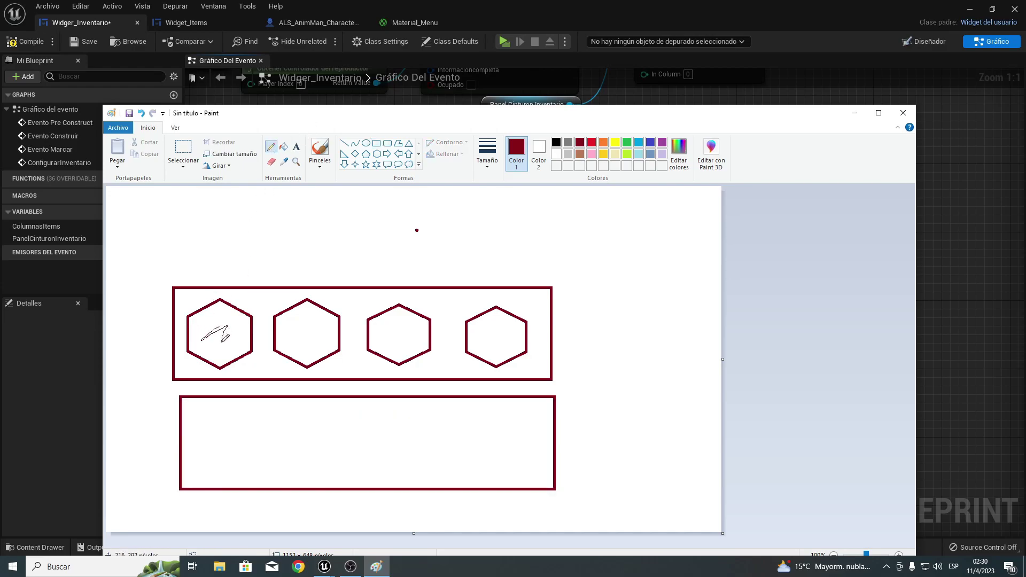
{"action": "mouse_move", "coordinate": [291, 324]}
{"action": "left_mouse_down"}
{"action": "mouse_move", "coordinate": [308, 314]}
{"action": "mouse_move", "coordinate": [312, 342]}
{"action": "left_mouse_up"}
{"action": "left_click_drag", "start_coordinate": [390, 321], "coordinate": [382, 343]}
{"action": "mouse_move", "coordinate": [490, 326]}
{"action": "left_mouse_down"}
{"action": "mouse_move", "coordinate": [511, 345]}
{"action": "mouse_move", "coordinate": [502, 353]}
{"action": "left_mouse_up"}
Write 5 and 6 right of the bar and loop around the first two slots.
{"action": "left_click_drag", "start_coordinate": [592, 308], "coordinate": [563, 348]}
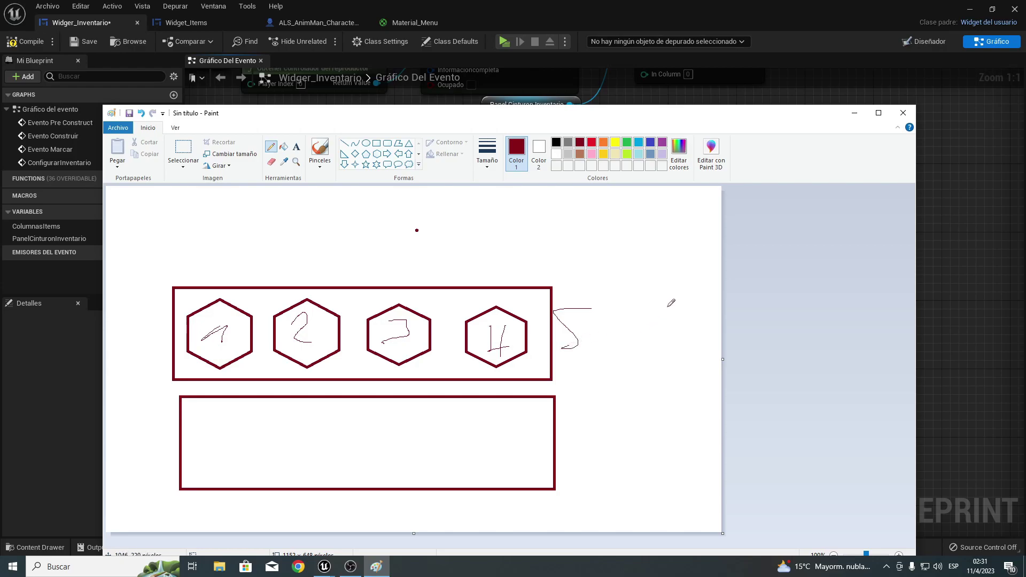
{"action": "left_click_drag", "start_coordinate": [666, 302], "coordinate": [635, 323]}
{"action": "mouse_move", "coordinate": [252, 311]}
{"action": "left_mouse_down"}
{"action": "mouse_move", "coordinate": [268, 348]}
{"action": "mouse_move", "coordinate": [246, 291]}
{"action": "left_mouse_up"}
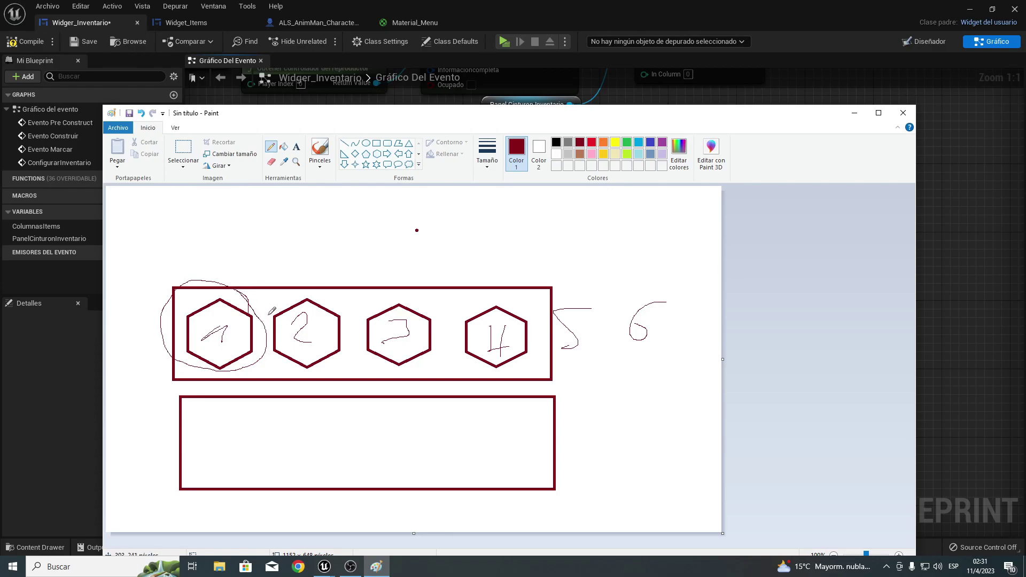
{"action": "mouse_move", "coordinate": [270, 313]}
{"action": "left_mouse_down"}
{"action": "mouse_move", "coordinate": [276, 353]}
{"action": "mouse_move", "coordinate": [269, 294]}
{"action": "left_mouse_up"}
{"action": "left_click", "coordinate": [854, 113]}
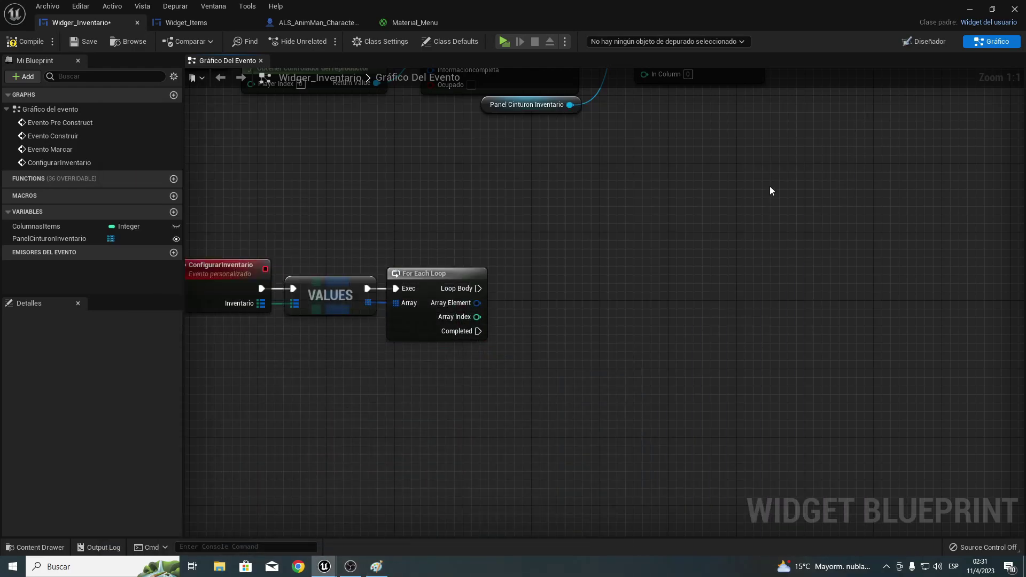
{"action": "mouse_move", "coordinate": [601, 259]}
{"action": "right_mouse_down"}
{"action": "mouse_move", "coordinate": [445, 260]}
{"action": "mouse_move", "coordinate": [459, 322]}
{"action": "right_mouse_up"}
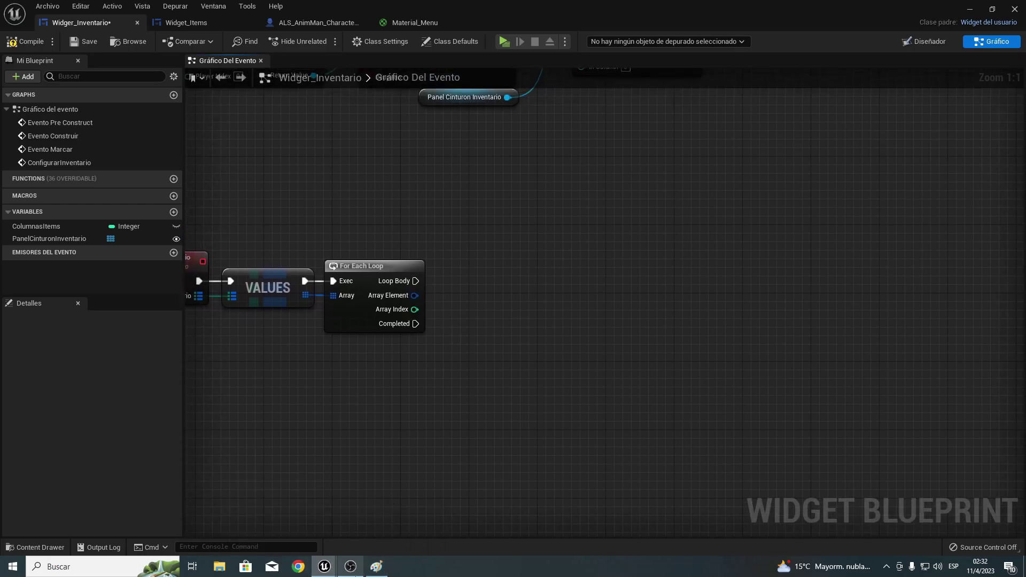
{"action": "left_click", "coordinate": [377, 567]}
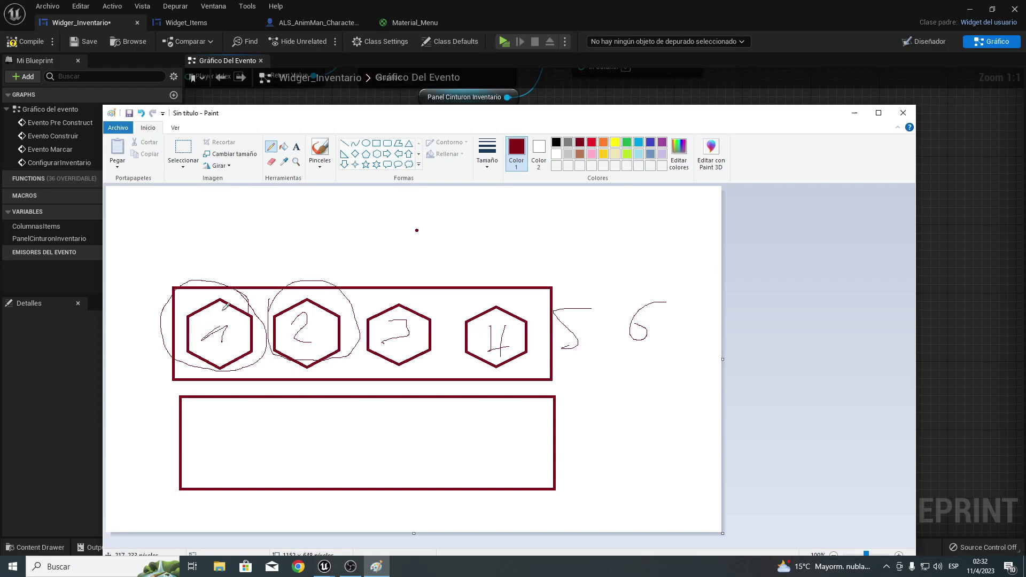
Scribble over slot 1, loop the first hexagon again, and circle the dot above the slots.
{"action": "left_click_drag", "start_coordinate": [230, 302], "coordinate": [237, 319]}
{"action": "left_click_drag", "start_coordinate": [173, 229], "coordinate": [187, 229]}
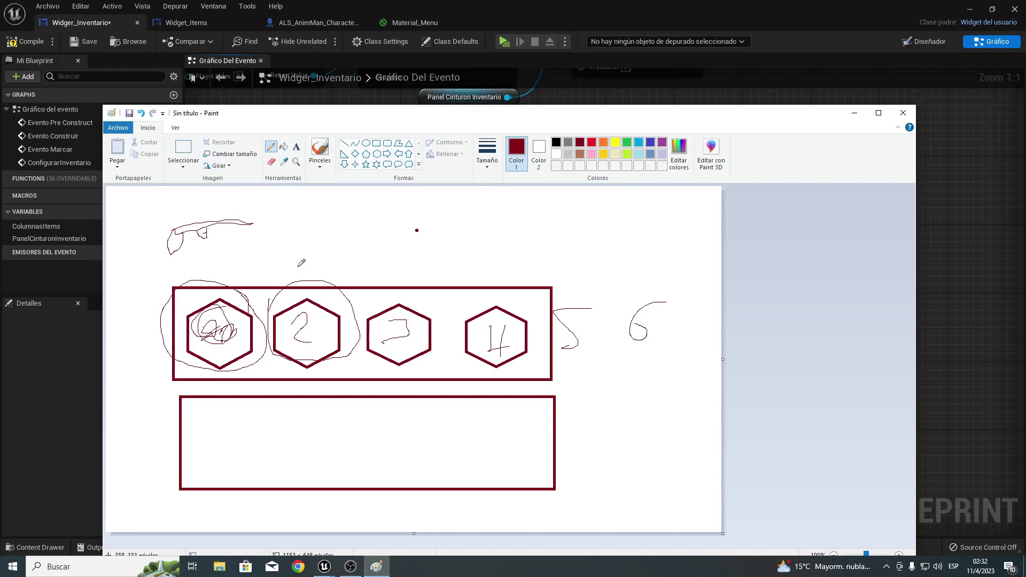
{"action": "left_click_drag", "start_coordinate": [255, 288], "coordinate": [206, 294]}
{"action": "mouse_move", "coordinate": [449, 209]}
{"action": "left_mouse_down"}
{"action": "mouse_move", "coordinate": [403, 216]}
{"action": "mouse_move", "coordinate": [419, 224]}
{"action": "mouse_move", "coordinate": [239, 256]}
{"action": "left_mouse_up"}
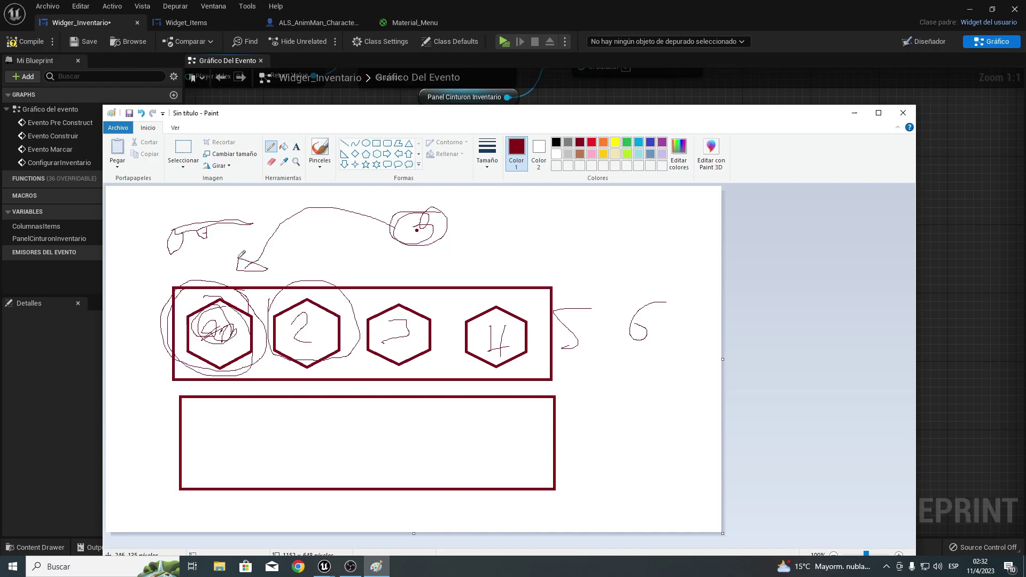
Draw arrows from the circled dot toward the slots, then minimise Paint.
{"action": "left_click_drag", "start_coordinate": [418, 223], "coordinate": [559, 278]}
{"action": "mouse_move", "coordinate": [444, 220]}
{"action": "left_mouse_down"}
{"action": "mouse_move", "coordinate": [618, 276]}
{"action": "mouse_move", "coordinate": [600, 280]}
{"action": "left_mouse_up"}
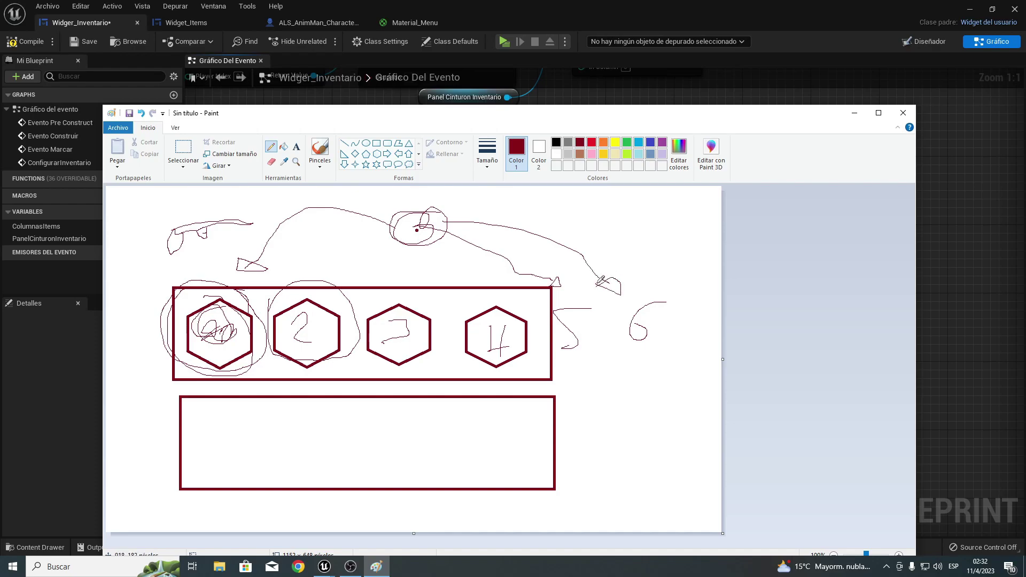
{"action": "mouse_move", "coordinate": [418, 230]}
{"action": "left_mouse_down"}
{"action": "mouse_move", "coordinate": [248, 238]}
{"action": "mouse_move", "coordinate": [185, 286]}
{"action": "mouse_move", "coordinate": [217, 283]}
{"action": "left_mouse_up"}
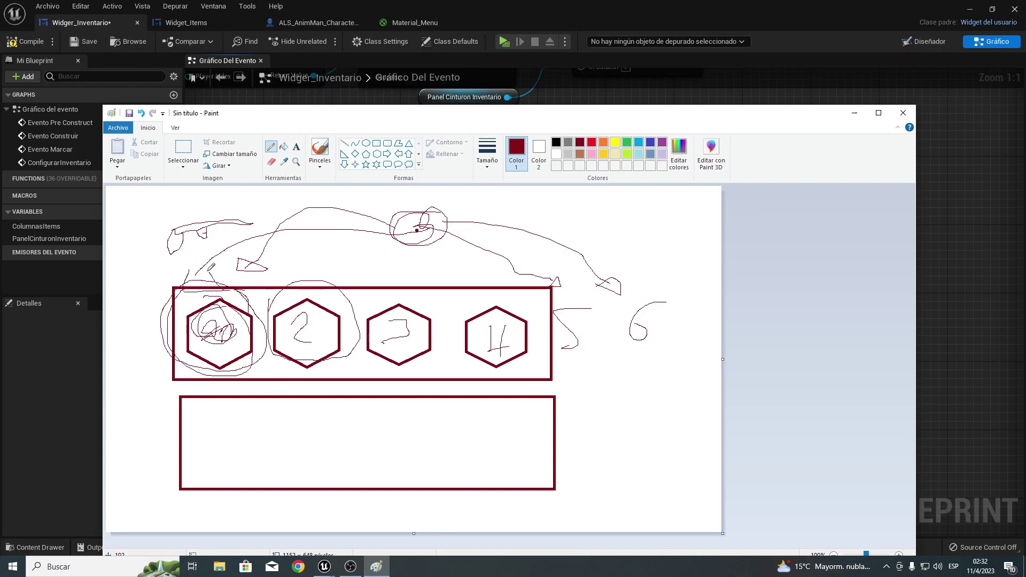
{"action": "mouse_move", "coordinate": [208, 344]}
{"action": "left_mouse_down"}
{"action": "mouse_move", "coordinate": [148, 380]}
{"action": "mouse_move", "coordinate": [185, 360]}
{"action": "left_mouse_up"}
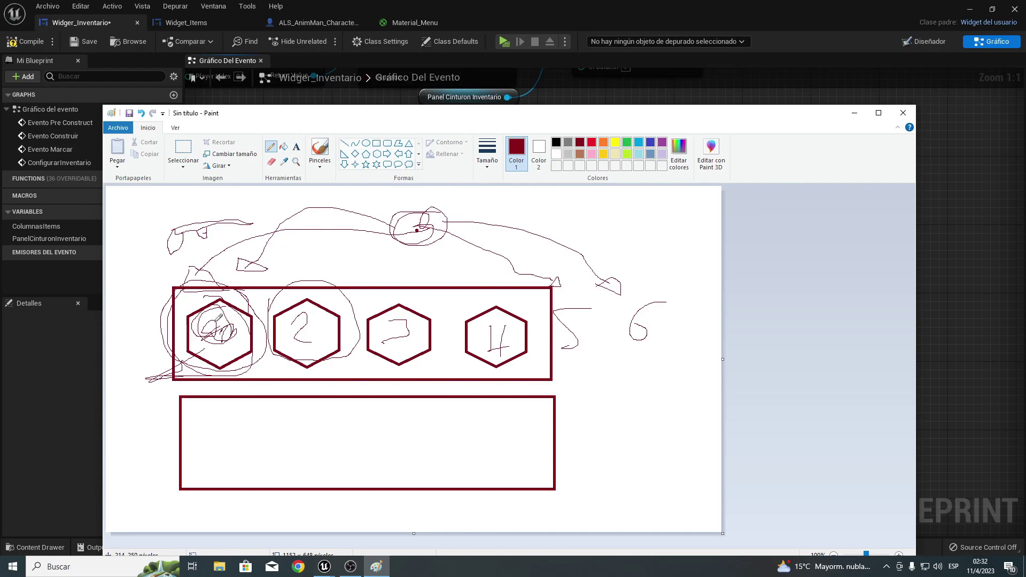
{"action": "left_click", "coordinate": [854, 117]}
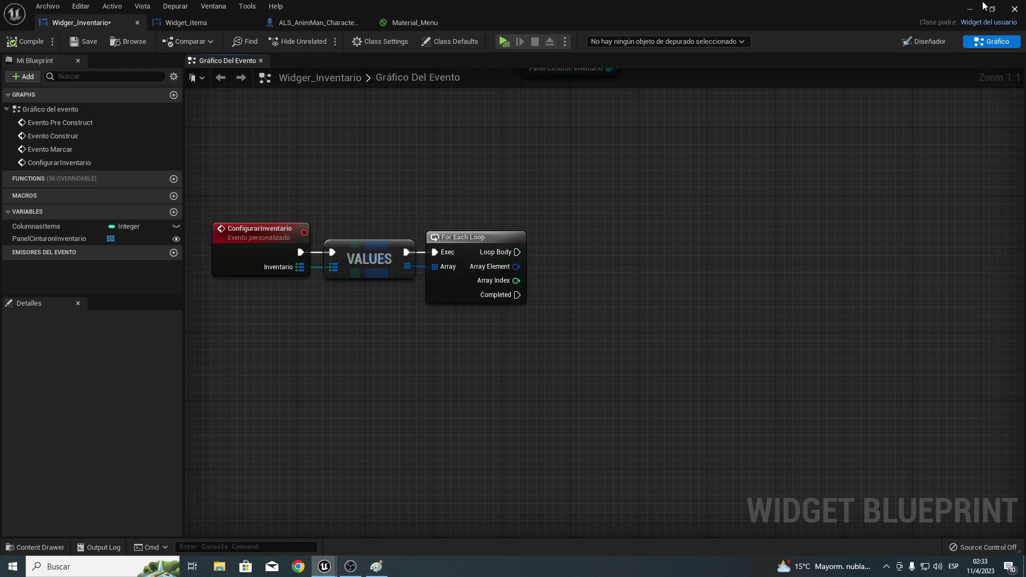
Open the InformacionCompleta structure from ArmasFortnite > Data.
{"action": "left_click", "coordinate": [969, 12]}
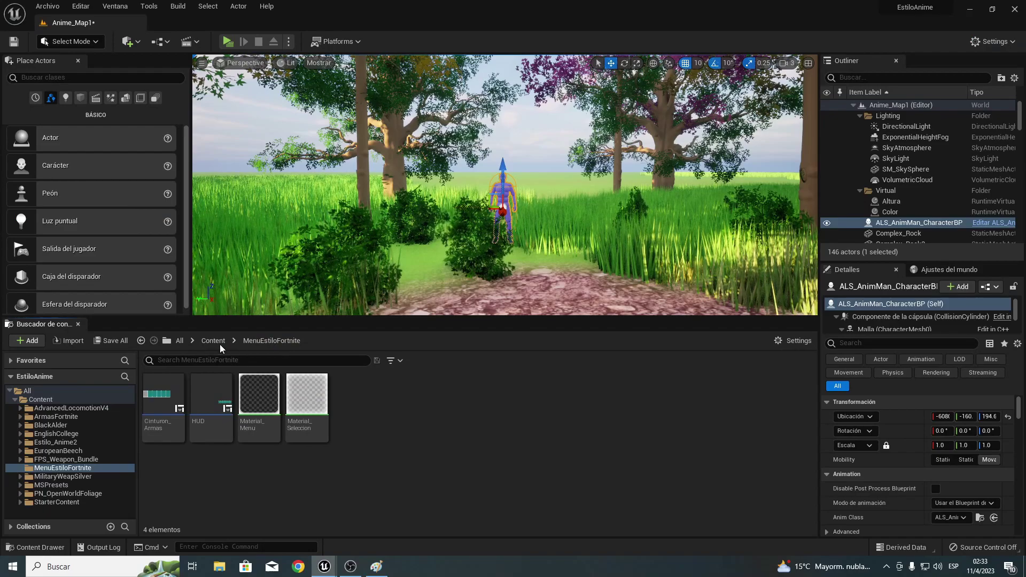
{"action": "double_click", "coordinate": [211, 395]}
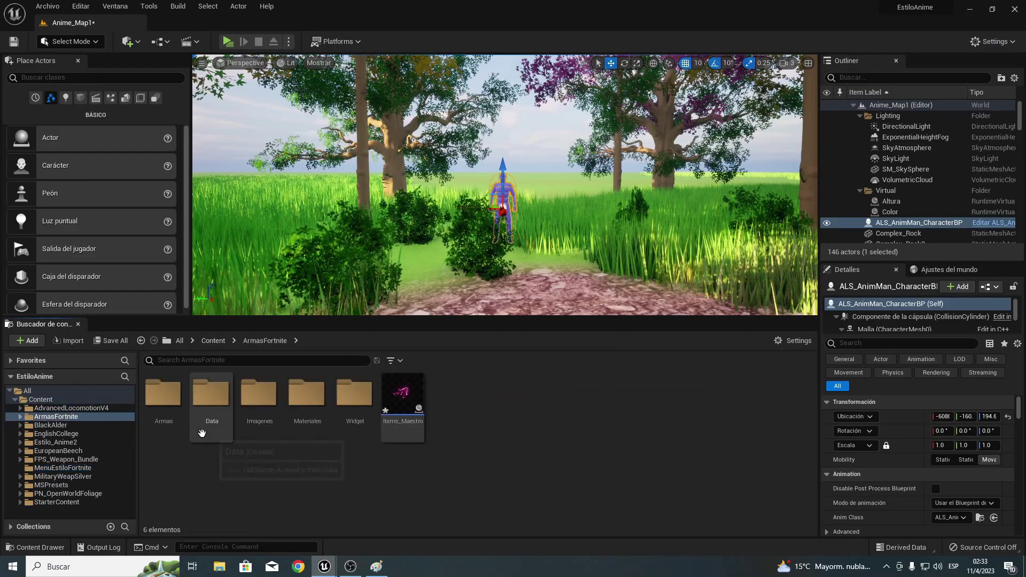
{"action": "double_click", "coordinate": [213, 401]}
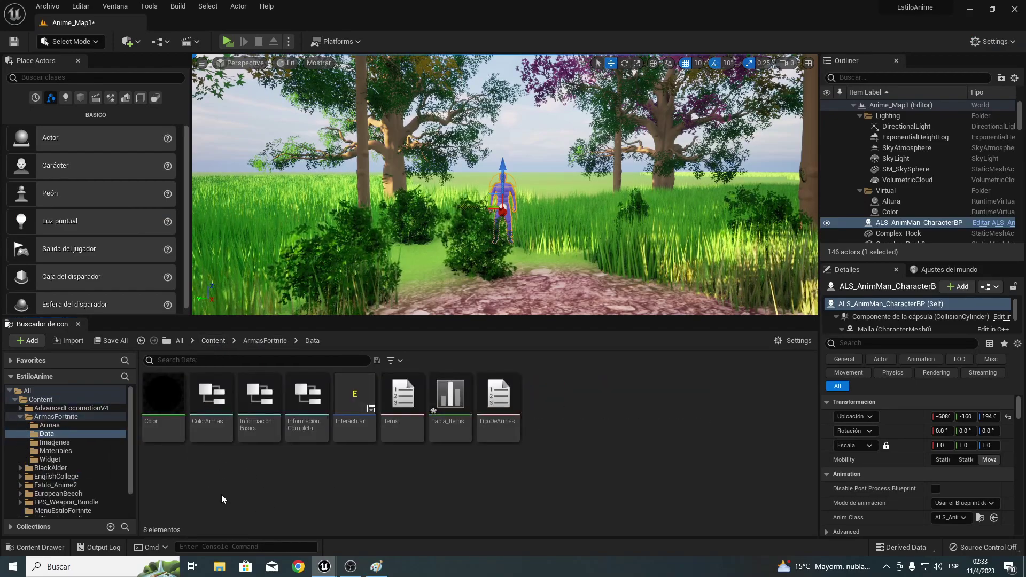
{"action": "double_click", "coordinate": [313, 404]}
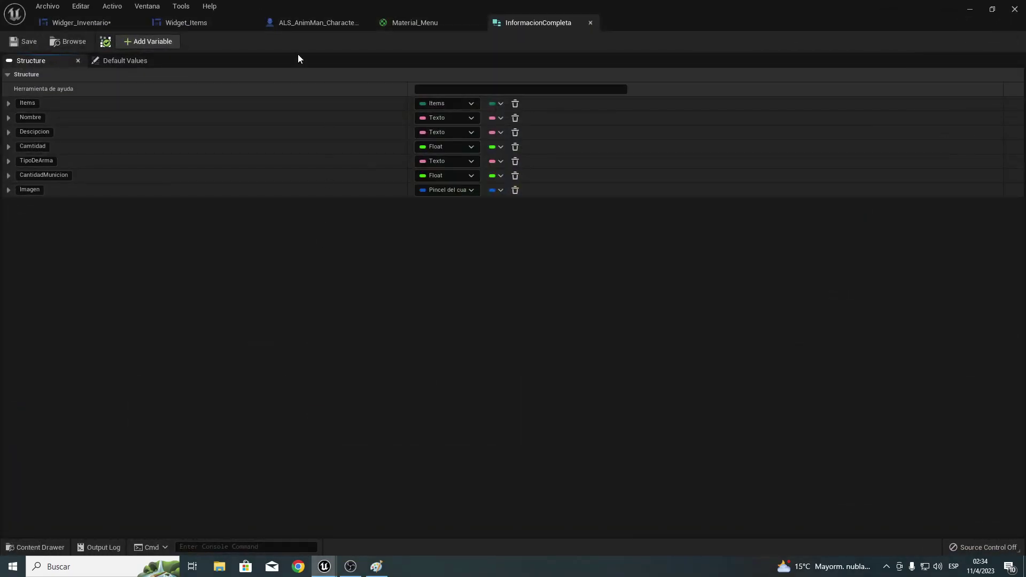
Add two members to the structure and make the first an Integer named Columna.
{"action": "left_click", "coordinate": [159, 41]}
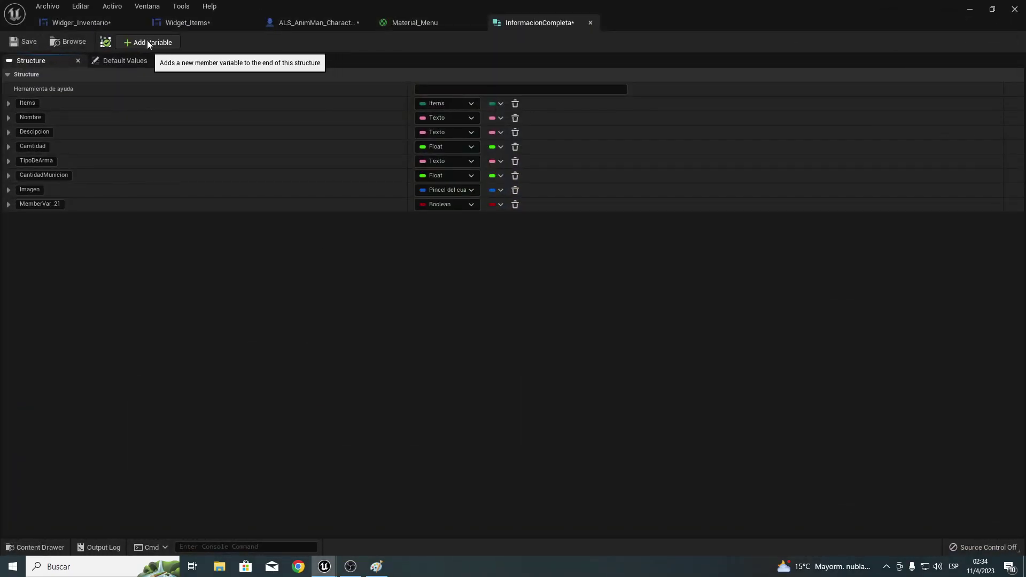
{"action": "left_click", "coordinate": [146, 40]}
{"action": "double_click", "coordinate": [40, 203]}
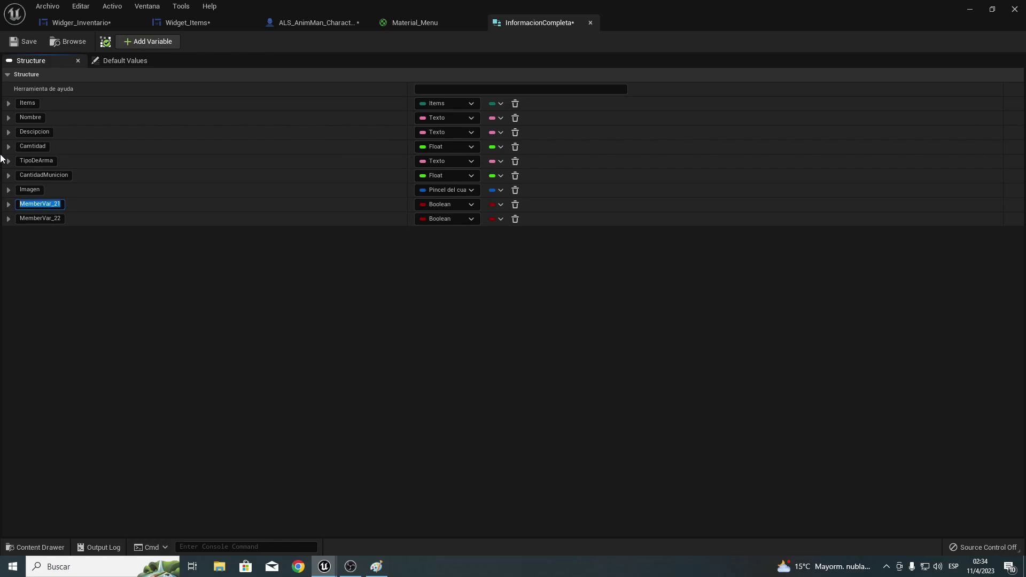
{"action": "type", "text": "Columna"}
{"action": "key", "text": "Return"}
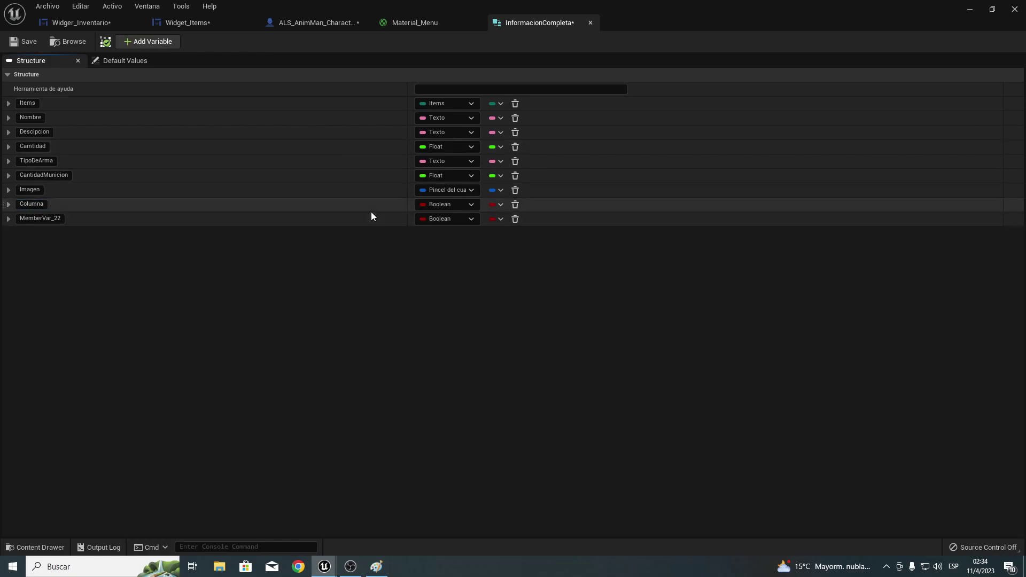
{"action": "left_click", "coordinate": [435, 205]}
{"action": "left_click", "coordinate": [447, 256]}
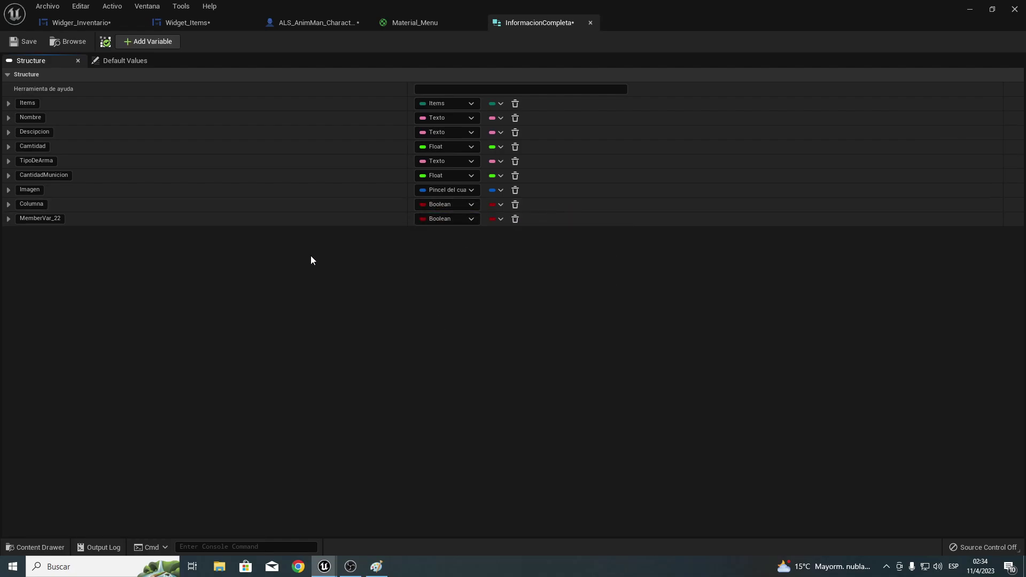
Rename the second member Posicionado and save the structure.
{"action": "left_click", "coordinate": [53, 219]}
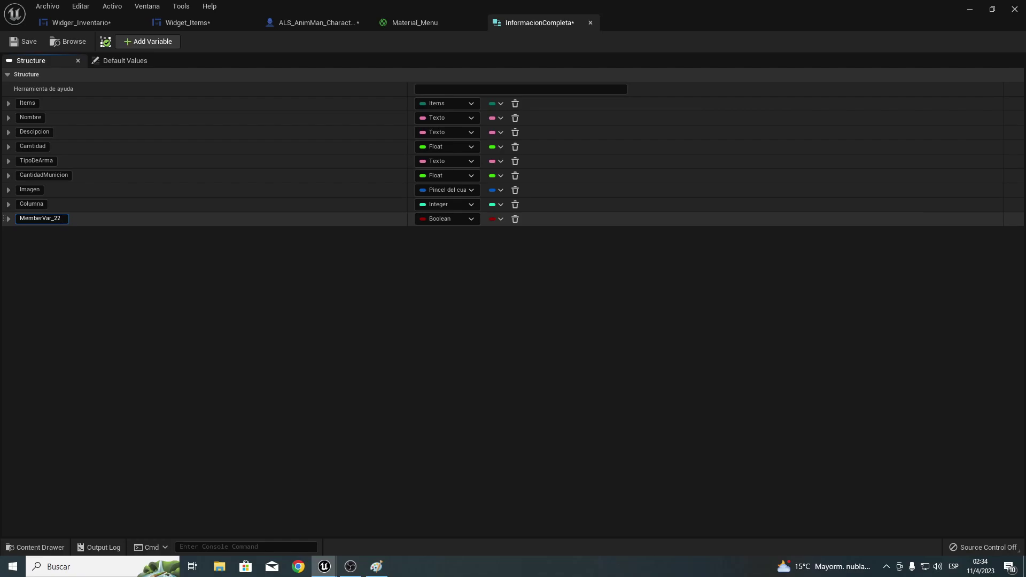
{"action": "key", "text": "shift+Home"}
{"action": "key", "text": "BackSpace"}
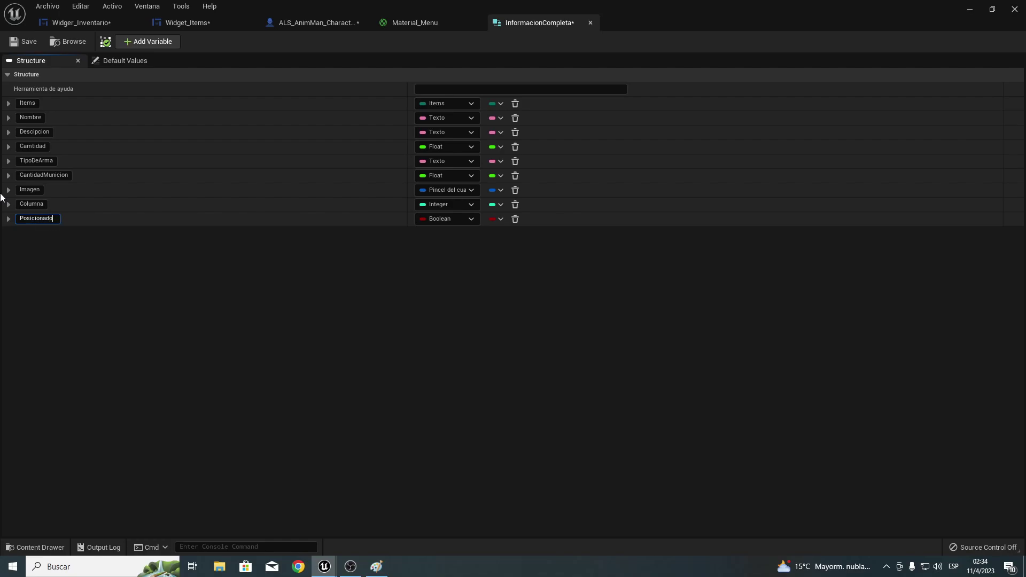
{"action": "key", "text": "Return"}
{"action": "left_click", "coordinate": [22, 41]}
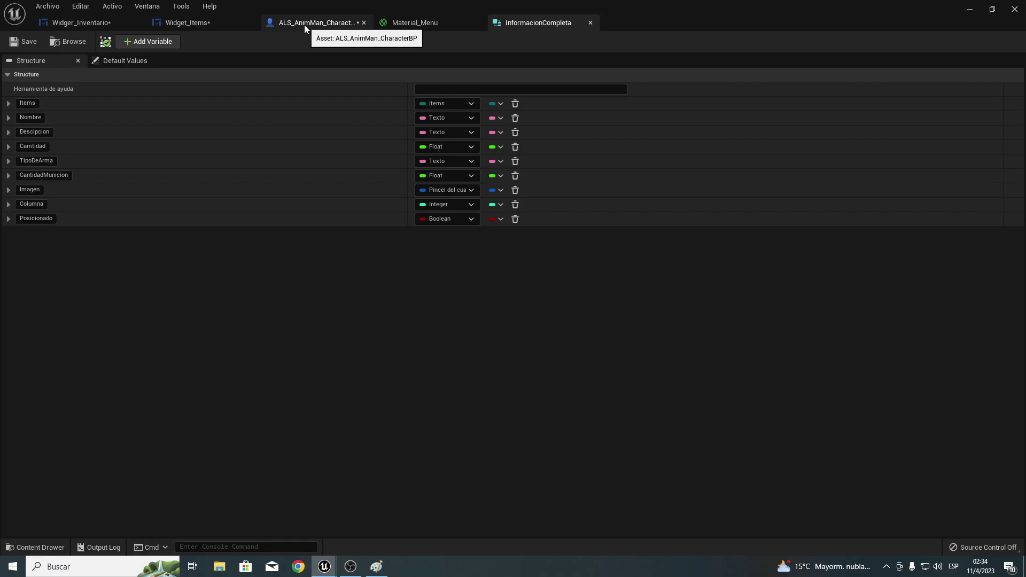
{"action": "left_click", "coordinate": [86, 22]}
Break the loop's Array Element with a Romper InformacionCompleta node showing all nine fields.
{"action": "right_click_drag", "start_coordinate": [492, 202], "coordinate": [350, 189]}
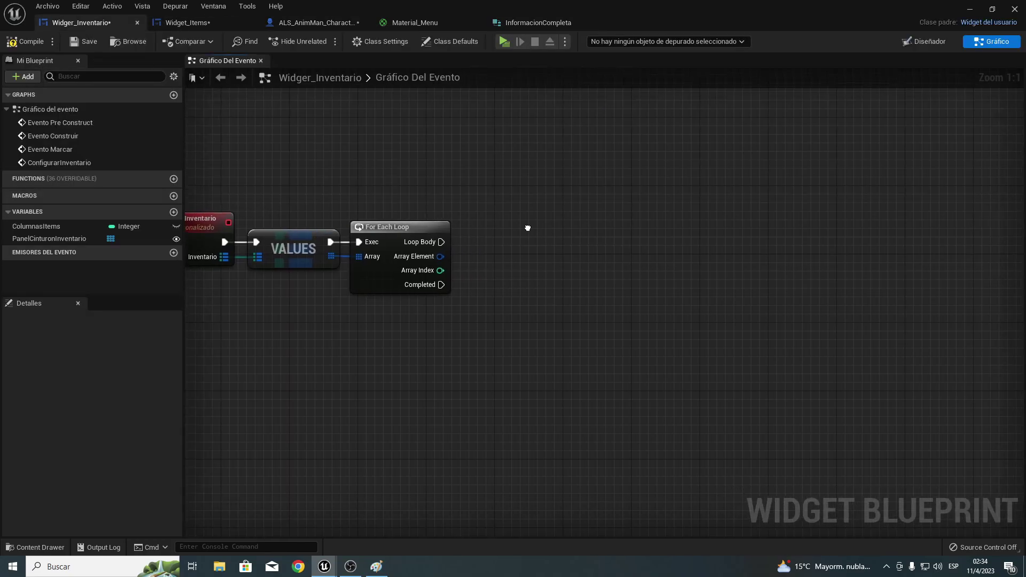
{"action": "left_click_drag", "start_coordinate": [374, 252], "coordinate": [438, 258]}
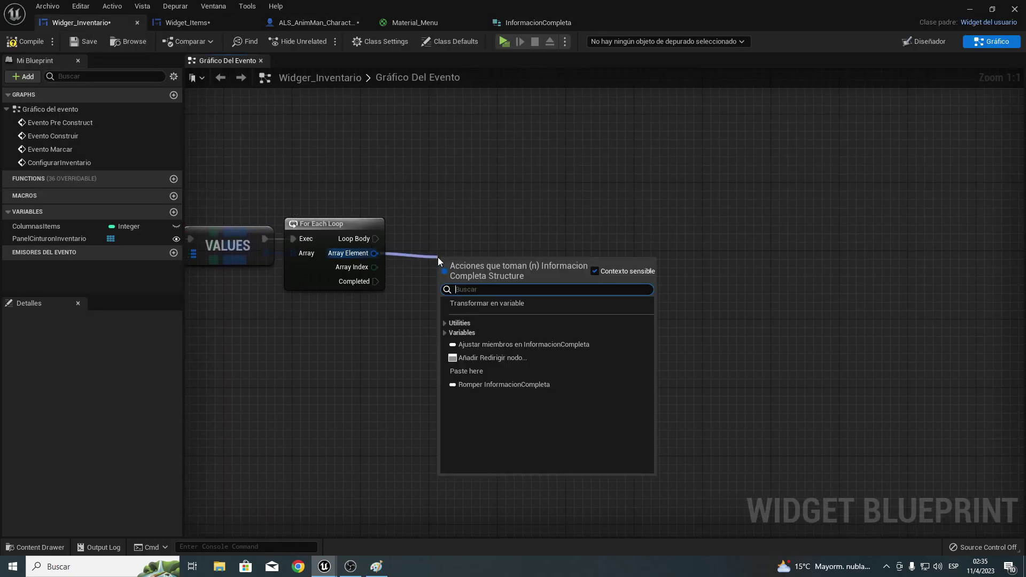
{"action": "type", "text": "romper"}
{"action": "key", "text": "Return"}
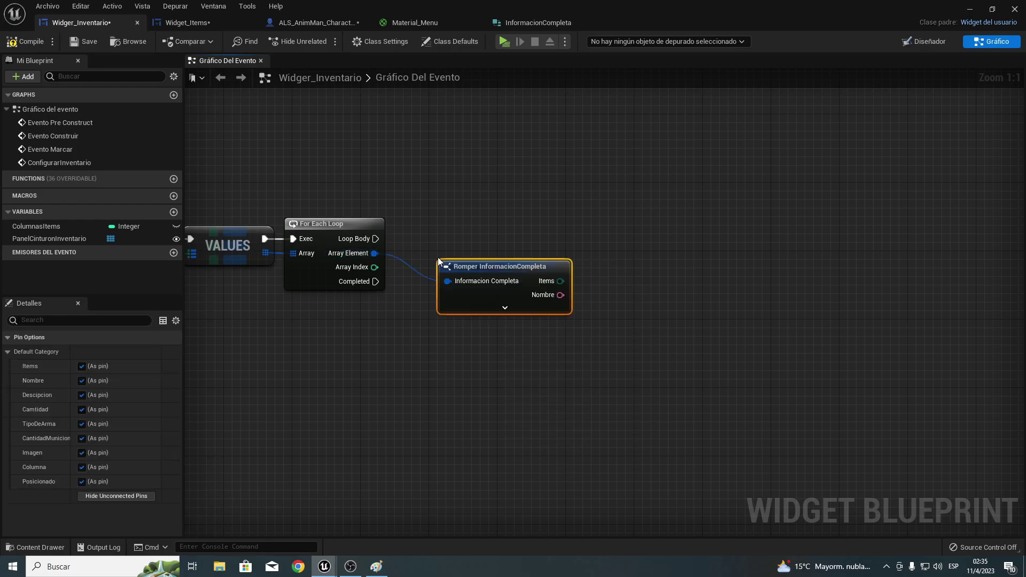
{"action": "left_click_drag", "start_coordinate": [468, 263], "coordinate": [418, 254]}
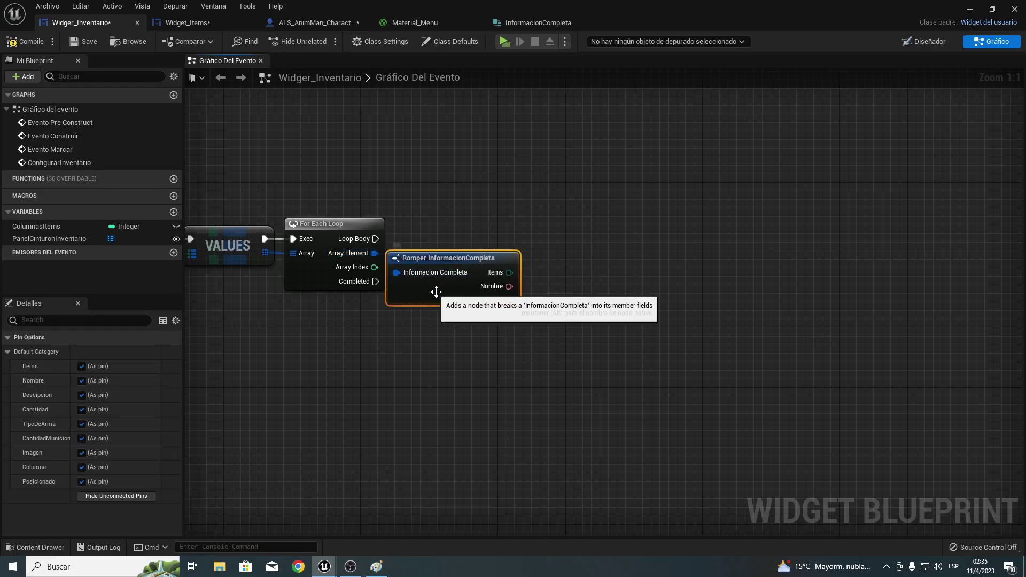
{"action": "left_click", "coordinate": [453, 299]}
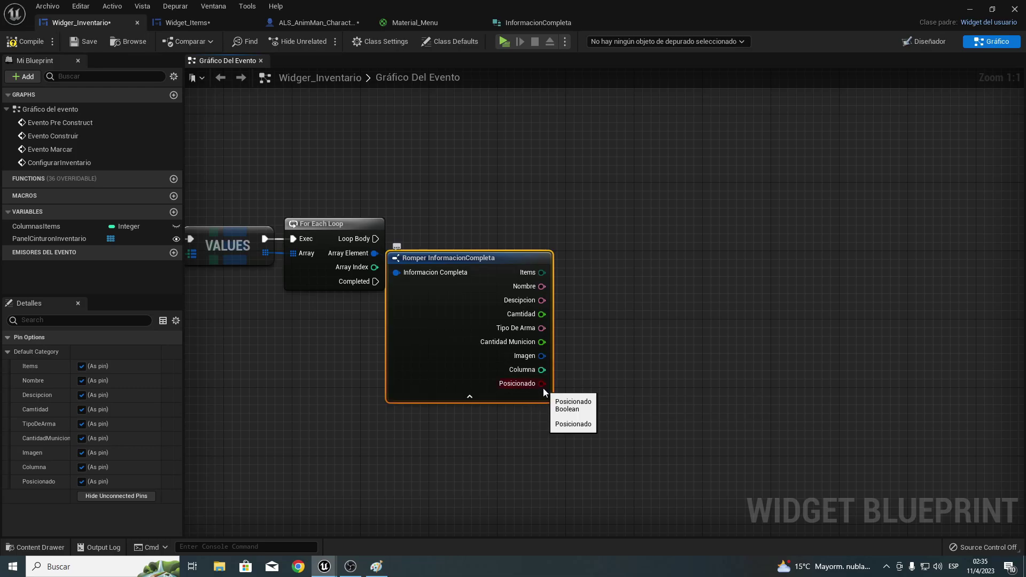
Add a Bifurcar branch driven by Posicionado and run Loop Body into it.
{"action": "left_click_drag", "start_coordinate": [542, 384], "coordinate": [590, 345]}
{"action": "type", "text": "branch"}
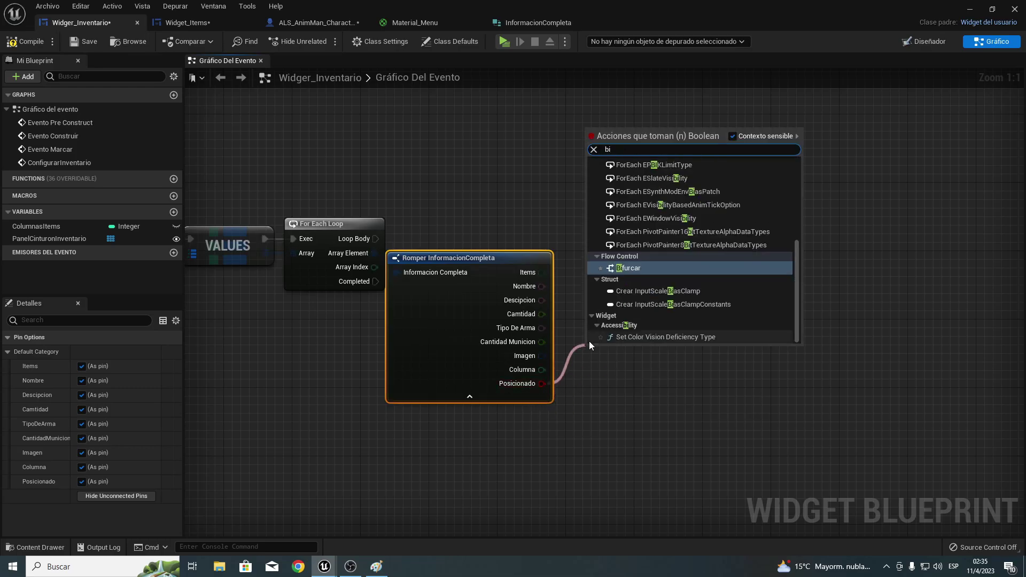
{"action": "key", "text": "Return"}
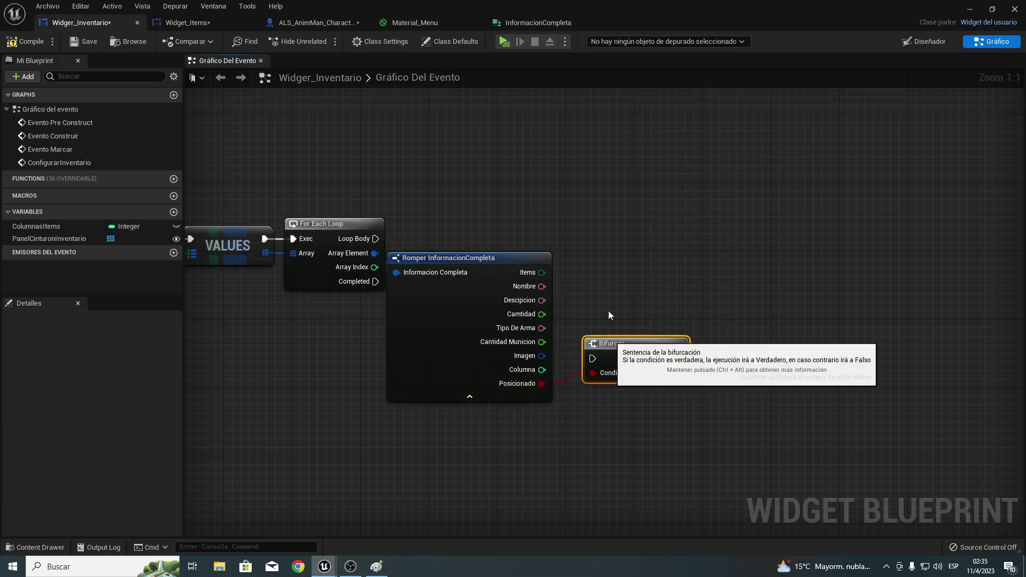
{"action": "left_click_drag", "start_coordinate": [590, 345], "coordinate": [573, 217]}
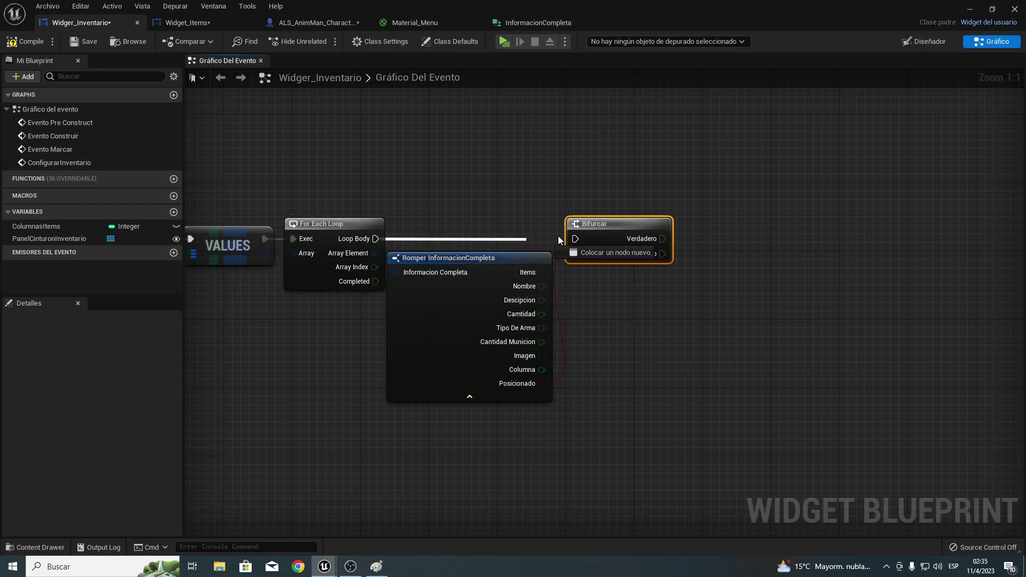
{"action": "left_click_drag", "start_coordinate": [380, 235], "coordinate": [575, 238]}
{"action": "right_click_drag", "start_coordinate": [689, 184], "coordinate": [499, 179]}
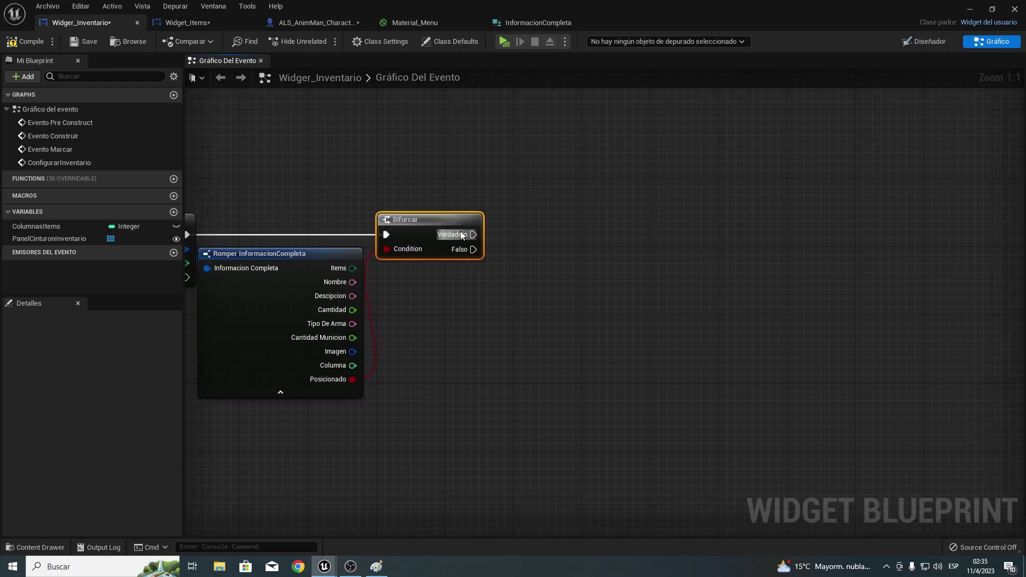
Drag a wire from Bifurcar's Falso output to search for the next node.
{"action": "left_click_drag", "start_coordinate": [474, 234], "coordinate": [577, 196]}
{"action": "right_click_drag", "start_coordinate": [426, 227], "coordinate": [591, 210]}
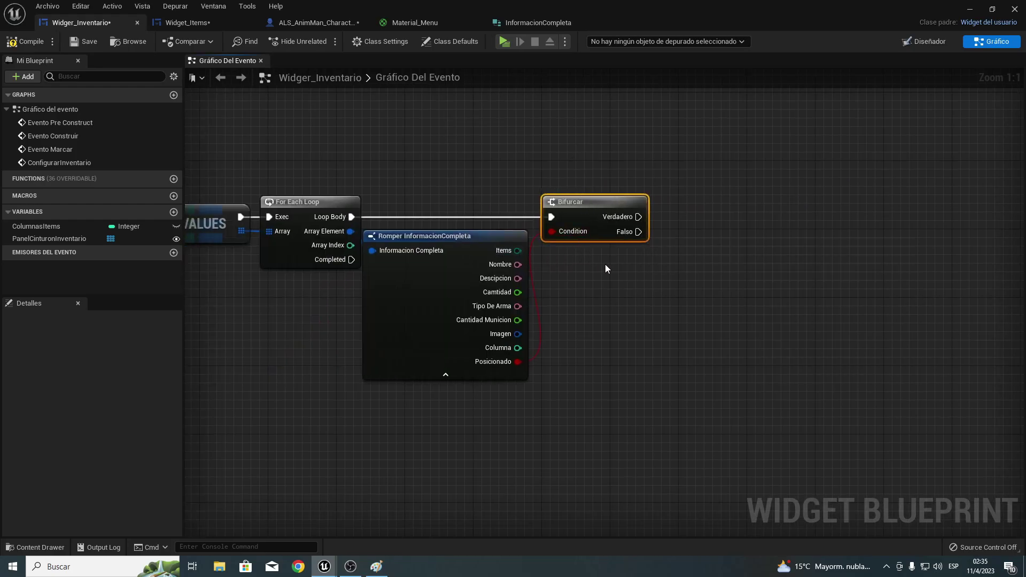
{"action": "left_click_drag", "start_coordinate": [636, 232], "coordinate": [684, 290]}
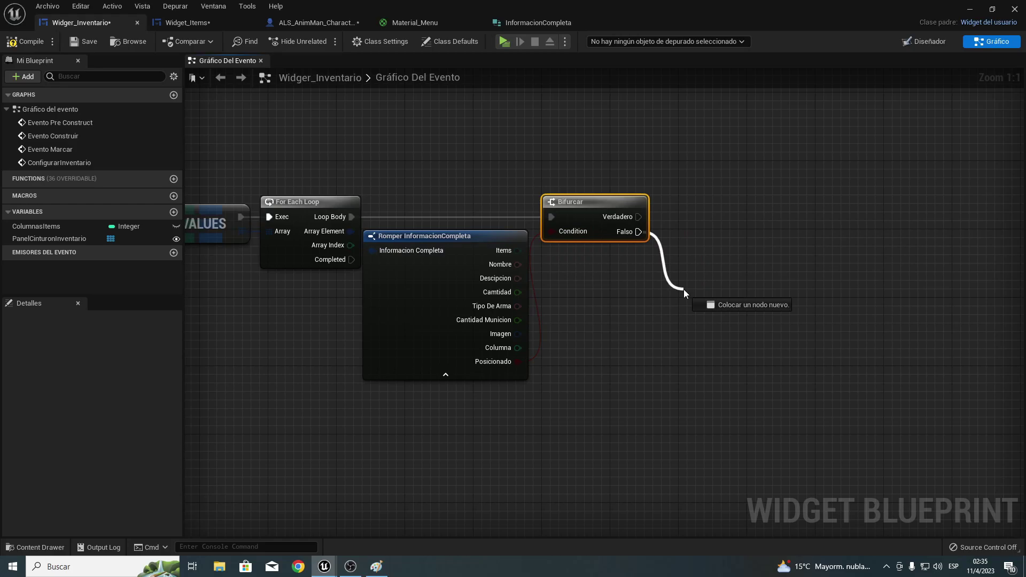
{"action": "left_click_drag", "start_coordinate": [684, 289], "coordinate": [680, 295]}
{"action": "right_click_drag", "start_coordinate": [465, 194], "coordinate": [474, 182]}
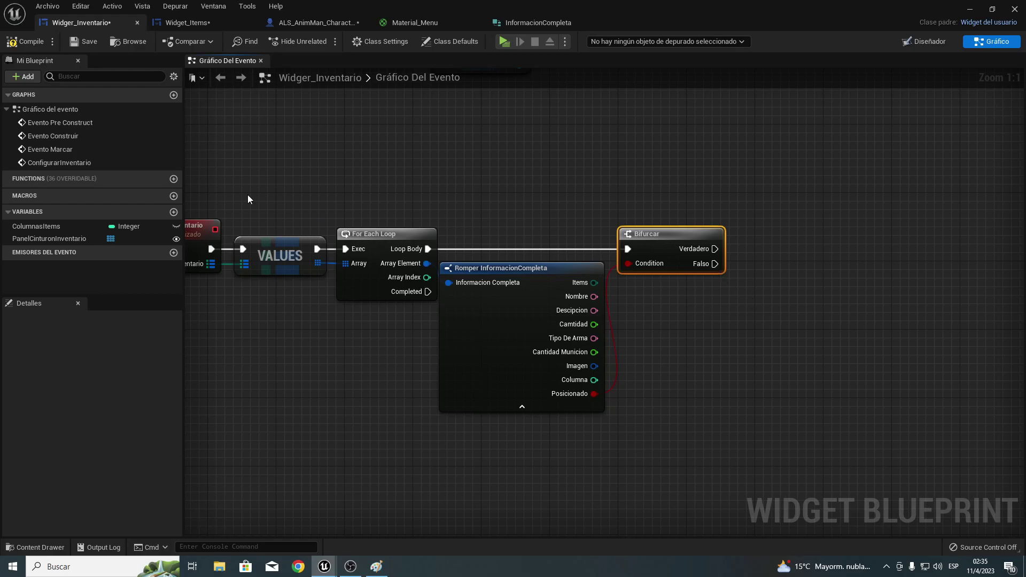
Create a new function and name it ObtenerPrimerSlotDisponible.
{"action": "left_click", "coordinate": [173, 179]}
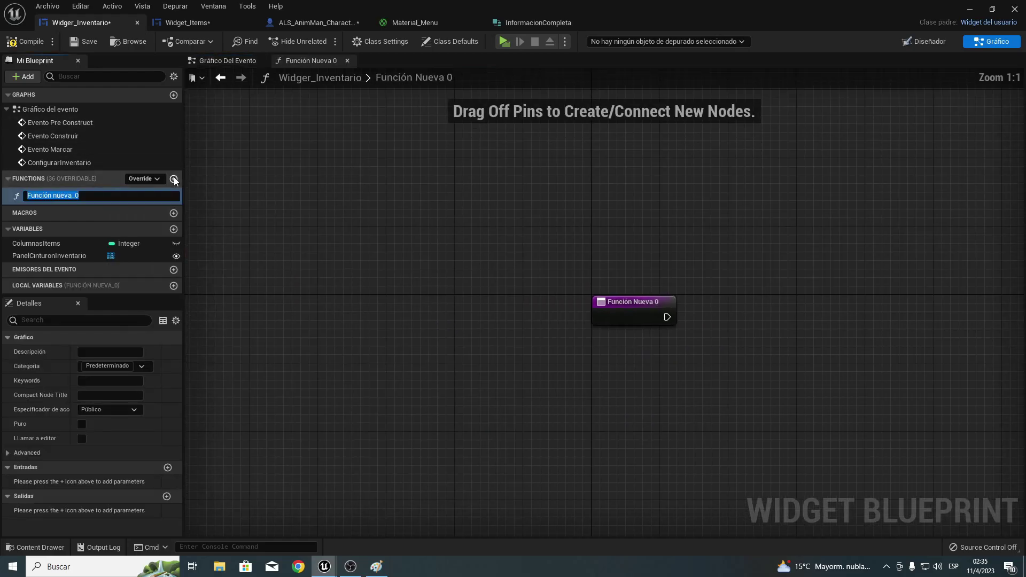
{"action": "type", "text": "ObtenerSlotDispo"}
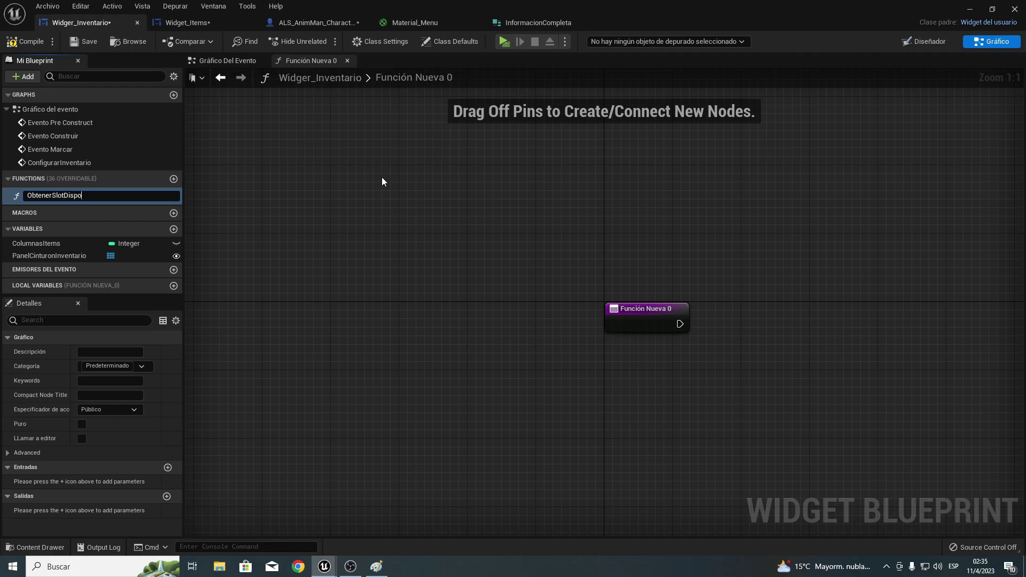
{"action": "type", "text": "nible"}
{"action": "key", "text": "Return"}
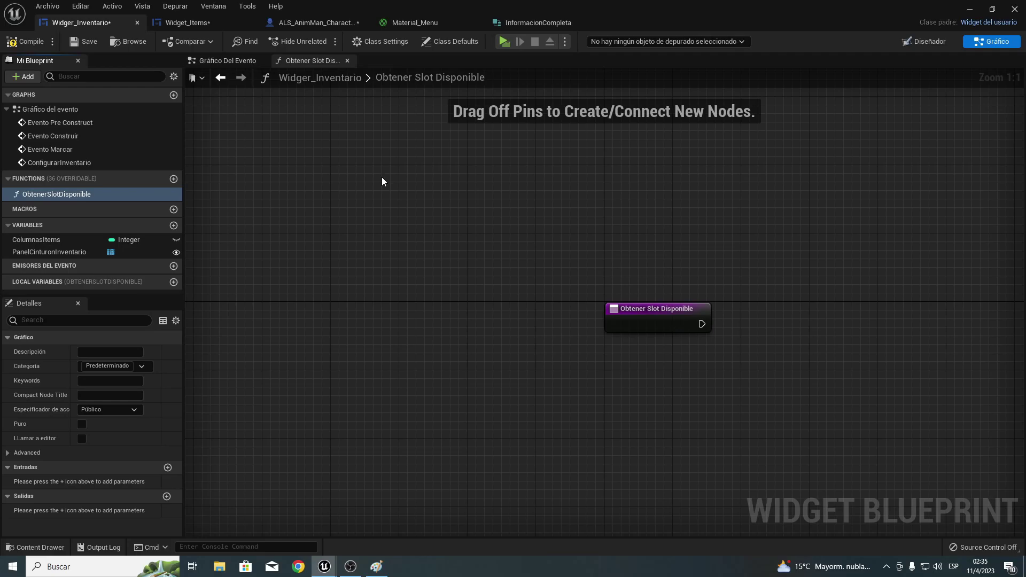
{"action": "right_click_drag", "start_coordinate": [415, 197], "coordinate": [88, 200]}
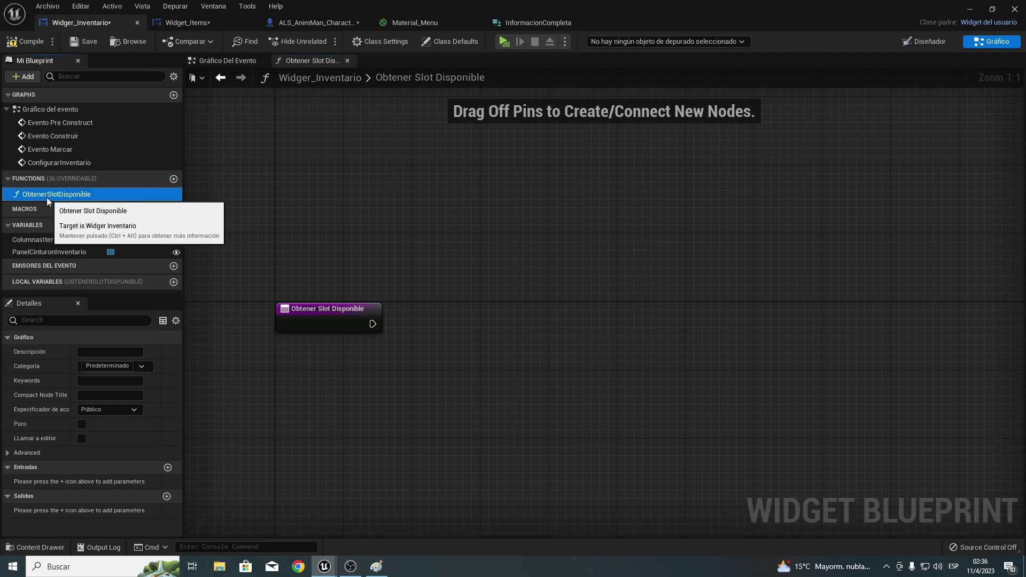
{"action": "left_click", "coordinate": [47, 197]}
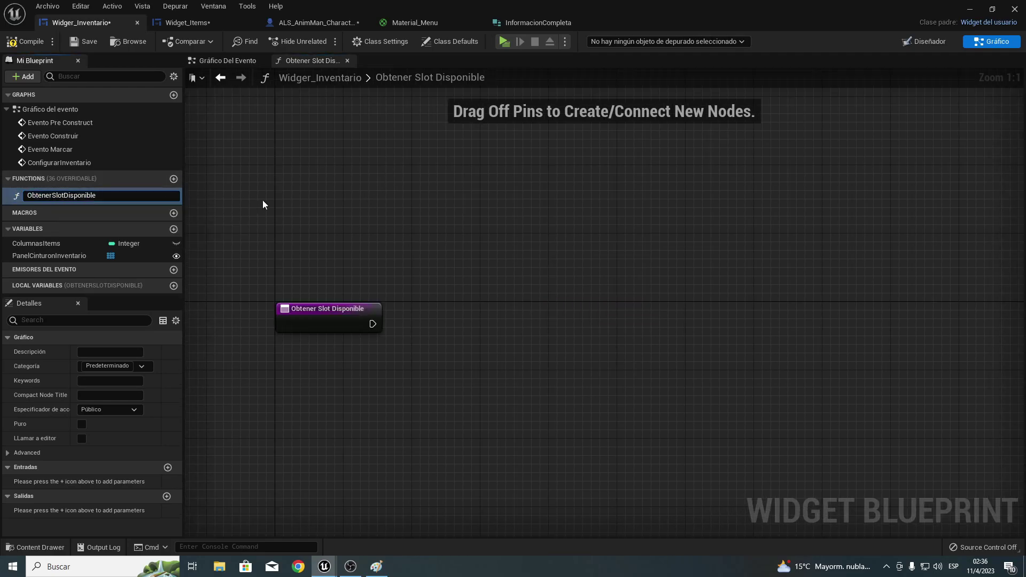
{"action": "type", "text": "Primer"}
{"action": "key", "text": "Return"}
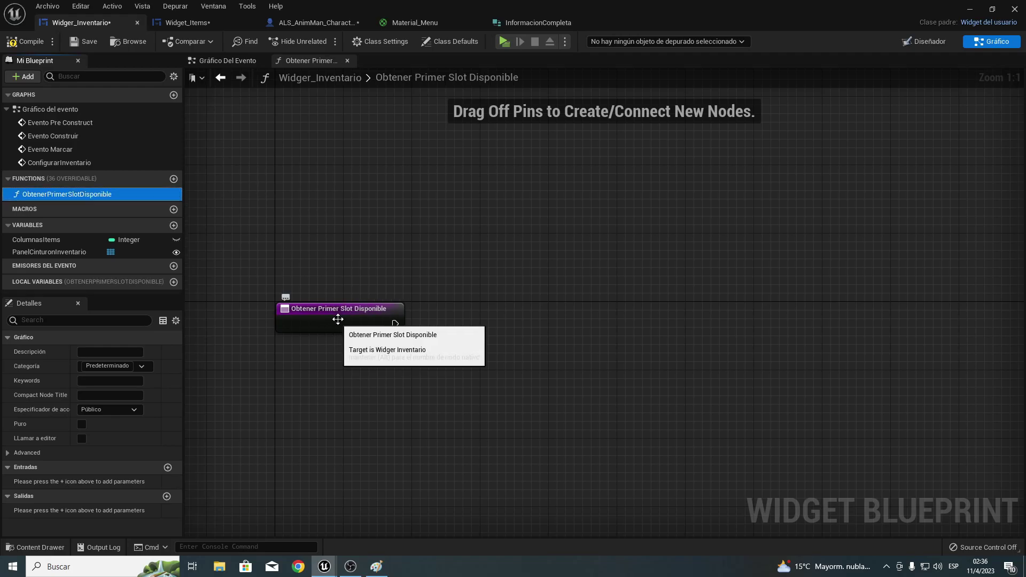
Add an input parameter to the function's entry node, discarding a first attempt.
{"action": "left_click", "coordinate": [331, 319]}
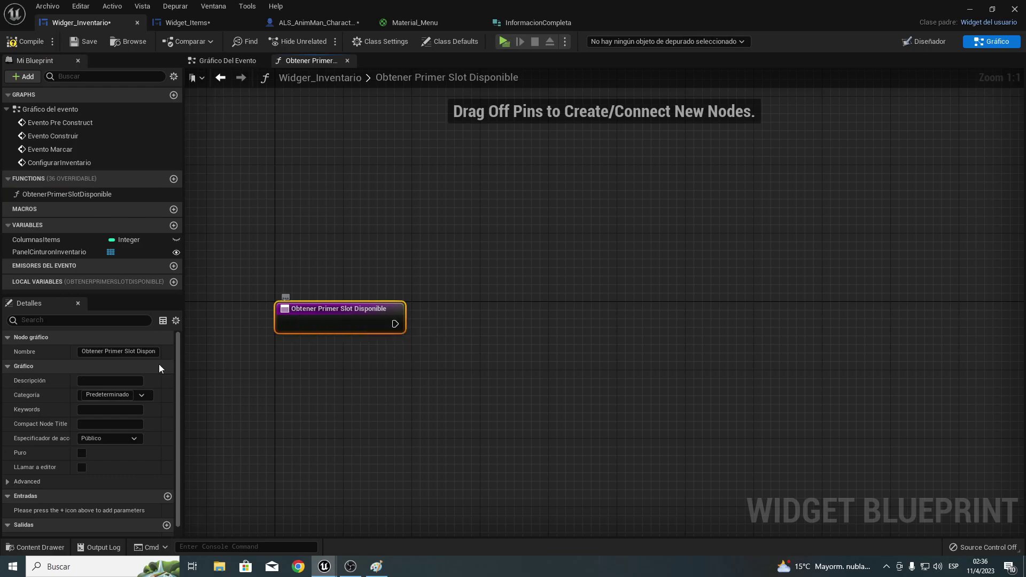
{"action": "left_click", "coordinate": [167, 496]}
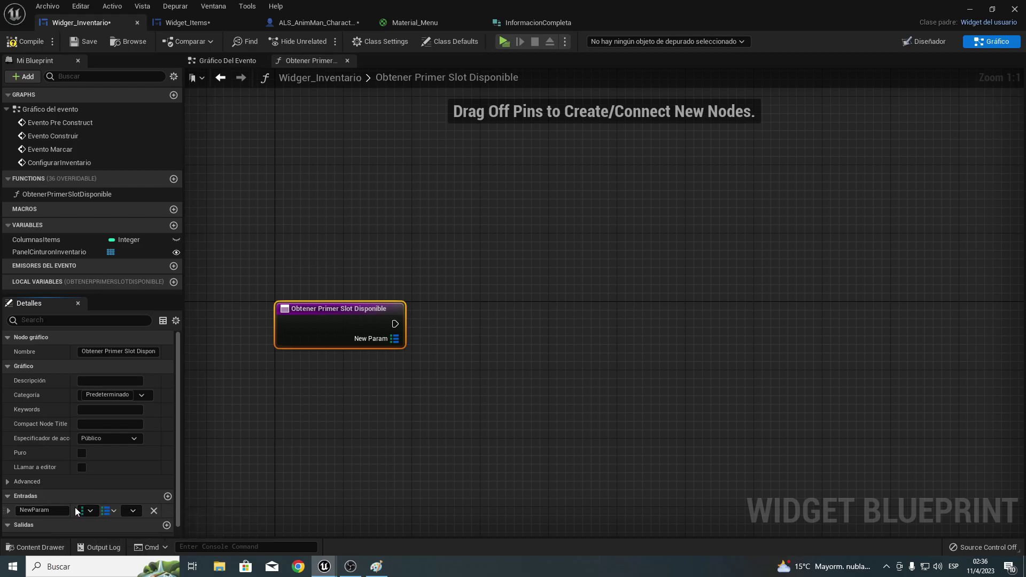
{"action": "left_click", "coordinate": [38, 510]}
{"action": "type", "text": "Columna"}
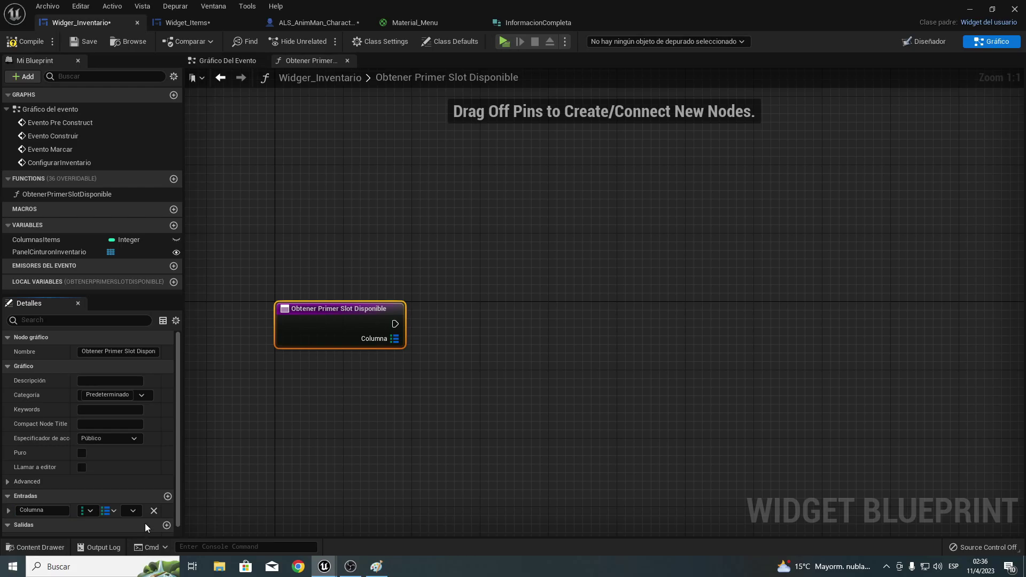
{"action": "left_click", "coordinate": [154, 511]}
{"action": "left_click", "coordinate": [156, 498]}
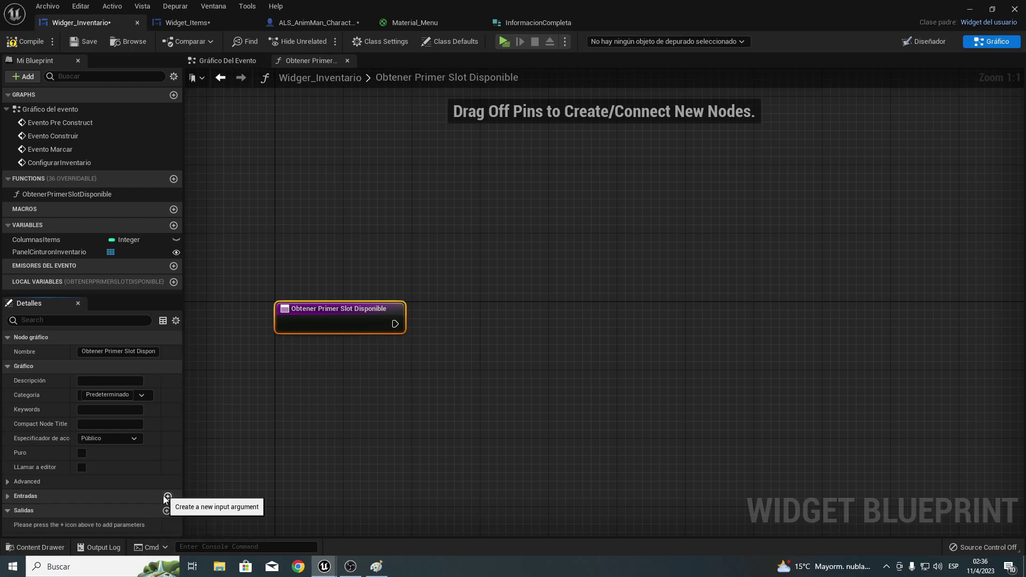
{"action": "left_click", "coordinate": [166, 497]}
{"action": "left_click", "coordinate": [10, 499]}
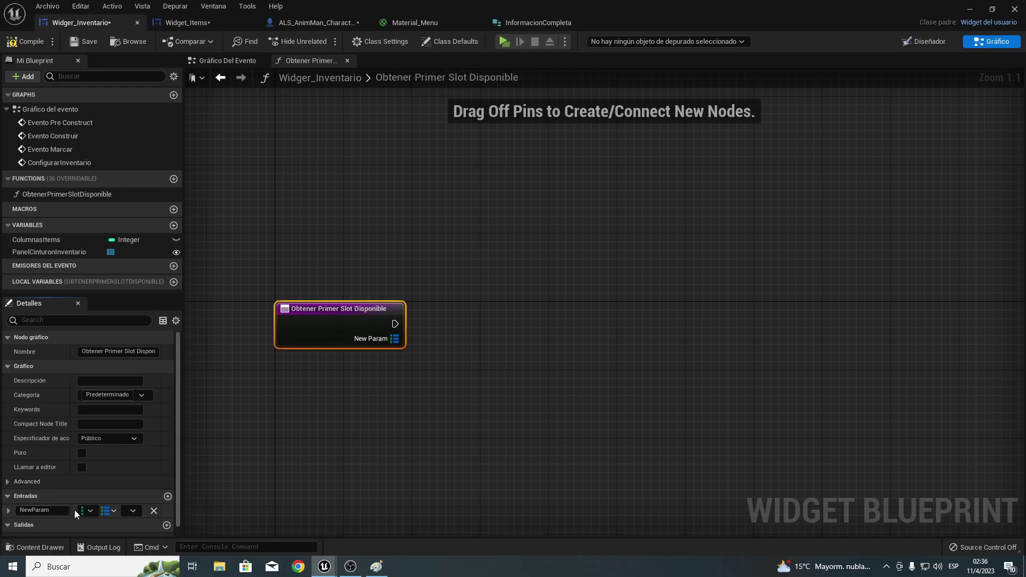
Make the input a single Integer value named Columna.
{"action": "left_click", "coordinate": [134, 512]}
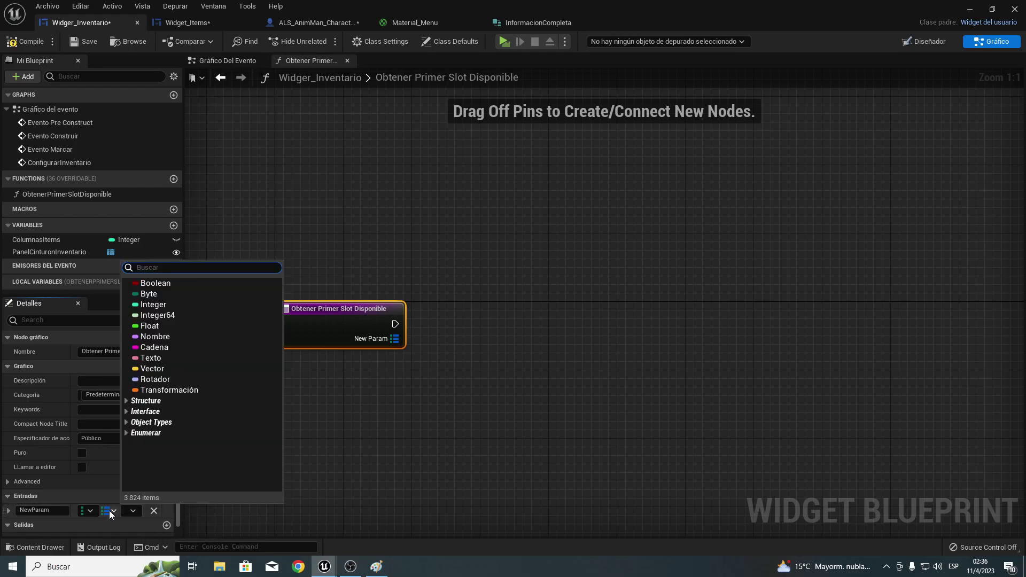
{"action": "left_click", "coordinate": [109, 510]}
{"action": "left_click", "coordinate": [110, 511]}
{"action": "left_click", "coordinate": [132, 453]}
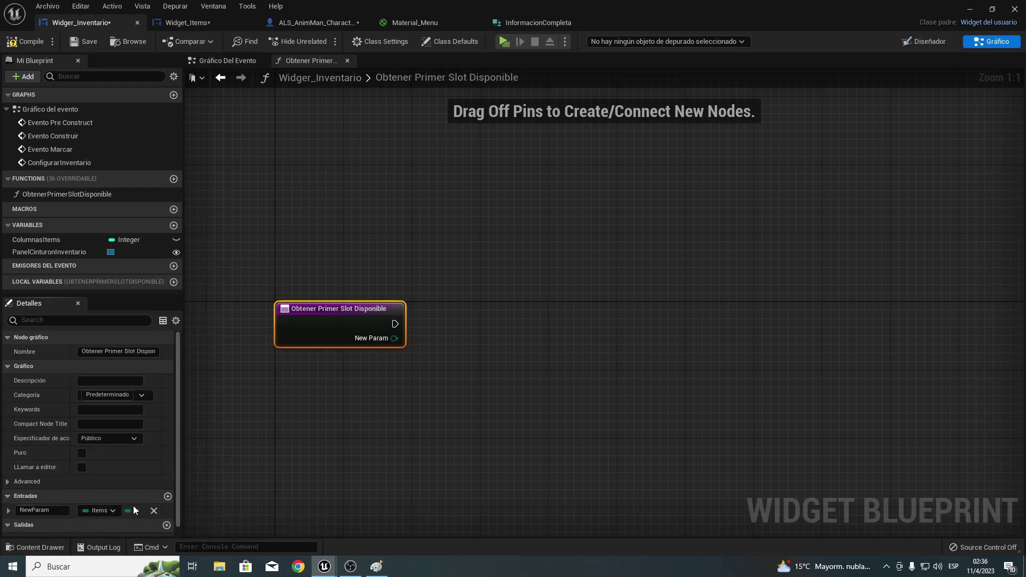
{"action": "left_click", "coordinate": [99, 511]}
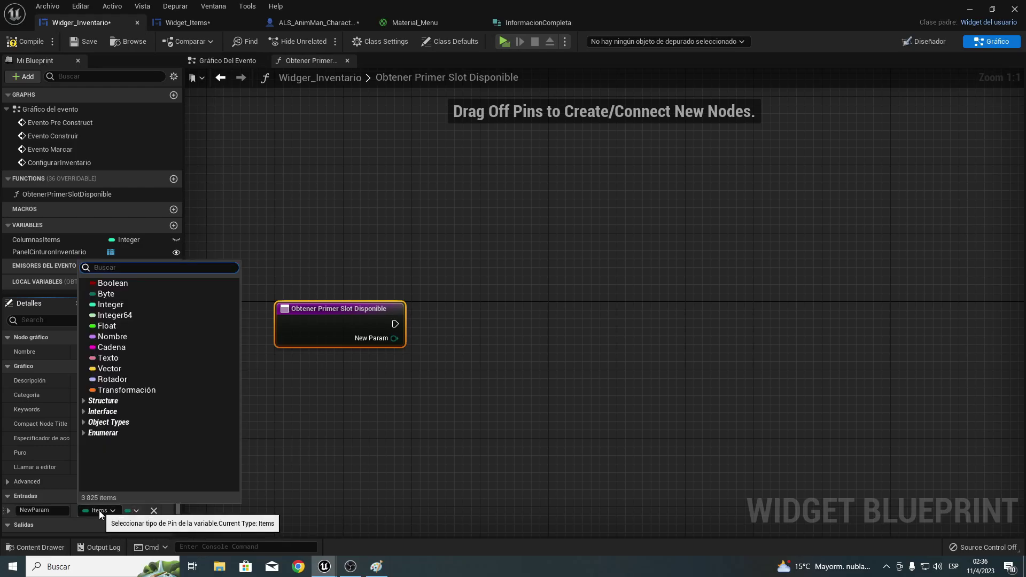
{"action": "left_click", "coordinate": [108, 304]}
{"action": "left_click", "coordinate": [51, 512]}
{"action": "type", "text": "Columna"}
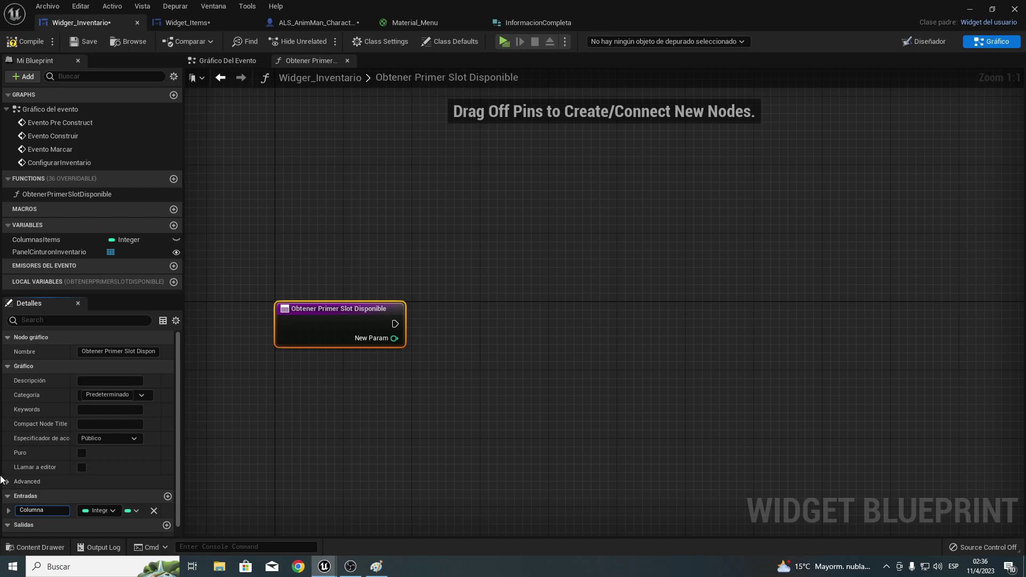
{"action": "key", "text": "Return"}
{"action": "left_click", "coordinate": [547, 250]}
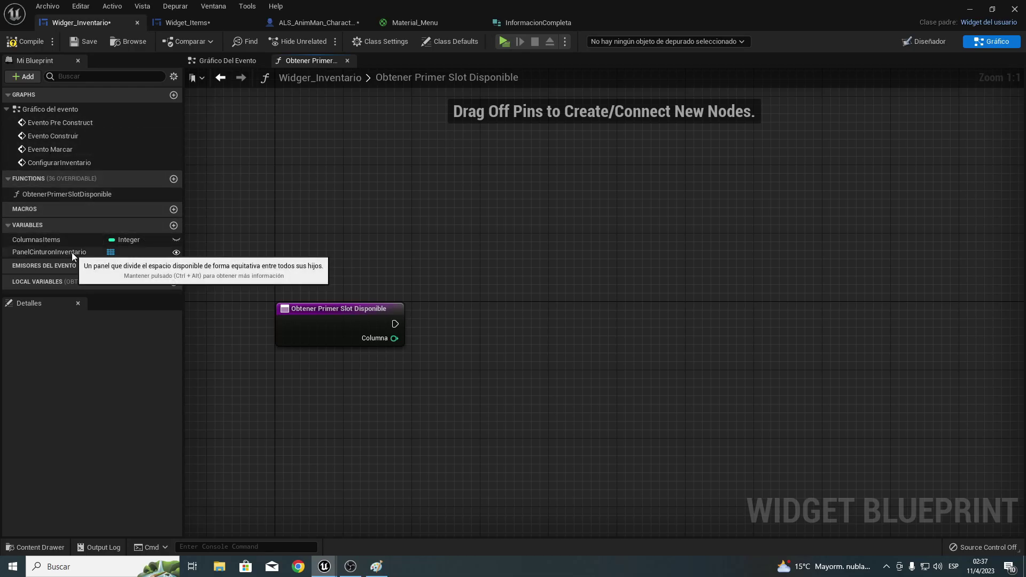
Place a Panel Cinturon Inventario getter and add a For Loop after the function entry.
{"action": "mouse_move", "coordinate": [72, 252]}
{"action": "left_mouse_down"}
{"action": "mouse_move", "coordinate": [297, 370]}
{"action": "mouse_move", "coordinate": [299, 382]}
{"action": "left_mouse_up"}
{"action": "left_click", "coordinate": [360, 388]}
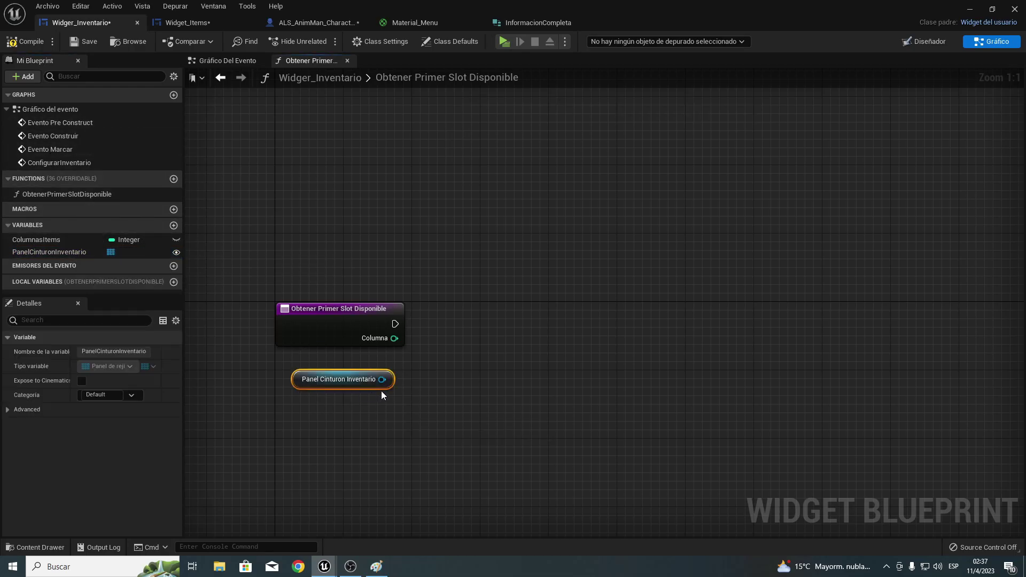
{"action": "left_click_drag", "start_coordinate": [395, 324], "coordinate": [466, 311]}
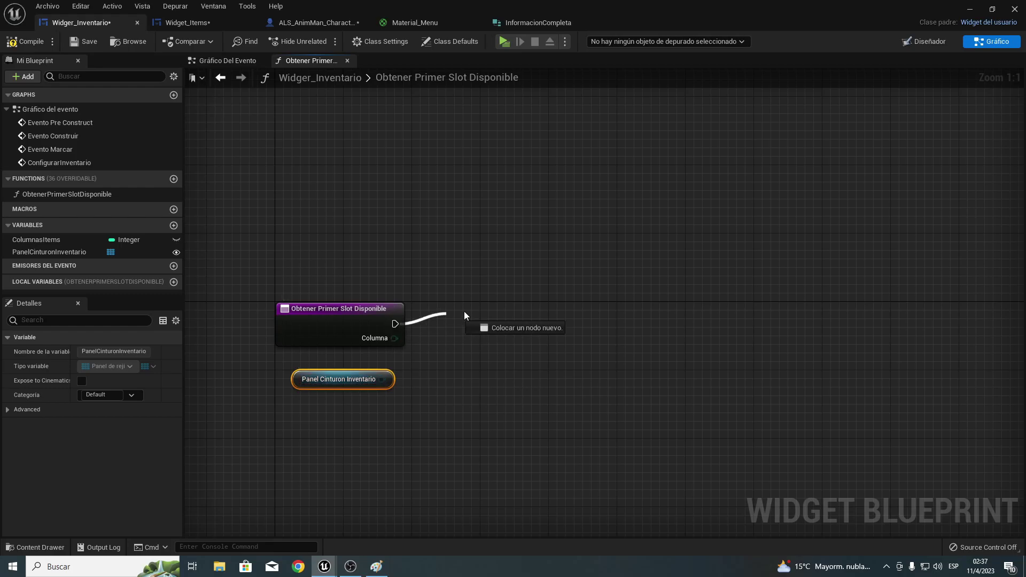
{"action": "type", "text": "for"}
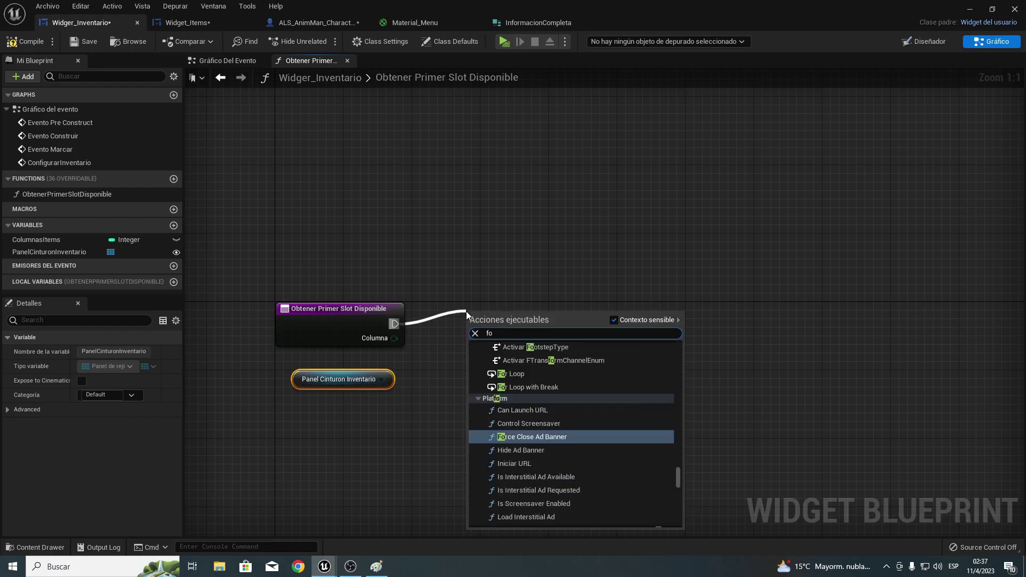
{"action": "key", "text": "Up"}
{"action": "key", "text": "Up"}
{"action": "key", "text": "Up"}
{"action": "key", "text": "Up"}
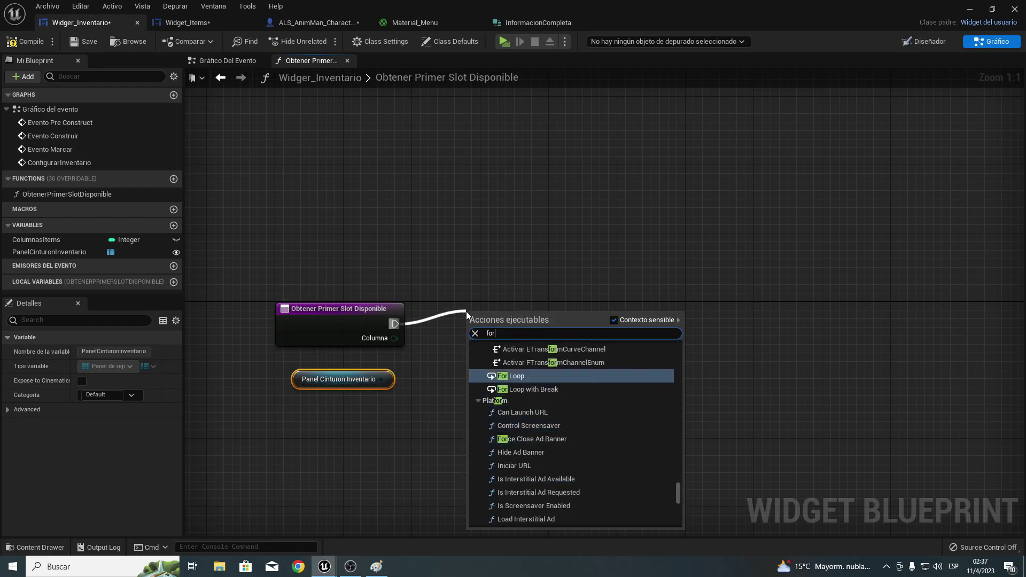
{"action": "key", "text": "Return"}
Add an Obtener recuento hijos node on the panel, replacing a mistaken Obtener hijo en.
{"action": "right_click_drag", "start_coordinate": [418, 395], "coordinate": [364, 373]}
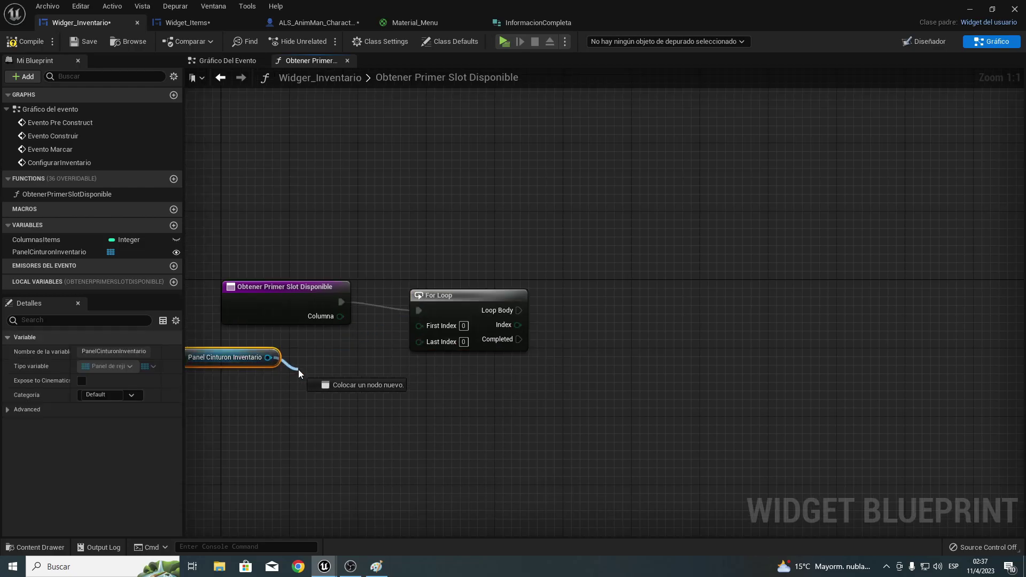
{"action": "left_click_drag", "start_coordinate": [268, 358], "coordinate": [298, 370]}
{"action": "type", "text": "getchi"}
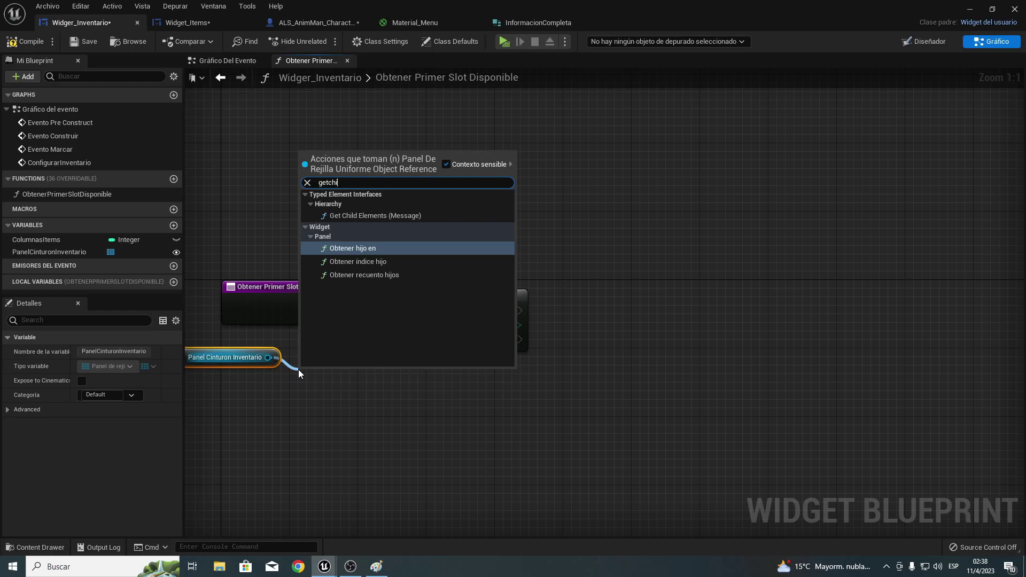
{"action": "key", "text": "Down"}
{"action": "key", "text": "Up"}
{"action": "key", "text": "Return"}
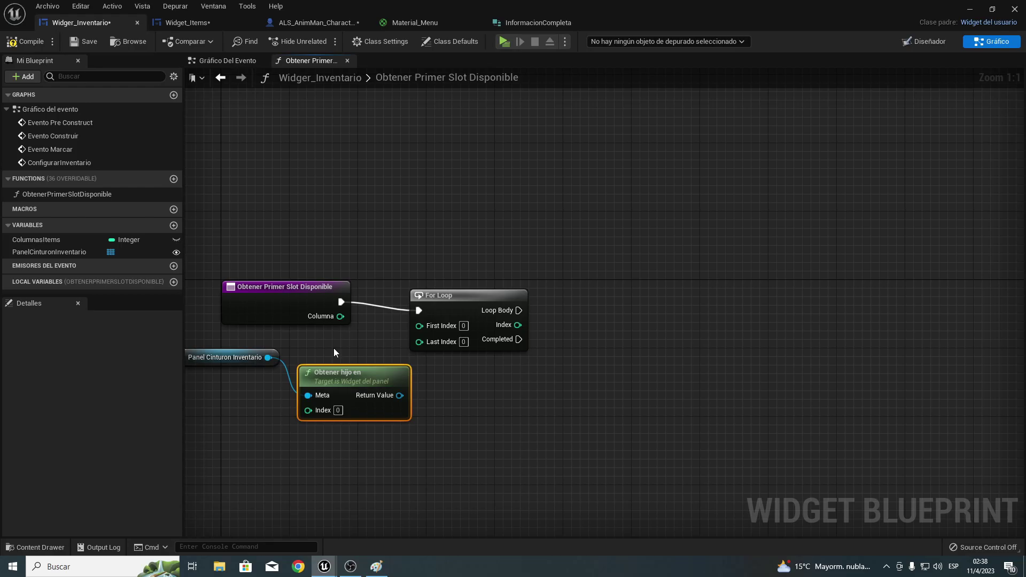
{"action": "key", "text": "Delete"}
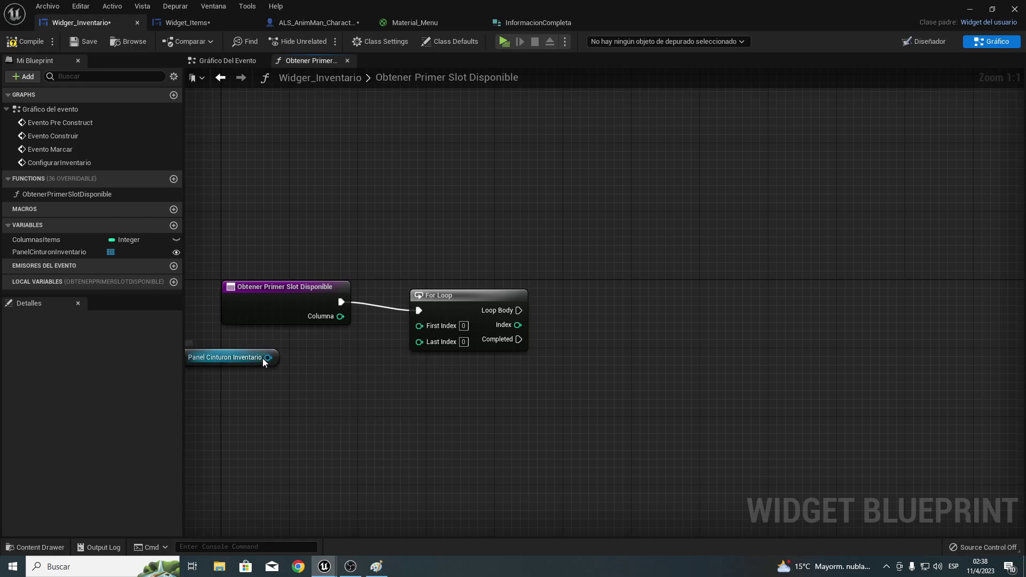
{"action": "left_click_drag", "start_coordinate": [268, 358], "coordinate": [325, 402]}
{"action": "type", "text": "getchi"}
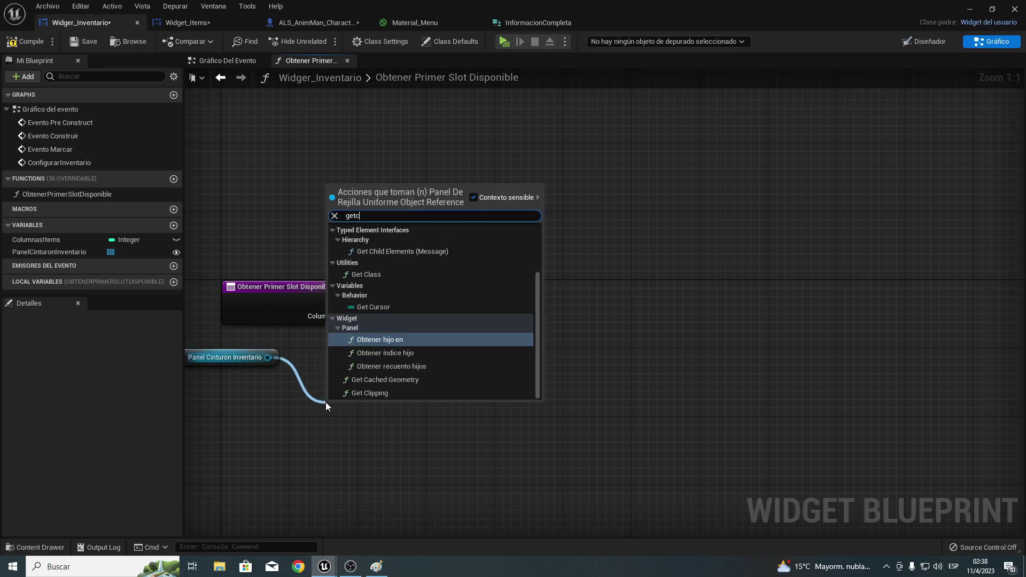
{"action": "key", "text": "Down"}
{"action": "key", "text": "Down"}
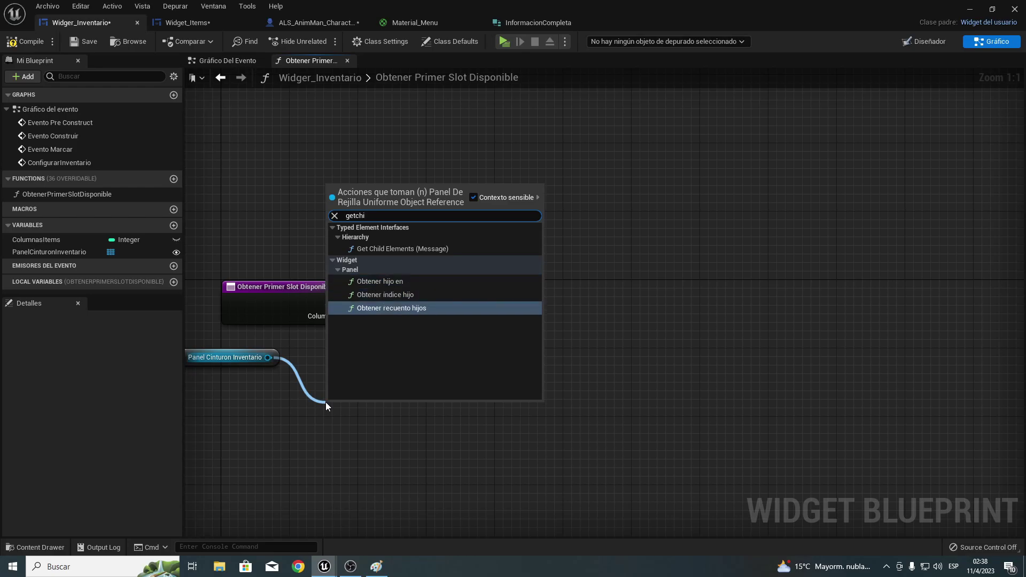
{"action": "key", "text": "Return"}
{"action": "right_click_drag", "start_coordinate": [309, 406], "coordinate": [379, 382]}
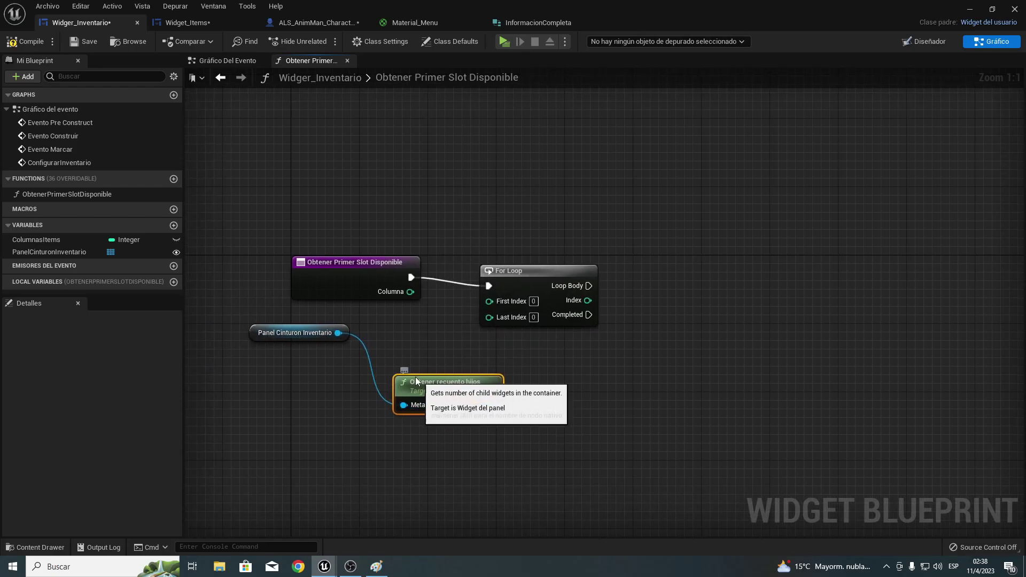
{"action": "mouse_move", "coordinate": [446, 379]}
{"action": "left_mouse_down"}
{"action": "mouse_move", "coordinate": [421, 328]}
{"action": "mouse_move", "coordinate": [335, 328]}
{"action": "left_mouse_up"}
Wire the child count minus one into the For Loop's Last Index and align the nodes in a row.
{"action": "left_click_drag", "start_coordinate": [381, 353], "coordinate": [419, 351]}
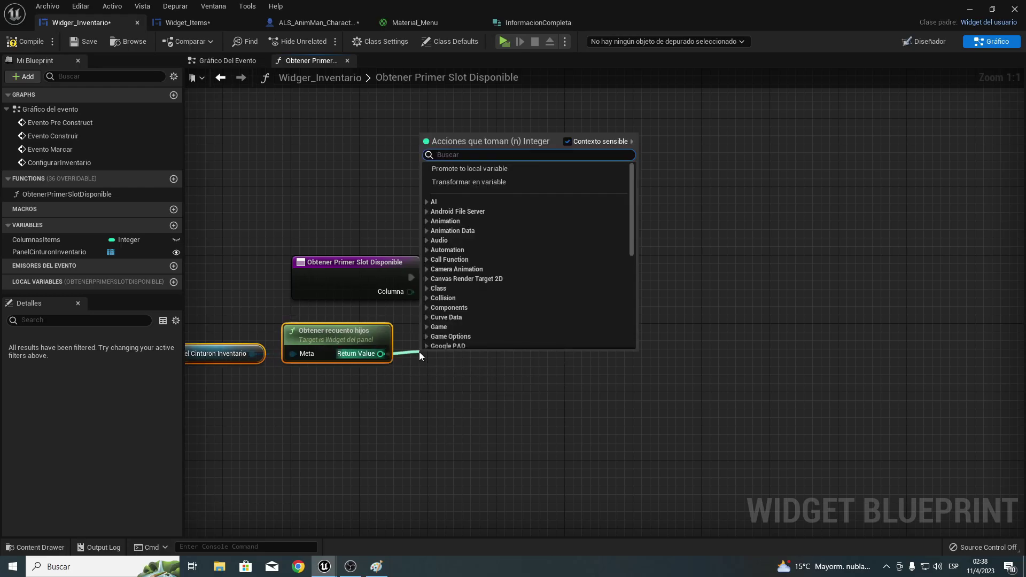
{"action": "type", "text": "-"}
{"action": "key", "text": "Return"}
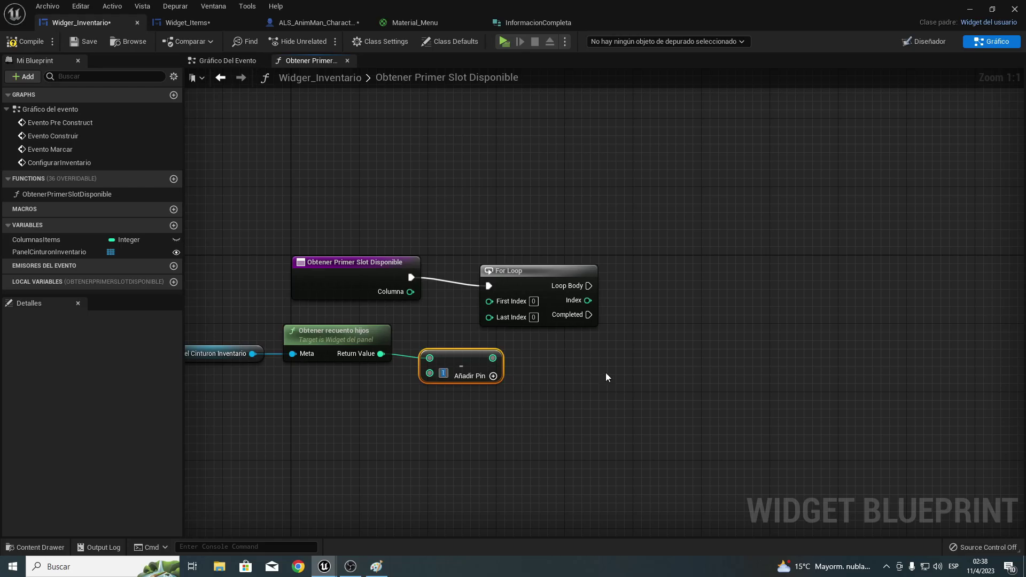
{"action": "left_click_drag", "start_coordinate": [203, 423], "coordinate": [438, 338]}
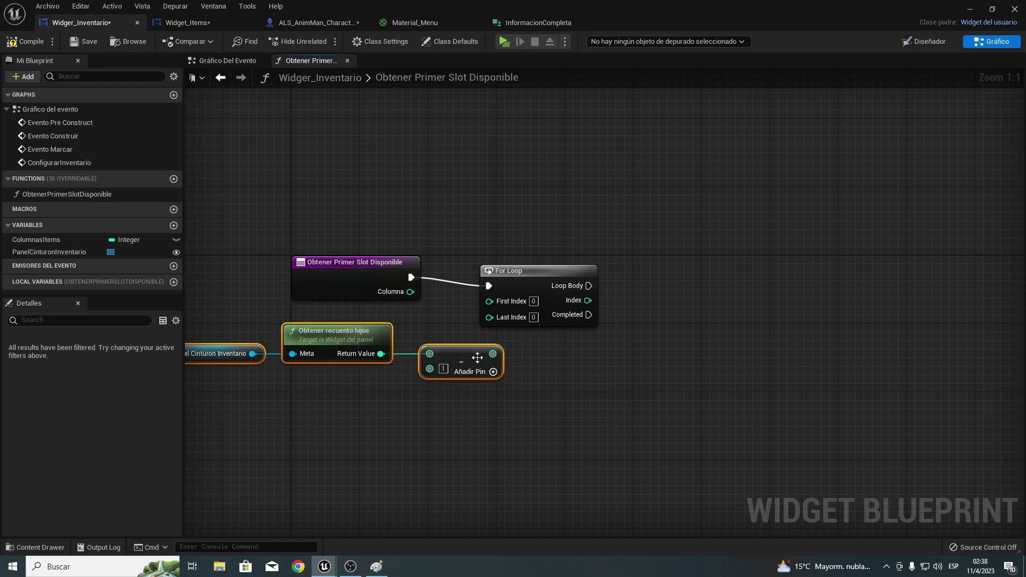
{"action": "left_click_drag", "start_coordinate": [492, 354], "coordinate": [489, 317]}
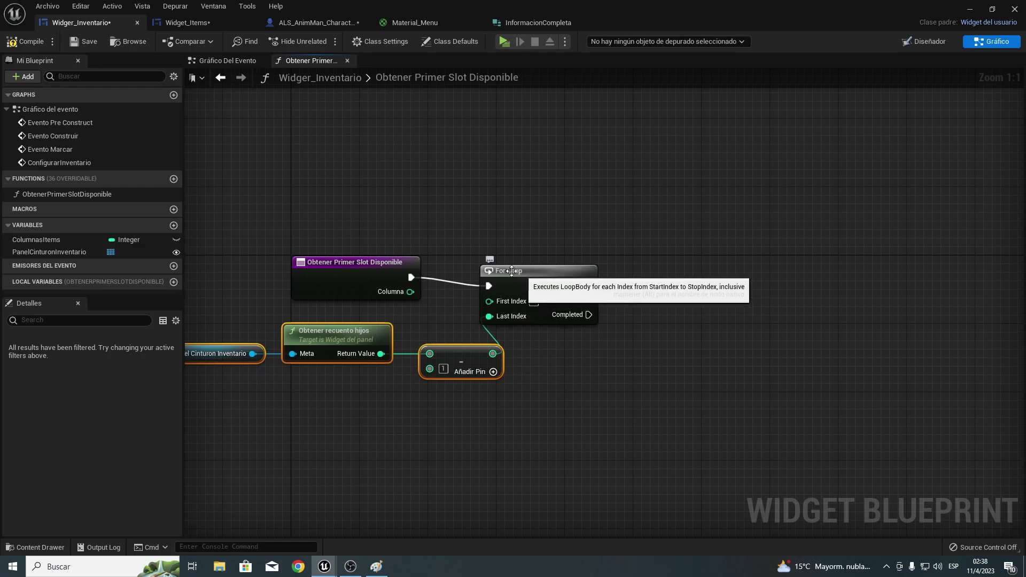
{"action": "left_click_drag", "start_coordinate": [354, 243], "coordinate": [559, 292]}
{"action": "key", "text": "q"}
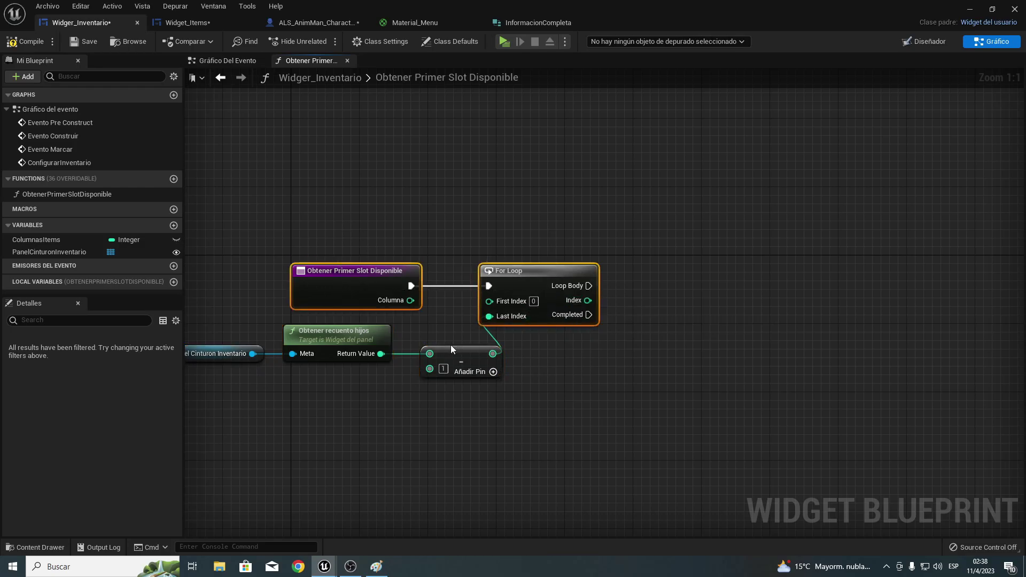
{"action": "right_click_drag", "start_coordinate": [459, 349], "coordinate": [575, 337]}
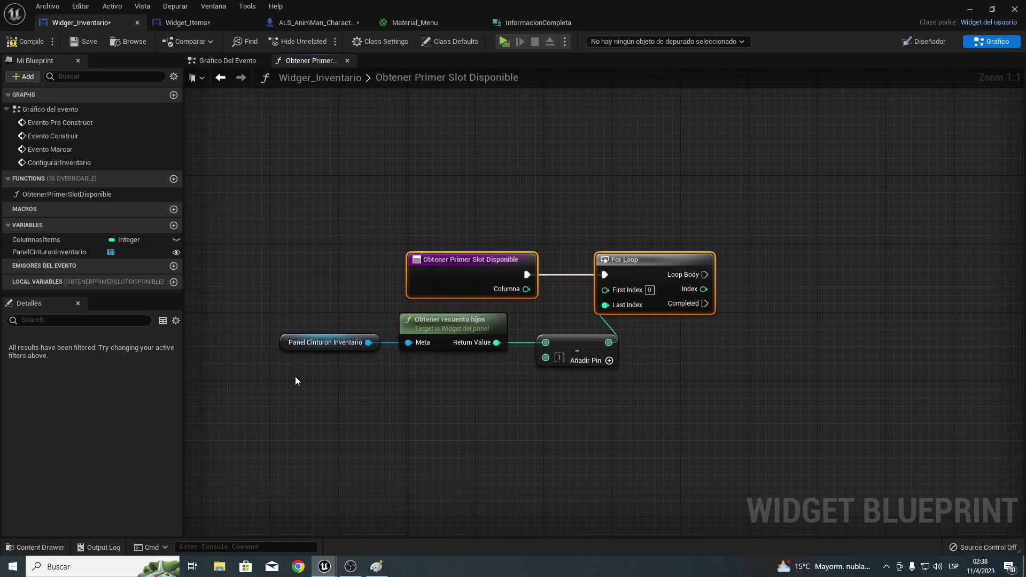
{"action": "mouse_move", "coordinate": [296, 377]}
{"action": "left_mouse_down"}
{"action": "mouse_move", "coordinate": [591, 321]}
{"action": "mouse_move", "coordinate": [546, 340]}
{"action": "mouse_move", "coordinate": [548, 351]}
{"action": "left_mouse_up"}
{"action": "right_click_drag", "start_coordinate": [723, 348], "coordinate": [578, 349]}
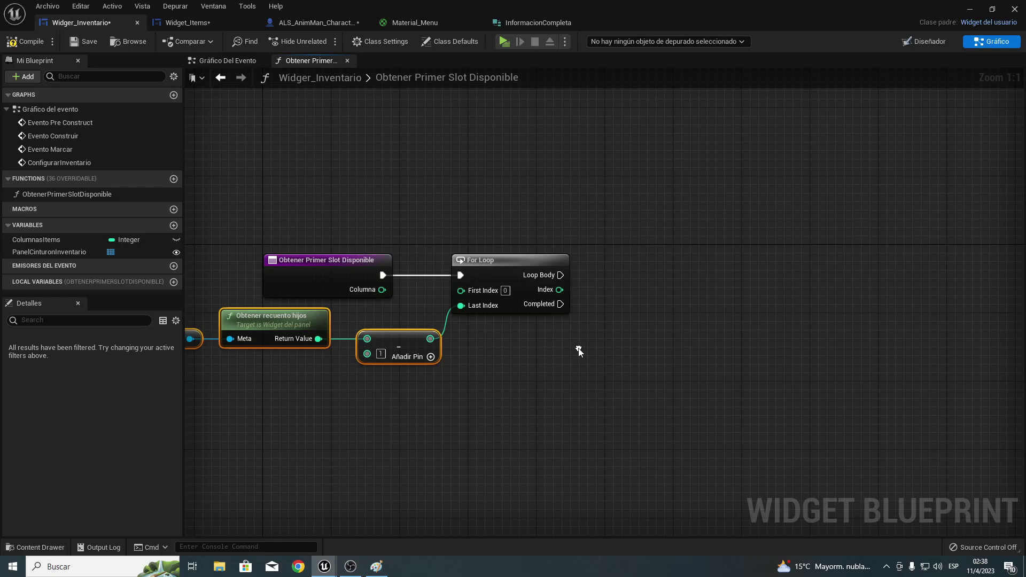
{"action": "left_click", "coordinate": [285, 274]}
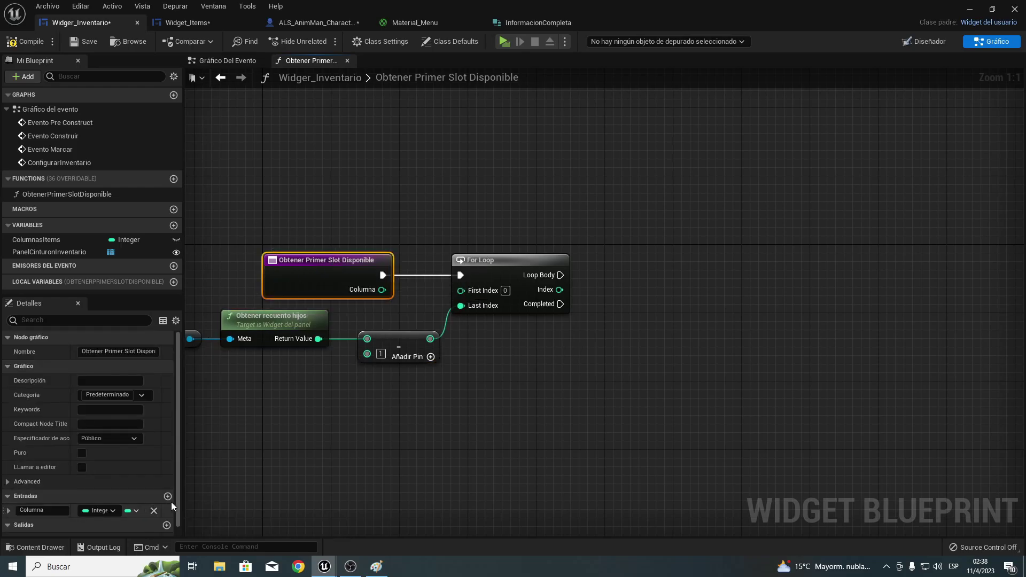
Replace the Columna input with an Integer output named Columna.
{"action": "left_click", "coordinate": [154, 510]}
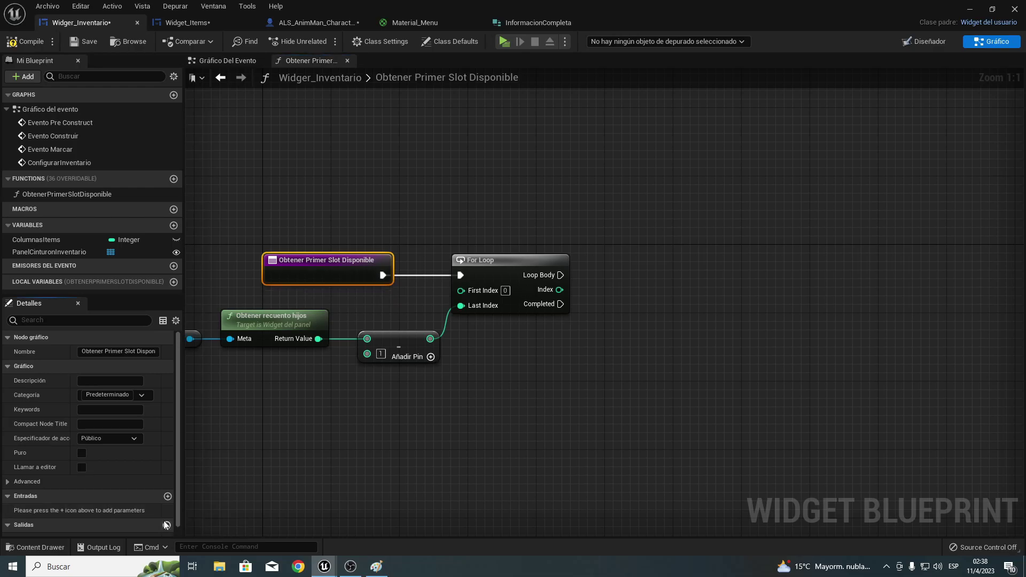
{"action": "left_click", "coordinate": [167, 524]}
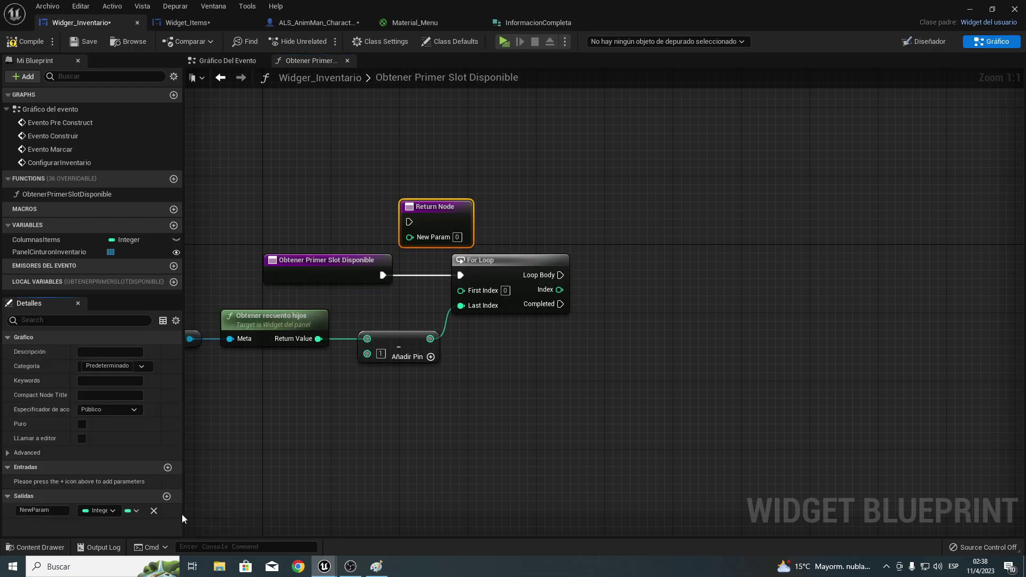
{"action": "left_click", "coordinate": [98, 509]}
{"action": "left_click", "coordinate": [1, 503]}
{"action": "type", "text": "Columna"}
{"action": "key", "text": "Return"}
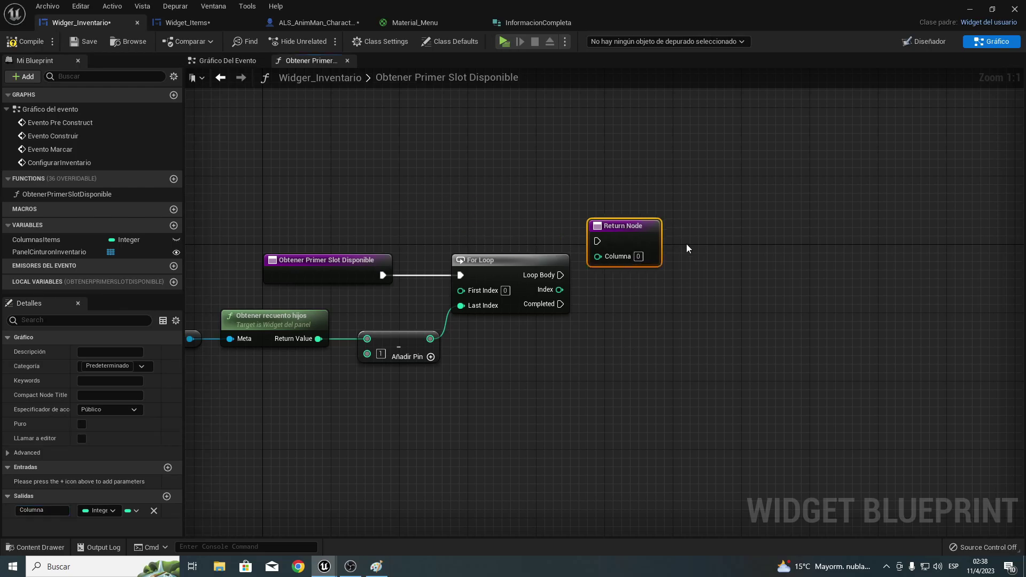
Move the Return Node further right and drag PanelCinturonInventario onto the graph.
{"action": "left_click_drag", "start_coordinate": [450, 199], "coordinate": [678, 264]}
{"action": "right_click_drag", "start_coordinate": [678, 264], "coordinate": [393, 254]}
{"action": "left_click_drag", "start_coordinate": [487, 258], "coordinate": [525, 258]}
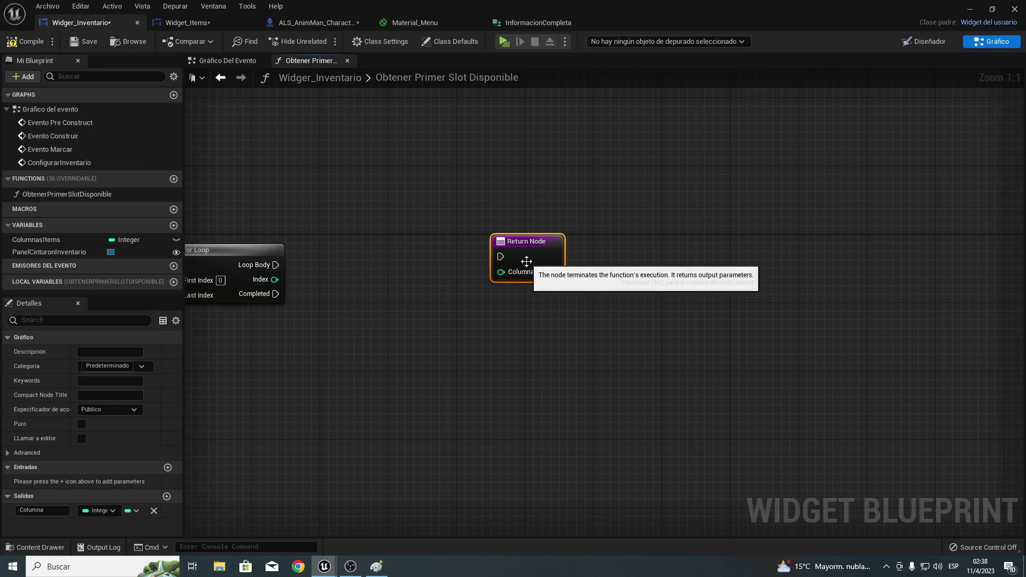
{"action": "left_click", "coordinate": [473, 347]}
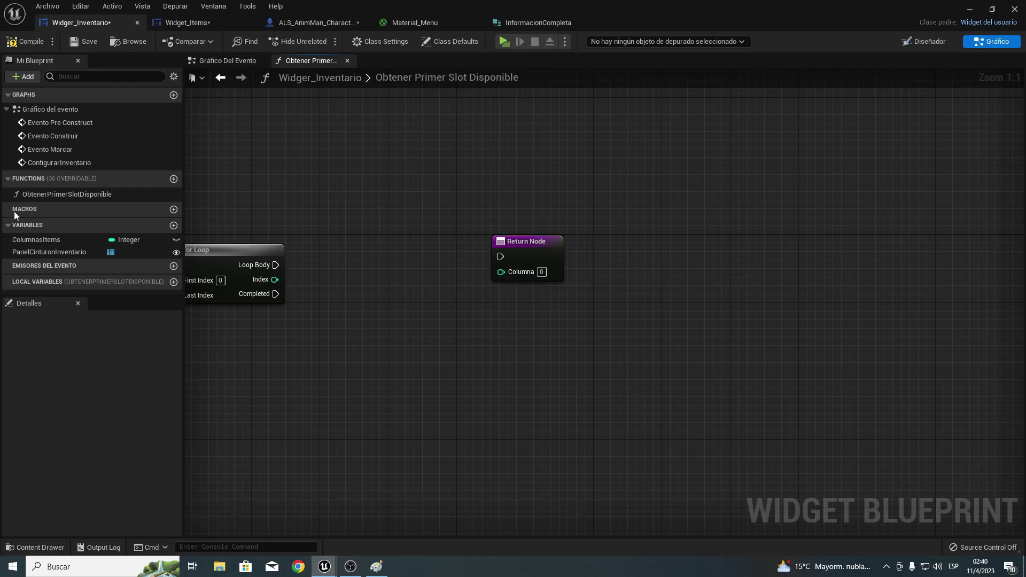
{"action": "left_click_drag", "start_coordinate": [43, 252], "coordinate": [220, 332]}
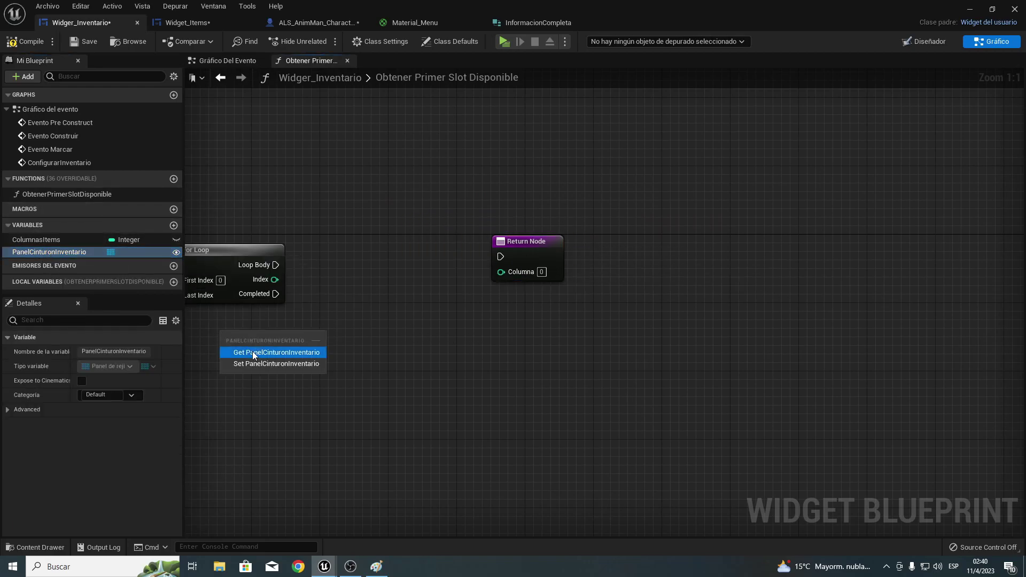
Get the PanelCinturonInventario child at the loop Index with Obtener hijo en.
{"action": "left_click", "coordinate": [253, 352]}
{"action": "left_click_drag", "start_coordinate": [307, 338], "coordinate": [338, 339]}
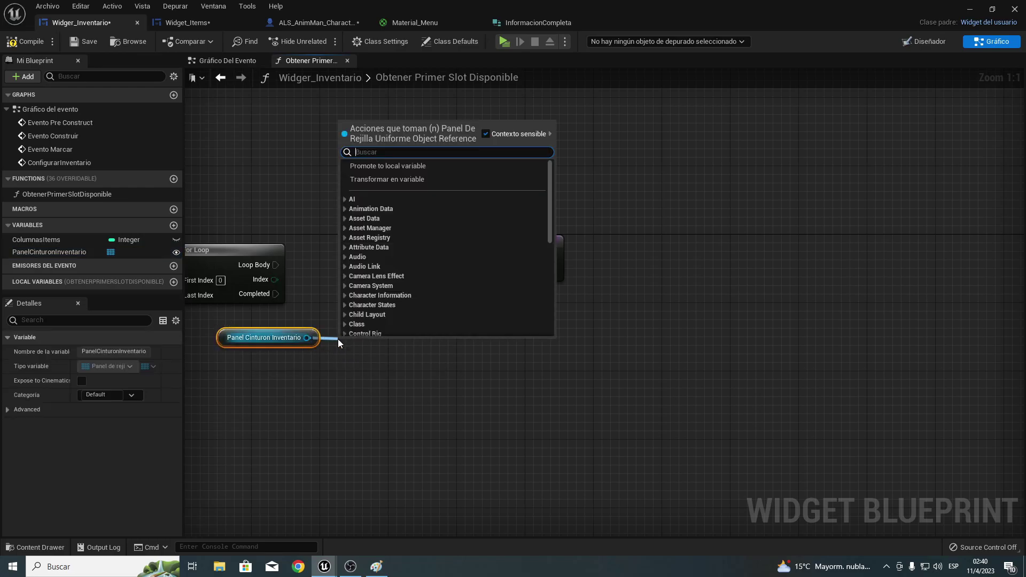
{"action": "type", "text": "getc"}
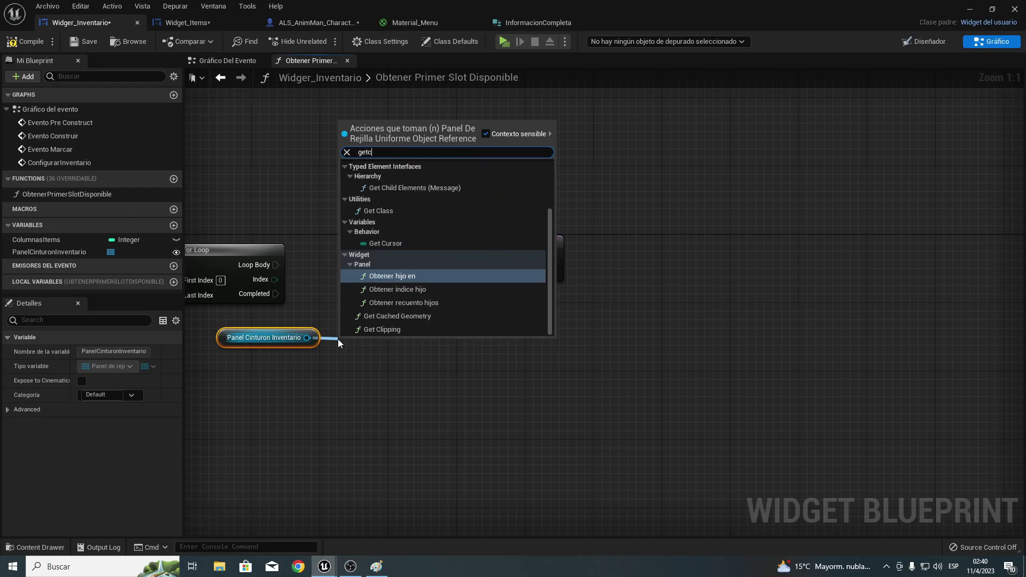
{"action": "type", "text": "hild"}
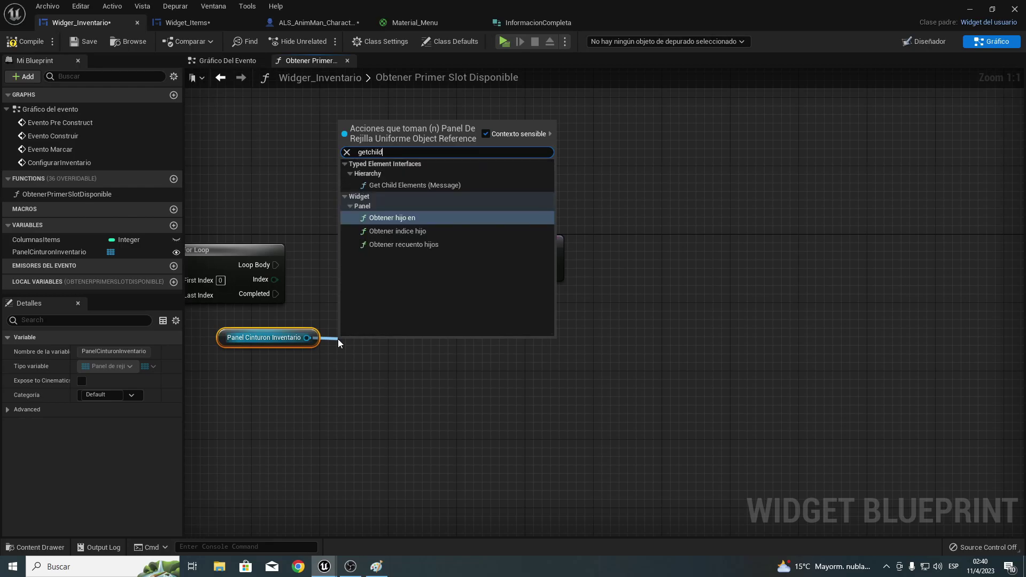
{"action": "type", "text": "at"}
{"action": "key", "text": "Return"}
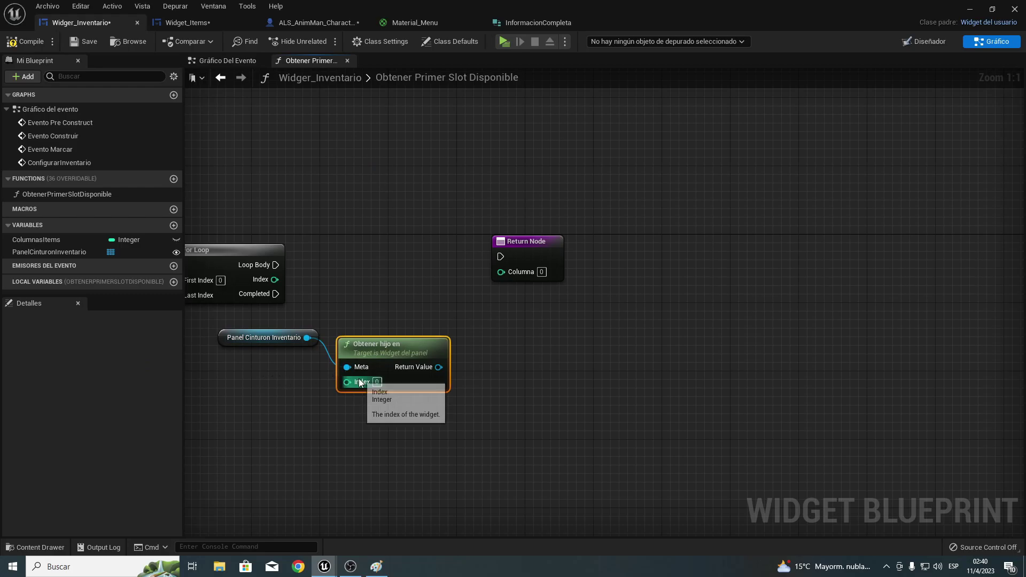
{"action": "left_click_drag", "start_coordinate": [347, 382], "coordinate": [275, 280]}
{"action": "left_click_drag", "start_coordinate": [298, 335], "coordinate": [298, 364]}
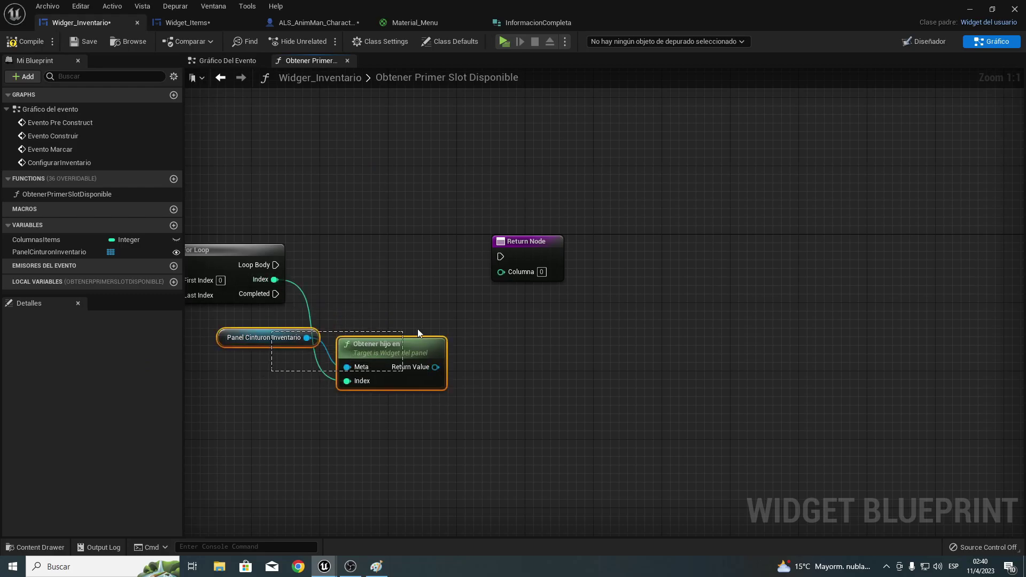
{"action": "left_click", "coordinate": [387, 353], "text": "ctrl"}
{"action": "left_click_drag", "start_coordinate": [387, 353], "coordinate": [353, 310]}
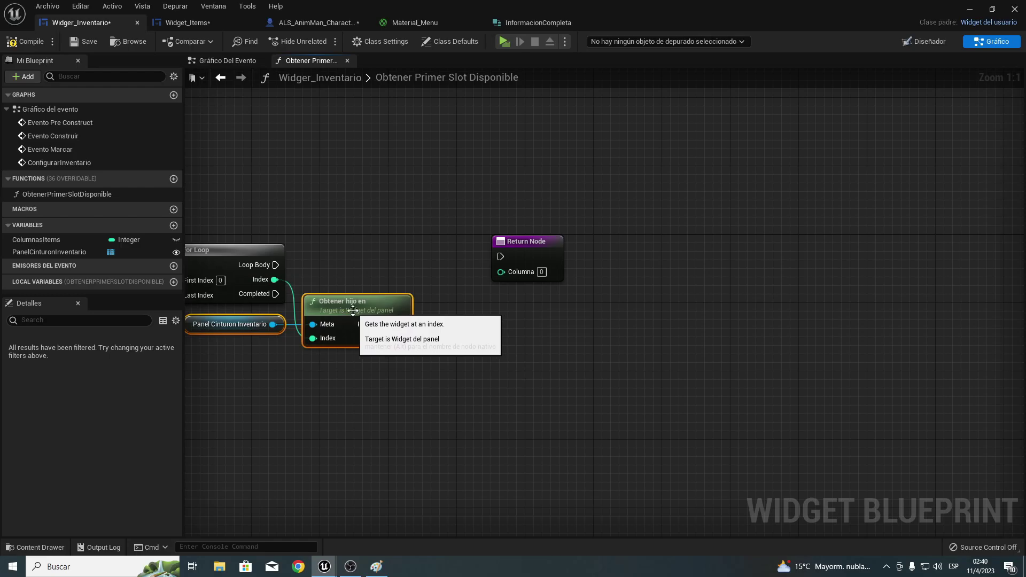
{"action": "right_click_drag", "start_coordinate": [353, 310], "coordinate": [313, 312]}
Convert the fetched child with Slot as Uniform Grid Slot and align the three nodes.
{"action": "left_click_drag", "start_coordinate": [358, 330], "coordinate": [376, 328]}
{"action": "type", "text": "slo"}
{"action": "type", "text": "t"}
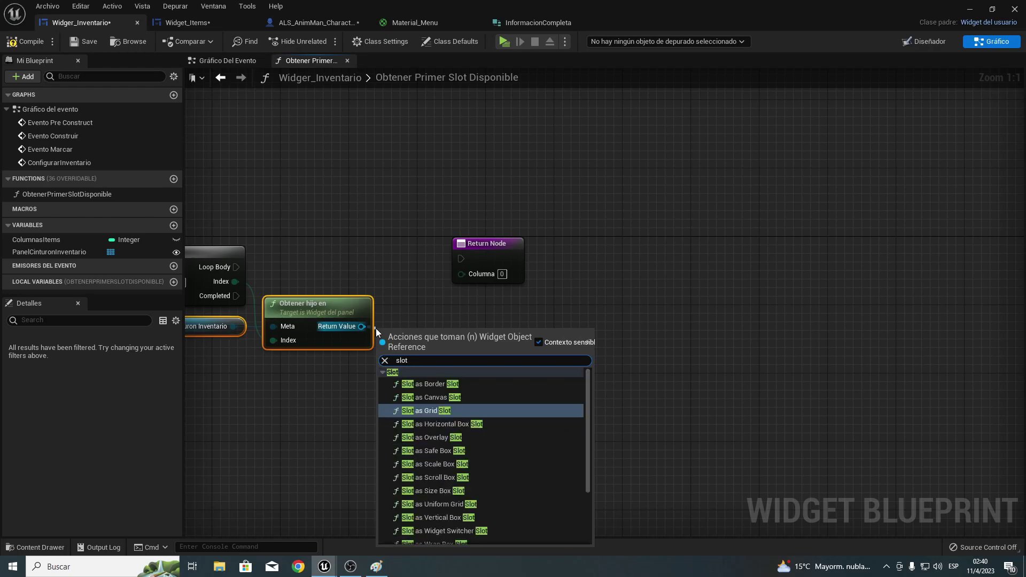
{"action": "type", "text": "as"}
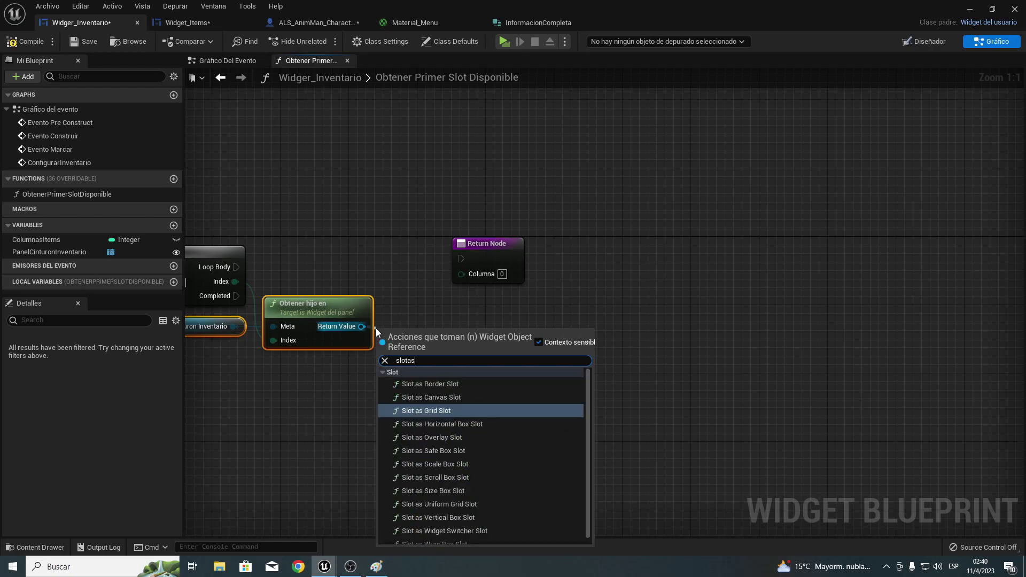
{"action": "type", "text": "uni"}
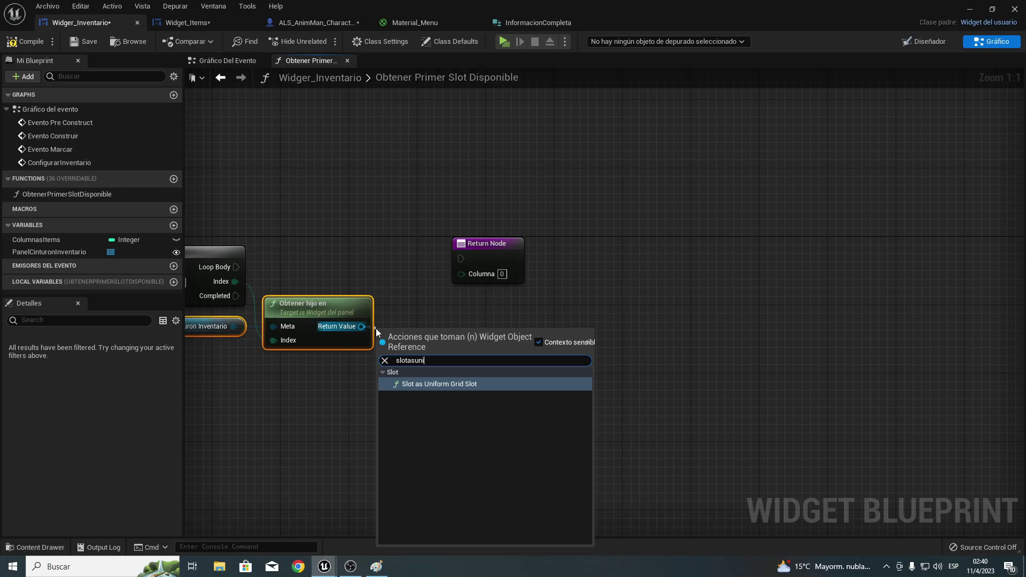
{"action": "key", "text": "Return"}
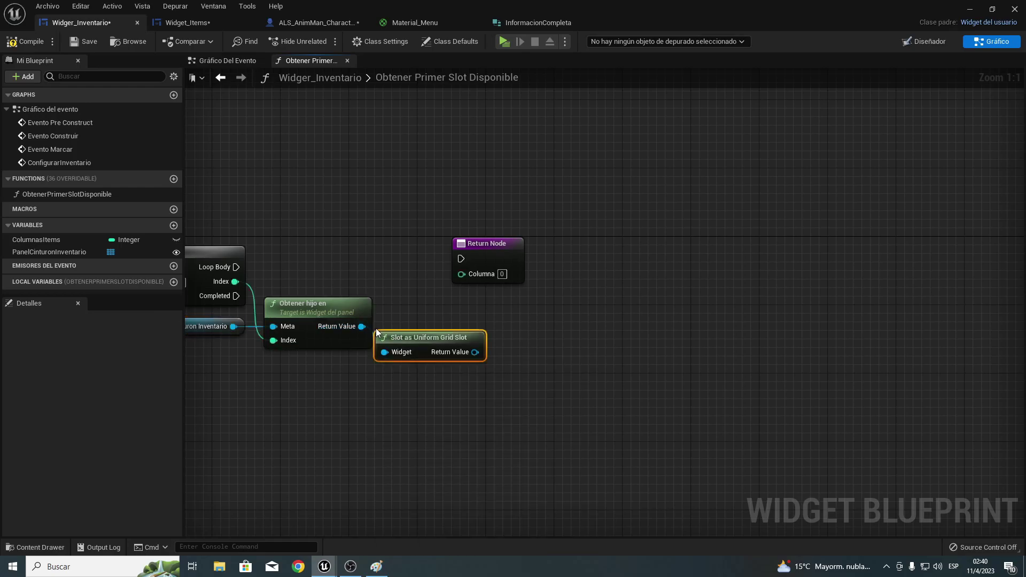
{"action": "left_click_drag", "start_coordinate": [498, 395], "coordinate": [226, 320]}
{"action": "key", "text": "q"}
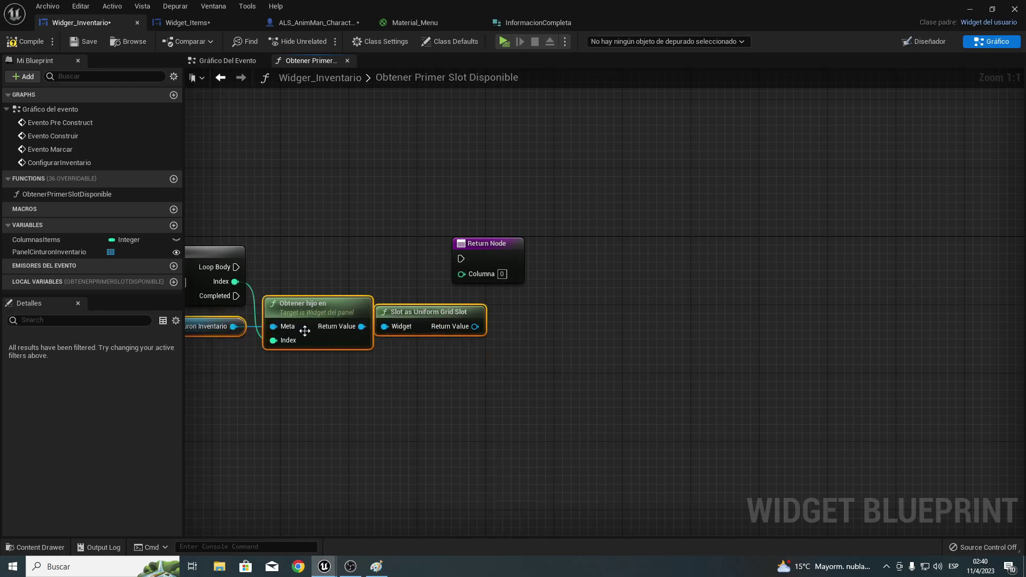
{"action": "left_click", "coordinate": [477, 352]}
Add a Get Column node from the uniform grid slot and align it with the chain.
{"action": "left_click_drag", "start_coordinate": [474, 326], "coordinate": [523, 330]}
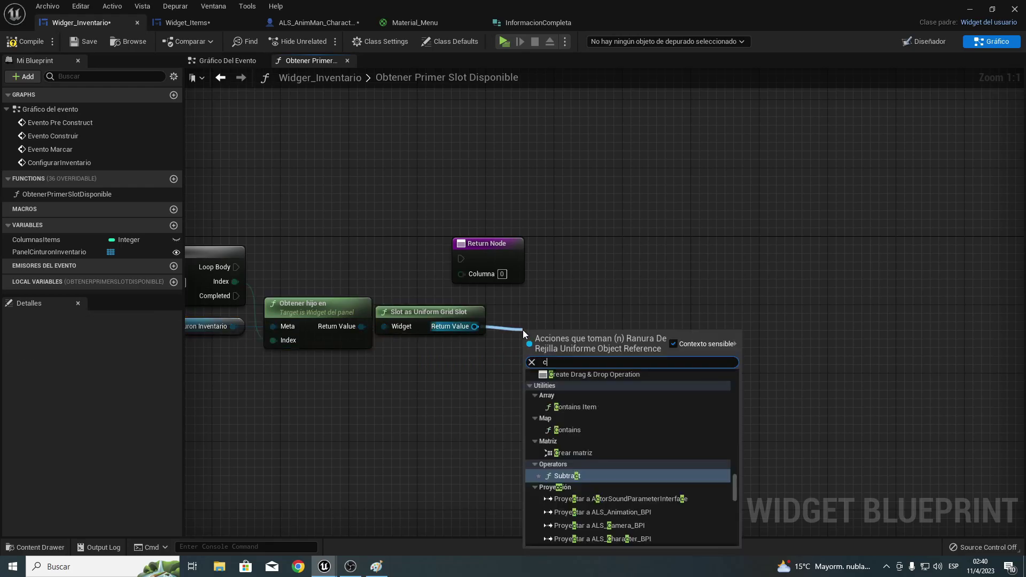
{"action": "type", "text": "col"}
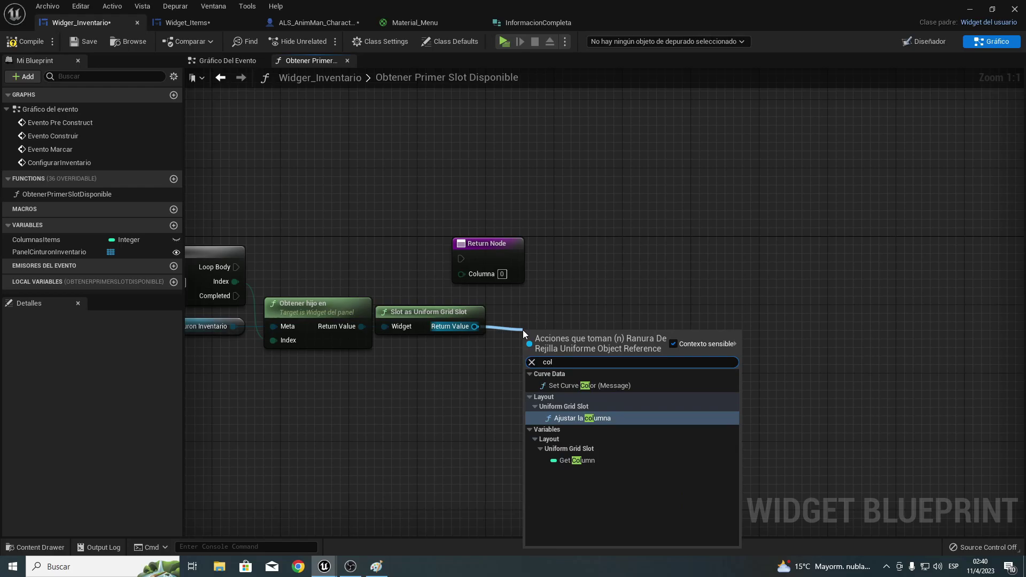
{"action": "key", "text": "Down"}
{"action": "key", "text": "Return"}
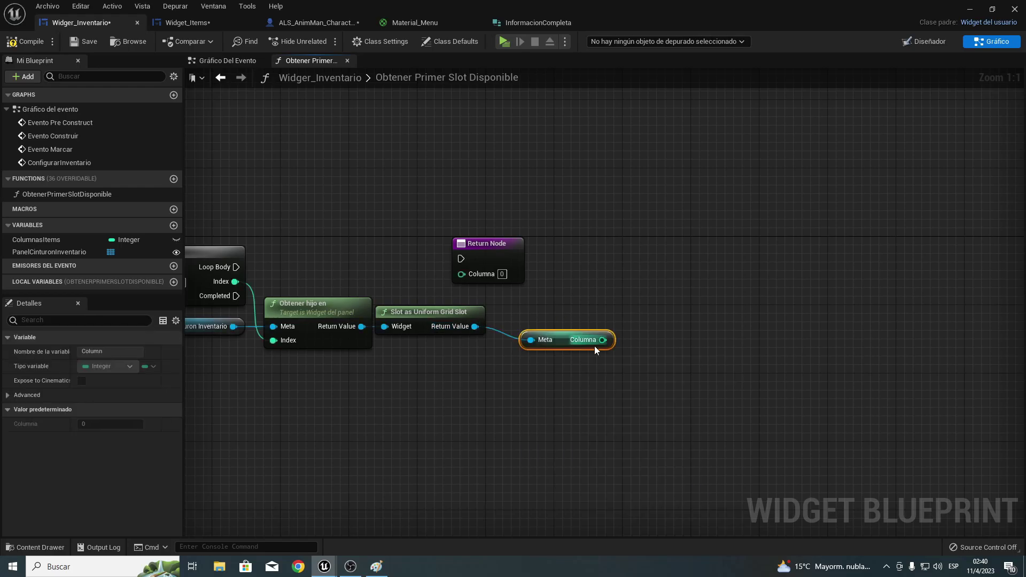
{"action": "left_click_drag", "start_coordinate": [557, 339], "coordinate": [532, 322]}
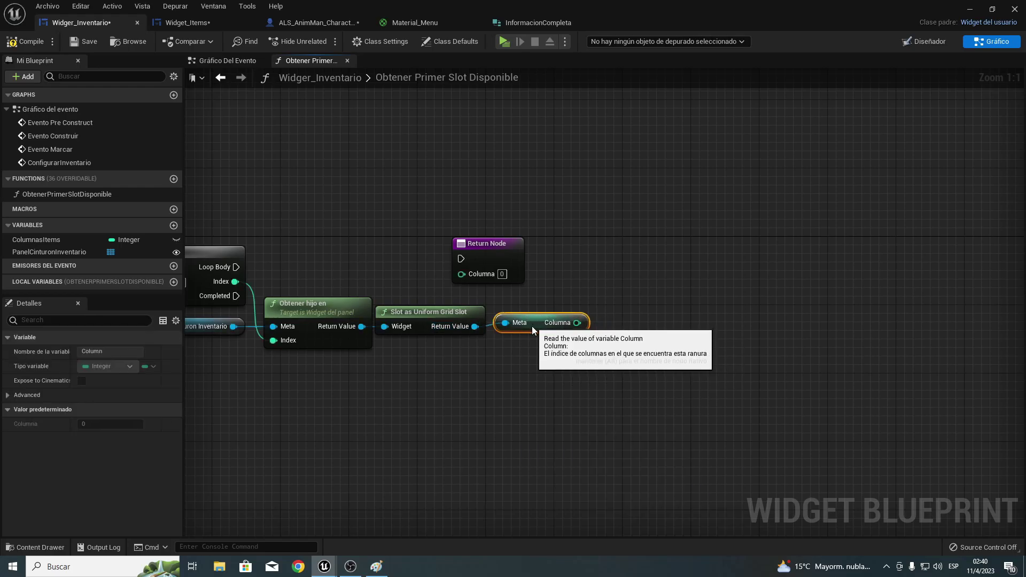
{"action": "left_click_drag", "start_coordinate": [644, 369], "coordinate": [223, 306]}
{"action": "key", "text": "q"}
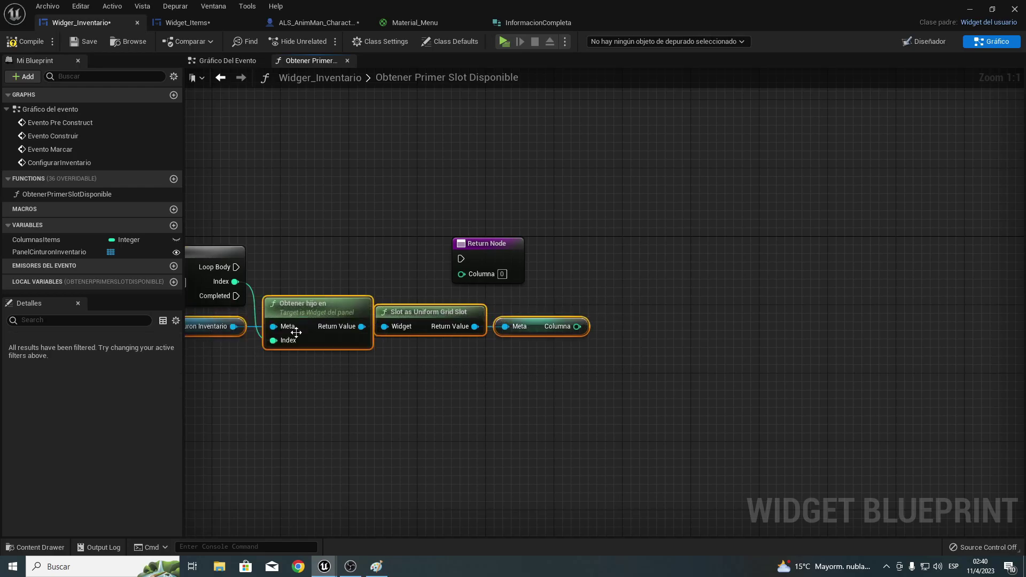
{"action": "left_click", "coordinate": [567, 314]}
Wire the column into the Return Node's Columna pin and remove the Loop Body link.
{"action": "left_click_drag", "start_coordinate": [486, 244], "coordinate": [622, 252]}
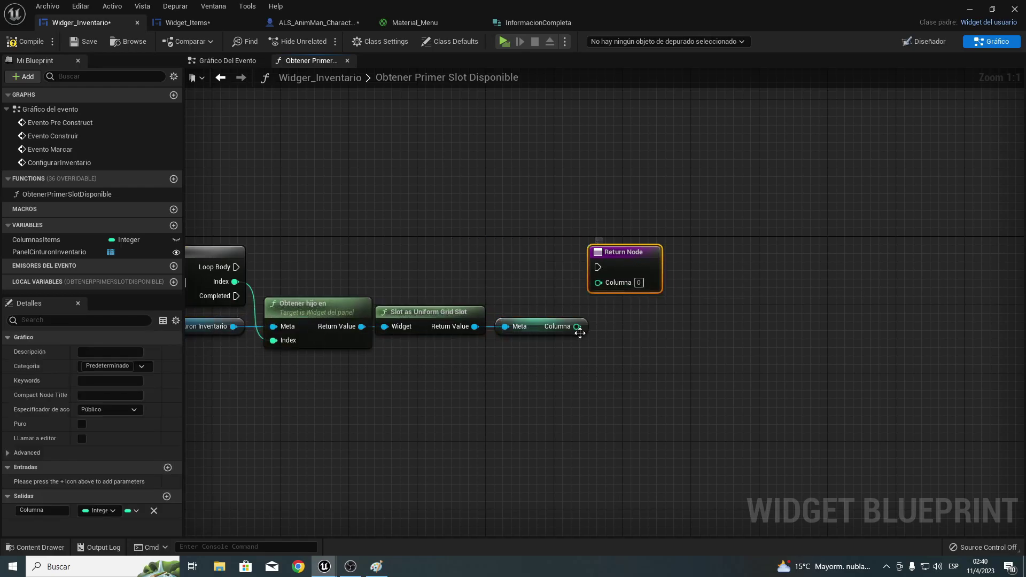
{"action": "left_click_drag", "start_coordinate": [236, 267], "coordinate": [681, 261]}
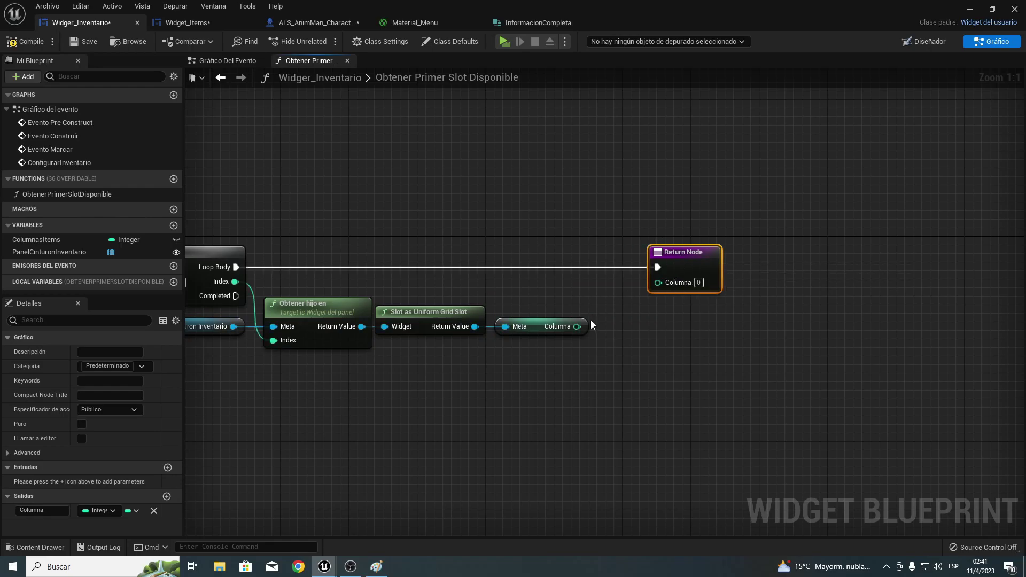
{"action": "mouse_move", "coordinate": [578, 327]}
{"action": "left_mouse_down"}
{"action": "mouse_move", "coordinate": [643, 296]}
{"action": "mouse_move", "coordinate": [664, 268]}
{"action": "left_mouse_up"}
{"action": "left_click", "coordinate": [575, 258]}
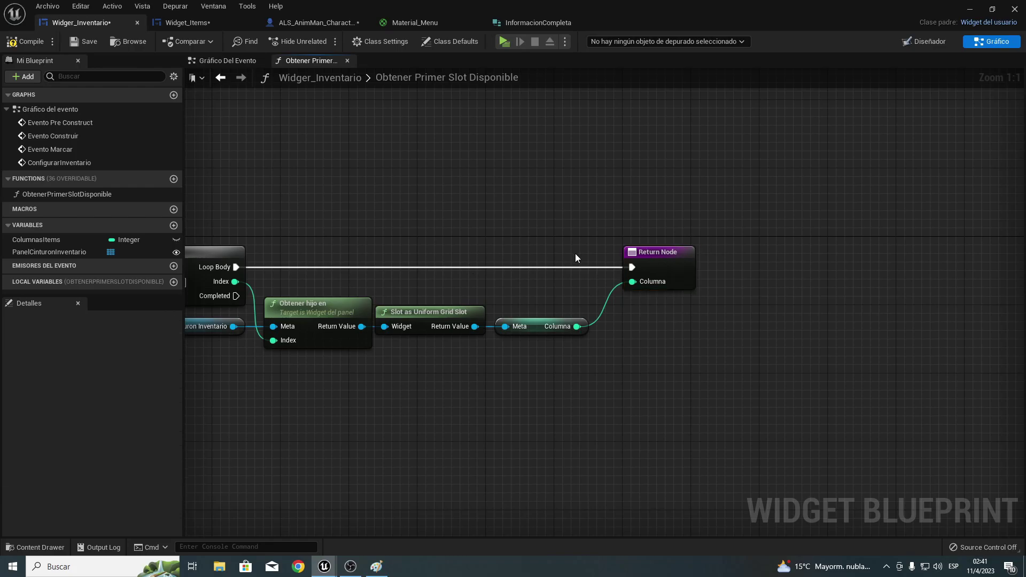
{"action": "left_click", "coordinate": [632, 267], "text": "alt"}
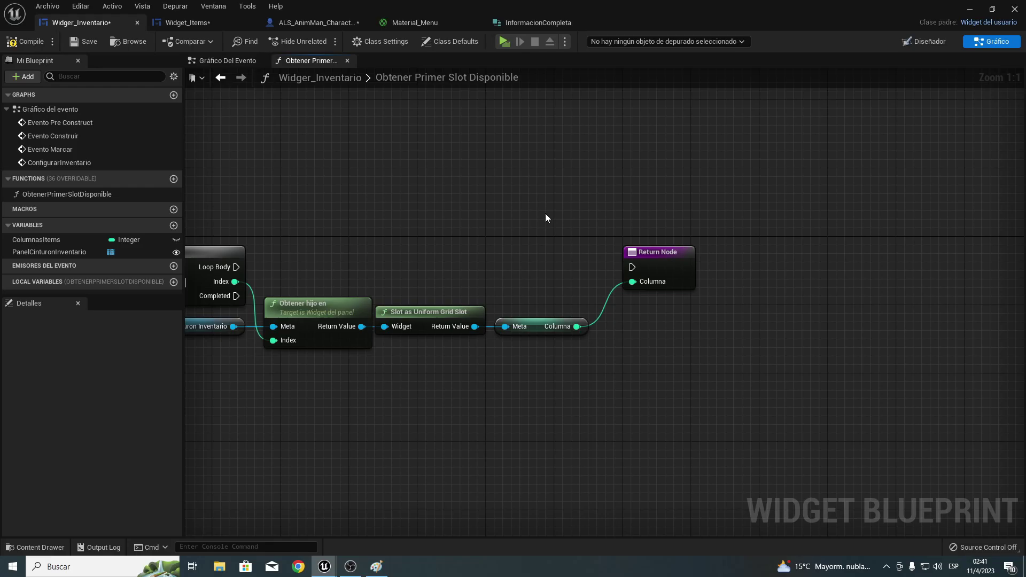
{"action": "right_click_drag", "start_coordinate": [373, 257], "coordinate": [474, 232]}
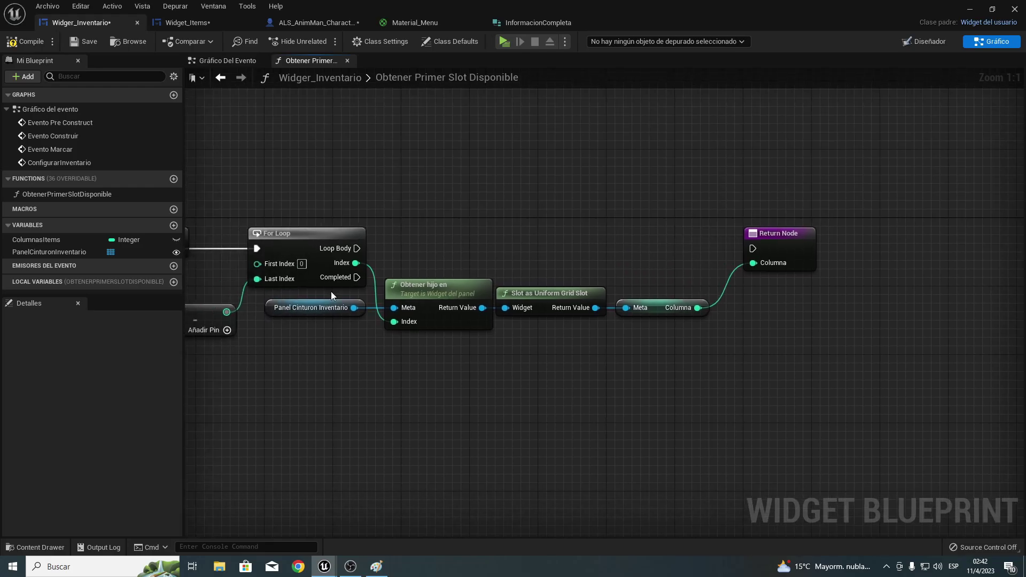
{"action": "left_click_drag", "start_coordinate": [354, 308], "coordinate": [450, 254]}
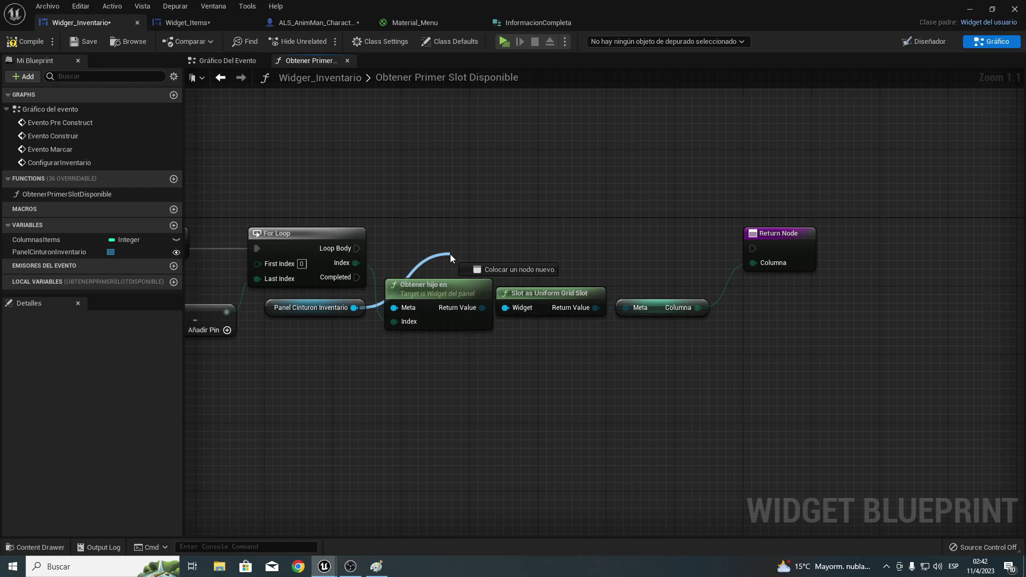
{"action": "left_click_drag", "start_coordinate": [450, 254], "coordinate": [450, 252]}
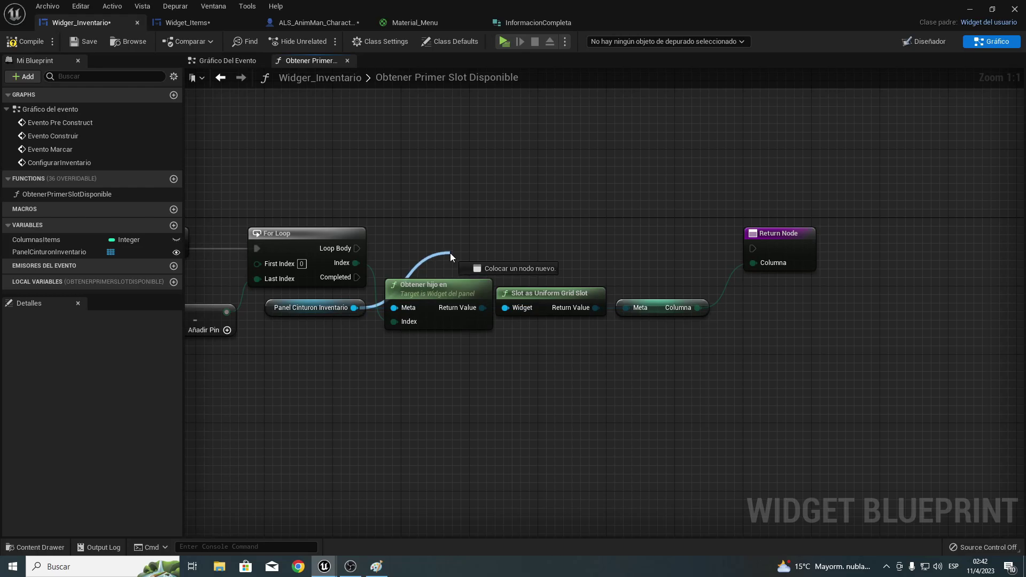
{"action": "left_click_drag", "start_coordinate": [450, 252], "coordinate": [450, 252]}
{"action": "left_click", "coordinate": [451, 198]}
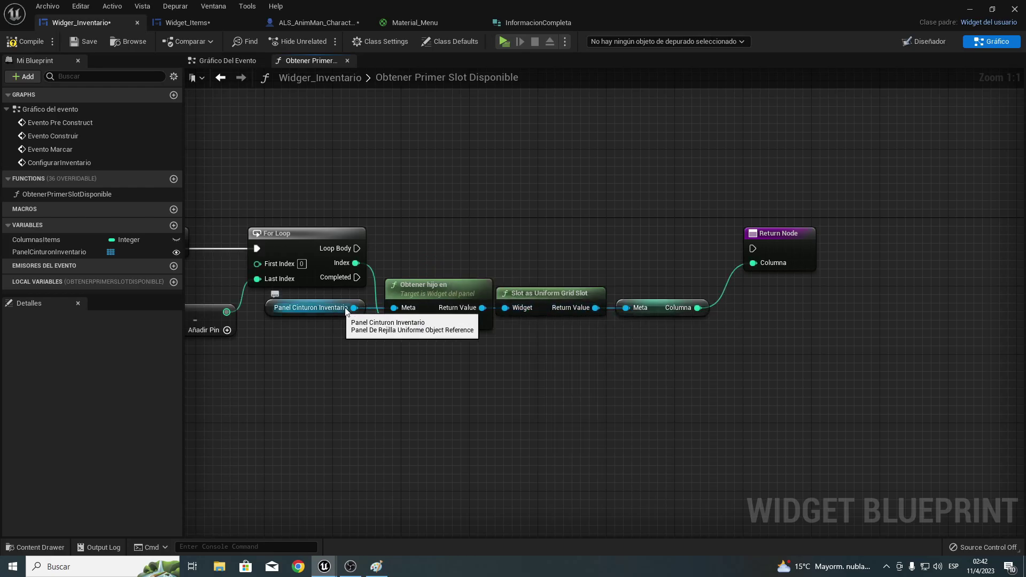
{"action": "left_click_drag", "start_coordinate": [354, 308], "coordinate": [482, 232]}
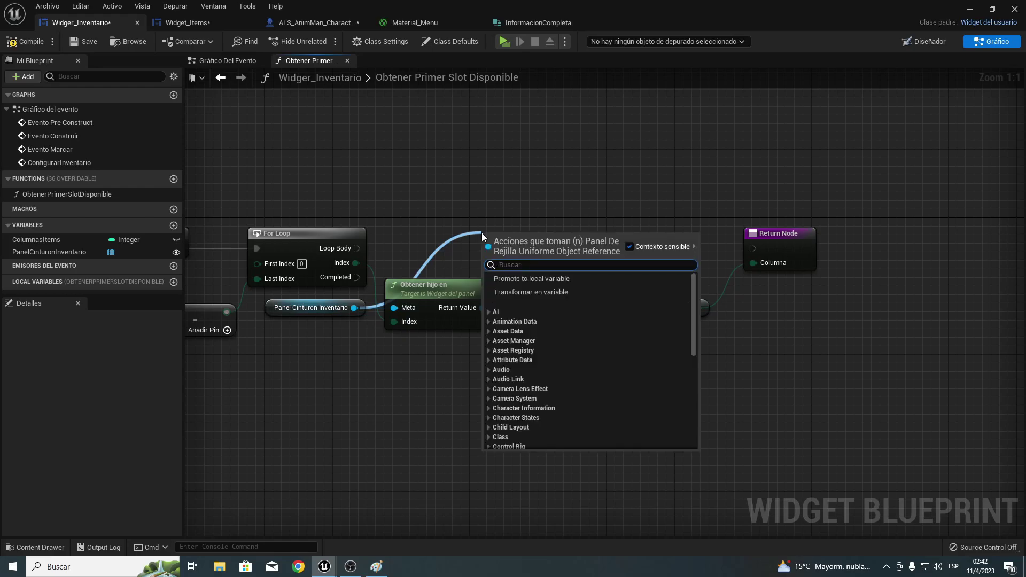
{"action": "type", "text": "widget"}
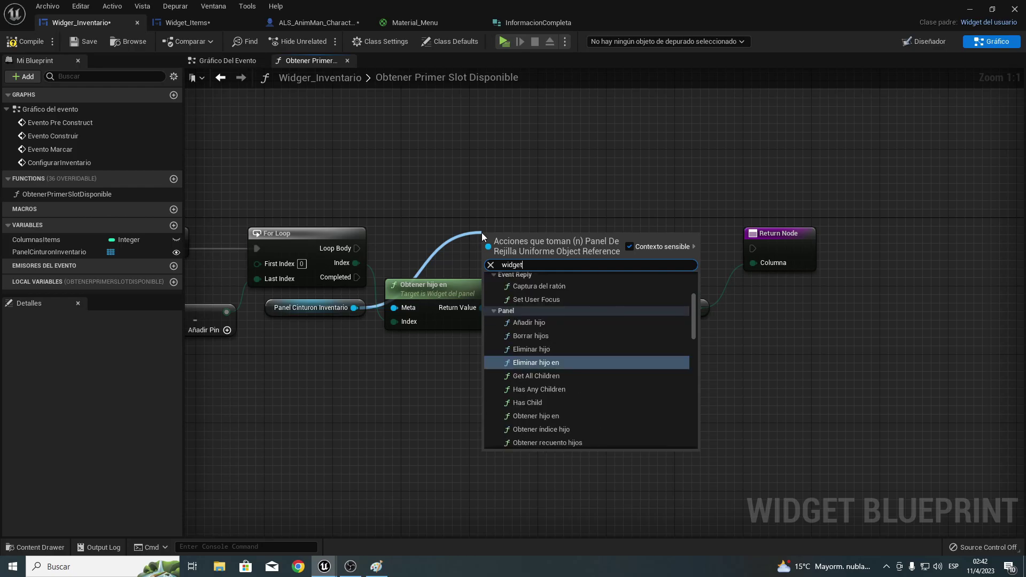
{"action": "type", "text": "ite"}
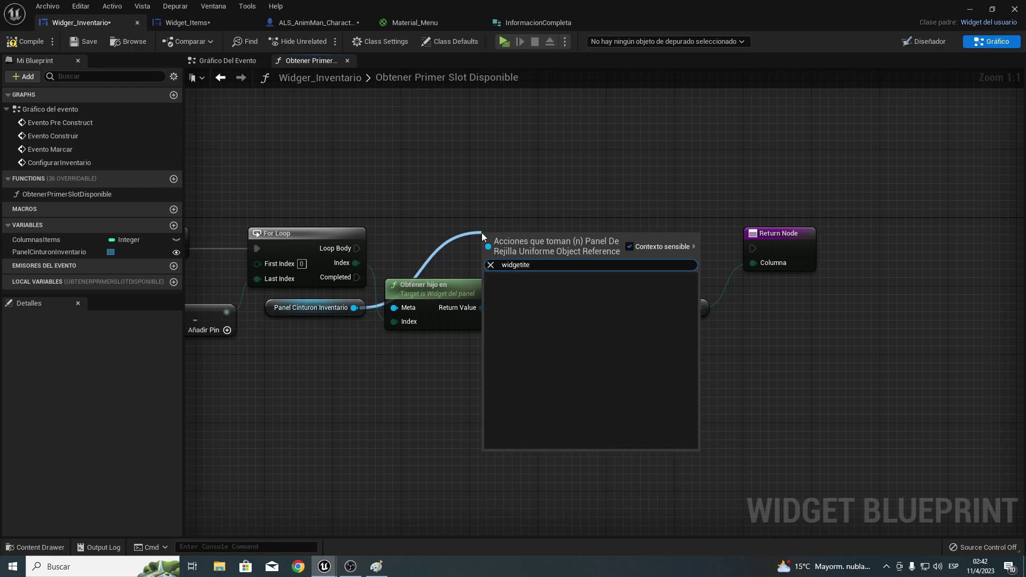
{"action": "left_click_drag", "start_coordinate": [482, 307], "coordinate": [625, 307]}
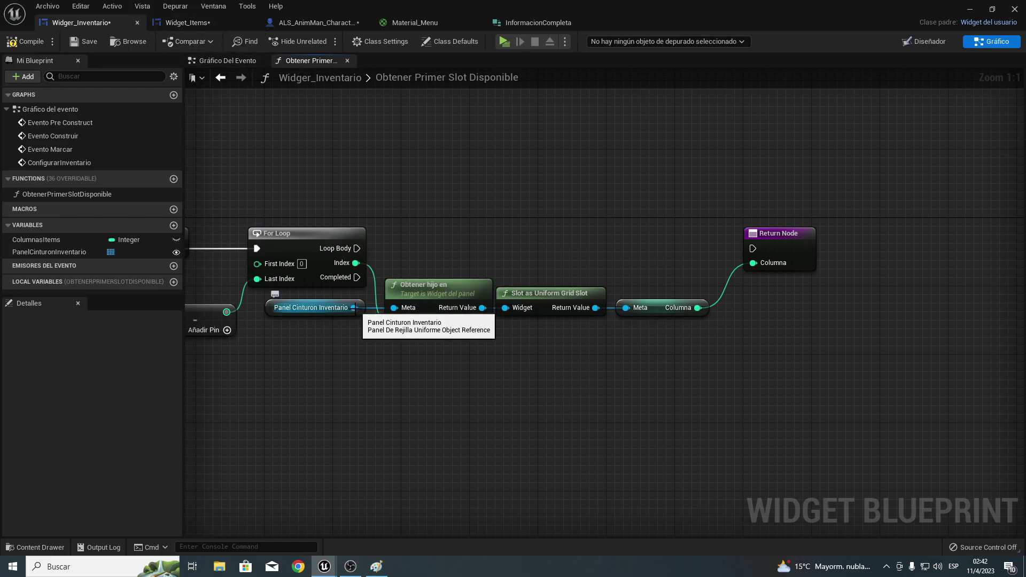
{"action": "left_click_drag", "start_coordinate": [354, 307], "coordinate": [399, 403]}
{"action": "type", "text": "widget"}
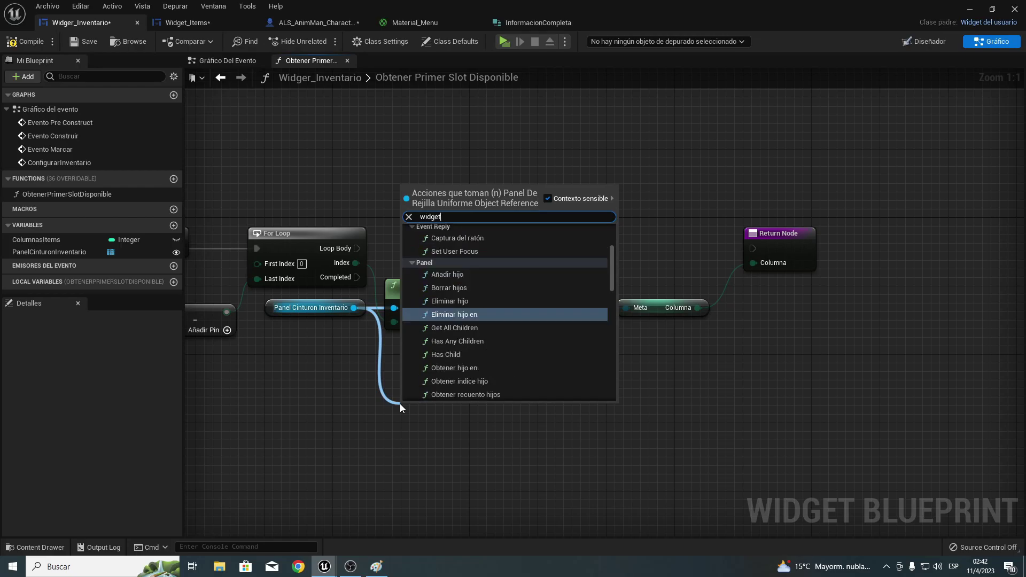
{"action": "type", "text": "I"}
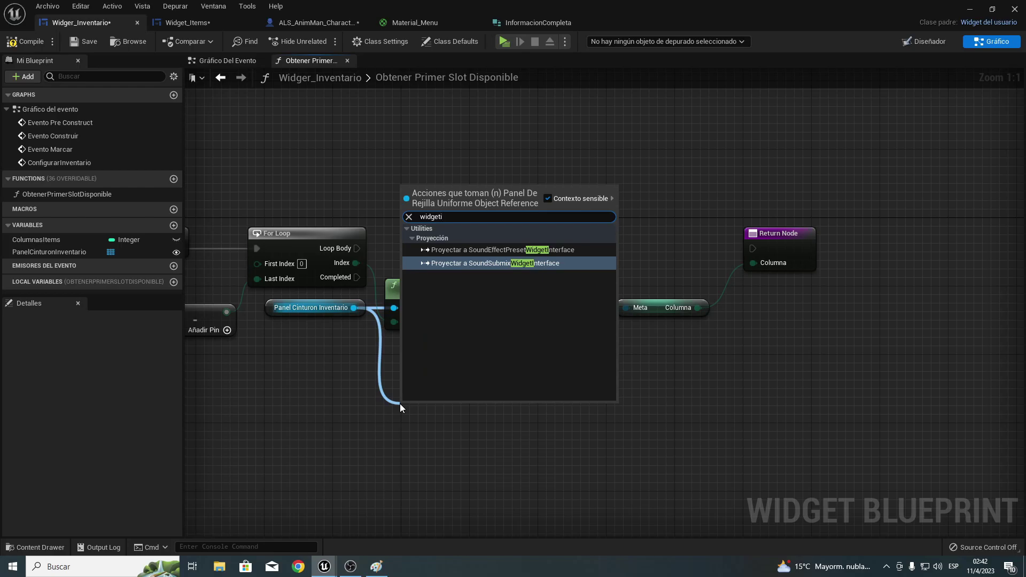
{"action": "left_click", "coordinate": [381, 171]}
{"action": "right_click", "coordinate": [421, 212]}
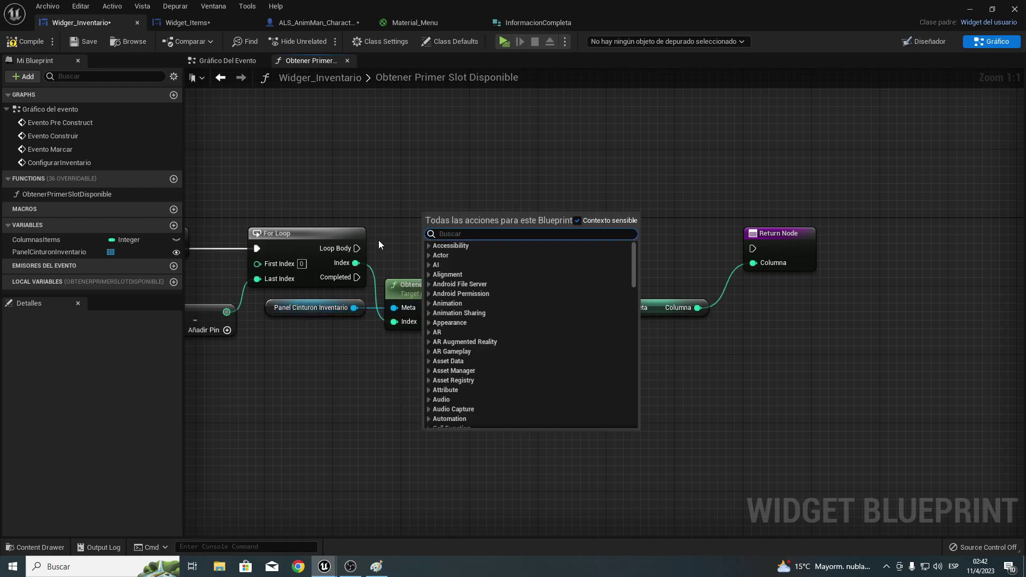
{"action": "left_click_drag", "start_coordinate": [357, 248], "coordinate": [420, 186]}
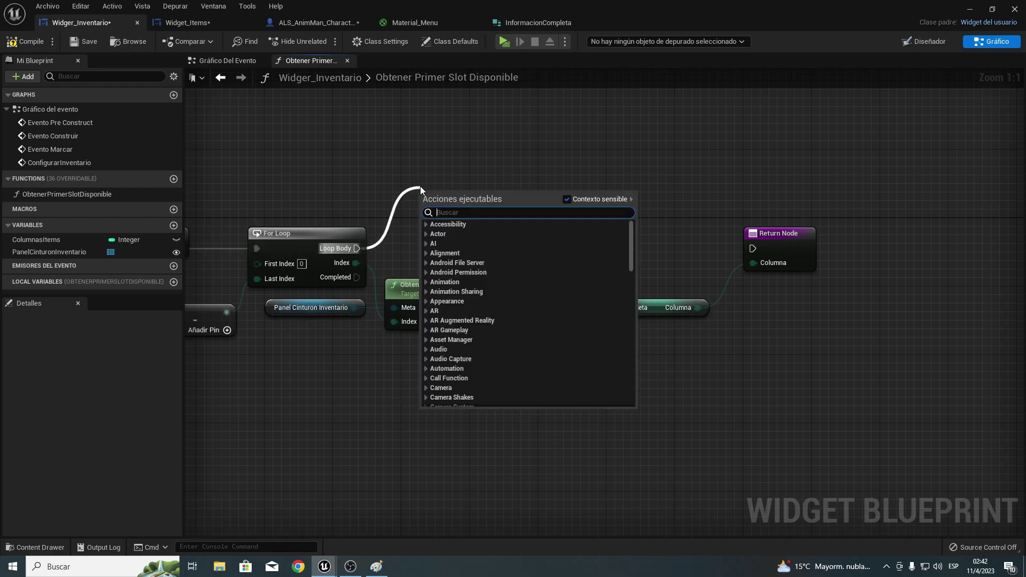
{"action": "type", "text": "proyectarw"}
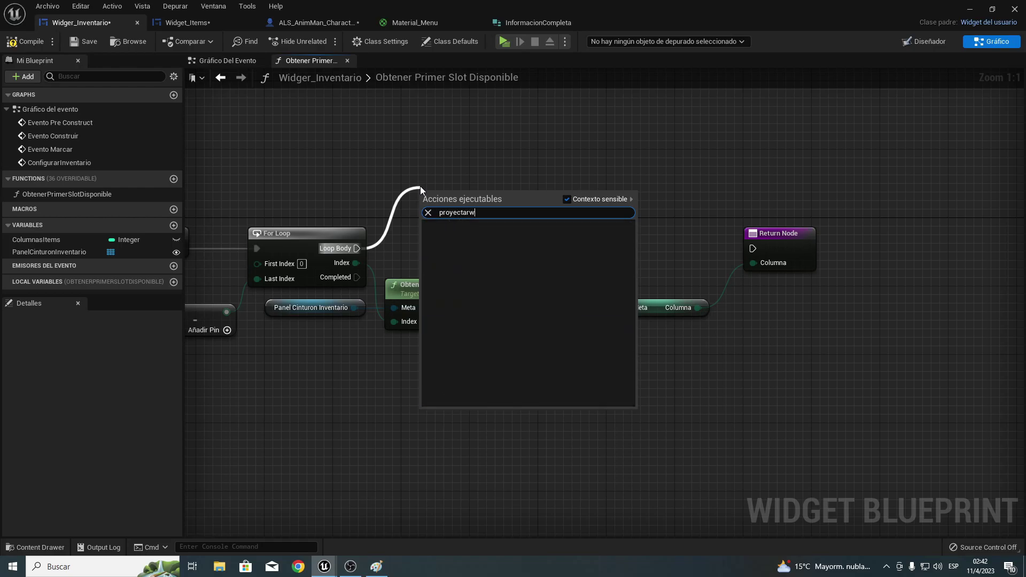
{"action": "key", "text": "BackSpace"}
{"action": "type", "text": "wi"}
{"action": "type", "text": "dget"}
{"action": "key", "text": "Escape"}
{"action": "mouse_move", "coordinate": [429, 147]}
{"action": "right_mouse_down"}
{"action": "mouse_move", "coordinate": [645, 168]}
{"action": "mouse_move", "coordinate": [518, 230]}
{"action": "right_mouse_up"}
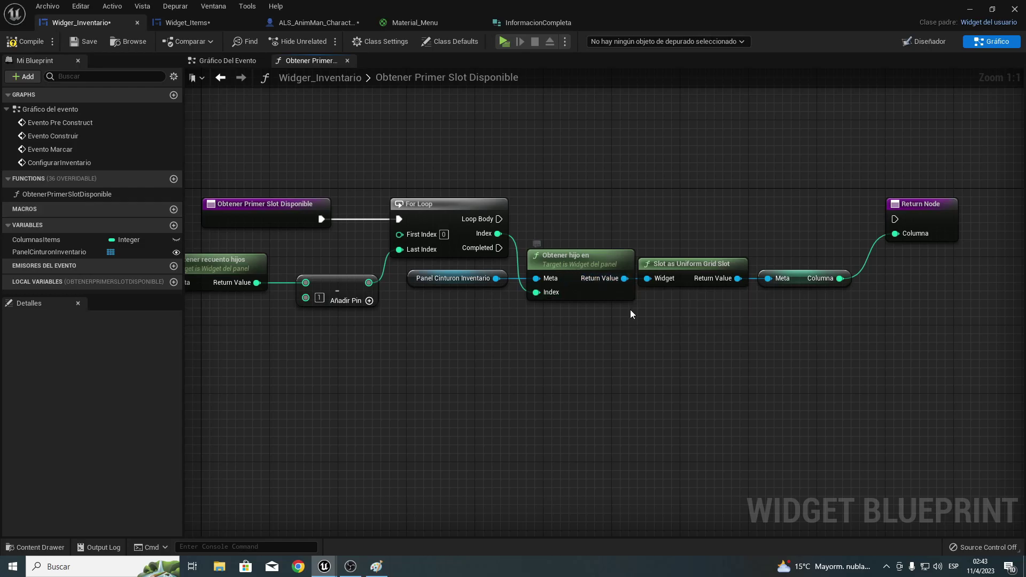
Cast Obtener hijo en's Return Value to Widget_Items, executed from the For Loop's Loop Body.
{"action": "right_click_drag", "start_coordinate": [630, 310], "coordinate": [475, 331]}
{"action": "left_click_drag", "start_coordinate": [469, 300], "coordinate": [504, 216]}
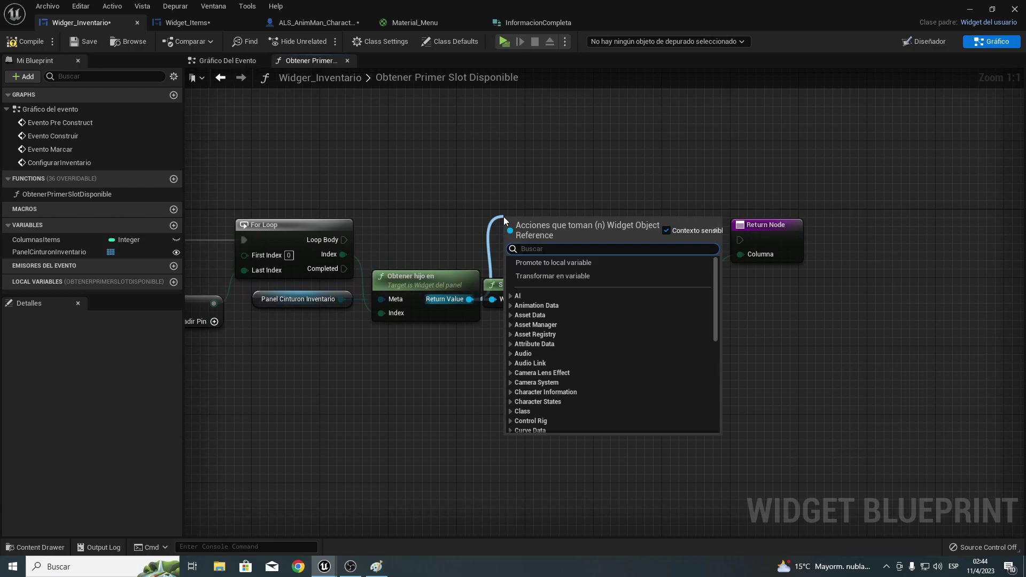
{"action": "type", "text": "wid"}
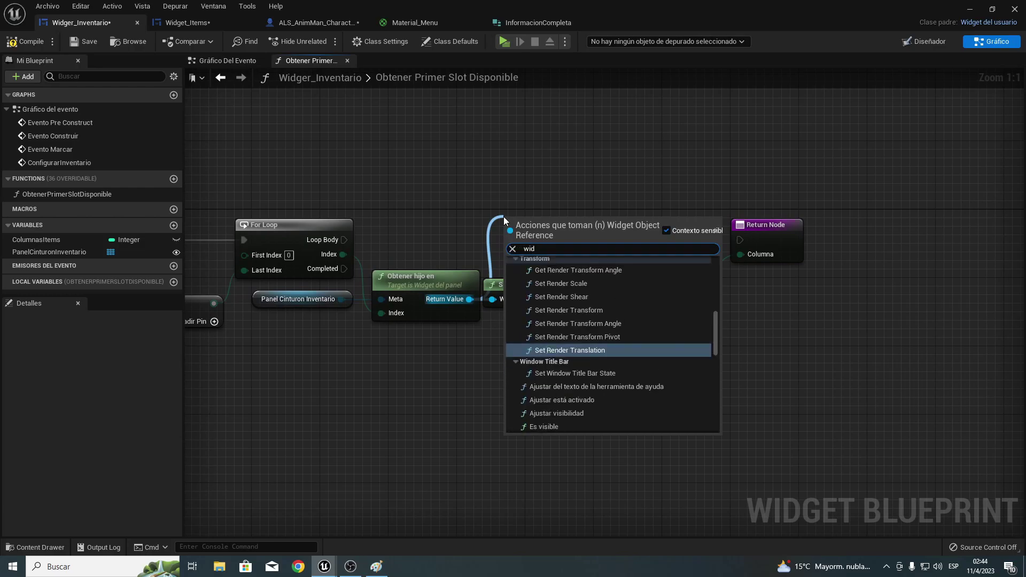
{"action": "type", "text": "get"}
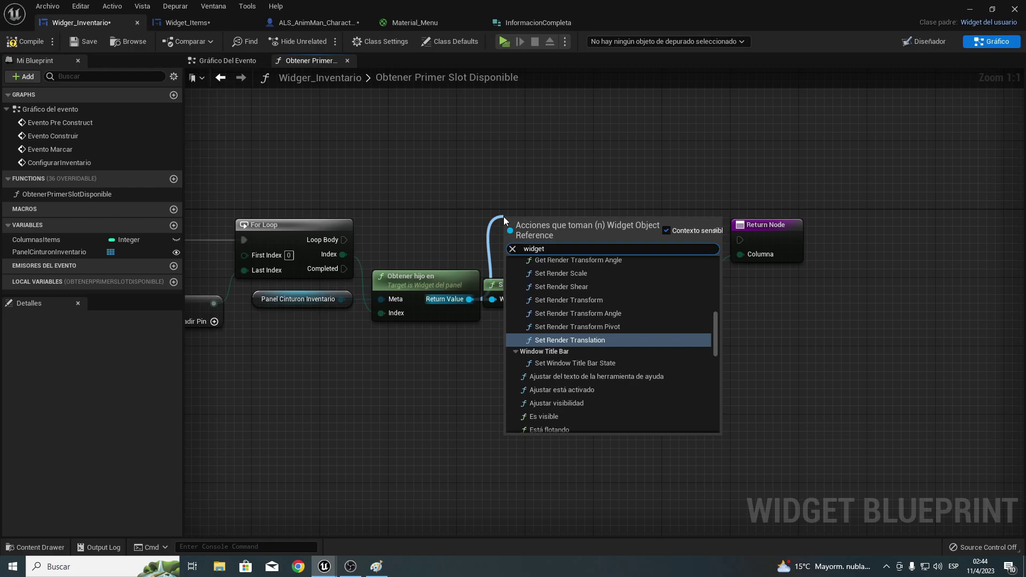
{"action": "type", "text": "_I"}
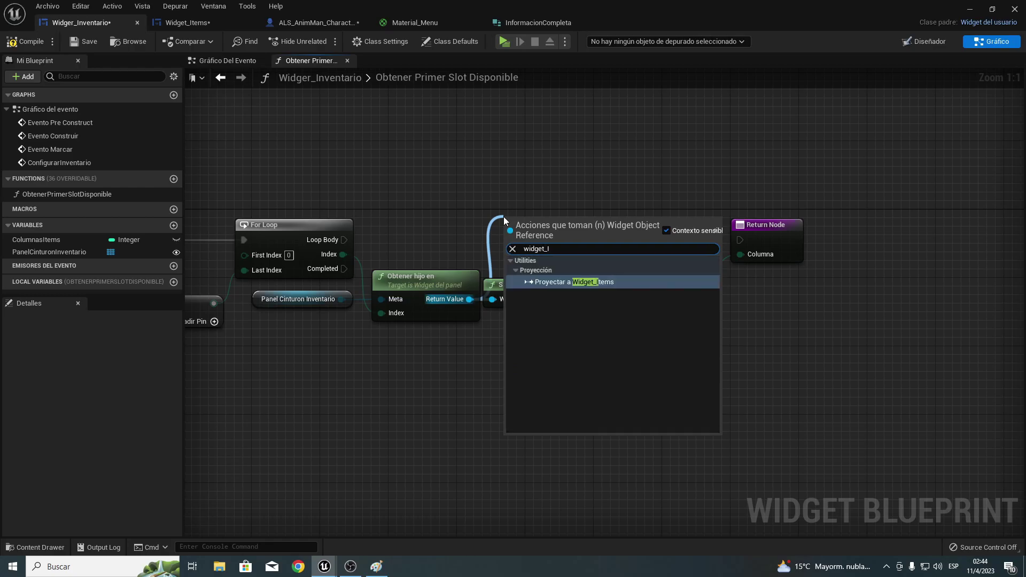
{"action": "key", "text": "Return"}
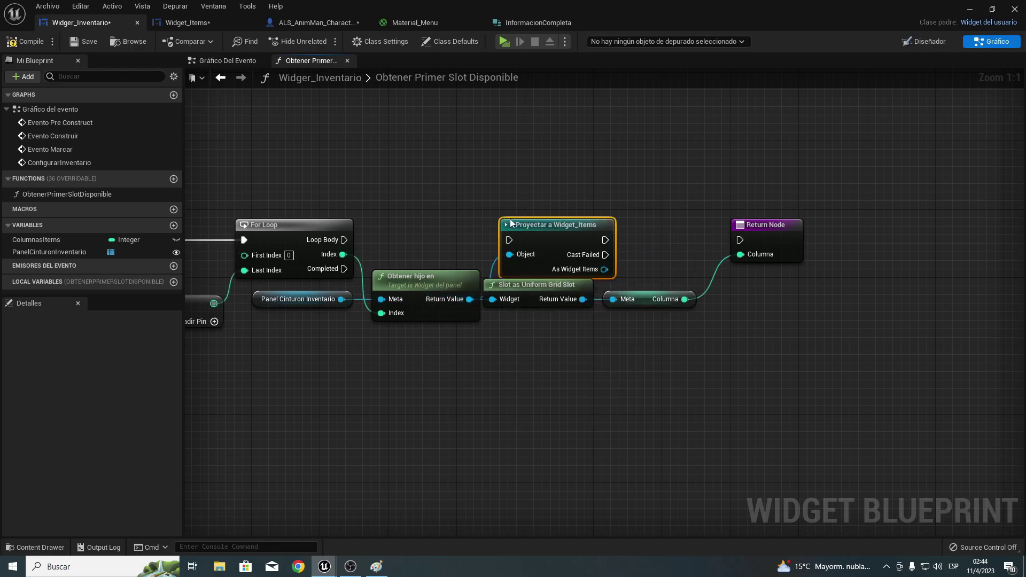
{"action": "left_click_drag", "start_coordinate": [535, 220], "coordinate": [504, 208]}
{"action": "mouse_move", "coordinate": [344, 240]}
{"action": "left_mouse_down"}
{"action": "mouse_move", "coordinate": [466, 223]}
{"action": "mouse_move", "coordinate": [541, 230]}
{"action": "left_mouse_up"}
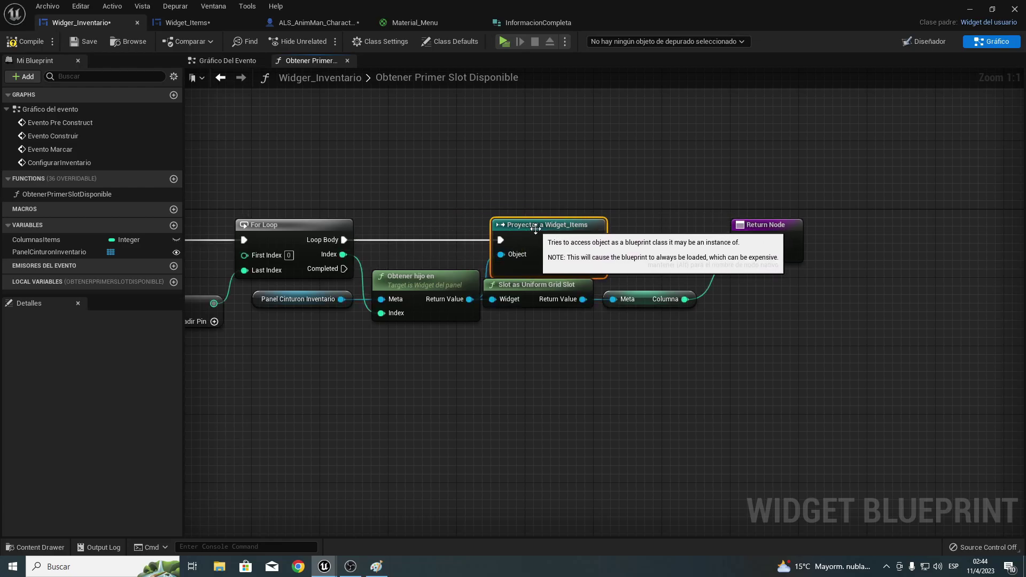
{"action": "mouse_move", "coordinate": [289, 353]}
{"action": "left_mouse_down"}
{"action": "mouse_move", "coordinate": [633, 293]}
{"action": "mouse_move", "coordinate": [649, 305]}
{"action": "left_mouse_up"}
{"action": "right_click_drag", "start_coordinate": [649, 306], "coordinate": [358, 324]}
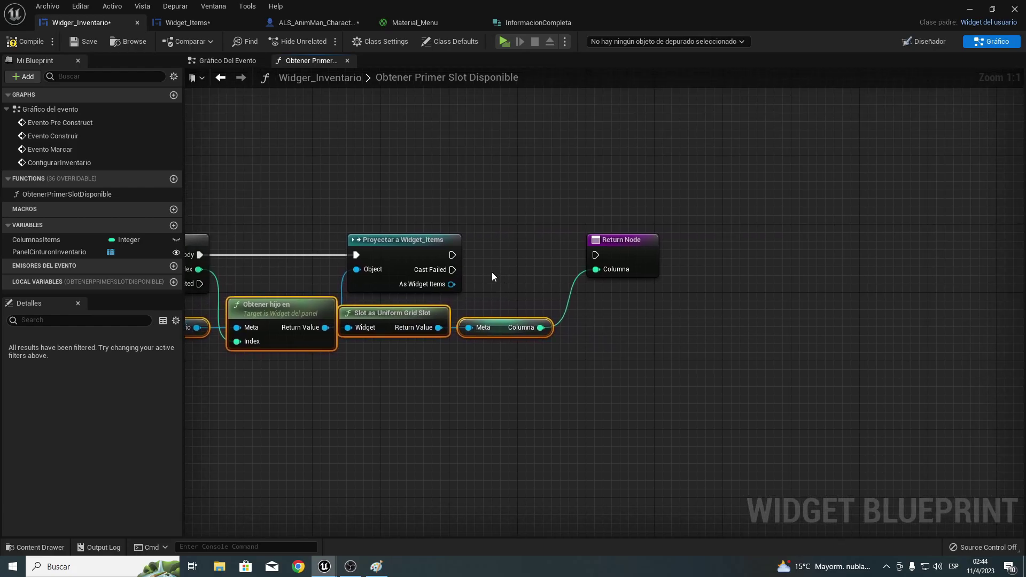
{"action": "left_click_drag", "start_coordinate": [474, 248], "coordinate": [627, 257]}
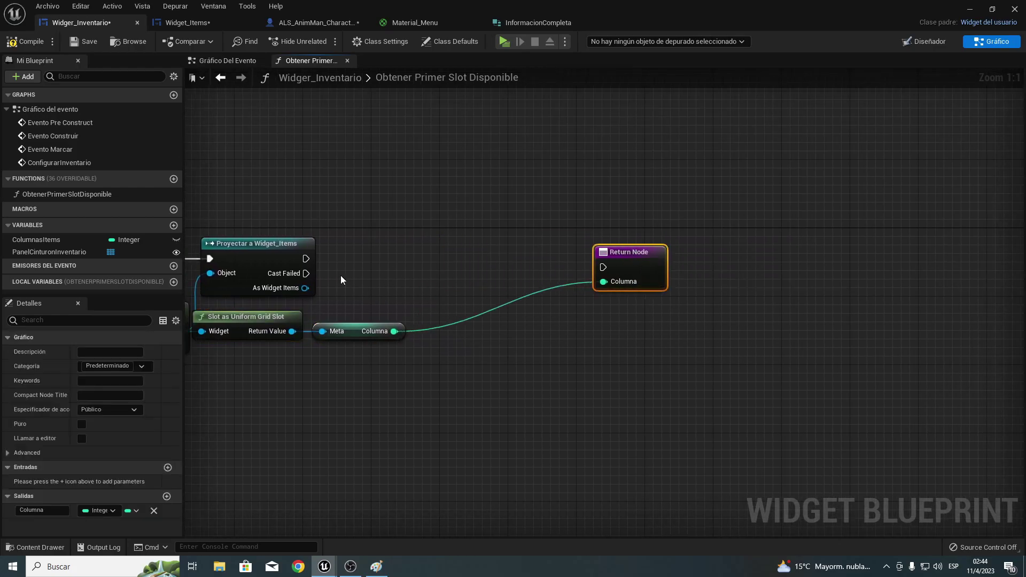
Read the item's Ocupado value into a Bifurcar branch that runs after the cast.
{"action": "left_click_drag", "start_coordinate": [305, 288], "coordinate": [337, 286]}
{"action": "type", "text": "ocu"}
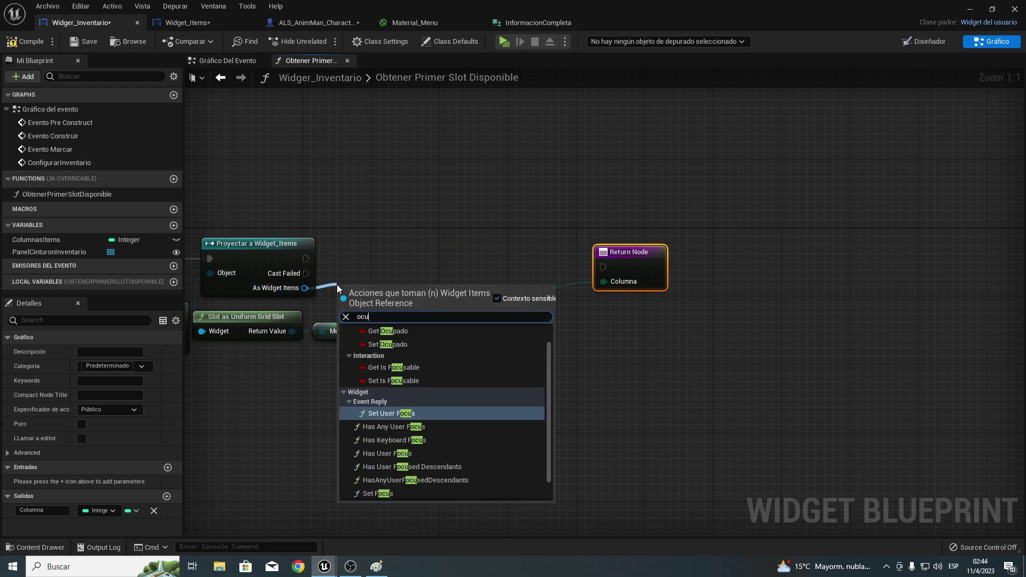
{"action": "type", "text": "pado"}
{"action": "key", "text": "Return"}
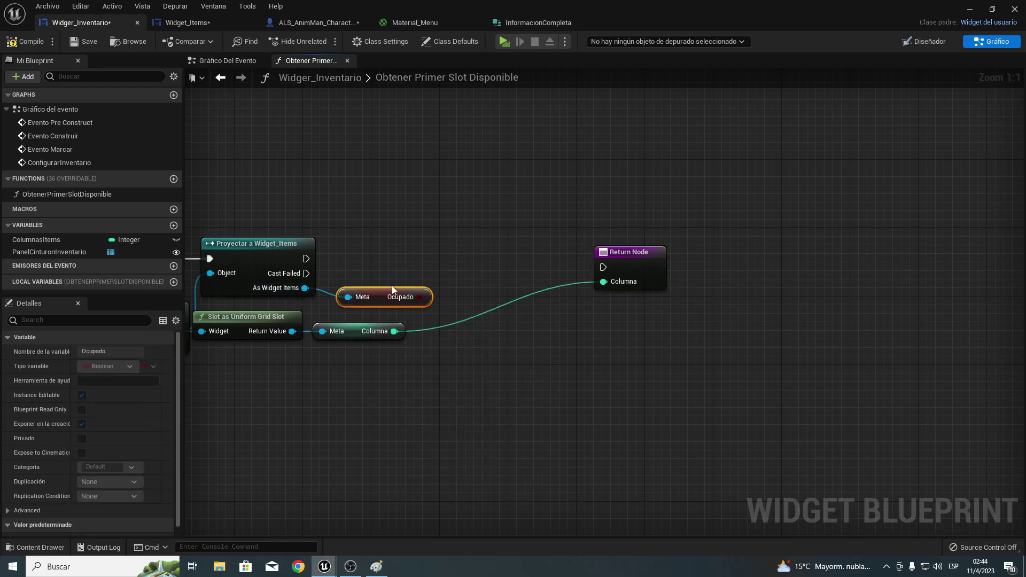
{"action": "left_click_drag", "start_coordinate": [421, 296], "coordinate": [442, 284]}
{"action": "type", "text": "bifu"}
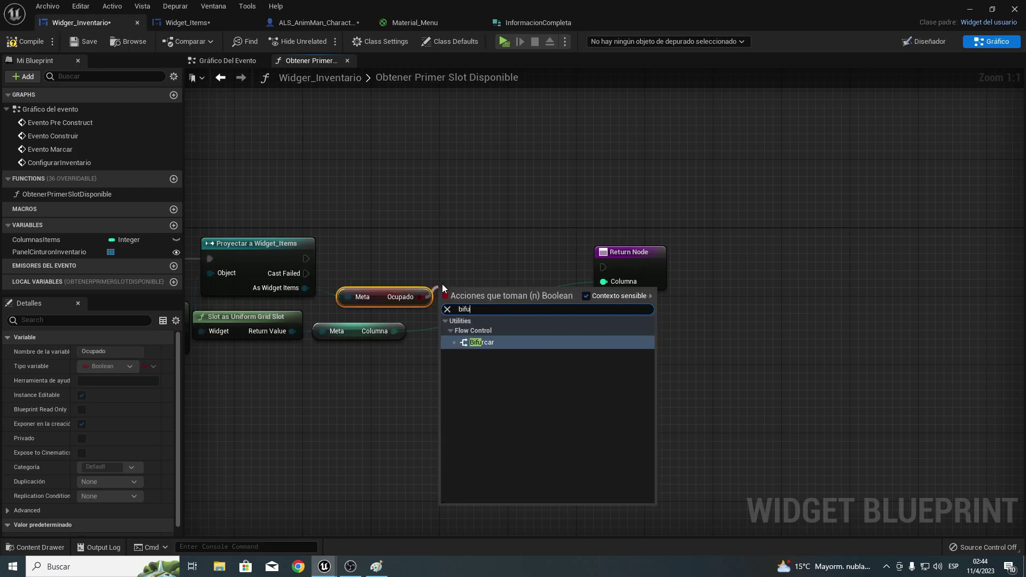
{"action": "key", "text": "Return"}
{"action": "left_click_drag", "start_coordinate": [467, 295], "coordinate": [466, 246]}
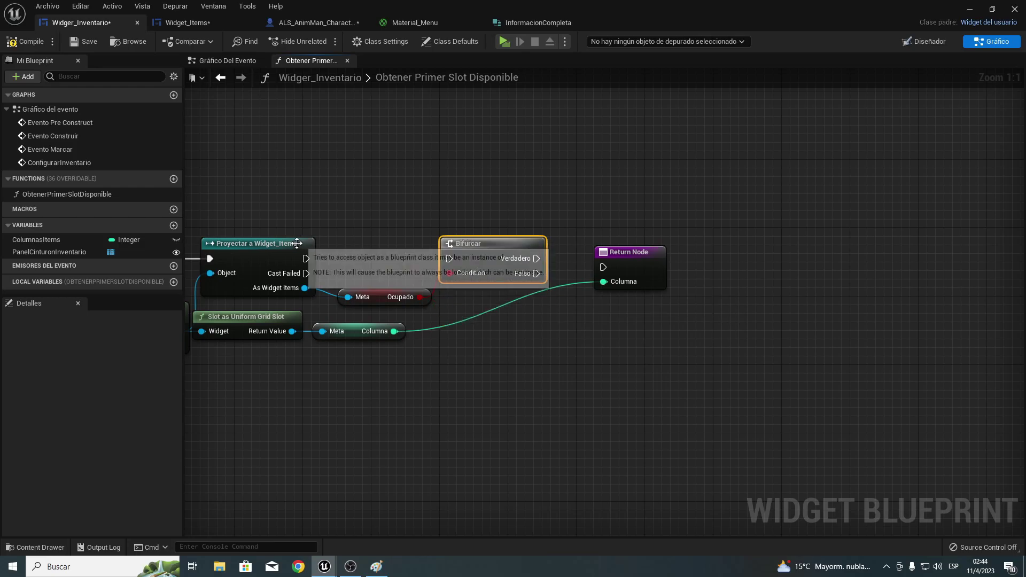
{"action": "left_click_drag", "start_coordinate": [306, 259], "coordinate": [450, 259]}
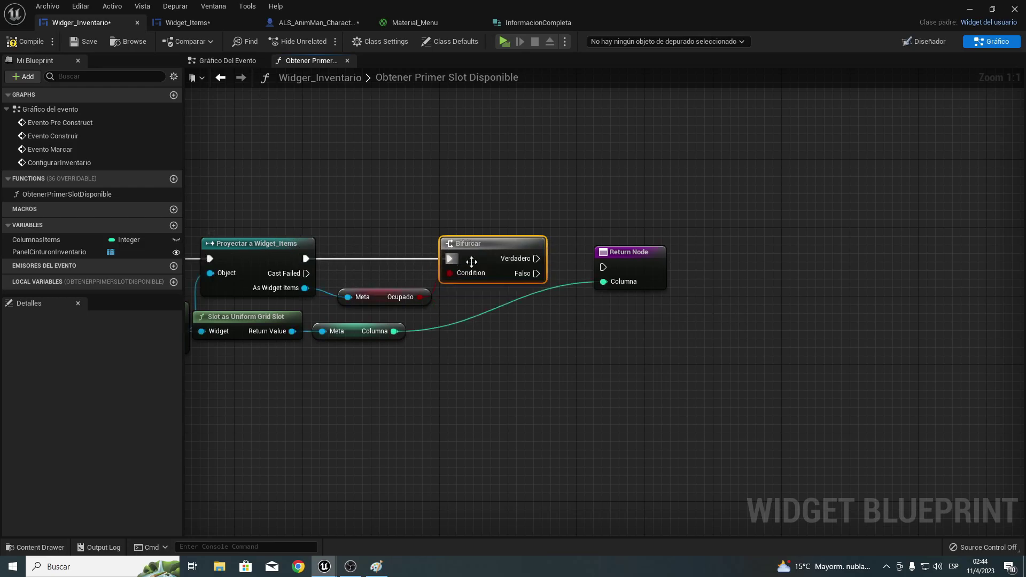
Run the Return Node from the Falso path and also return the As Widget Items reference.
{"action": "left_click_drag", "start_coordinate": [536, 273], "coordinate": [607, 268]}
{"action": "right_click_drag", "start_coordinate": [528, 328], "coordinate": [575, 289]}
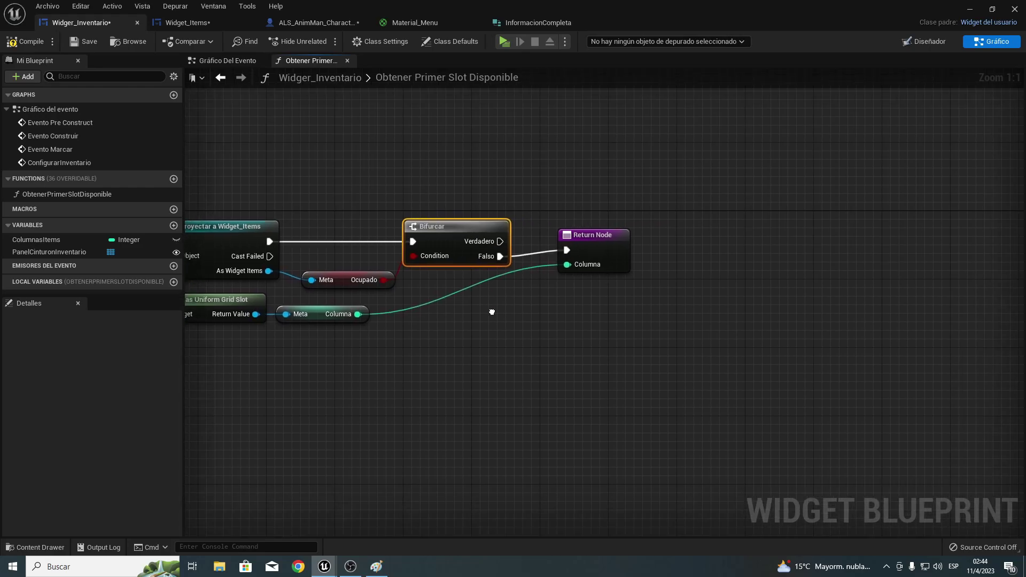
{"action": "left_click_drag", "start_coordinate": [349, 249], "coordinate": [699, 229]}
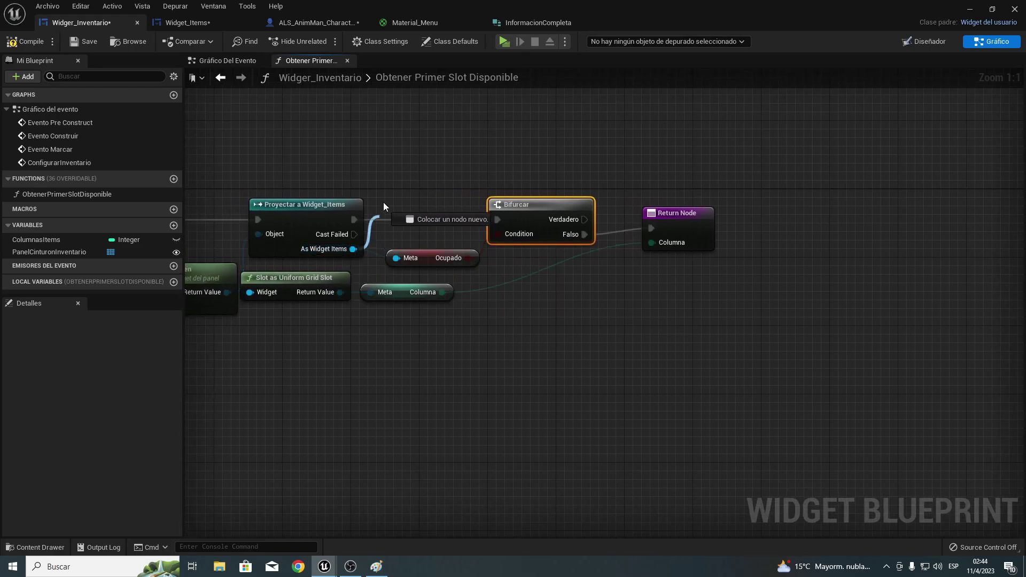
Add a reroute point to route the Columna wire lower right.
{"action": "left_click", "coordinate": [521, 276]}
{"action": "double_click", "coordinate": [523, 278]}
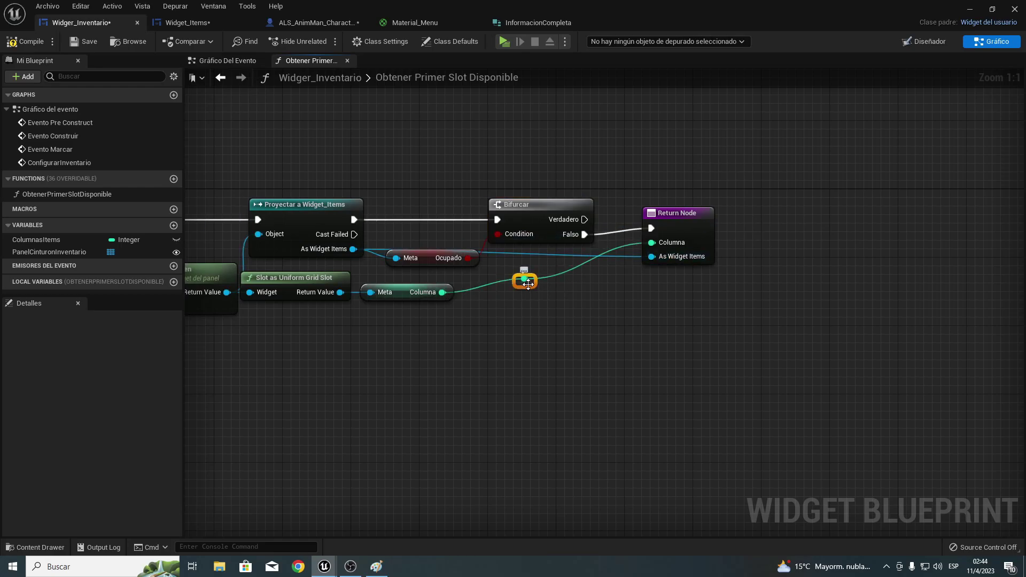
{"action": "left_click_drag", "start_coordinate": [528, 284], "coordinate": [607, 300]}
{"action": "right_click_drag", "start_coordinate": [607, 297], "coordinate": [660, 317]}
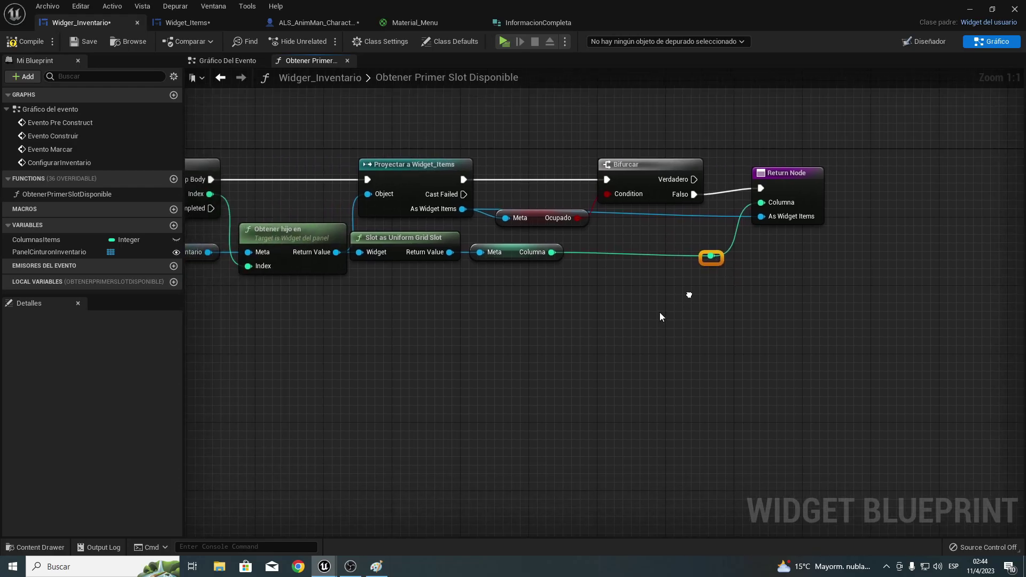
{"action": "right_click_drag", "start_coordinate": [263, 317], "coordinate": [333, 318]}
{"action": "left_click_drag", "start_coordinate": [269, 301], "coordinate": [781, 244]}
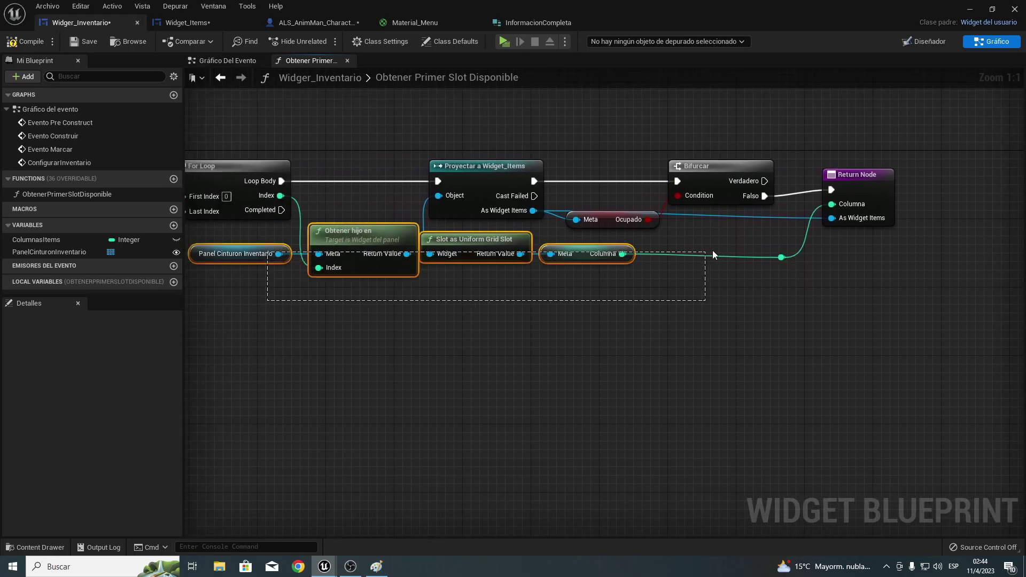
{"action": "left_click", "coordinate": [656, 233]}
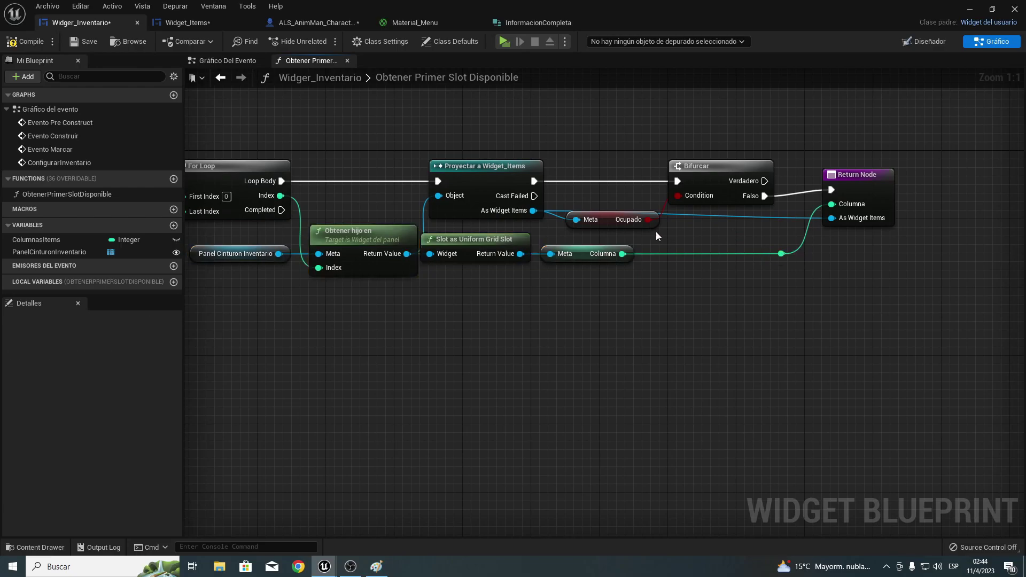
Lift the Widget Items wire over Bifurcar with two reroute points and align the Return Node.
{"action": "double_click", "coordinate": [780, 217]}
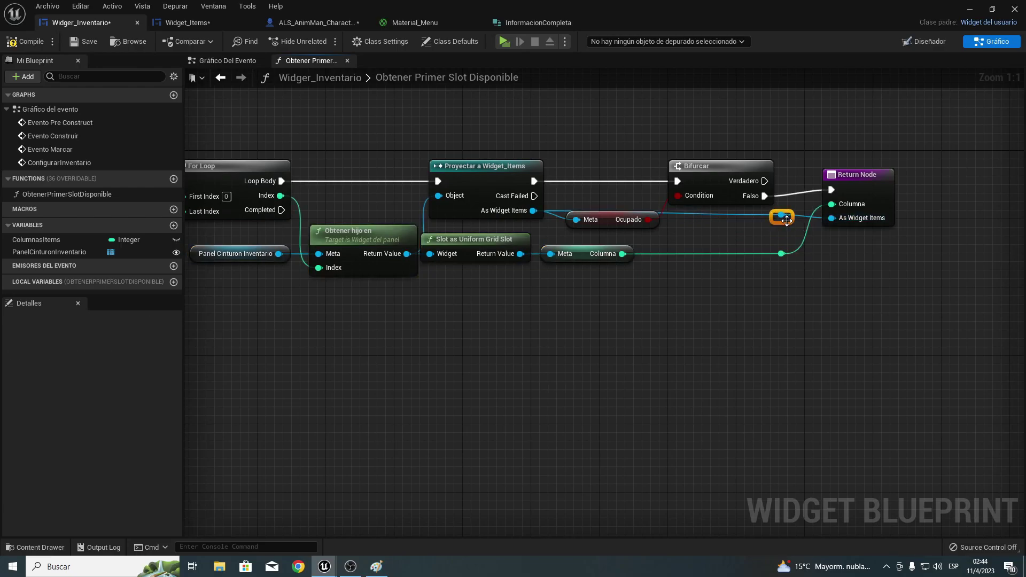
{"action": "left_click_drag", "start_coordinate": [786, 220], "coordinate": [768, 149]}
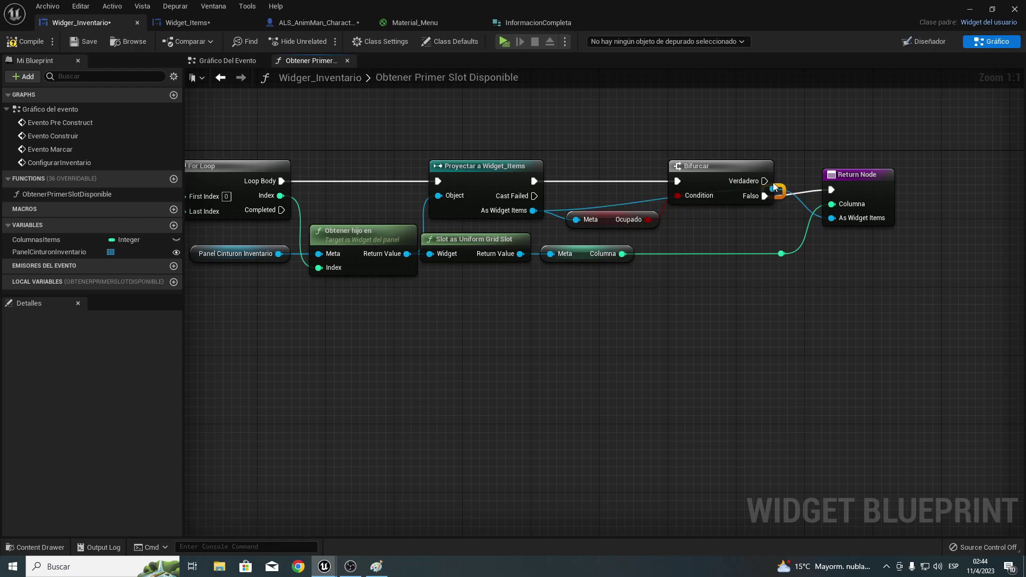
{"action": "double_click", "coordinate": [736, 140]}
{"action": "left_click_drag", "start_coordinate": [736, 141], "coordinate": [649, 148]}
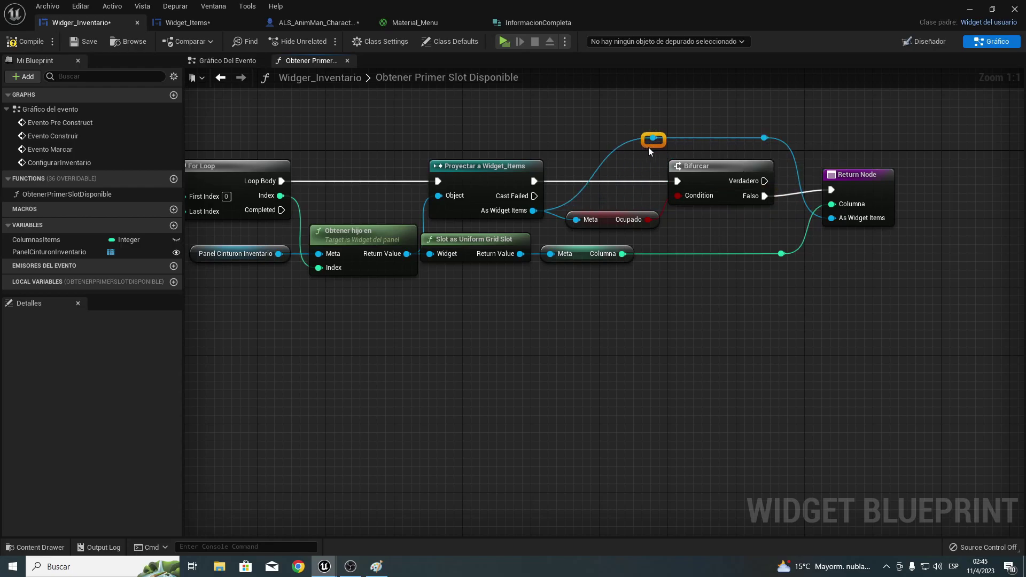
{"action": "right_click_drag", "start_coordinate": [902, 229], "coordinate": [717, 229]}
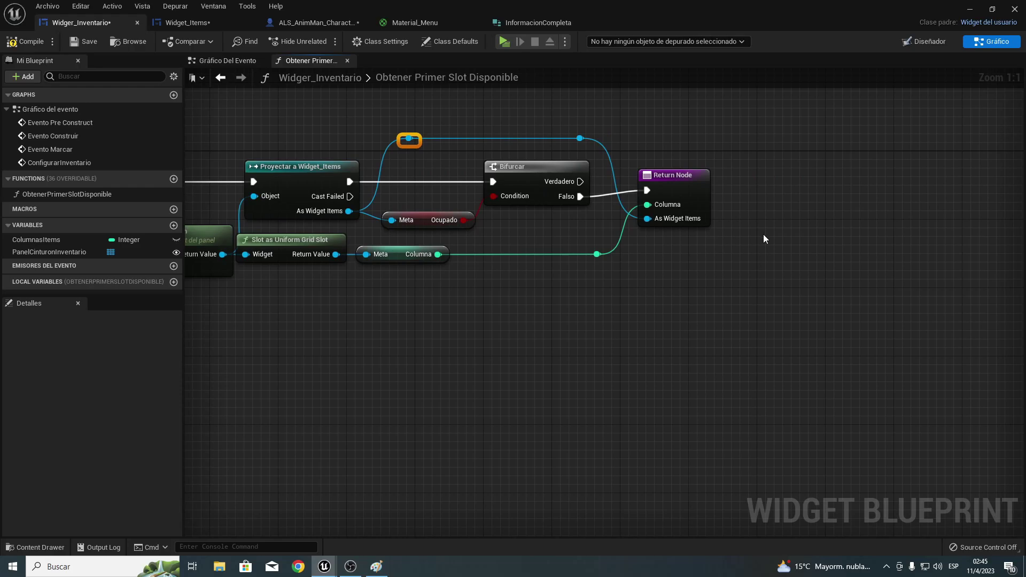
{"action": "left_click_drag", "start_coordinate": [764, 234], "coordinate": [560, 159]}
{"action": "key", "text": "q"}
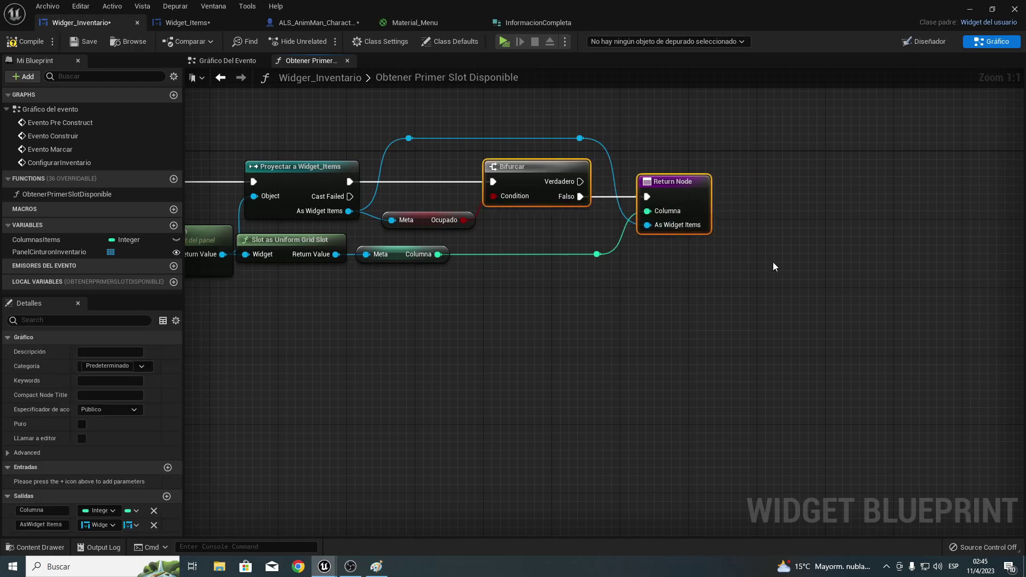
{"action": "left_click", "coordinate": [773, 266]}
{"action": "mouse_move", "coordinate": [682, 286]}
{"action": "right_mouse_down"}
{"action": "mouse_move", "coordinate": [841, 299]}
{"action": "mouse_move", "coordinate": [770, 330]}
{"action": "right_mouse_up"}
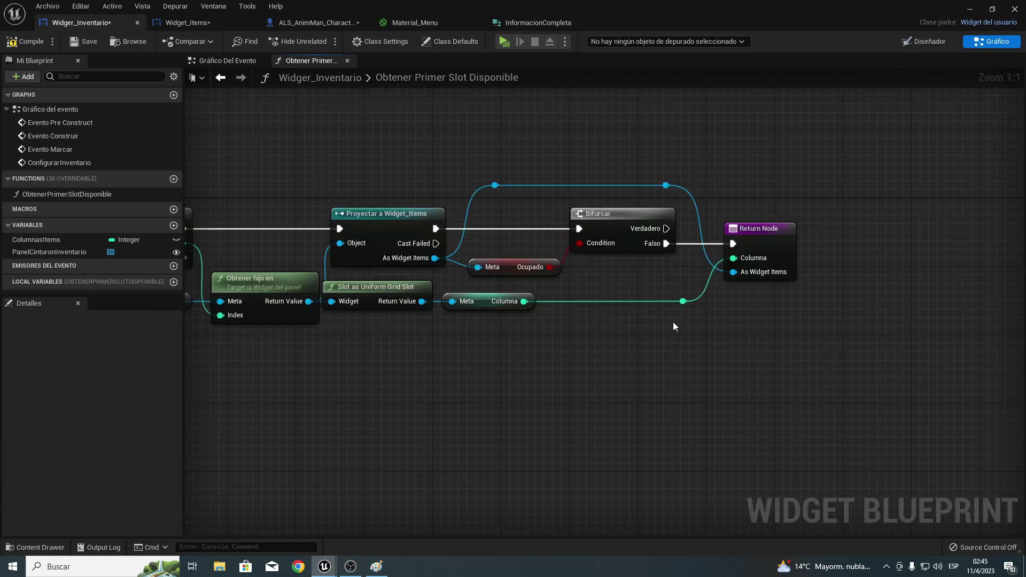
{"action": "right_click_drag", "start_coordinate": [401, 305], "coordinate": [533, 311]}
Rename the AsWidget Items output to Items and compile the blueprint.
{"action": "left_click", "coordinate": [876, 251]}
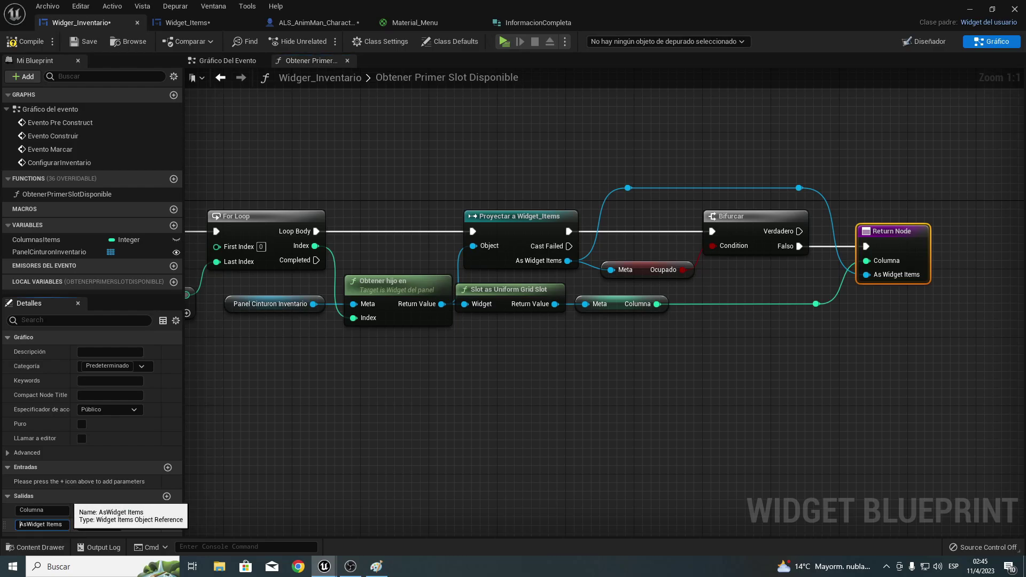
{"action": "double_click", "coordinate": [33, 525]}
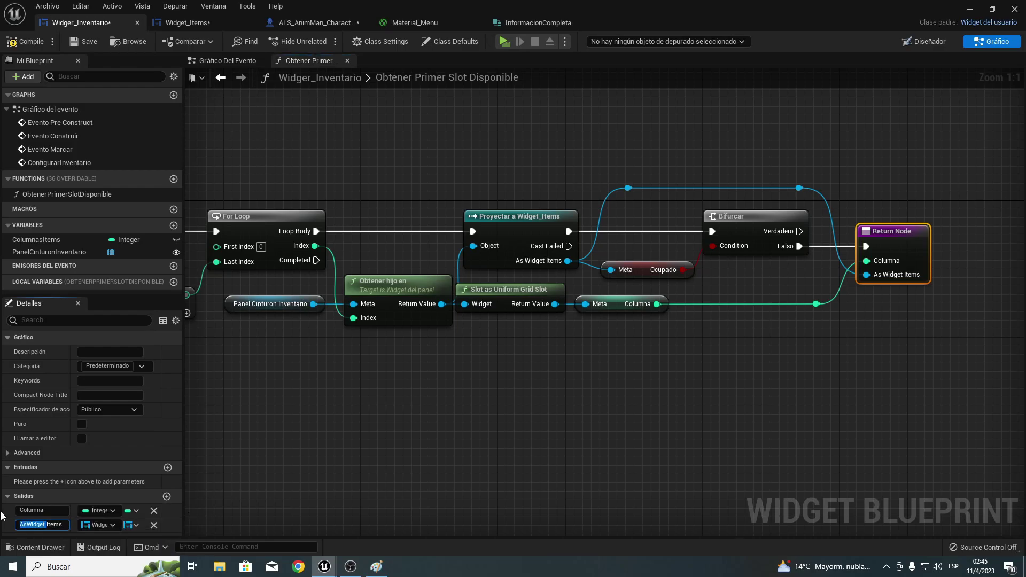
{"action": "key", "text": "BackSpace"}
{"action": "key", "text": "Return"}
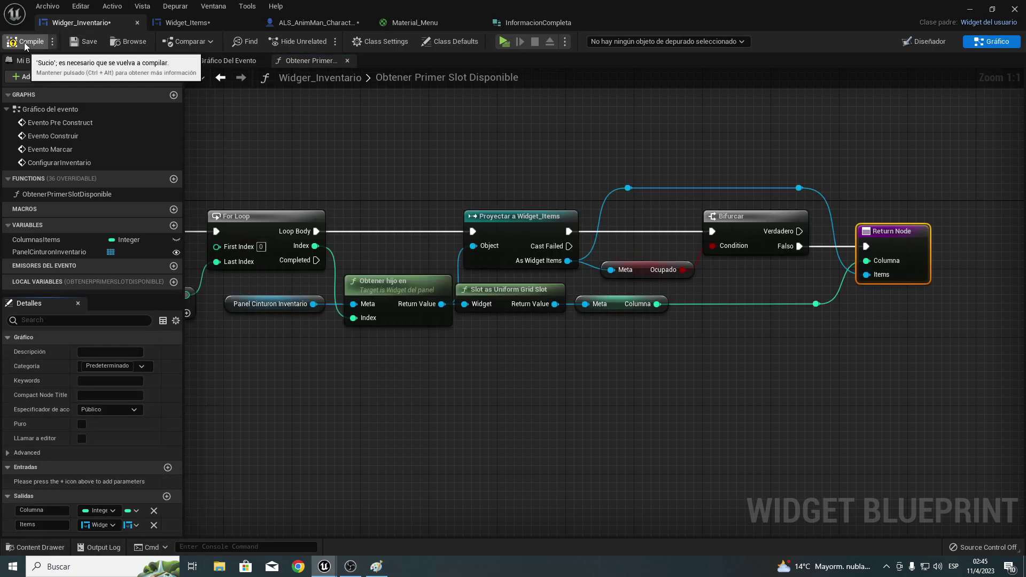
{"action": "left_click", "coordinate": [24, 42]}
{"action": "left_click", "coordinate": [86, 42]}
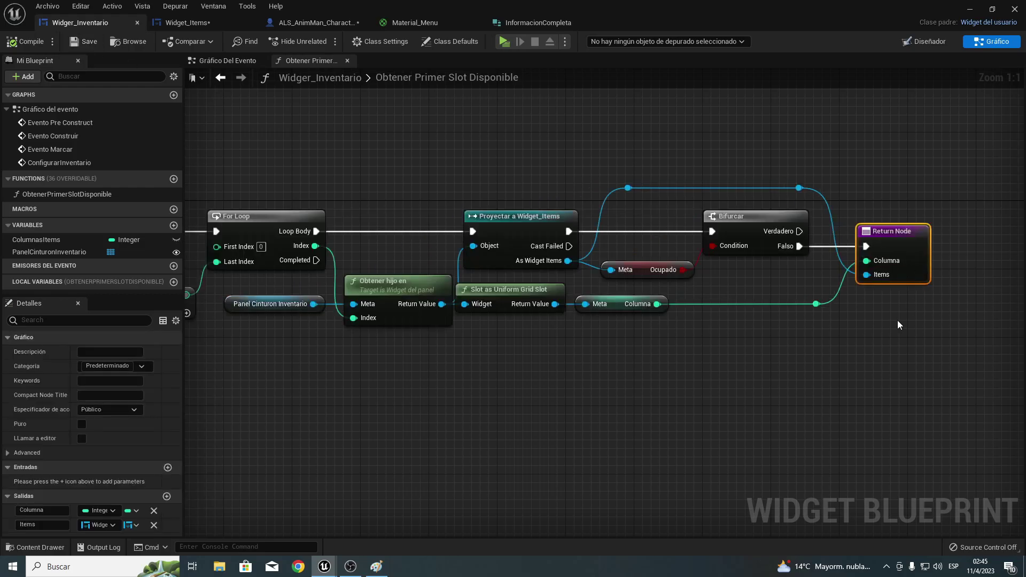
In the Event Graph, place an ObtenerPrimerSlotDisponible call beside Bifurcar's Falso output.
{"action": "left_click", "coordinate": [227, 60]}
{"action": "right_click_drag", "start_coordinate": [684, 230], "coordinate": [419, 203]}
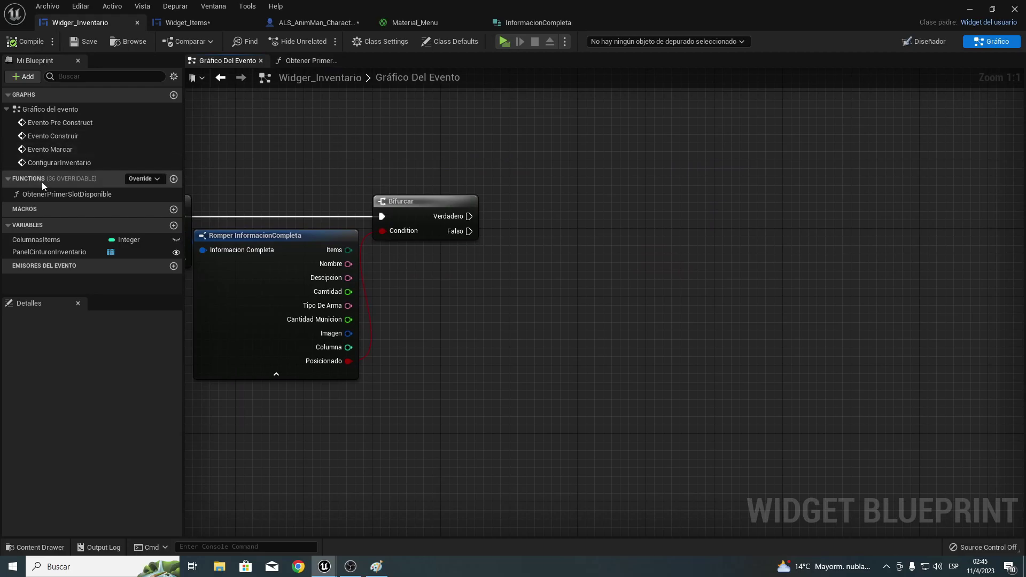
{"action": "mouse_move", "coordinate": [63, 194]}
{"action": "left_mouse_down"}
{"action": "mouse_move", "coordinate": [500, 219]}
{"action": "mouse_move", "coordinate": [511, 251]}
{"action": "mouse_move", "coordinate": [573, 231]}
{"action": "mouse_move", "coordinate": [539, 257]}
{"action": "left_mouse_up"}
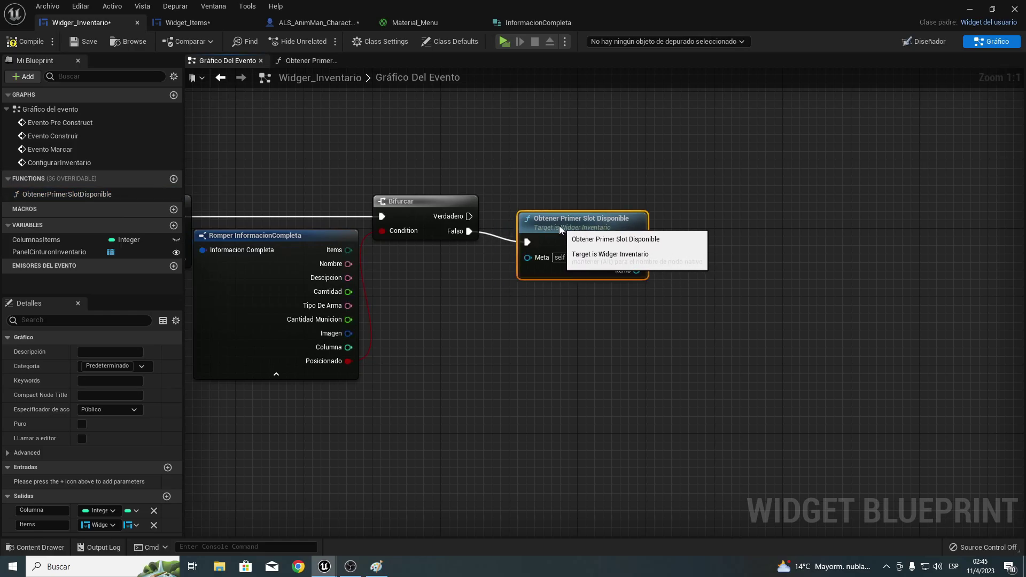
{"action": "right_click_drag", "start_coordinate": [664, 305], "coordinate": [562, 291]}
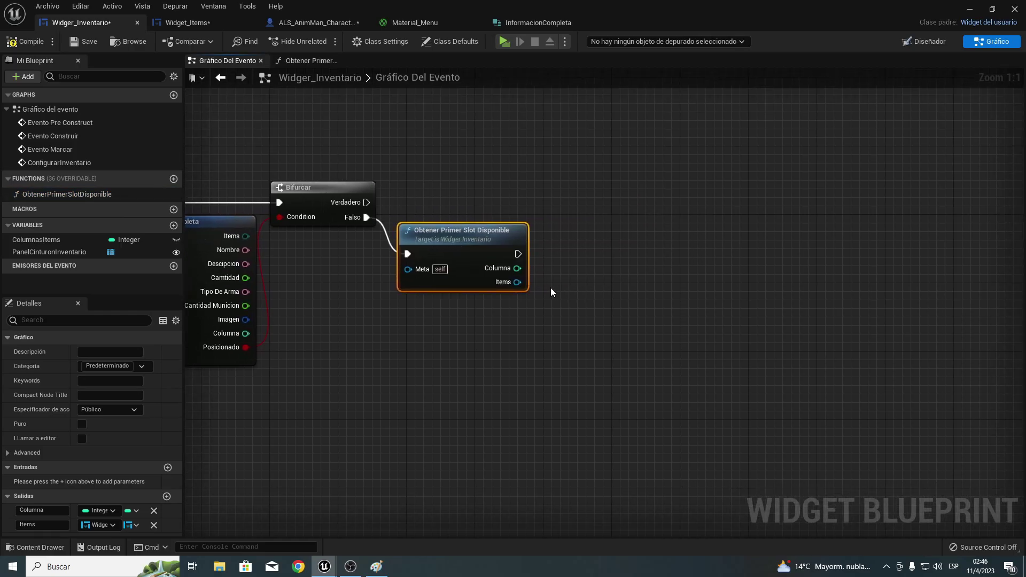
Create an Ocupado getter from the returned Items, then delete it as unwanted.
{"action": "left_click_drag", "start_coordinate": [518, 283], "coordinate": [560, 297]}
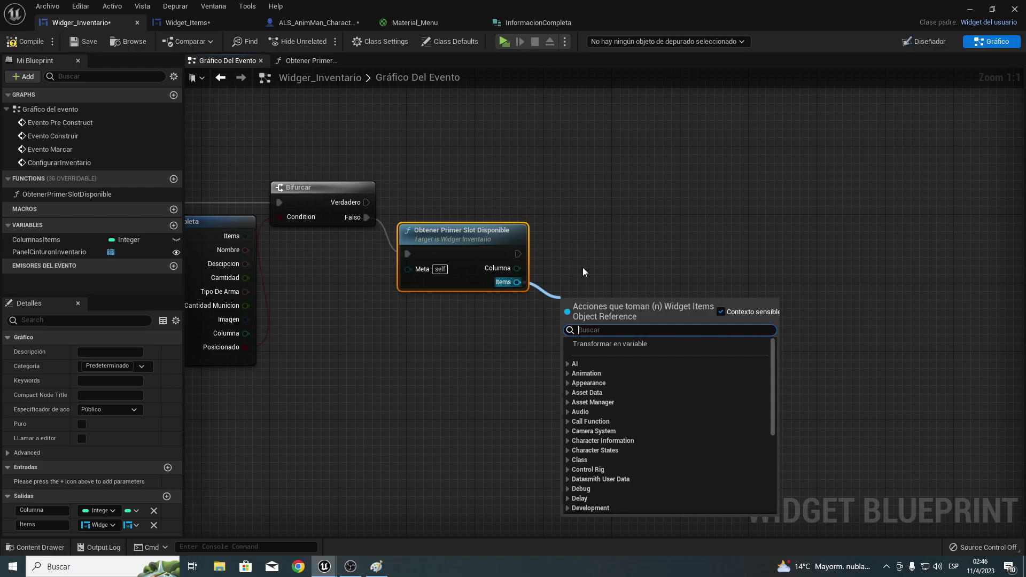
{"action": "type", "text": "ocupado"}
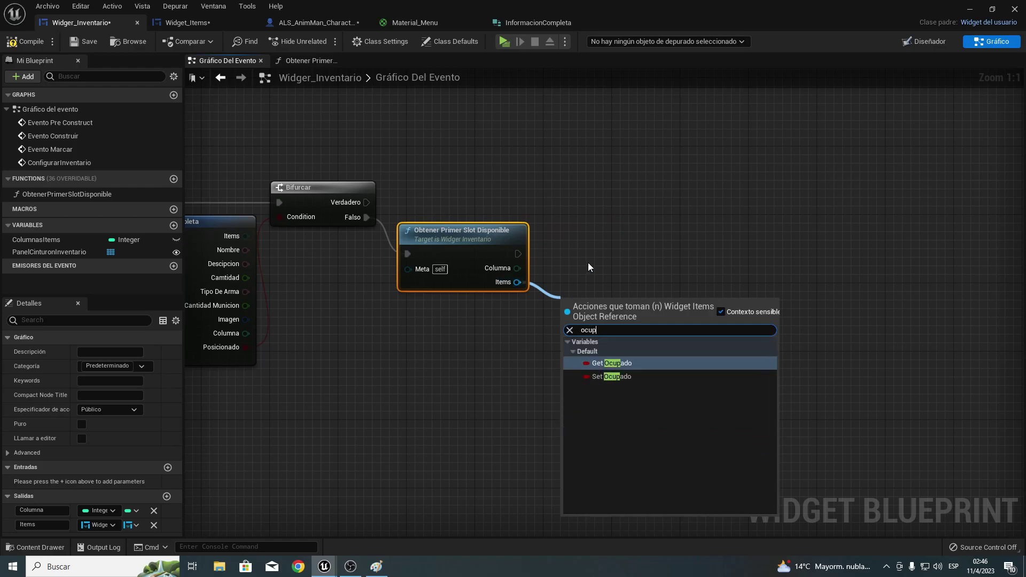
{"action": "key", "text": "Return"}
{"action": "left_click", "coordinate": [628, 218]}
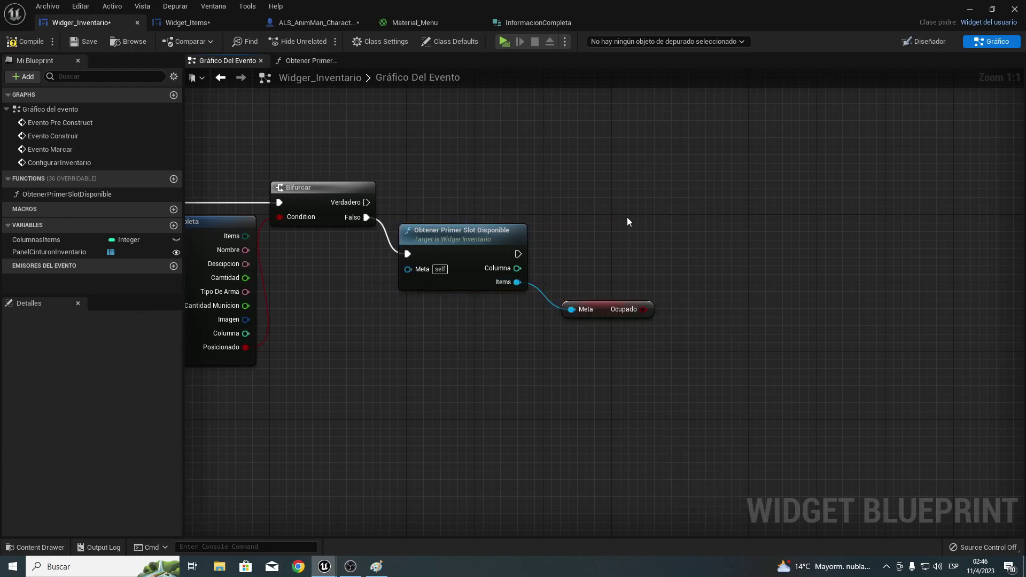
{"action": "left_click", "coordinate": [620, 309]}
{"action": "key", "text": "Delete"}
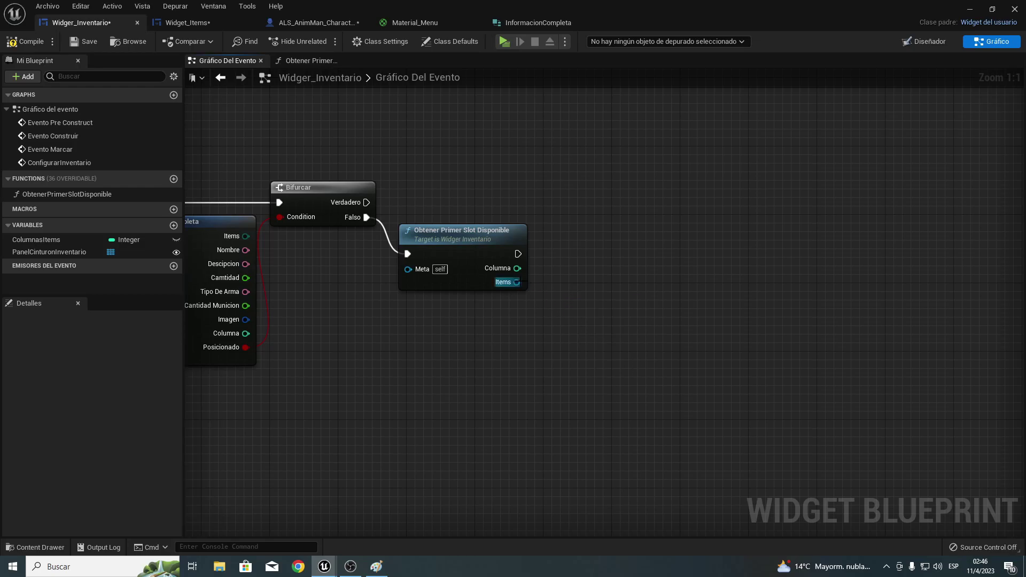
Add a Set Ocupado node on Items, run it after the call, and check Ocupado to true.
{"action": "left_click_drag", "start_coordinate": [518, 282], "coordinate": [563, 290]}
{"action": "type", "text": "setop"}
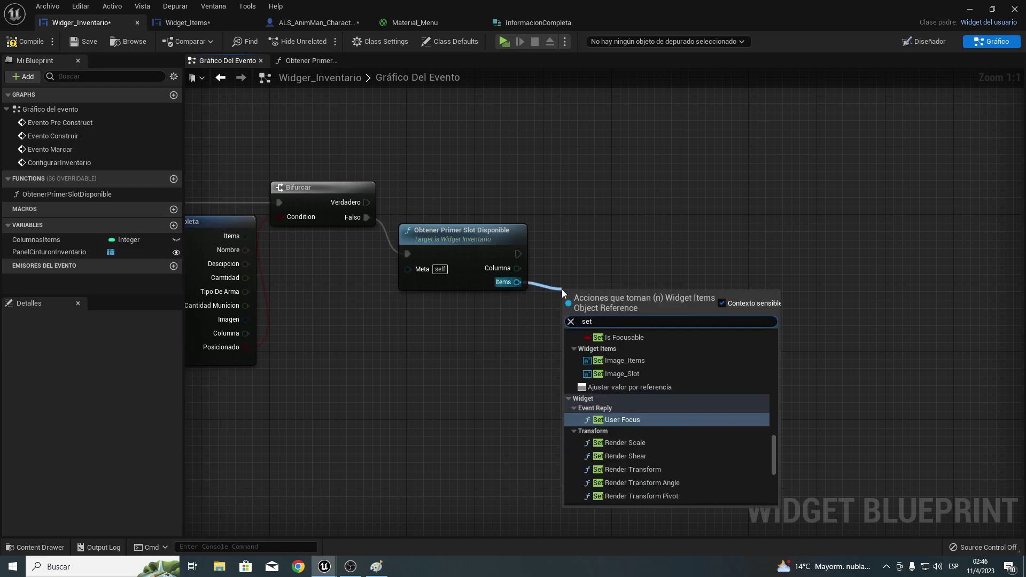
{"action": "key", "text": "BackSpace"}
{"action": "key", "text": "Down"}
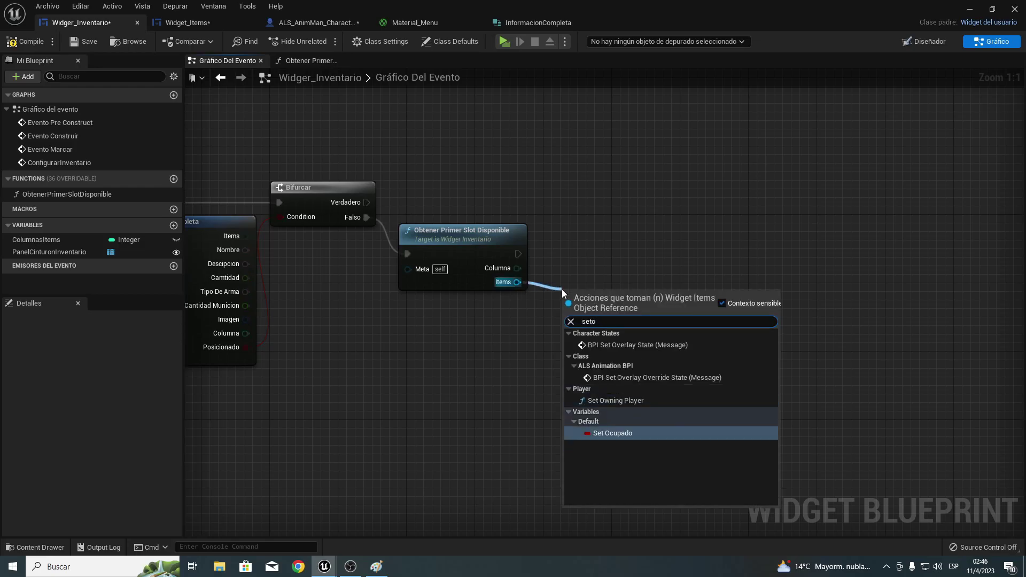
{"action": "key", "text": "Return"}
{"action": "left_click_drag", "start_coordinate": [607, 291], "coordinate": [615, 240]}
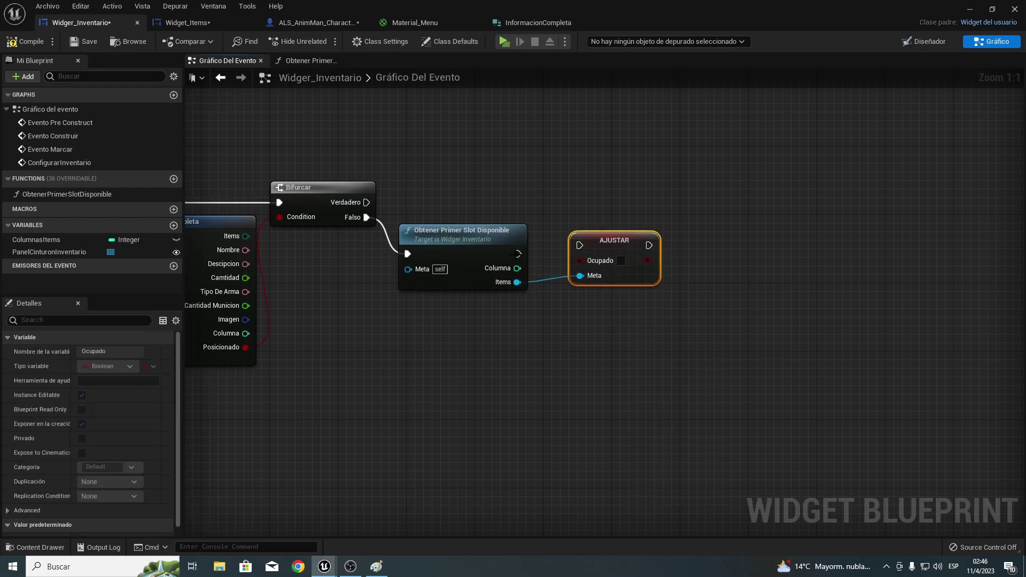
{"action": "left_click_drag", "start_coordinate": [518, 254], "coordinate": [586, 246]}
{"action": "left_click", "coordinate": [620, 260]}
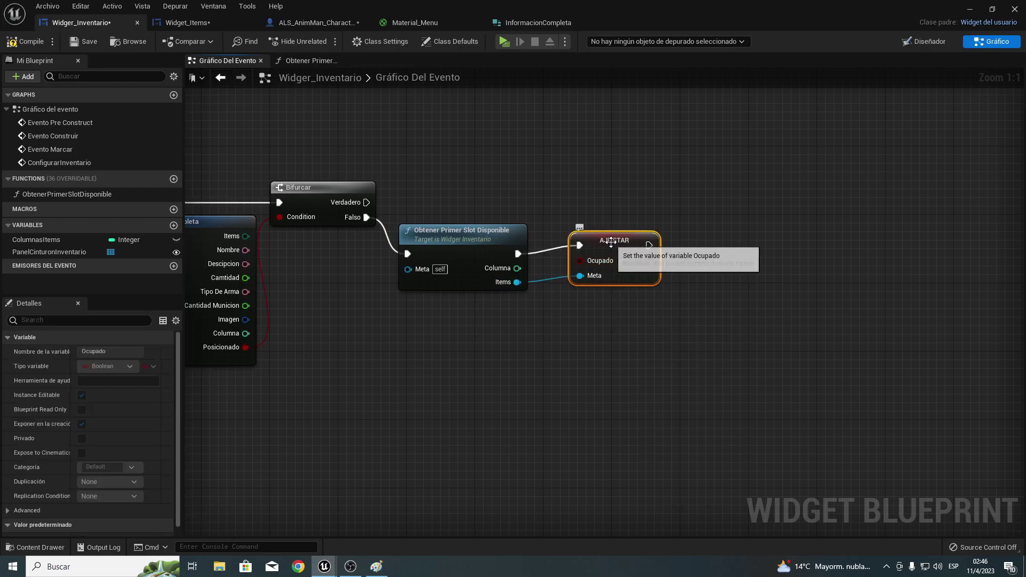
{"action": "left_click_drag", "start_coordinate": [609, 242], "coordinate": [617, 250]}
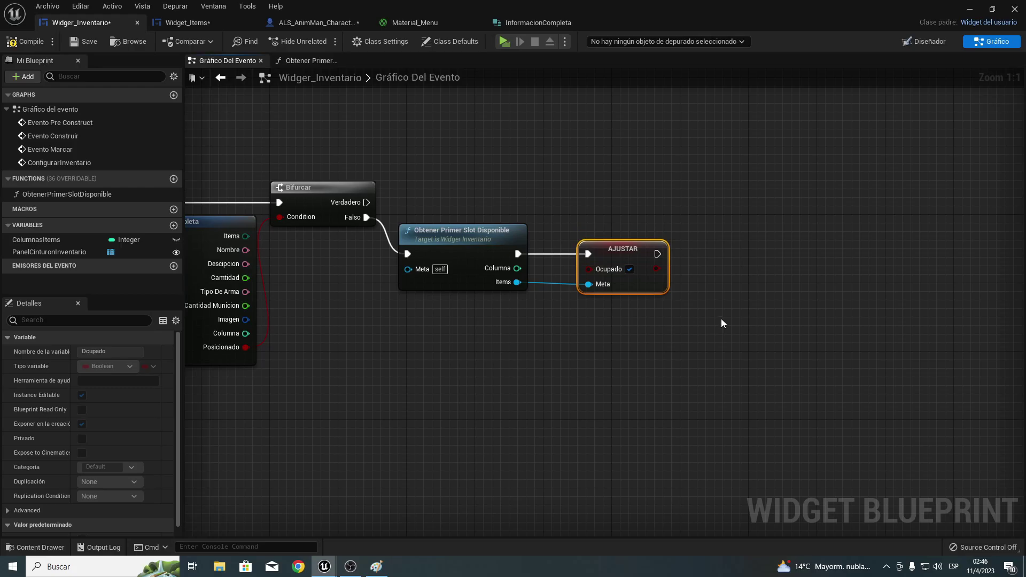
Add an Ajustar miembros en InformacionCompleta node from the loop's Array Element, placed beside Set Ocupado.
{"action": "right_click_drag", "start_coordinate": [507, 297], "coordinate": [446, 217]}
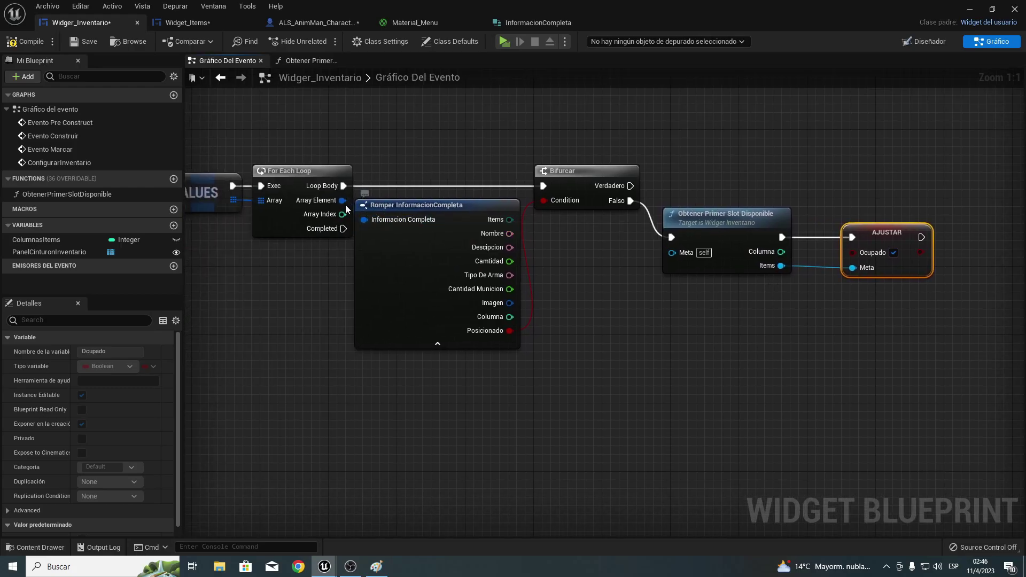
{"action": "left_click_drag", "start_coordinate": [342, 200], "coordinate": [522, 413]}
{"action": "type", "text": "set"}
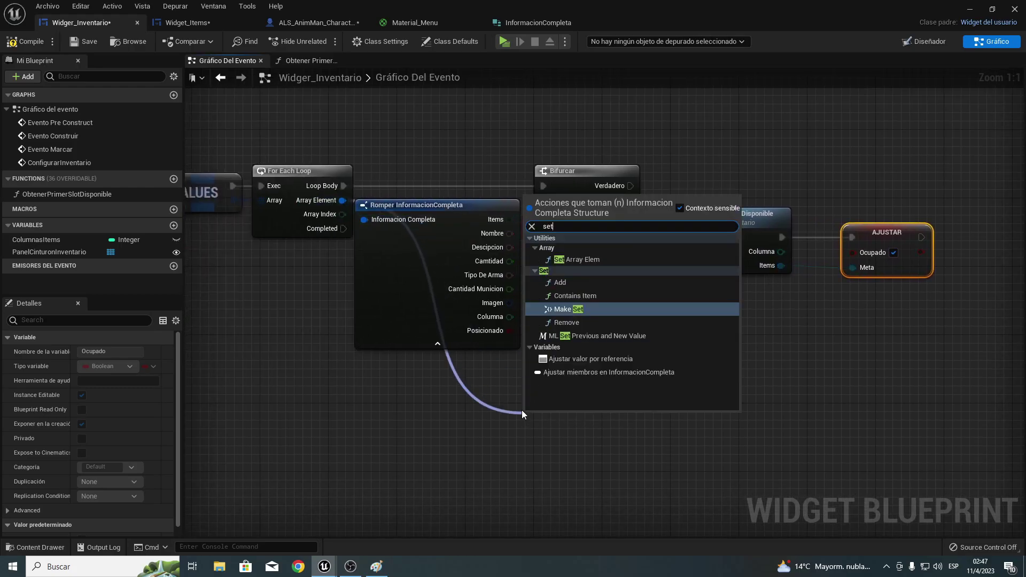
{"action": "type", "text": " me"}
{"action": "key", "text": "Return"}
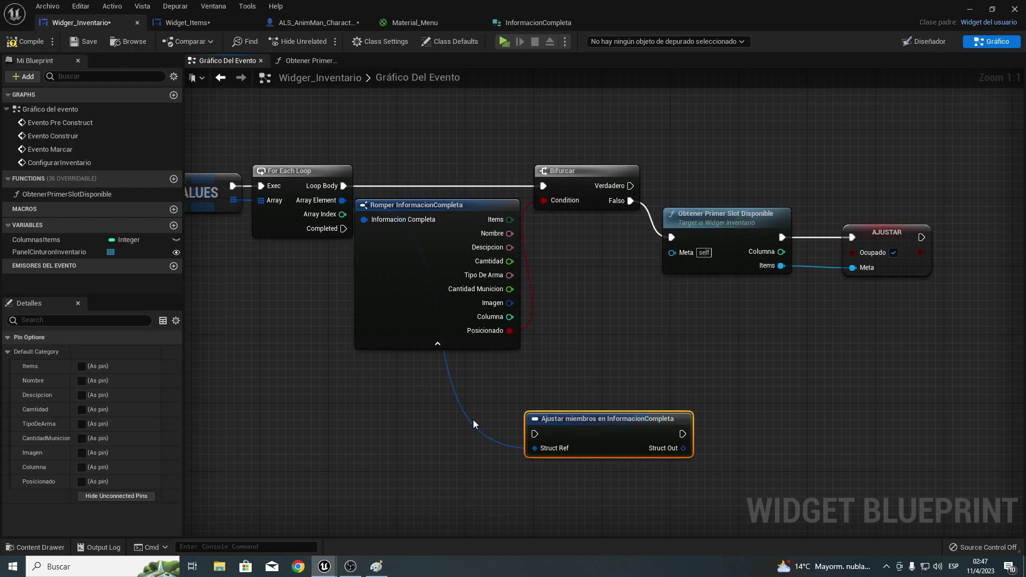
{"action": "left_click_drag", "start_coordinate": [592, 423], "coordinate": [505, 419]}
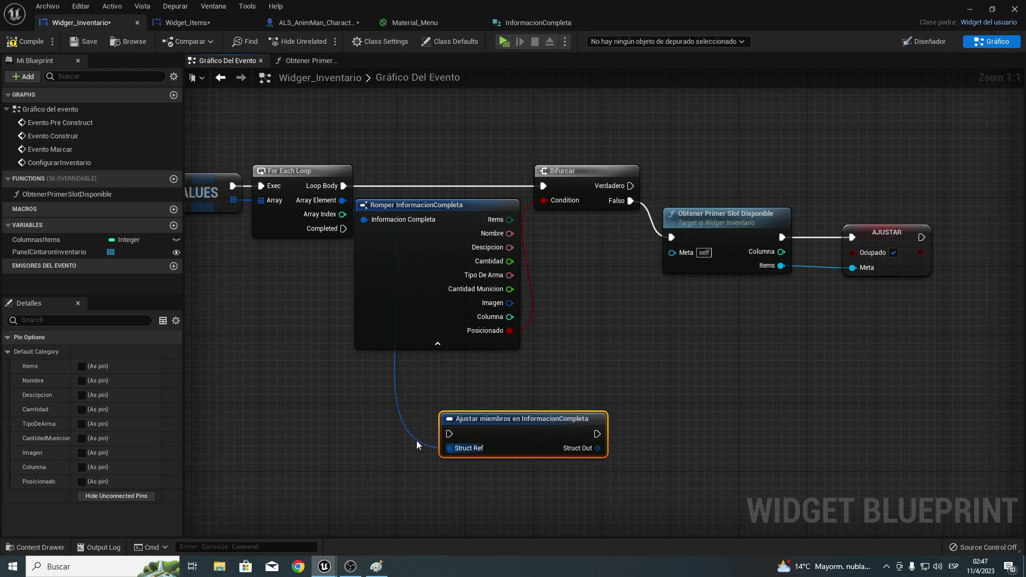
{"action": "double_click", "coordinate": [417, 445]}
{"action": "left_click_drag", "start_coordinate": [481, 430], "coordinate": [881, 420]}
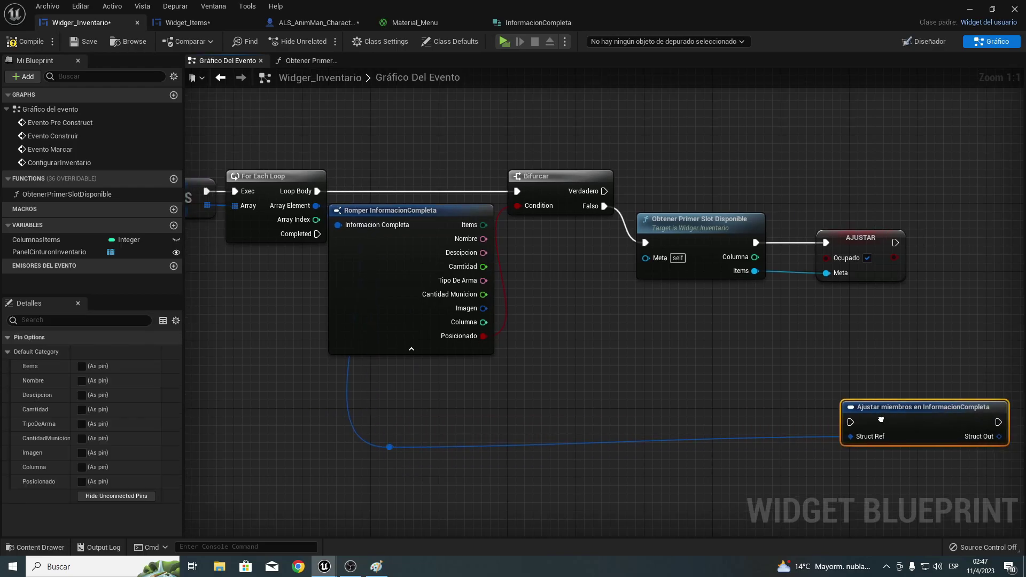
{"action": "right_click_drag", "start_coordinate": [881, 419], "coordinate": [493, 422]}
{"action": "left_click_drag", "start_coordinate": [517, 424], "coordinate": [577, 432]}
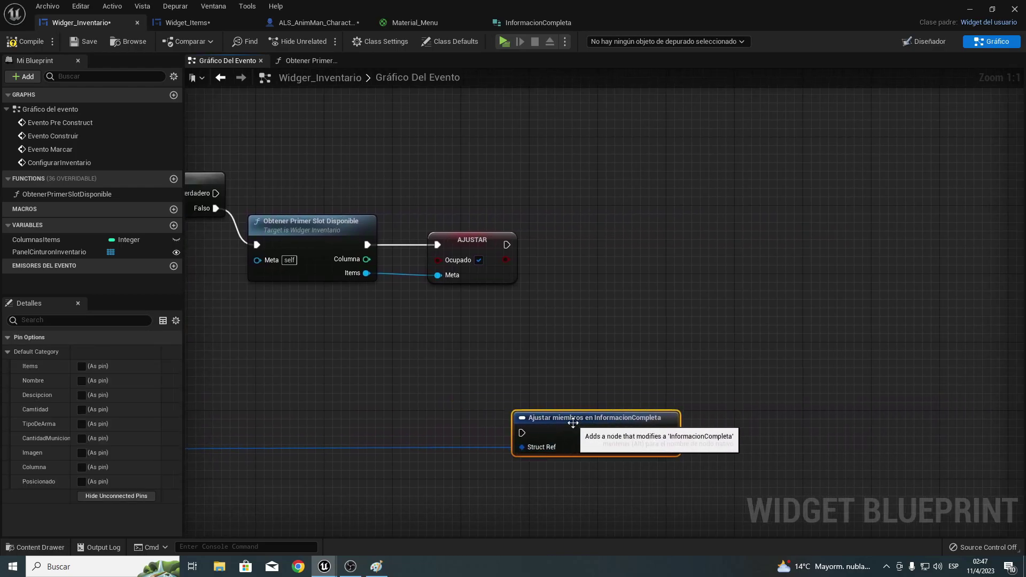
{"action": "left_click_drag", "start_coordinate": [482, 448], "coordinate": [480, 441]}
{"action": "left_click_drag", "start_coordinate": [573, 429], "coordinate": [616, 246]}
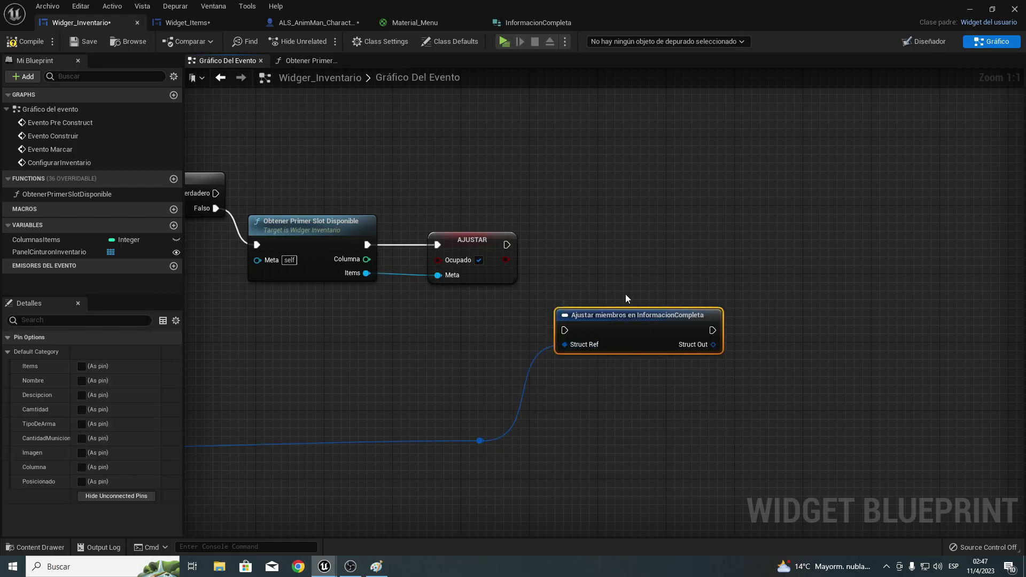
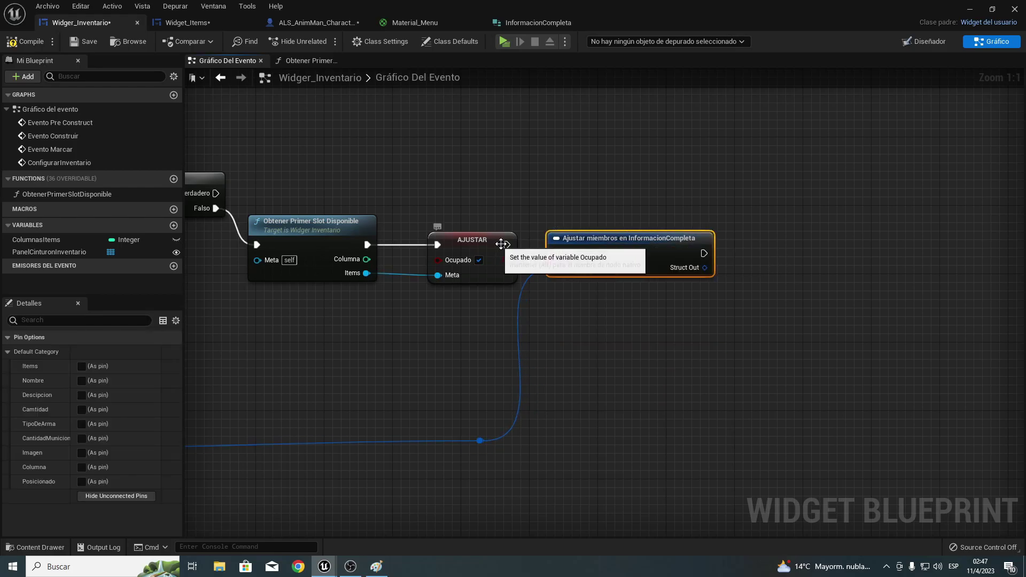
Run the InformacionCompleta member-set after the Ocupado setter and straighten the blue wire's reroute knots.
{"action": "left_click_drag", "start_coordinate": [507, 245], "coordinate": [557, 252]}
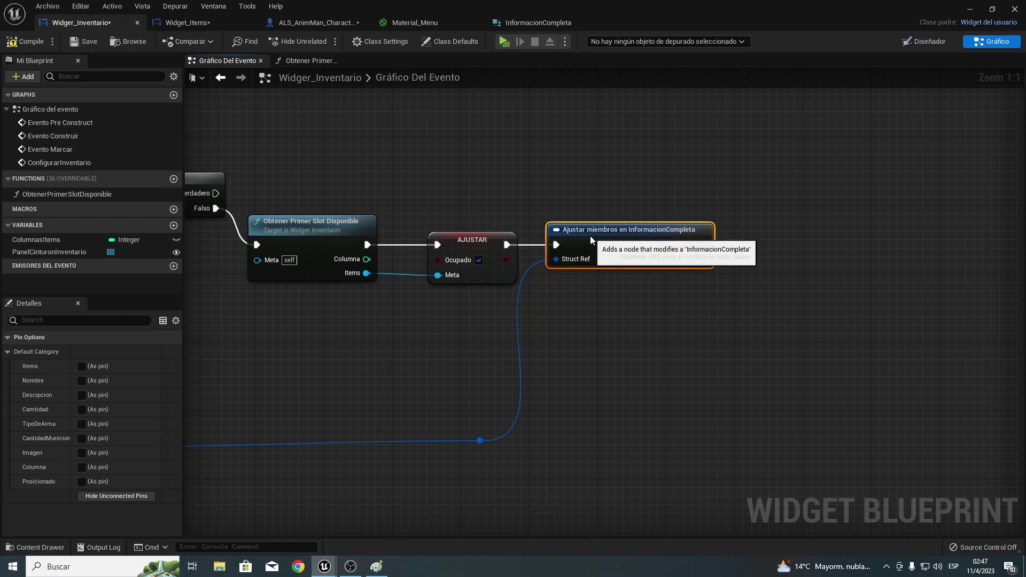
{"action": "scroll", "coordinate": [590, 236], "scroll_direction": "down", "scroll_amount": 5}
{"action": "right_click_drag", "start_coordinate": [464, 413], "coordinate": [645, 332]}
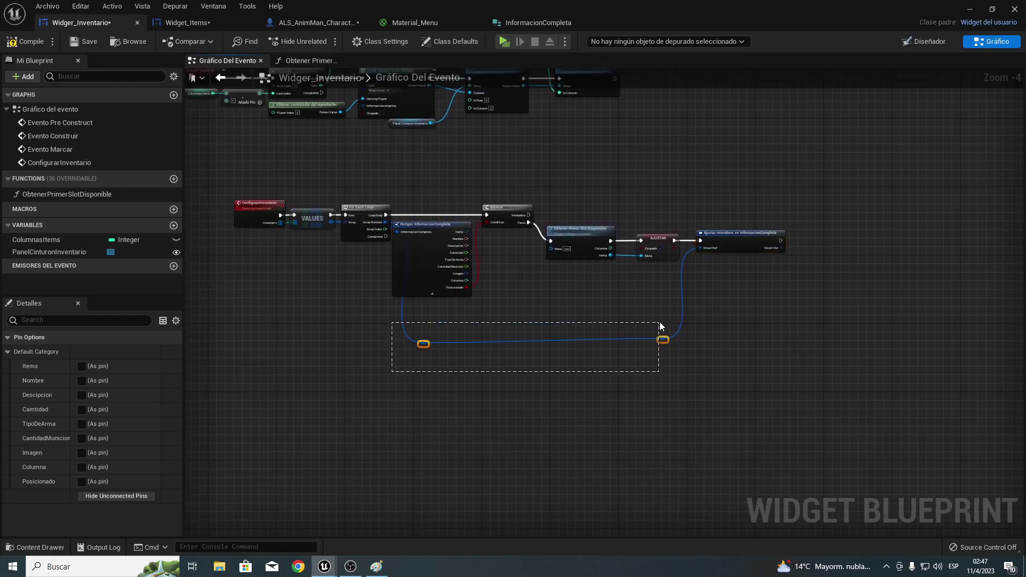
{"action": "left_click_drag", "start_coordinate": [660, 322], "coordinate": [661, 322]}
{"action": "key", "text": "q"}
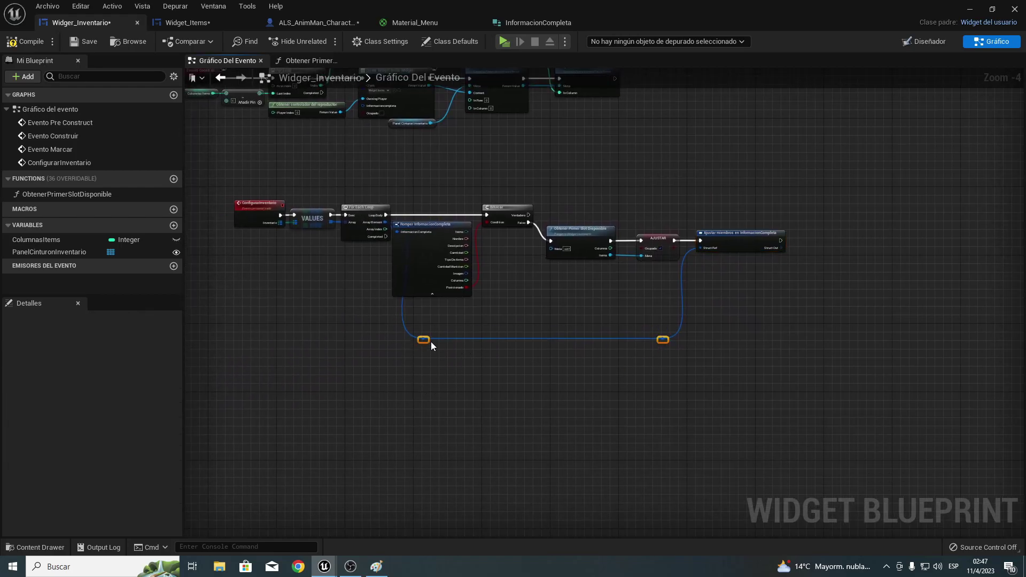
{"action": "left_click_drag", "start_coordinate": [429, 341], "coordinate": [456, 232]}
{"action": "left_click_drag", "start_coordinate": [452, 197], "coordinate": [442, 198]}
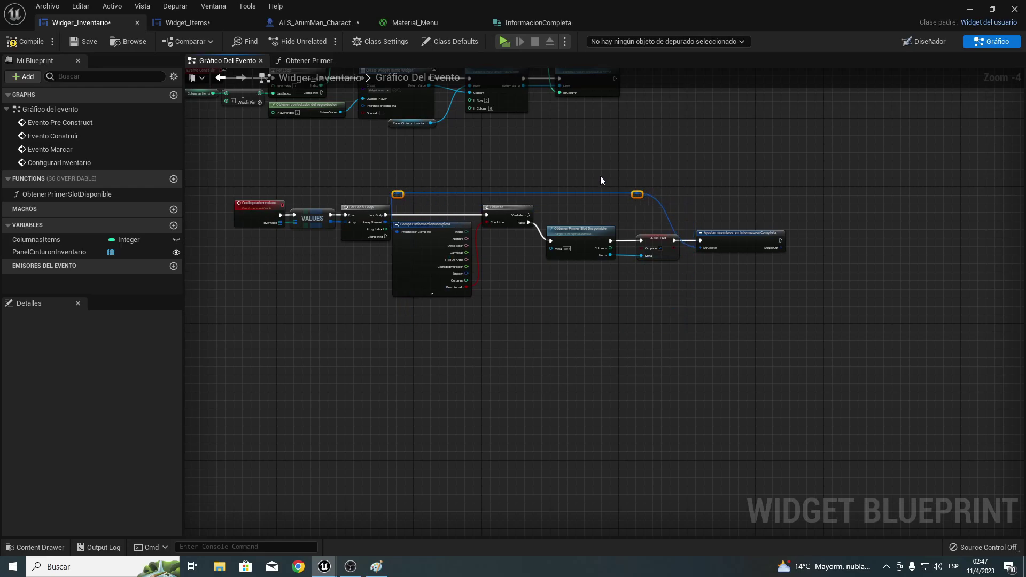
{"action": "key", "text": "Right"}
{"action": "key", "text": "Right"}
{"action": "key", "text": "Right"}
{"action": "left_click", "coordinate": [694, 273]}
Expose Columna and Posicionado, set Posicionado true, and wire Columna from Obtener Primer Slot.
{"action": "scroll", "coordinate": [695, 277], "scroll_direction": "up", "scroll_amount": 4}
{"action": "right_click", "coordinate": [694, 277]}
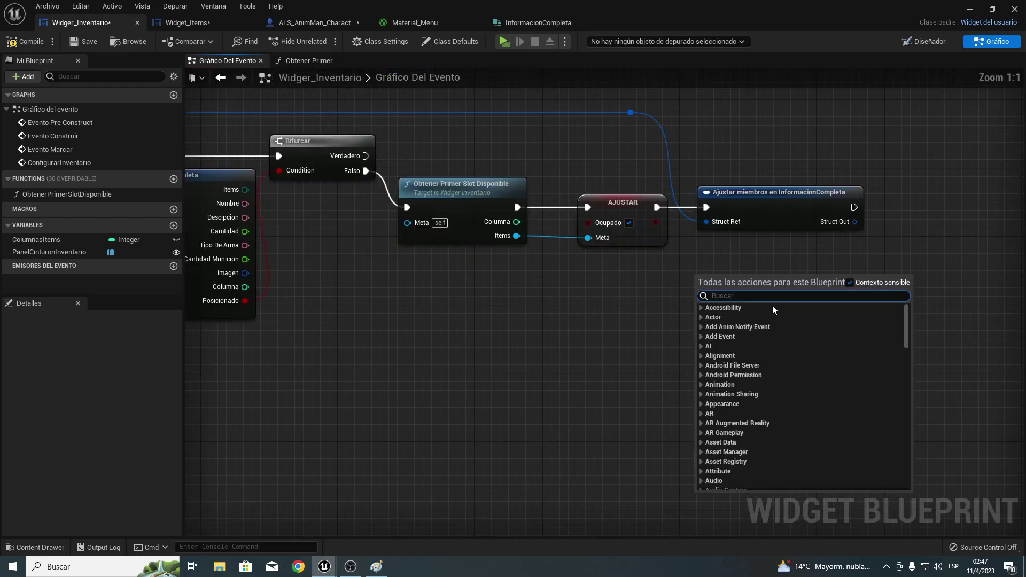
{"action": "left_click", "coordinate": [614, 320]}
{"action": "right_click_drag", "start_coordinate": [614, 320], "coordinate": [438, 367]}
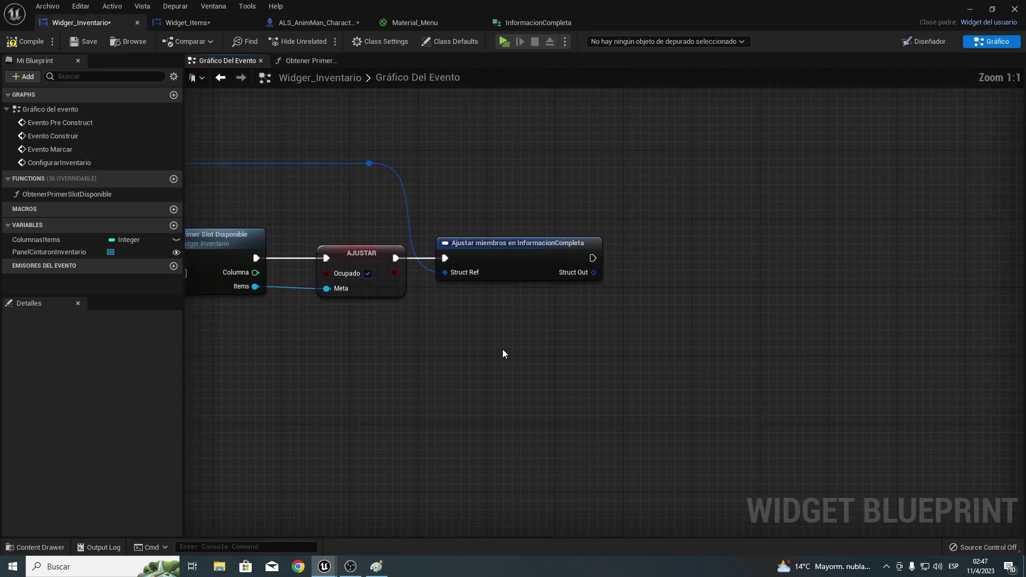
{"action": "right_click_drag", "start_coordinate": [503, 349], "coordinate": [582, 449]}
{"action": "left_click", "coordinate": [541, 346]}
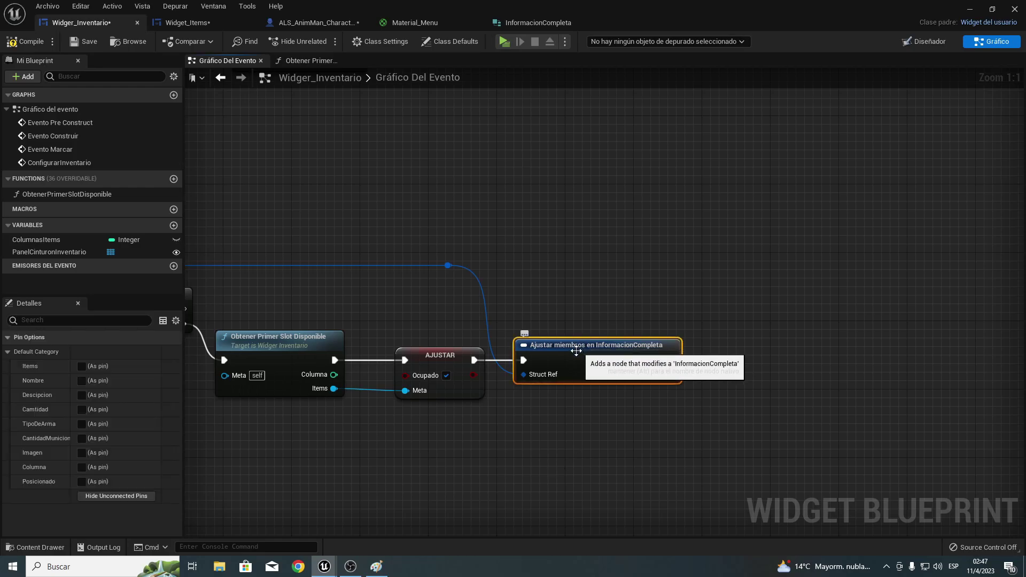
{"action": "left_click", "coordinate": [81, 467]}
{"action": "left_click", "coordinate": [81, 481]}
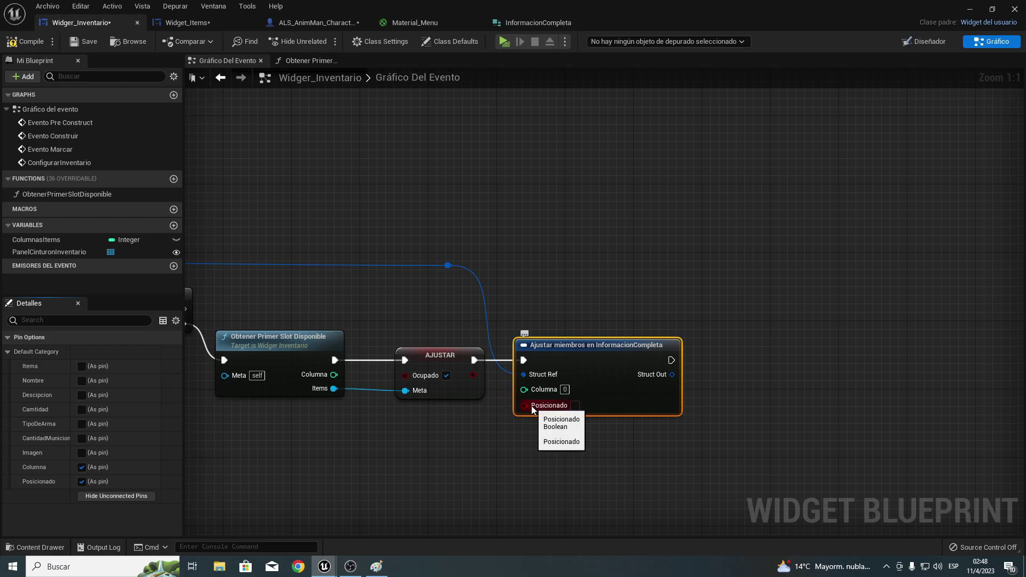
{"action": "left_click", "coordinate": [575, 405]}
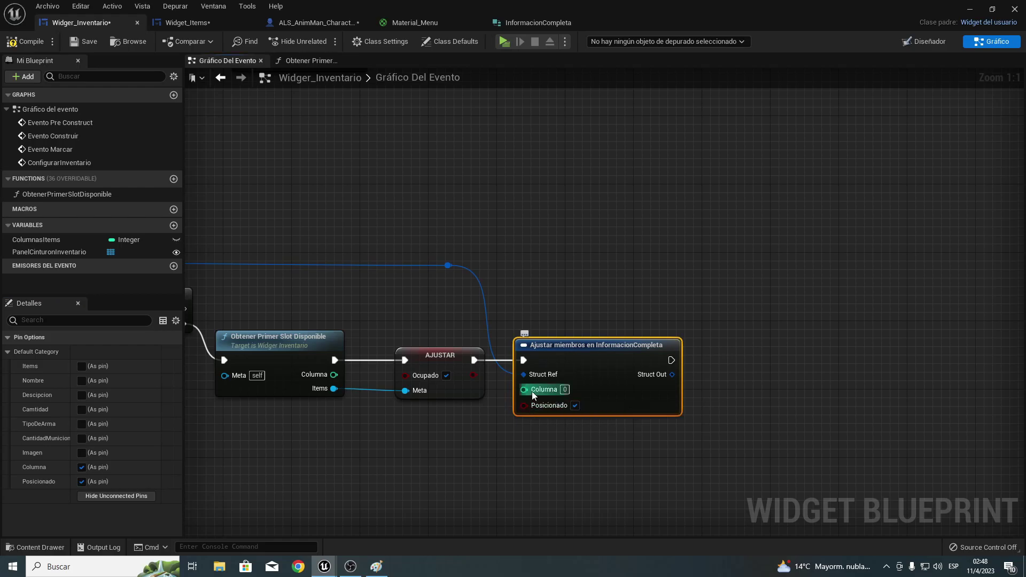
{"action": "left_click_drag", "start_coordinate": [532, 393], "coordinate": [334, 374]}
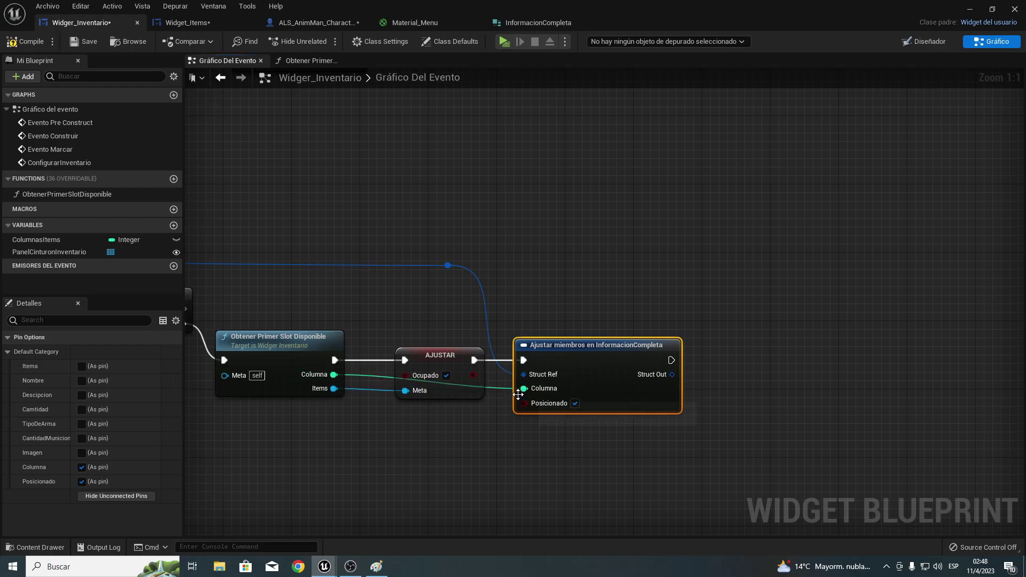
Add two reroute knots to route the Columna wire below the Ocupado setter.
{"action": "double_click", "coordinate": [502, 389]}
{"action": "left_click_drag", "start_coordinate": [500, 387], "coordinate": [481, 413]}
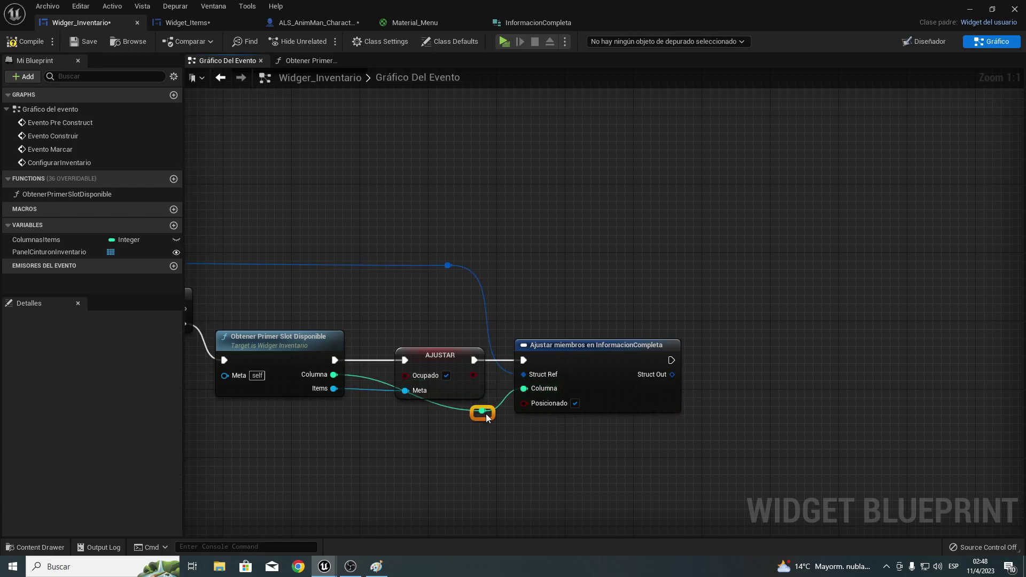
{"action": "double_click", "coordinate": [463, 408]}
{"action": "left_click_drag", "start_coordinate": [465, 409], "coordinate": [377, 416]}
{"action": "mouse_move", "coordinate": [546, 442]}
{"action": "right_mouse_down"}
{"action": "mouse_move", "coordinate": [478, 428]}
{"action": "mouse_move", "coordinate": [507, 433]}
{"action": "right_mouse_up"}
{"action": "right_click_drag", "start_coordinate": [599, 451], "coordinate": [708, 421]}
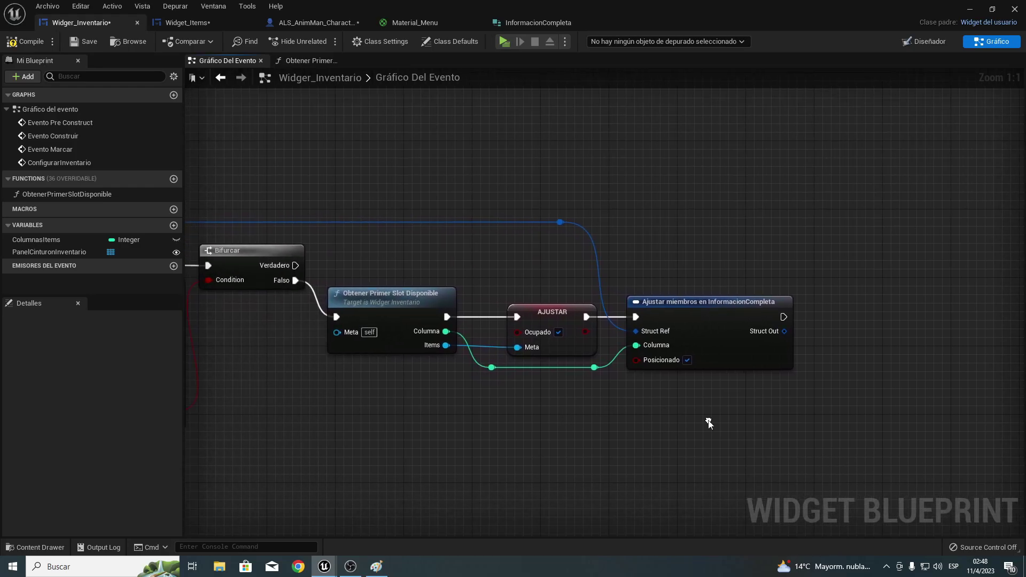
{"action": "right_click_drag", "start_coordinate": [790, 422], "coordinate": [607, 400]}
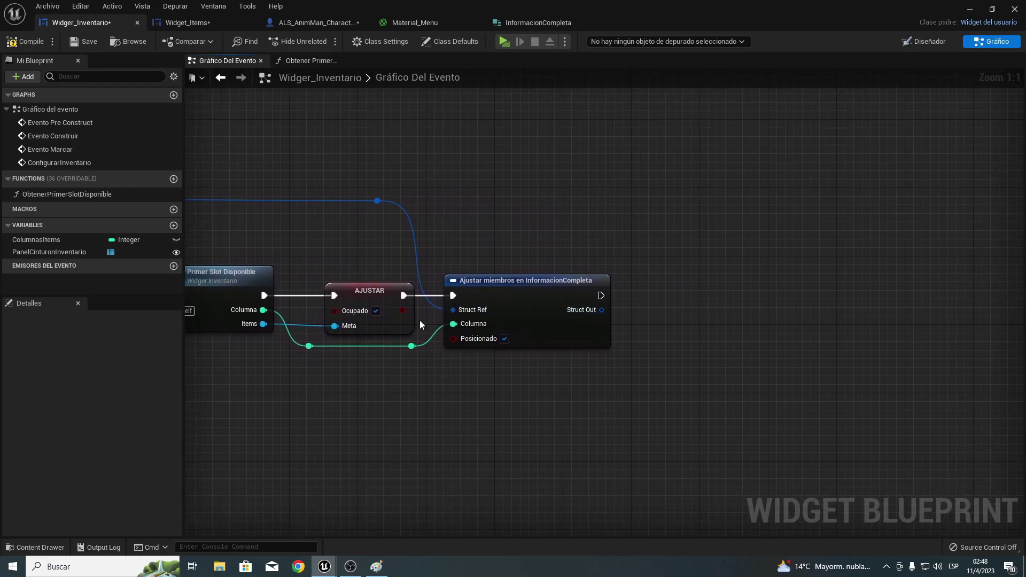
Add a Set Informacioncompleta node from Items, chained after the member-set node and fed Struct Out.
{"action": "left_click_drag", "start_coordinate": [263, 324], "coordinate": [440, 403]}
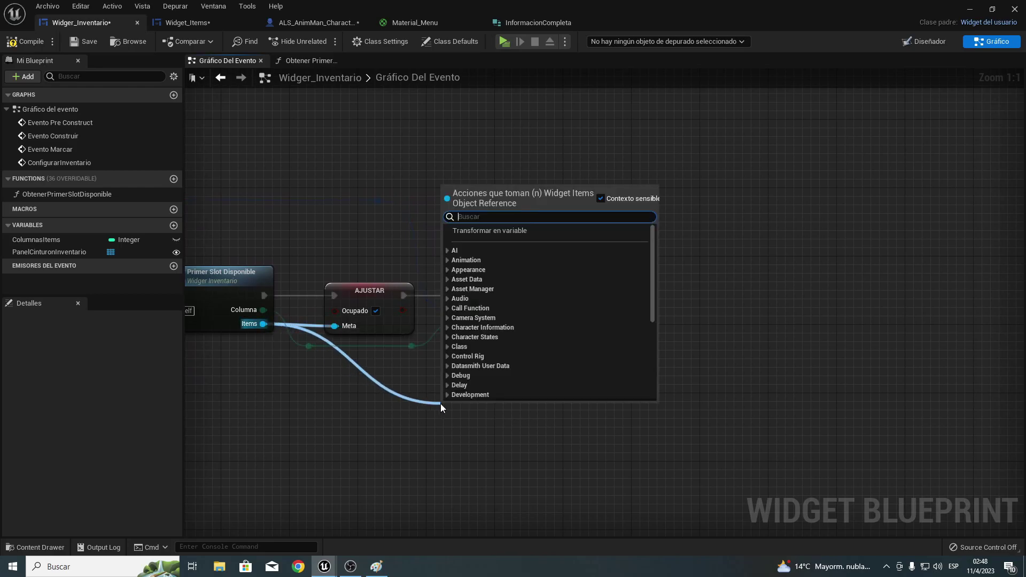
{"action": "type", "text": "setinfo"}
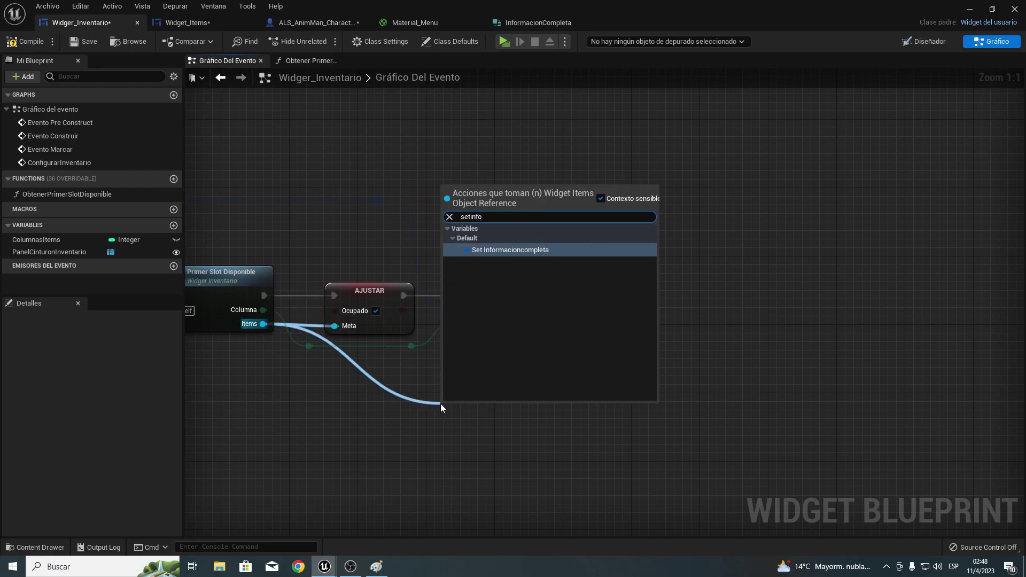
{"action": "key", "text": "Return"}
{"action": "left_click_drag", "start_coordinate": [453, 408], "coordinate": [324, 365]}
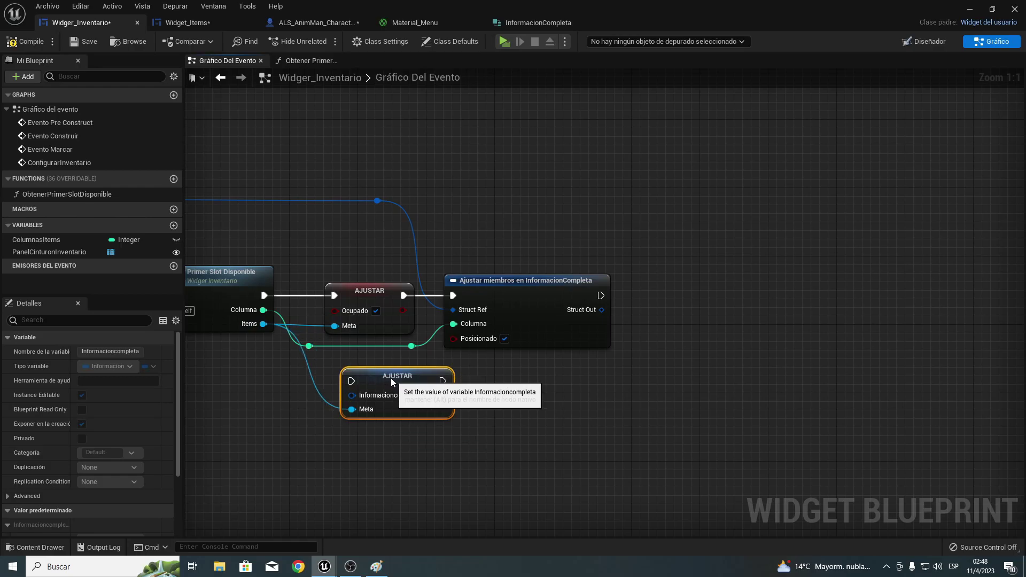
{"action": "double_click", "coordinate": [294, 366]}
{"action": "left_click_drag", "start_coordinate": [333, 379], "coordinate": [640, 345]}
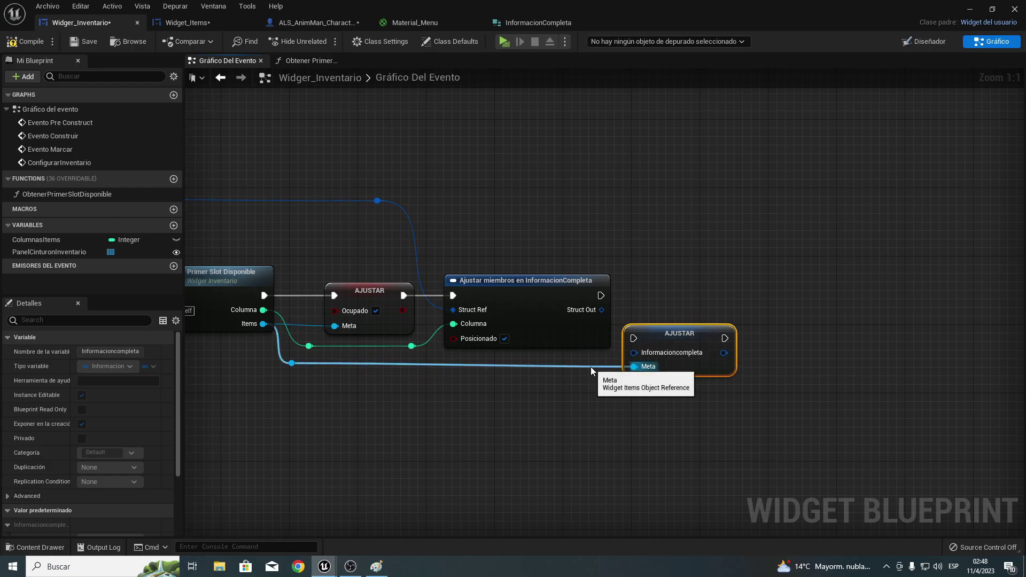
{"action": "double_click", "coordinate": [591, 366]}
{"action": "mouse_move", "coordinate": [633, 338]}
{"action": "left_mouse_down"}
{"action": "mouse_move", "coordinate": [606, 286]}
{"action": "mouse_move", "coordinate": [600, 296]}
{"action": "mouse_move", "coordinate": [656, 289]}
{"action": "left_mouse_up"}
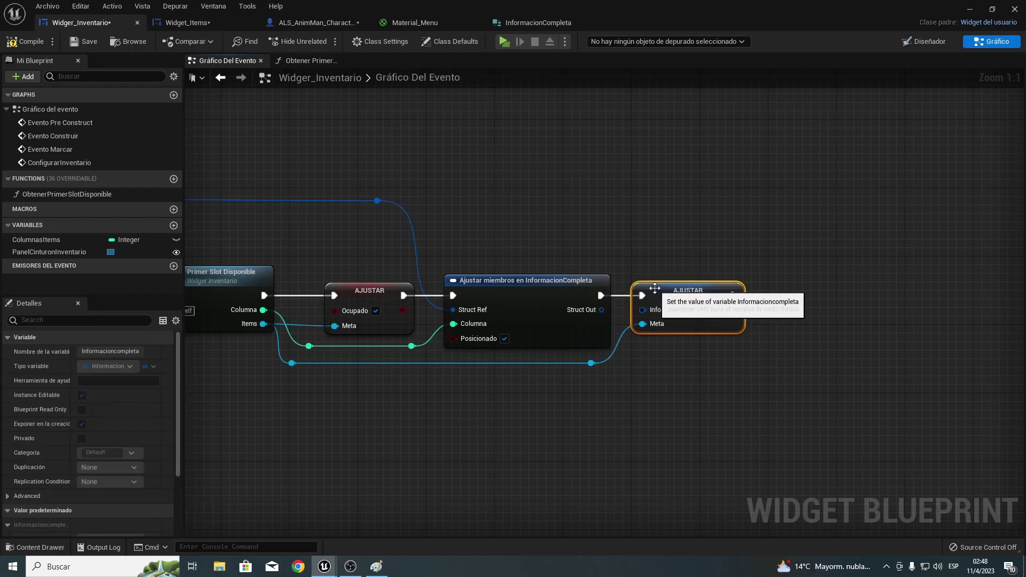
{"action": "left_click_drag", "start_coordinate": [601, 310], "coordinate": [643, 310]}
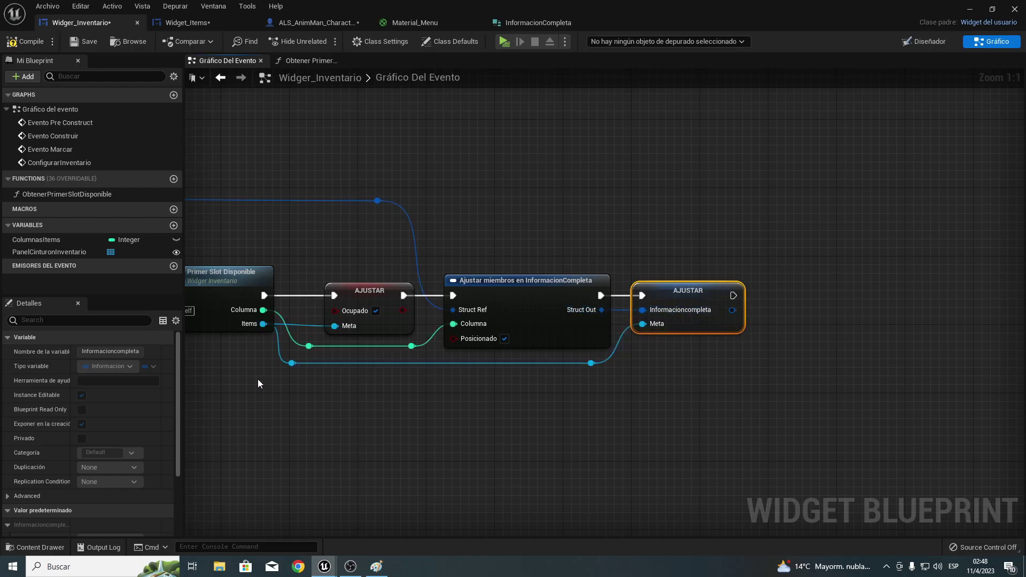
Align the Items wire reroute knots, then compile and save Widger_Inventario.
{"action": "left_click_drag", "start_coordinate": [585, 362], "coordinate": [609, 363]}
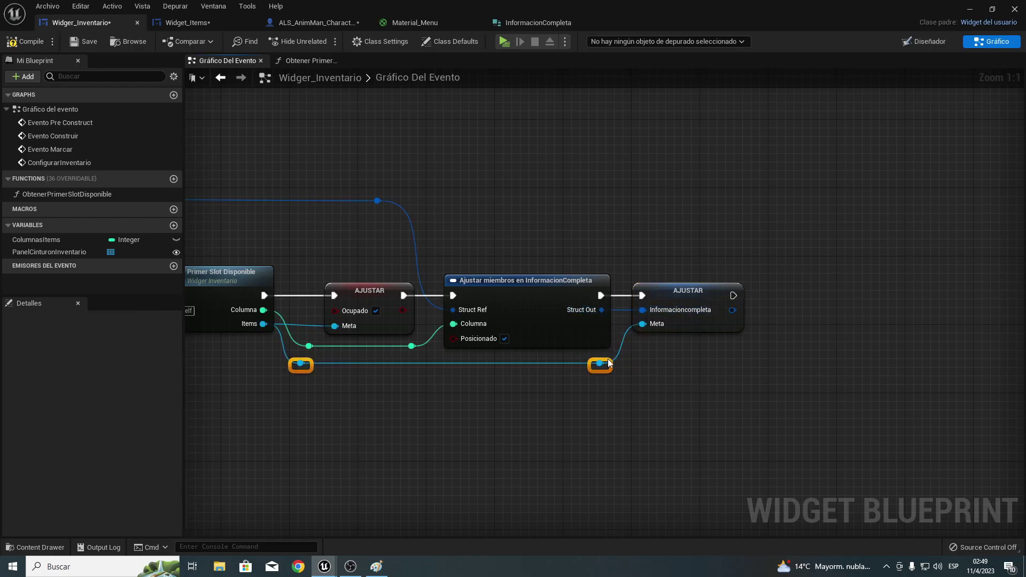
{"action": "left_click", "coordinate": [561, 390]}
{"action": "right_click_drag", "start_coordinate": [561, 390], "coordinate": [425, 373]}
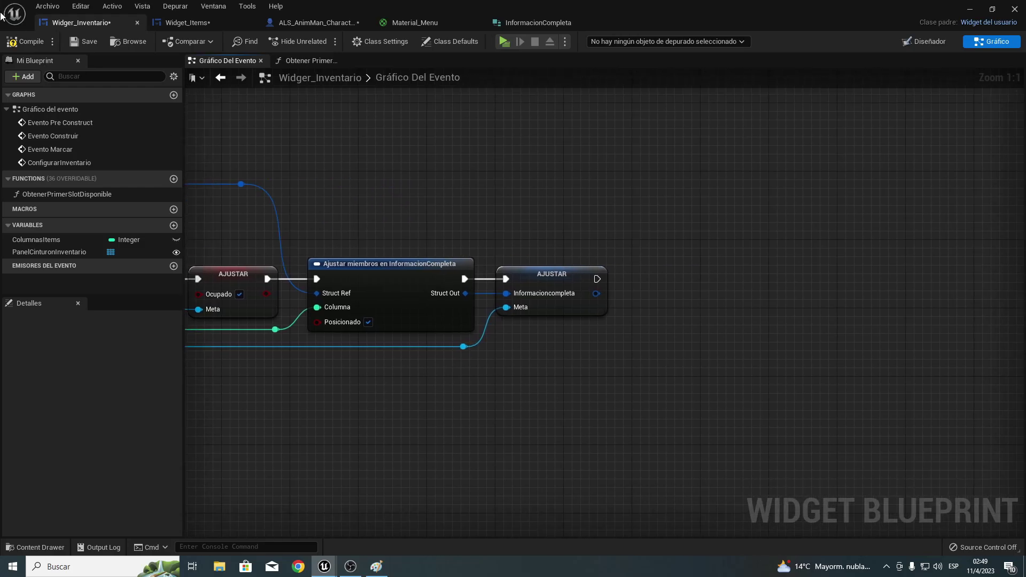
{"action": "left_click", "coordinate": [37, 34]}
{"action": "left_click", "coordinate": [86, 41]}
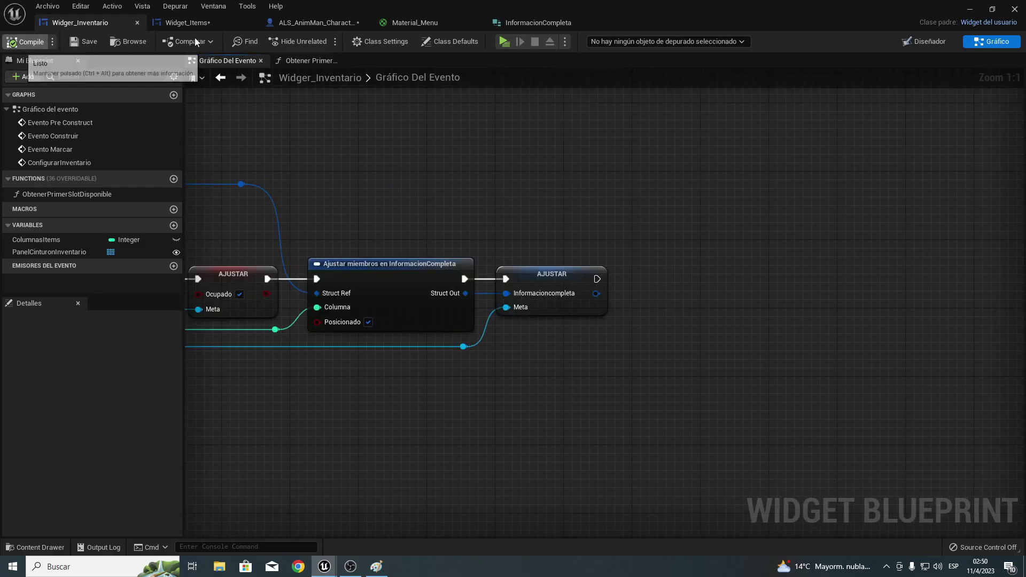
Play-test the HUD by running the character toward the pink weapons, then stop the preview.
{"action": "left_click", "coordinate": [502, 37]}
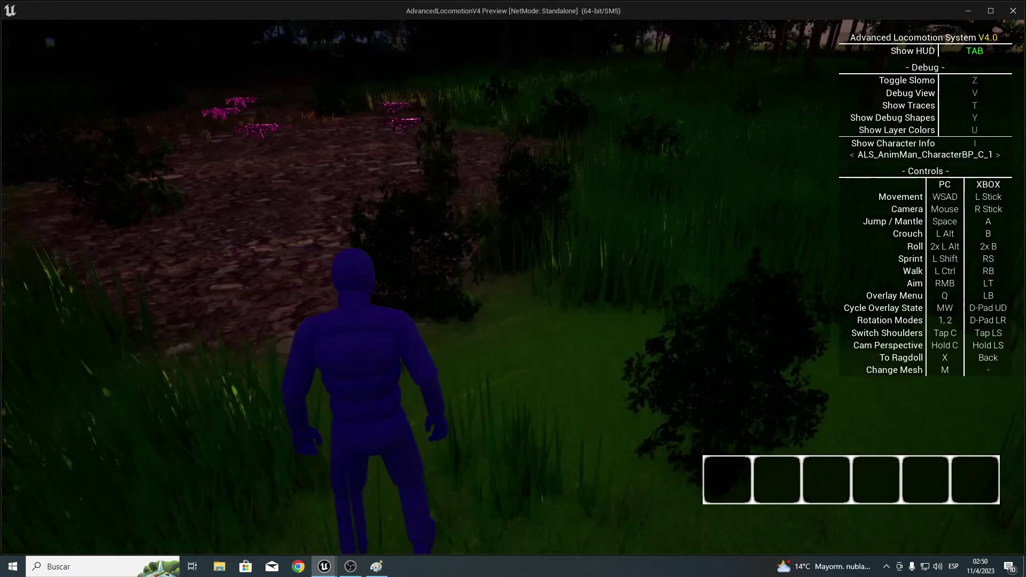
{"action": "key", "text": "Tab"}
{"action": "key", "text": "w"}
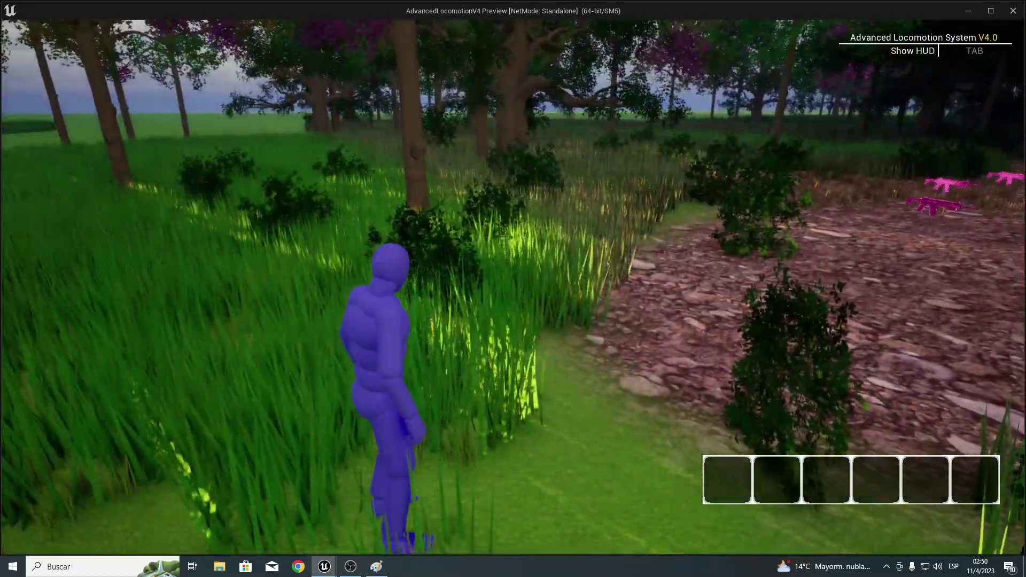
{"action": "key", "text": "w"}
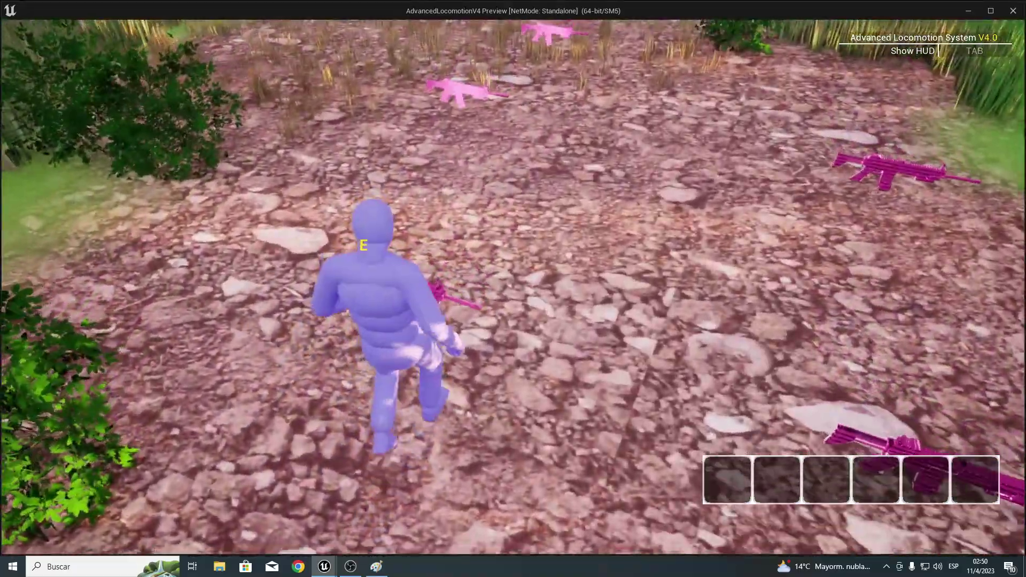
{"action": "key", "text": "w"}
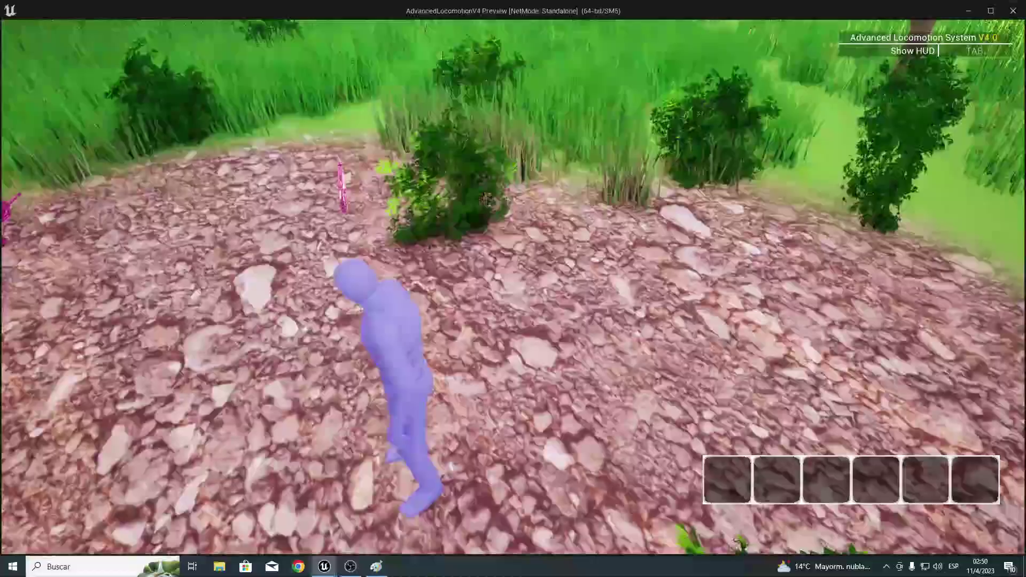
{"action": "key", "text": "w"}
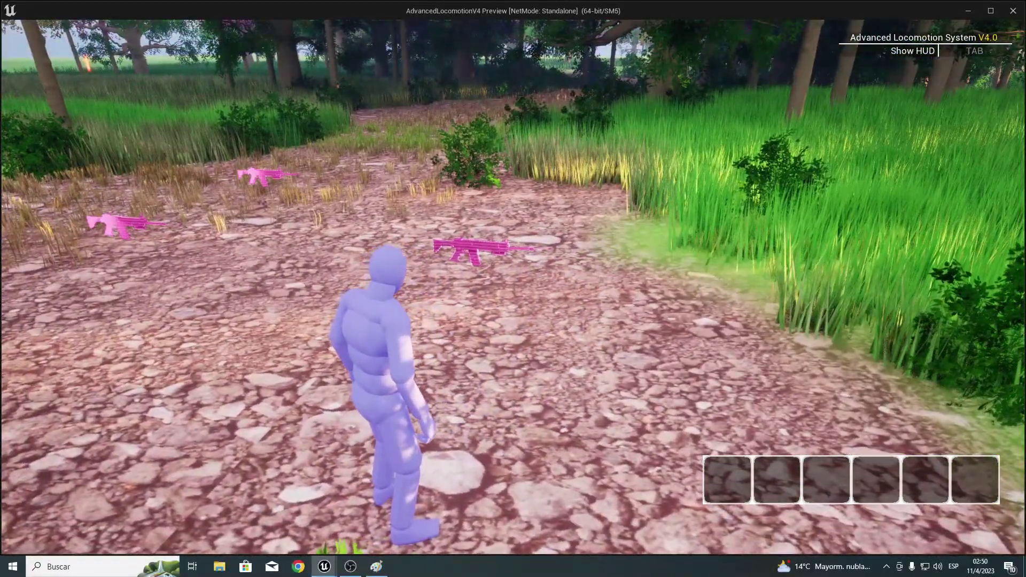
{"action": "key", "text": "w"}
{"action": "key", "text": "w"}
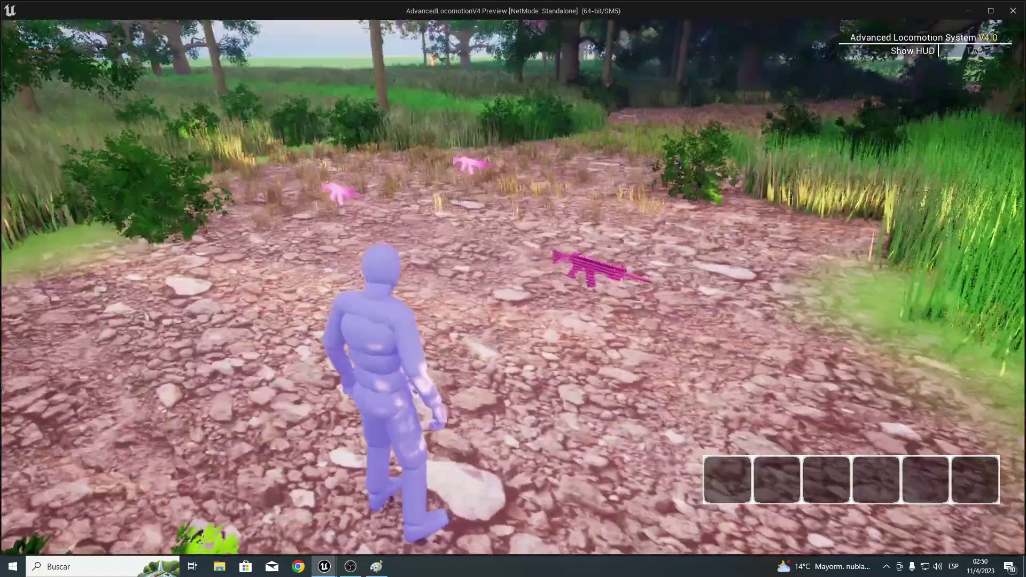
{"action": "key", "text": "w"}
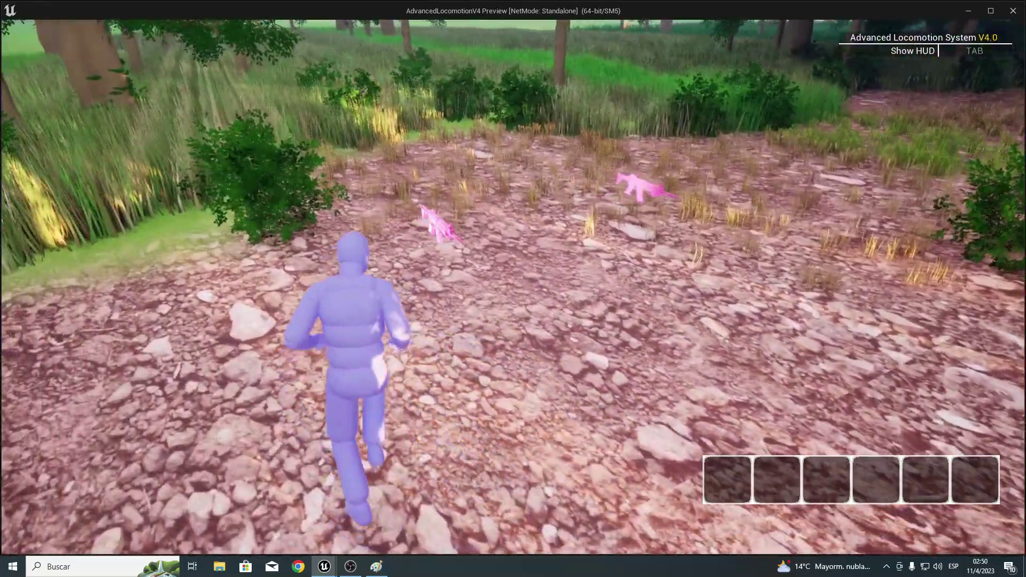
{"action": "key", "text": "Escape"}
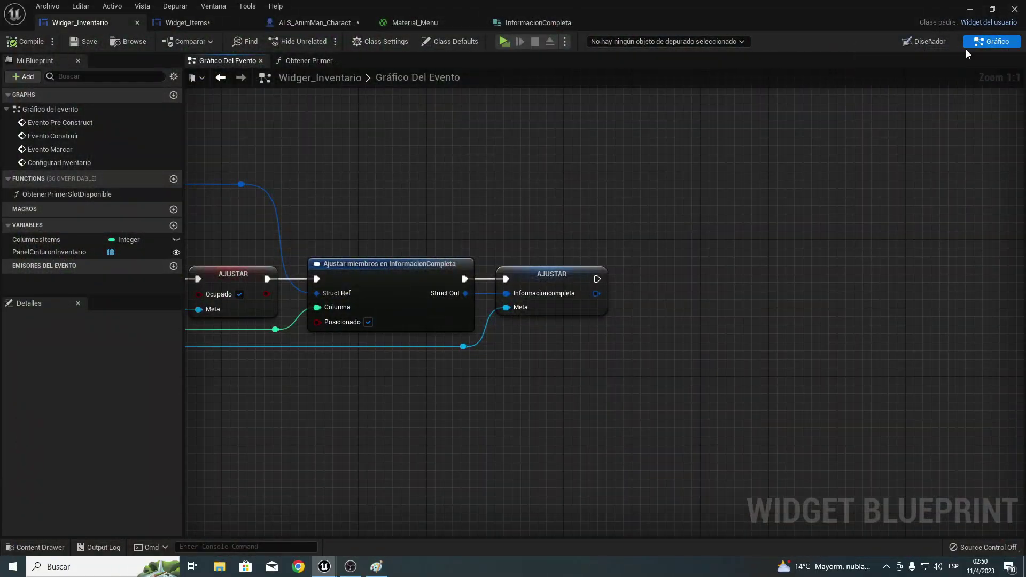
Open Widget_Items in the Designer and select the Image_Items image.
{"action": "left_click", "coordinate": [930, 42]}
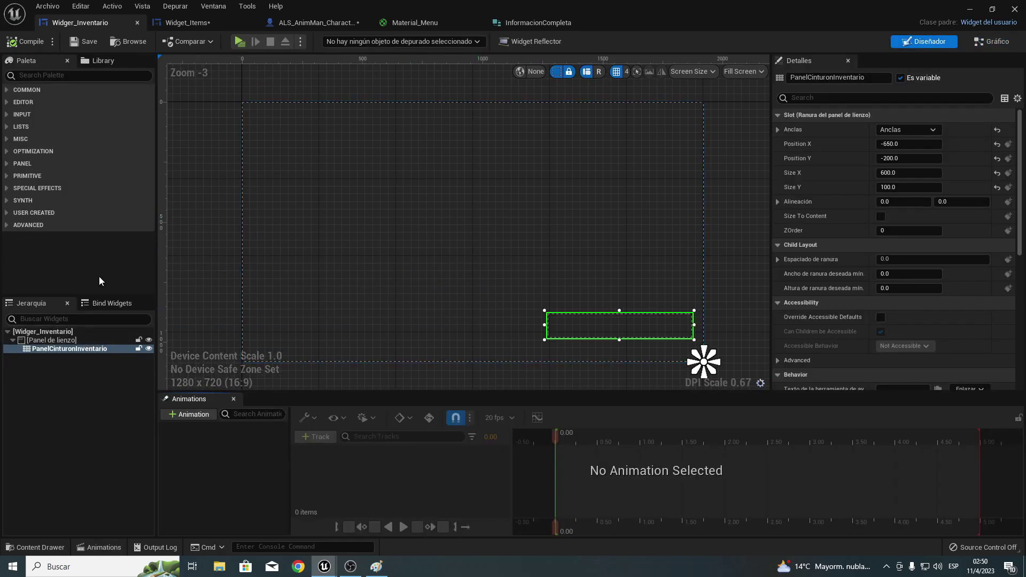
{"action": "left_click", "coordinate": [185, 21]}
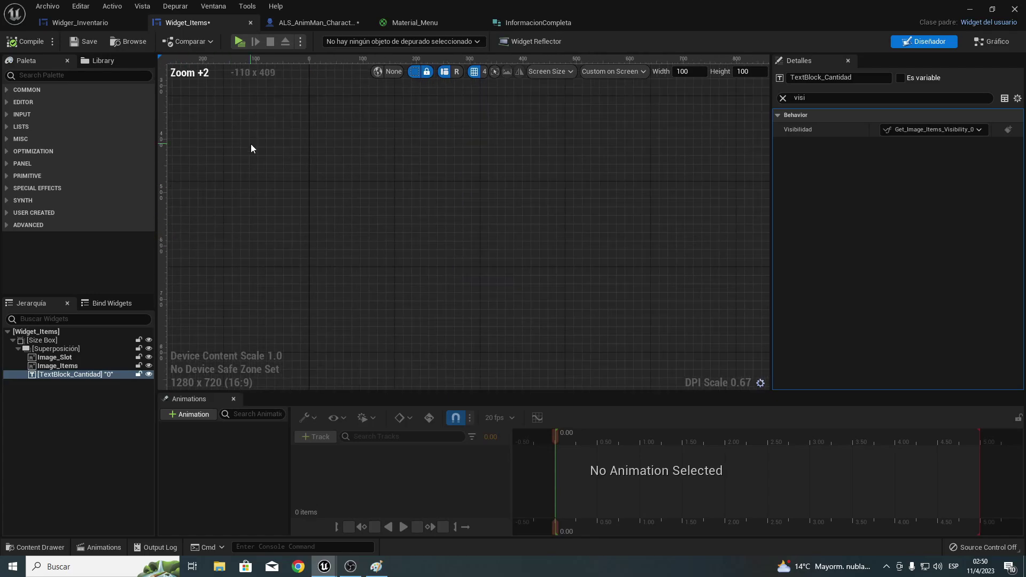
{"action": "left_click", "coordinate": [69, 366]}
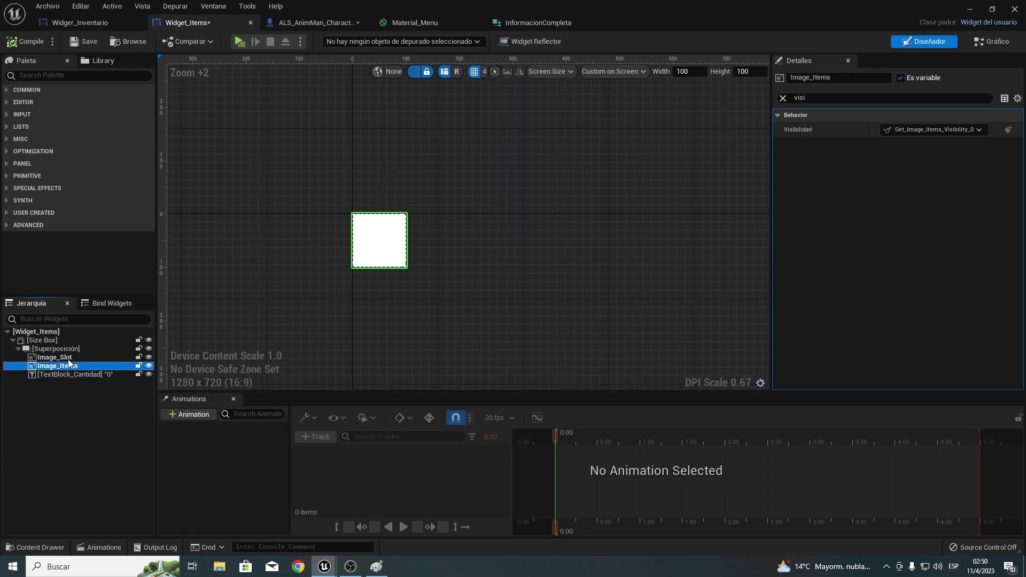
{"action": "left_click", "coordinate": [69, 358]}
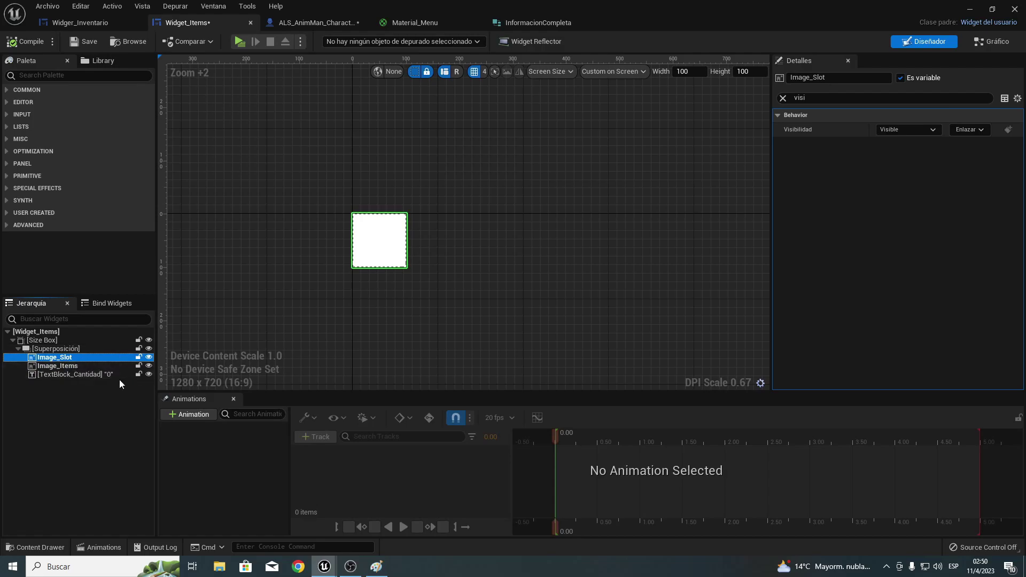
{"action": "left_click", "coordinate": [93, 367]}
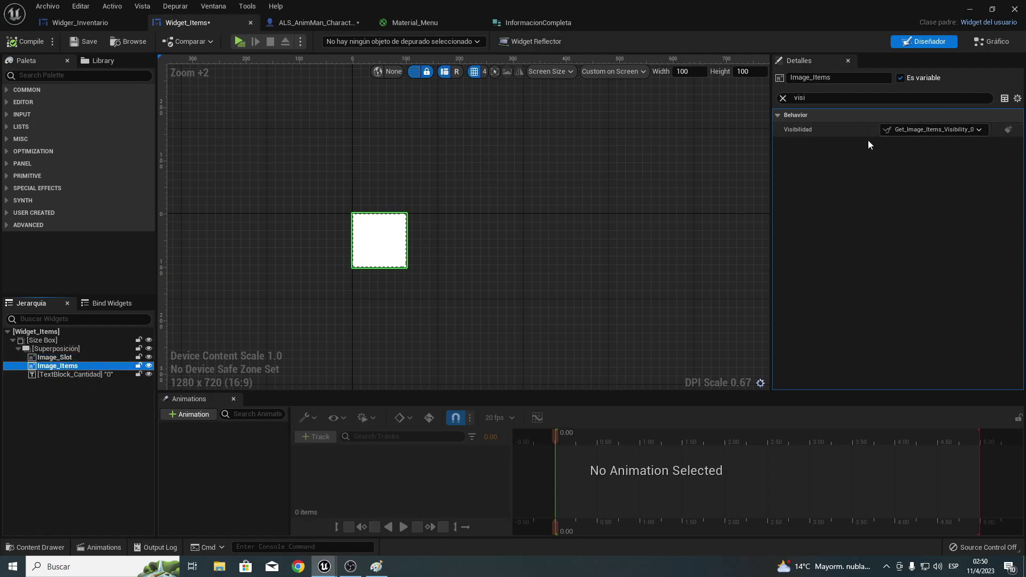
Set Image_Items' Color y opacidad alpha to 0, then compile and save Widget_Items.
{"action": "key", "text": "BackSpace"}
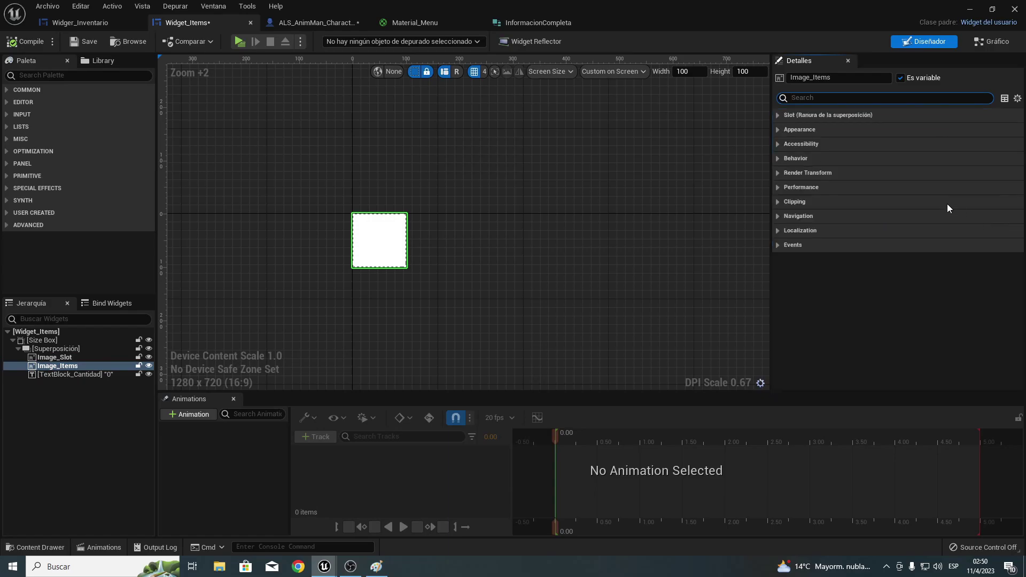
{"action": "left_click", "coordinate": [778, 115]}
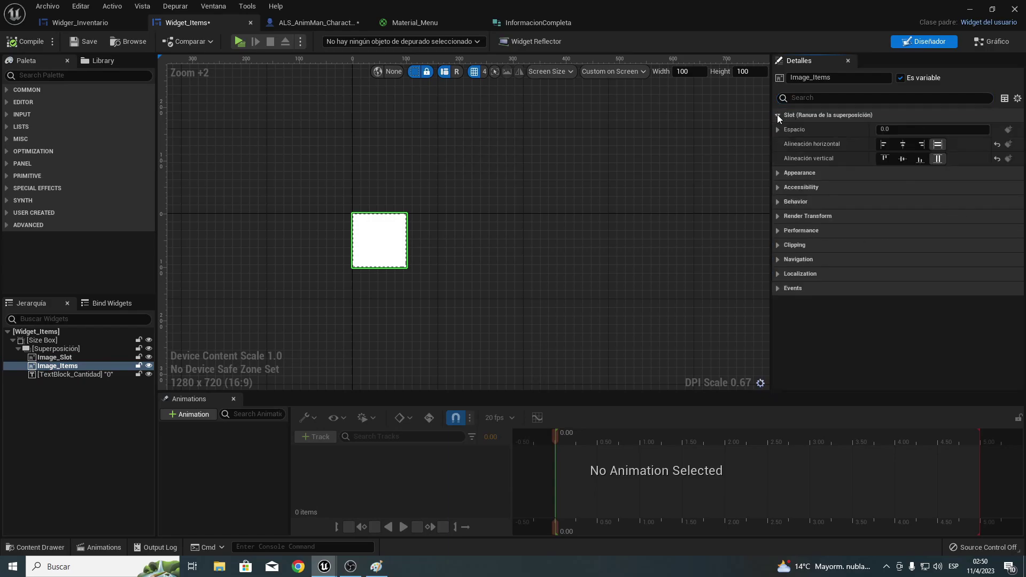
{"action": "left_click", "coordinate": [781, 173]}
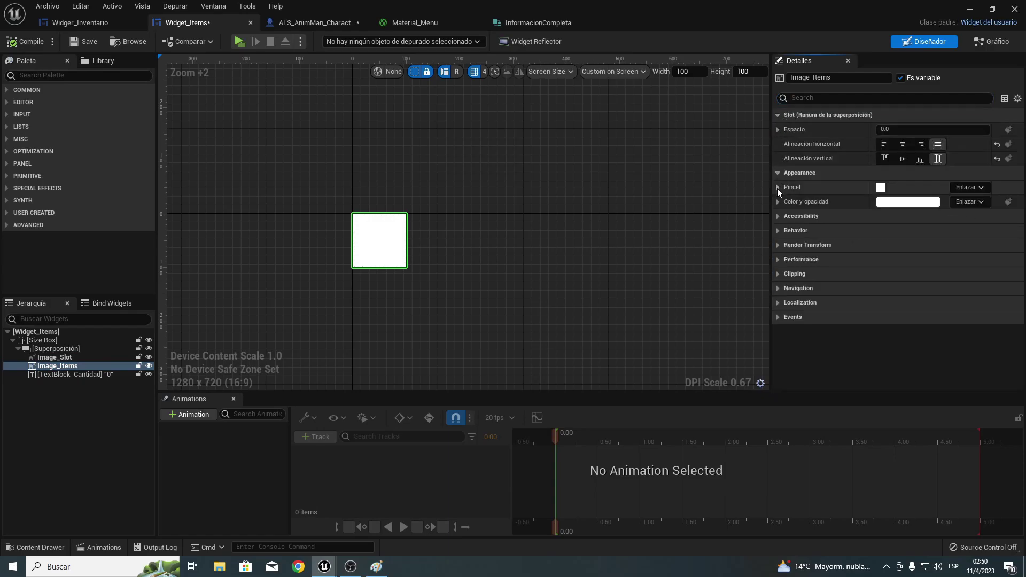
{"action": "left_click", "coordinate": [909, 202]}
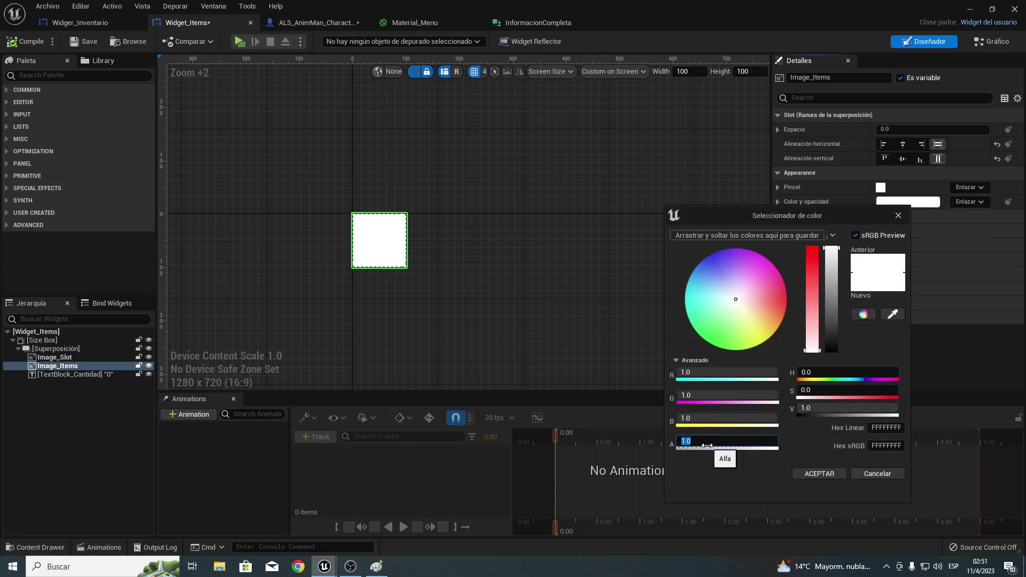
{"action": "type", "text": "0"}
{"action": "key", "text": "Return"}
{"action": "left_click", "coordinate": [809, 474]}
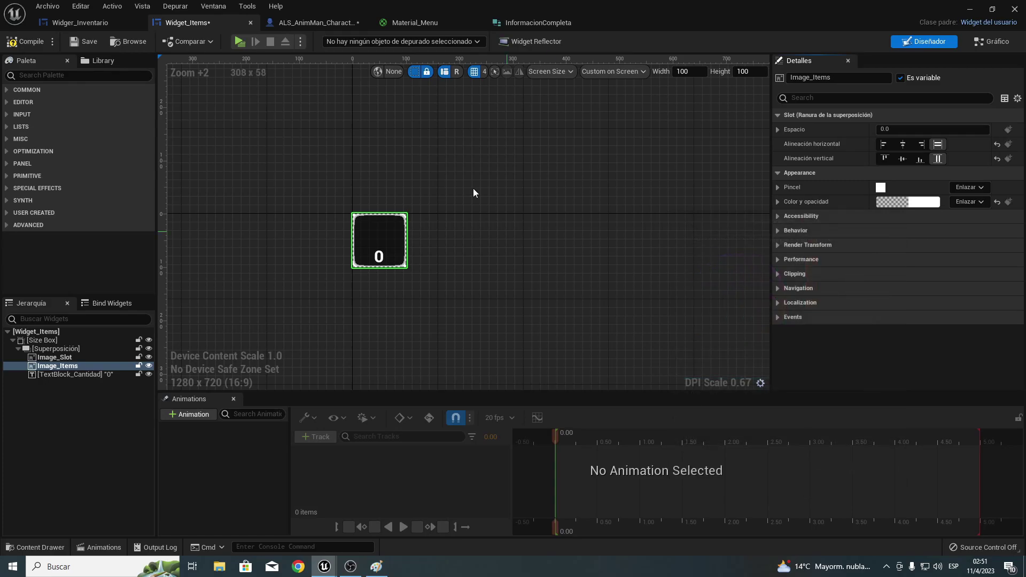
{"action": "left_click", "coordinate": [15, 41]}
{"action": "left_click", "coordinate": [88, 41]}
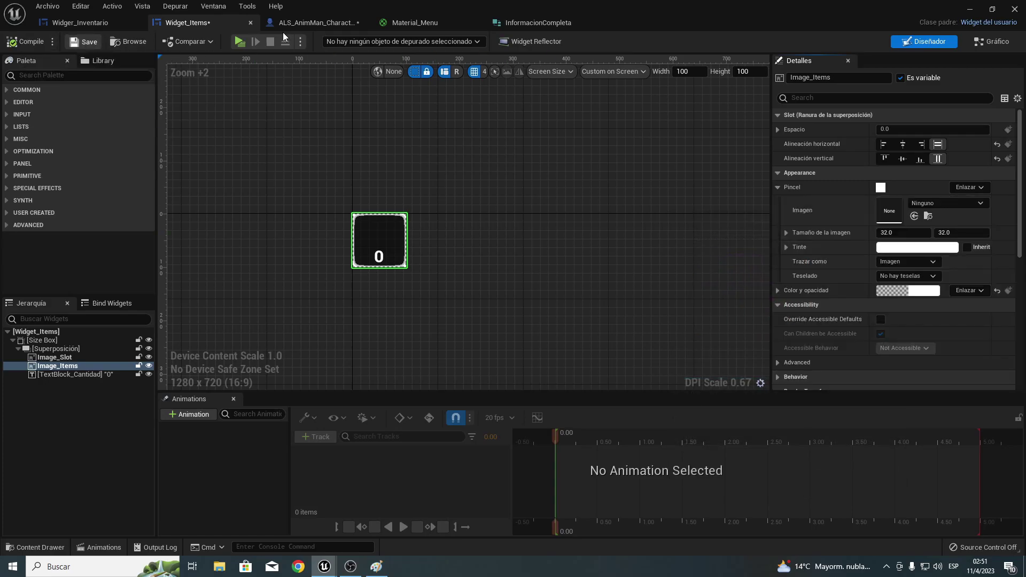
Close the Material_Menu and InformacionCompleta editor tabs.
{"action": "left_click", "coordinate": [306, 23]}
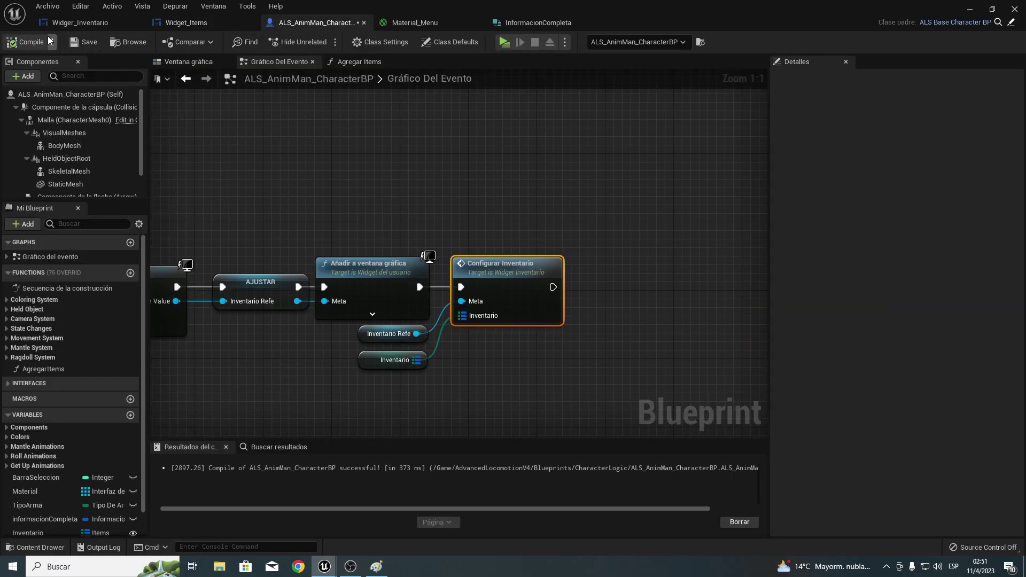
{"action": "left_click", "coordinate": [85, 24]}
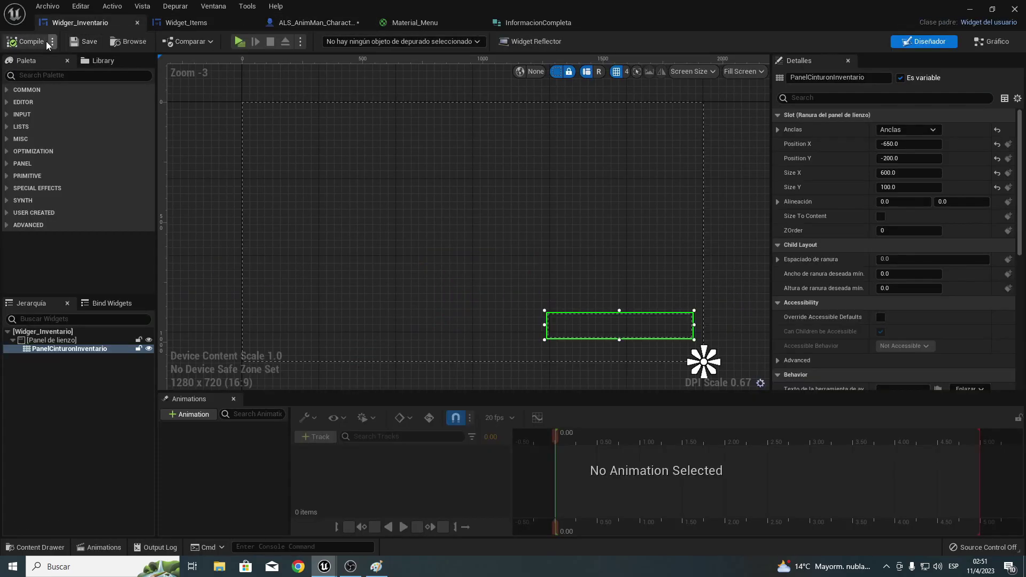
{"action": "left_click", "coordinate": [412, 24]}
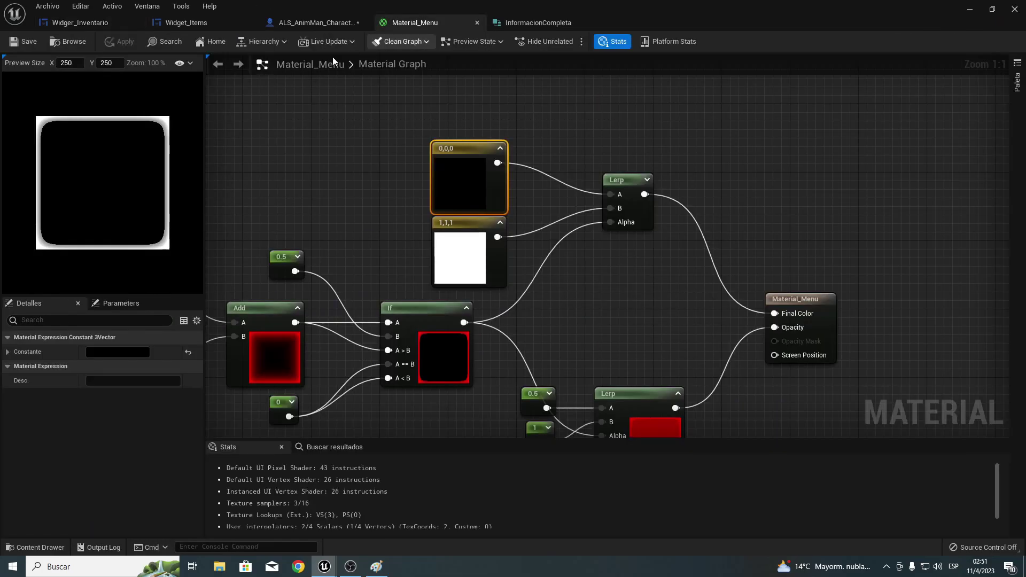
{"action": "left_click", "coordinate": [476, 23]}
{"action": "left_click", "coordinate": [448, 22]}
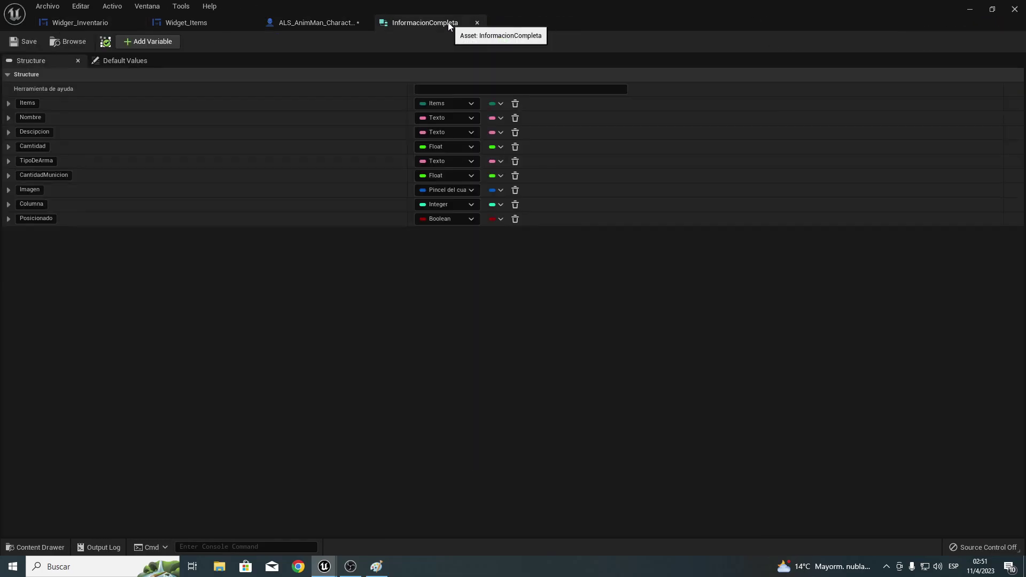
{"action": "left_click", "coordinate": [477, 22]}
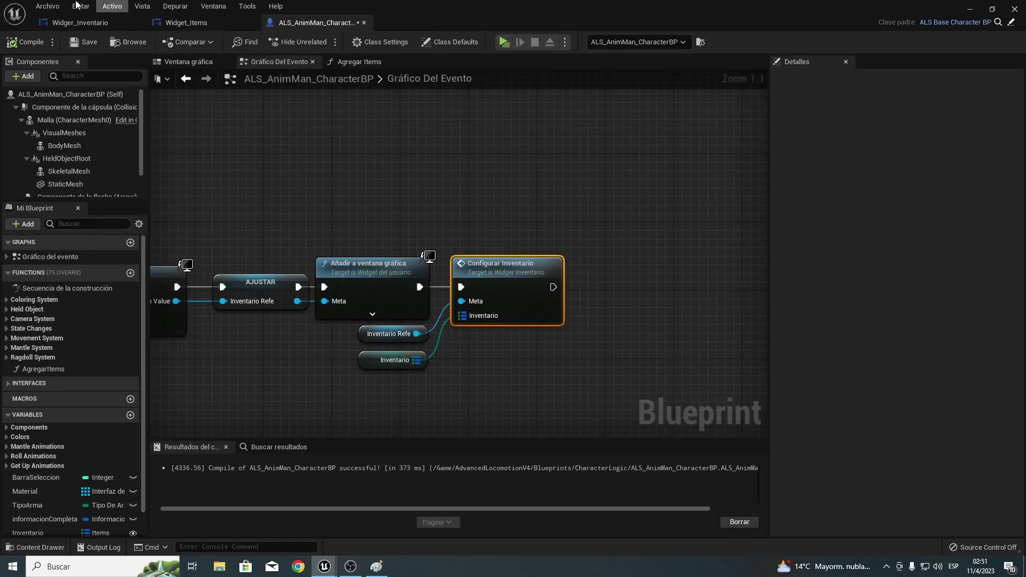
Walk the character across the clearing to a pink rifle and shrink the game preview window.
{"action": "left_click", "coordinate": [969, 12]}
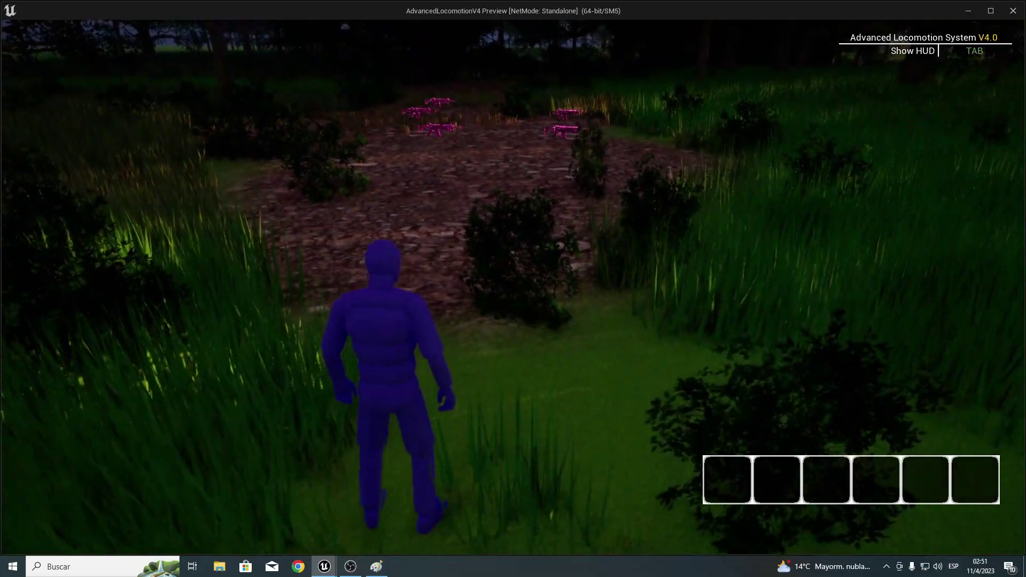
{"action": "key", "text": "w"}
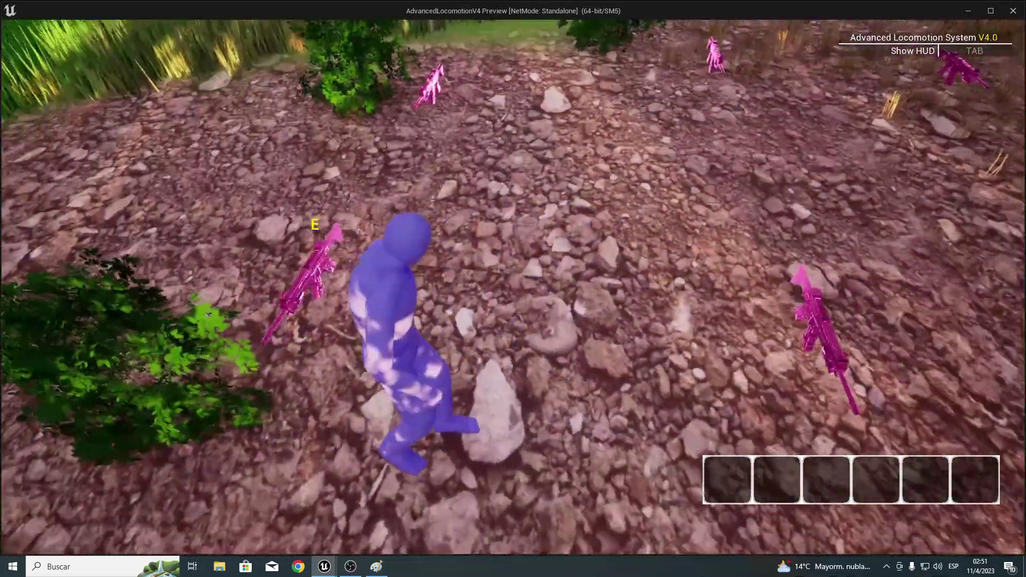
{"action": "key", "text": "w"}
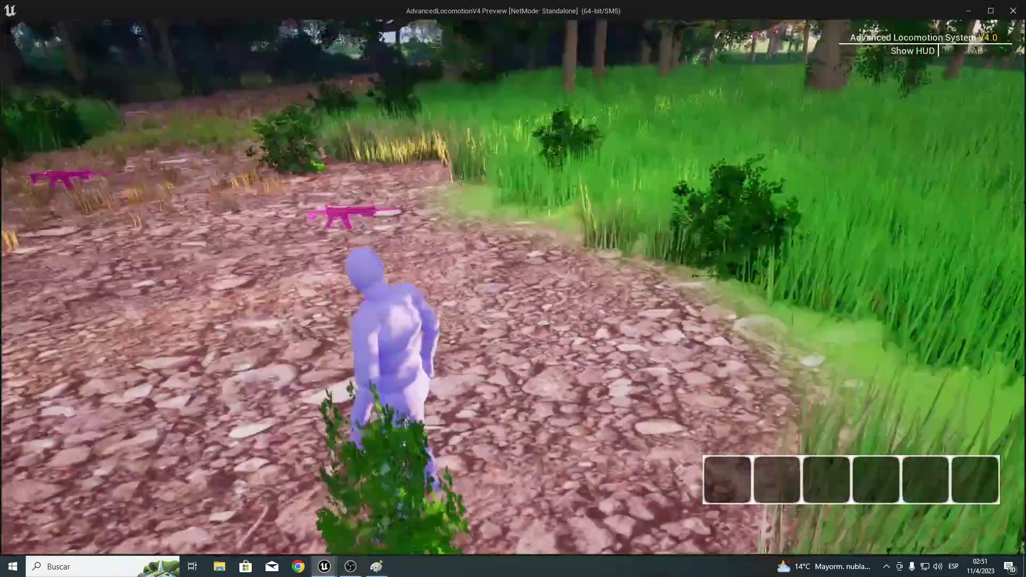
{"action": "key", "text": "w"}
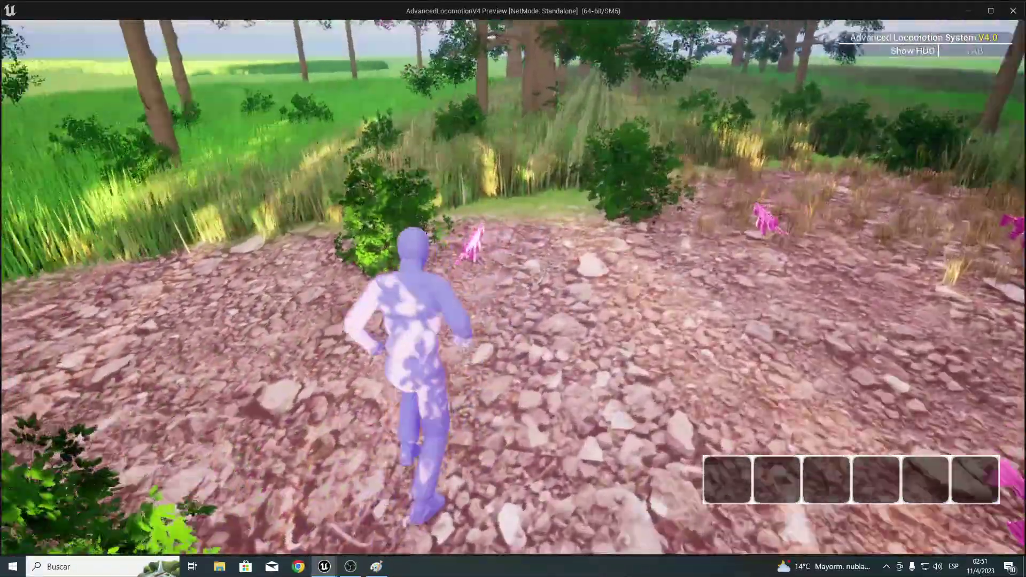
{"action": "key", "text": "w"}
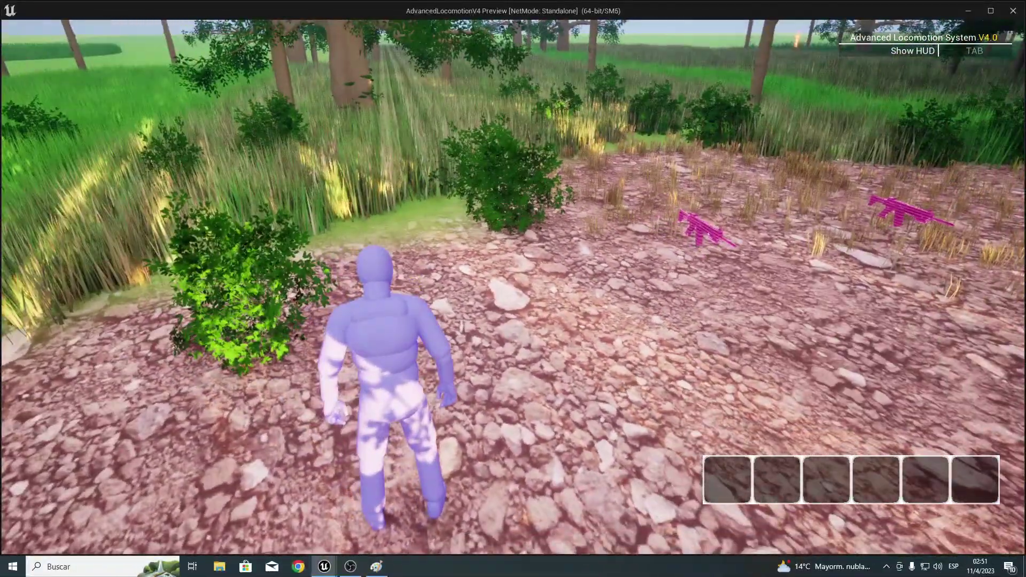
{"action": "key", "text": "w"}
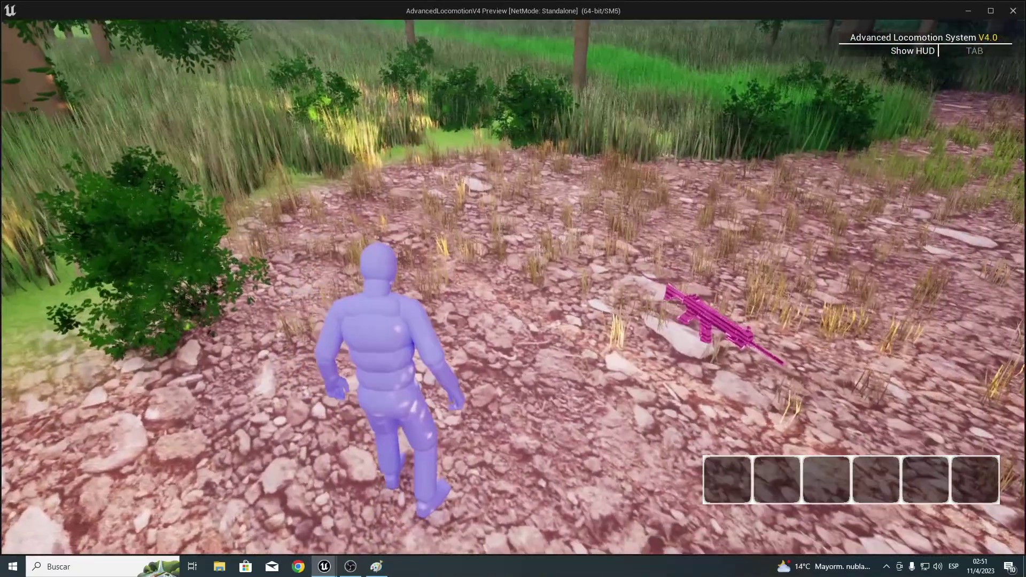
{"action": "key", "text": "super"}
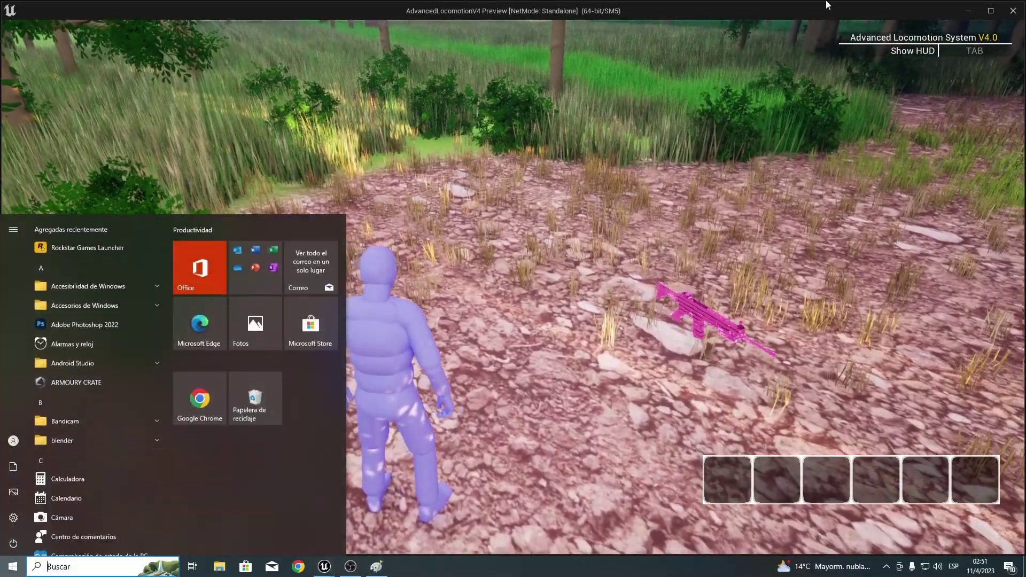
{"action": "key", "text": "Escape"}
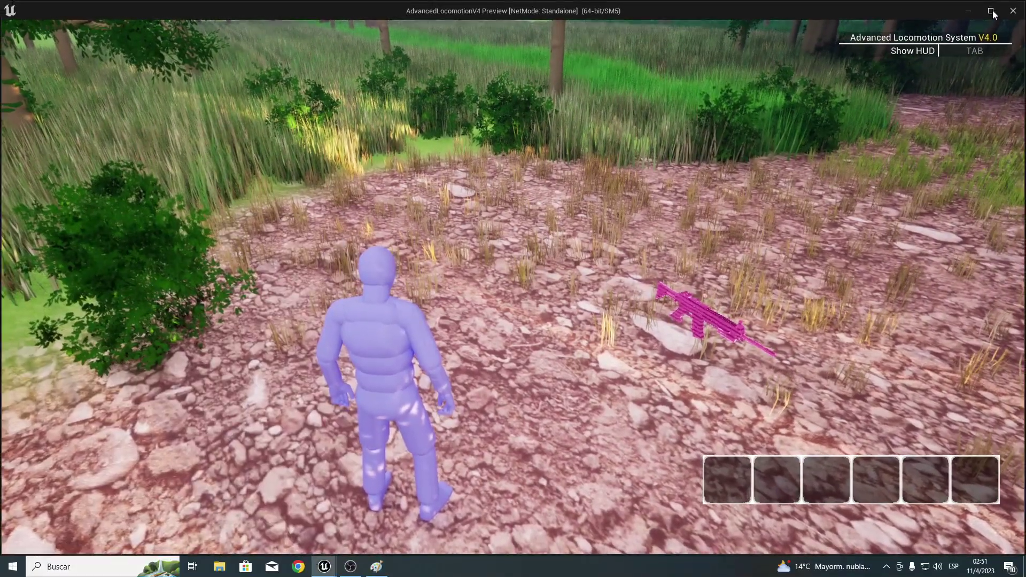
{"action": "left_click", "coordinate": [990, 10]}
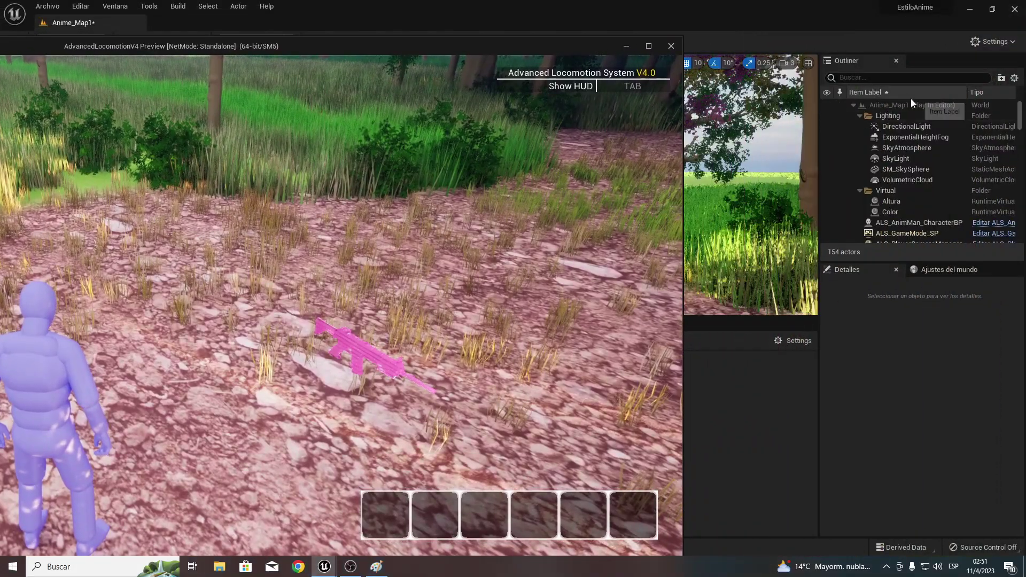
Select the ALS_AnimMan_CharacterBP actor in the level and scroll through its Details.
{"action": "scroll", "coordinate": [887, 166], "scroll_direction": "down", "scroll_amount": 3}
{"action": "left_click", "coordinate": [891, 172]}
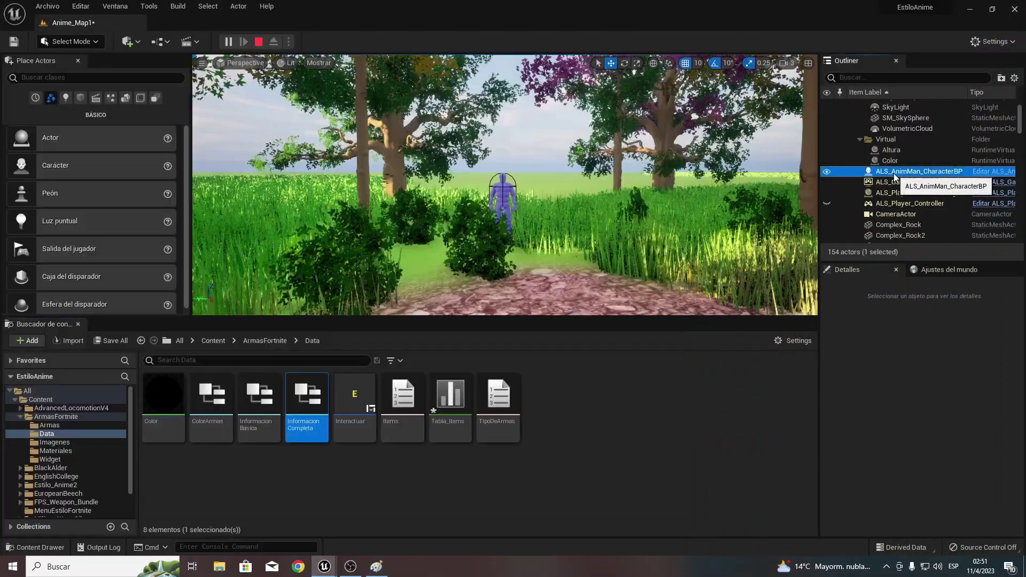
{"action": "scroll", "coordinate": [845, 480], "scroll_direction": "down", "scroll_amount": 2}
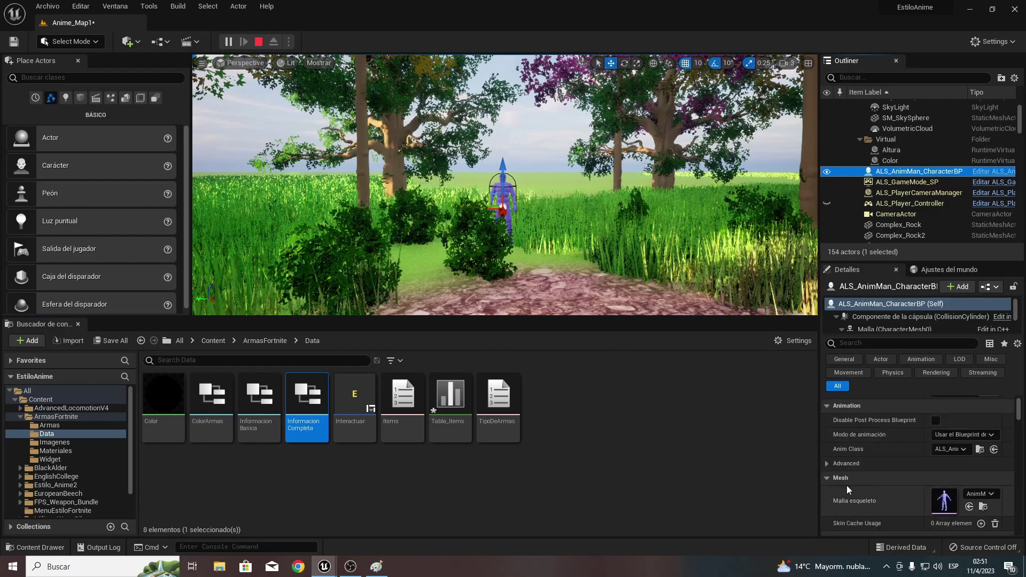
{"action": "scroll", "coordinate": [848, 485], "scroll_direction": "up", "scroll_amount": 2}
{"action": "scroll", "coordinate": [848, 477], "scroll_direction": "down", "scroll_amount": 1}
{"action": "scroll", "coordinate": [848, 483], "scroll_direction": "down", "scroll_amount": 1}
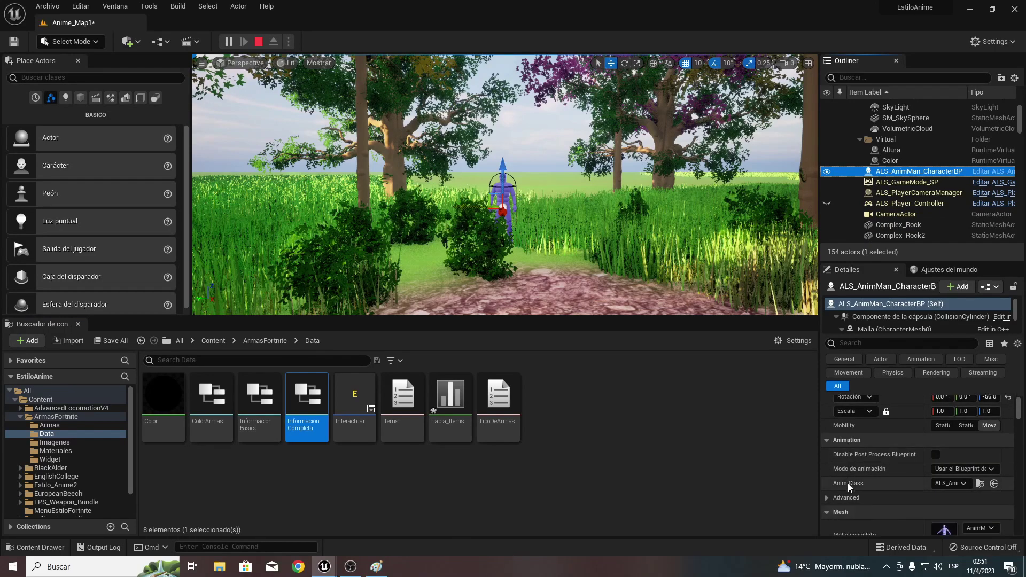
{"action": "scroll", "coordinate": [848, 489], "scroll_direction": "down", "scroll_amount": 1}
{"action": "scroll", "coordinate": [846, 499], "scroll_direction": "down", "scroll_amount": 1}
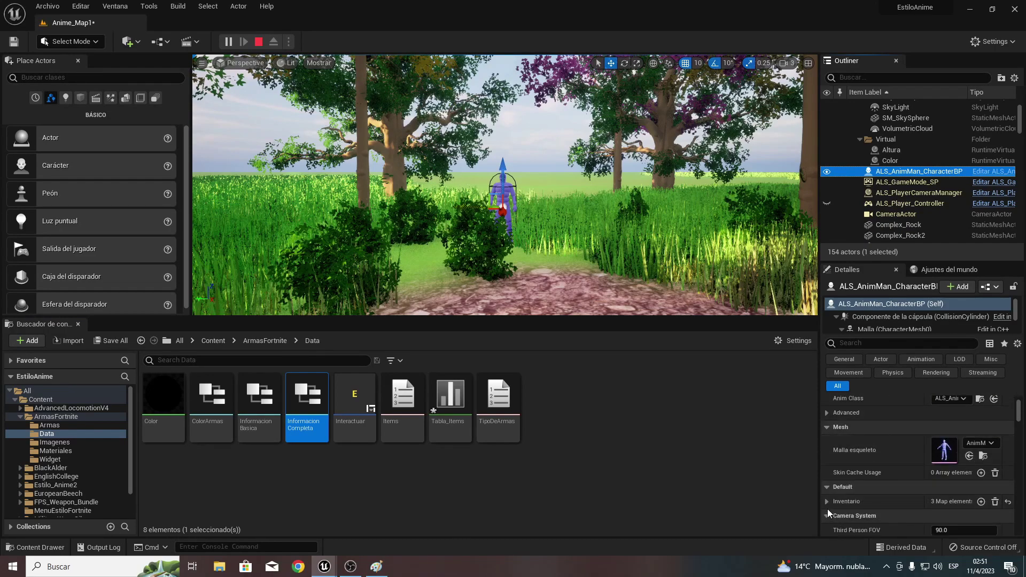
Expand the Inventario map to view its entries, then stop the play session.
{"action": "left_click", "coordinate": [827, 507]}
{"action": "scroll", "coordinate": [851, 508], "scroll_direction": "down", "scroll_amount": 1}
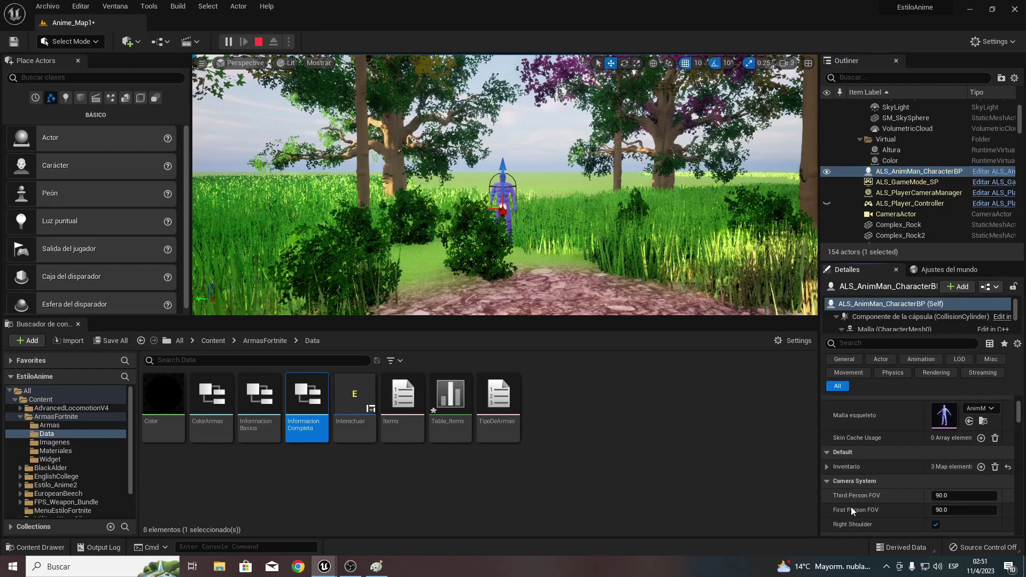
{"action": "left_click", "coordinate": [827, 467]}
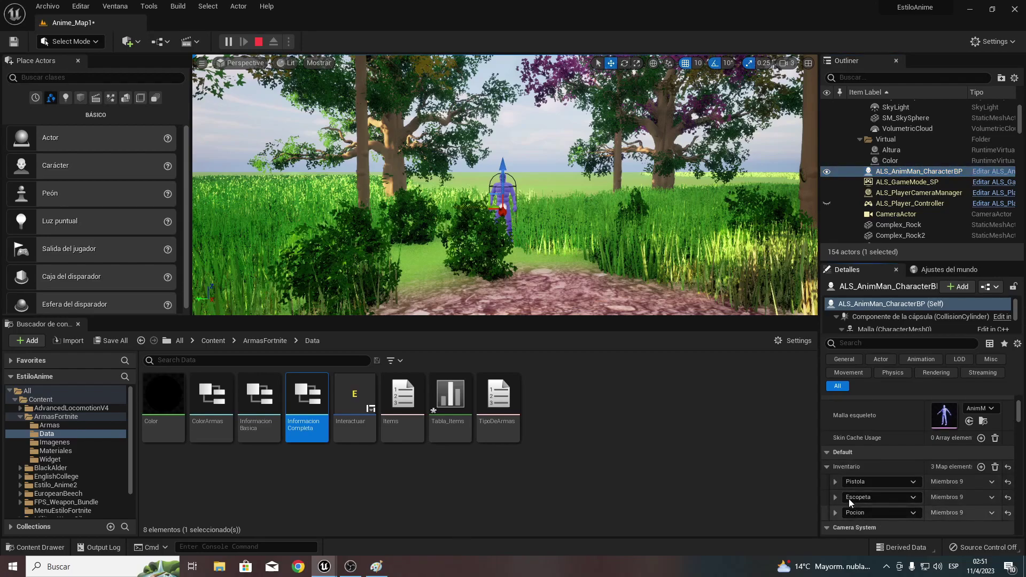
{"action": "left_click", "coordinate": [515, 128]}
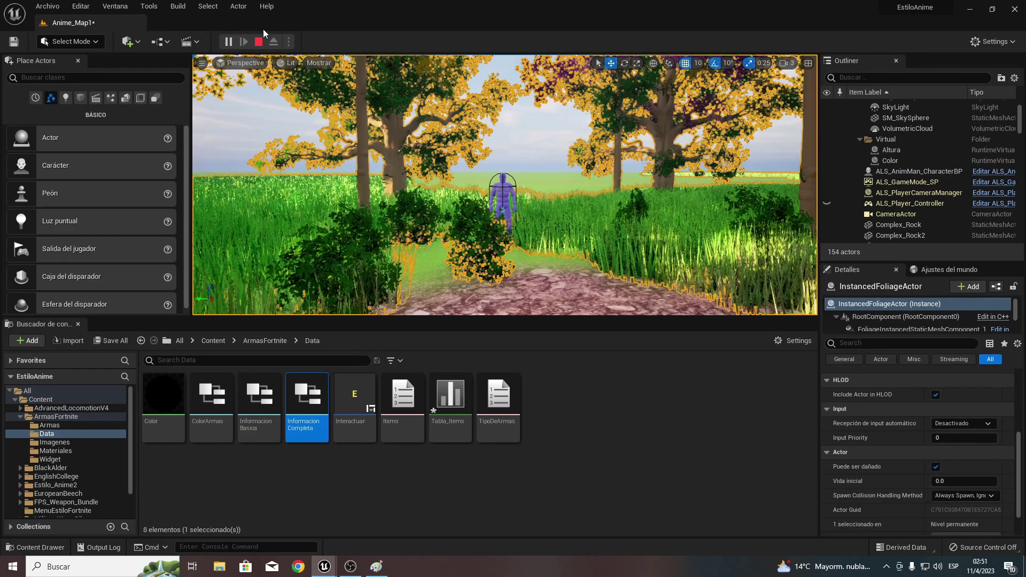
{"action": "left_click", "coordinate": [258, 42]}
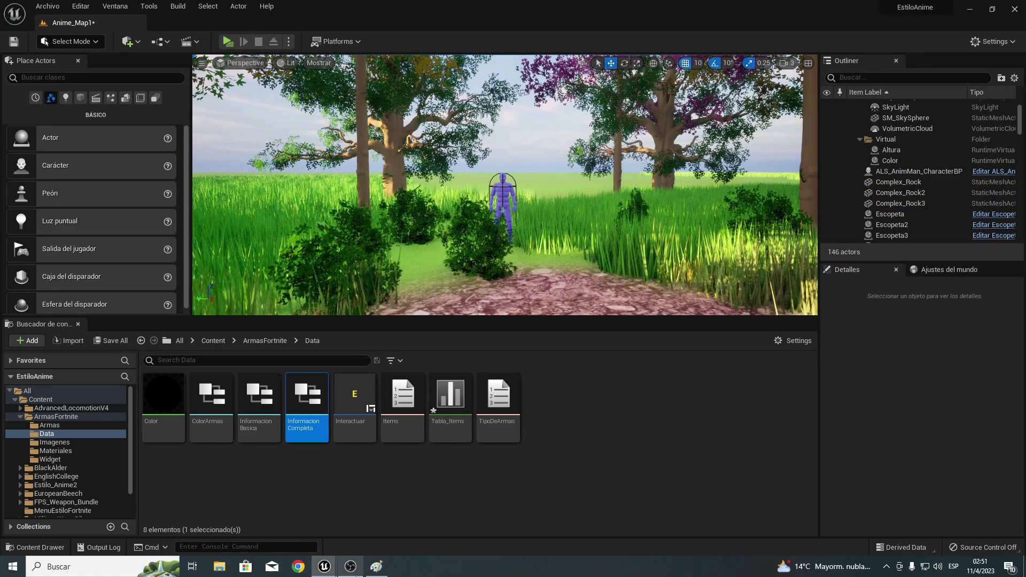
Collapse Widger_Inventario's inventory setup loop nodes into a new function.
{"action": "mouse_move", "coordinate": [325, 566]}
{"action": "left_click", "coordinate": [364, 540]}
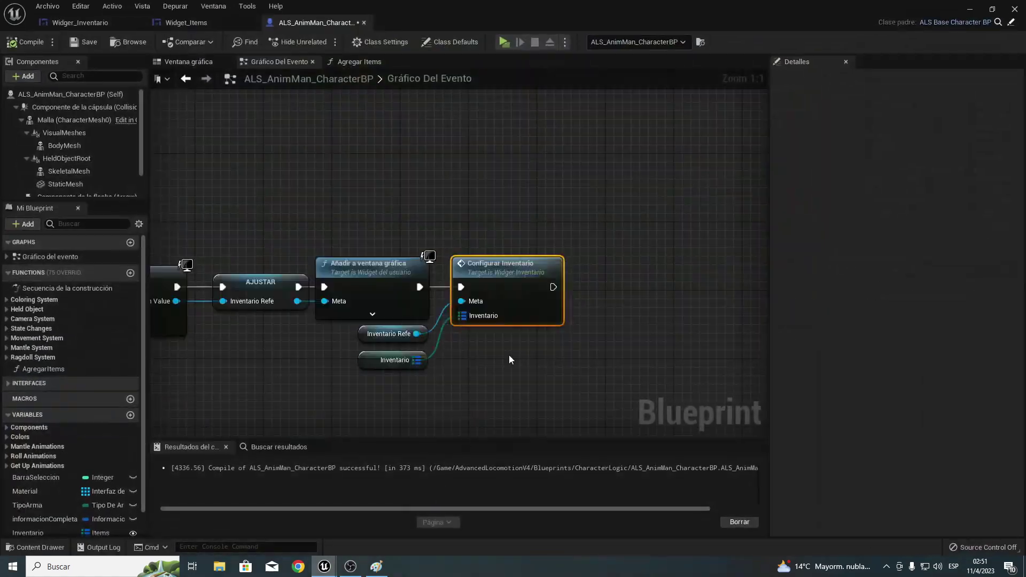
{"action": "double_click", "coordinate": [503, 265]}
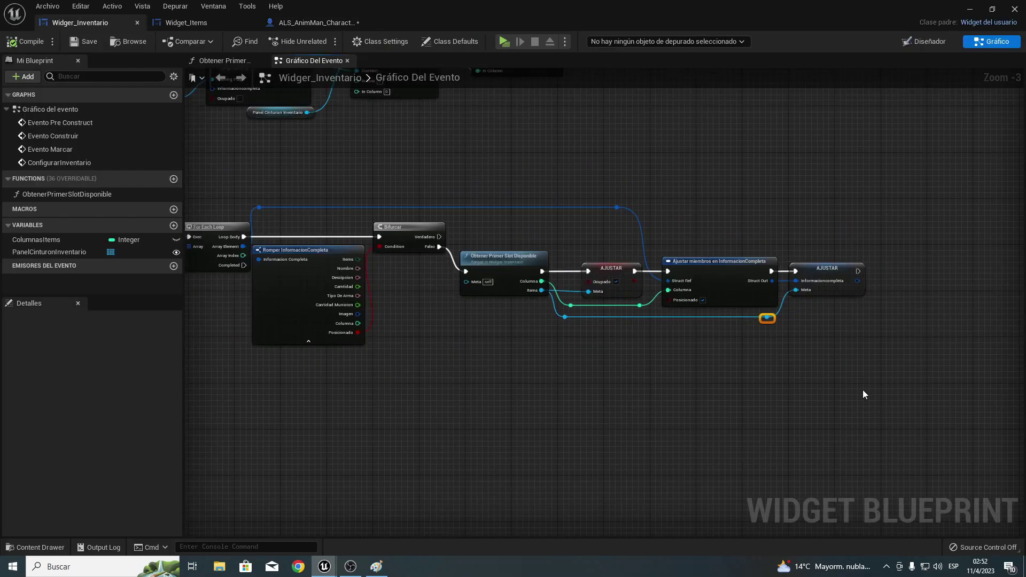
{"action": "left_click_drag", "start_coordinate": [862, 391], "coordinate": [263, 183]}
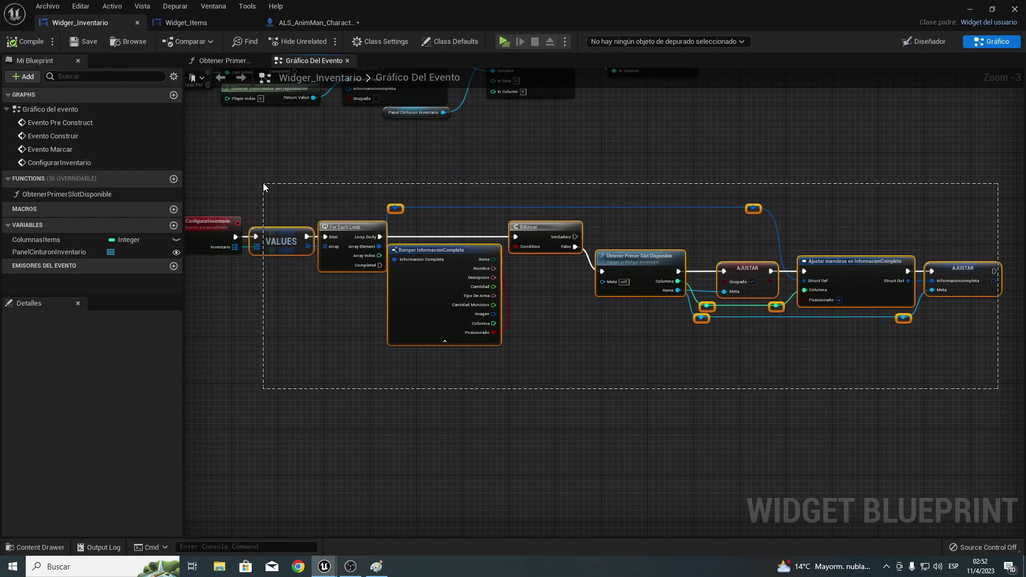
{"action": "right_click", "coordinate": [281, 234]}
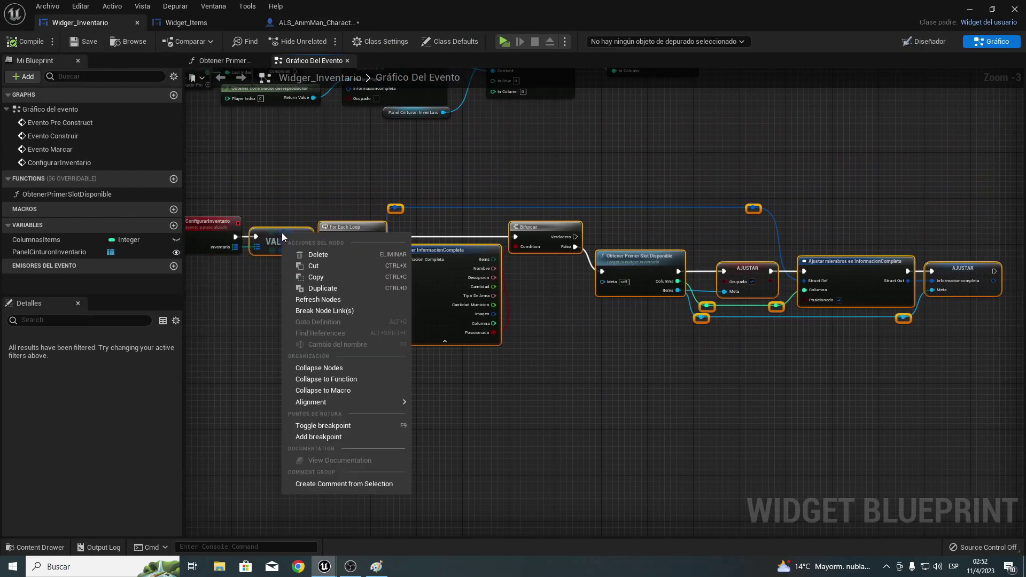
{"action": "left_click", "coordinate": [340, 380]}
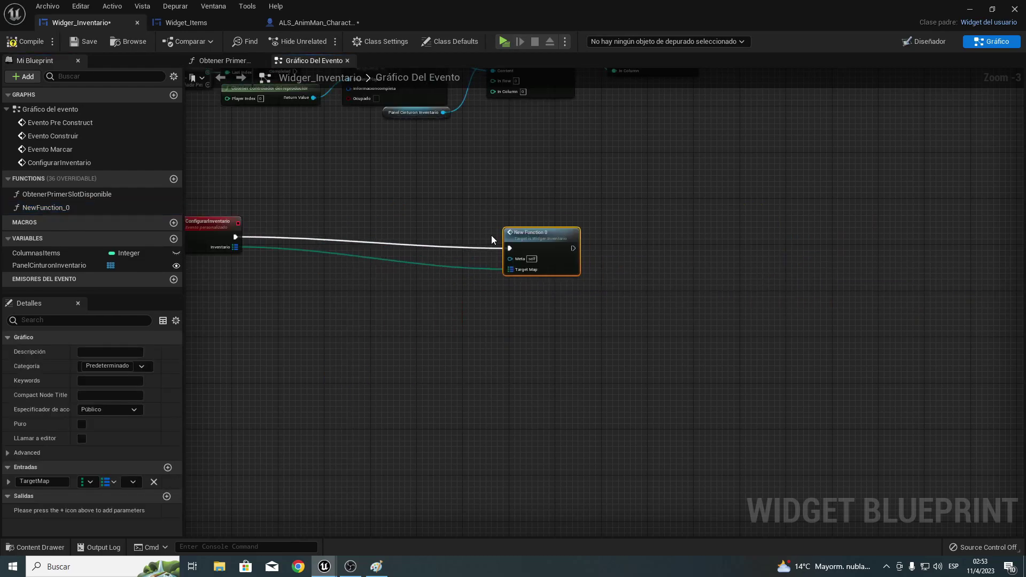
Place the new function node beside the event and delete the old ConfigurarInventario event.
{"action": "left_click_drag", "start_coordinate": [492, 240], "coordinate": [290, 211]}
{"action": "right_click_drag", "start_coordinate": [300, 267], "coordinate": [465, 314]}
{"action": "left_click", "coordinate": [373, 286]}
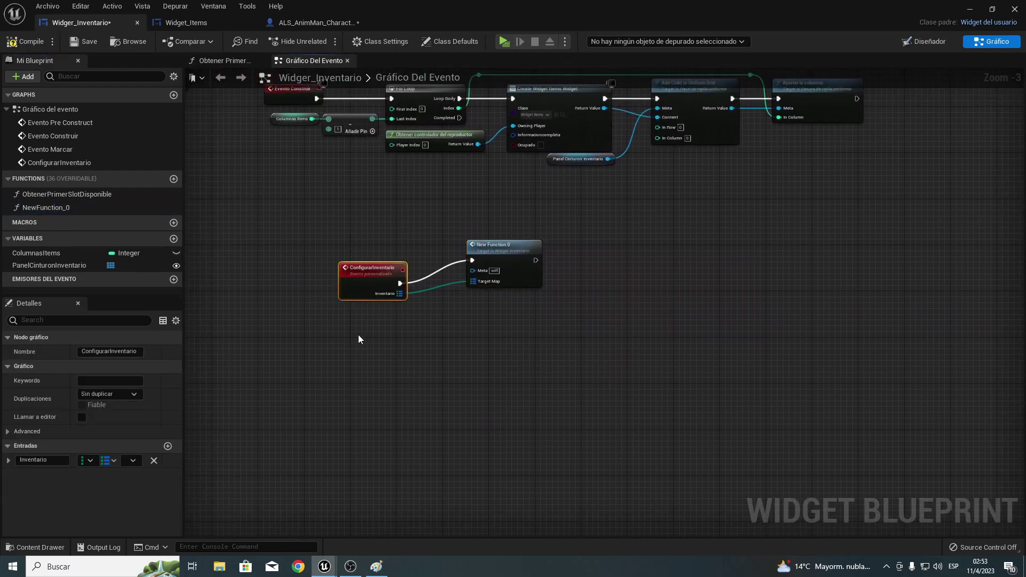
{"action": "key", "text": "Delete"}
Rename NewFunction_0 to ConfigurarInventario and return to the character Blueprint.
{"action": "left_click", "coordinate": [505, 251]}
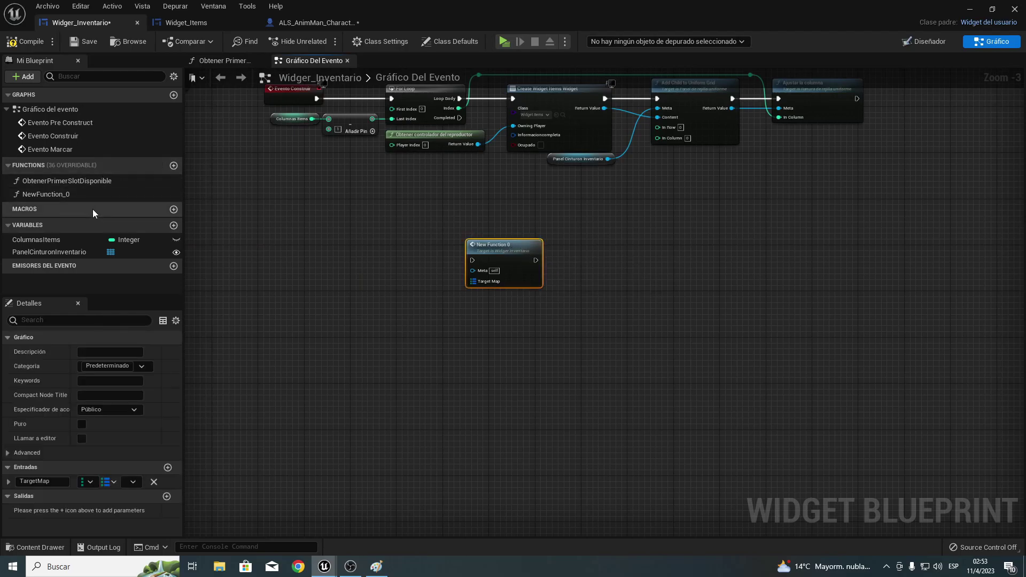
{"action": "left_click", "coordinate": [56, 195]}
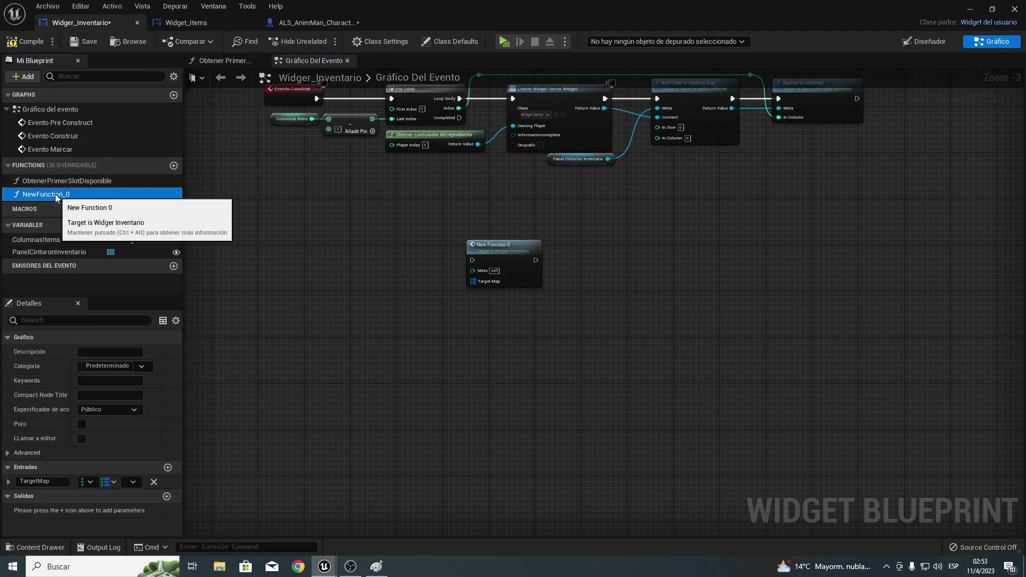
{"action": "left_click", "coordinate": [56, 195]}
{"action": "type", "text": "ConfigurarInventario"}
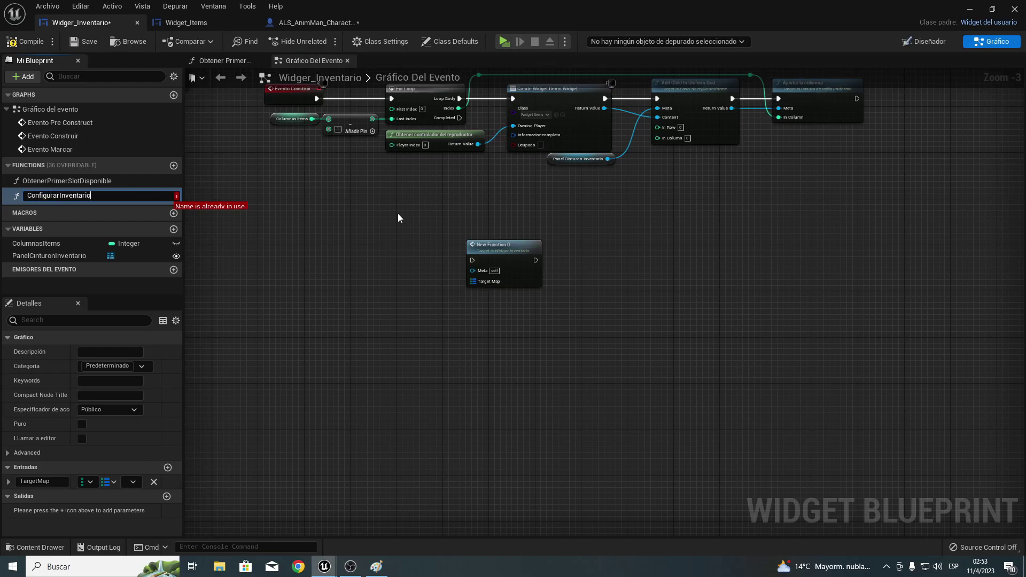
{"action": "key", "text": "Escape"}
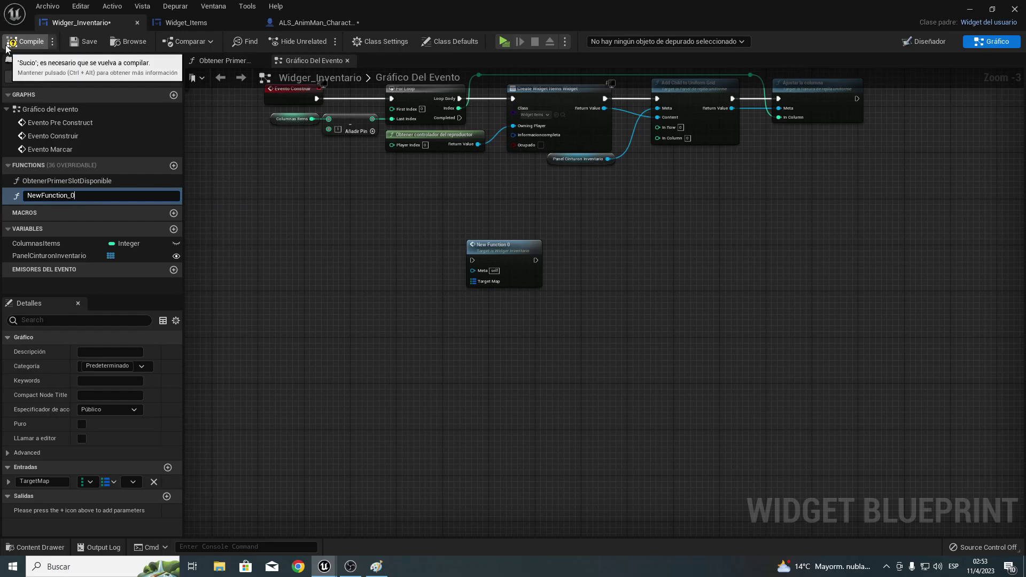
{"action": "key", "text": "Return"}
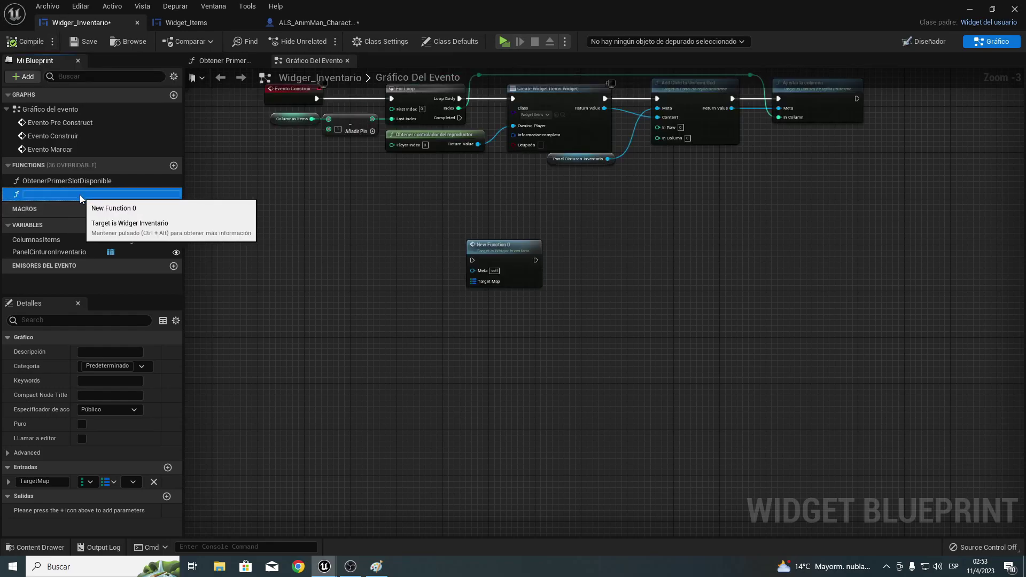
{"action": "key", "text": "F2"}
{"action": "type", "text": "ConfigurarInventario"}
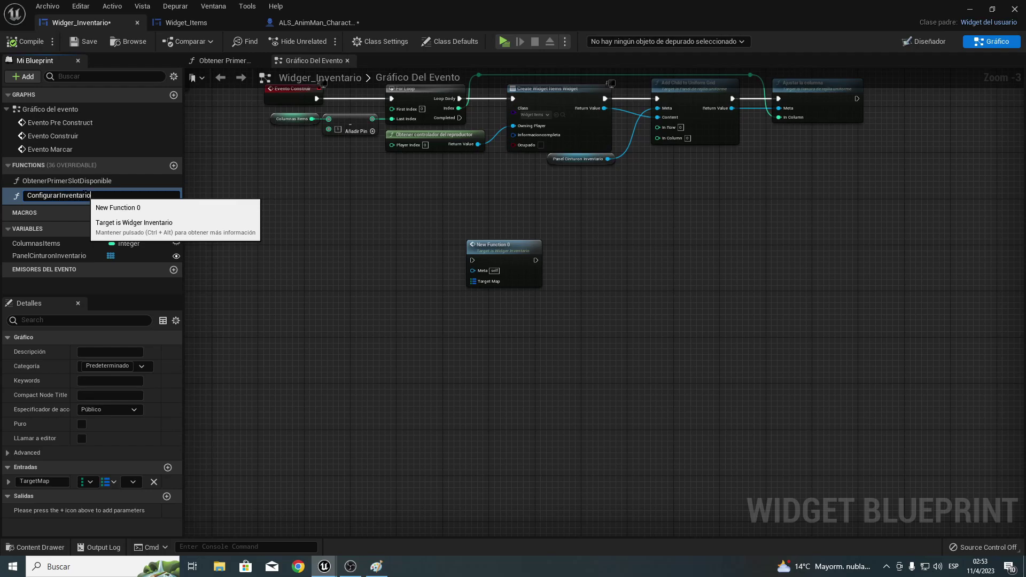
{"action": "key", "text": "Return"}
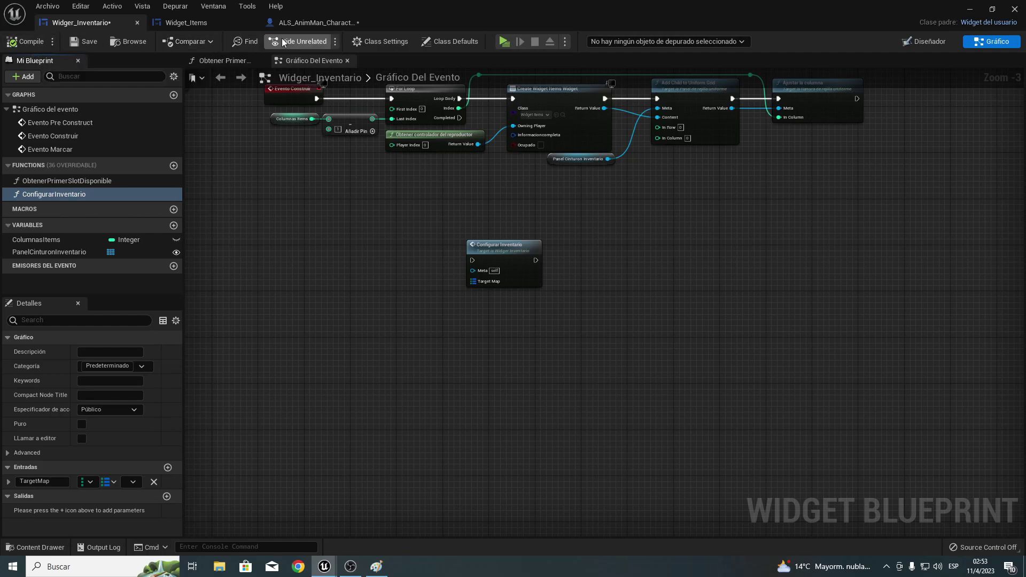
{"action": "left_click", "coordinate": [313, 23]}
Add a new Configurar Inventario call pulled from the Inventario reference.
{"action": "scroll", "coordinate": [458, 210], "scroll_direction": "down", "scroll_amount": 4}
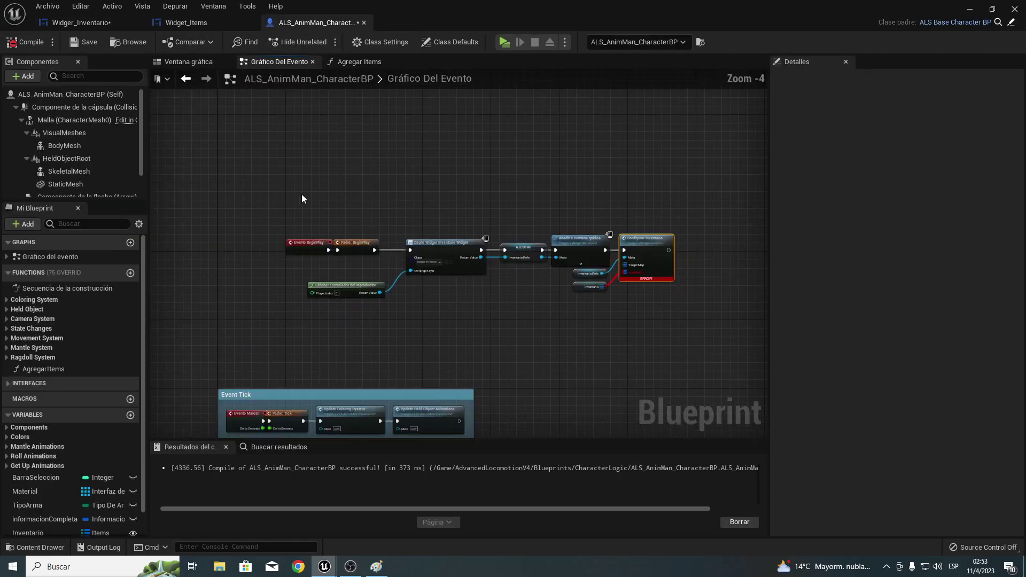
{"action": "right_click_drag", "start_coordinate": [588, 256], "coordinate": [393, 254]}
{"action": "scroll", "coordinate": [393, 255], "scroll_direction": "up", "scroll_amount": 4}
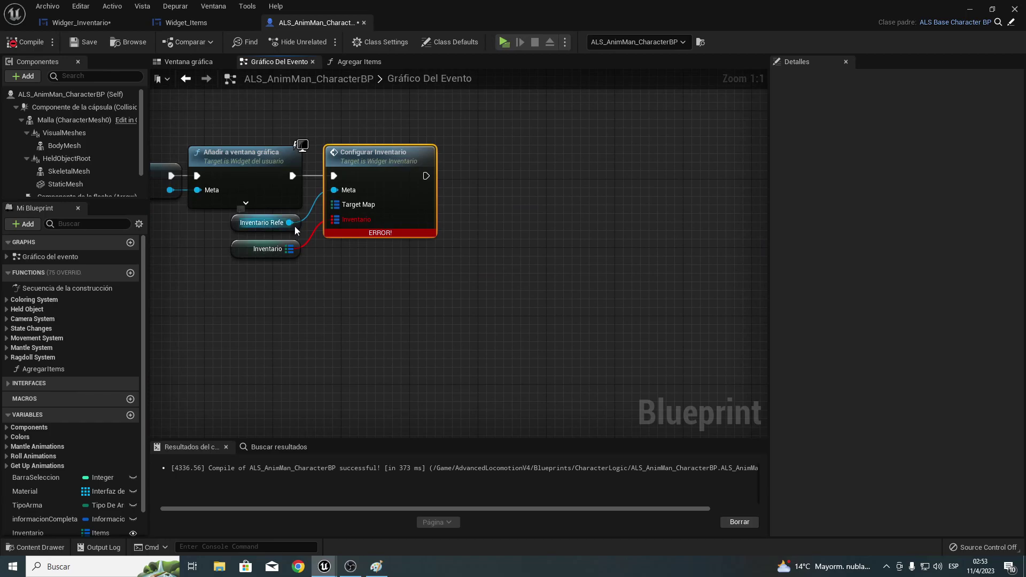
{"action": "left_click_drag", "start_coordinate": [291, 223], "coordinate": [358, 289]}
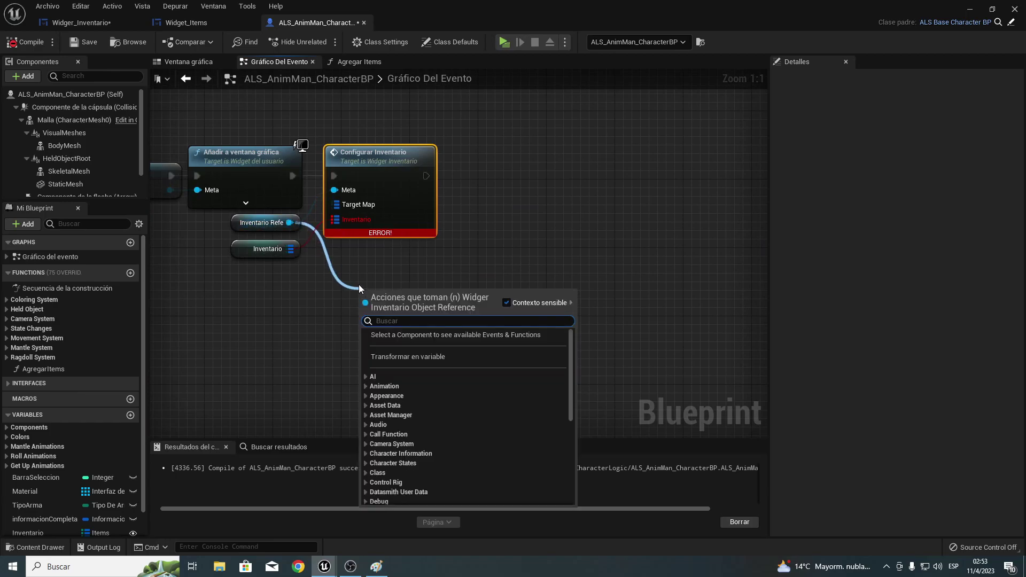
{"action": "type", "text": "conf"}
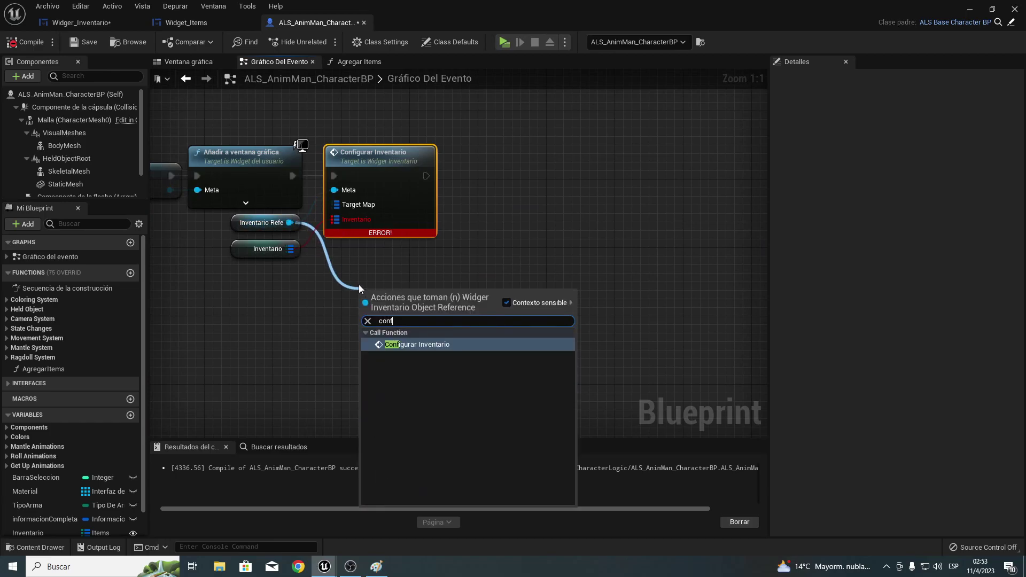
{"action": "left_click", "coordinate": [407, 344]}
Replace the broken Configurar Inventario node with the new one, wiring Inventario to Target Map, and save.
{"action": "left_click", "coordinate": [413, 230]}
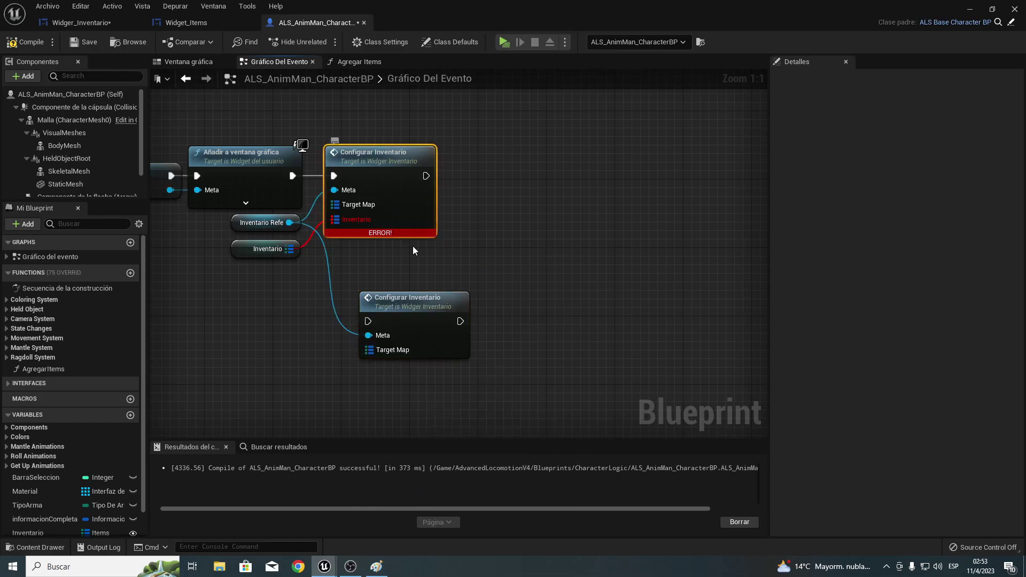
{"action": "key", "text": "Delete"}
{"action": "mouse_move", "coordinate": [405, 300]}
{"action": "left_mouse_down"}
{"action": "mouse_move", "coordinate": [376, 170]}
{"action": "mouse_move", "coordinate": [347, 177]}
{"action": "left_mouse_up"}
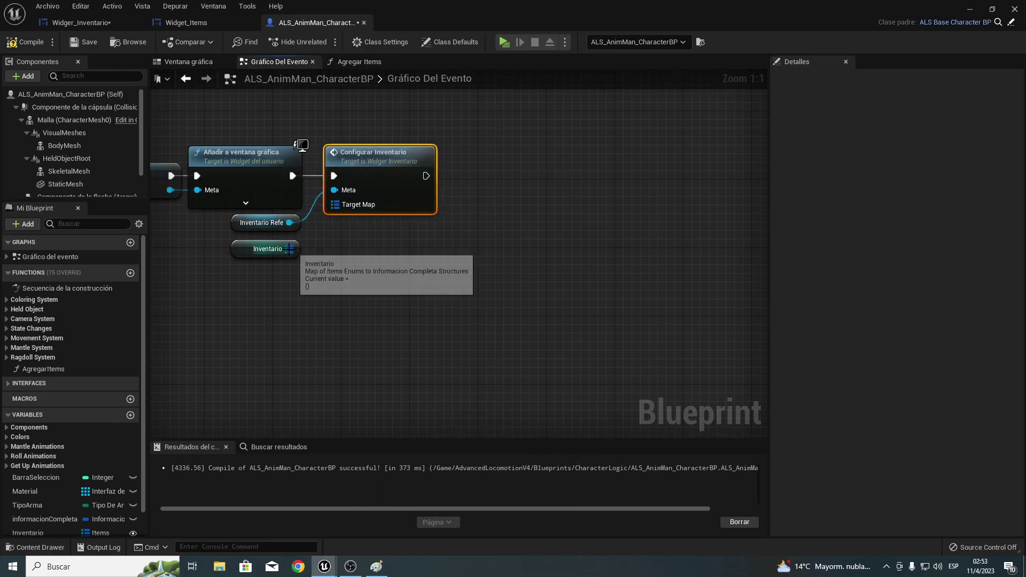
{"action": "left_click_drag", "start_coordinate": [289, 248], "coordinate": [345, 207]}
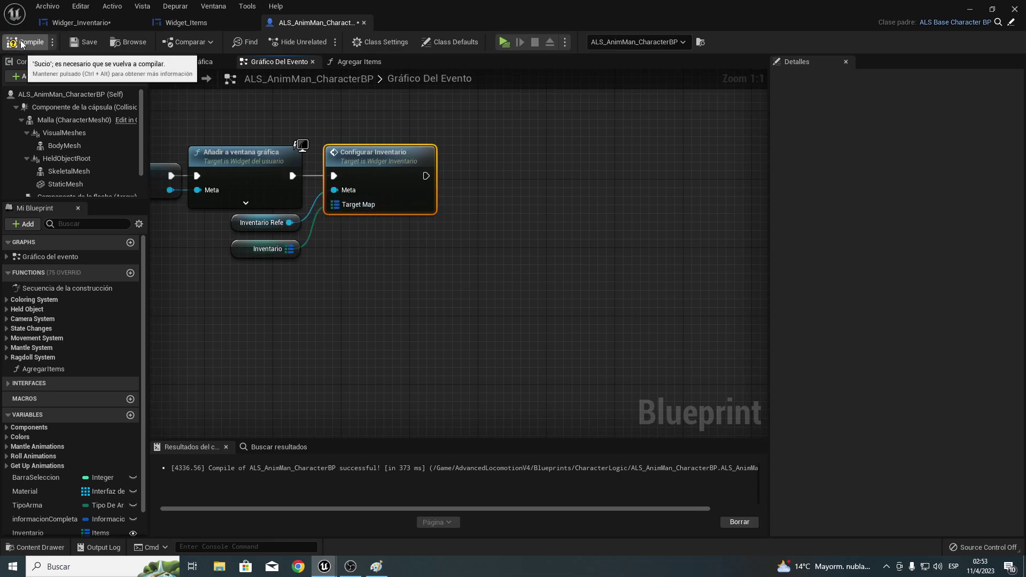
{"action": "left_click", "coordinate": [82, 42]}
Open the Configurar Inventario function graph in Widger_Inventario.
{"action": "left_click", "coordinate": [80, 22]}
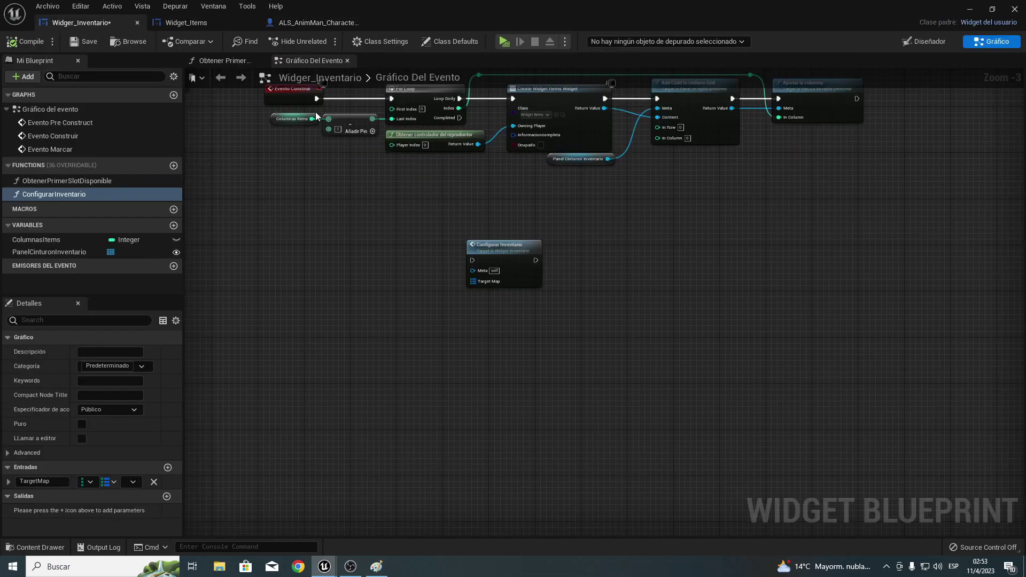
{"action": "scroll", "coordinate": [414, 226], "scroll_direction": "up", "scroll_amount": 3}
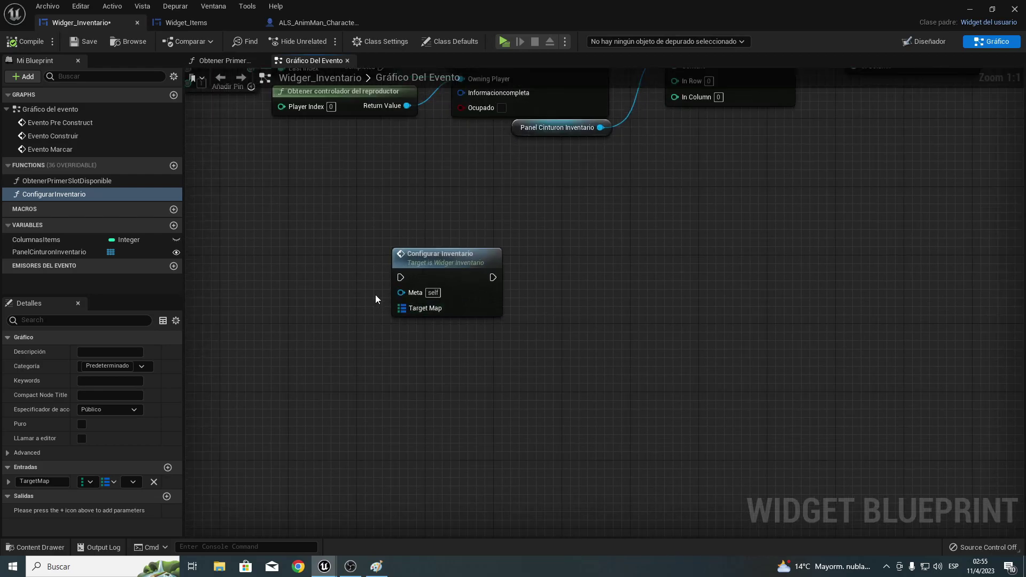
{"action": "left_click_drag", "start_coordinate": [579, 347], "coordinate": [554, 336]}
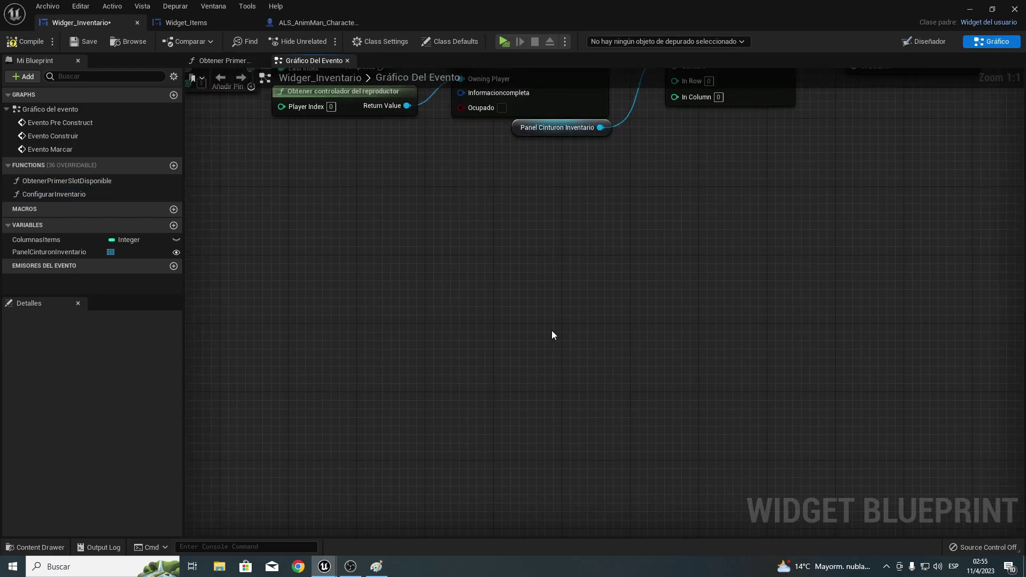
{"action": "double_click", "coordinate": [32, 194]}
{"action": "left_click_drag", "start_coordinate": [378, 270], "coordinate": [346, 232]}
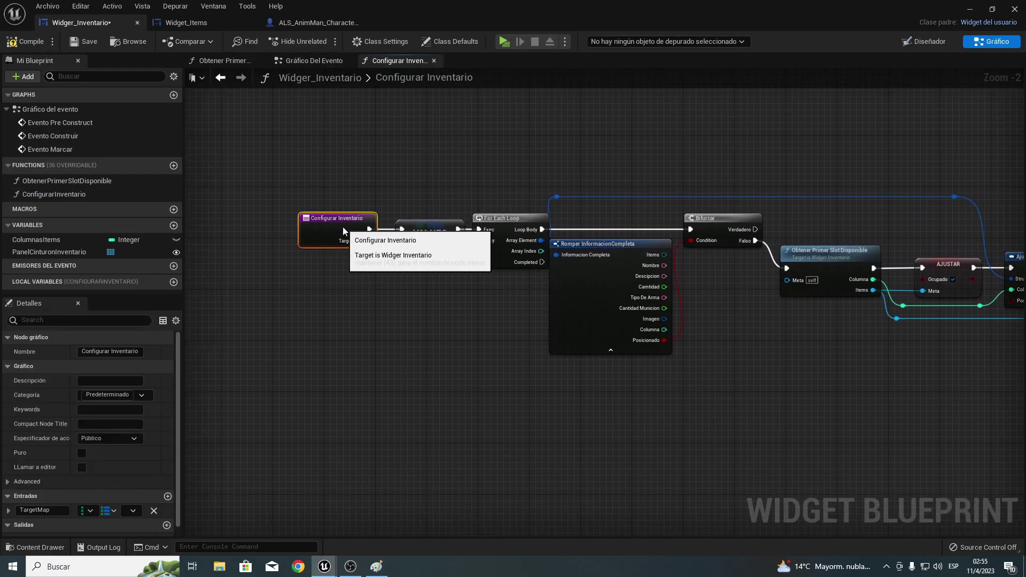
{"action": "right_click_drag", "start_coordinate": [459, 279], "coordinate": [664, 257]}
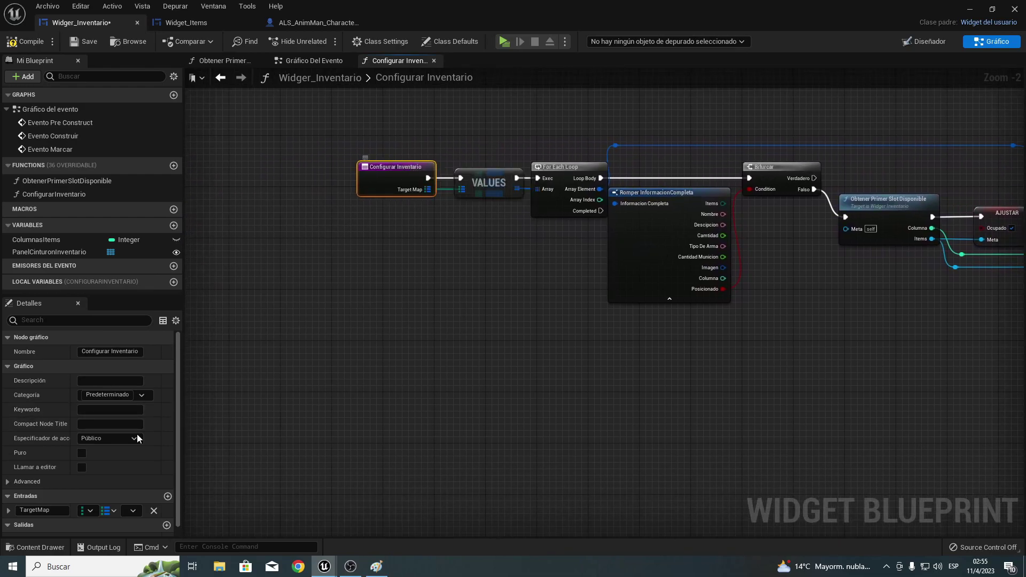
Rename the TargetMap input to Inventario and compile the inventory widget.
{"action": "left_click", "coordinate": [8, 510]}
{"action": "left_click_drag", "start_coordinate": [62, 515], "coordinate": [61, 515]}
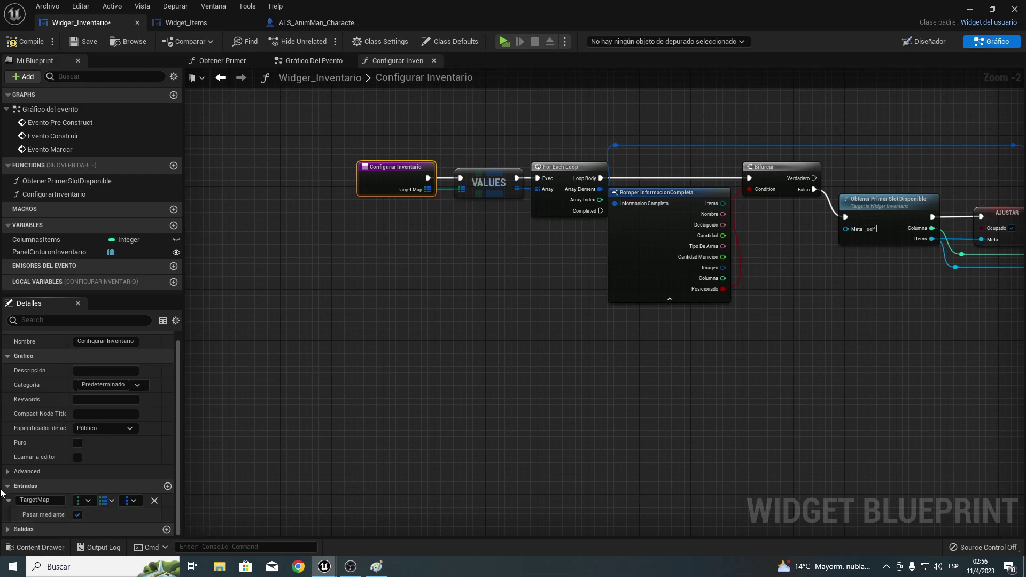
{"action": "left_click", "coordinate": [9, 502]}
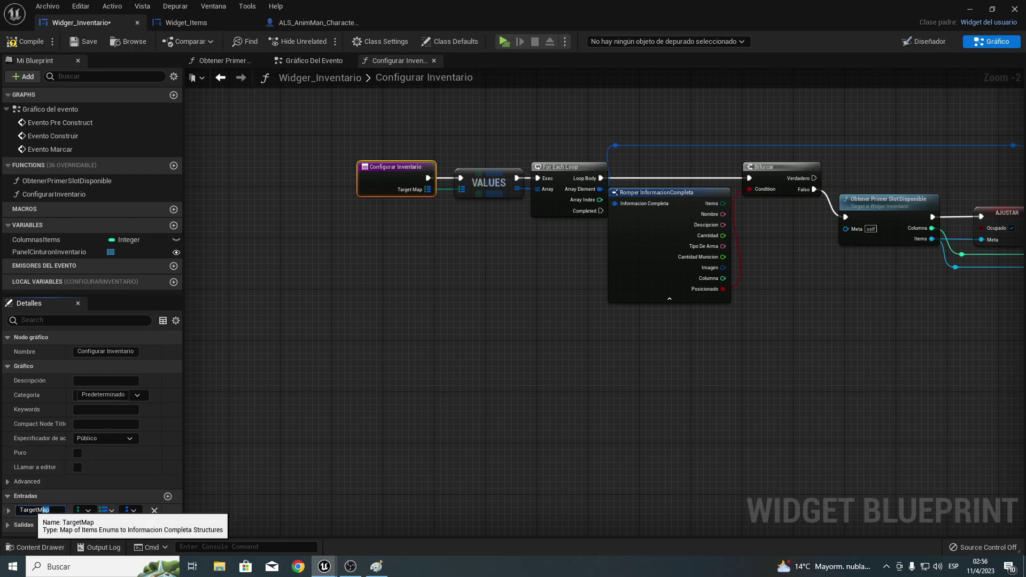
{"action": "left_click", "coordinate": [32, 510]}
{"action": "type", "text": "Inventa"}
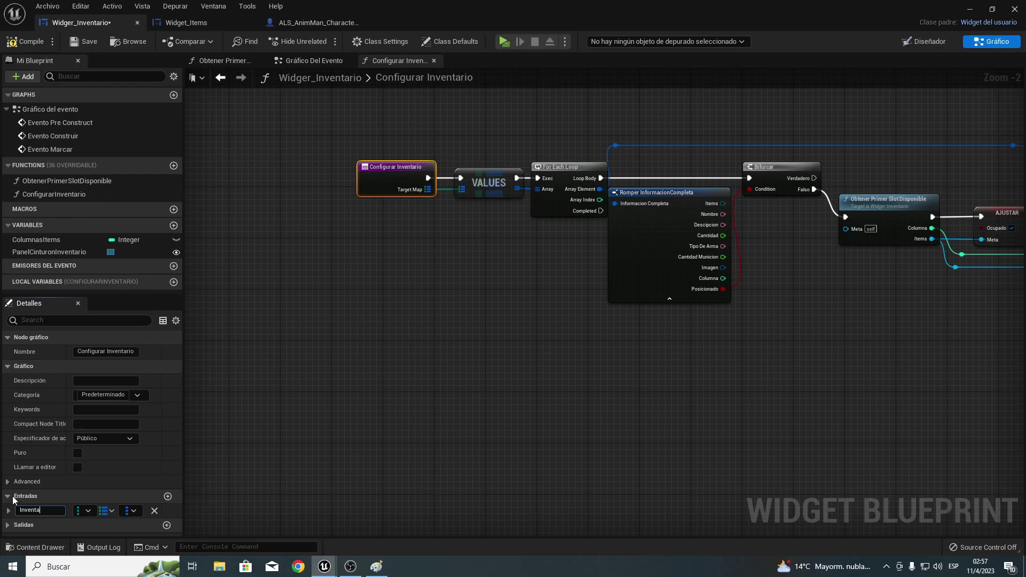
{"action": "type", "text": "rio"}
{"action": "key", "text": "Return"}
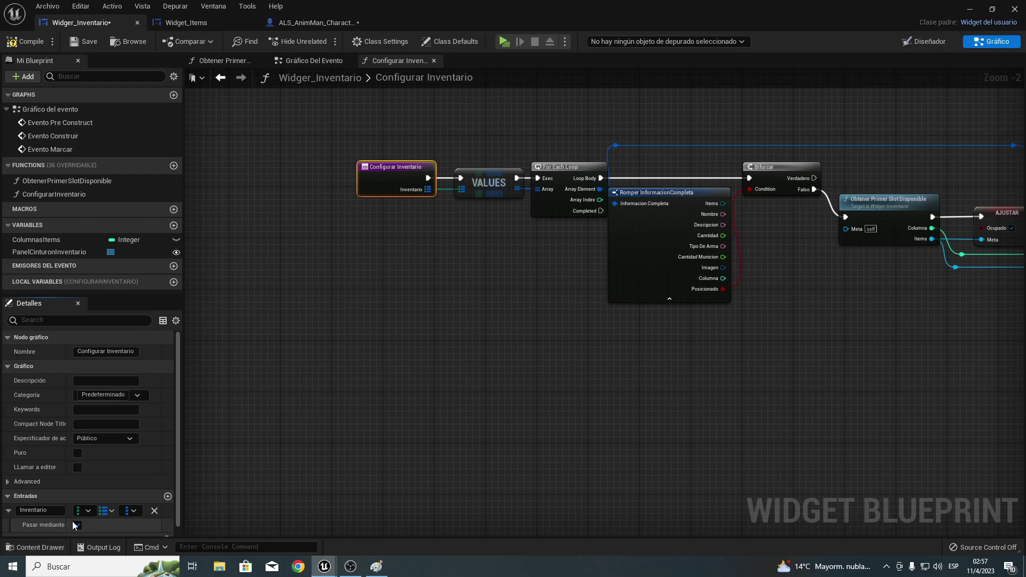
{"action": "left_click", "coordinate": [9, 511]}
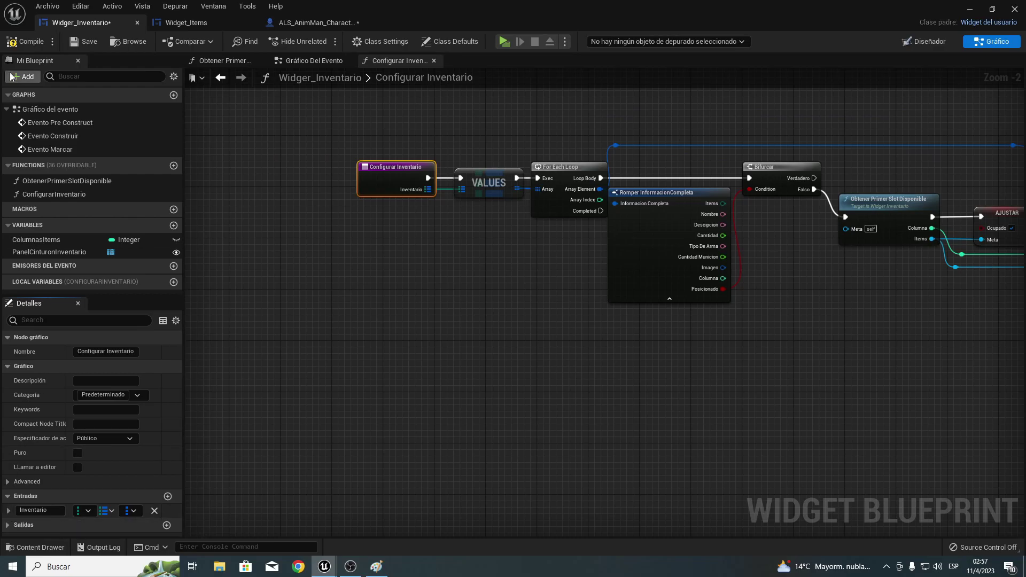
{"action": "left_click", "coordinate": [15, 47]}
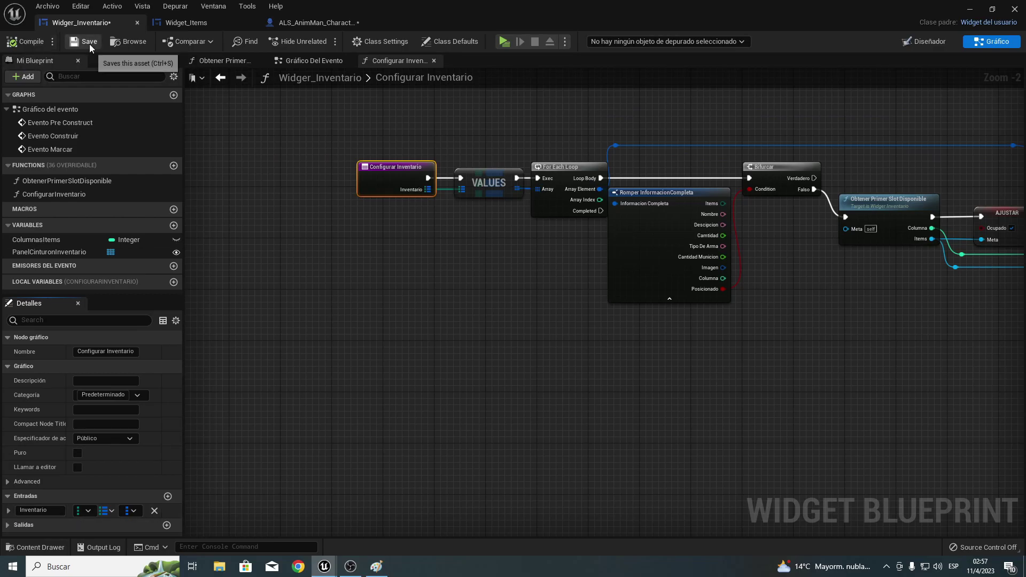
{"action": "left_click", "coordinate": [307, 22]}
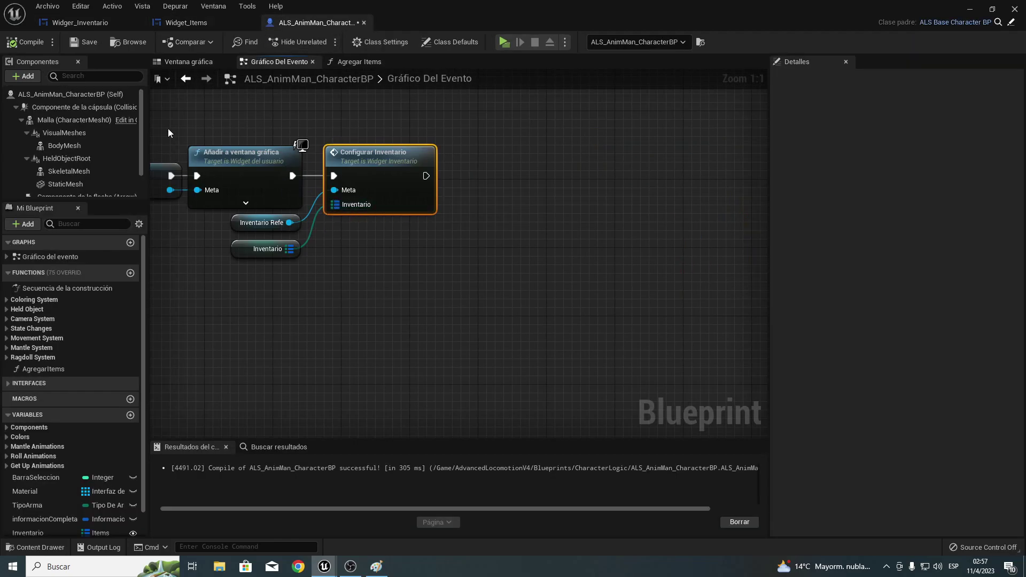
Insert a Secuencia node after the Padre: BeginPlay exec output.
{"action": "mouse_move", "coordinate": [169, 132]}
{"action": "right_mouse_down"}
{"action": "mouse_move", "coordinate": [422, 167]}
{"action": "mouse_move", "coordinate": [406, 181]}
{"action": "right_mouse_up"}
{"action": "mouse_move", "coordinate": [208, 144]}
{"action": "left_mouse_down"}
{"action": "mouse_move", "coordinate": [364, 195]}
{"action": "mouse_move", "coordinate": [278, 193]}
{"action": "left_mouse_up"}
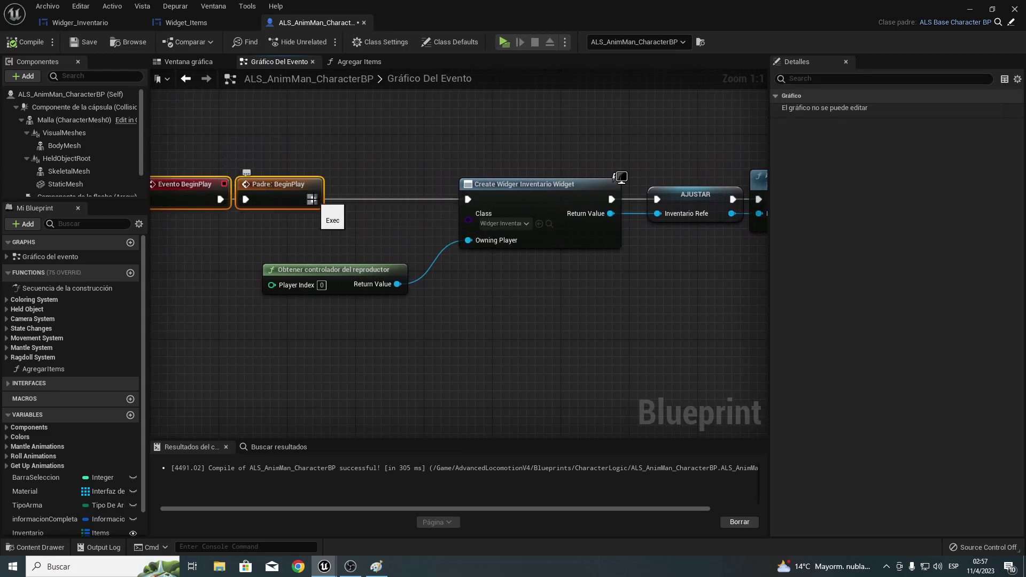
{"action": "left_click_drag", "start_coordinate": [360, 201], "coordinate": [360, 201]}
{"action": "type", "text": "seq"}
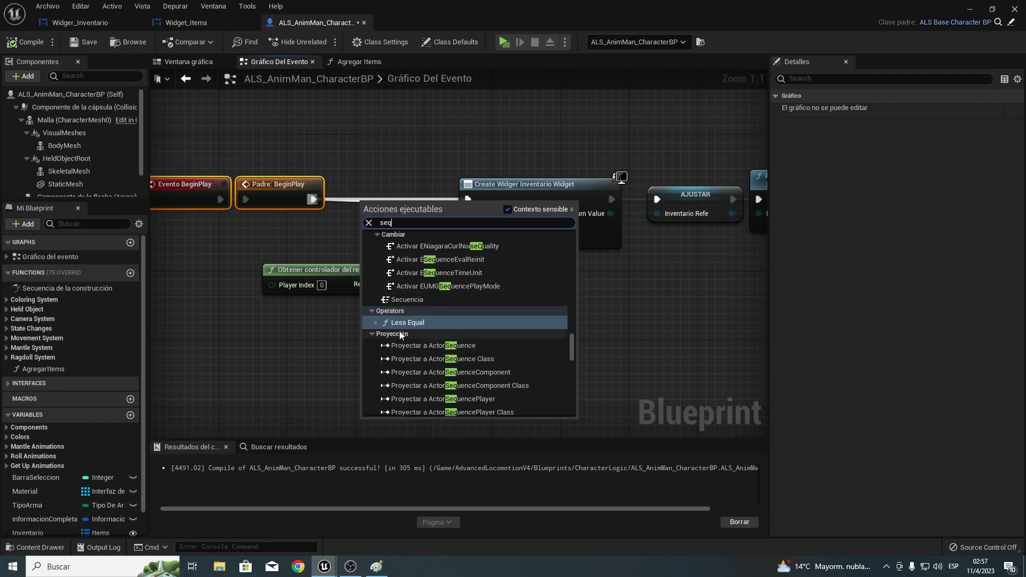
{"action": "left_click", "coordinate": [402, 302]}
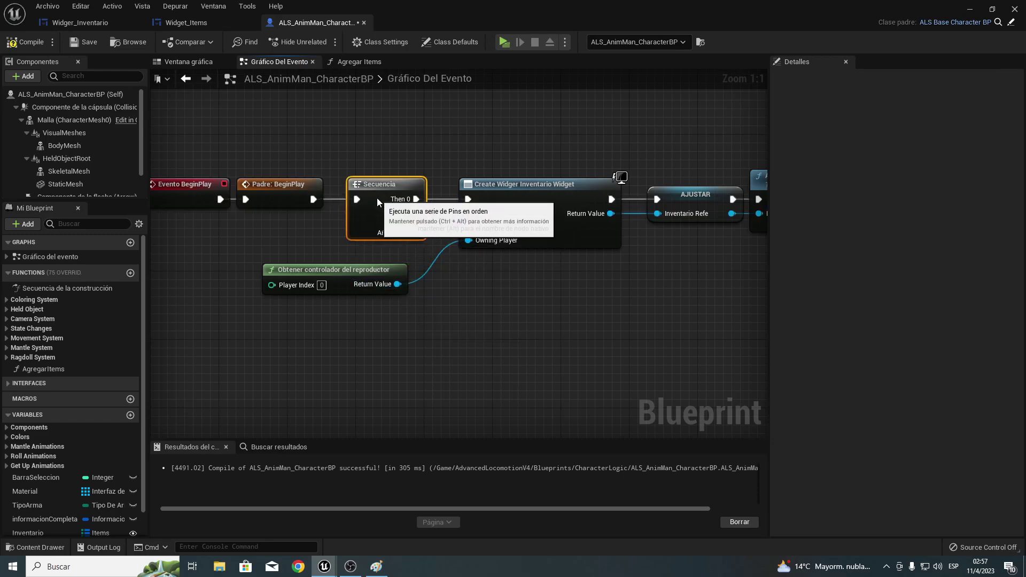
Wire the Secuencia's Then 1 output to Configurar Inventario and reposition that node.
{"action": "right_click_drag", "start_coordinate": [493, 247], "coordinate": [277, 242]}
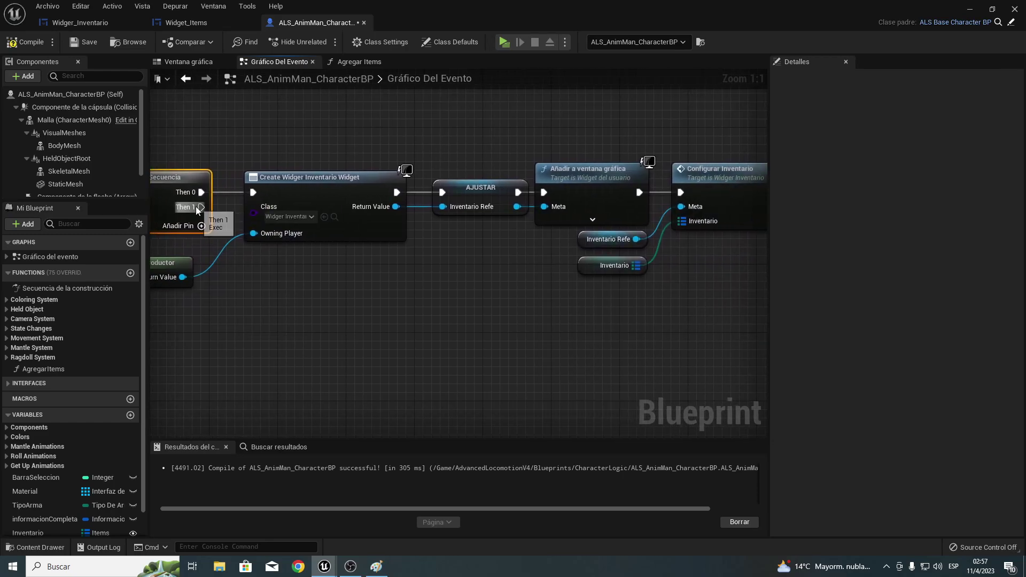
{"action": "left_click_drag", "start_coordinate": [202, 207], "coordinate": [681, 193]}
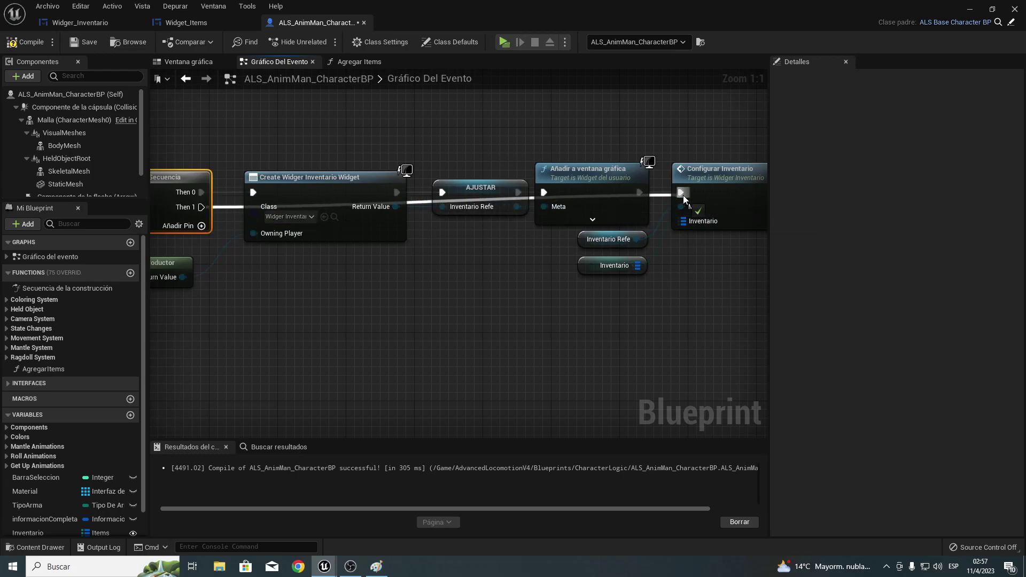
{"action": "right_click_drag", "start_coordinate": [667, 263], "coordinate": [508, 262]}
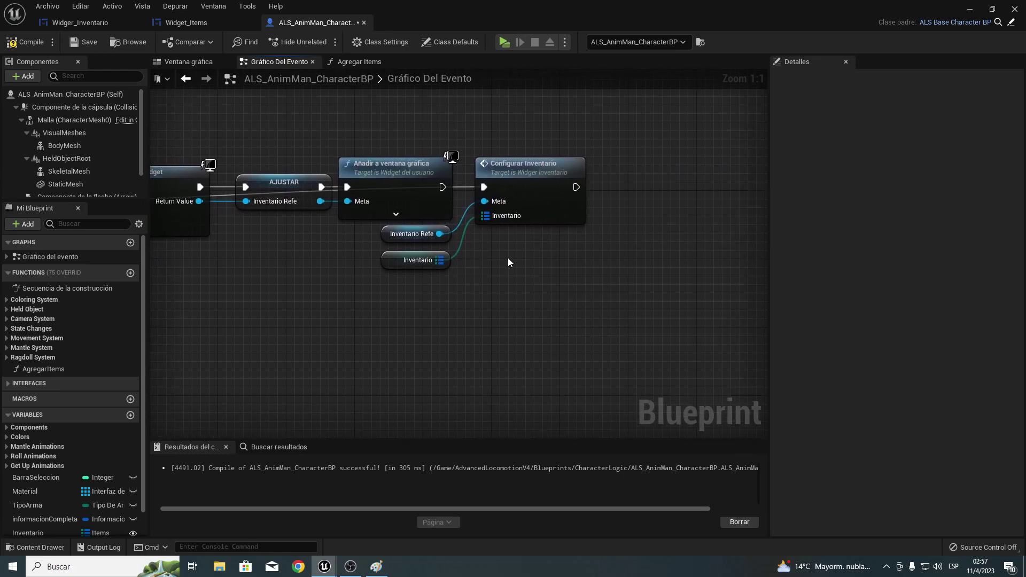
{"action": "left_click_drag", "start_coordinate": [528, 183], "coordinate": [261, 284]}
{"action": "right_click_drag", "start_coordinate": [383, 291], "coordinate": [506, 291]}
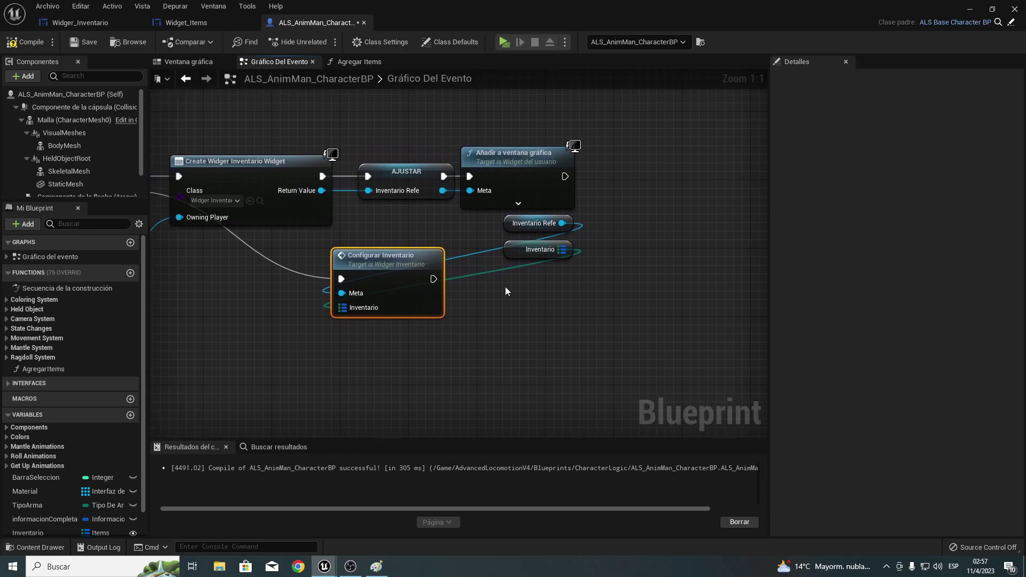
Place Configurar Inventario and its variable inputs beside the Secuencia, then compile the character blueprint.
{"action": "left_click_drag", "start_coordinate": [578, 220], "coordinate": [533, 227]}
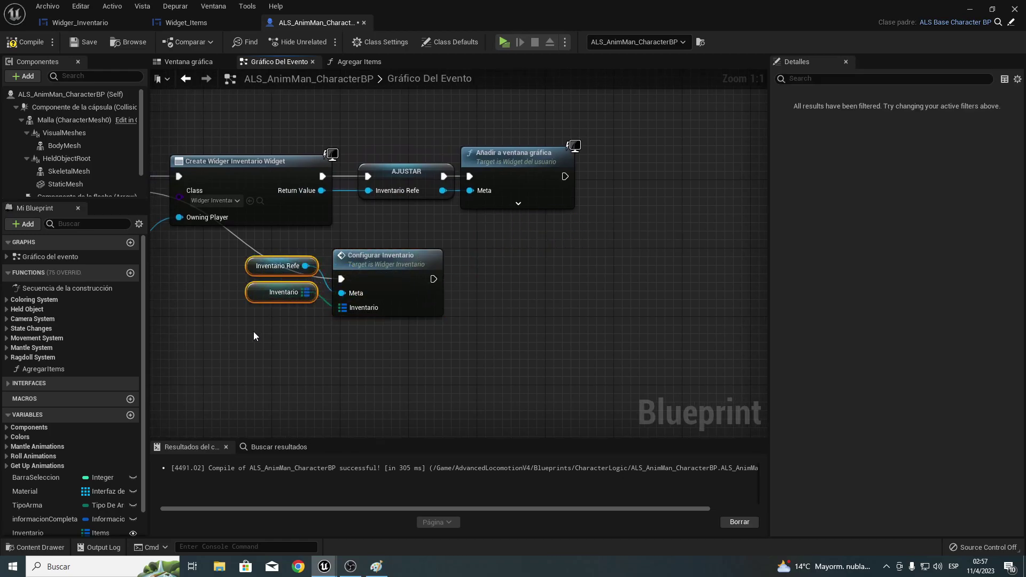
{"action": "left_click", "coordinate": [386, 268], "text": "ctrl"}
{"action": "left_click_drag", "start_coordinate": [385, 267], "coordinate": [283, 97]}
{"action": "mouse_move", "coordinate": [283, 98]}
{"action": "right_mouse_down"}
{"action": "mouse_move", "coordinate": [369, 247]}
{"action": "mouse_move", "coordinate": [477, 295]}
{"action": "right_mouse_up"}
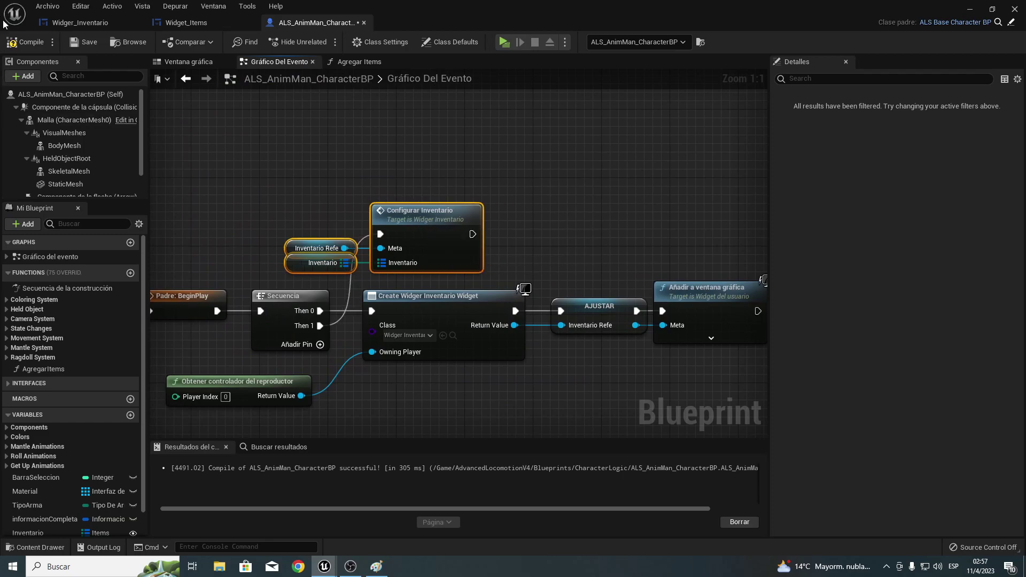
{"action": "left_click", "coordinate": [24, 41]}
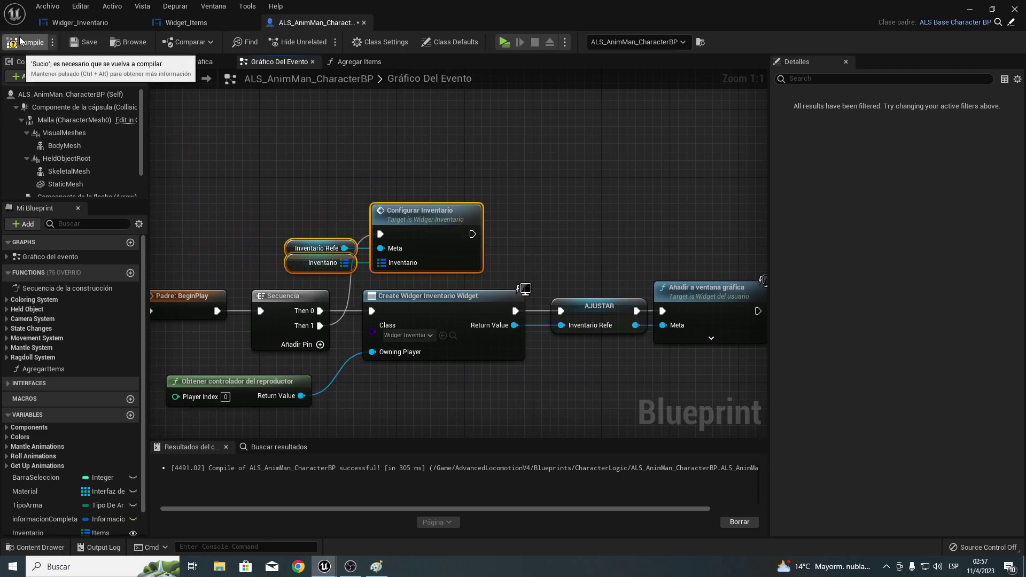
Play the level, run the character through the clearing with W, and stop the preview.
{"action": "left_click", "coordinate": [503, 43]}
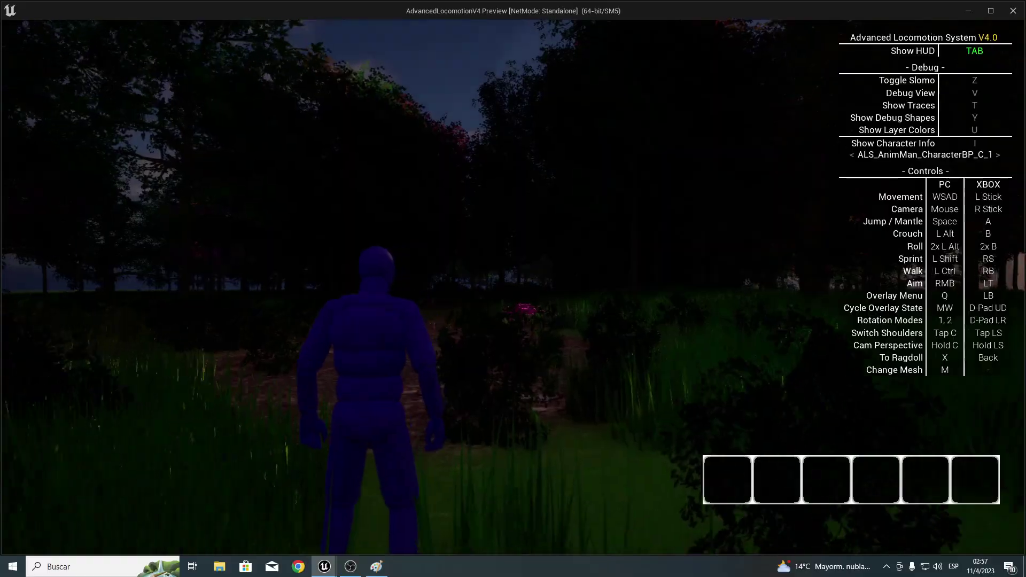
{"action": "key", "text": "w"}
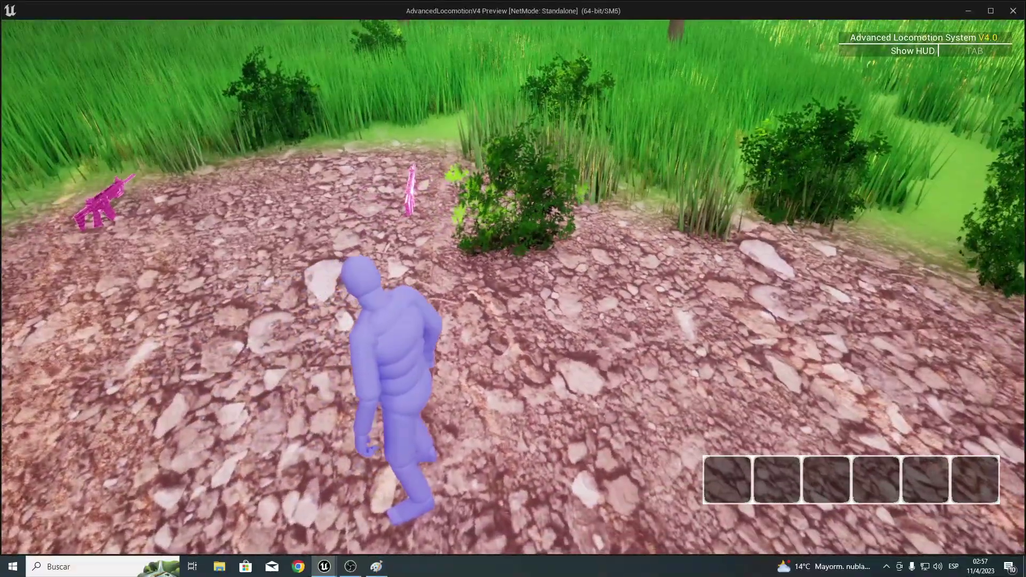
{"action": "key", "text": "w"}
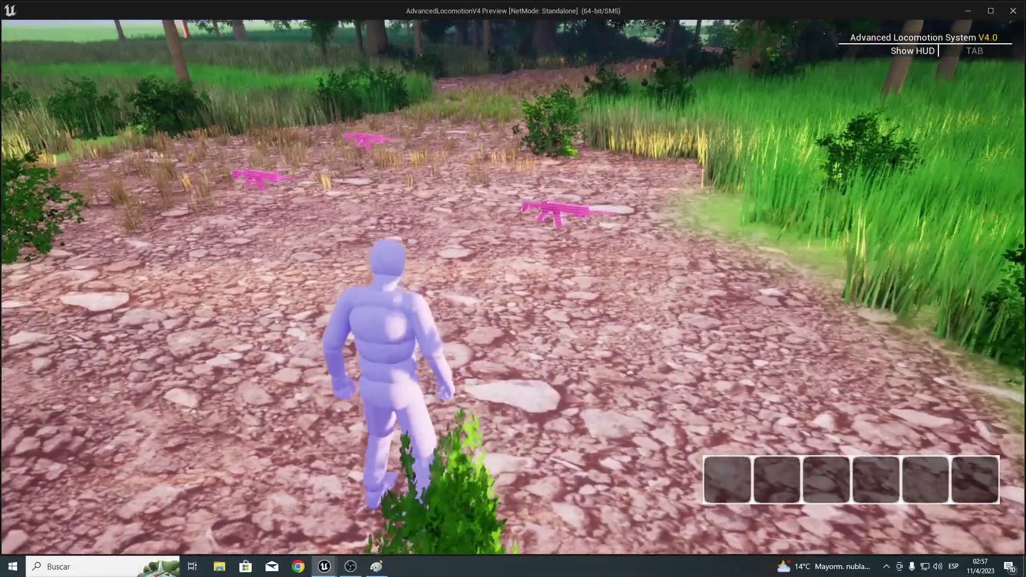
{"action": "key", "text": "w"}
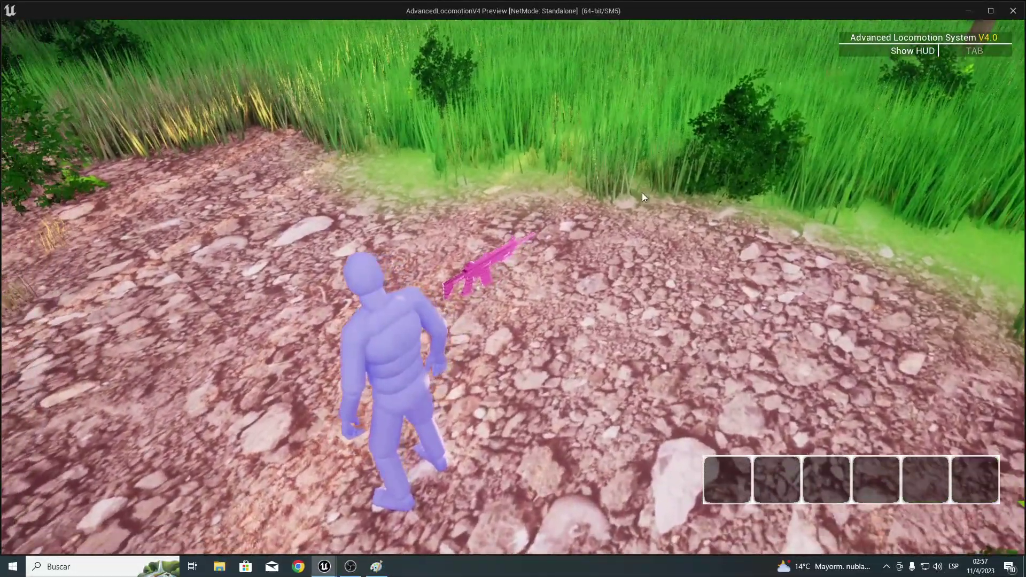
{"action": "key", "text": "Escape"}
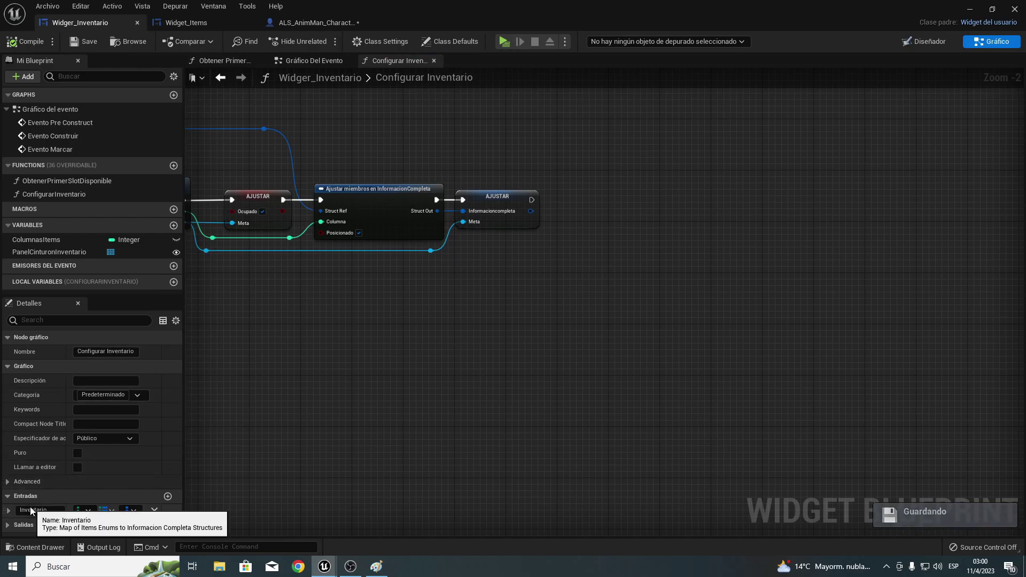
Add an ADD node pulled from the Inventario map input in Configurar Inventario.
{"action": "right_click", "coordinate": [487, 247]}
{"action": "type", "text": "inventar"}
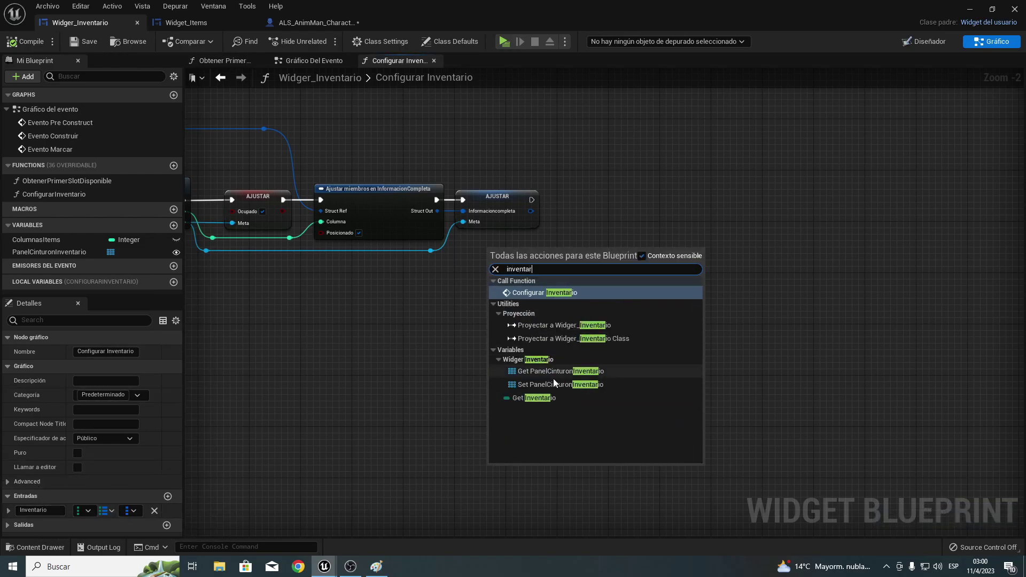
{"action": "key", "text": "Escape"}
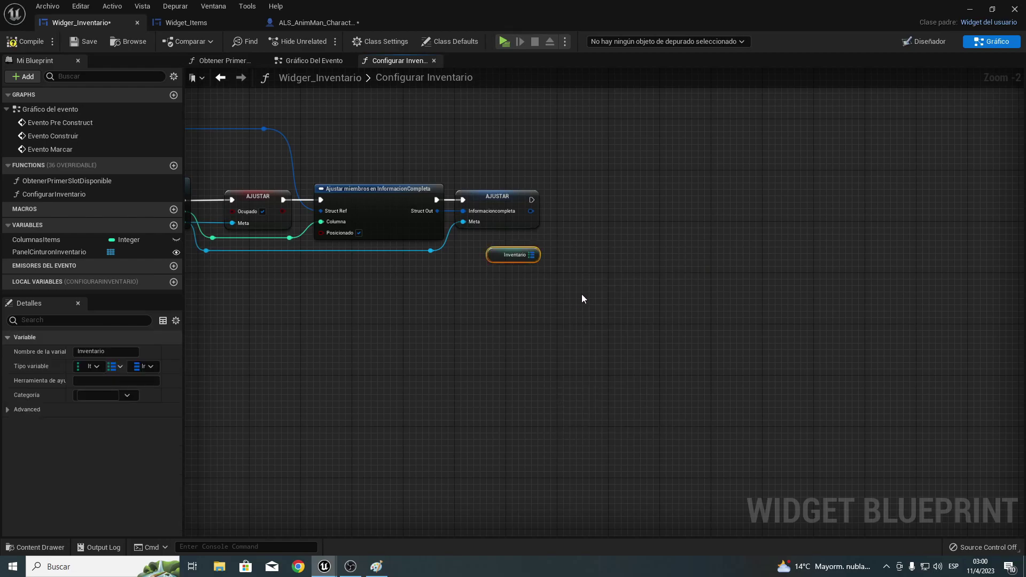
{"action": "scroll", "coordinate": [581, 298], "scroll_direction": "up", "scroll_amount": 2}
{"action": "mouse_move", "coordinate": [404, 289]}
{"action": "left_mouse_down"}
{"action": "mouse_move", "coordinate": [472, 256]}
{"action": "mouse_move", "coordinate": [470, 200]}
{"action": "left_mouse_up"}
{"action": "type", "text": "add"}
{"action": "key", "text": "Return"}
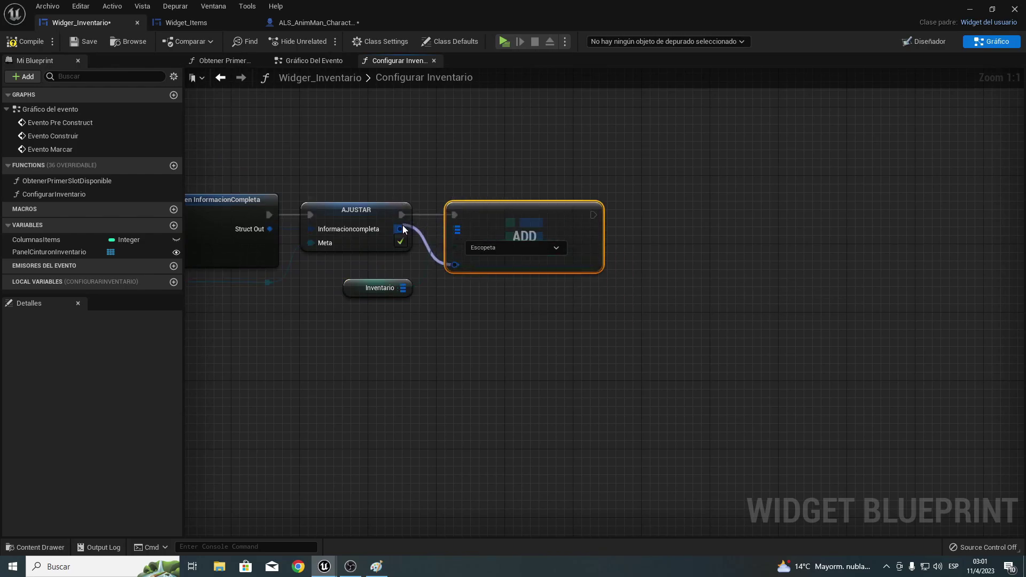
Connect the ADD node's Key to Romper InformacionCompleta's Items output.
{"action": "left_click_drag", "start_coordinate": [455, 248], "coordinate": [334, 330]}
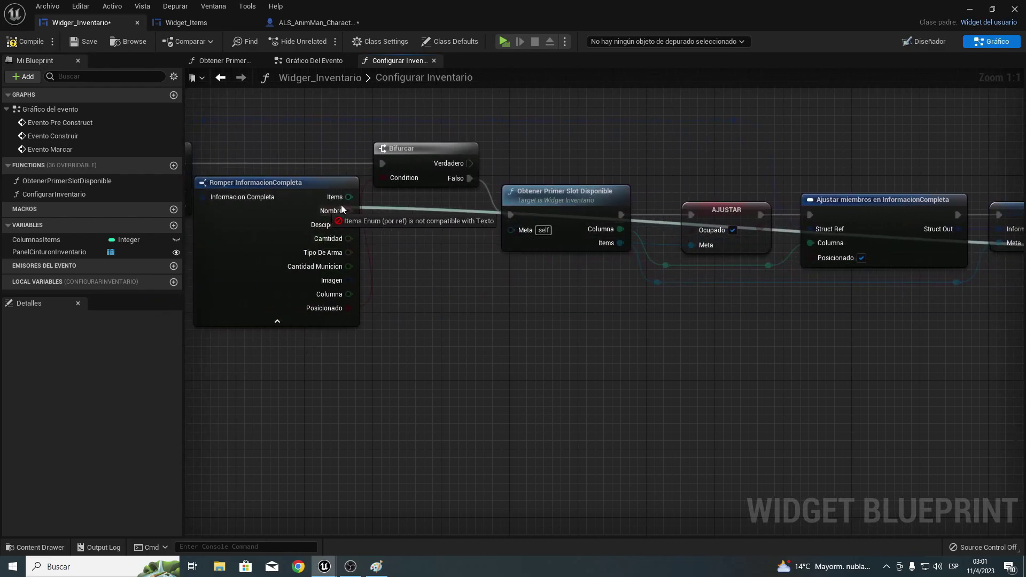
{"action": "left_click_drag", "start_coordinate": [335, 330], "coordinate": [348, 197]}
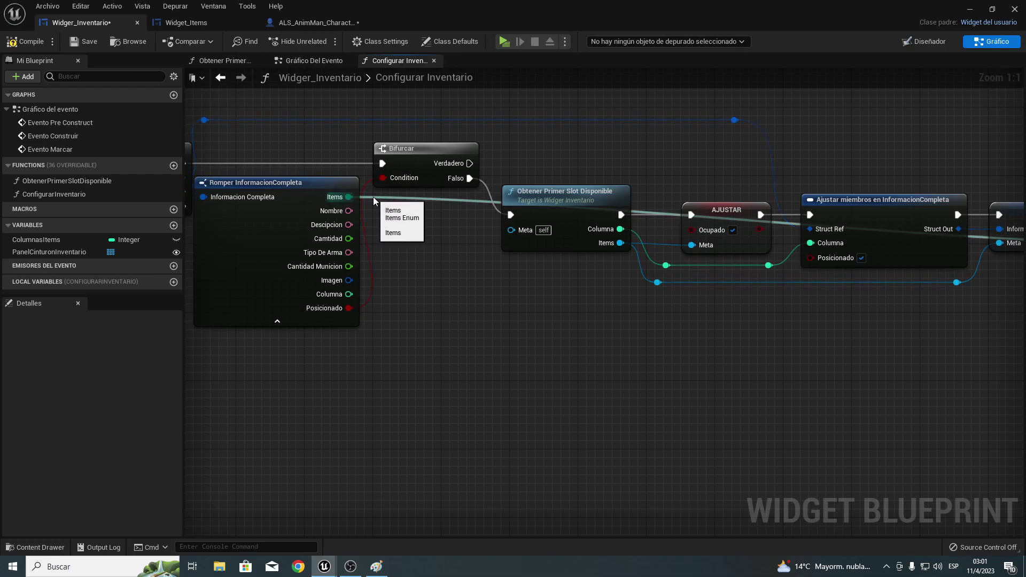
{"action": "left_click_drag", "start_coordinate": [375, 199], "coordinate": [547, 320]}
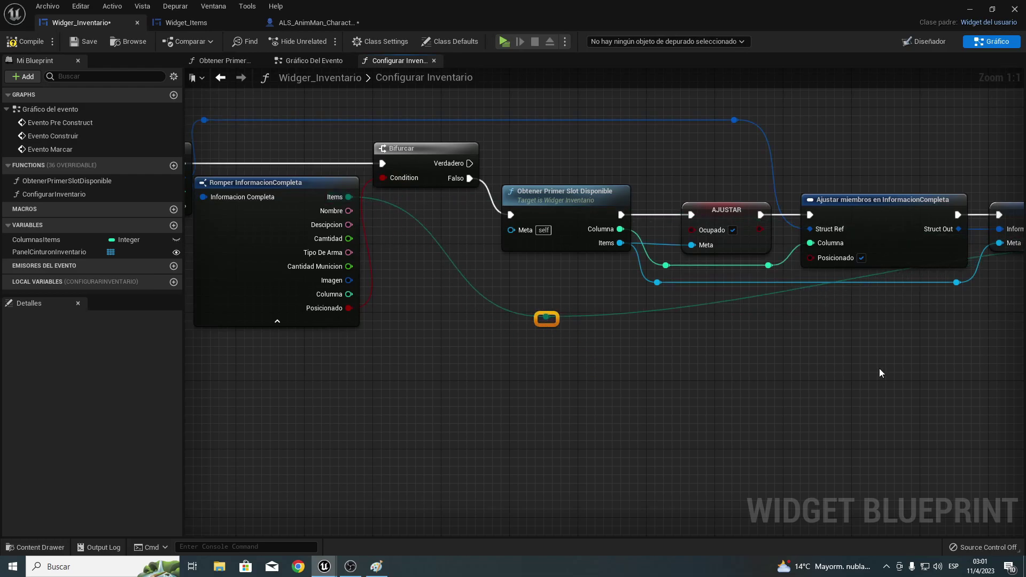
Add reroute points on the wire into ADD and line them up beneath the nodes.
{"action": "right_click_drag", "start_coordinate": [695, 266], "coordinate": [339, 227]}
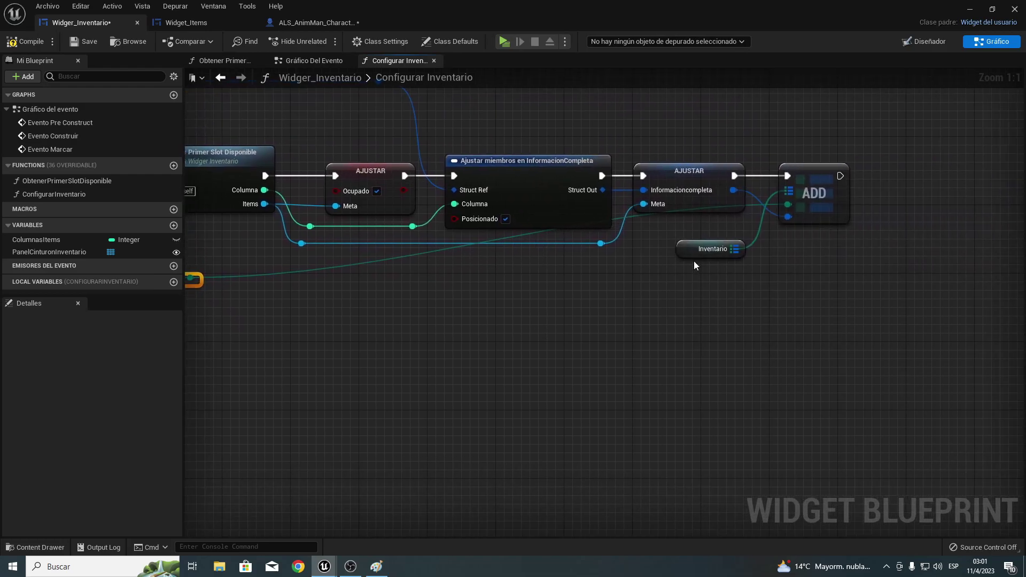
{"action": "double_click", "coordinate": [756, 204]}
{"action": "left_click_drag", "start_coordinate": [750, 281], "coordinate": [744, 289]}
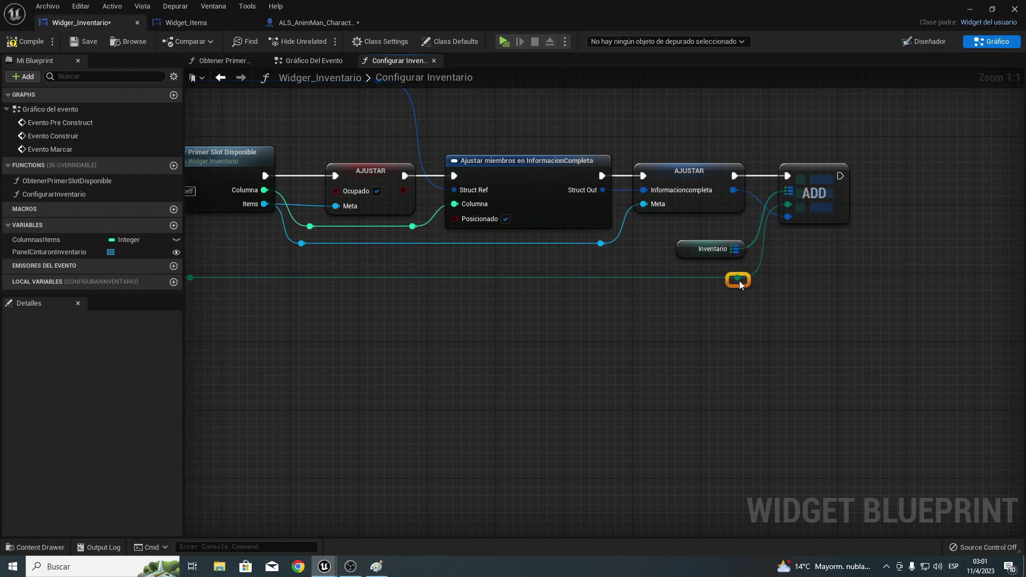
{"action": "left_click_drag", "start_coordinate": [198, 296], "coordinate": [196, 273], "text": "shift"}
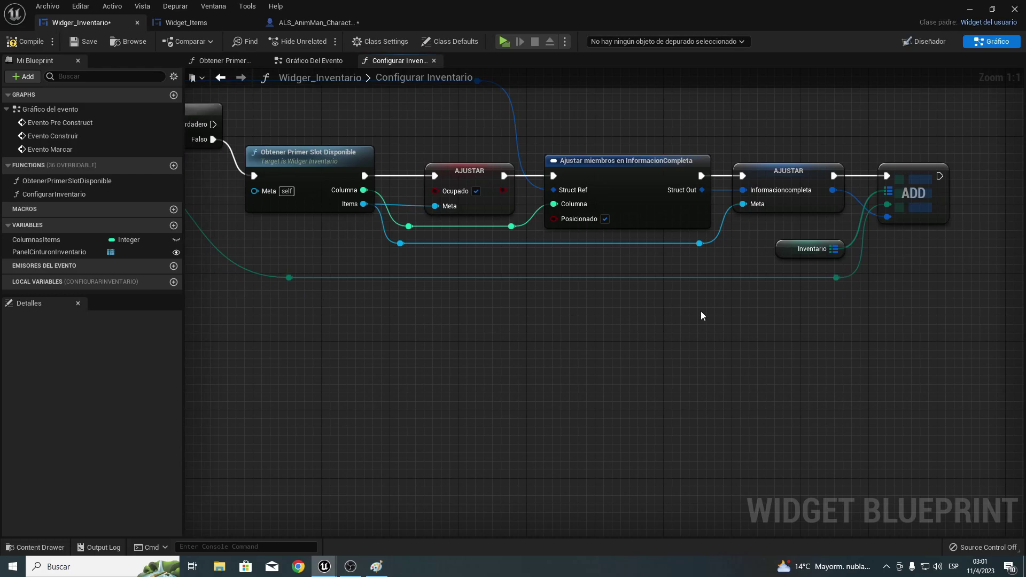
{"action": "right_click_drag", "start_coordinate": [702, 316], "coordinate": [677, 322]}
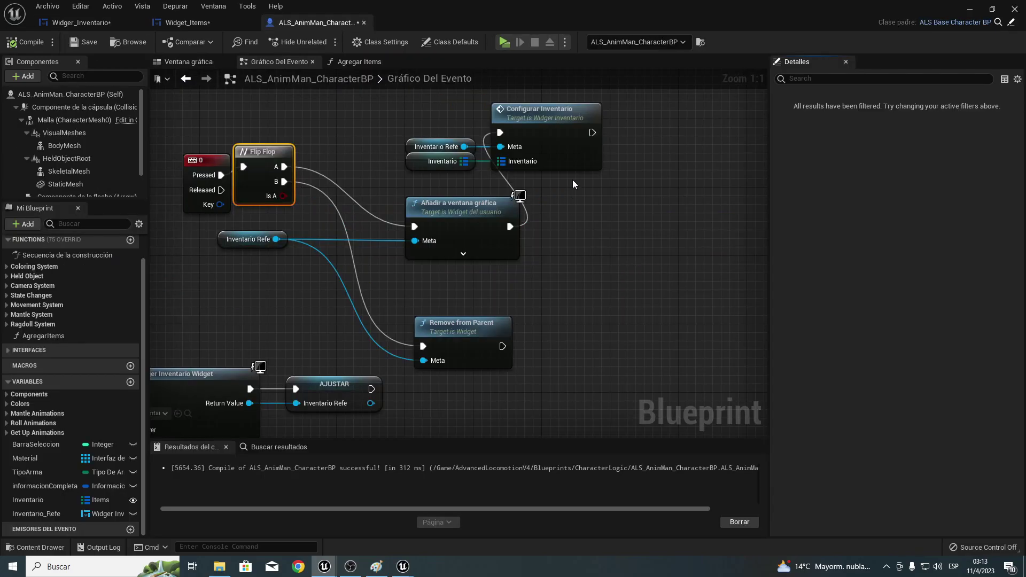
Move Configurar Inventario and its inputs, and nudge the key 0 event node into place.
{"action": "left_click_drag", "start_coordinate": [588, 141], "coordinate": [718, 236]}
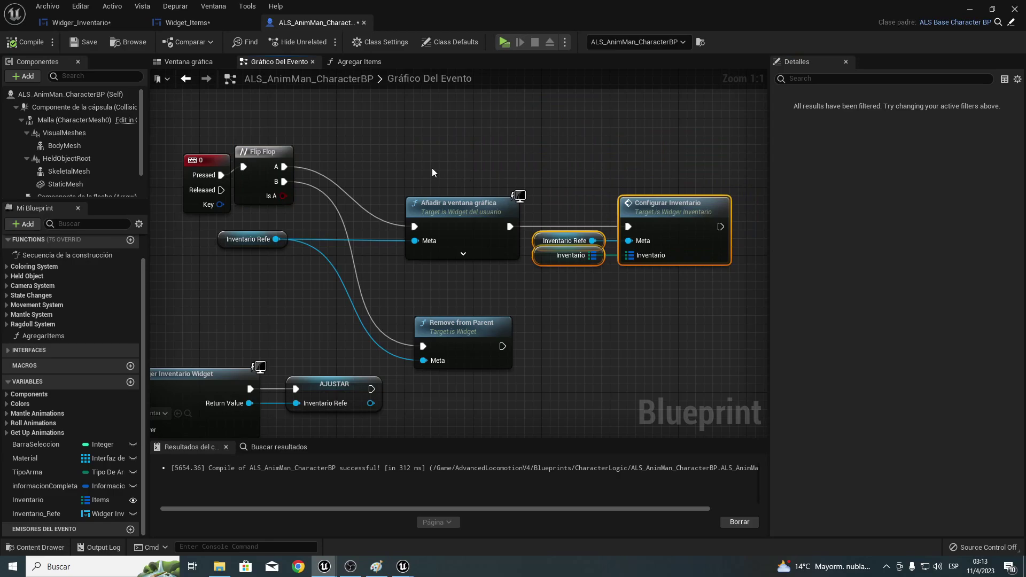
{"action": "right_click_drag", "start_coordinate": [301, 164], "coordinate": [505, 187]}
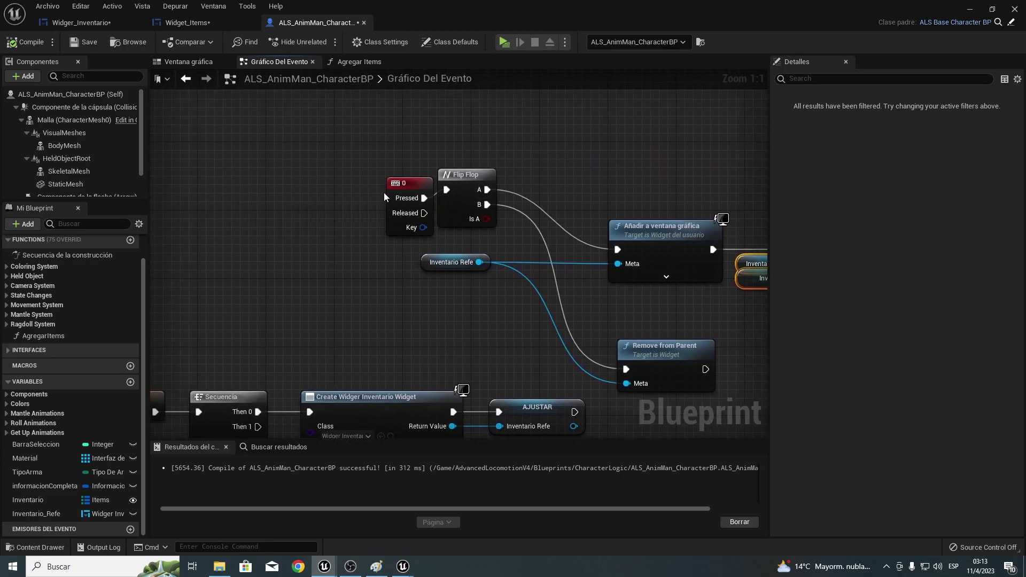
{"action": "left_click_drag", "start_coordinate": [400, 178], "coordinate": [390, 170]}
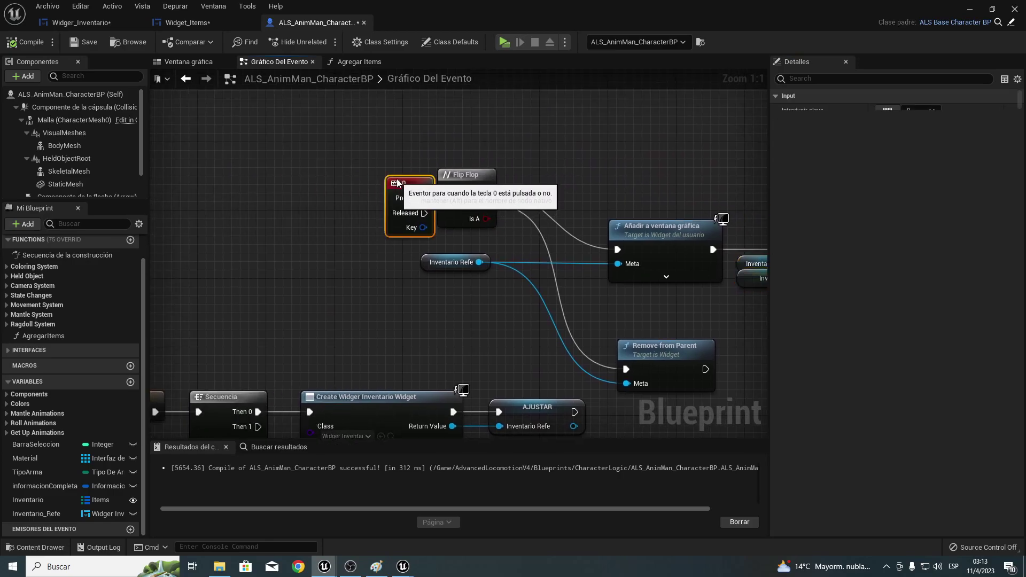
{"action": "right_click_drag", "start_coordinate": [428, 159], "coordinate": [493, 227]}
{"action": "right_click", "coordinate": [424, 160]}
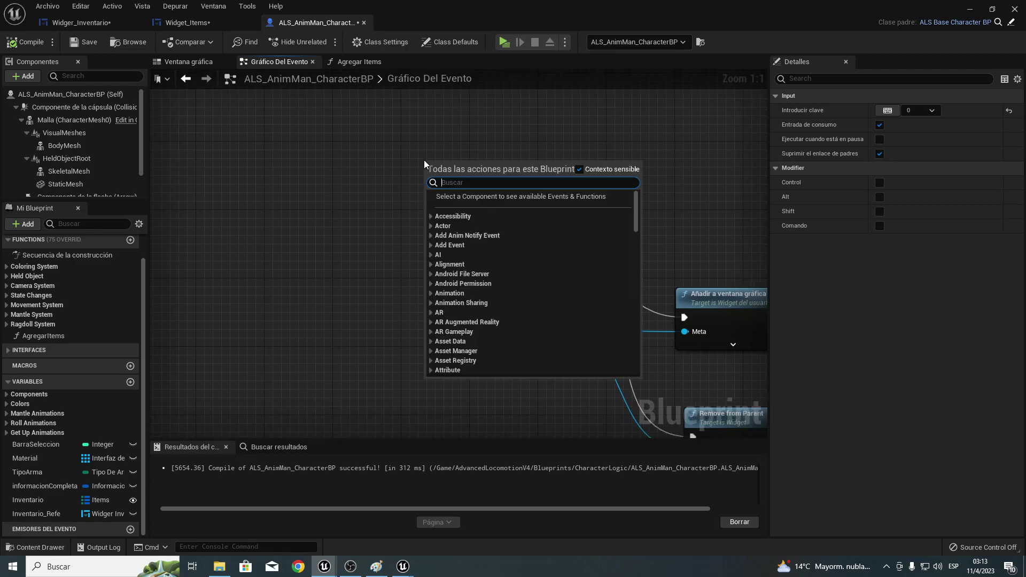
{"action": "type", "text": "0"}
{"action": "left_click", "coordinate": [422, 161]}
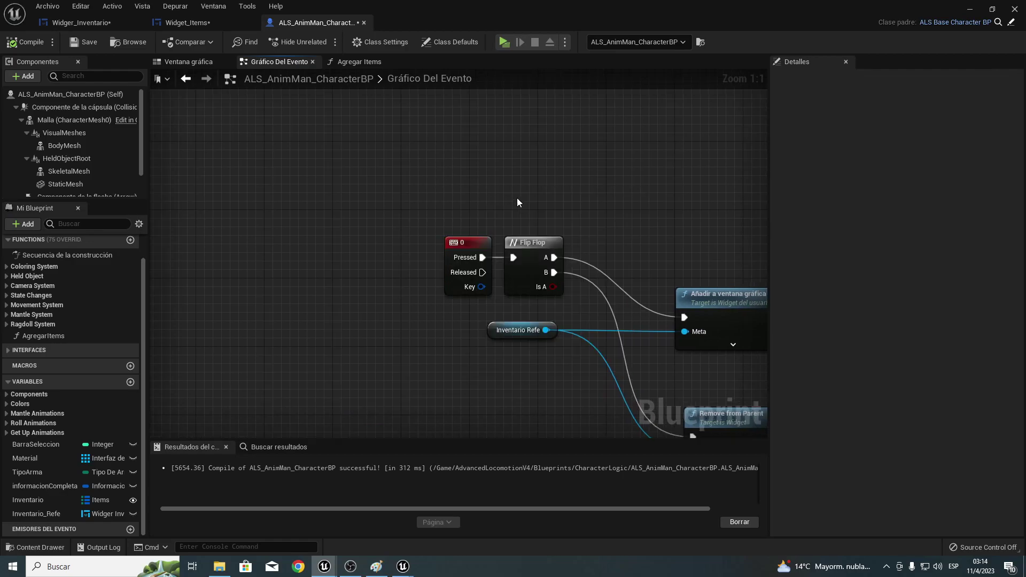
Select the Secuencia and Create Widget nodes and shift Configurar Inventario upward.
{"action": "right_click_drag", "start_coordinate": [507, 294], "coordinate": [484, 121]}
{"action": "right_click_drag", "start_coordinate": [506, 294], "coordinate": [631, 240]}
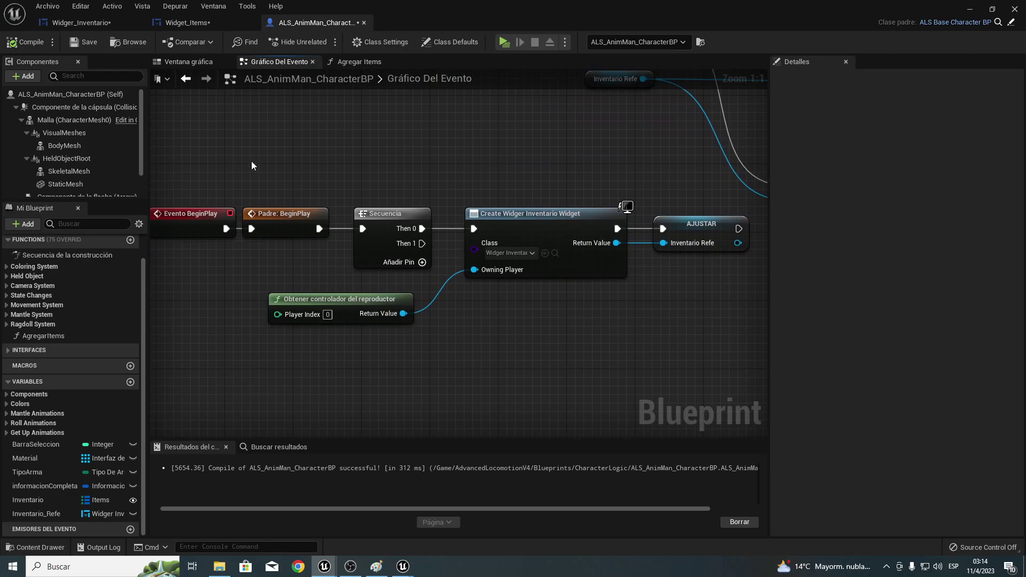
{"action": "left_click_drag", "start_coordinate": [251, 161], "coordinate": [502, 385]}
{"action": "mouse_move", "coordinate": [428, 243]}
{"action": "right_mouse_down"}
{"action": "mouse_move", "coordinate": [357, 297]}
{"action": "mouse_move", "coordinate": [199, 305]}
{"action": "right_mouse_up"}
{"action": "mouse_move", "coordinate": [532, 249]}
{"action": "left_mouse_down"}
{"action": "mouse_move", "coordinate": [655, 164]}
{"action": "mouse_move", "coordinate": [663, 107]}
{"action": "mouse_move", "coordinate": [672, 148]}
{"action": "left_mouse_up"}
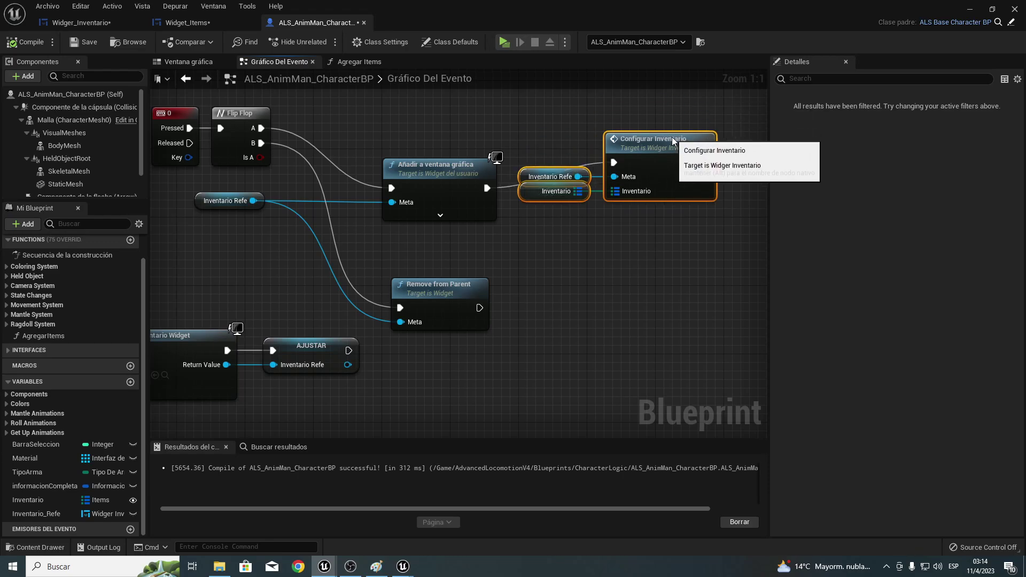
{"action": "right_click_drag", "start_coordinate": [541, 158], "coordinate": [692, 229]}
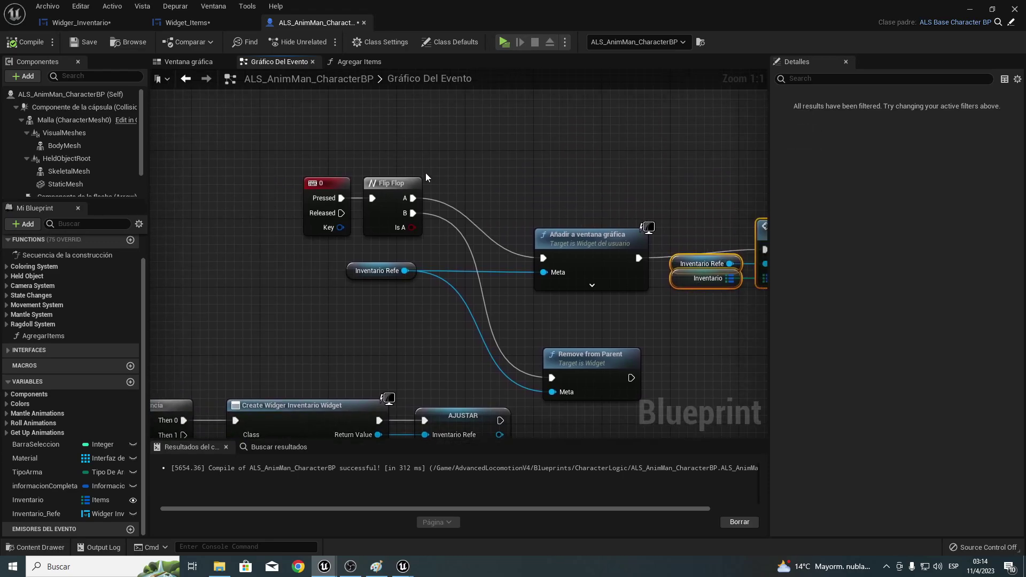
Reposition the key 0, Flip Flop and Añadir a ventana gráfica nodes and select Configurar Inventario's group.
{"action": "left_click_drag", "start_coordinate": [338, 197], "coordinate": [431, 232]}
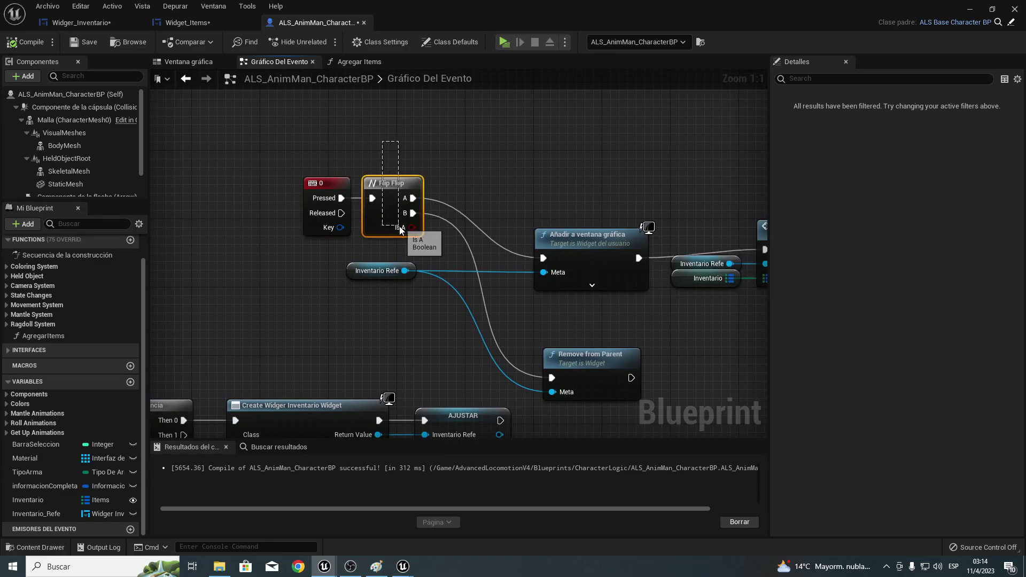
{"action": "left_click_drag", "start_coordinate": [591, 248], "coordinate": [556, 188]}
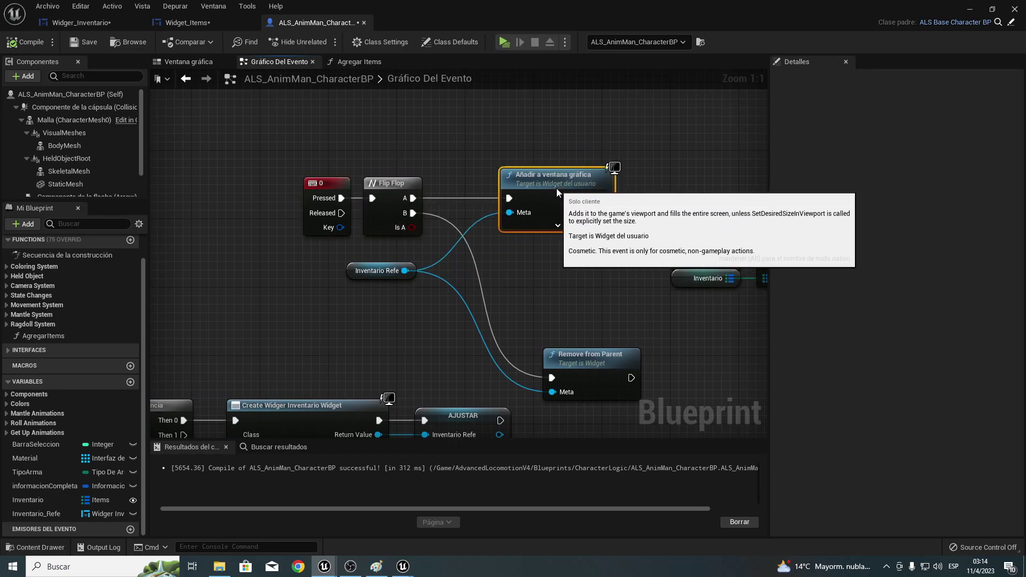
{"action": "right_click_drag", "start_coordinate": [499, 434], "coordinate": [473, 265]}
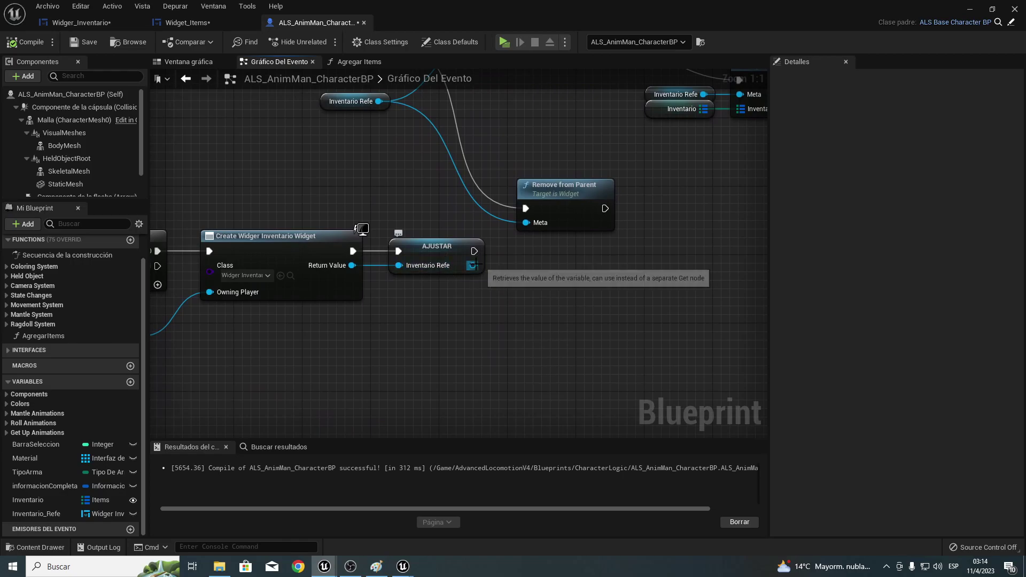
{"action": "left_click_drag", "start_coordinate": [473, 265], "coordinate": [682, 255]}
{"action": "right_click_drag", "start_coordinate": [545, 62], "coordinate": [477, 252]}
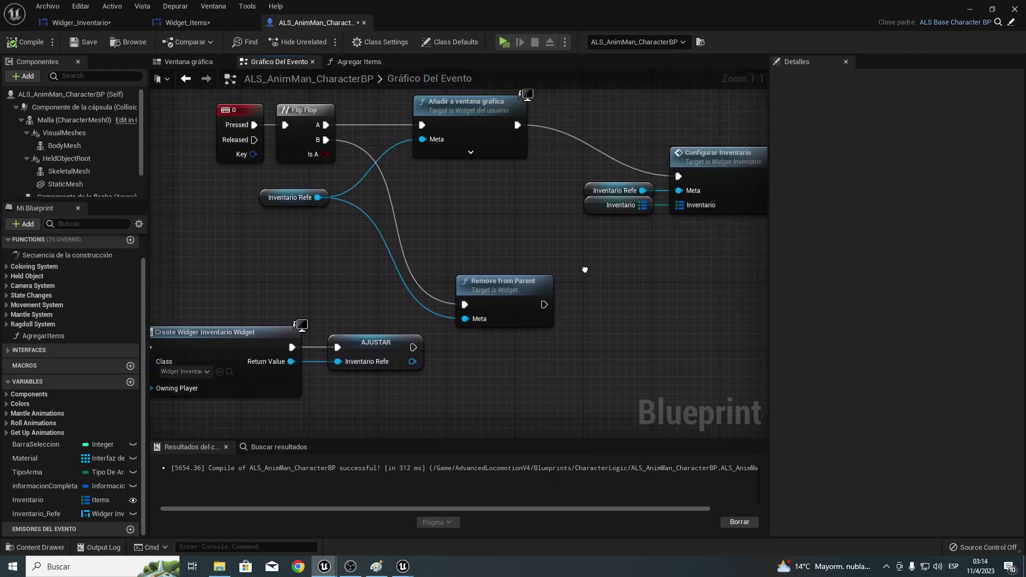
{"action": "right_click_drag", "start_coordinate": [619, 249], "coordinate": [481, 236]}
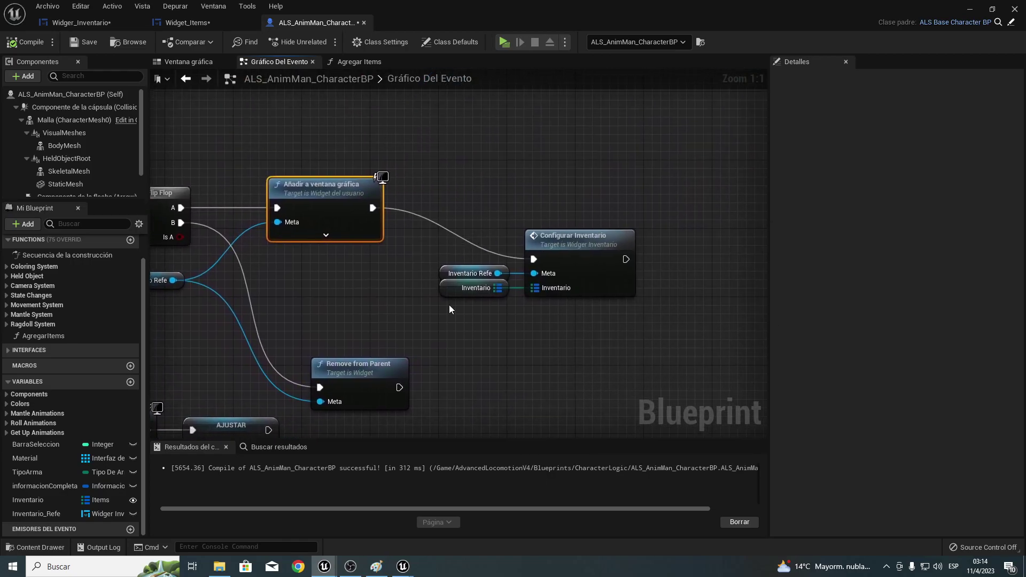
{"action": "left_click_drag", "start_coordinate": [449, 305], "coordinate": [607, 232]}
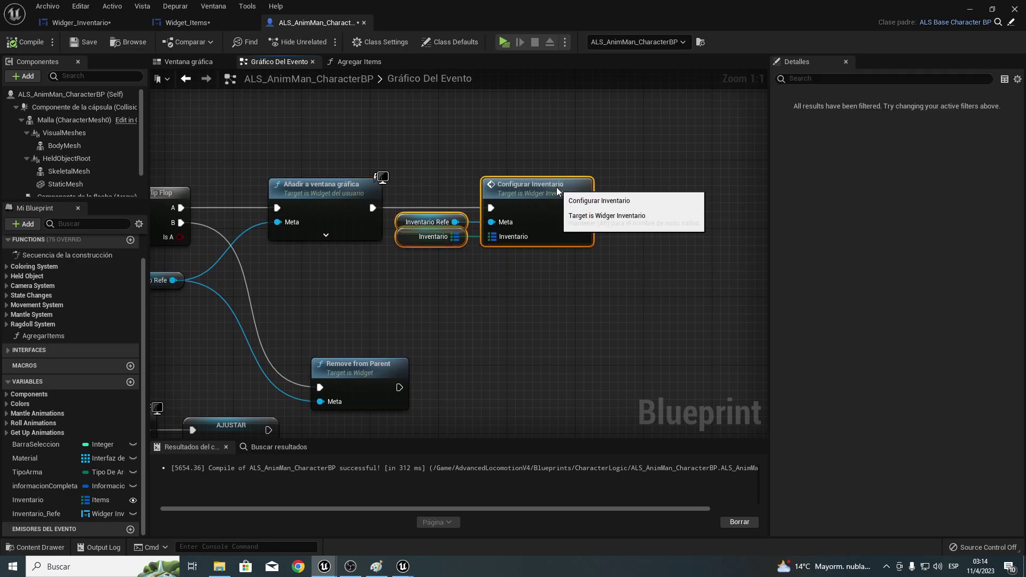
Move Remove from Parent up beside the Flip Flop and launch Play in New Window.
{"action": "right_click_drag", "start_coordinate": [199, 294], "coordinate": [505, 266]}
{"action": "left_click", "coordinate": [457, 243]}
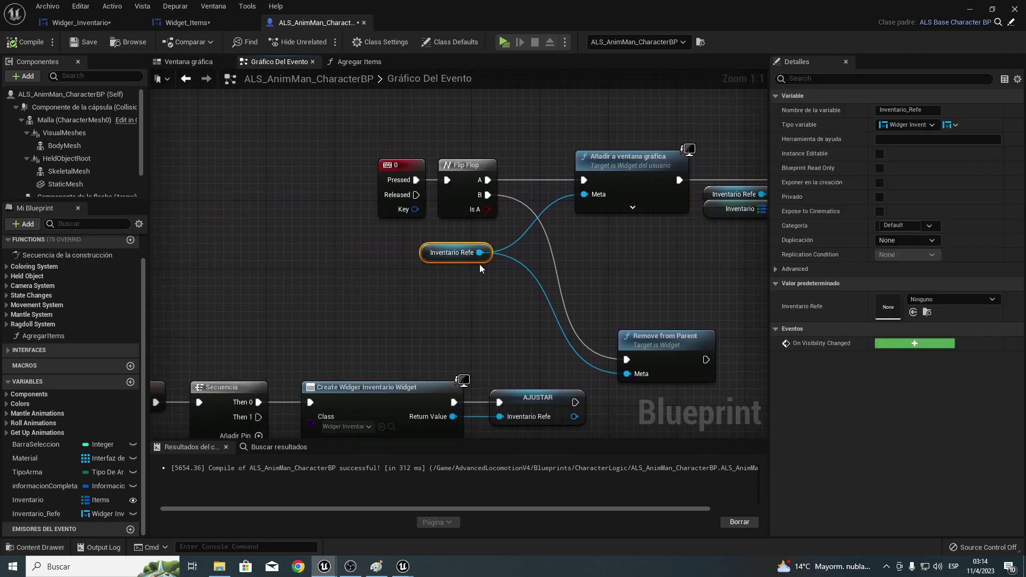
{"action": "right_click_drag", "start_coordinate": [406, 301], "coordinate": [363, 277]}
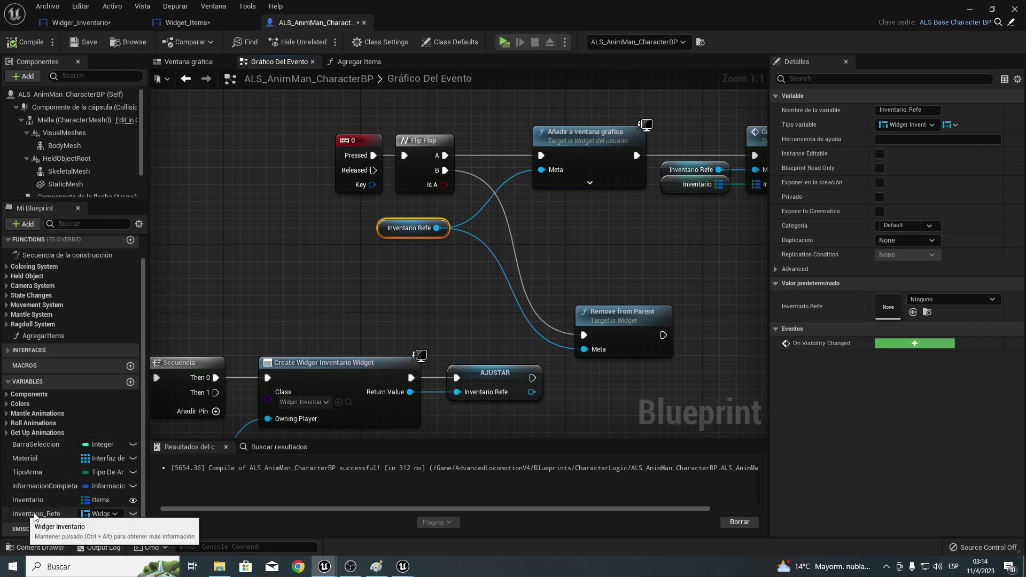
{"action": "left_click", "coordinate": [613, 320]}
{"action": "left_click_drag", "start_coordinate": [614, 319], "coordinate": [572, 271]}
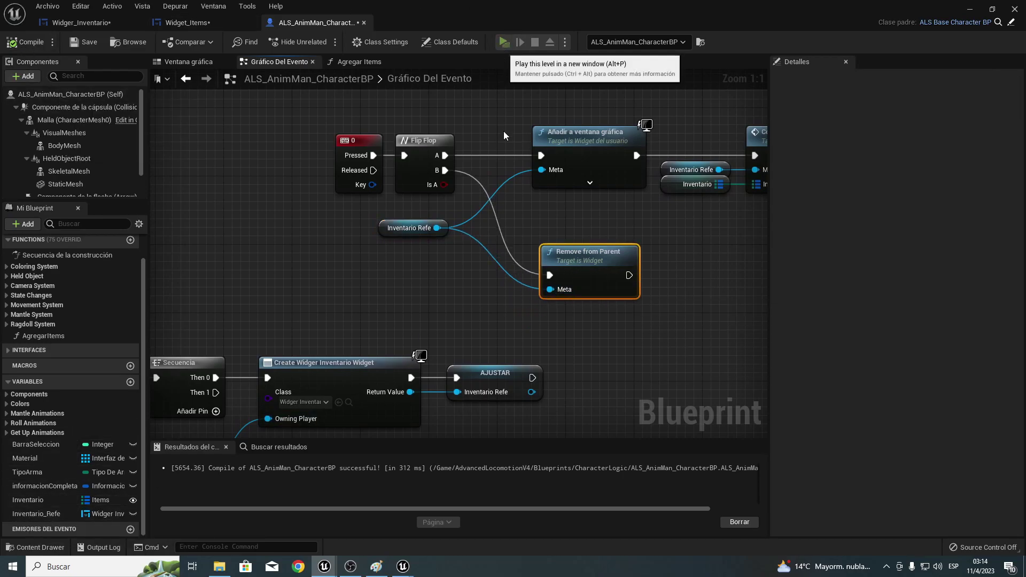
{"action": "key", "text": "alt+p"}
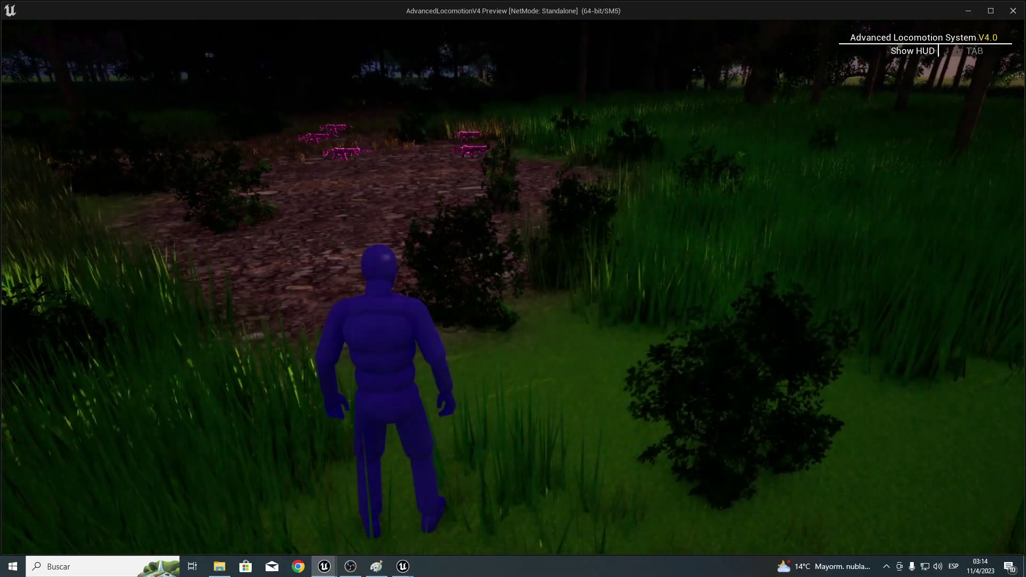
Run through the level picking up pink rifles with E, filling HUD slots with 0 counts.
{"action": "key", "text": "w"}
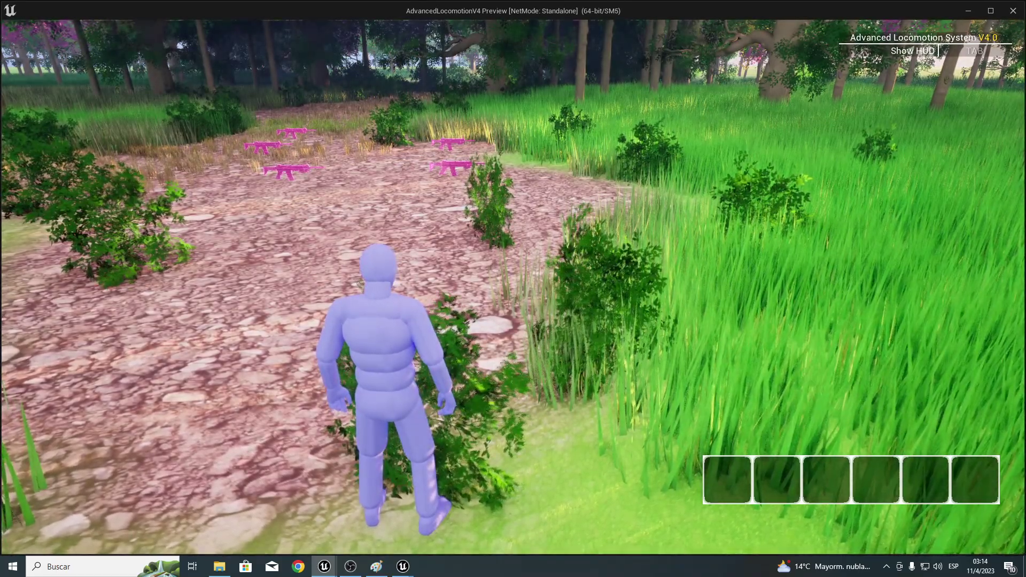
{"action": "key", "text": "w"}
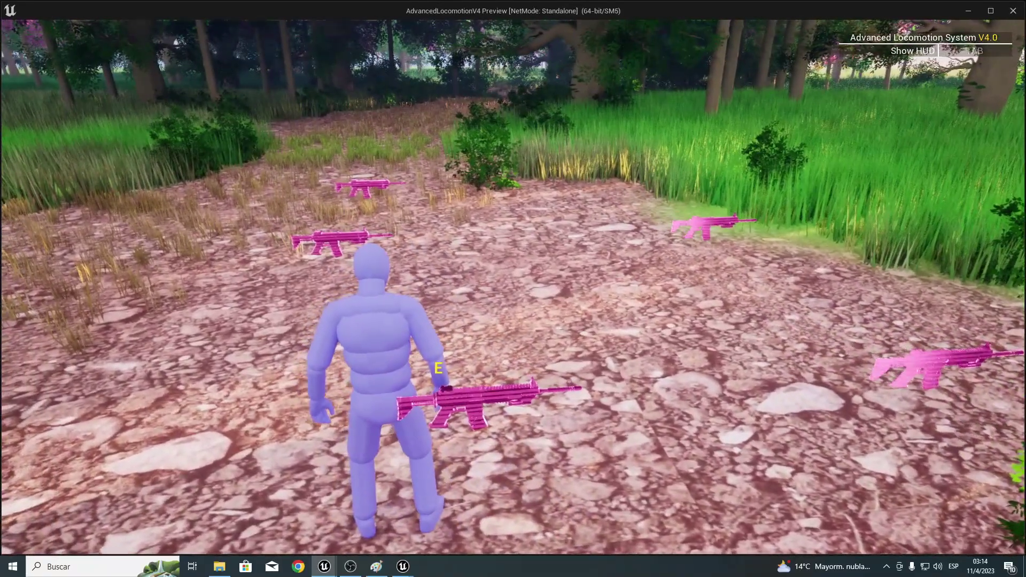
{"action": "key", "text": "e"}
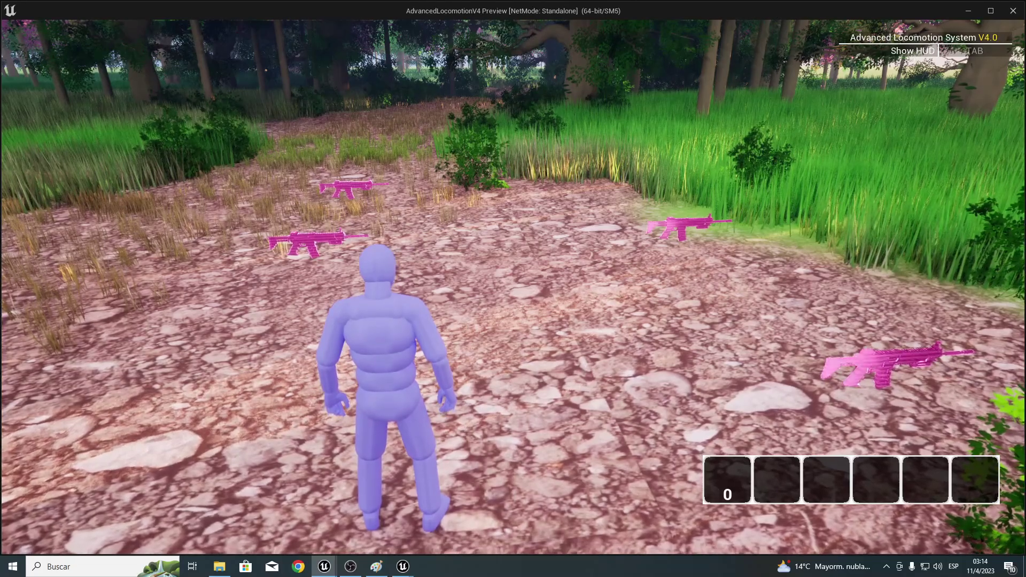
{"action": "key", "text": "w"}
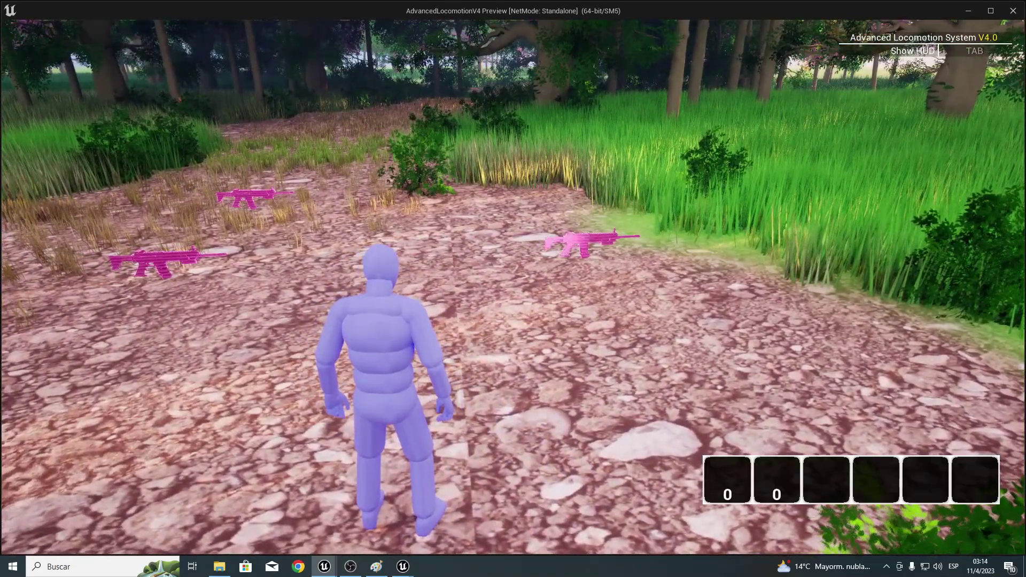
{"action": "key", "text": "w"}
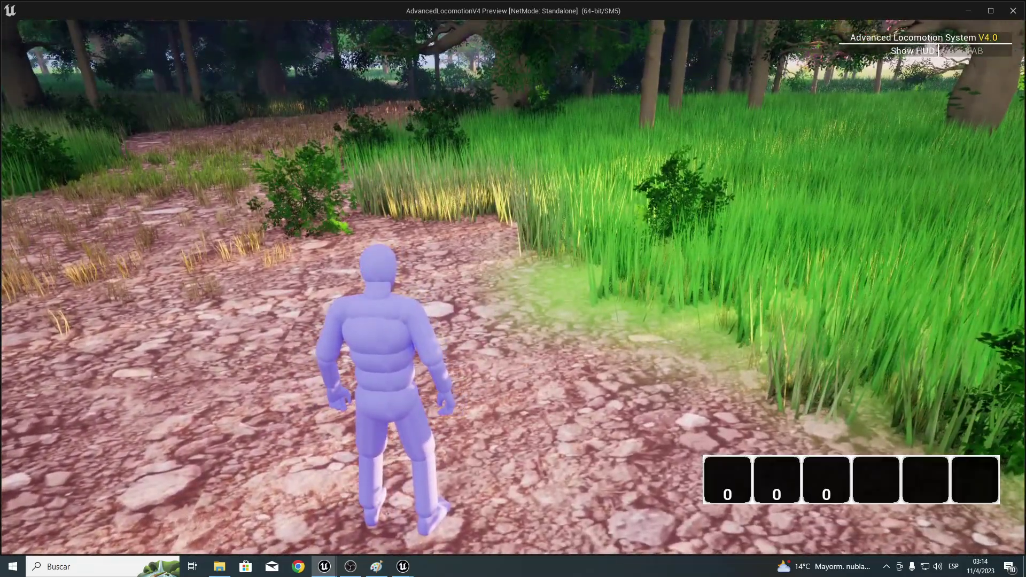
{"action": "key", "text": "a"}
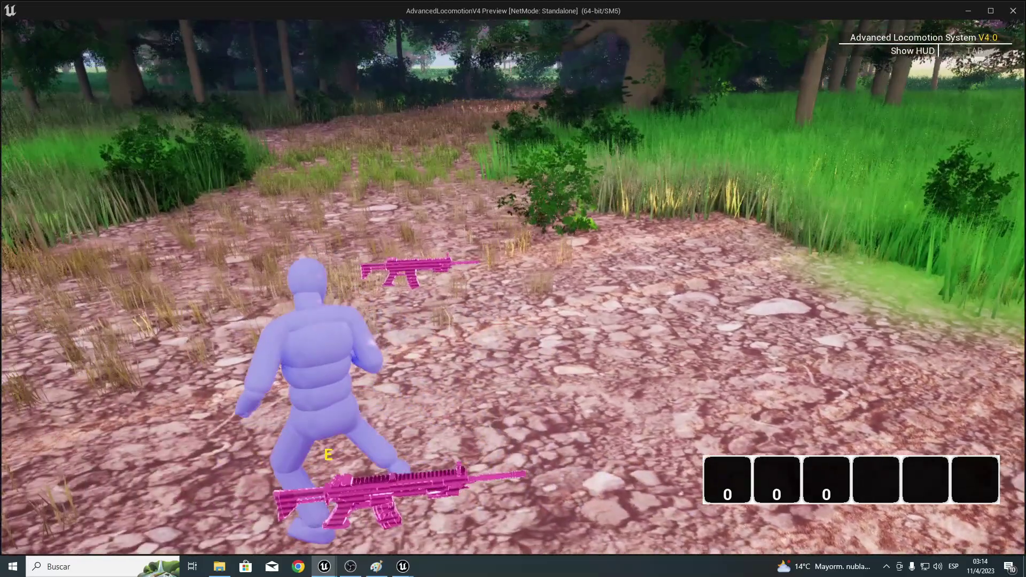
{"action": "key", "text": "e"}
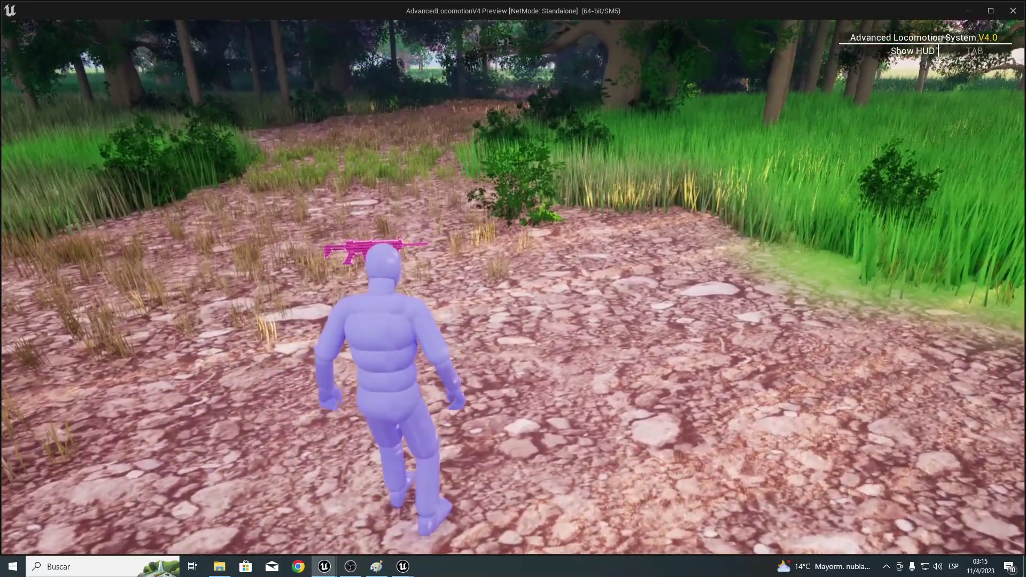
{"action": "key", "text": "Escape"}
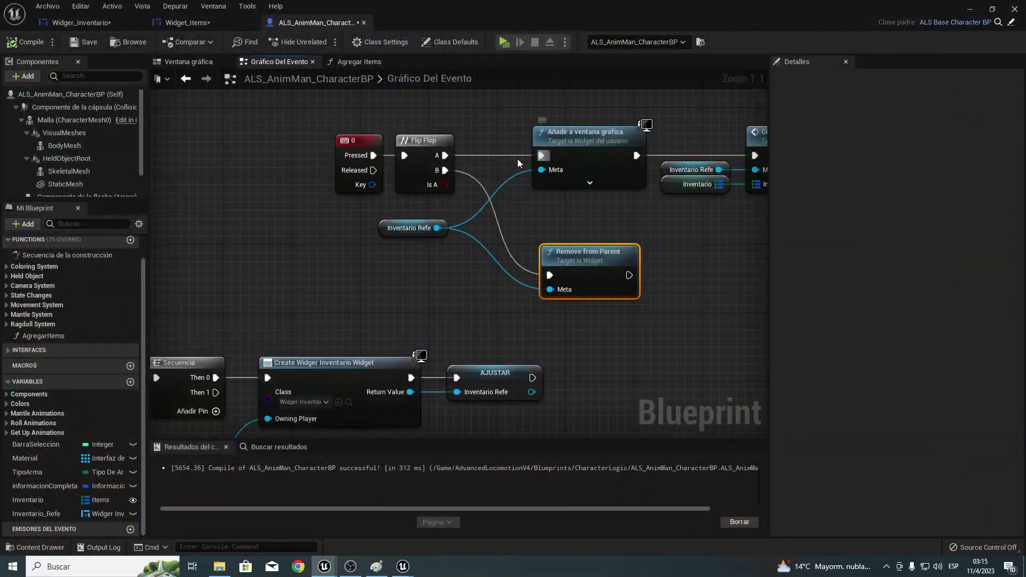
Move the Event Tick comment beside the inventory toggle nodes.
{"action": "right_click_drag", "start_coordinate": [498, 272], "coordinate": [562, 266]}
{"action": "right_click_drag", "start_coordinate": [374, 155], "coordinate": [356, 250]}
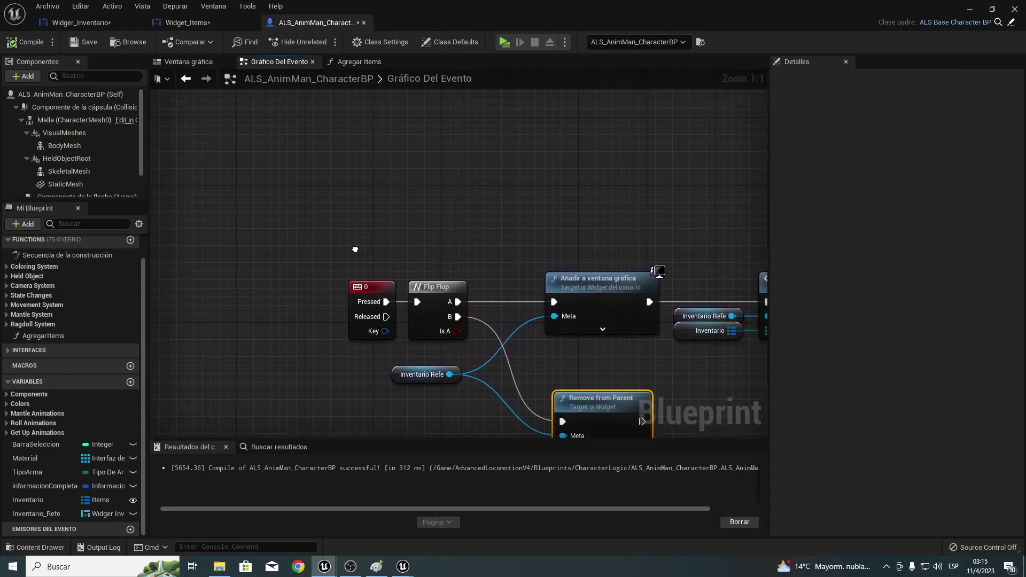
{"action": "right_click", "coordinate": [371, 200]}
{"action": "type", "text": "inventario"}
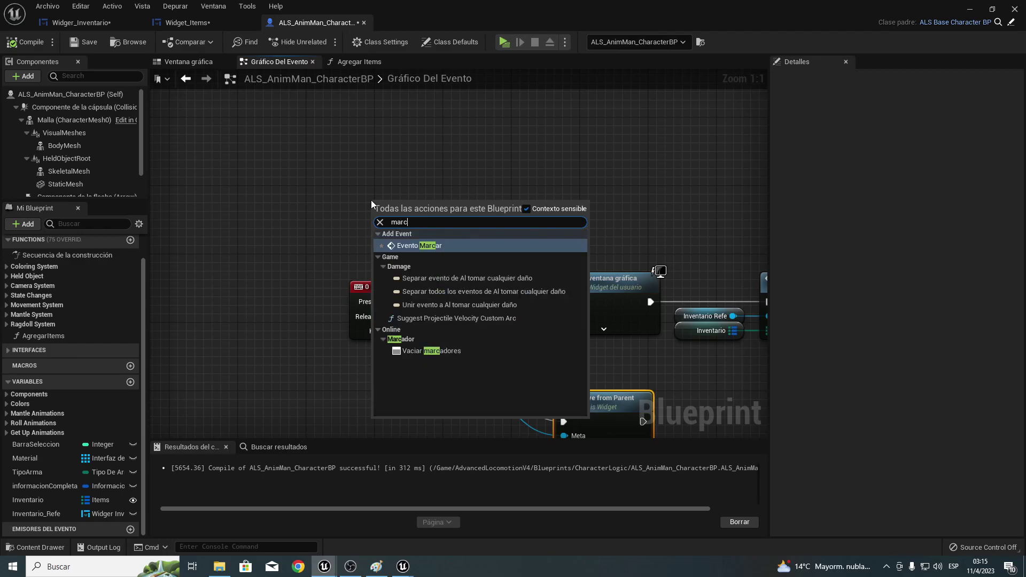
{"action": "key", "text": "Escape"}
{"action": "scroll", "coordinate": [371, 200], "scroll_direction": "down", "scroll_amount": 4}
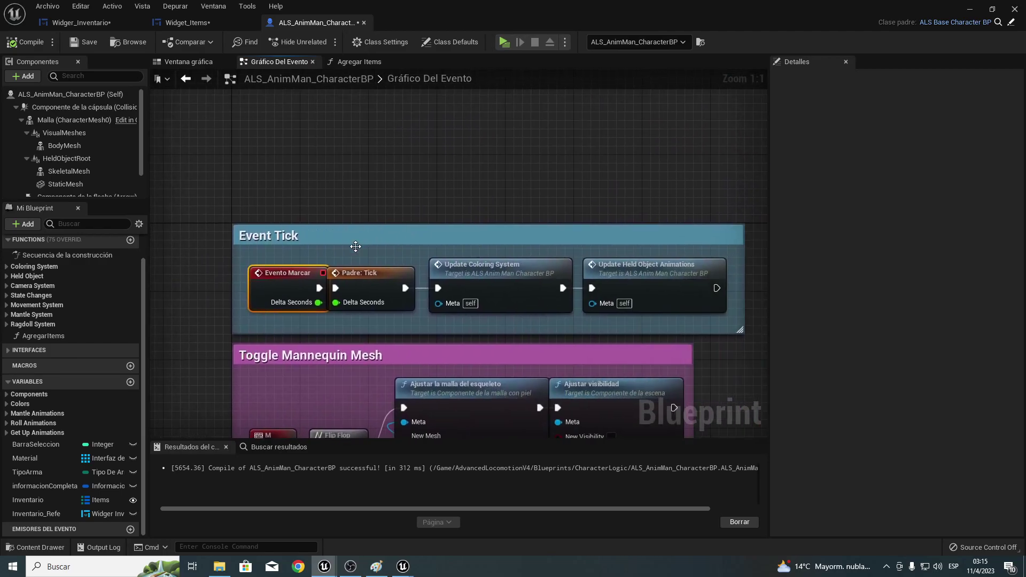
{"action": "right_click_drag", "start_coordinate": [549, 282], "coordinate": [568, 348]}
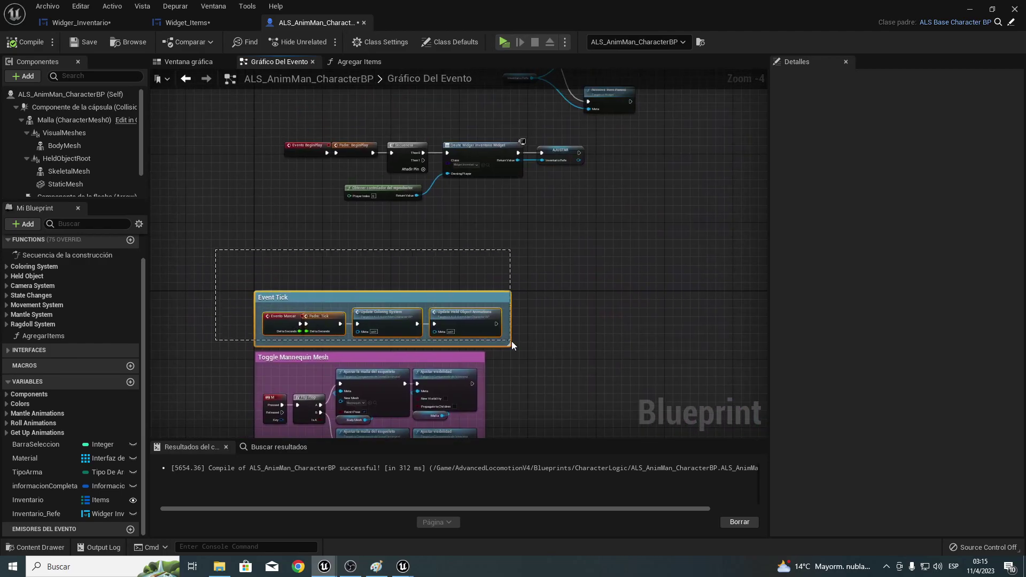
{"action": "left_click_drag", "start_coordinate": [489, 298], "coordinate": [546, 120]}
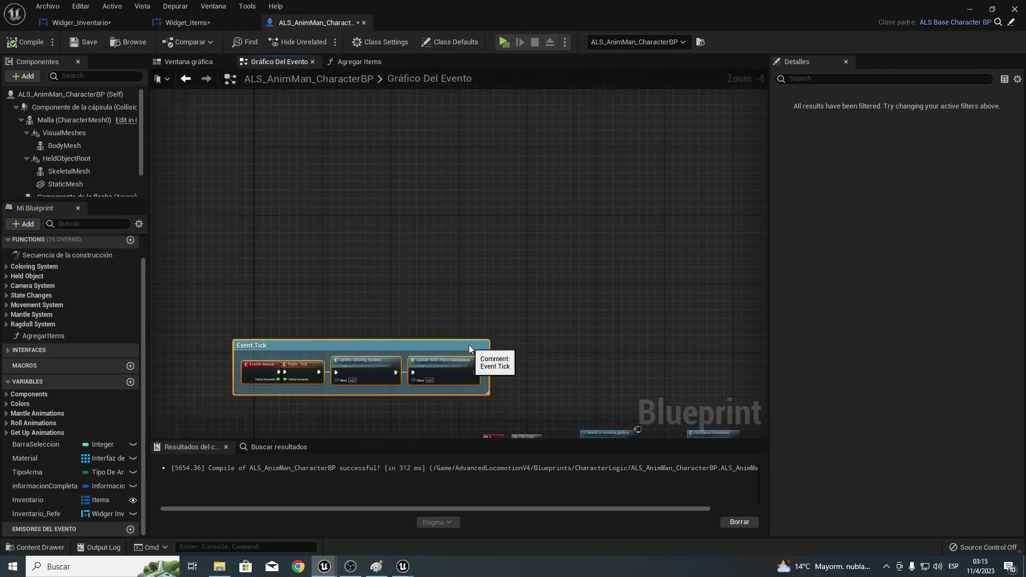
{"action": "scroll", "coordinate": [545, 120], "scroll_direction": "up", "scroll_amount": 5}
{"action": "mouse_move", "coordinate": [444, 181]}
{"action": "right_mouse_down"}
{"action": "mouse_move", "coordinate": [700, 220]}
{"action": "mouse_move", "coordinate": [493, 203]}
{"action": "mouse_move", "coordinate": [374, 154]}
{"action": "right_mouse_up"}
Feed Update Held Object Animations through a 2.0-second Esperar delay into Añadir a ventana gráfica, then compile.
{"action": "left_click_drag", "start_coordinate": [418, 186], "coordinate": [425, 240]}
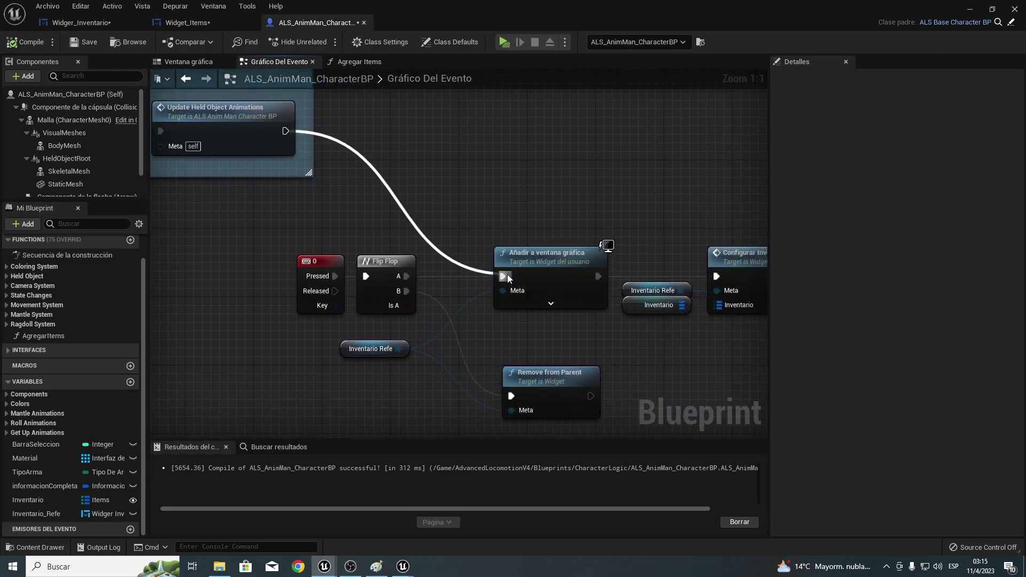
{"action": "left_click_drag", "start_coordinate": [546, 236], "coordinate": [506, 275]}
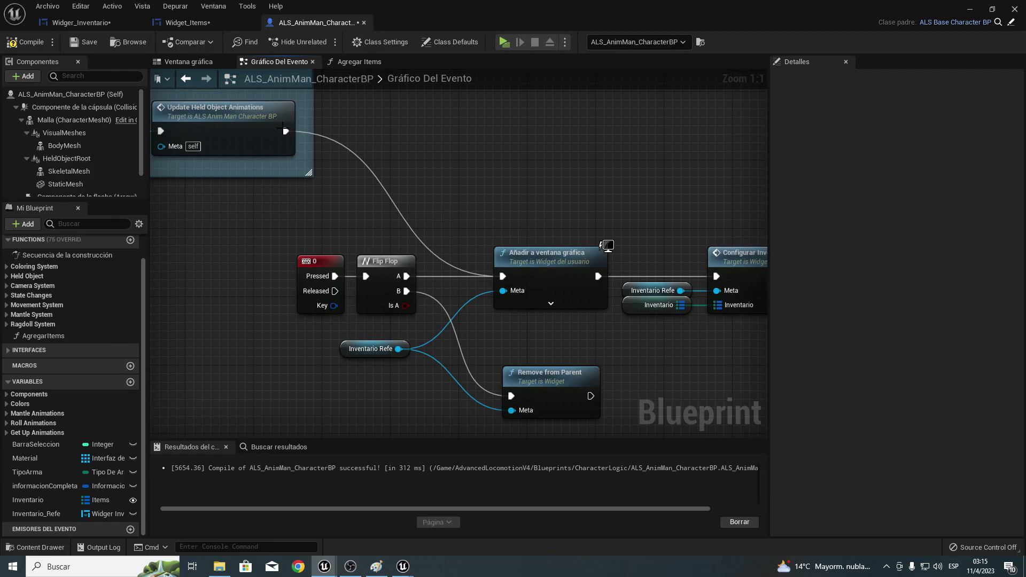
{"action": "left_click_drag", "start_coordinate": [341, 139], "coordinate": [345, 140]}
{"action": "type", "text": "delay"}
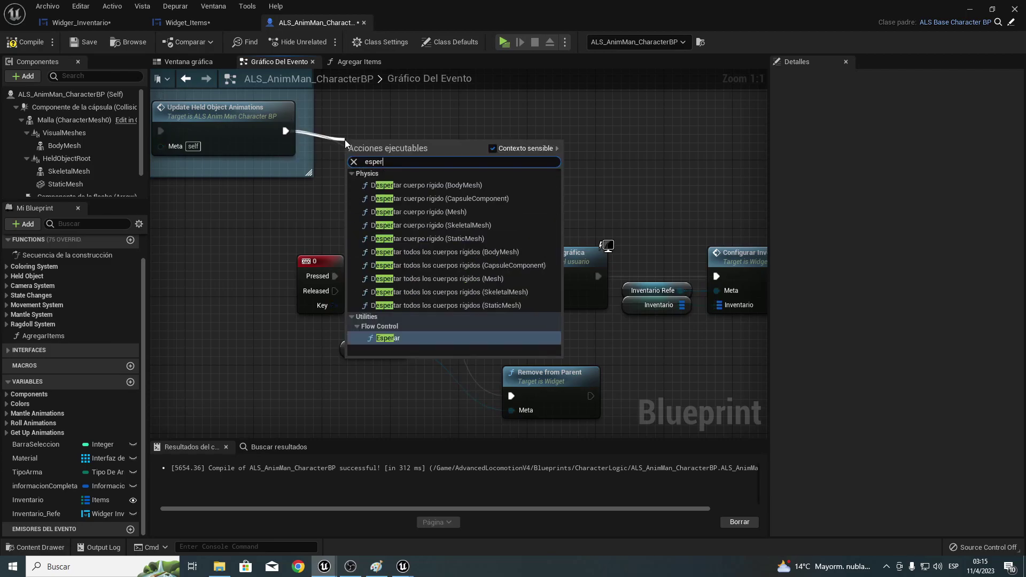
{"action": "key", "text": "Return"}
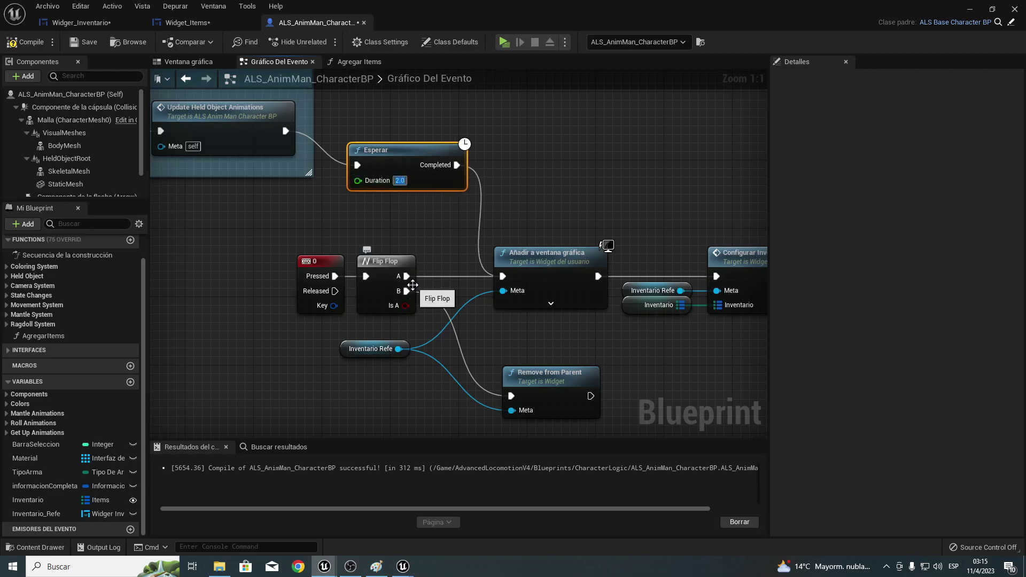
{"action": "right_click_drag", "start_coordinate": [474, 281], "coordinate": [371, 242]}
{"action": "left_click_drag", "start_coordinate": [442, 153], "coordinate": [506, 225]}
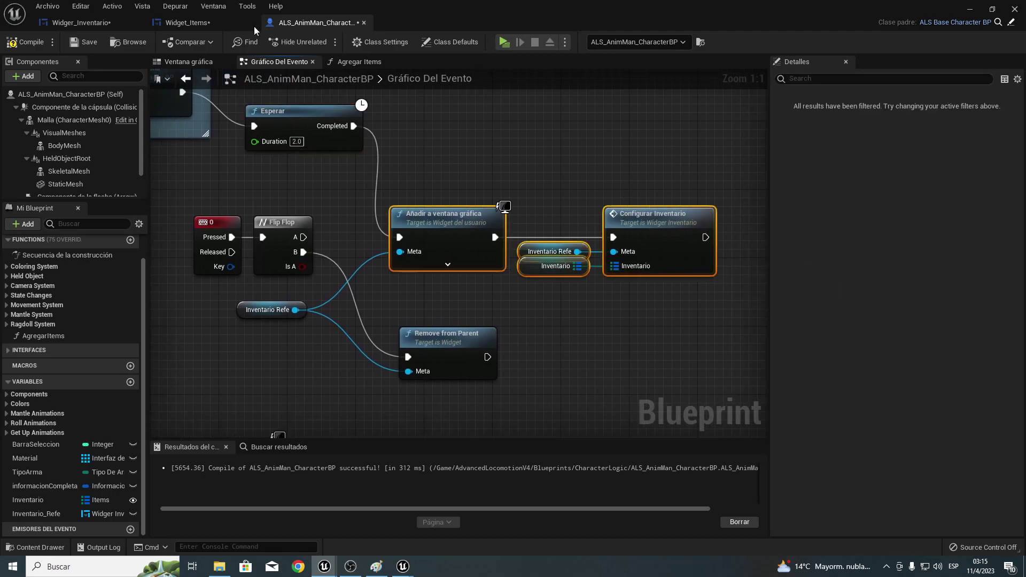
{"action": "left_click", "coordinate": [25, 45]}
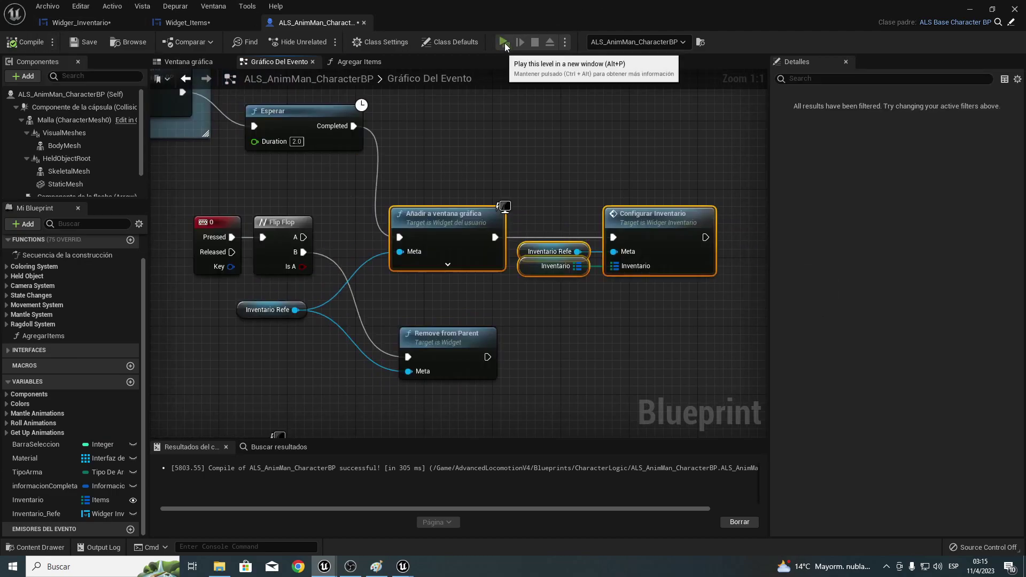
Play in a new window, run to a pink rifle and pick it up, then stop the preview.
{"action": "key", "text": "alt+p"}
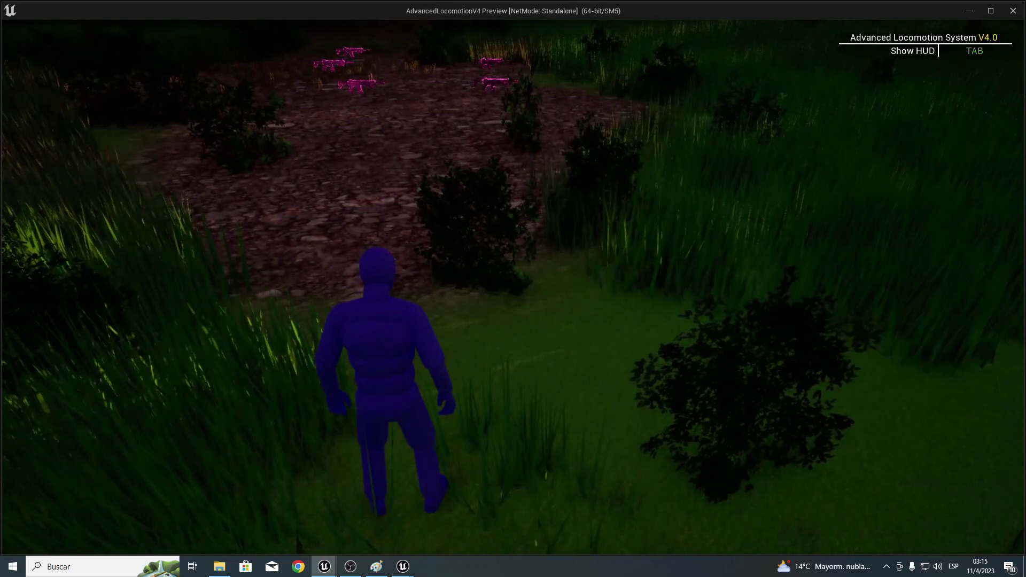
{"action": "key", "text": "w"}
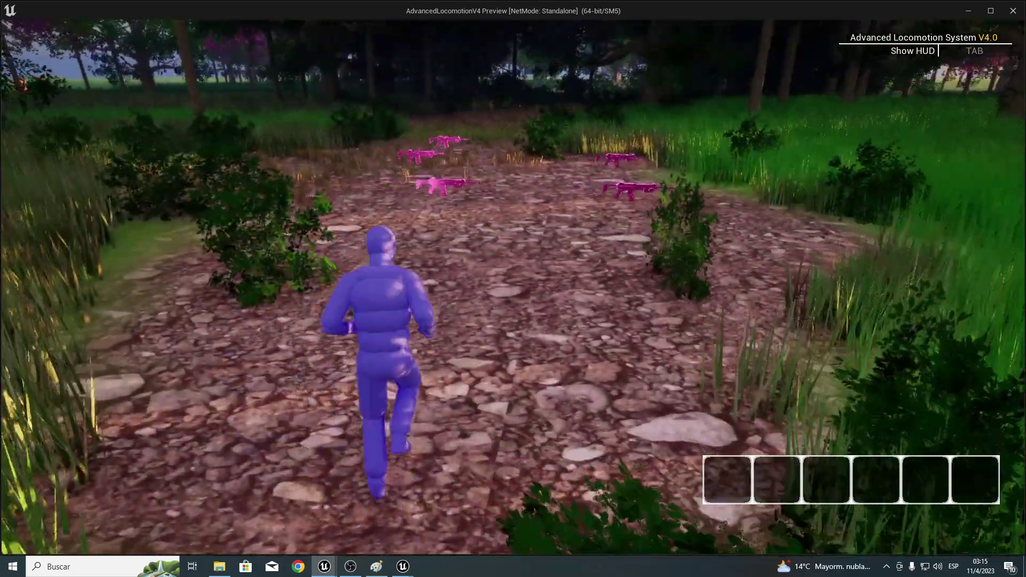
{"action": "key", "text": "w"}
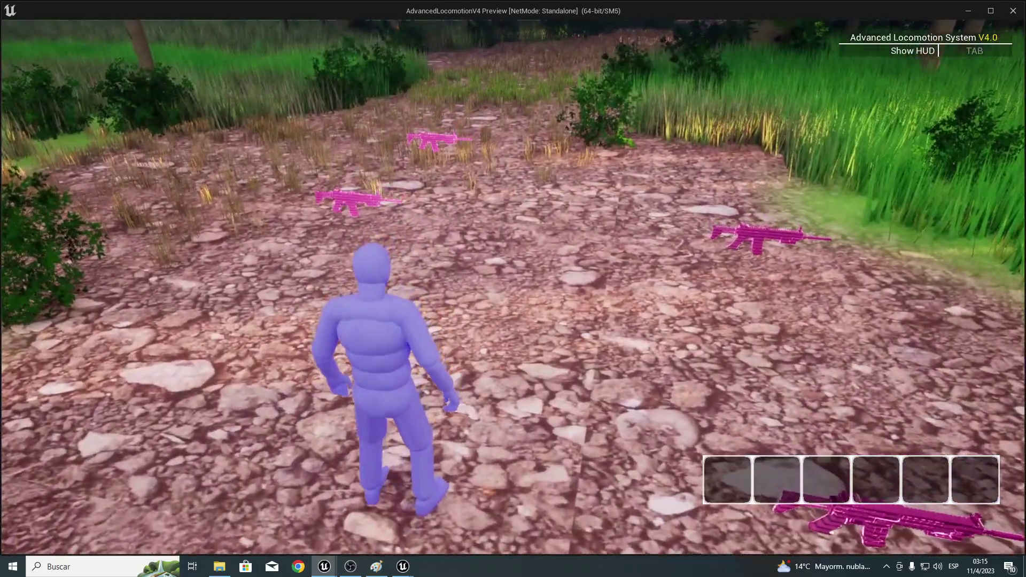
{"action": "key", "text": "w"}
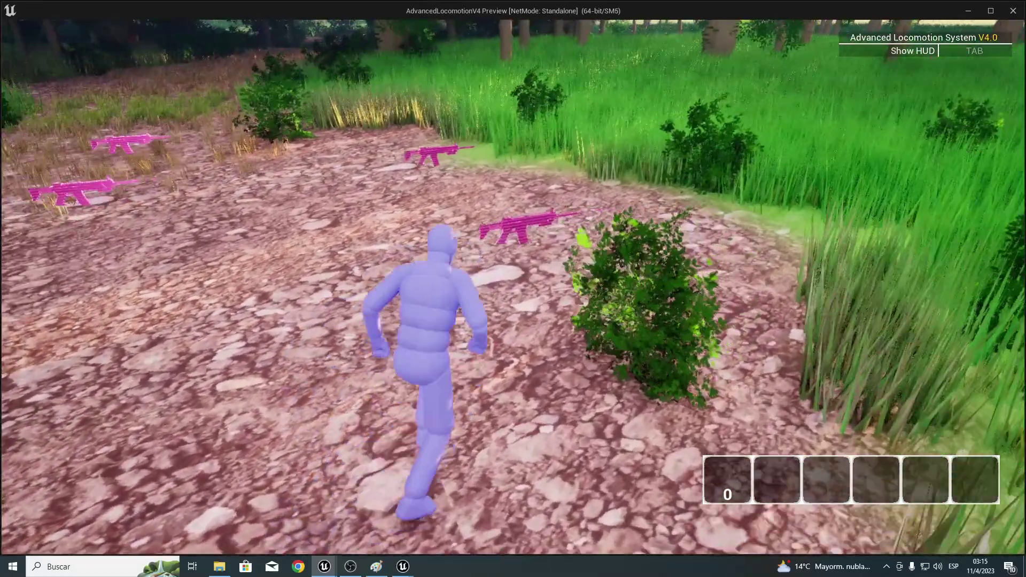
{"action": "key", "text": "e"}
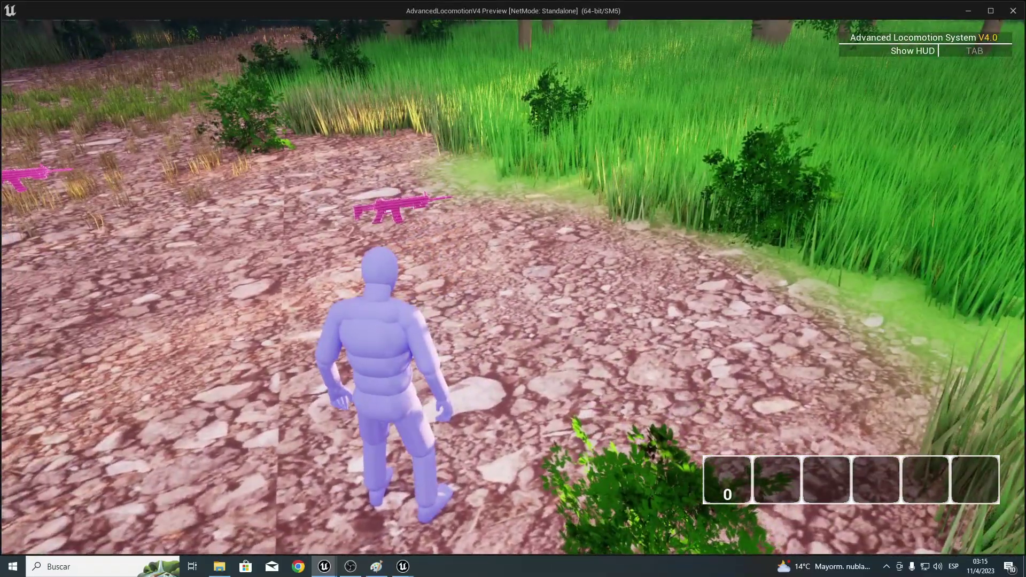
{"action": "key", "text": "Escape"}
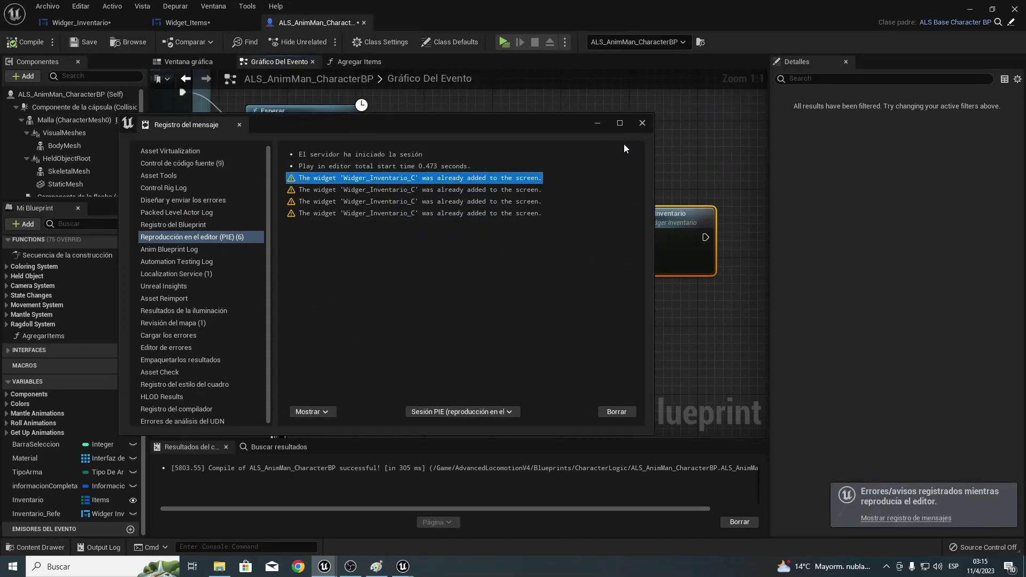
Delete the Esperar delay and wire the tick chain straight into Añadir a ventana gráfica.
{"action": "left_click", "coordinate": [643, 123]}
{"action": "right_click_drag", "start_coordinate": [628, 168], "coordinate": [650, 190]}
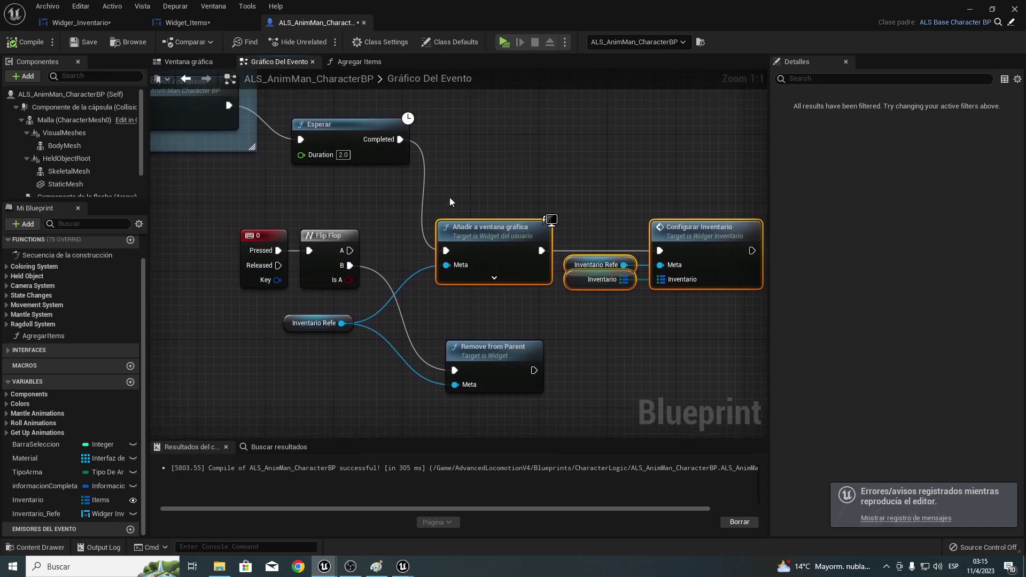
{"action": "left_click", "coordinate": [345, 133]}
{"action": "key", "text": "Delete"}
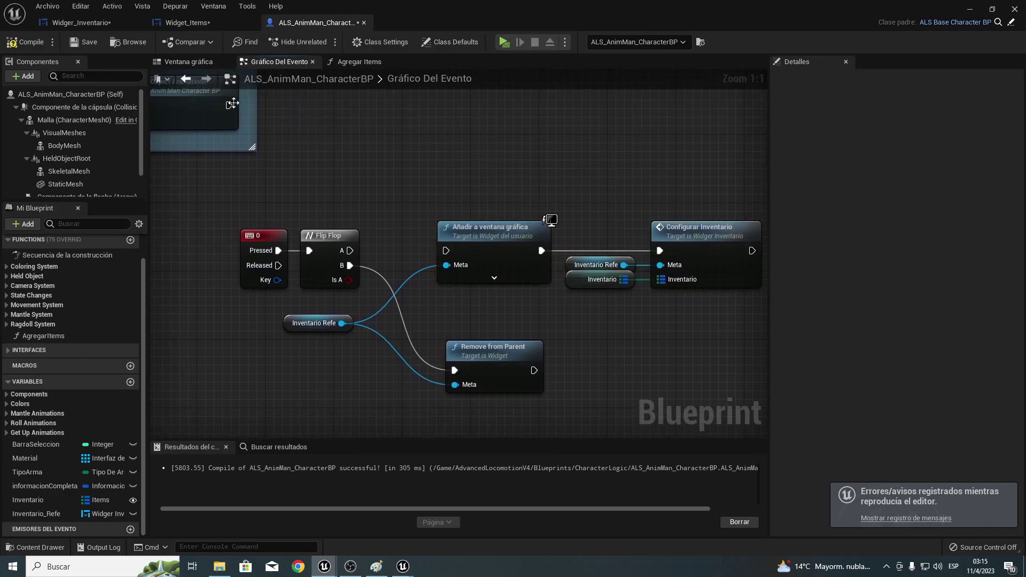
{"action": "left_click_drag", "start_coordinate": [450, 251], "coordinate": [449, 254]}
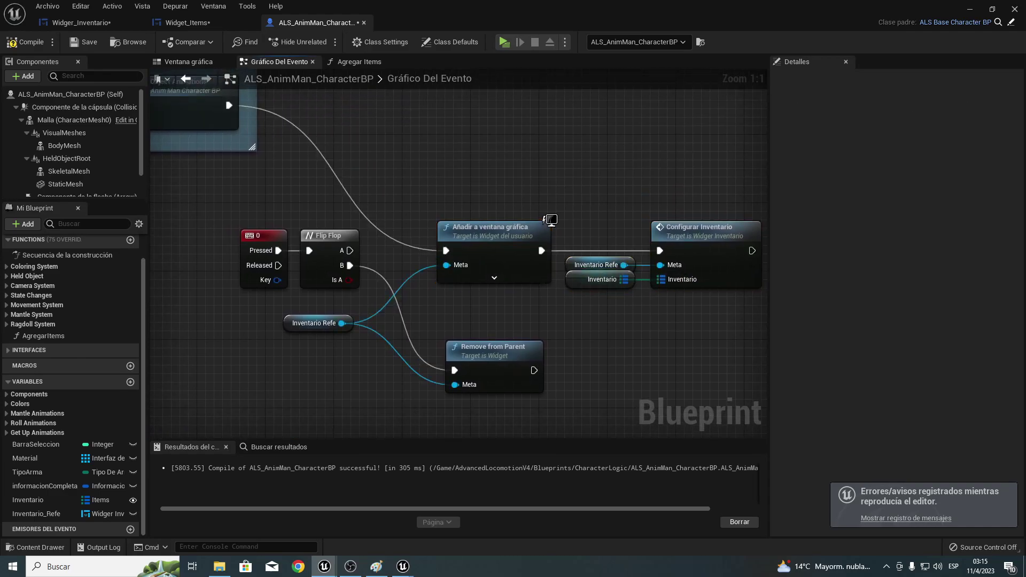
{"action": "right_click_drag", "start_coordinate": [440, 311], "coordinate": [488, 200]}
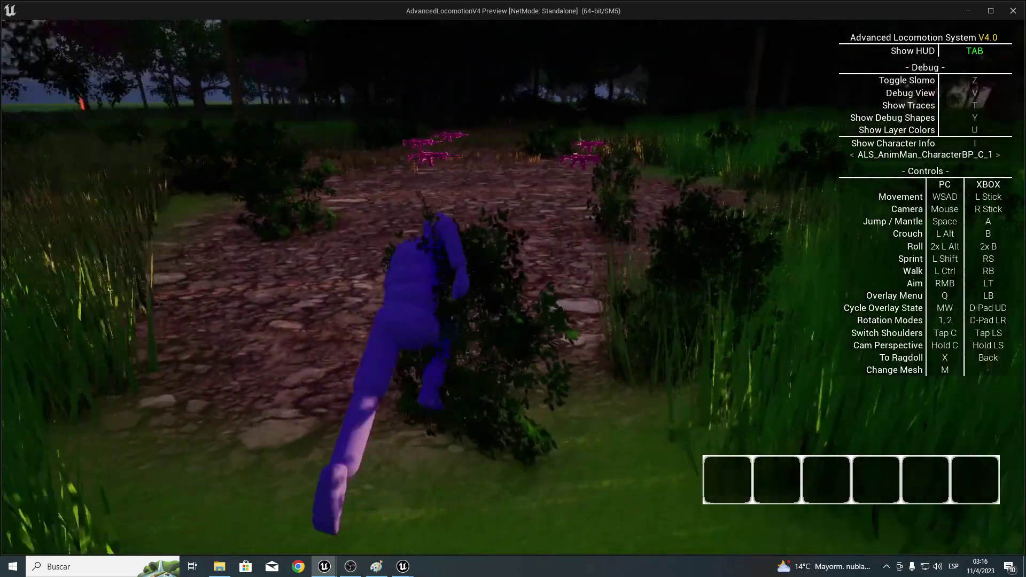
Hide the controls help, collect four rifles with E into HUD slots, and stop the preview.
{"action": "key", "text": "Tab"}
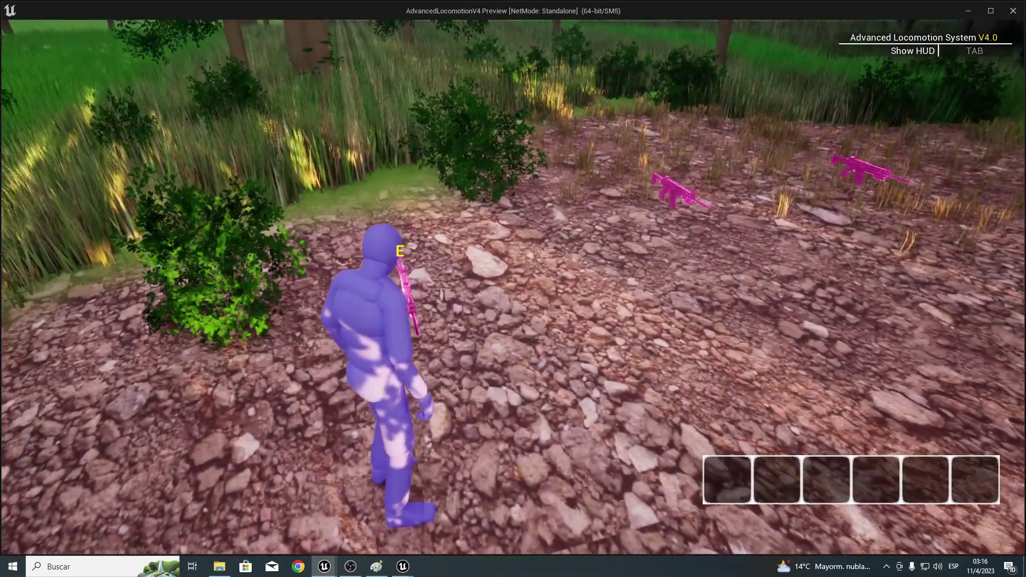
{"action": "key", "text": "e"}
{"action": "key", "text": "e"}
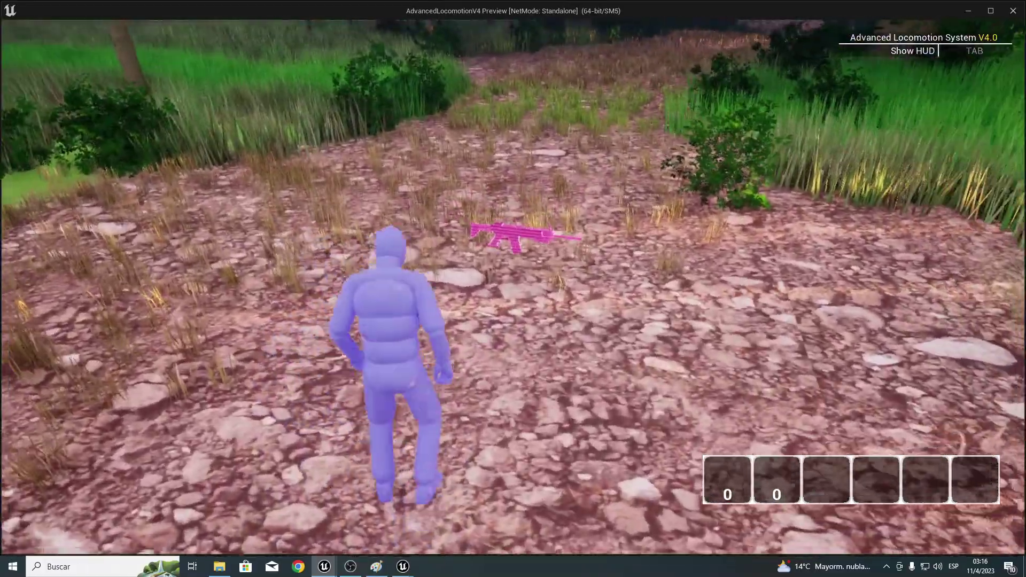
{"action": "key", "text": "w"}
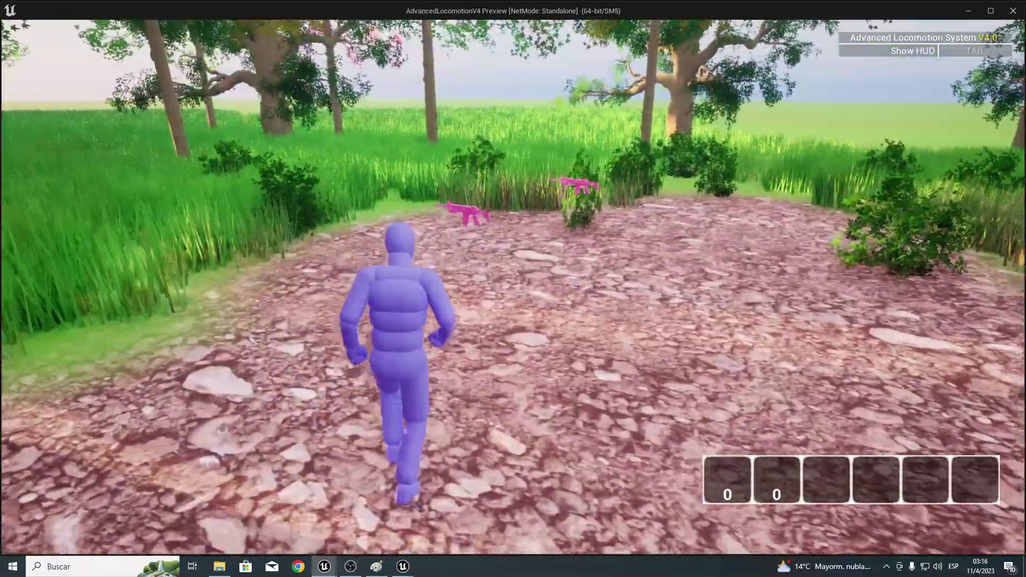
{"action": "key", "text": "e"}
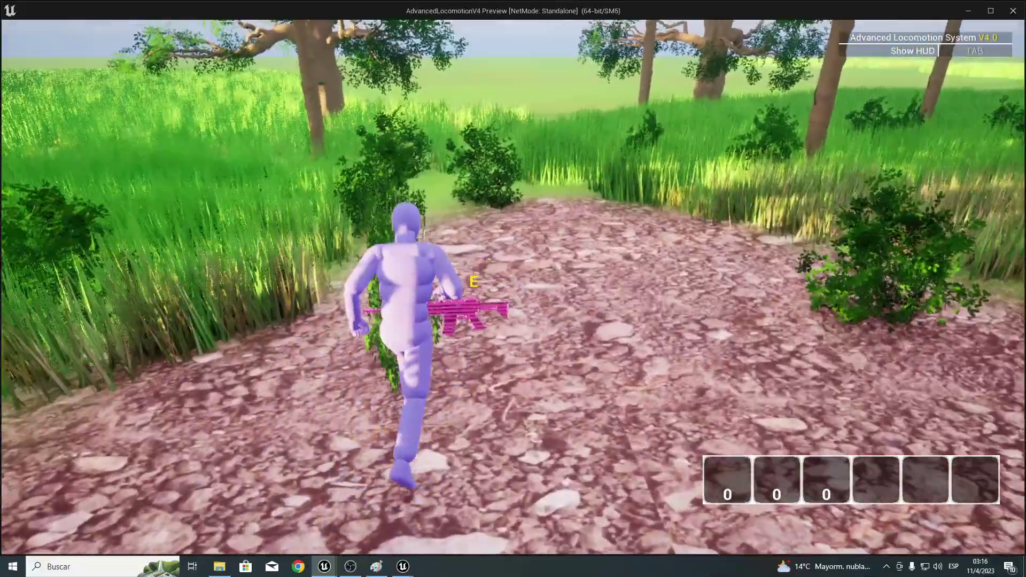
{"action": "key", "text": "e"}
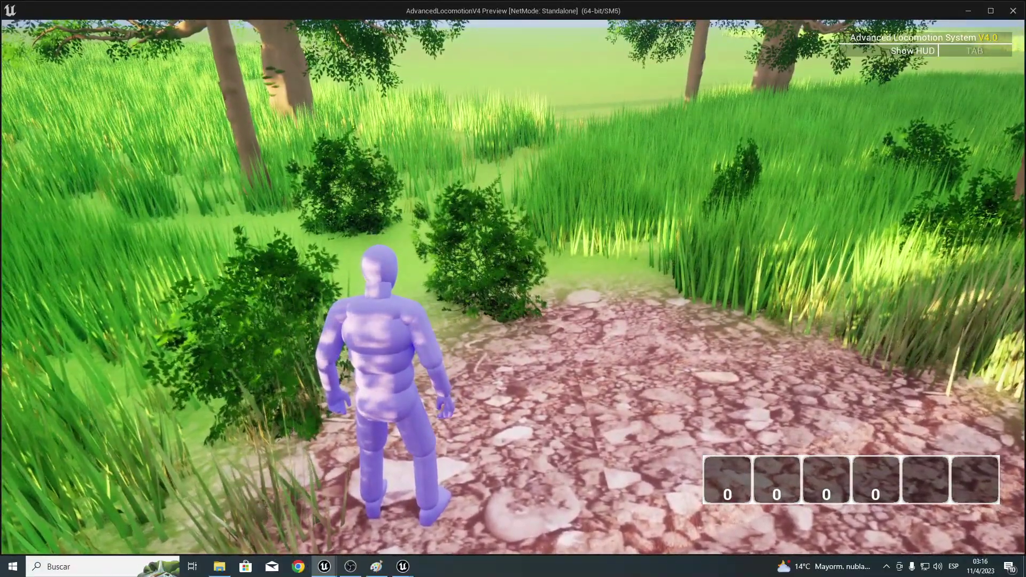
{"action": "key", "text": "Escape"}
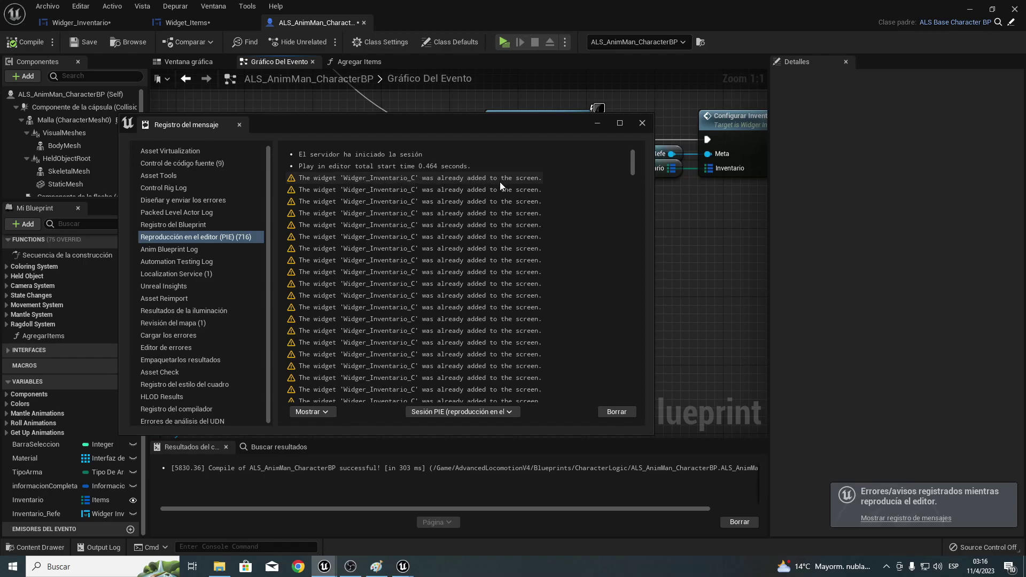
Close the Message Log window.
{"action": "left_click", "coordinate": [641, 124]}
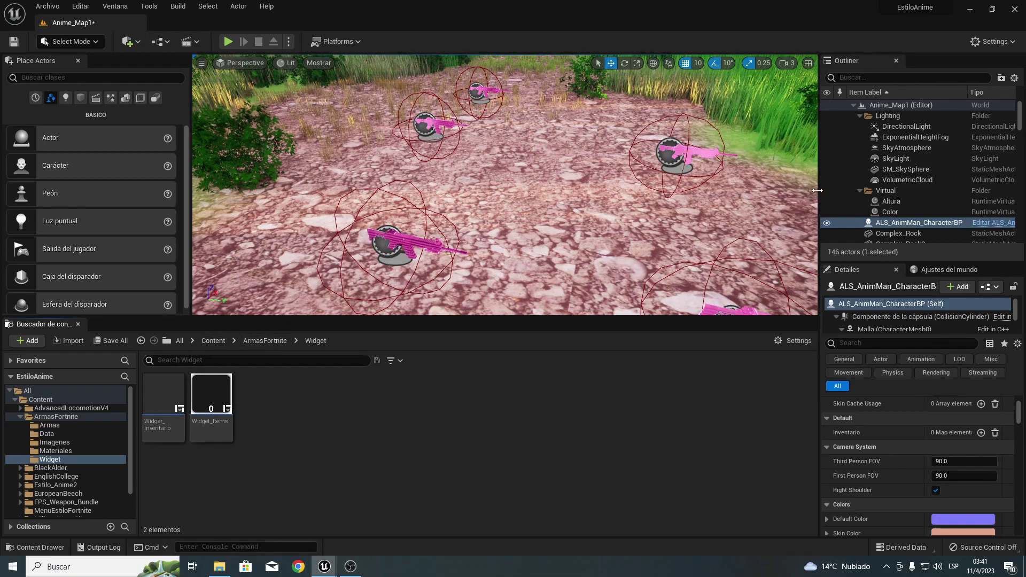
In the character Event Graph, reconnect Añadir a ventana gráfica so it follows AJUSTAR.
{"action": "right_click_drag", "start_coordinate": [642, 187], "coordinate": [481, 192]}
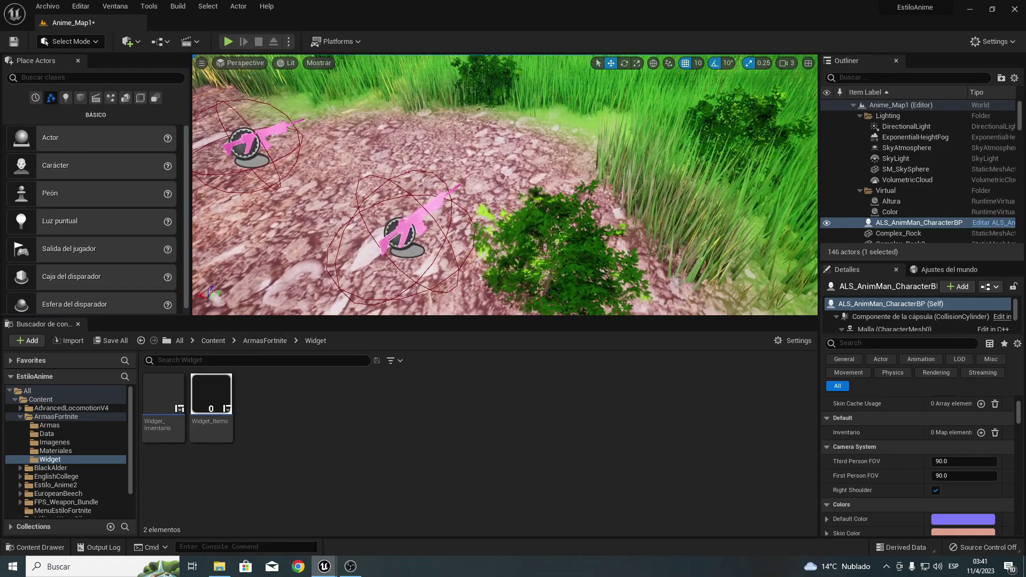
{"action": "mouse_move", "coordinate": [324, 567]}
{"action": "left_click", "coordinate": [392, 521]}
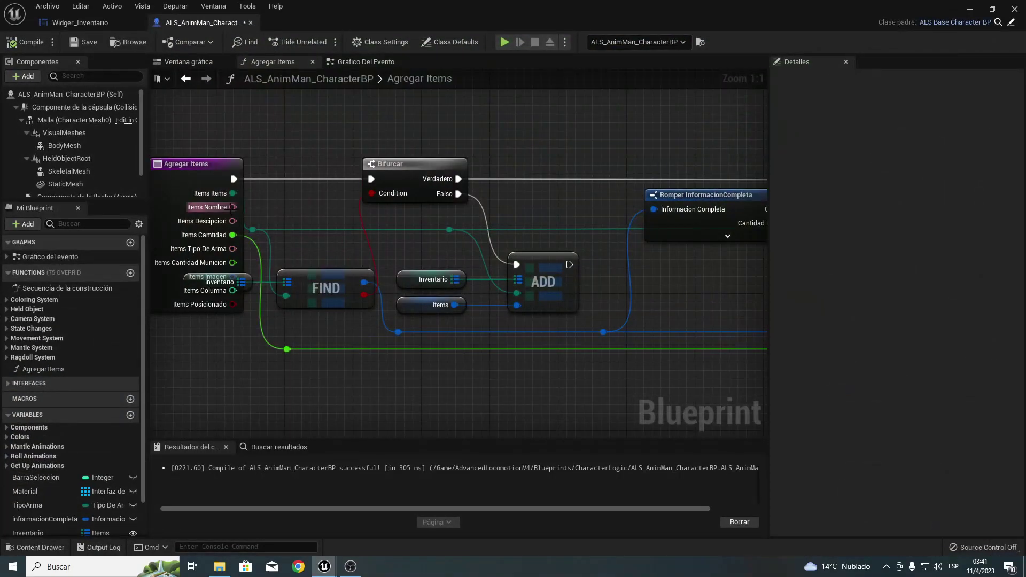
{"action": "right_click_drag", "start_coordinate": [546, 160], "coordinate": [385, 154]}
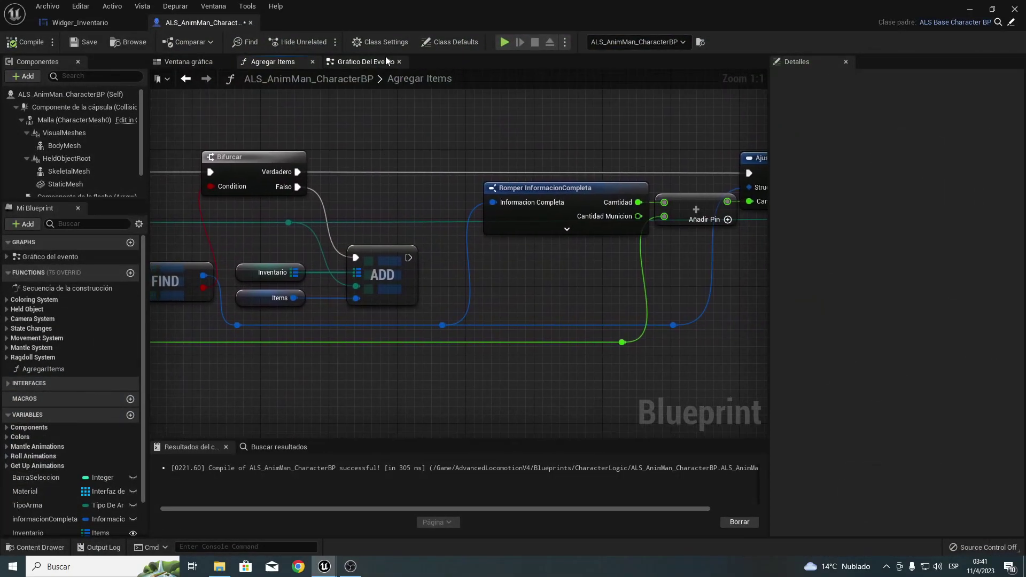
{"action": "left_click", "coordinate": [368, 63]}
{"action": "mouse_move", "coordinate": [533, 241]}
{"action": "right_mouse_down"}
{"action": "mouse_move", "coordinate": [367, 219]}
{"action": "mouse_move", "coordinate": [376, 147]}
{"action": "right_mouse_up"}
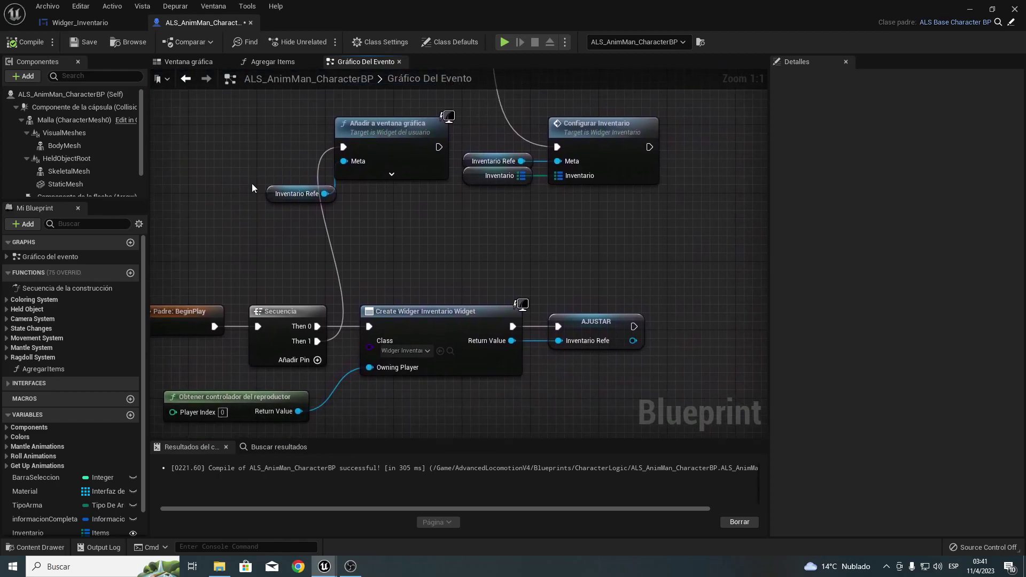
{"action": "left_click", "coordinate": [349, 153]}
{"action": "left_click", "coordinate": [348, 147], "text": "alt"}
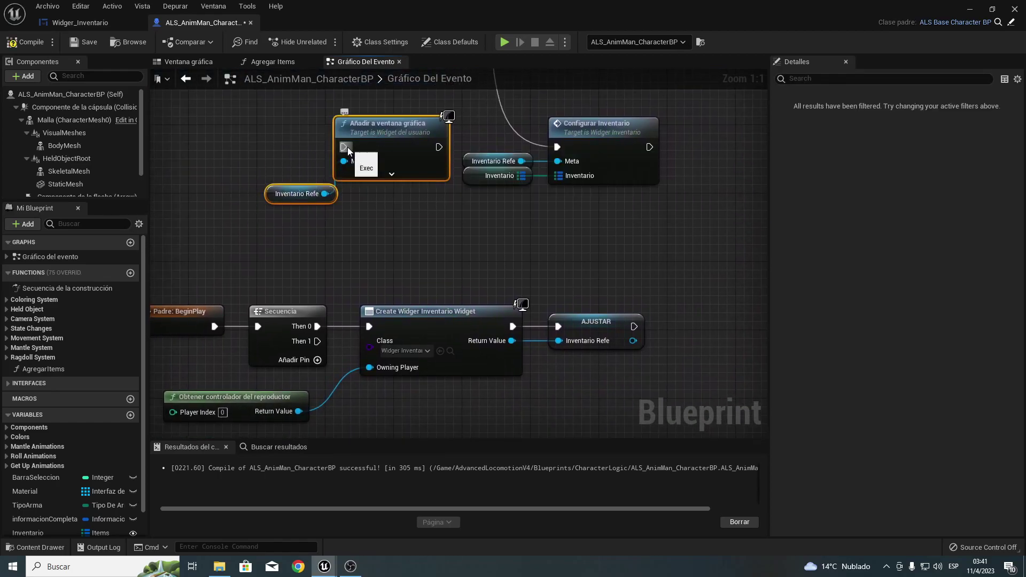
{"action": "left_click_drag", "start_coordinate": [369, 140], "coordinate": [693, 320]}
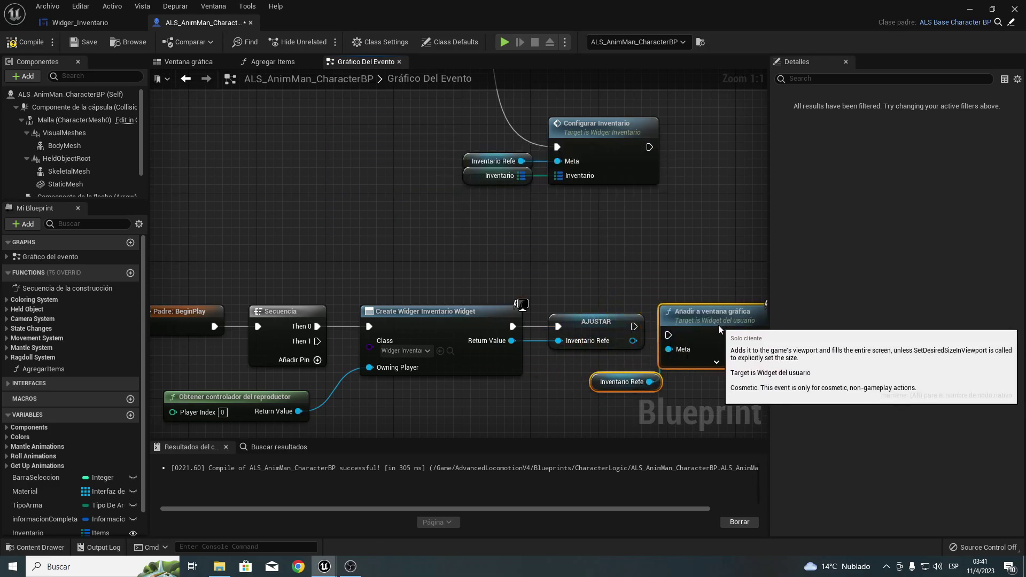
{"action": "right_click_drag", "start_coordinate": [691, 318], "coordinate": [547, 320]}
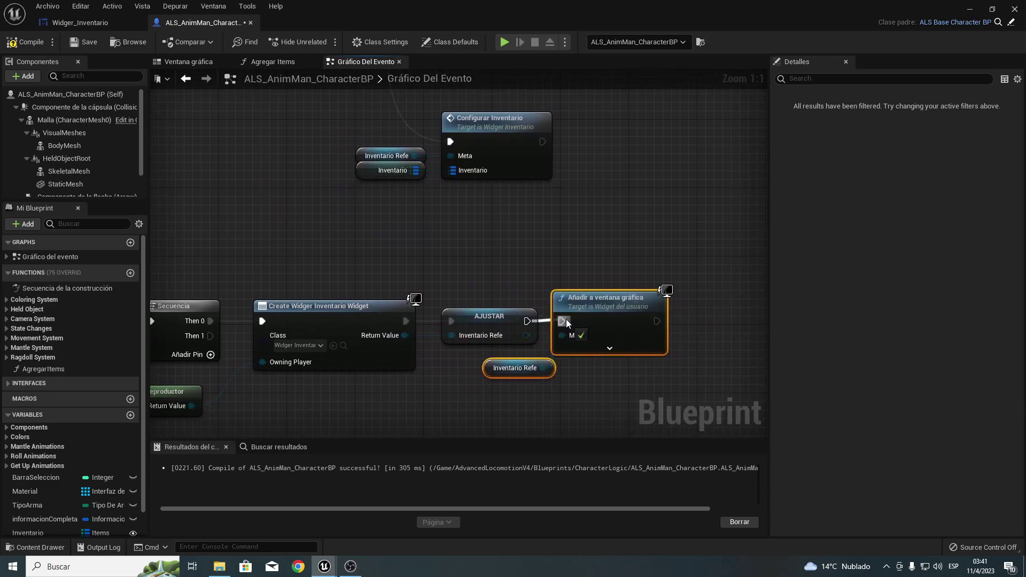
{"action": "left_click_drag", "start_coordinate": [527, 335], "coordinate": [566, 338]}
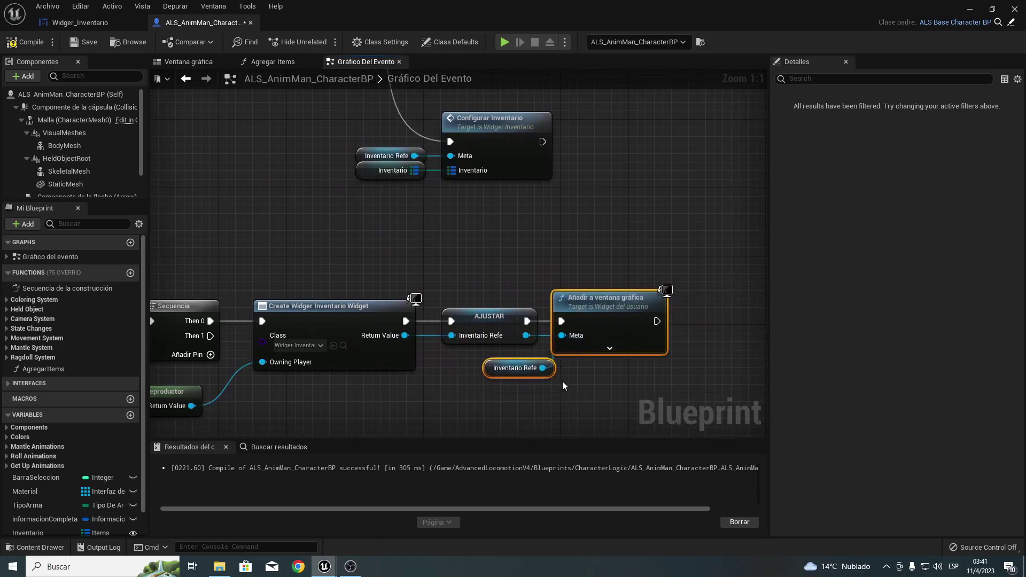
Delete the leftover Inventario getter and Secuencia node, wiring BeginPlay directly into Create Widget.
{"action": "left_click", "coordinate": [516, 368]}
{"action": "key", "text": "Delete"}
{"action": "right_click_drag", "start_coordinate": [444, 367], "coordinate": [637, 337]}
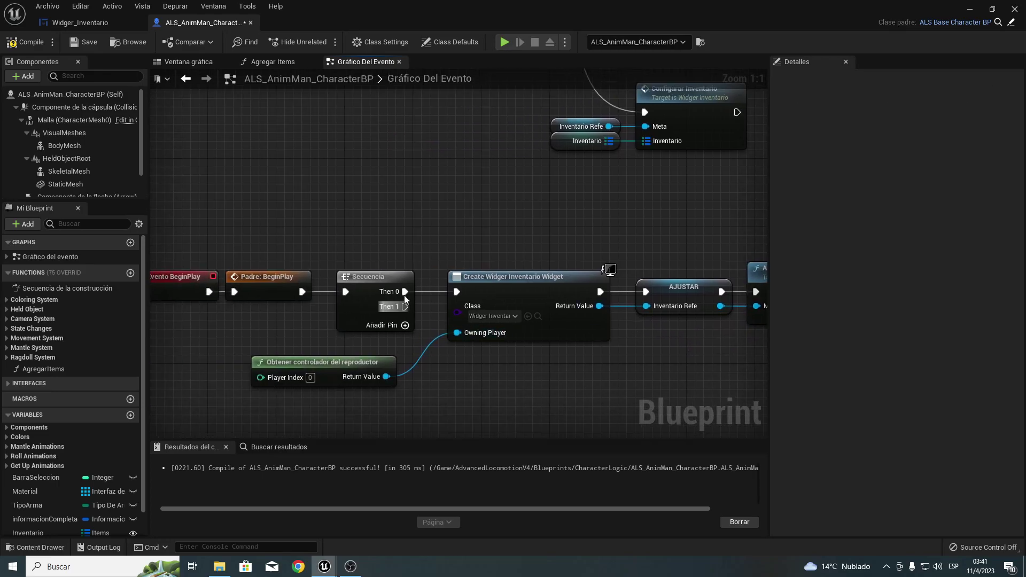
{"action": "key", "text": "Delete"}
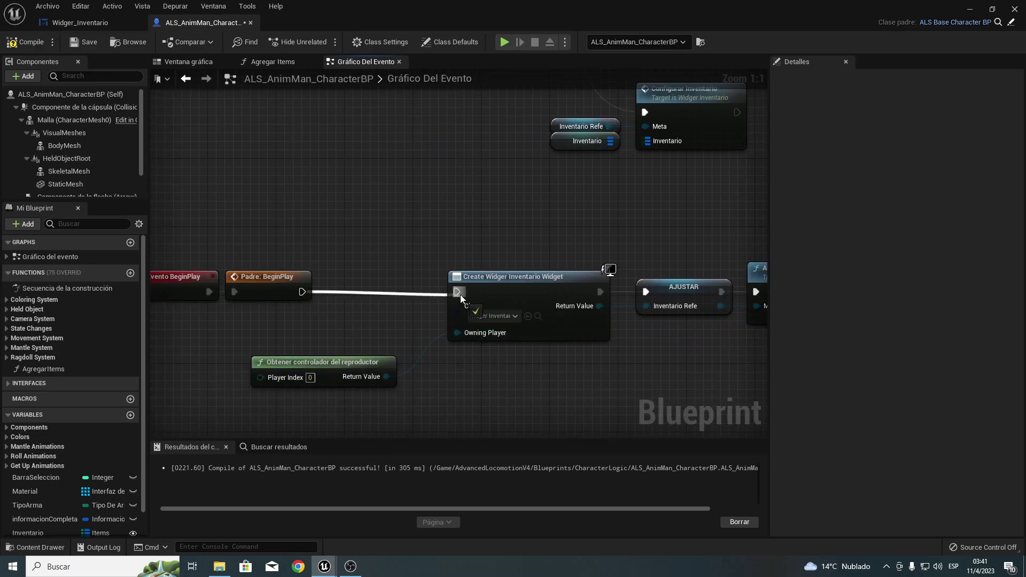
{"action": "right_click_drag", "start_coordinate": [151, 255], "coordinate": [290, 239]}
{"action": "mouse_move", "coordinate": [291, 239]}
{"action": "left_mouse_down"}
{"action": "mouse_move", "coordinate": [398, 279]}
{"action": "mouse_move", "coordinate": [477, 271]}
{"action": "left_mouse_up"}
Move the Configurar Inventario call into the Event Tick chain after Update Held Object Animations.
{"action": "right_click_drag", "start_coordinate": [477, 272], "coordinate": [357, 333]}
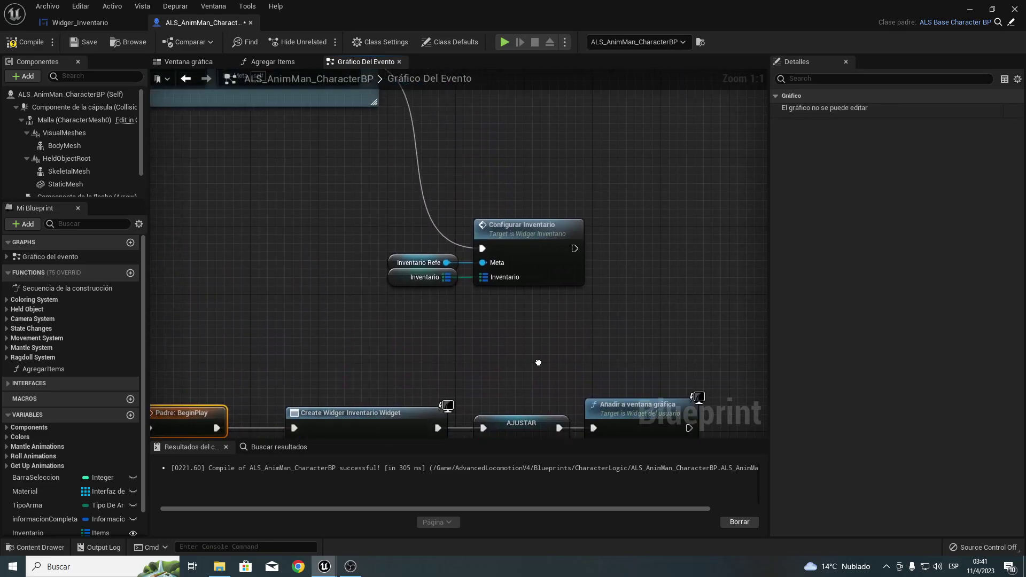
{"action": "mouse_move", "coordinate": [357, 333]}
{"action": "left_mouse_down"}
{"action": "mouse_move", "coordinate": [604, 223]}
{"action": "mouse_move", "coordinate": [761, 380]}
{"action": "mouse_move", "coordinate": [639, 266]}
{"action": "left_mouse_up"}
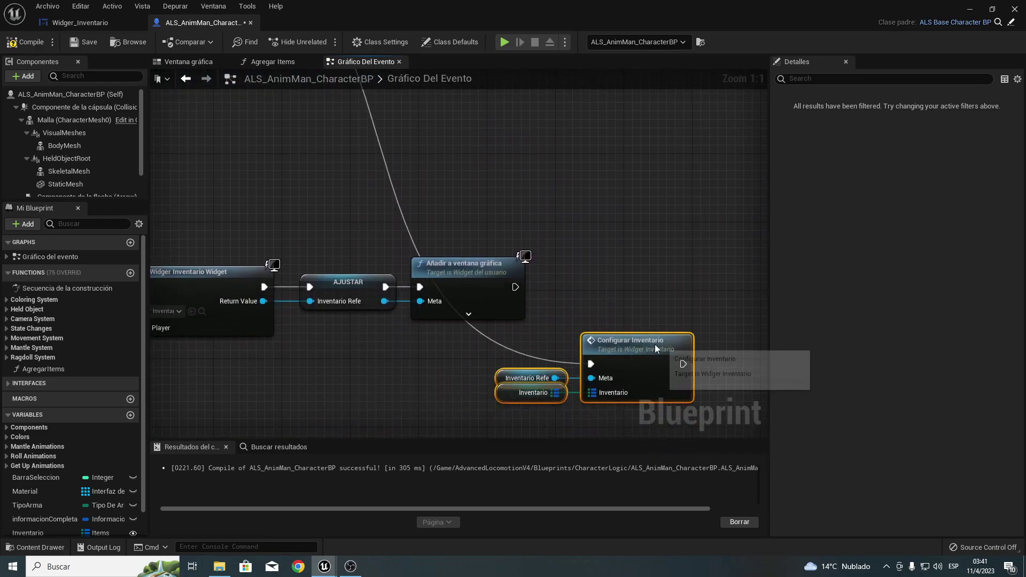
{"action": "mouse_move", "coordinate": [598, 279]}
{"action": "left_mouse_down"}
{"action": "mouse_move", "coordinate": [245, 202]}
{"action": "mouse_move", "coordinate": [436, 145]}
{"action": "mouse_move", "coordinate": [595, 161]}
{"action": "left_mouse_up"}
{"action": "left_click", "coordinate": [389, 243]}
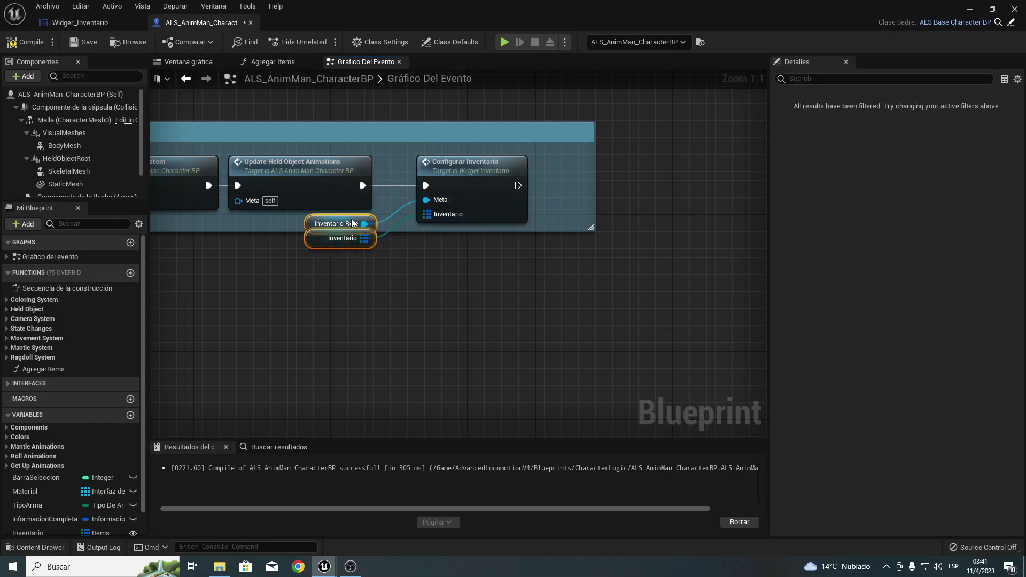
{"action": "right_click_drag", "start_coordinate": [304, 222], "coordinate": [640, 240]}
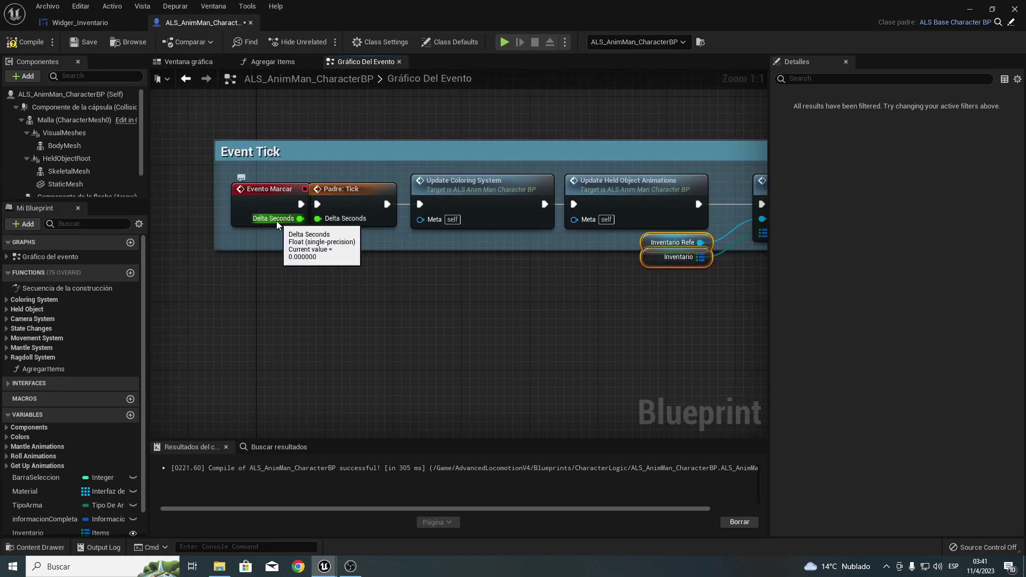
{"action": "right_click_drag", "start_coordinate": [354, 229], "coordinate": [459, 148]}
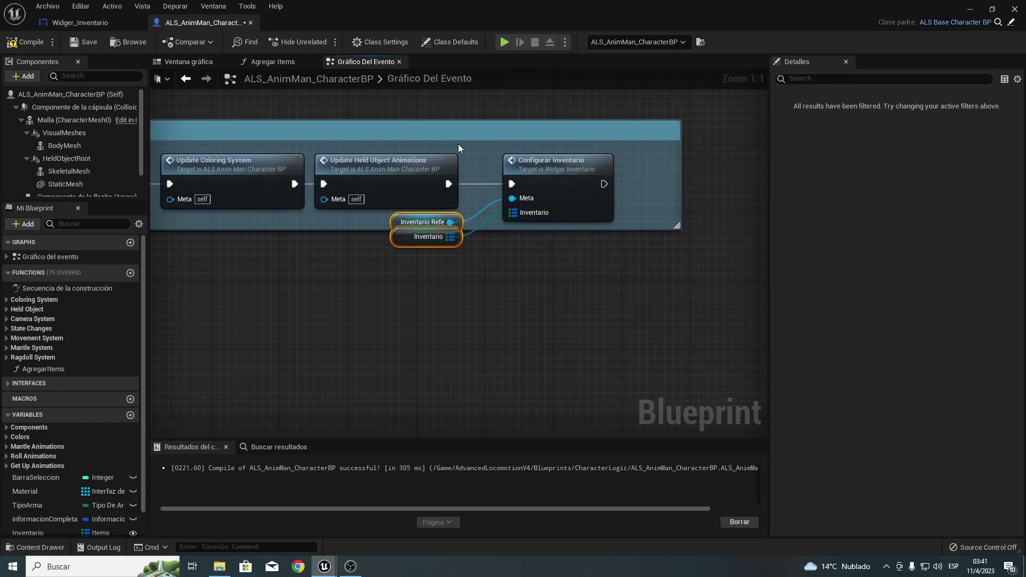
Compile and save the character Blueprint, stop the simulation and return to the level editor.
{"action": "left_click", "coordinate": [25, 42]}
{"action": "left_click", "coordinate": [84, 42]}
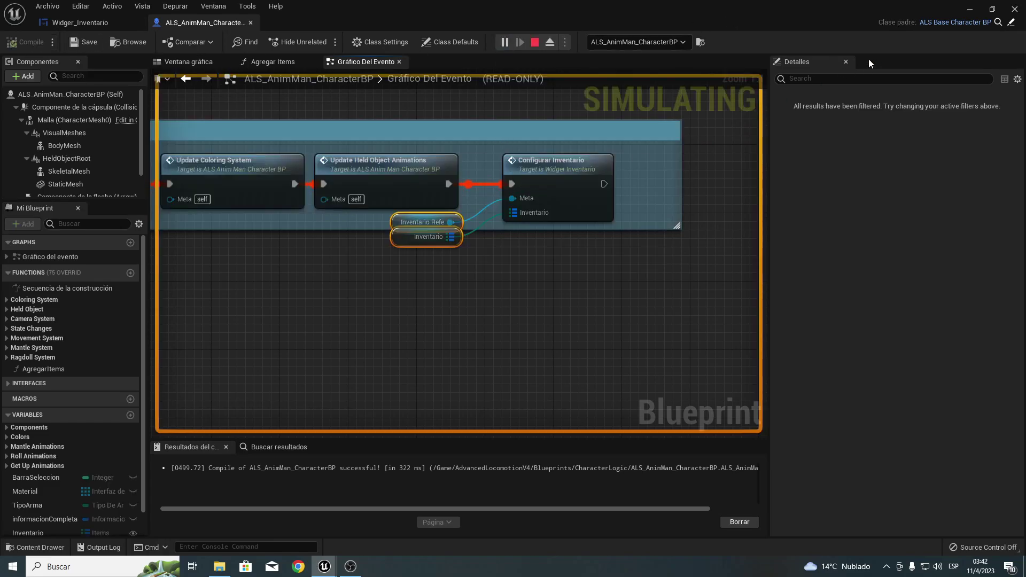
{"action": "key", "text": "Escape"}
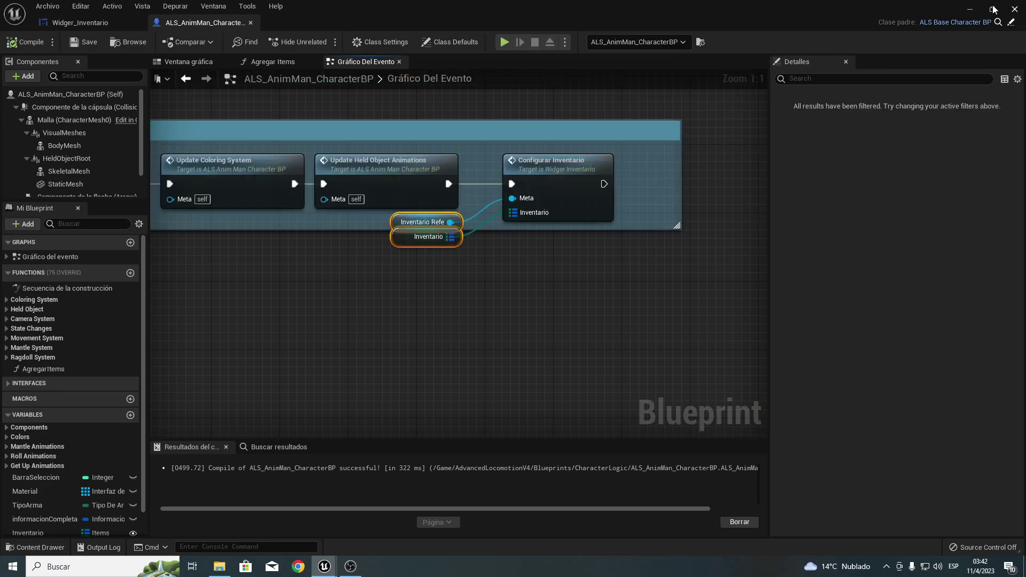
{"action": "left_click", "coordinate": [970, 10]}
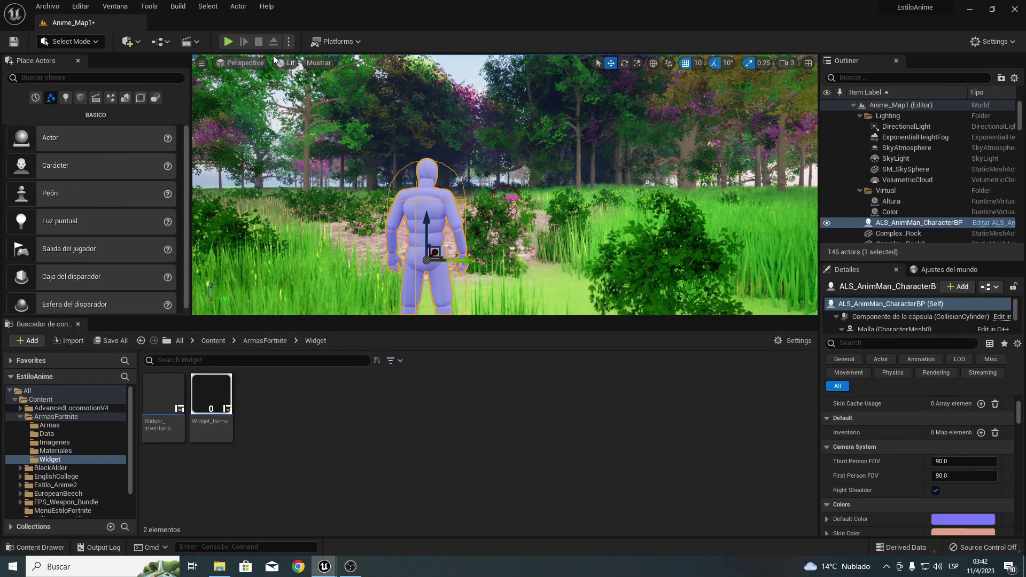
{"action": "left_click", "coordinate": [288, 41]}
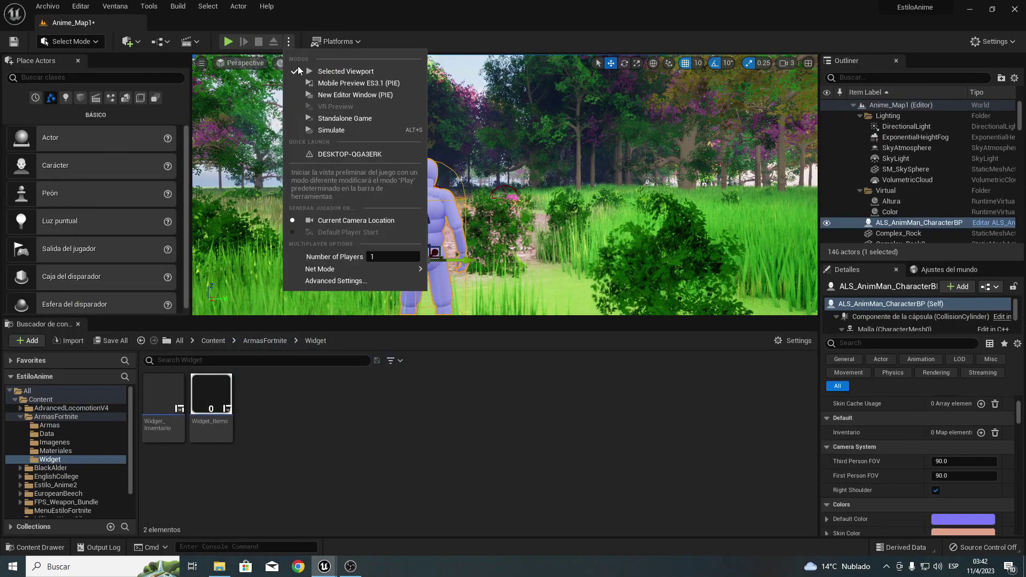
{"action": "left_click", "coordinate": [340, 95]}
{"action": "key", "text": "w"}
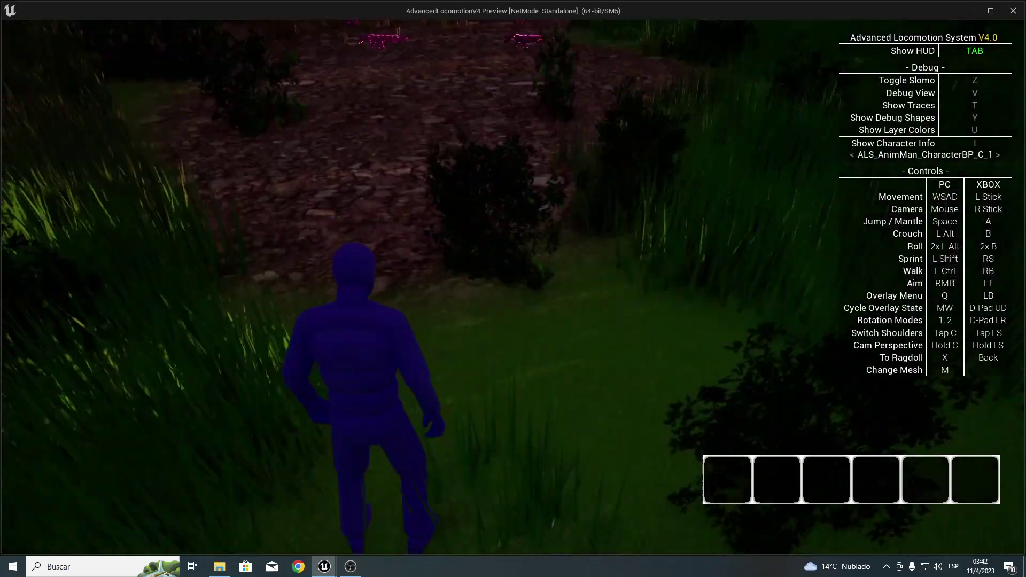
{"action": "key", "text": "w"}
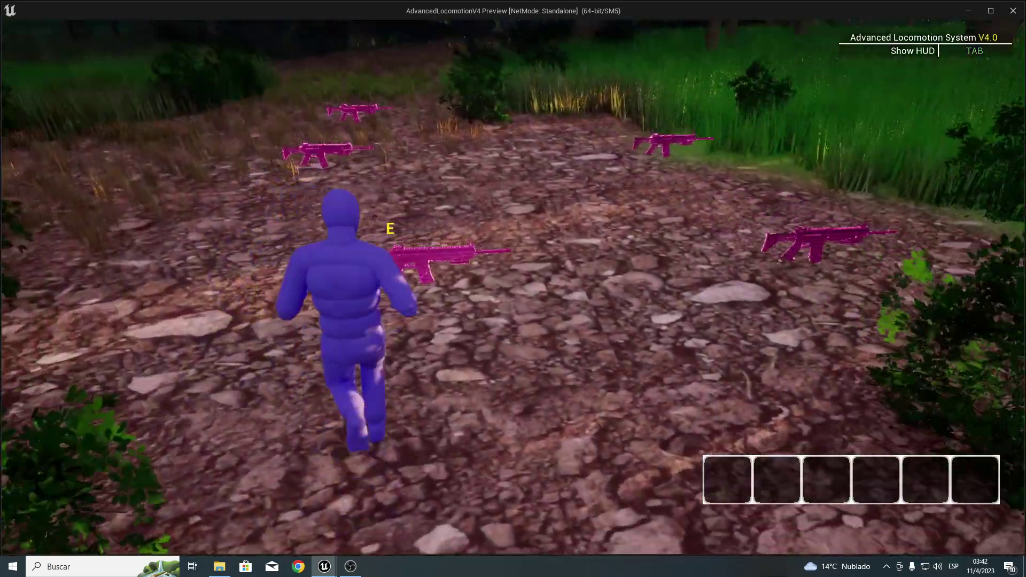
{"action": "key", "text": "w"}
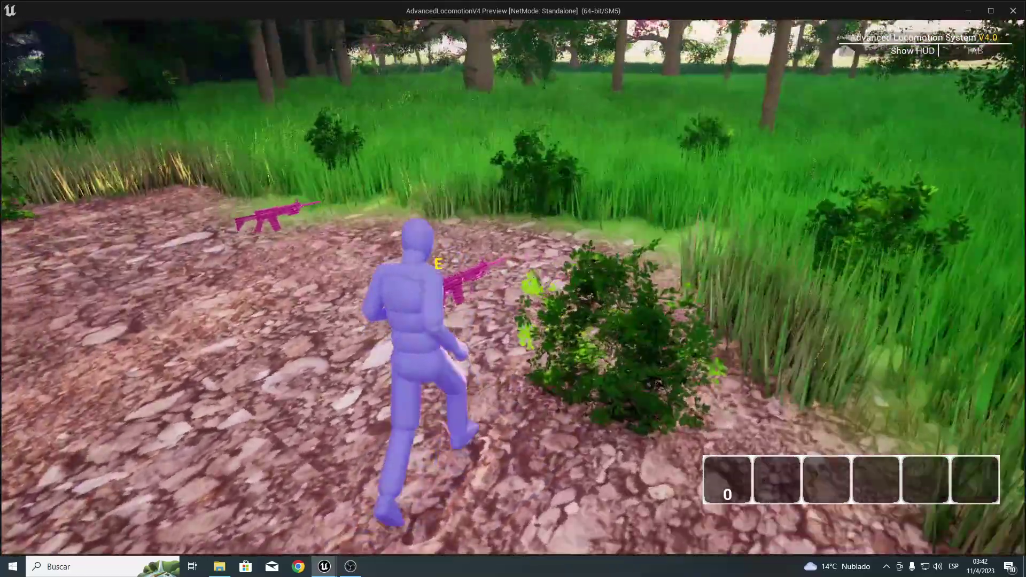
{"action": "key", "text": "w"}
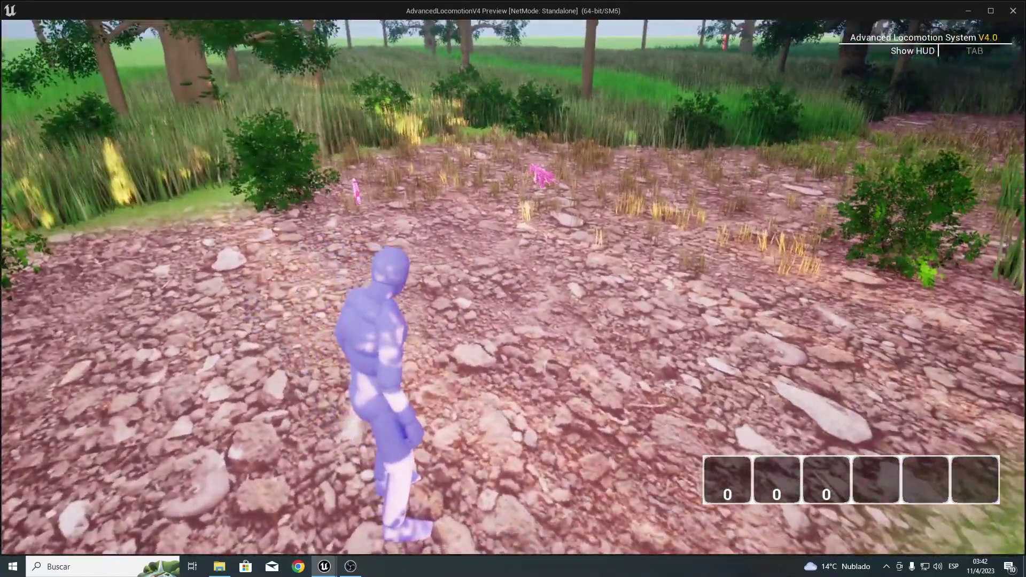
{"action": "key", "text": "w"}
{"action": "key", "text": "w"}
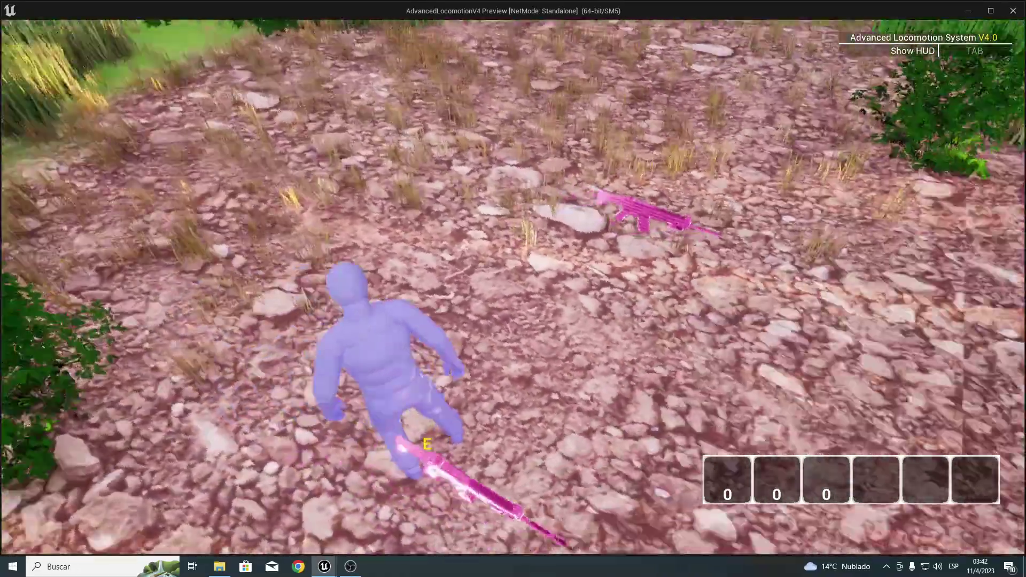
{"action": "key", "text": "w"}
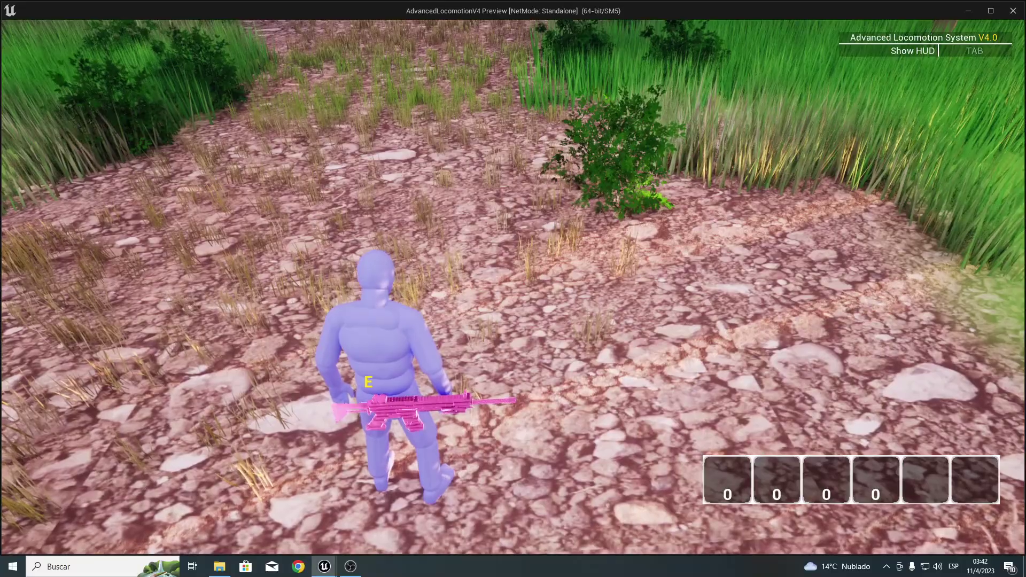
{"action": "key", "text": "w"}
{"action": "key", "text": "w"}
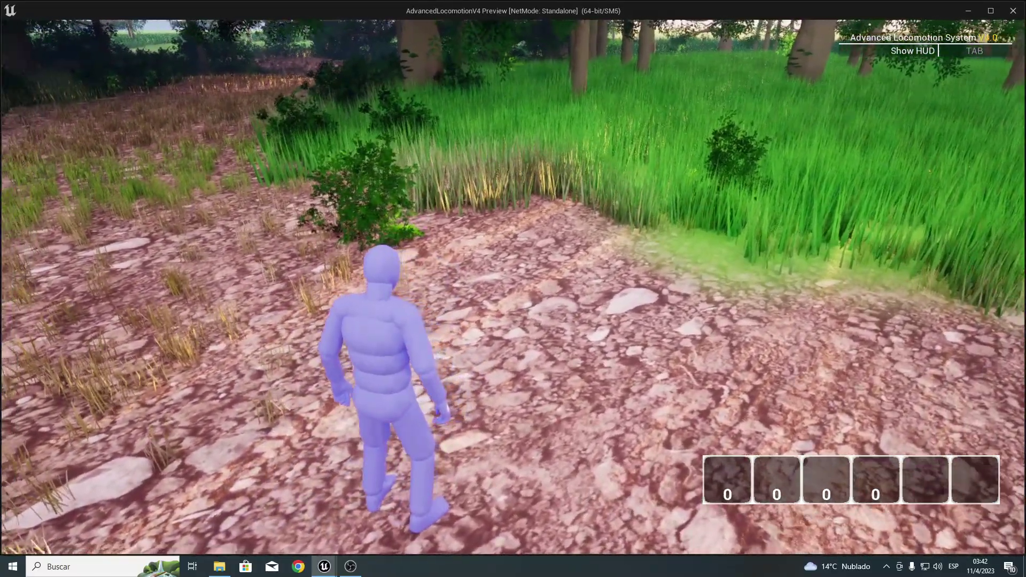
{"action": "key", "text": "Escape"}
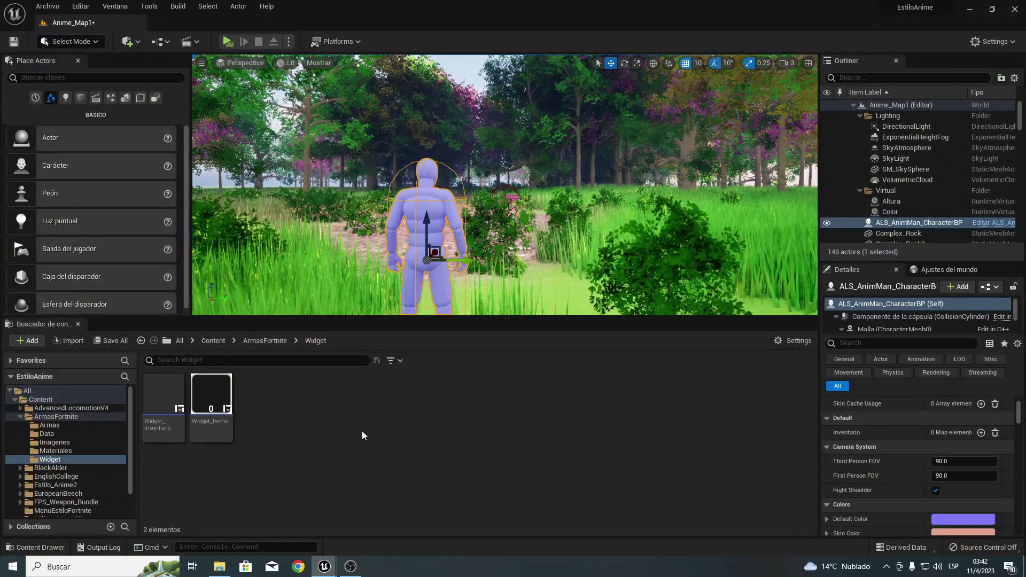
Open Widget_Items and create a text binding for the TextBlock_Cantidad quantity text.
{"action": "left_click", "coordinate": [215, 398]}
{"action": "double_click", "coordinate": [216, 398]}
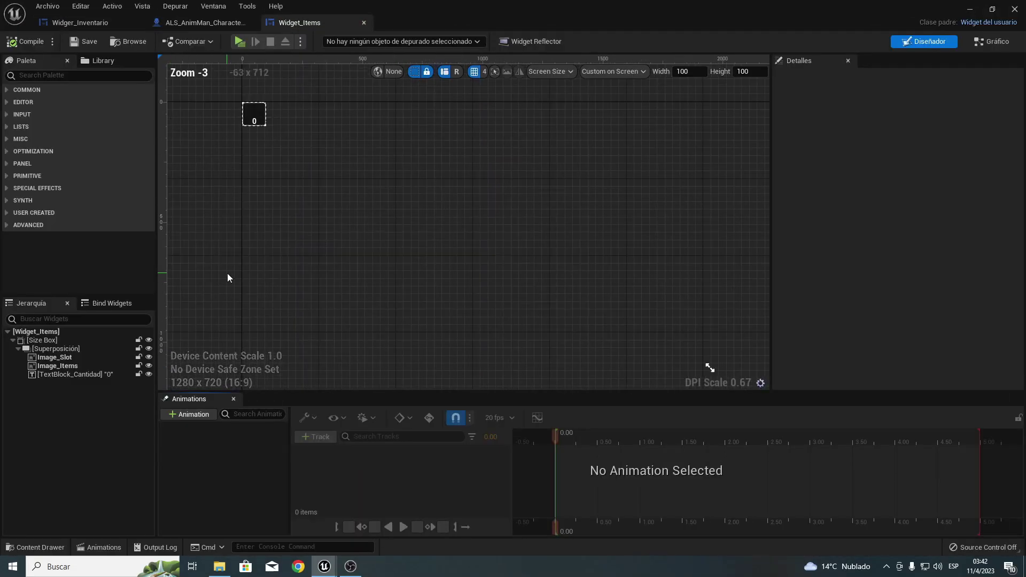
{"action": "left_click", "coordinate": [64, 374]}
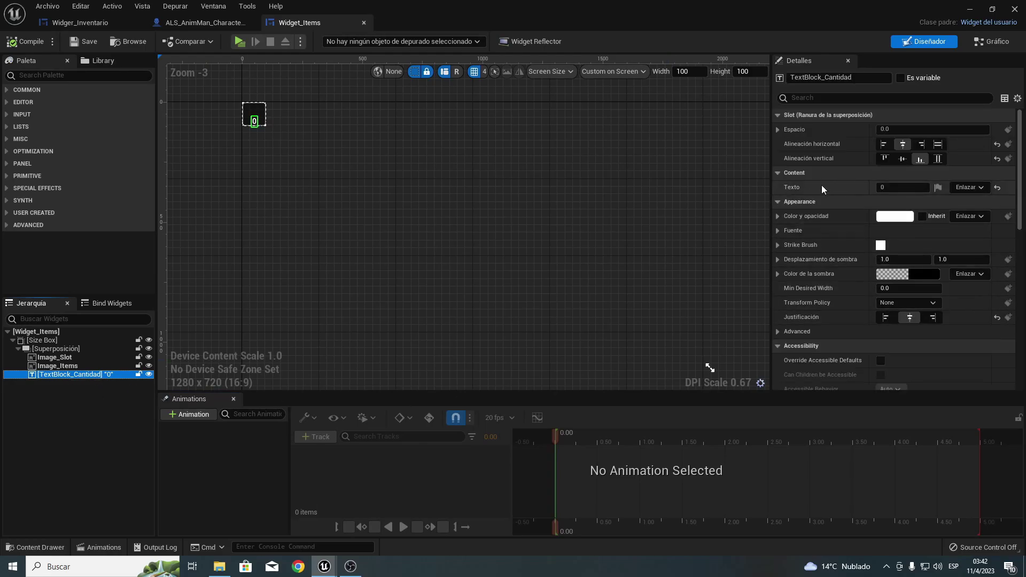
{"action": "left_click", "coordinate": [968, 188]}
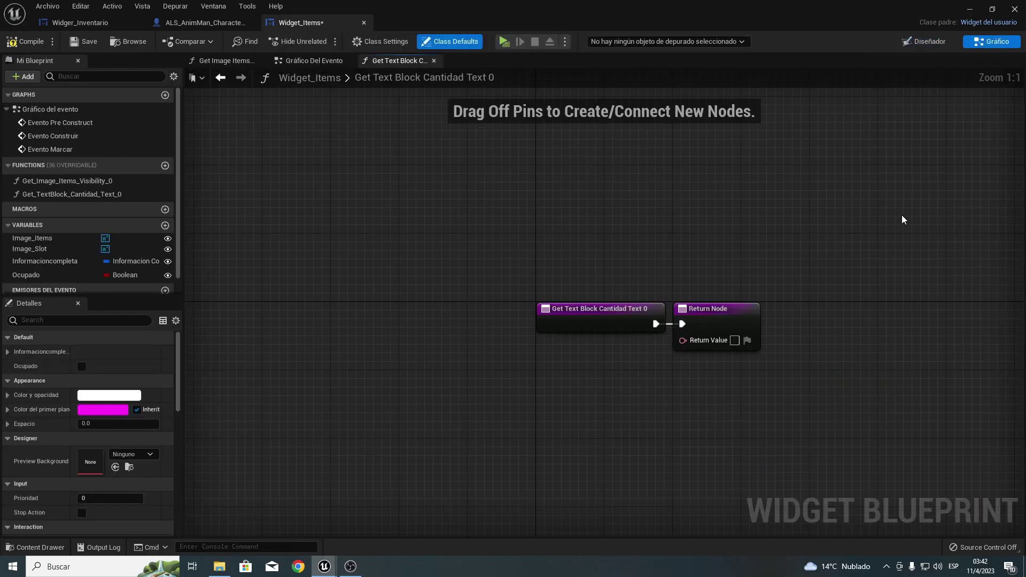
Return Informacioncompleta's split Camtidad value via To Text, then go back to the level editor.
{"action": "left_click_drag", "start_coordinate": [544, 267], "coordinate": [742, 267]}
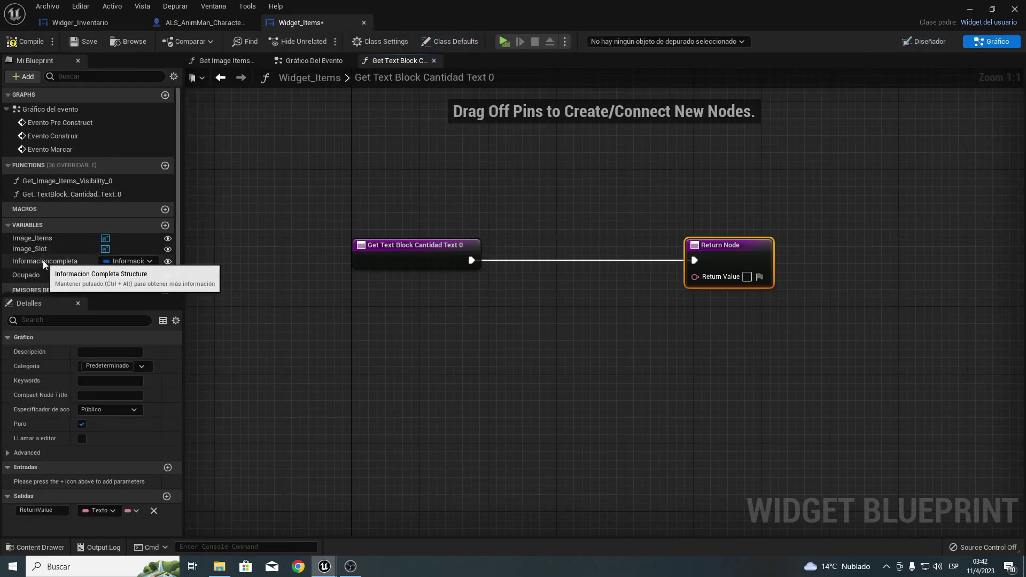
{"action": "left_click_drag", "start_coordinate": [43, 261], "coordinate": [376, 305]}
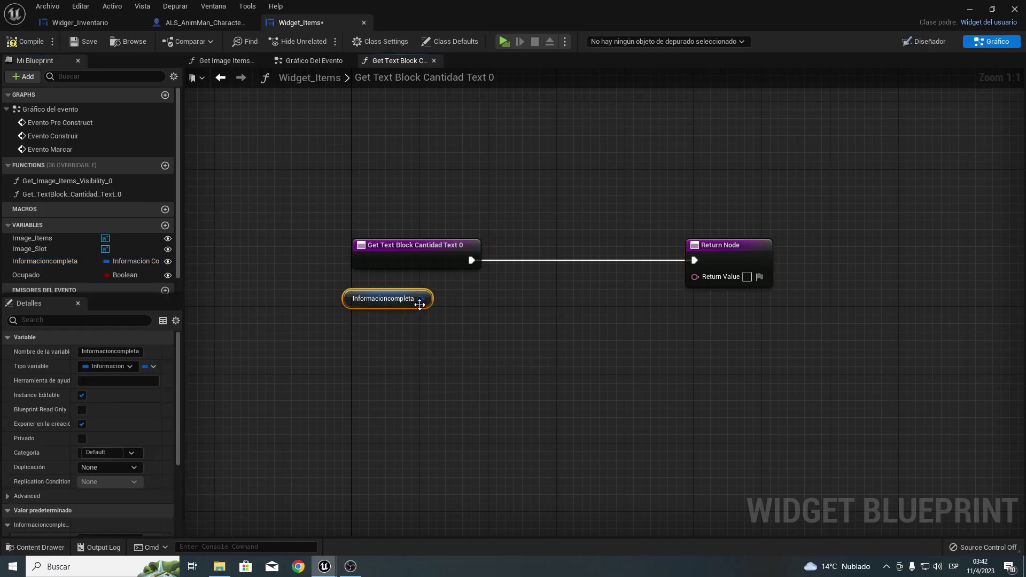
{"action": "right_click", "coordinate": [420, 298]}
{"action": "left_click", "coordinate": [445, 345]}
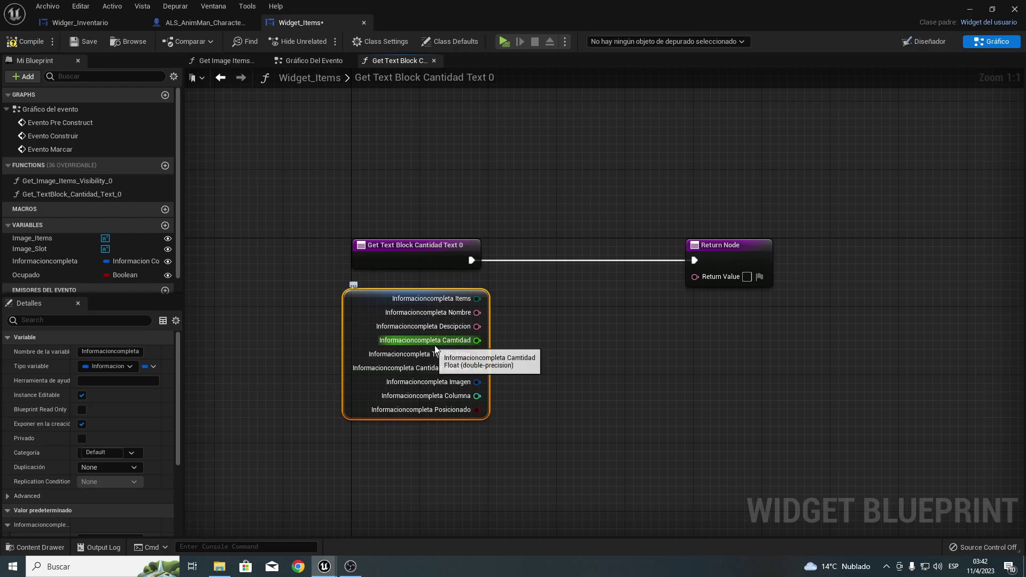
{"action": "left_click_drag", "start_coordinate": [479, 341], "coordinate": [493, 306]}
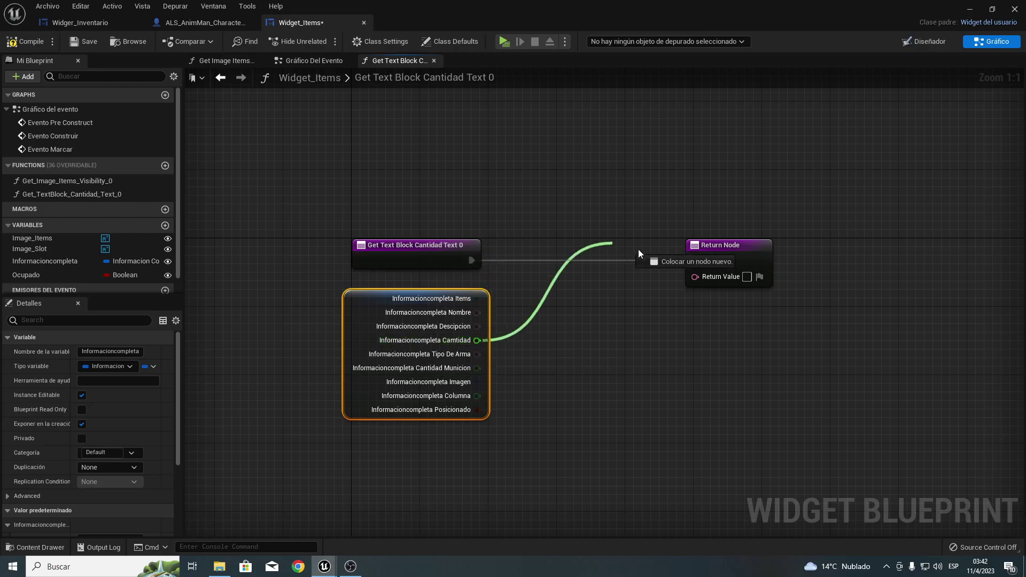
{"action": "left_click_drag", "start_coordinate": [639, 249], "coordinate": [717, 278]}
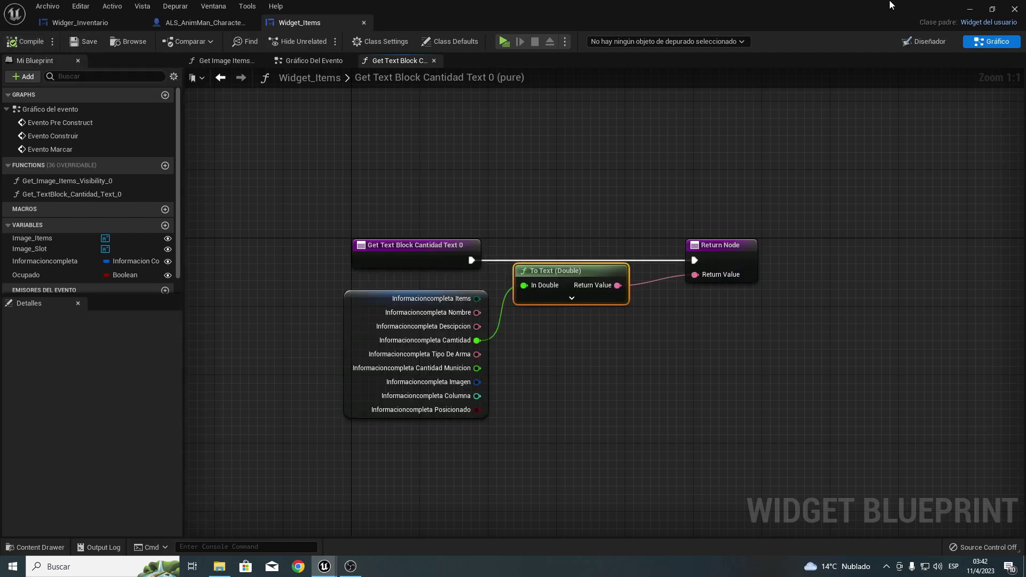
{"action": "left_click", "coordinate": [979, 10]}
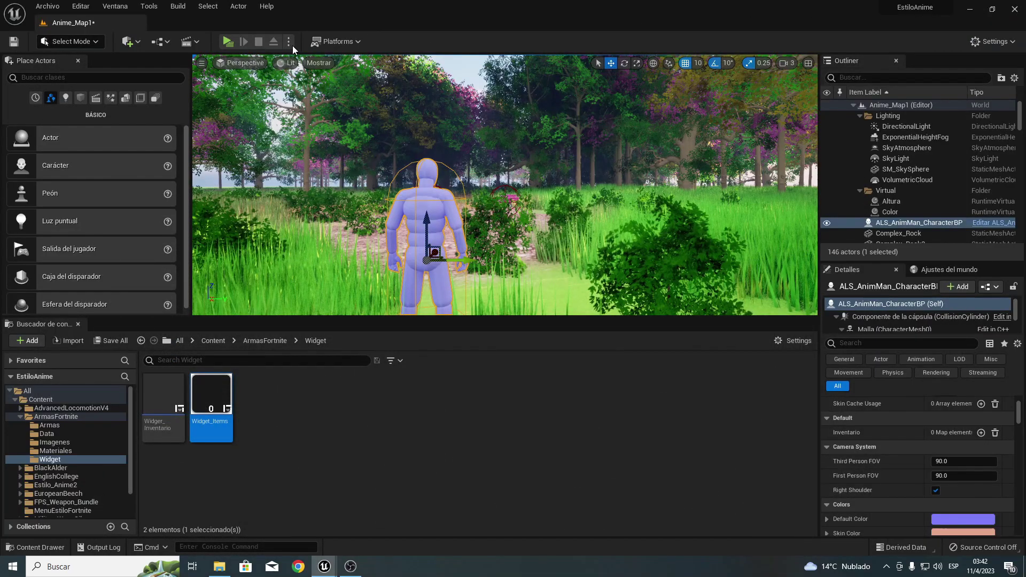
Play the level, pick up several rifles with E, and confirm slot counts of 1, 1, 1 and 2.
{"action": "key", "text": "alt+p"}
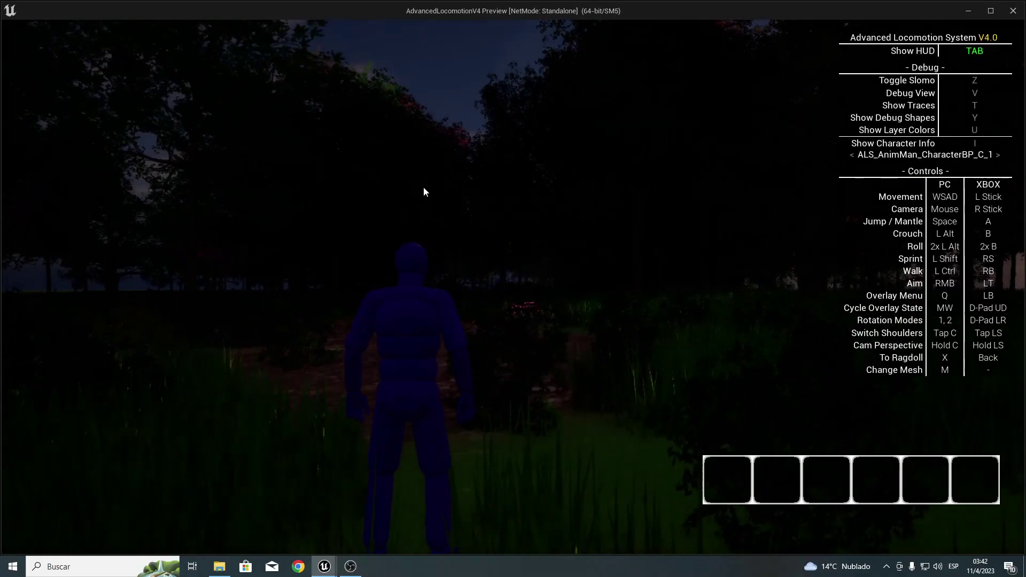
{"action": "key", "text": "w"}
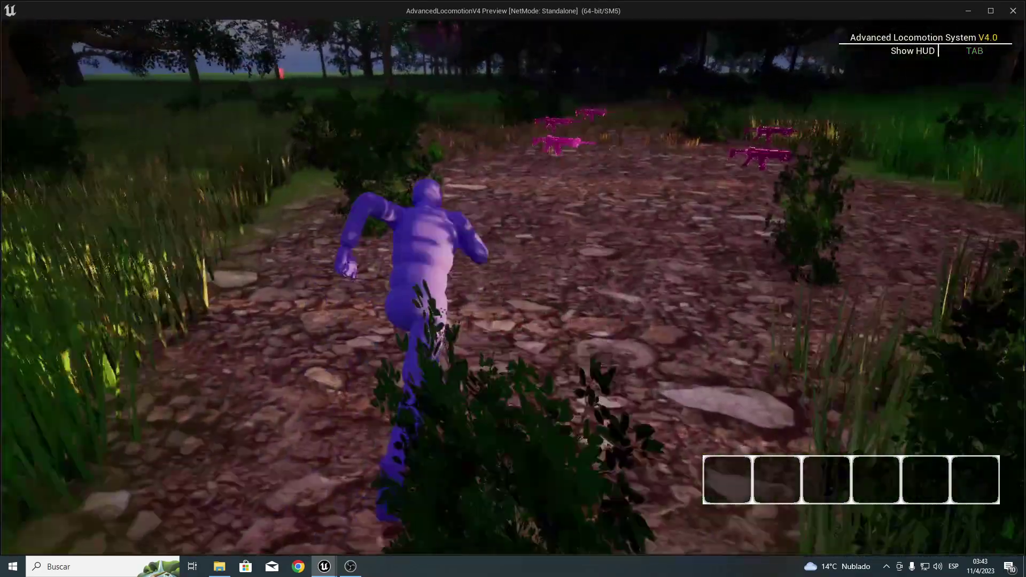
{"action": "key", "text": "e"}
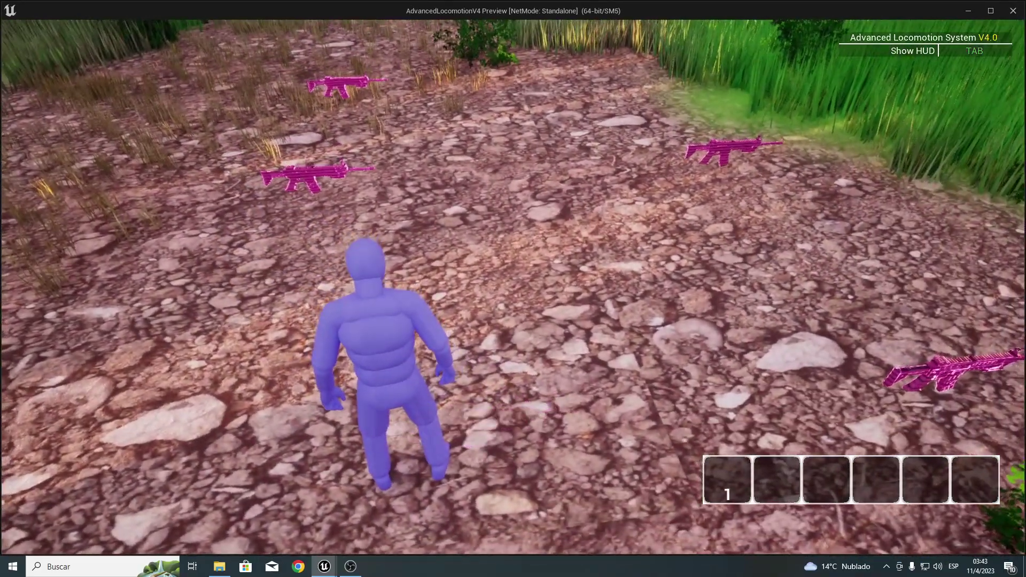
{"action": "key", "text": "w"}
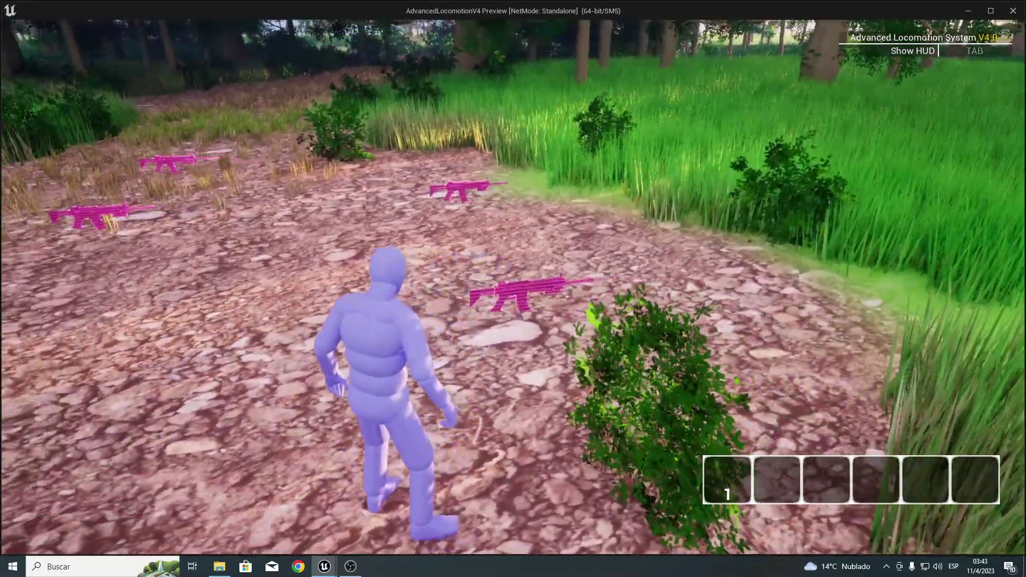
{"action": "key", "text": "e"}
{"action": "key", "text": "w"}
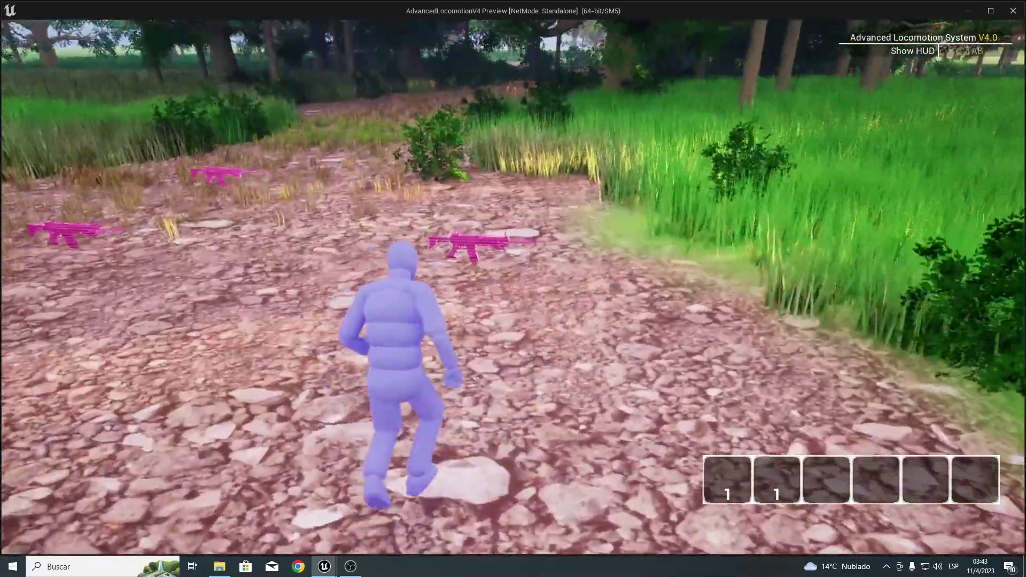
{"action": "key", "text": "e"}
{"action": "key", "text": "w"}
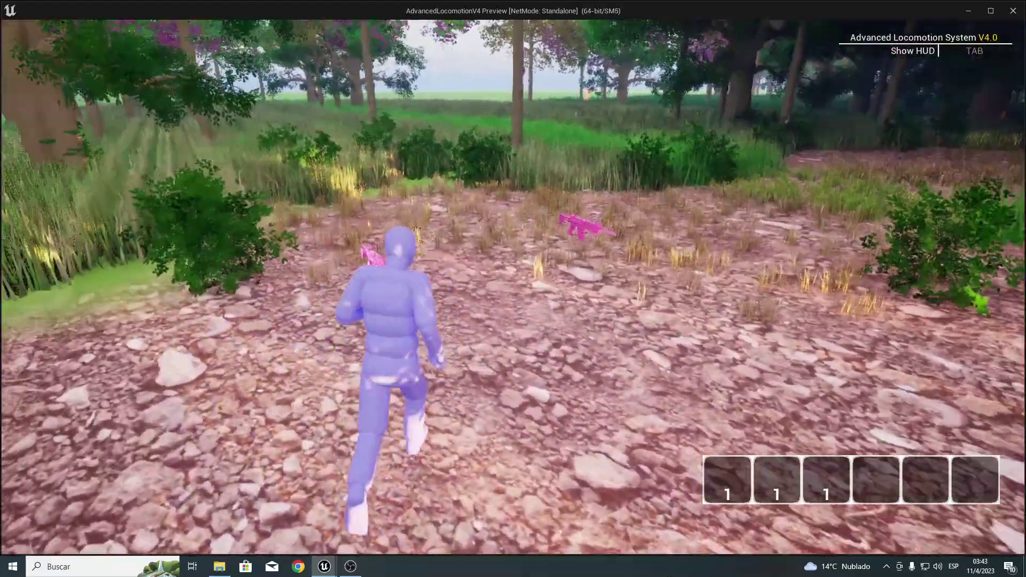
{"action": "key", "text": "e"}
{"action": "key", "text": "w"}
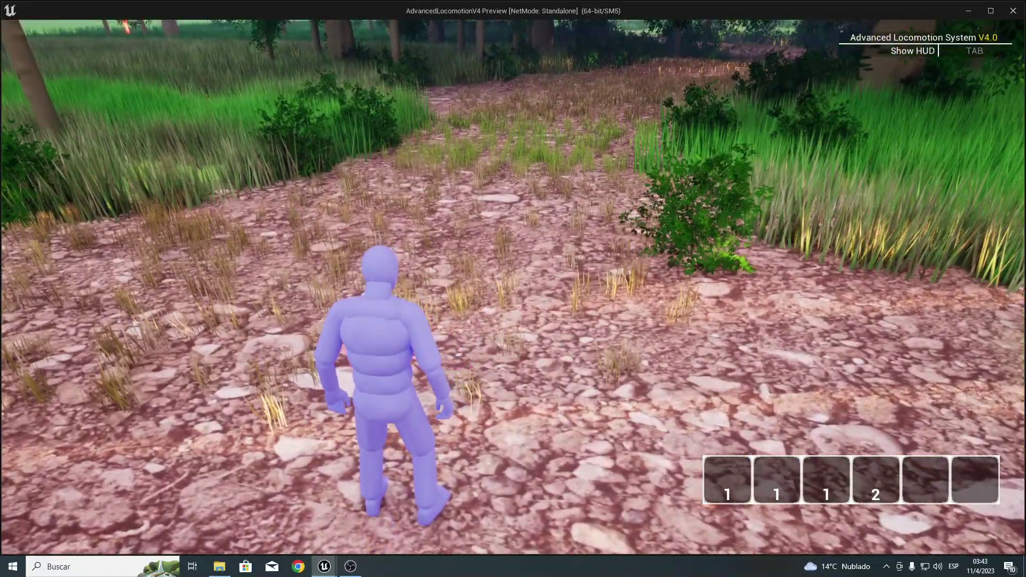
{"action": "mouse_move", "coordinate": [513, 288]}
{"action": "key", "text": "w"}
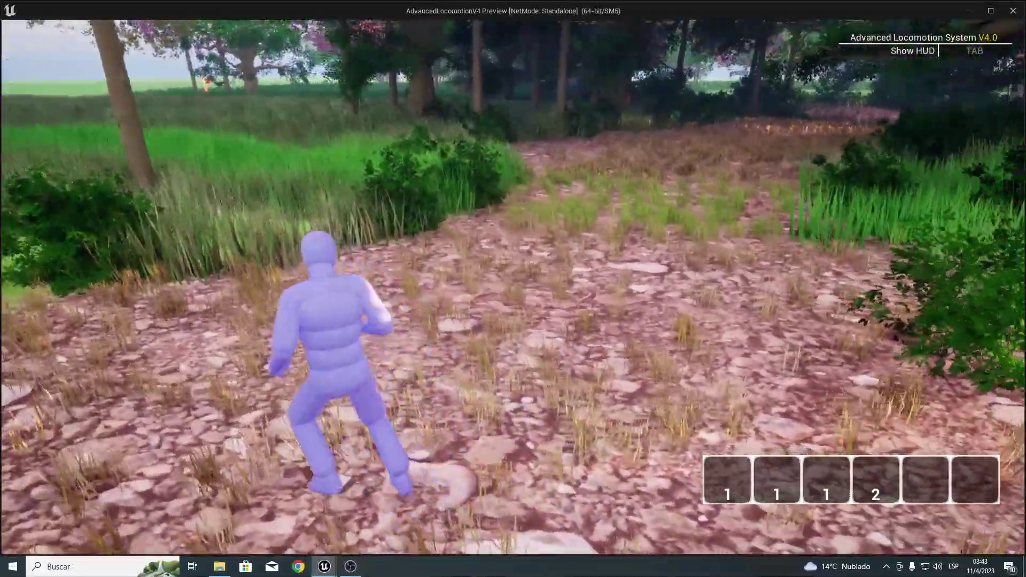
{"action": "key", "text": "Escape"}
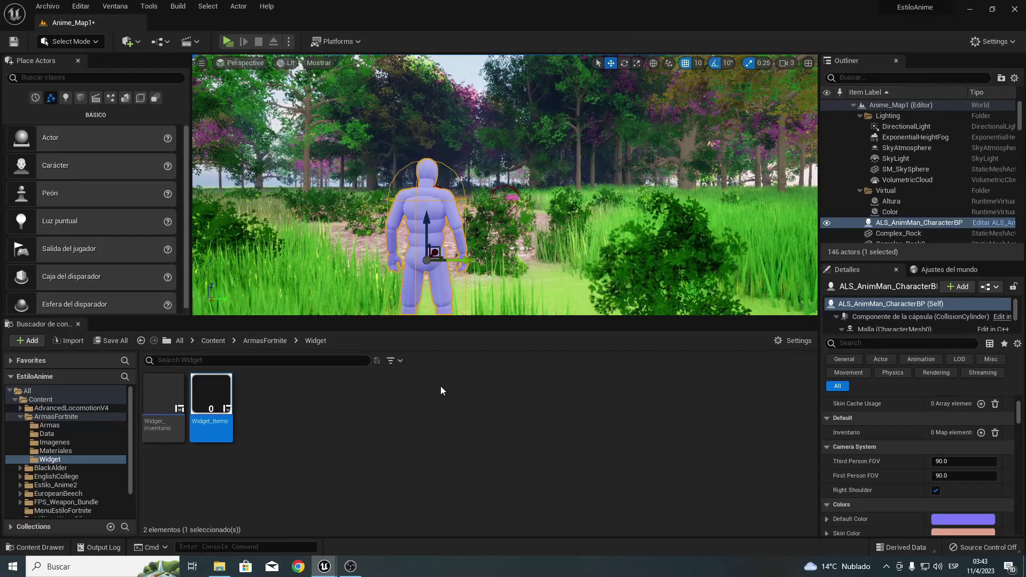
Browse the Content Browser to Content > ArmasFortnite > Imagenes.
{"action": "left_click", "coordinate": [439, 388]}
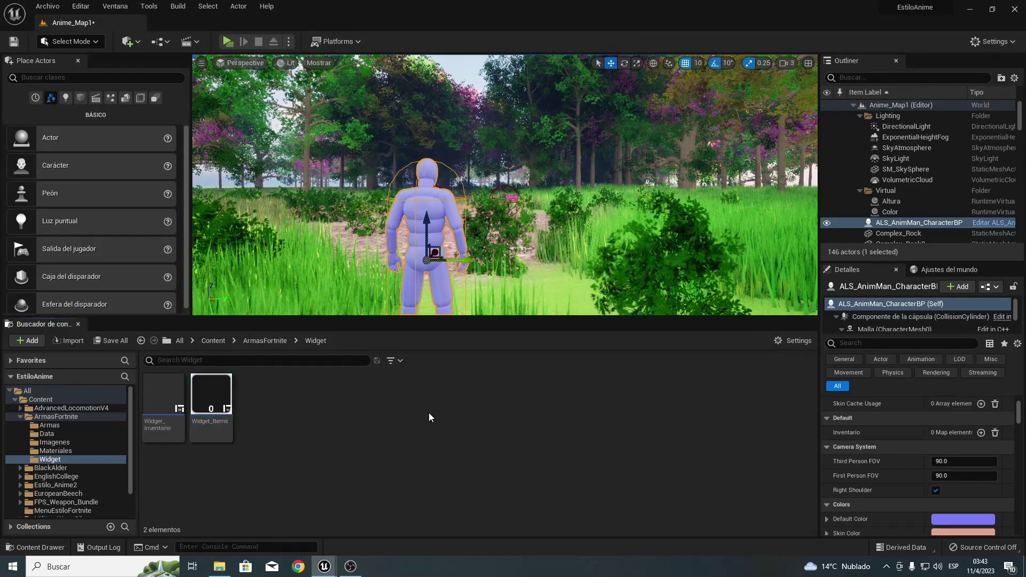
{"action": "left_click", "coordinate": [206, 340]}
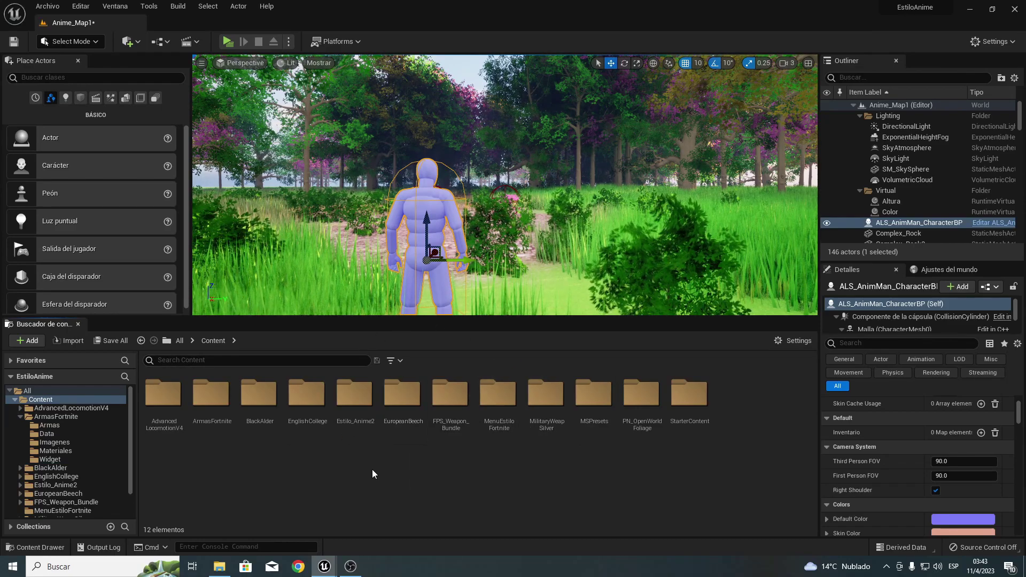
{"action": "left_click", "coordinate": [212, 412]}
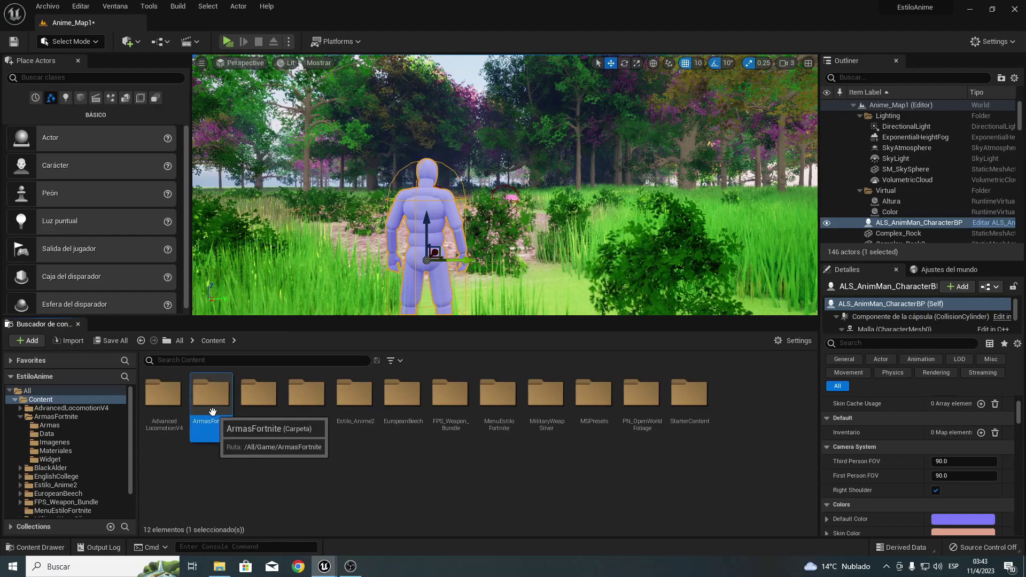
{"action": "double_click", "coordinate": [212, 412]}
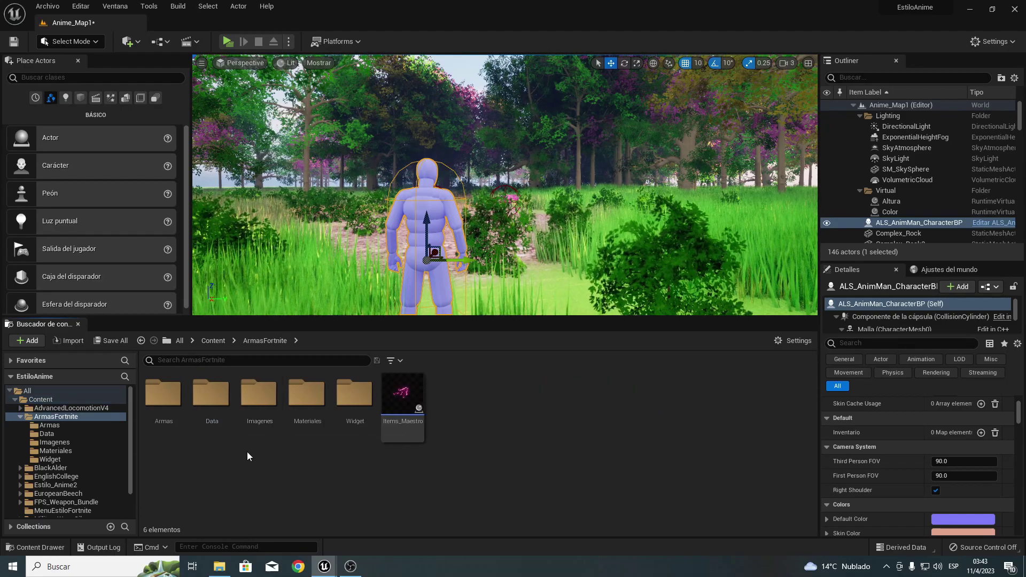
{"action": "left_click", "coordinate": [259, 398]}
{"action": "double_click", "coordinate": [259, 399]}
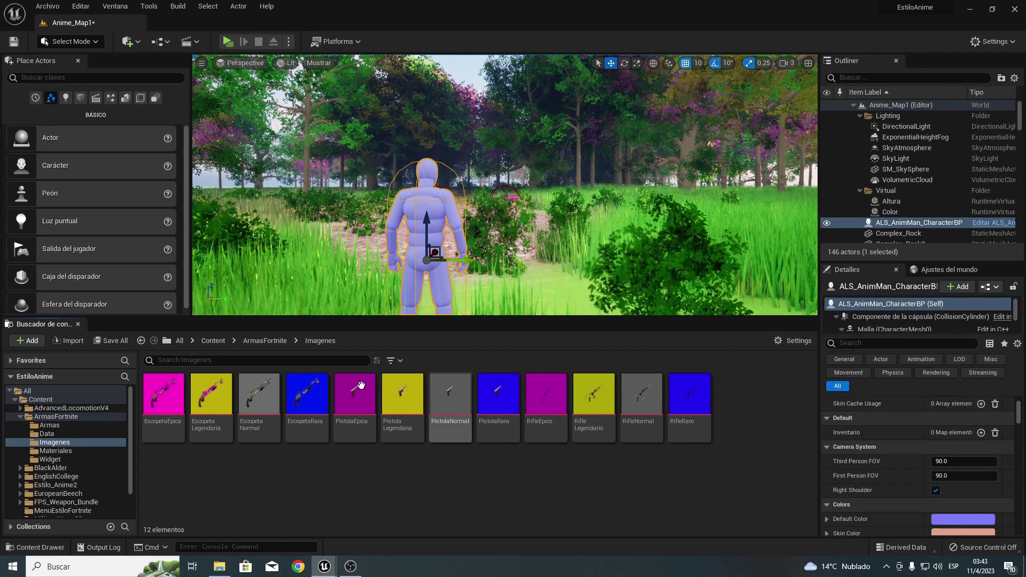
Inspect the EscopetaRara texture zoomed in, close it and hide the Widget_Items blueprint.
{"action": "double_click", "coordinate": [305, 395]}
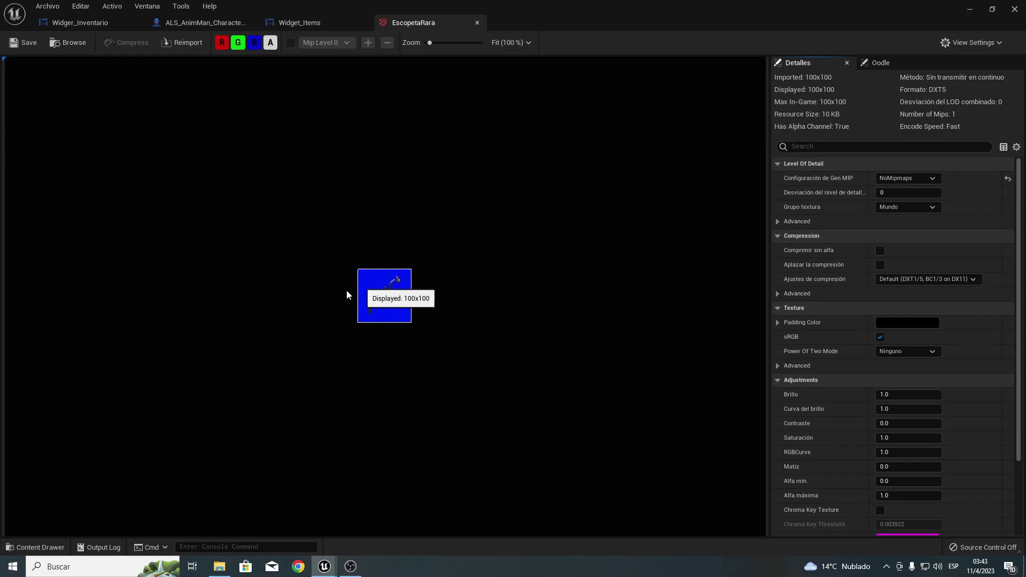
{"action": "scroll", "coordinate": [347, 294], "scroll_direction": "up", "scroll_amount": 5}
{"action": "scroll", "coordinate": [371, 303], "scroll_direction": "up", "scroll_amount": 4}
{"action": "scroll", "coordinate": [361, 290], "scroll_direction": "up", "scroll_amount": 8}
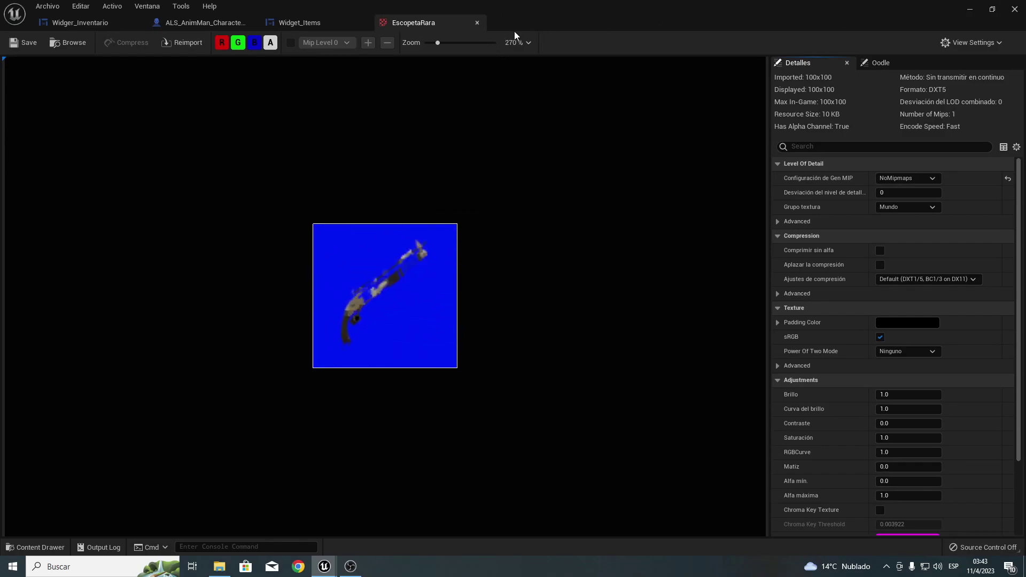
{"action": "left_click", "coordinate": [477, 23]}
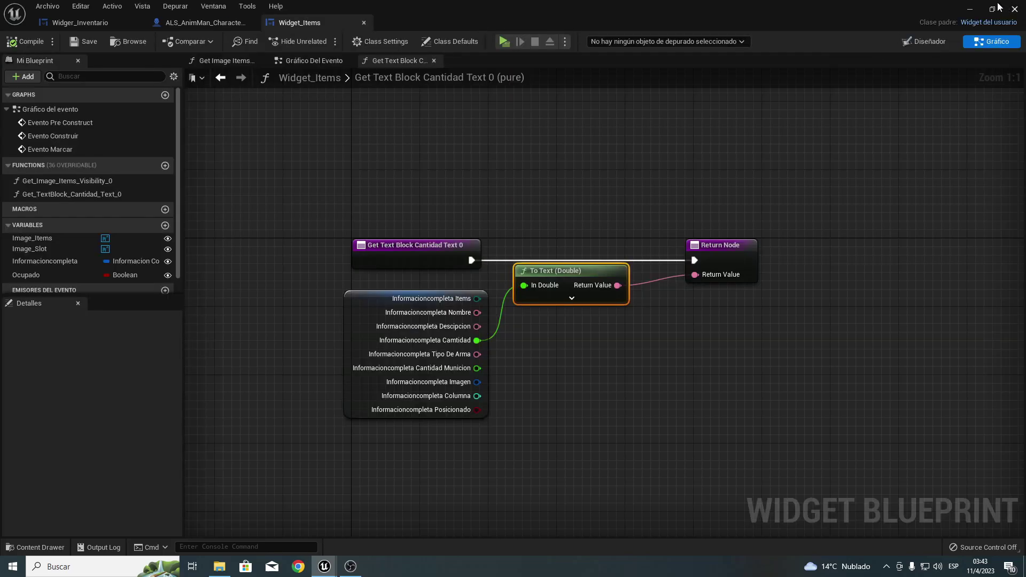
{"action": "left_click", "coordinate": [970, 11]}
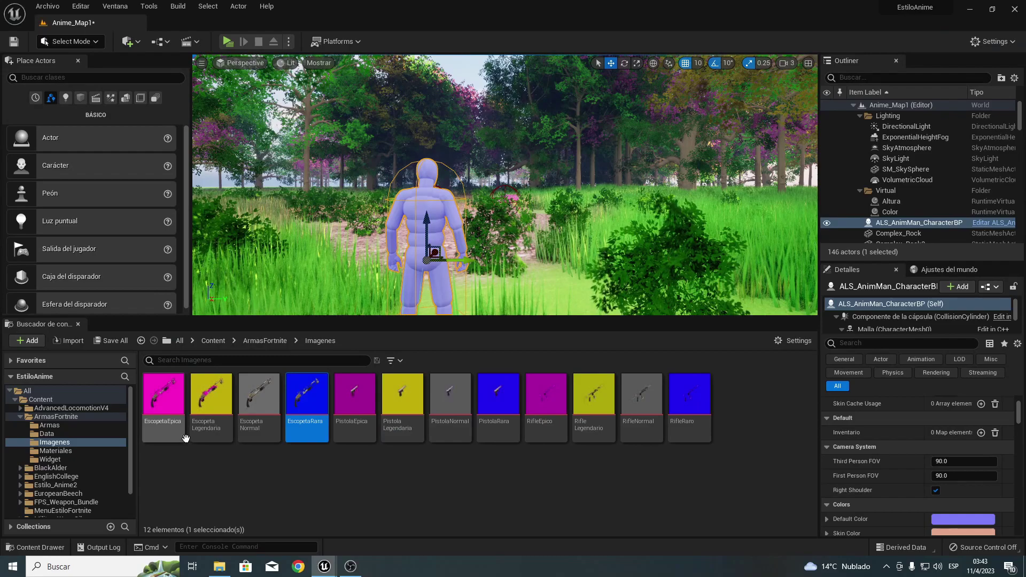
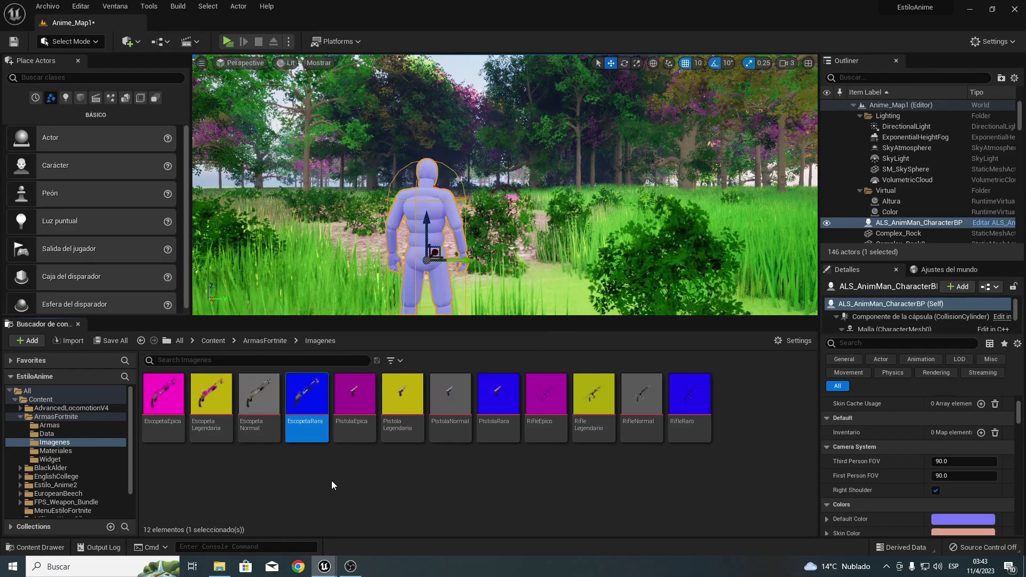
Open the Tabla_Items data table from Content > ArmasFortnite > Data.
{"action": "left_click", "coordinate": [213, 342]}
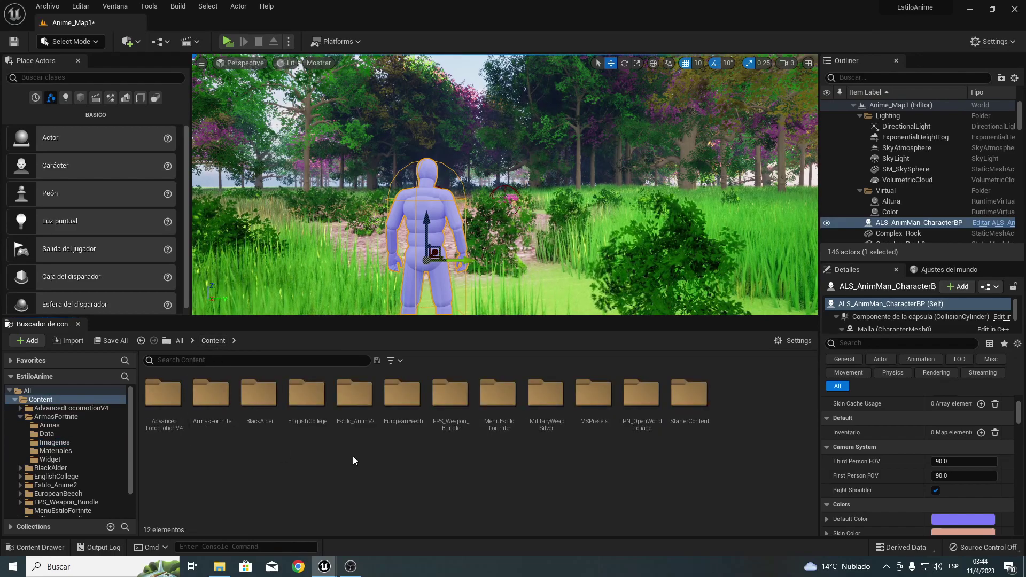
{"action": "double_click", "coordinate": [212, 394]}
{"action": "double_click", "coordinate": [212, 395]}
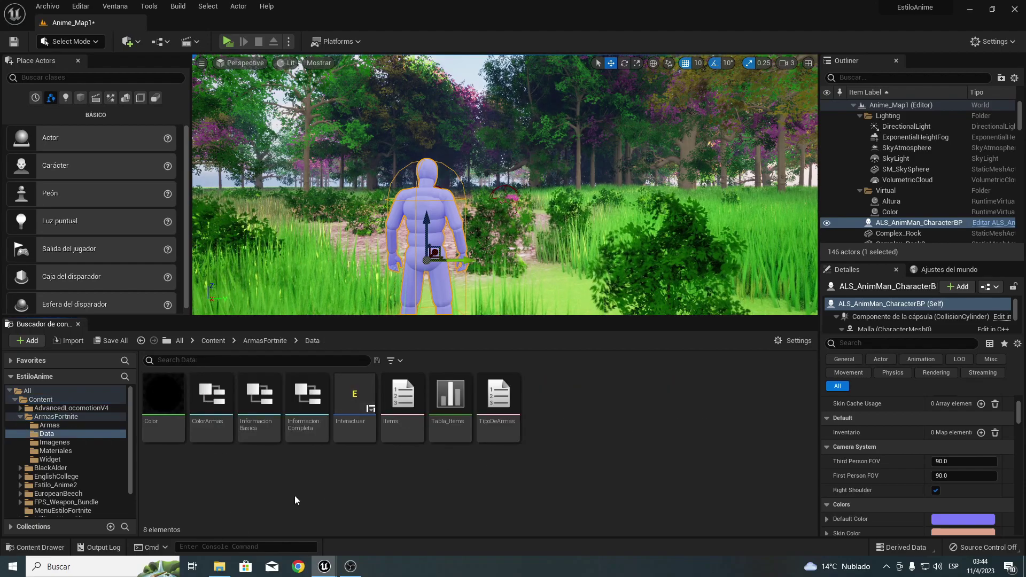
{"action": "double_click", "coordinate": [449, 395]}
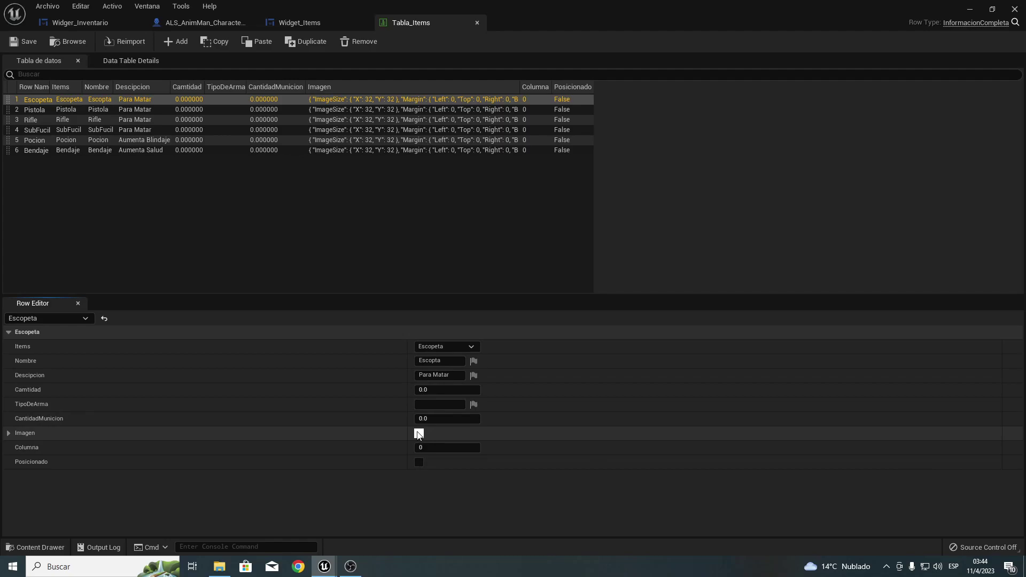
Set the Escopeta row's Imagen to the EscopetaEpica texture and minimize the table window.
{"action": "left_click", "coordinate": [8, 434]}
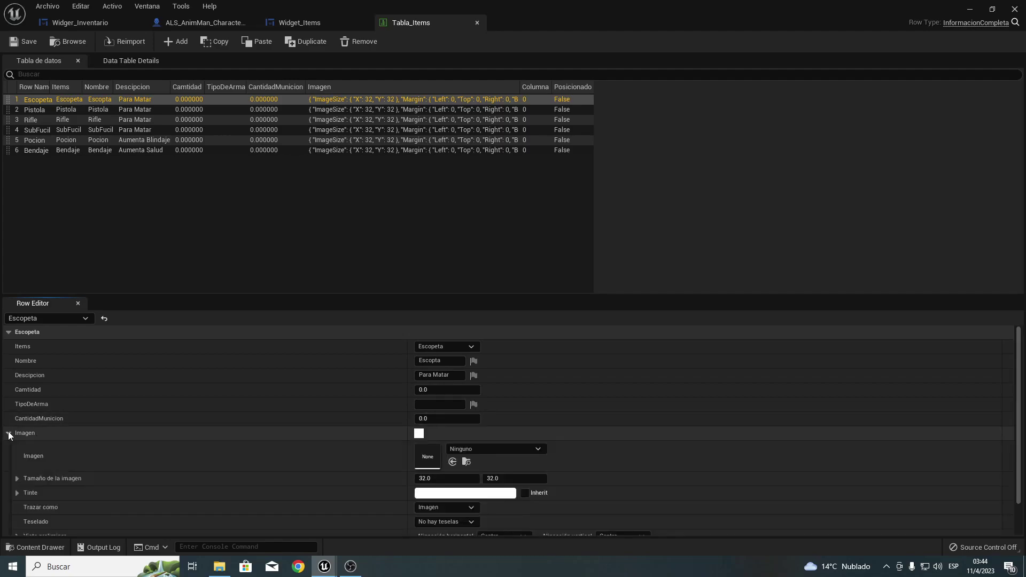
{"action": "left_click", "coordinate": [466, 450]}
{"action": "type", "text": "es"}
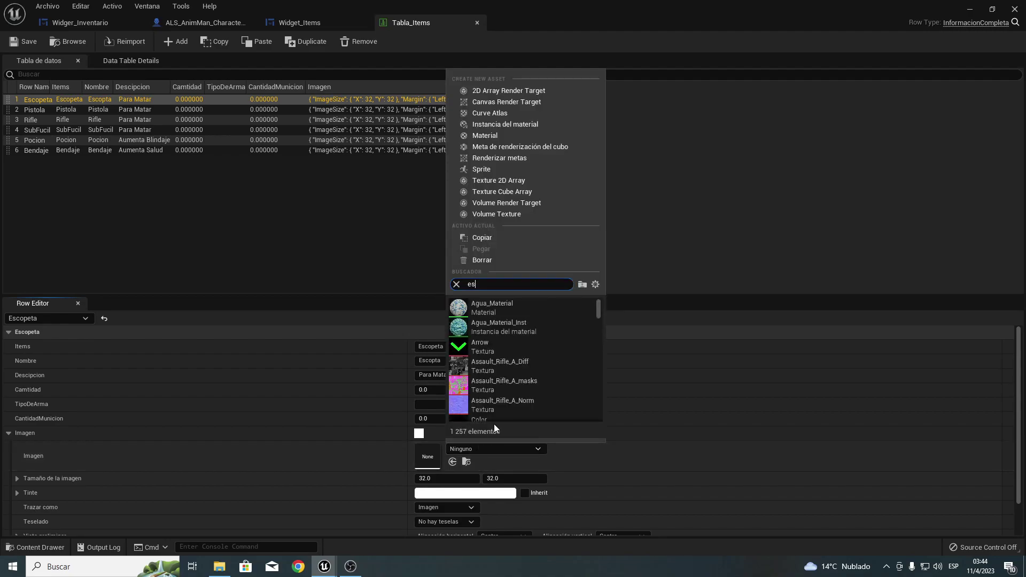
{"action": "type", "text": "copeta"}
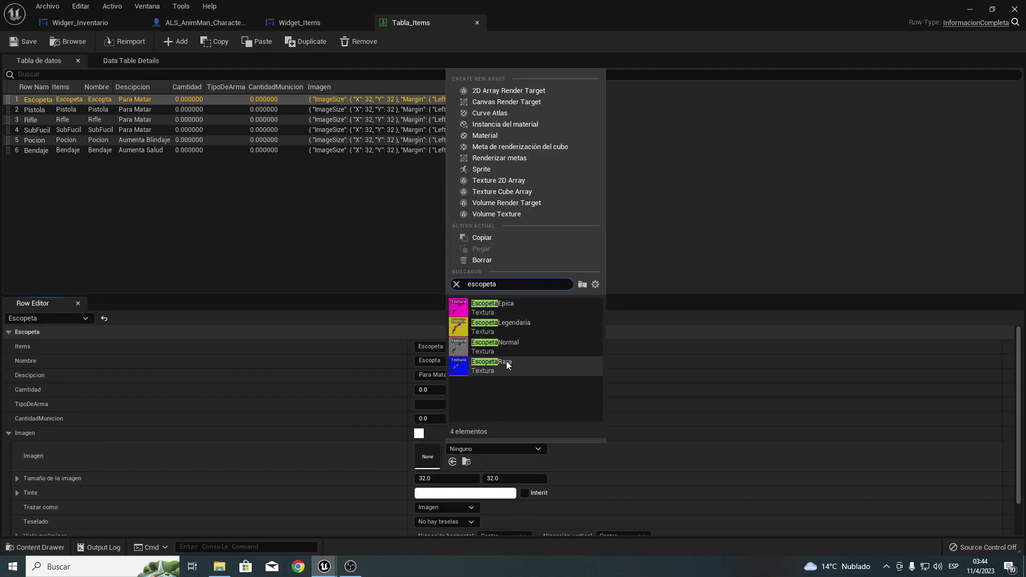
{"action": "left_click", "coordinate": [501, 306]}
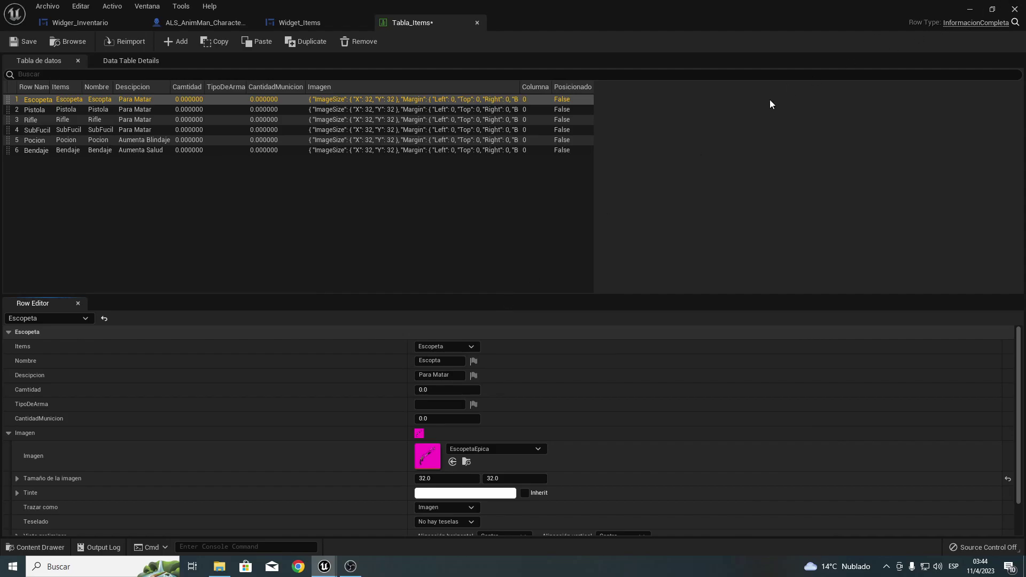
{"action": "left_click", "coordinate": [971, 10]}
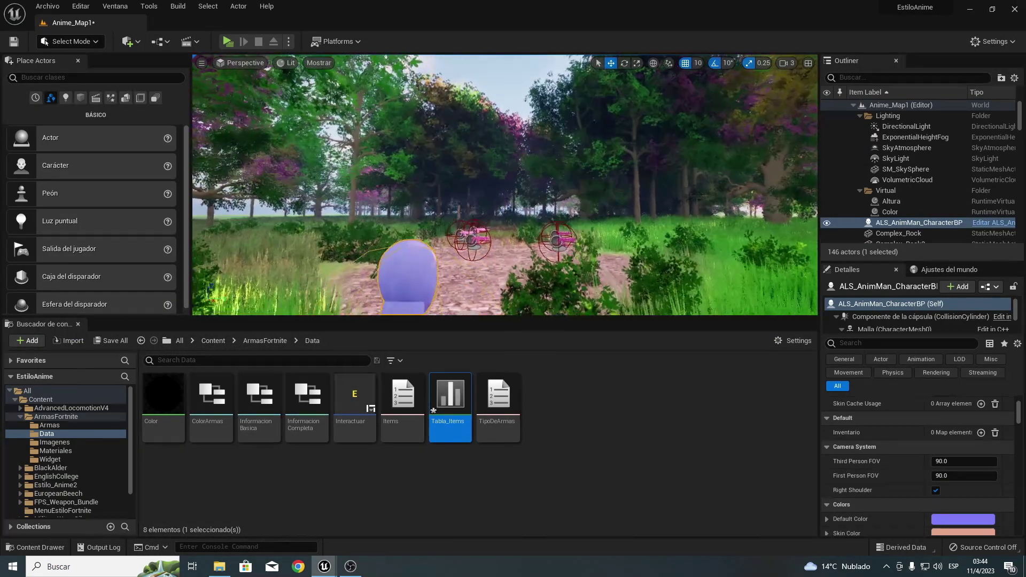
Select the Items_Maestro2 pistol pickup and switch its Tipo from Epico to Normal.
{"action": "right_click_drag", "start_coordinate": [543, 218], "coordinate": [543, 218]}
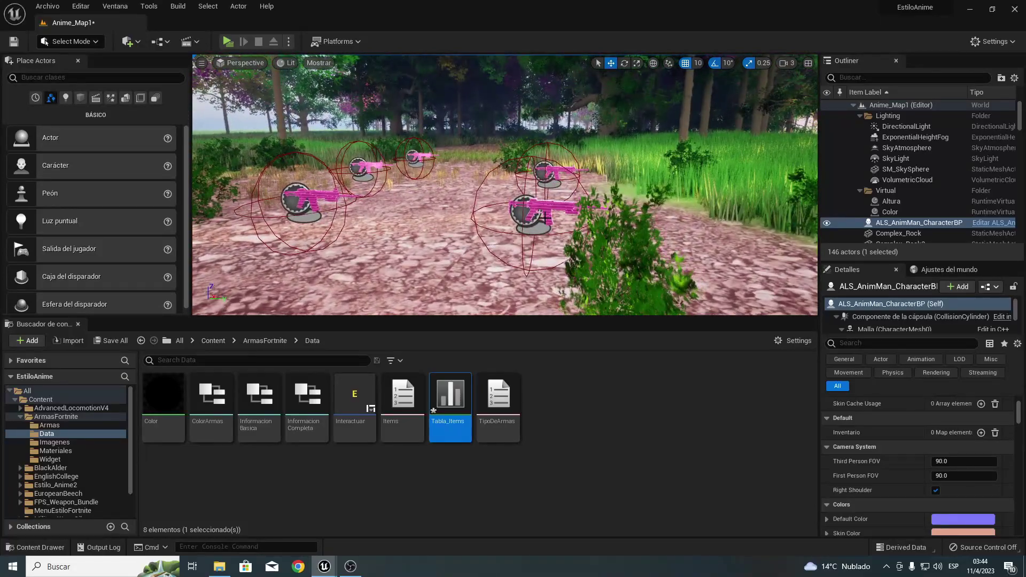
{"action": "left_click", "coordinate": [544, 218]}
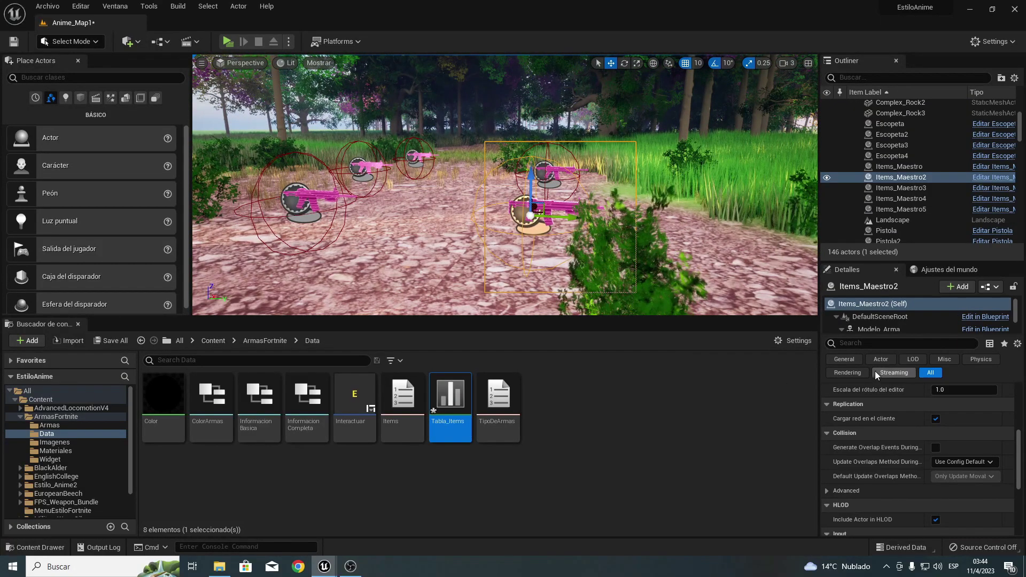
{"action": "scroll", "coordinate": [877, 444], "scroll_direction": "up", "scroll_amount": 10}
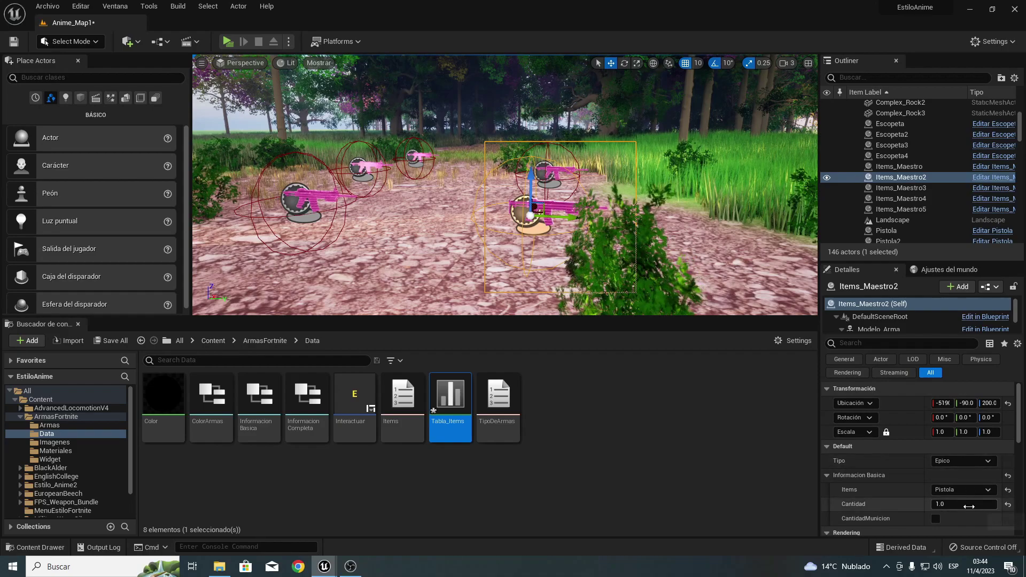
{"action": "left_click", "coordinate": [950, 459]}
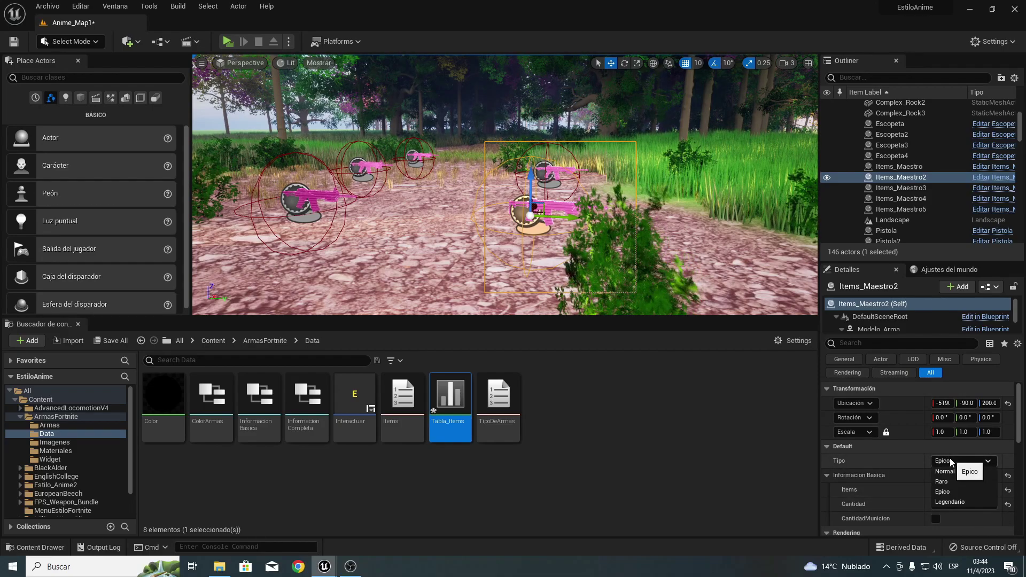
{"action": "left_click", "coordinate": [958, 473]}
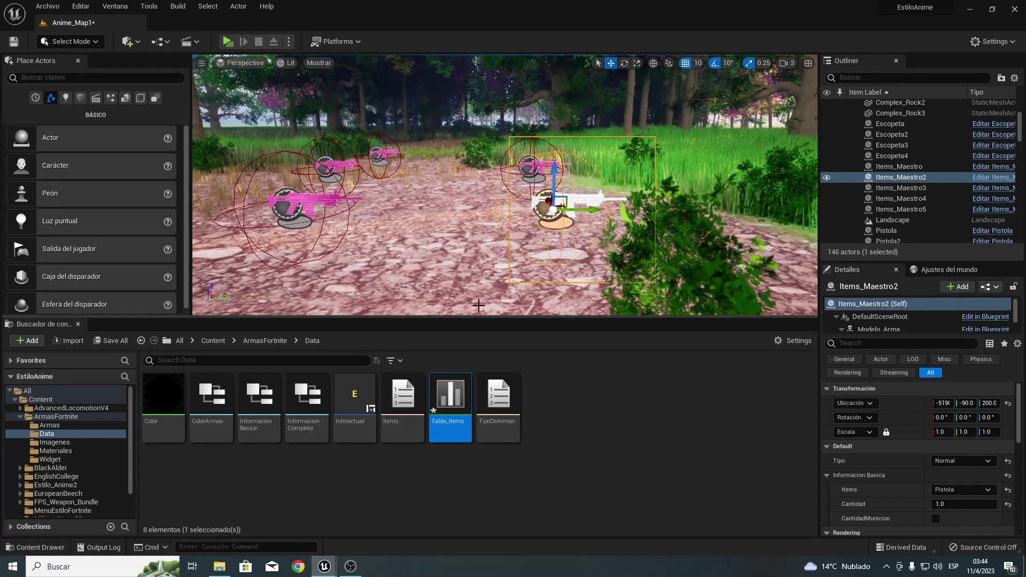
Set the Pistola row's Imagen to PistolaNormal, save Tabla_Items, and minimize its window.
{"action": "mouse_move", "coordinate": [325, 566]}
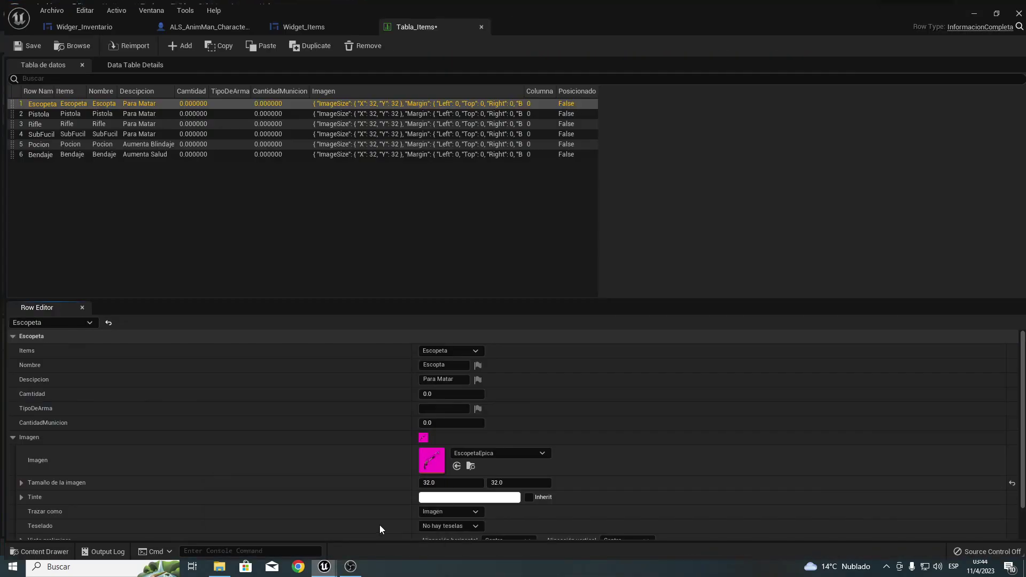
{"action": "left_click", "coordinate": [379, 525]}
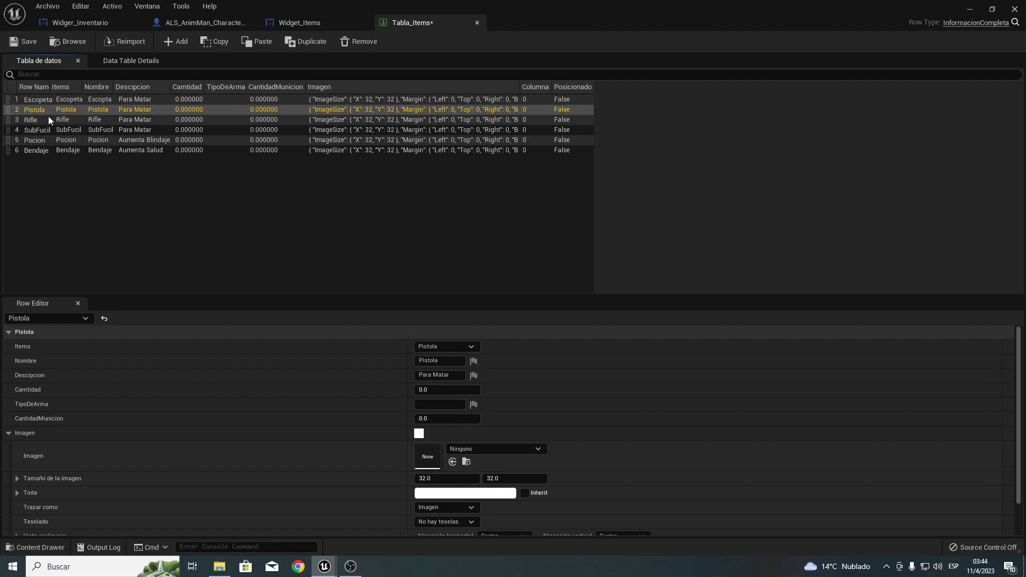
{"action": "left_click", "coordinate": [482, 449]}
{"action": "type", "text": "pi"}
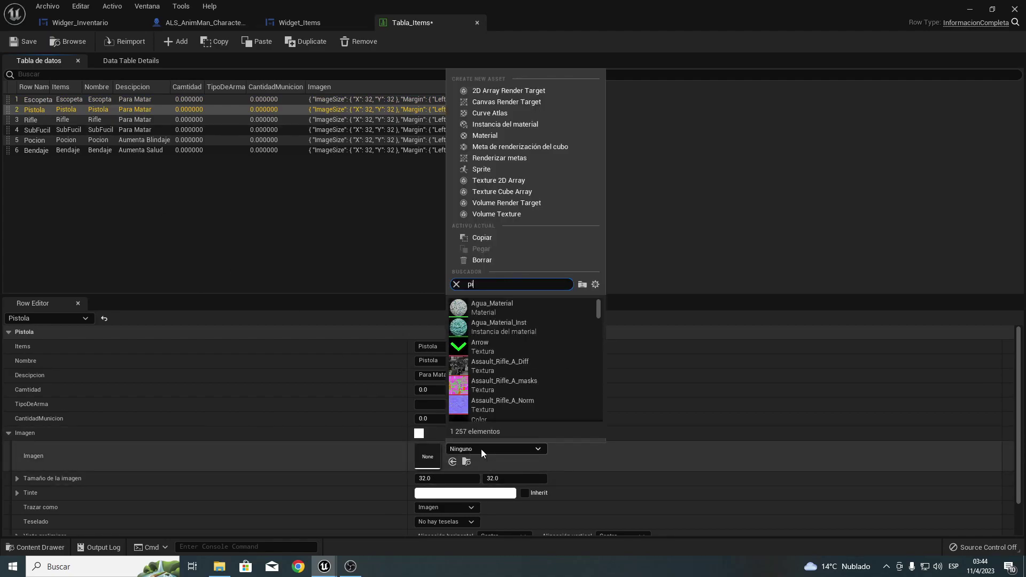
{"action": "type", "text": "stoila"}
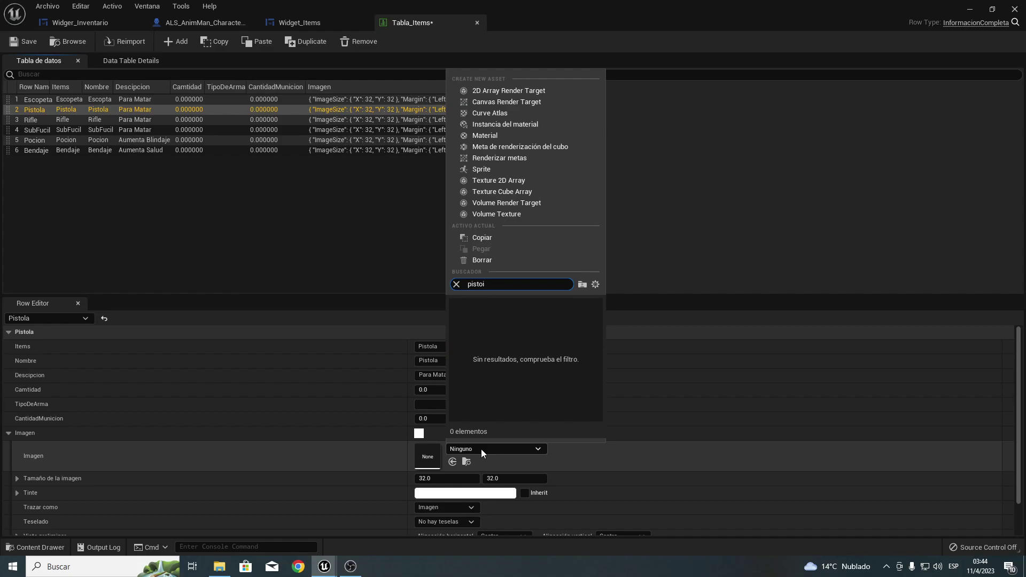
{"action": "key", "text": "BackSpace"}
{"action": "type", "text": "la"}
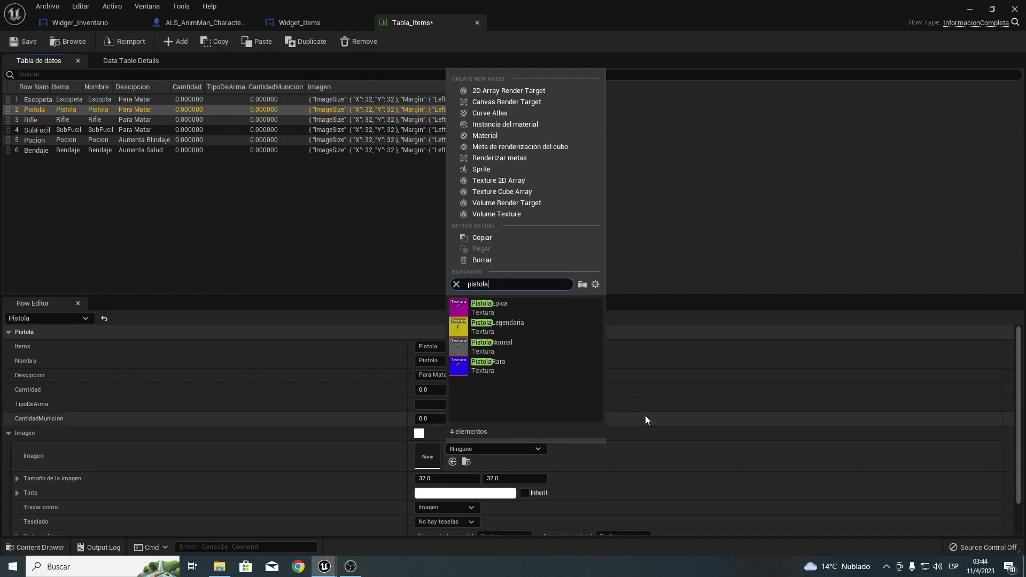
{"action": "left_click", "coordinate": [489, 348]}
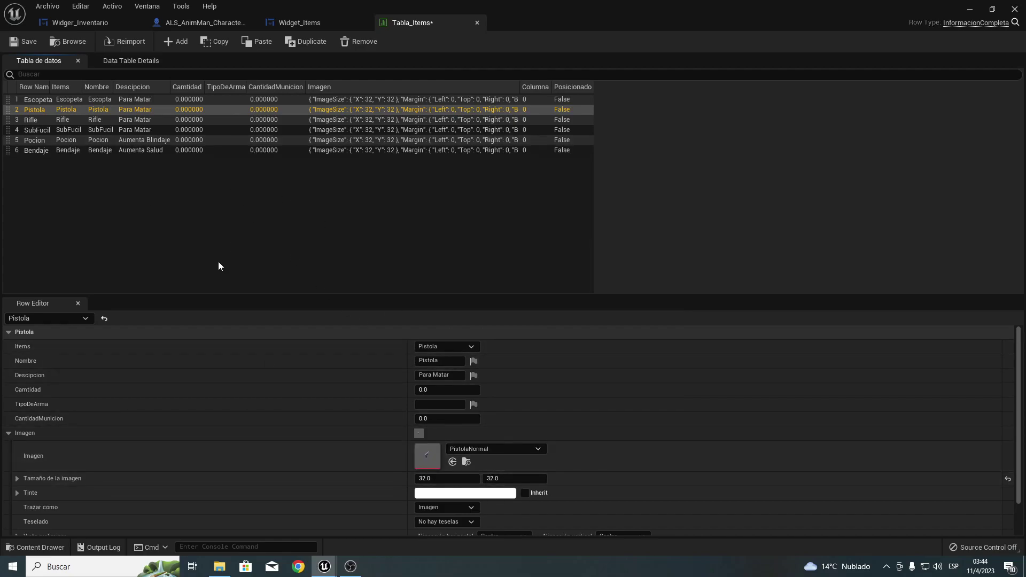
{"action": "left_click", "coordinate": [14, 43]}
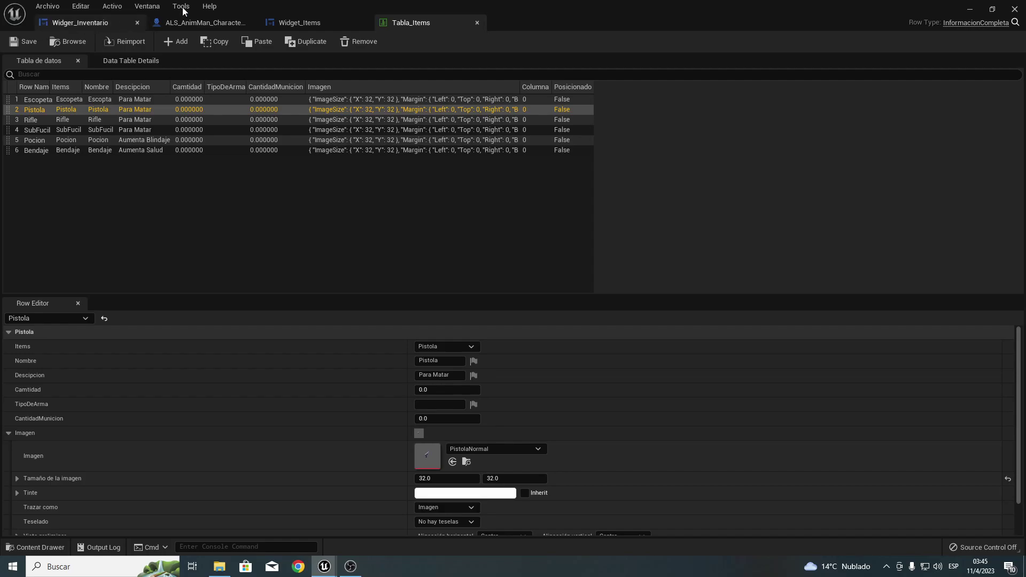
{"action": "left_click", "coordinate": [972, 12]}
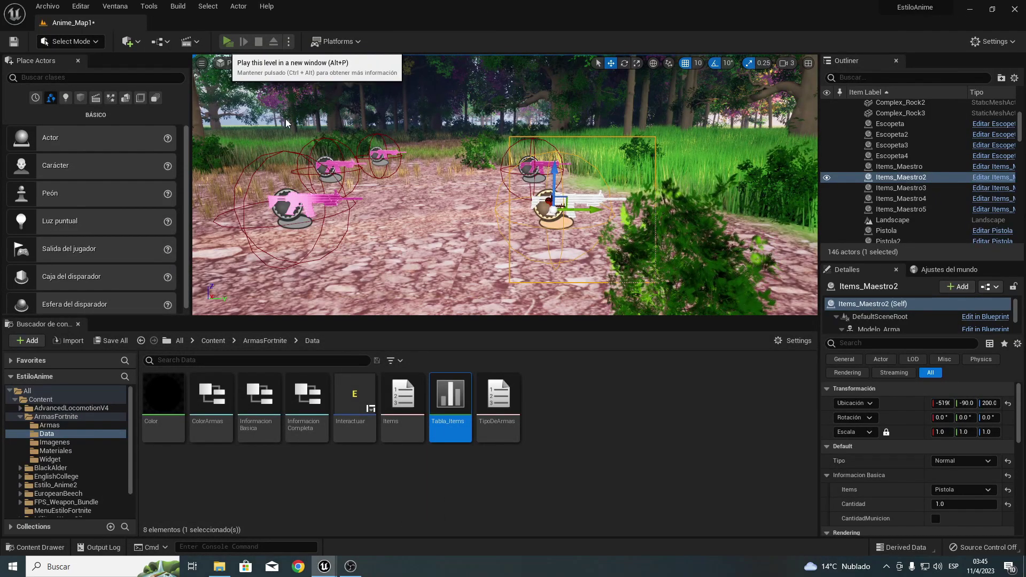
Run a quick play test, then bring up the Widget_Items blueprint's designer view.
{"action": "left_click", "coordinate": [225, 43]}
{"action": "key", "text": "Escape"}
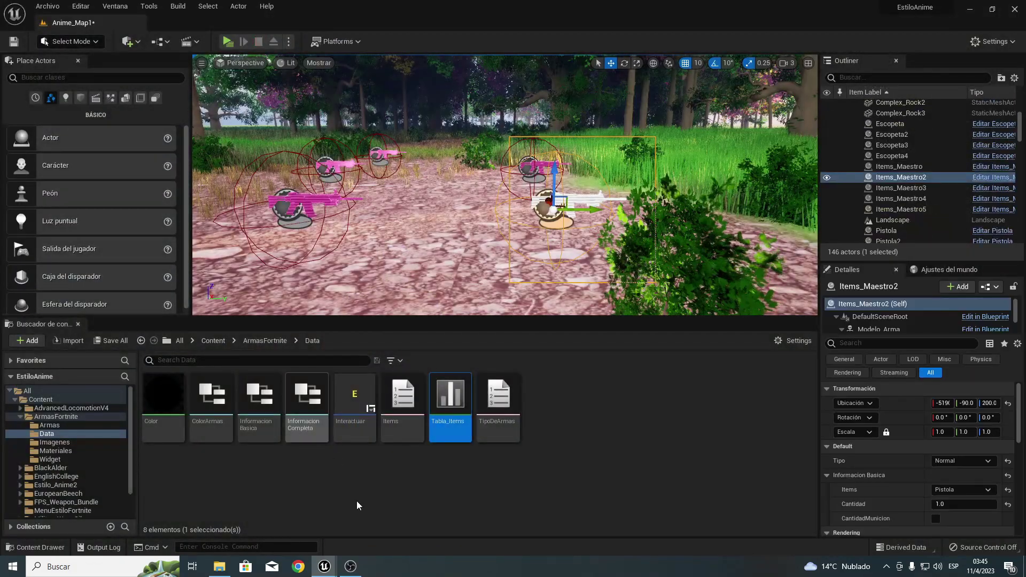
{"action": "mouse_move", "coordinate": [324, 567]}
{"action": "left_click", "coordinate": [373, 536]}
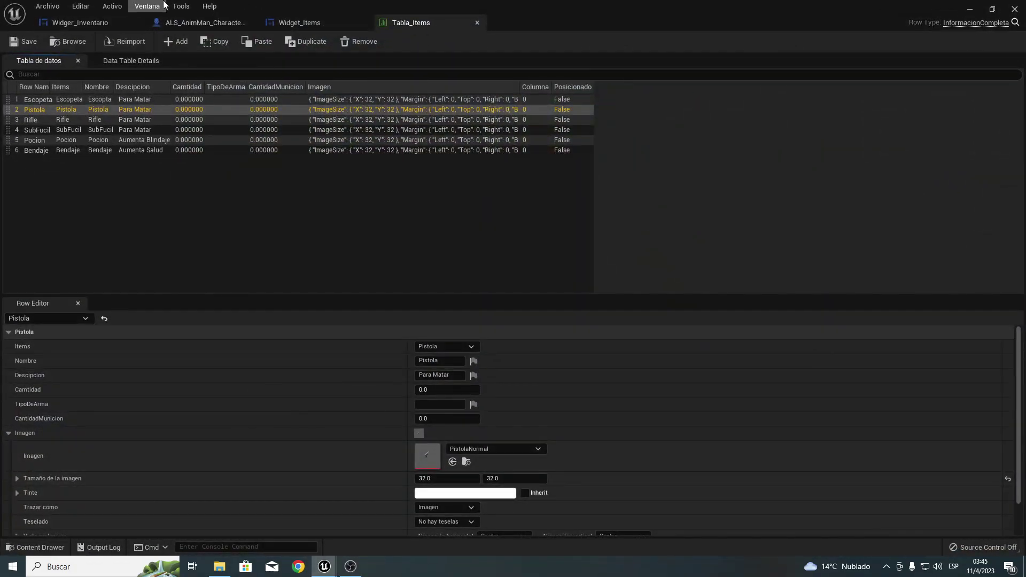
{"action": "left_click", "coordinate": [275, 22]}
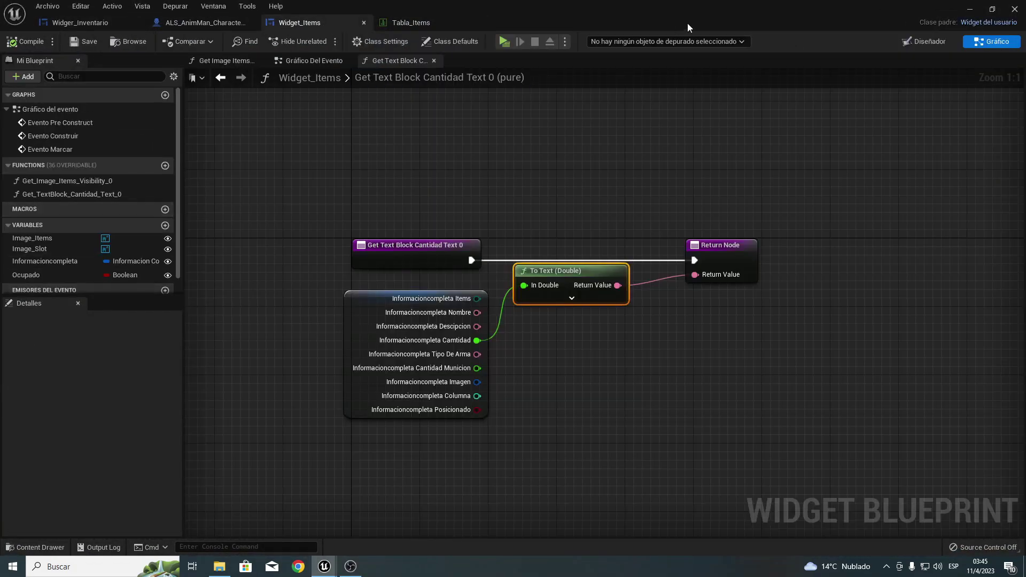
{"action": "left_click", "coordinate": [922, 43]}
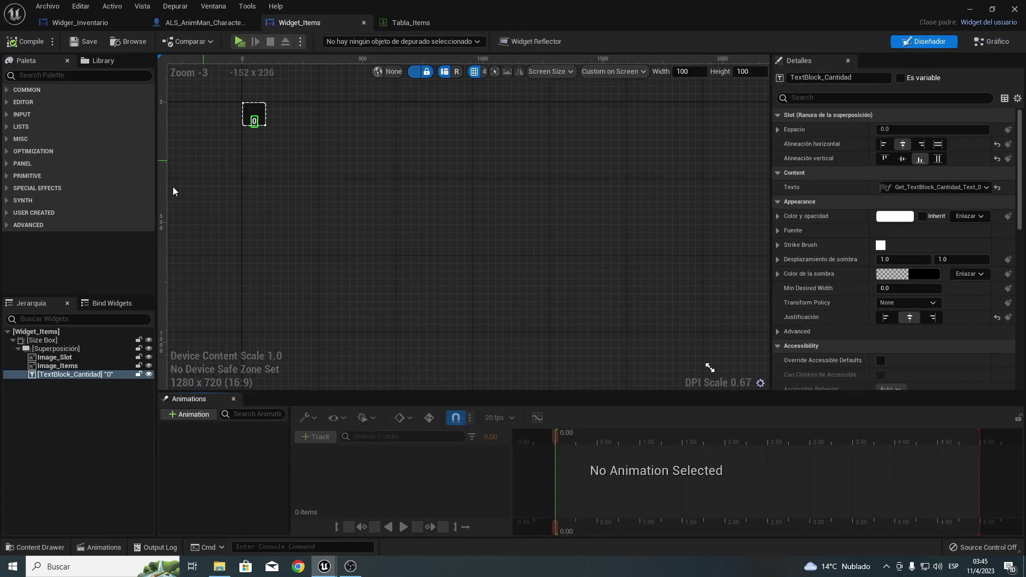
Make Image_Items opaque white (alpha 1.0), compile Widget_Items, and launch the standalone preview.
{"action": "left_click", "coordinate": [62, 367]}
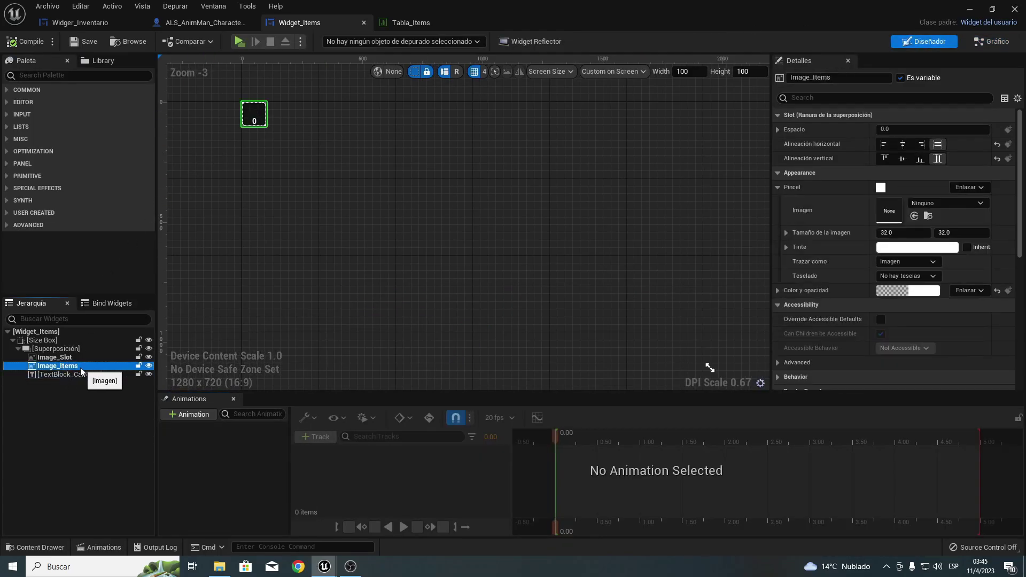
{"action": "left_click", "coordinate": [909, 291]}
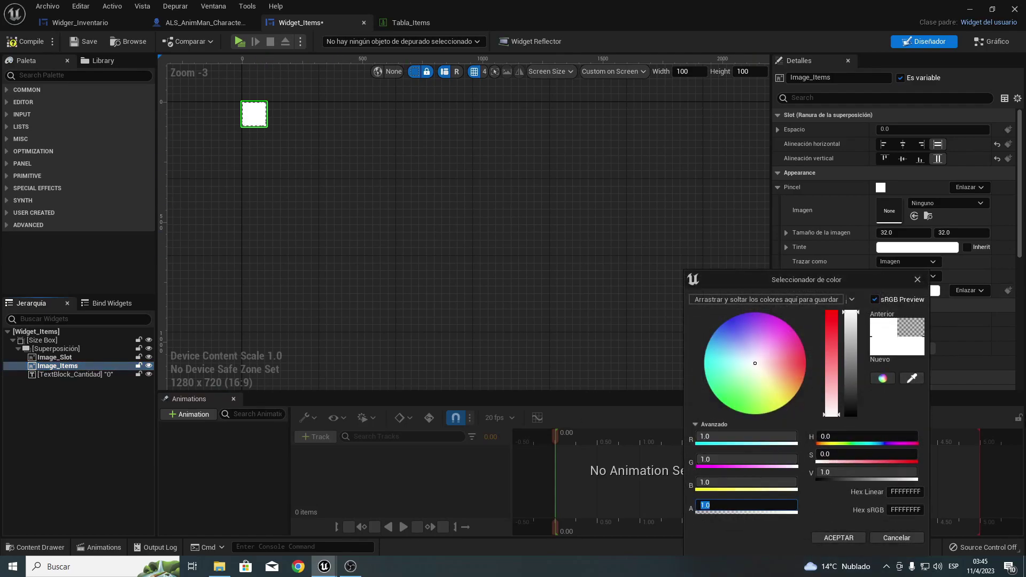
{"action": "left_click", "coordinate": [843, 541]}
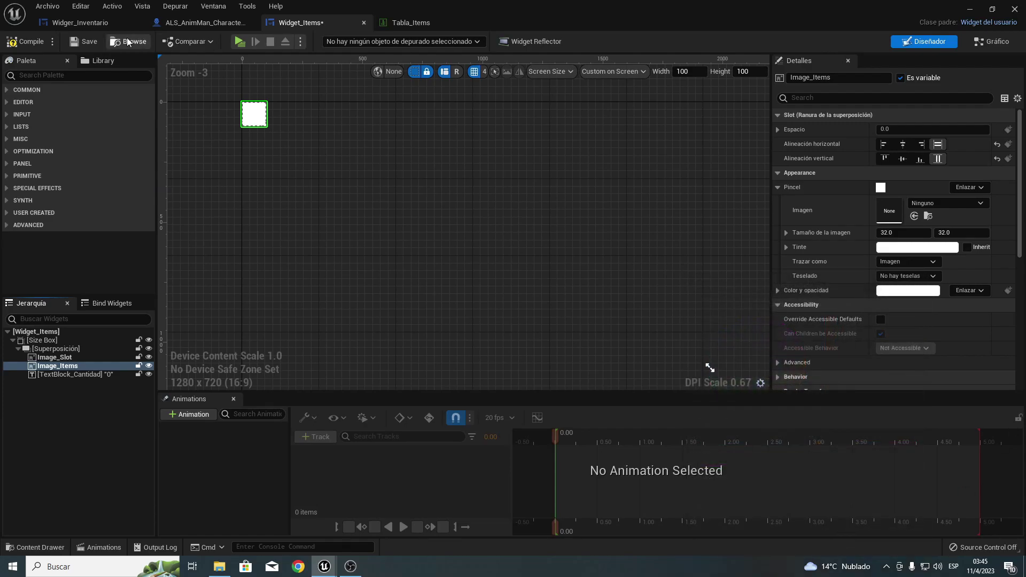
{"action": "left_click", "coordinate": [24, 43]}
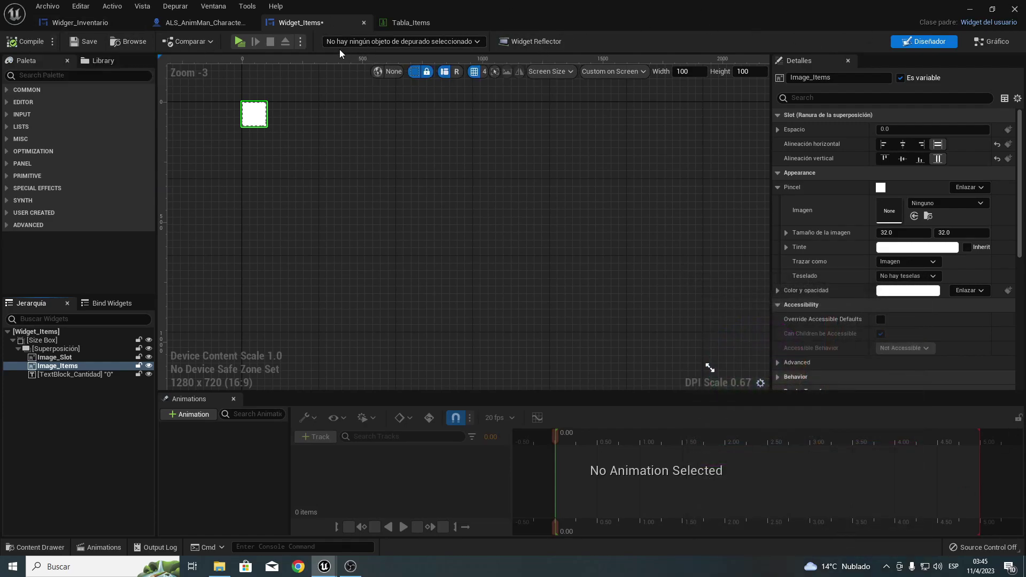
{"action": "left_click", "coordinate": [246, 40]}
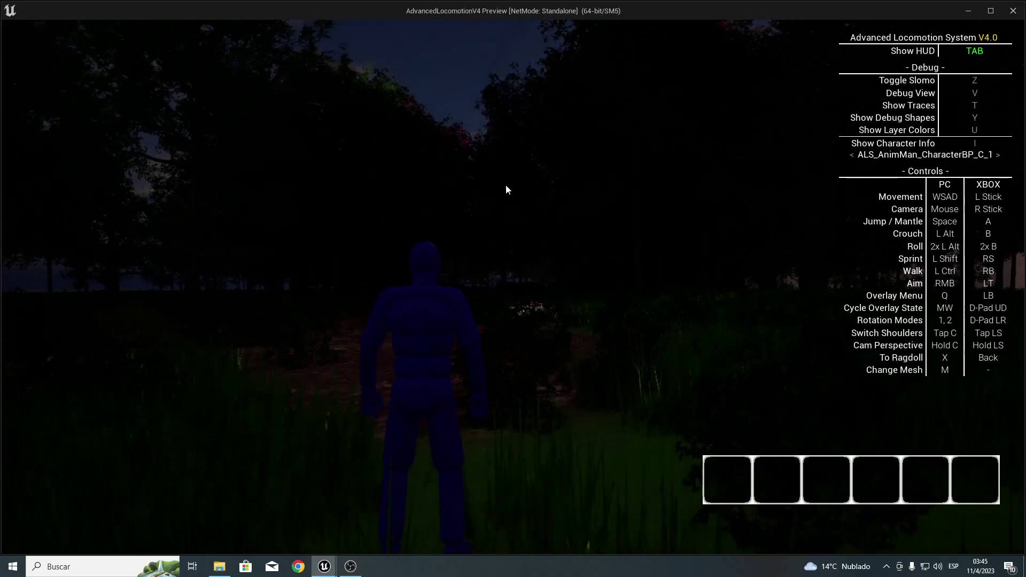
Walk the character across the rocky clearing toward the rifles in the preview.
{"action": "key", "text": "w"}
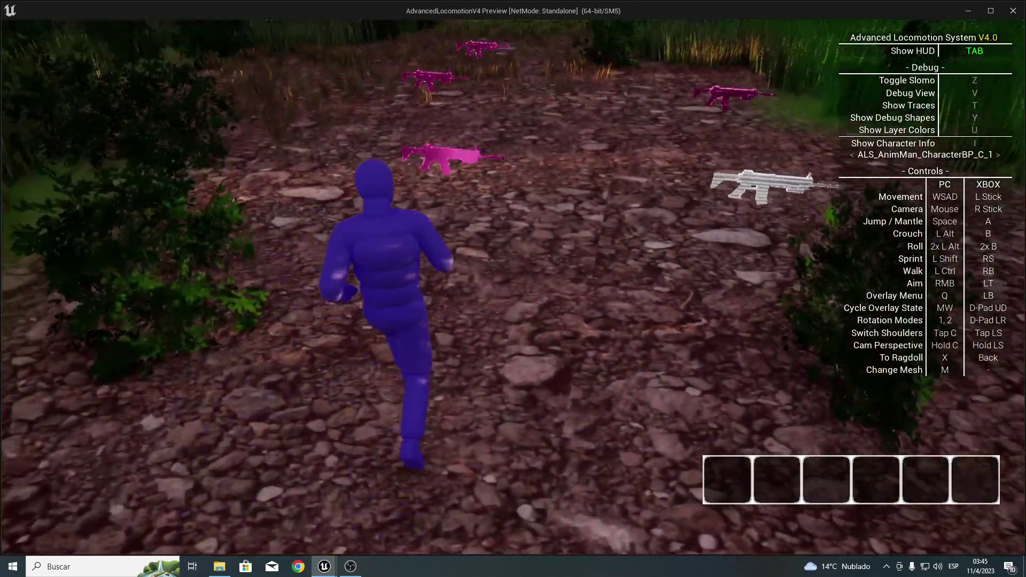
{"action": "key", "text": "w"}
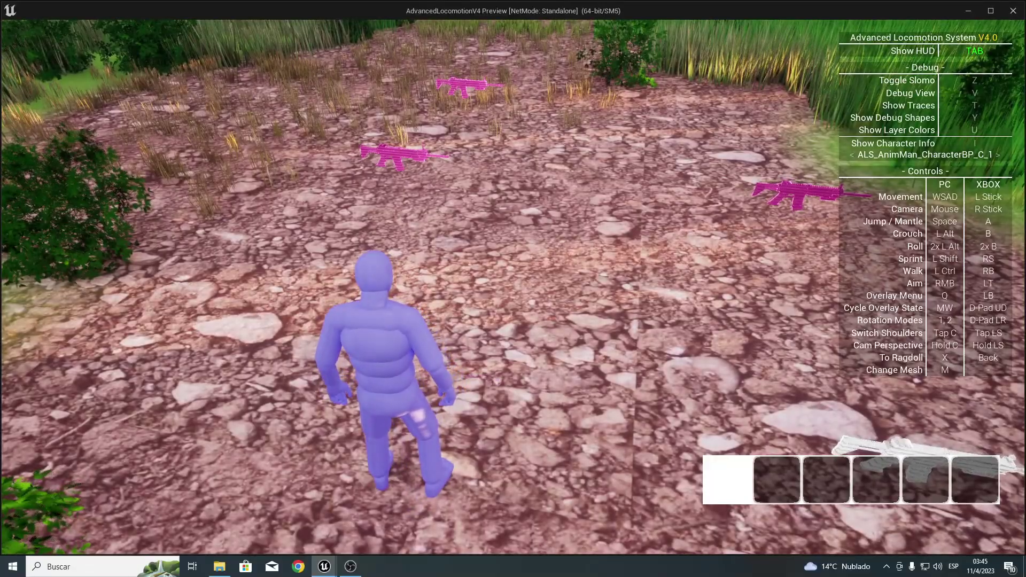
{"action": "mouse_move", "coordinate": [513, 288]}
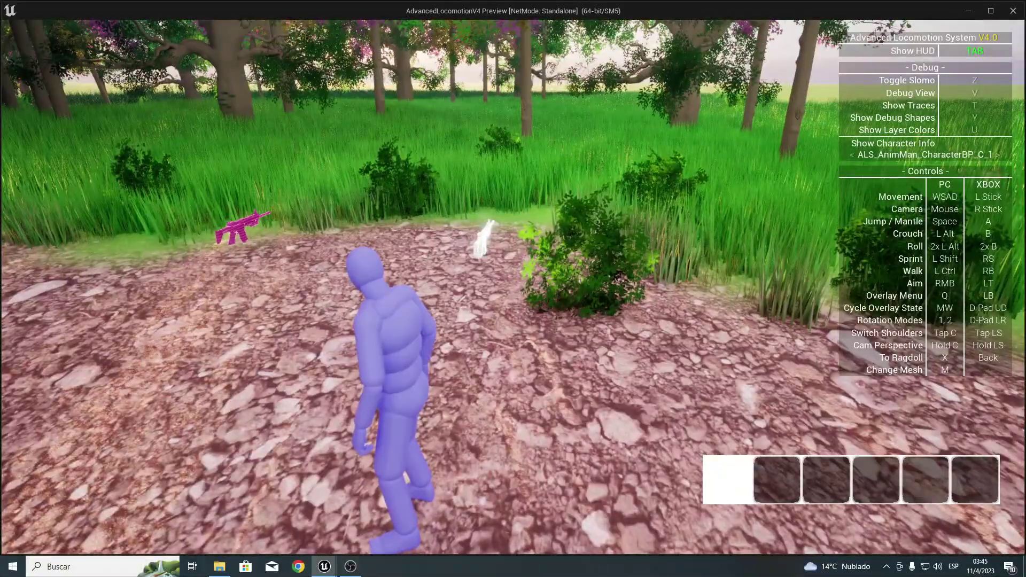
{"action": "key", "text": "w"}
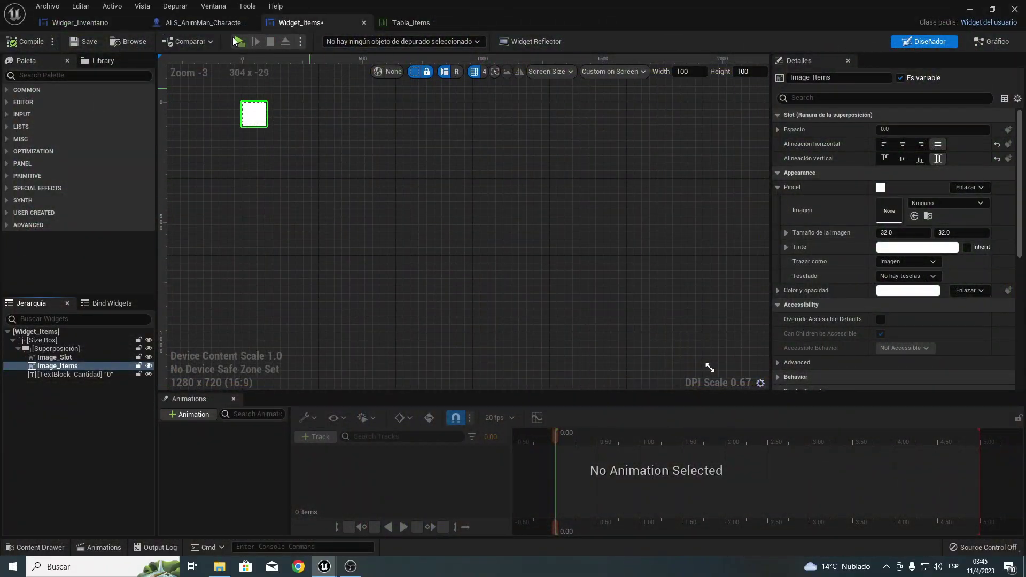
Inspect the Pistola row in Tabla_Items, then switch to the ALS_AnimMan_CharacterBP event graph.
{"action": "left_click", "coordinate": [411, 22]}
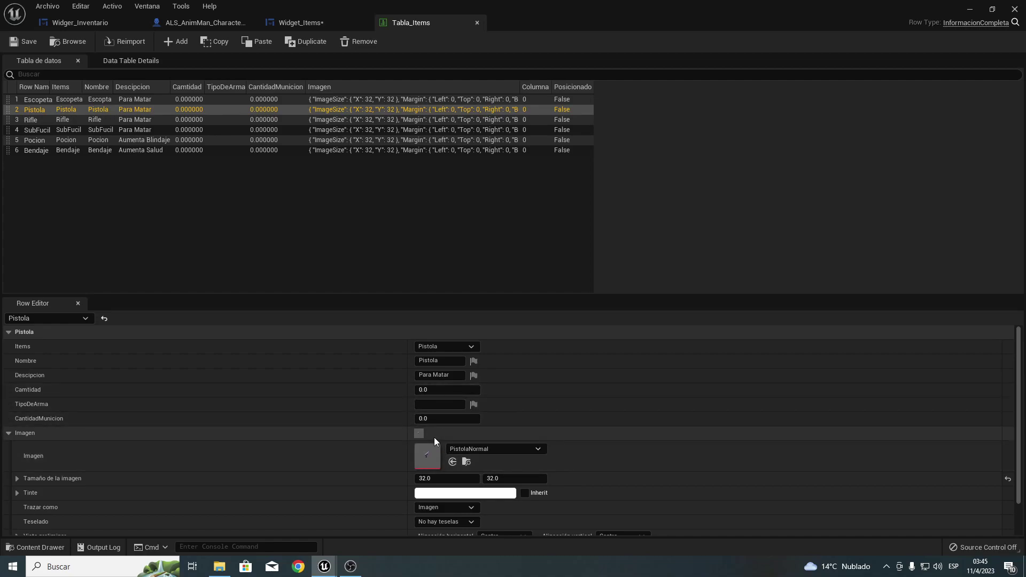
{"action": "left_click", "coordinate": [289, 23]}
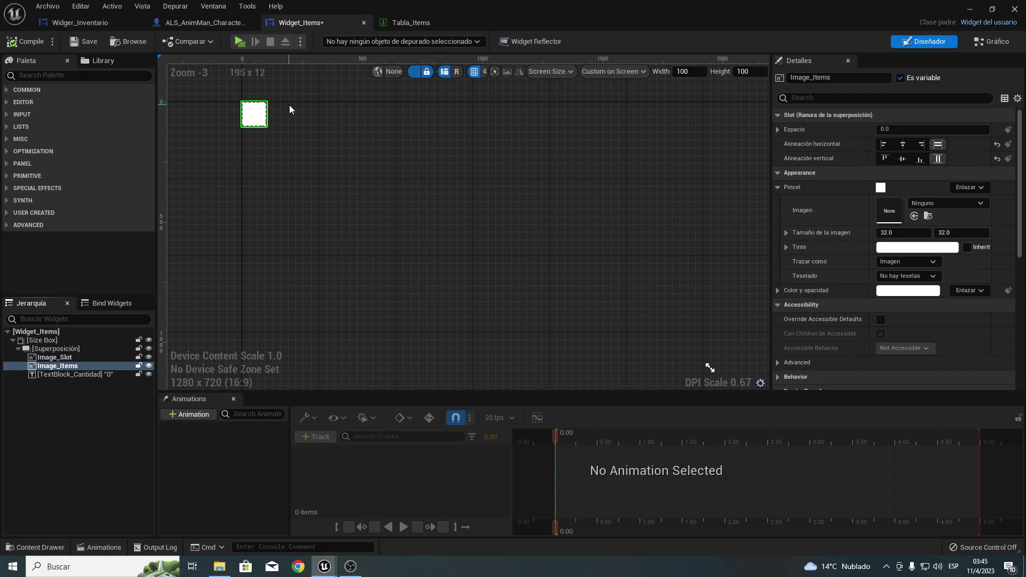
{"action": "left_click", "coordinate": [194, 21]}
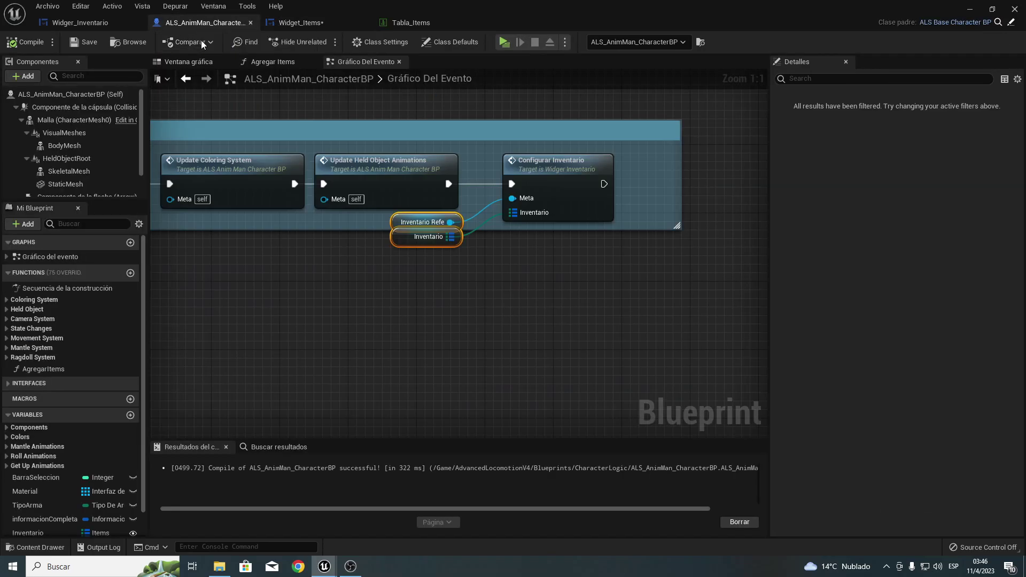
Inspect the Ajustar miembros node in the Agregar Items graph, then minimize the Blueprint editor.
{"action": "left_click", "coordinate": [263, 63]}
{"action": "right_click_drag", "start_coordinate": [584, 199], "coordinate": [264, 212]}
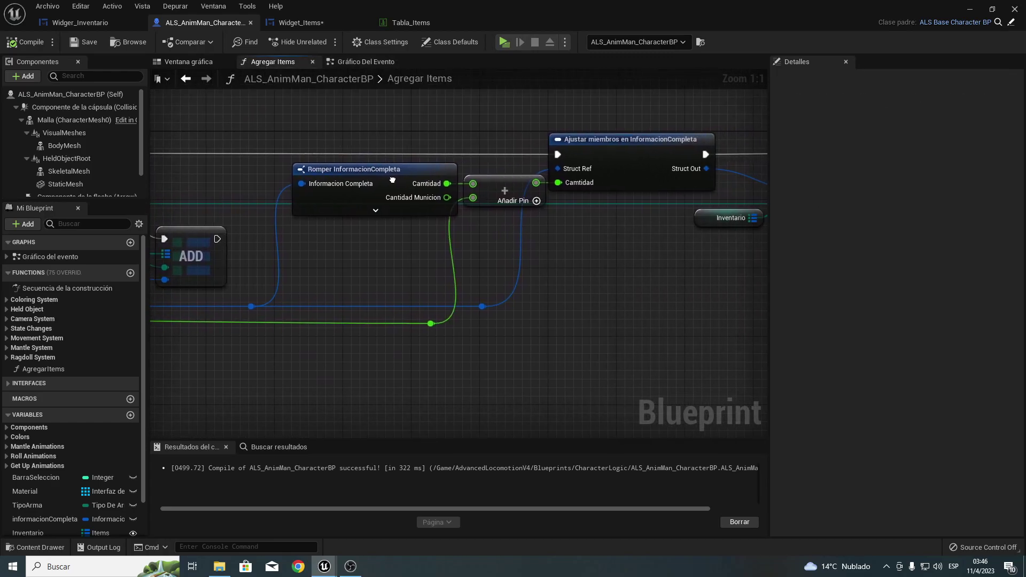
{"action": "left_click", "coordinate": [510, 214]}
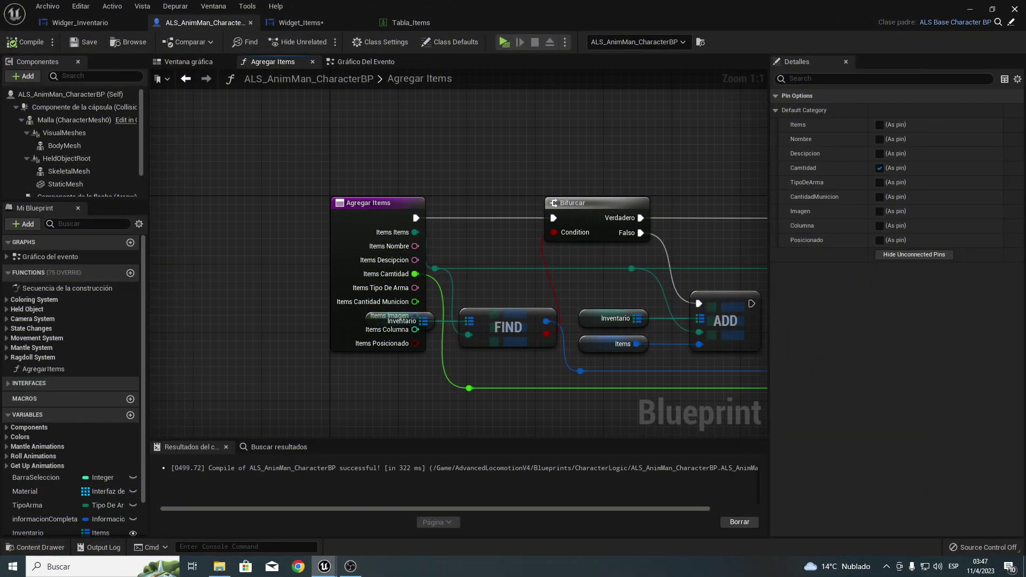
{"action": "left_click", "coordinate": [971, 9]}
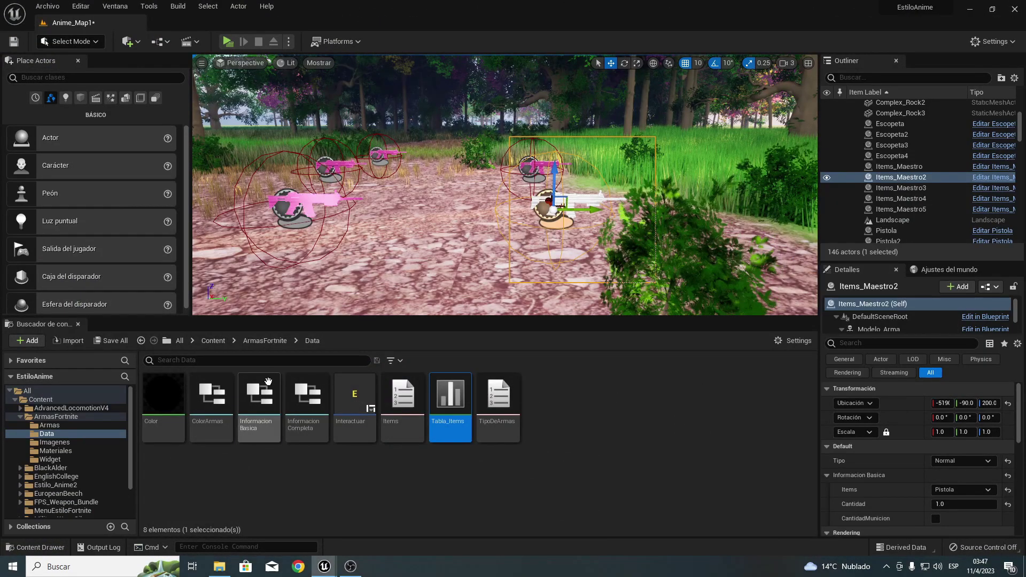
Open the Items_Maestro blueprint from the ArmasFortnite folder.
{"action": "left_click", "coordinate": [213, 341]}
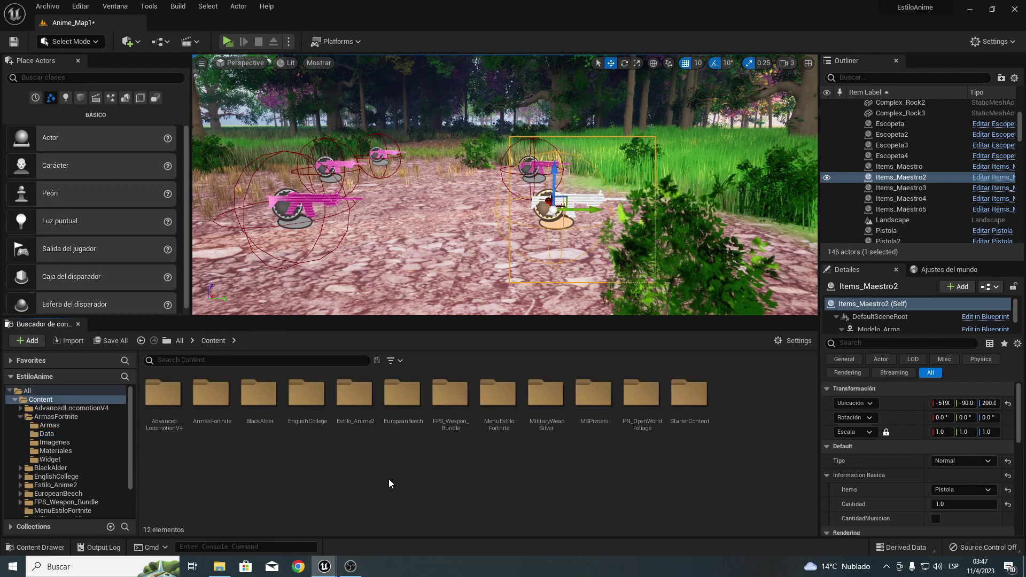
{"action": "double_click", "coordinate": [211, 396]}
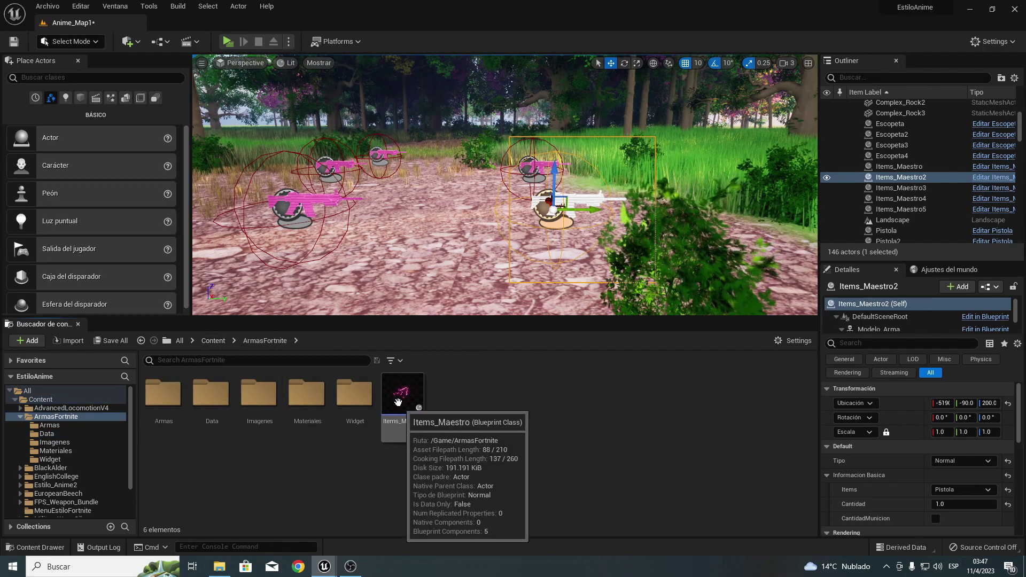
{"action": "double_click", "coordinate": [412, 409]}
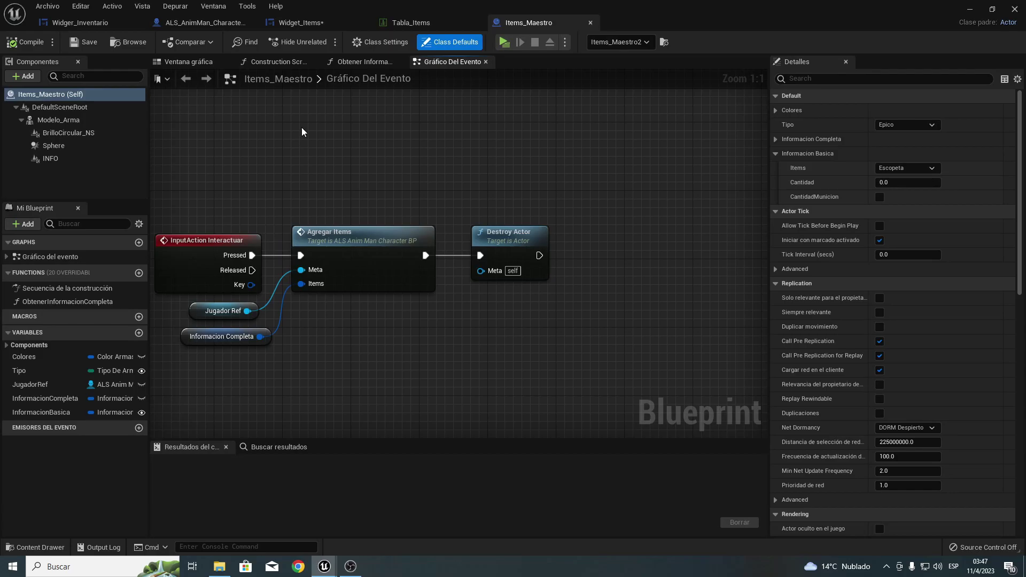
Wire Fila De Salida Imagen to the Return Node's Imagen in Obtener Informacion Completa, compile, and play.
{"action": "left_click", "coordinate": [358, 62]}
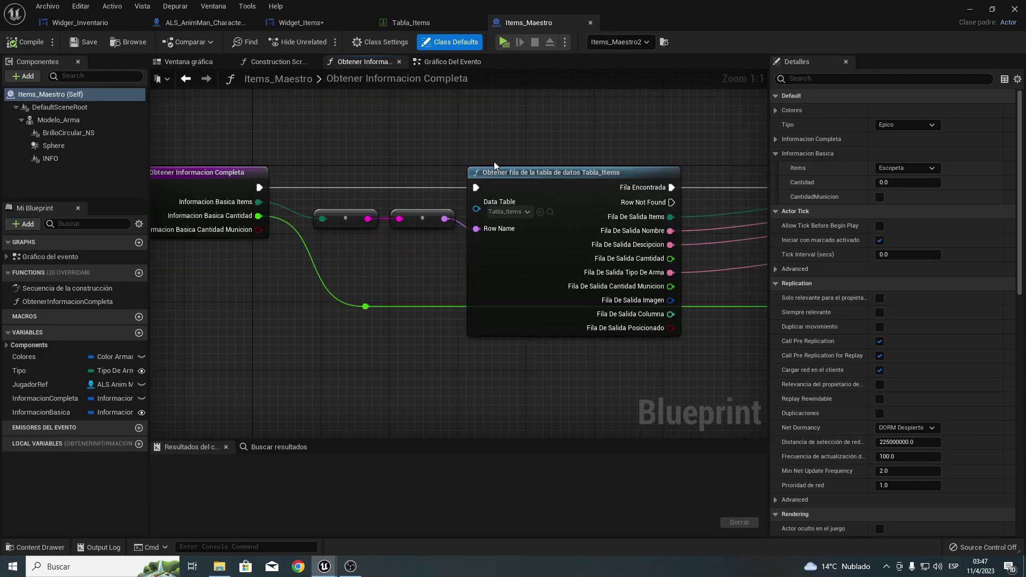
{"action": "right_click_drag", "start_coordinate": [494, 162], "coordinate": [109, 116]}
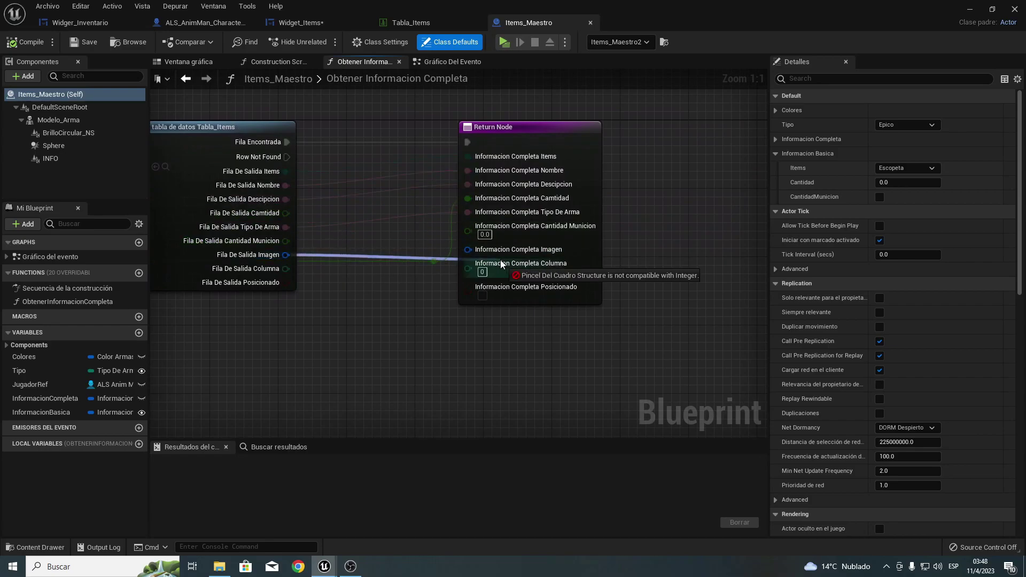
{"action": "mouse_move", "coordinate": [286, 255]}
{"action": "left_mouse_down"}
{"action": "mouse_move", "coordinate": [475, 249]}
{"action": "mouse_move", "coordinate": [278, 277]}
{"action": "mouse_move", "coordinate": [475, 279]}
{"action": "left_mouse_up"}
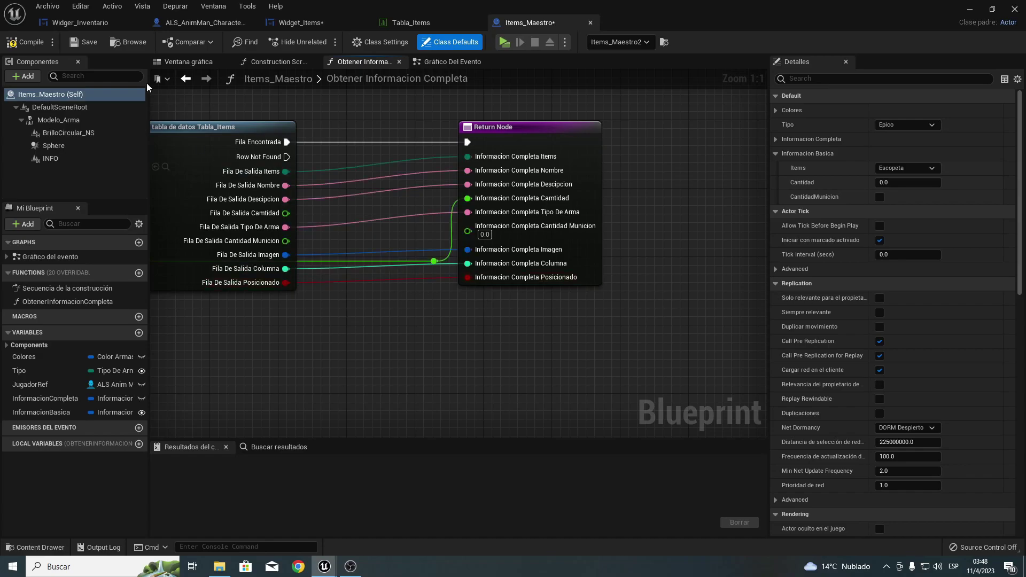
{"action": "left_click", "coordinate": [24, 43]}
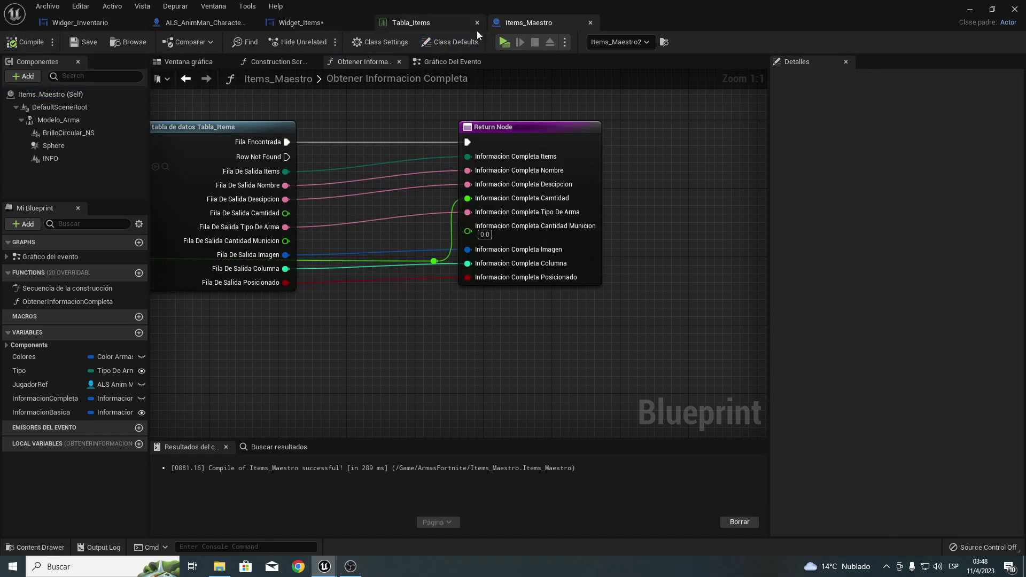
{"action": "left_click", "coordinate": [506, 43]}
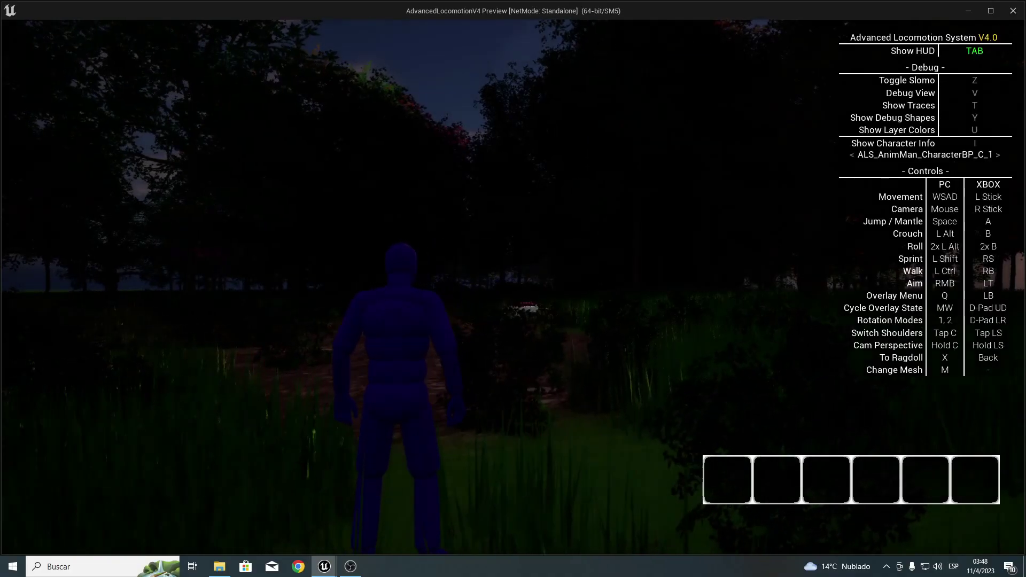
Hide the HUD, pick up a rifle with E, and exit the preview.
{"action": "key", "text": "Tab"}
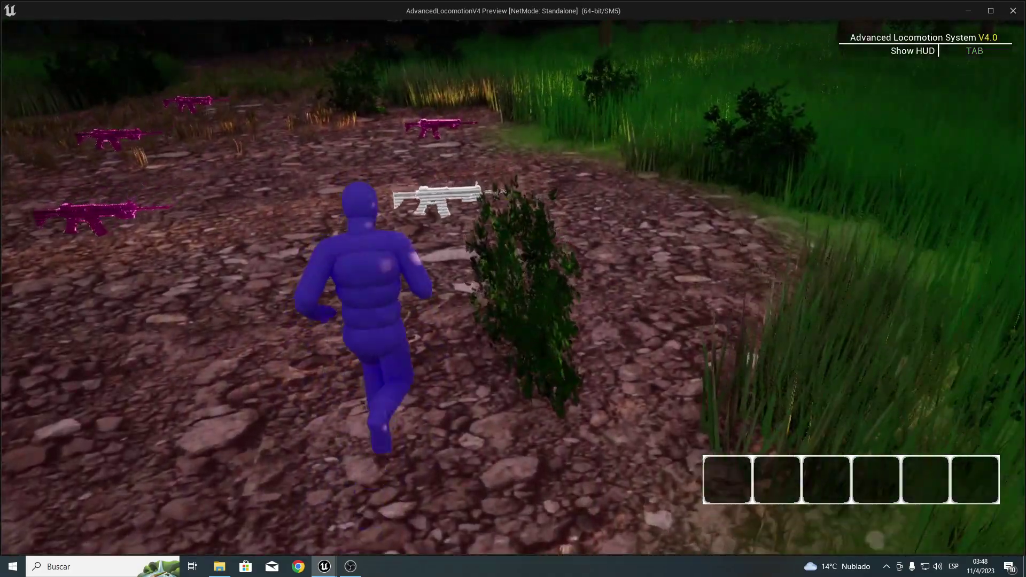
{"action": "key", "text": "e"}
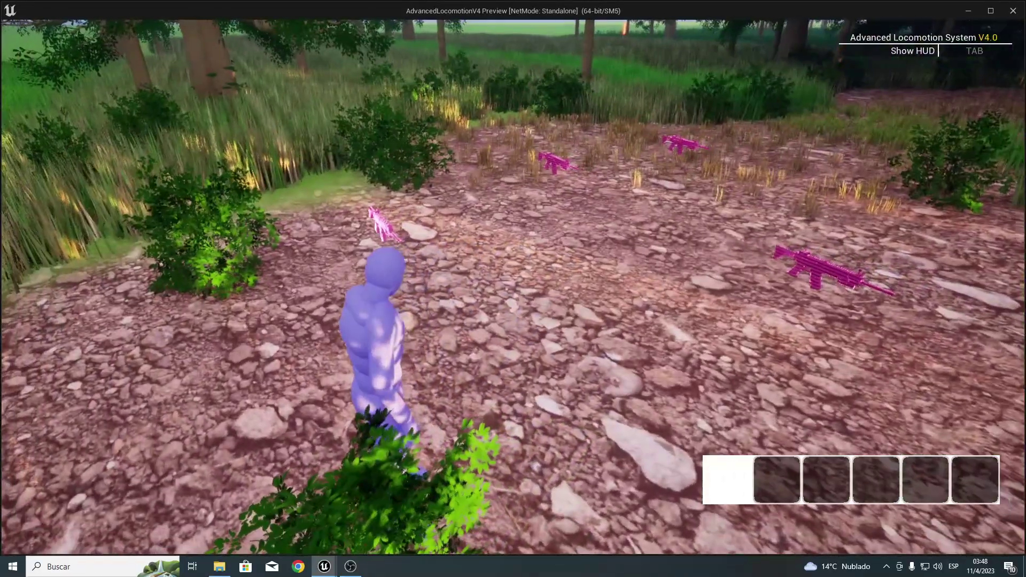
{"action": "key", "text": "Escape"}
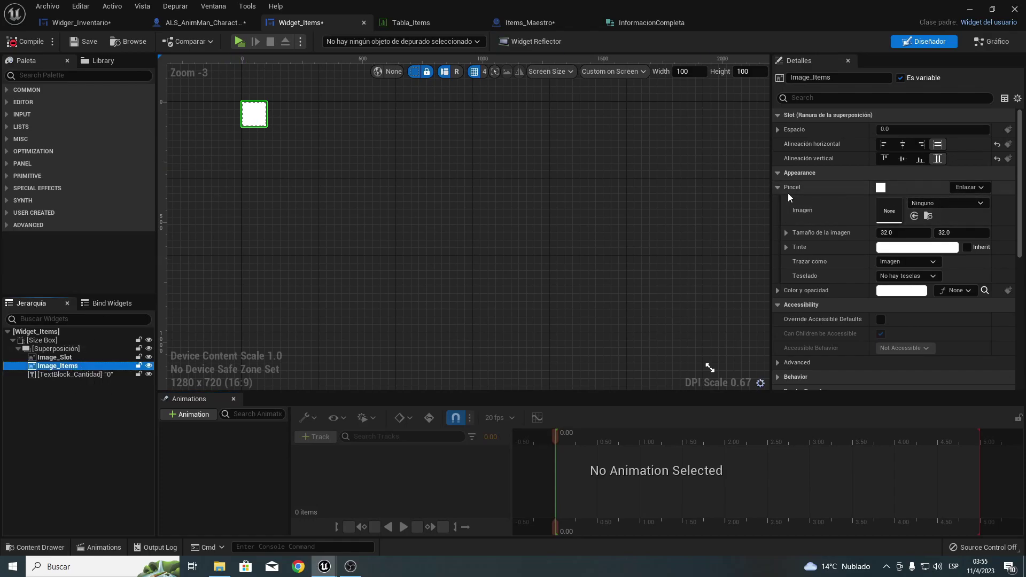
Create an image brush binding, delete the unused NewVar_0, and add an Informacioncompleta getter.
{"action": "left_click", "coordinate": [973, 189]}
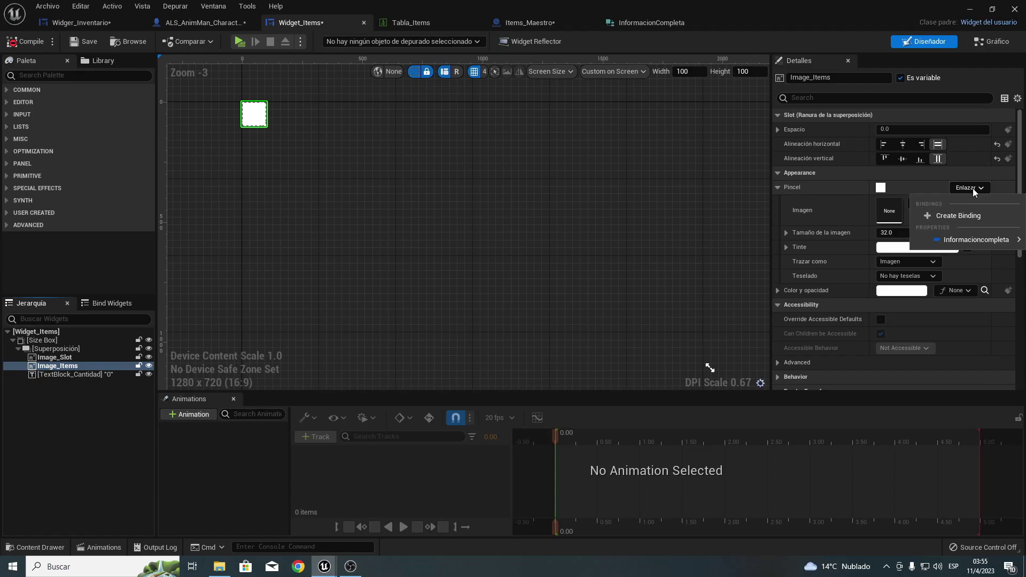
{"action": "left_click", "coordinate": [963, 216]}
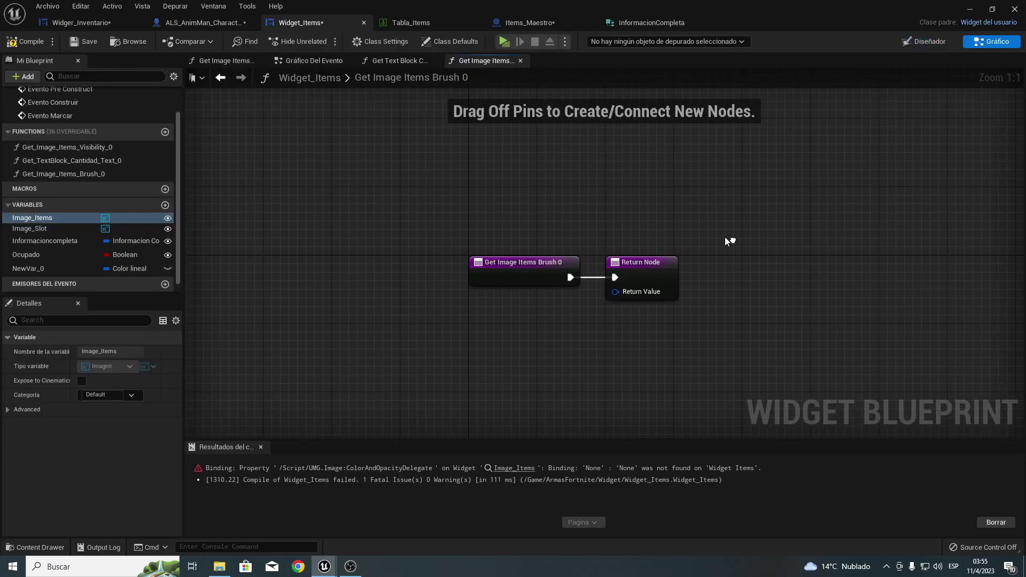
{"action": "left_click_drag", "start_coordinate": [627, 278], "coordinate": [729, 278]}
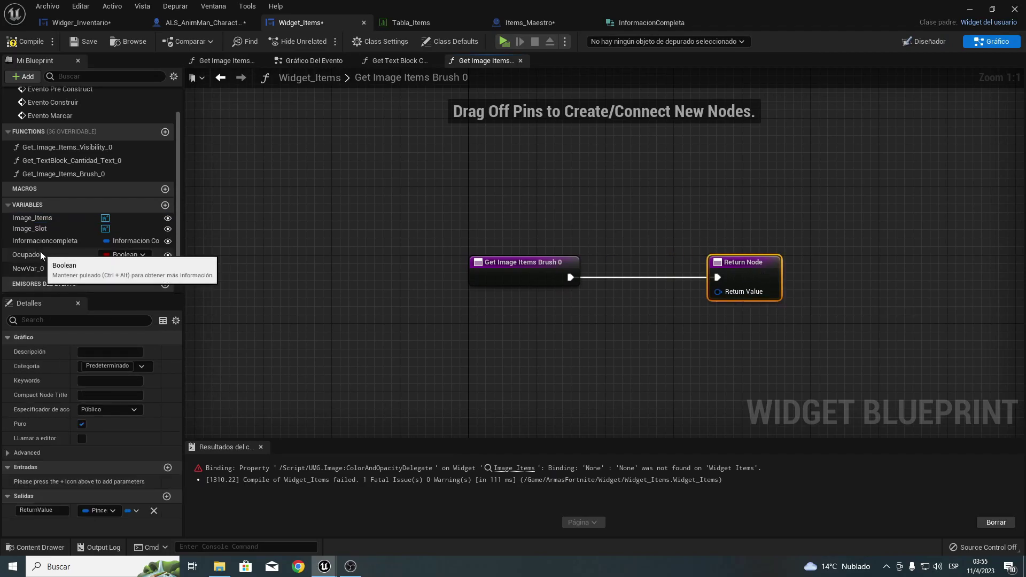
{"action": "left_click", "coordinate": [33, 268]}
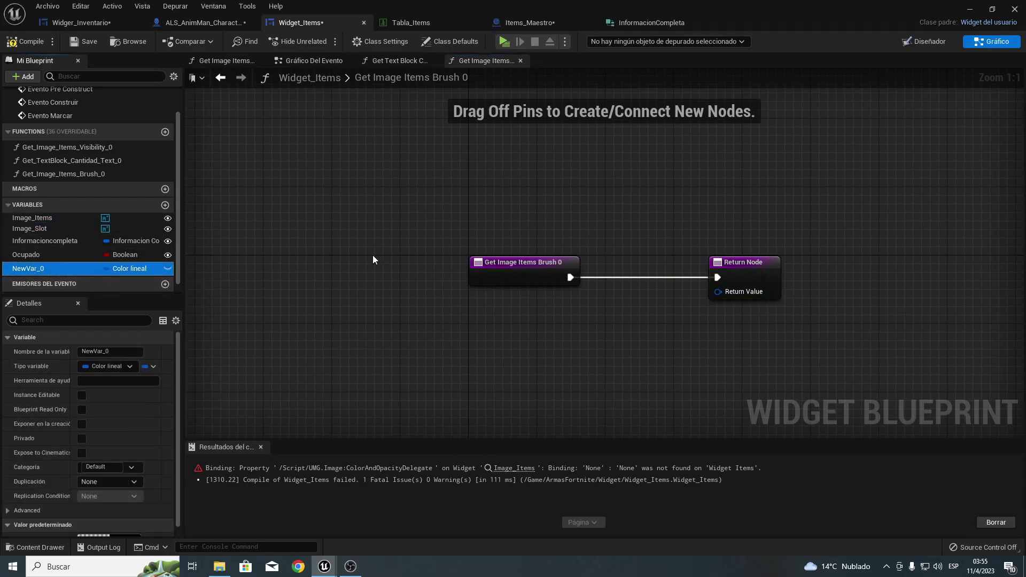
{"action": "key", "text": "Delete"}
{"action": "left_click_drag", "start_coordinate": [38, 243], "coordinate": [532, 348]}
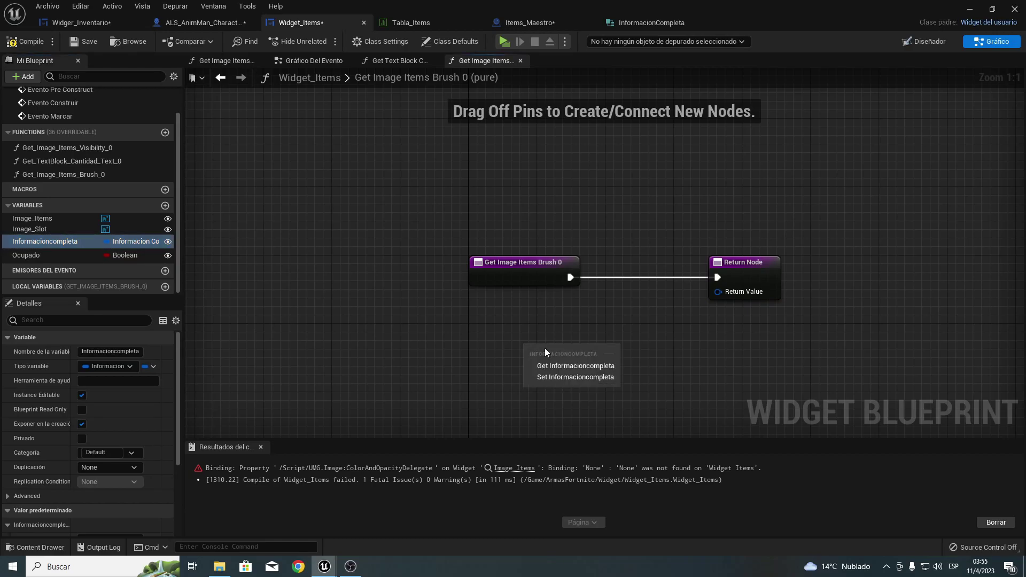
{"action": "left_click", "coordinate": [563, 361]}
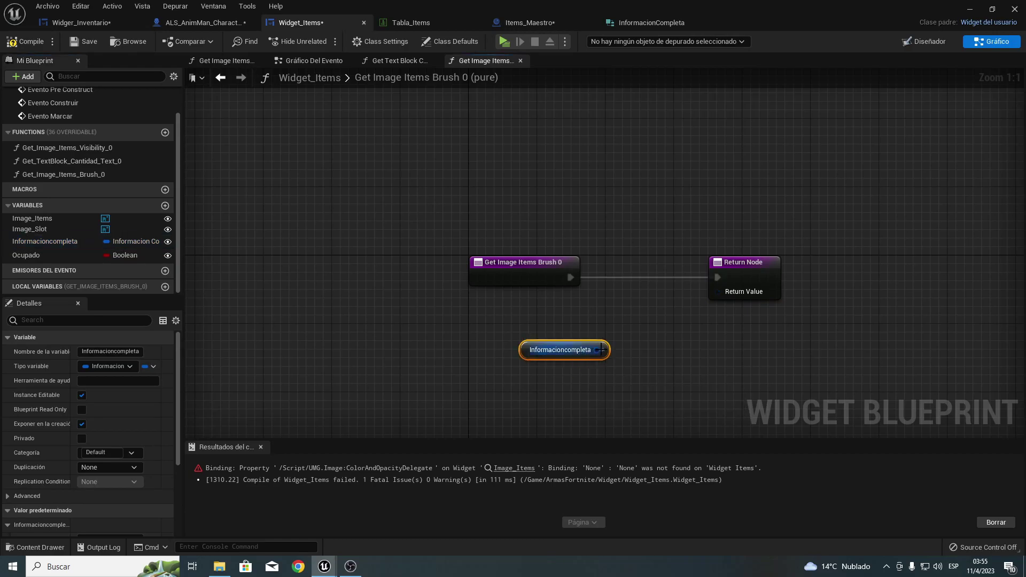
Split the Informacioncompleta pin, wire Imagen to Return Value, compile, and inspect the binding error.
{"action": "right_click", "coordinate": [597, 351]}
{"action": "left_click", "coordinate": [644, 394]}
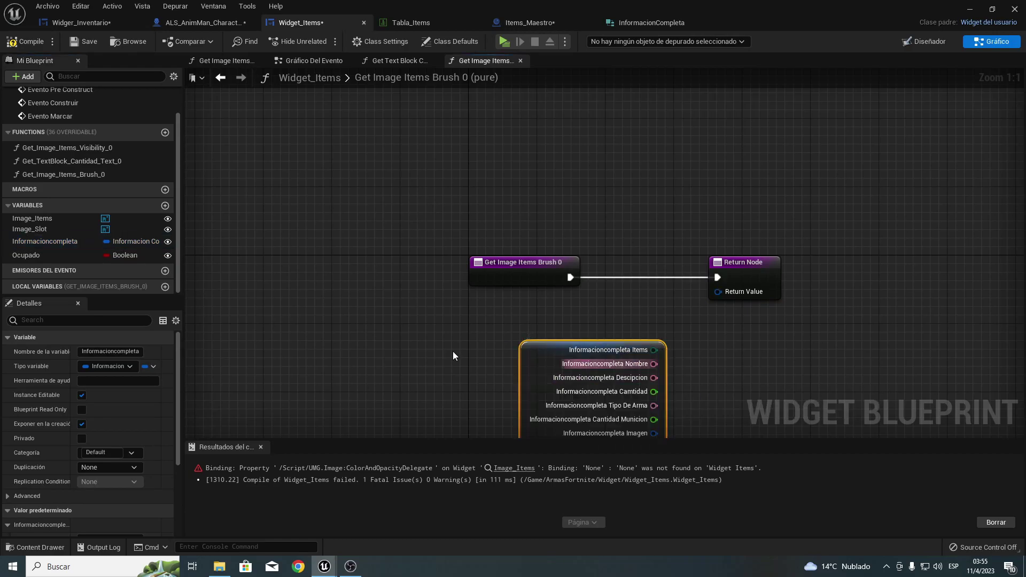
{"action": "left_click_drag", "start_coordinate": [565, 350], "coordinate": [505, 331]}
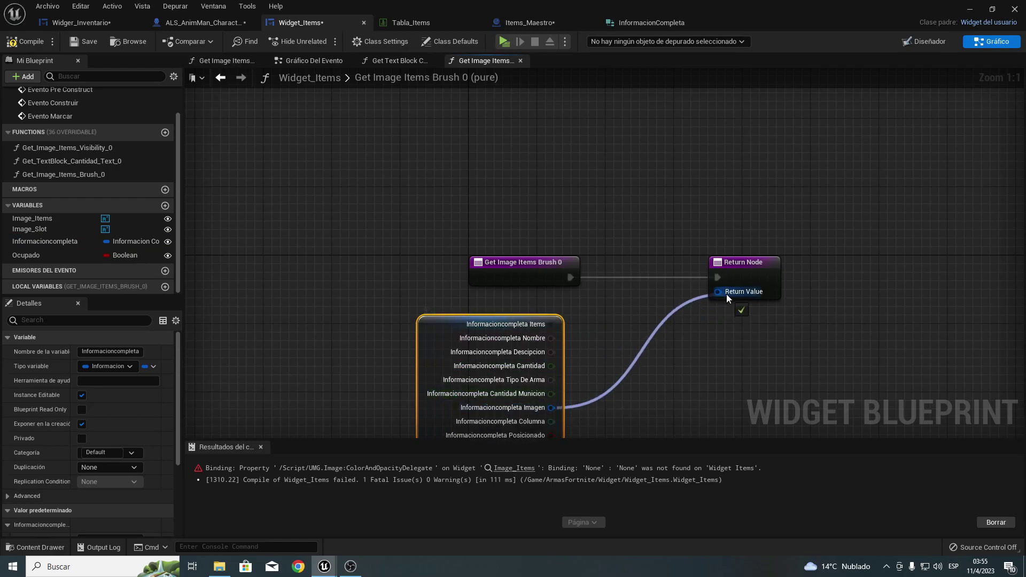
{"action": "left_click_drag", "start_coordinate": [726, 294], "coordinate": [725, 294]}
{"action": "left_click", "coordinate": [11, 43]}
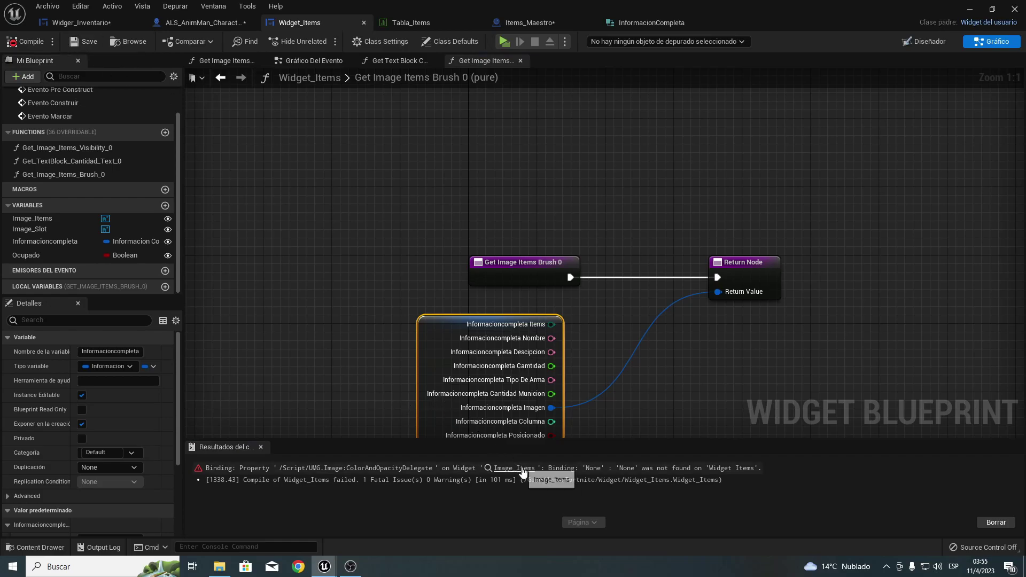
{"action": "left_click", "coordinate": [522, 471]}
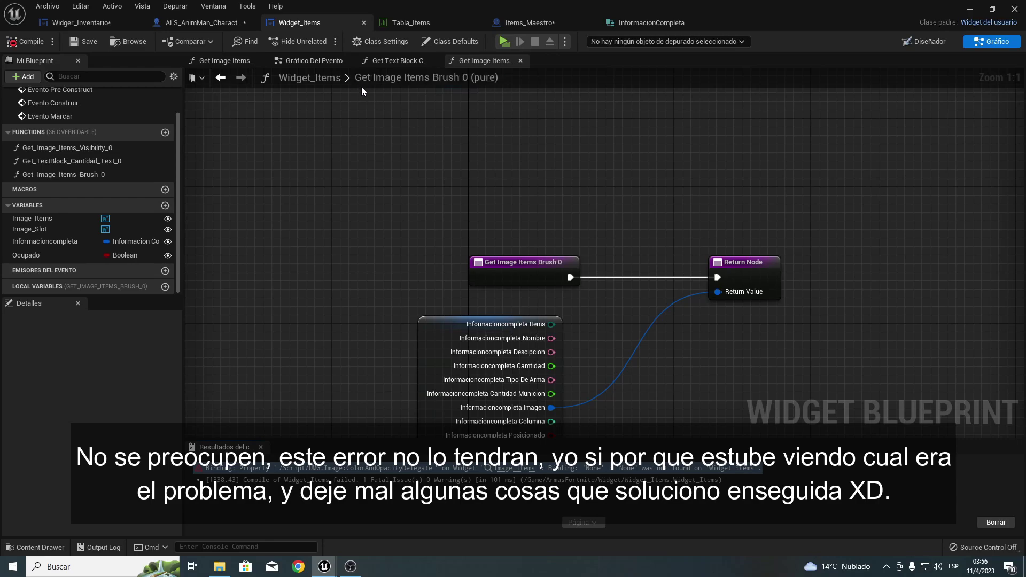
Delete the broken Get_Image_Items_Brush_0 function, rewire Imagen to Return Value, and recompile.
{"action": "left_click", "coordinate": [64, 174]}
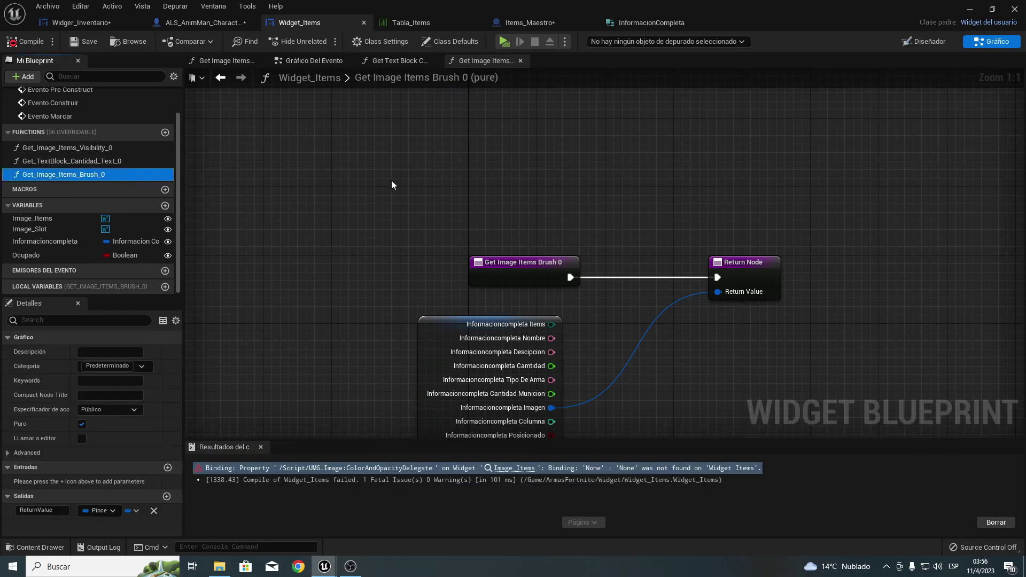
{"action": "key", "text": "Delete"}
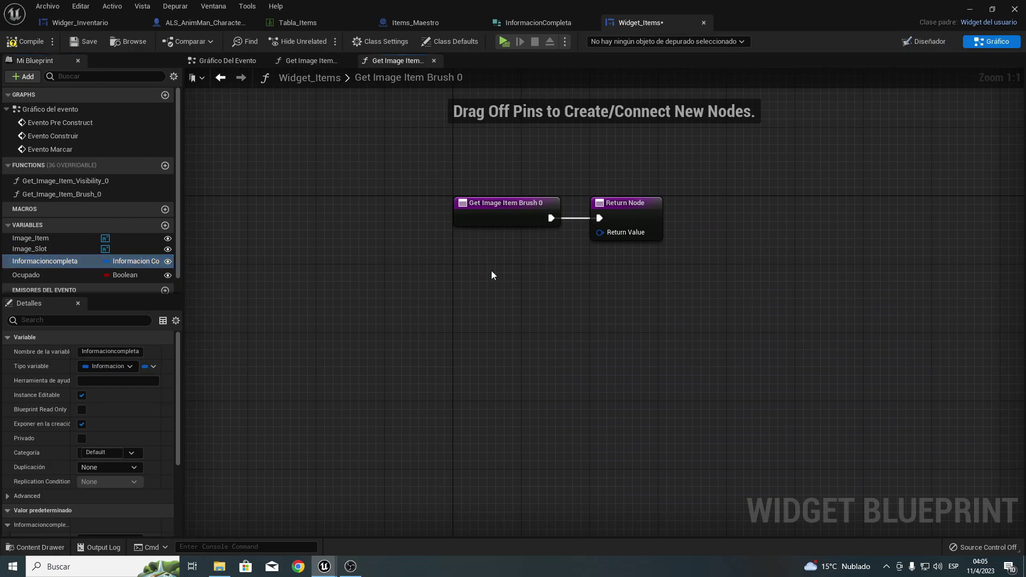
{"action": "key", "text": "ctrl+v"}
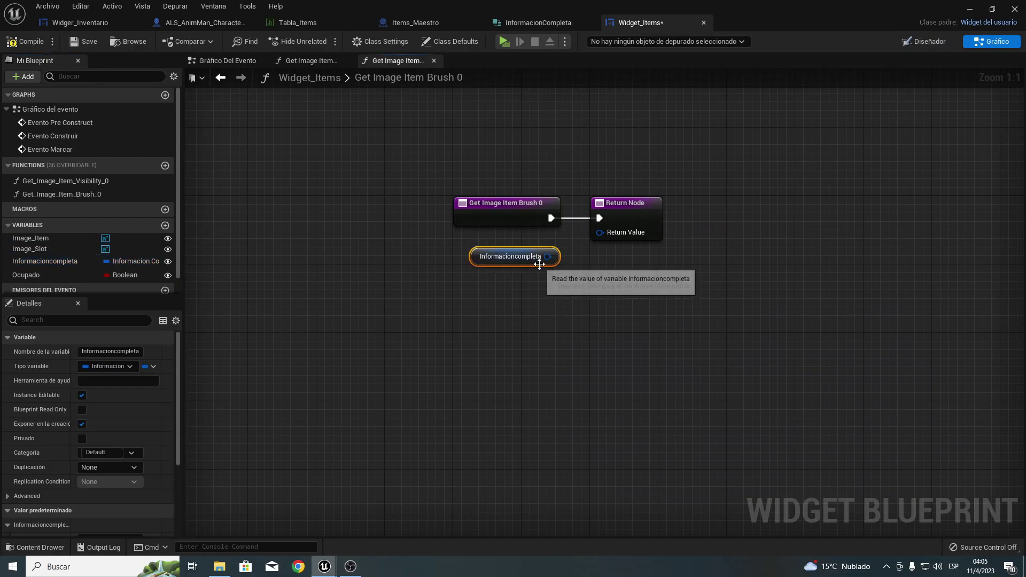
{"action": "right_click", "coordinate": [548, 257]}
{"action": "left_click", "coordinate": [574, 303]}
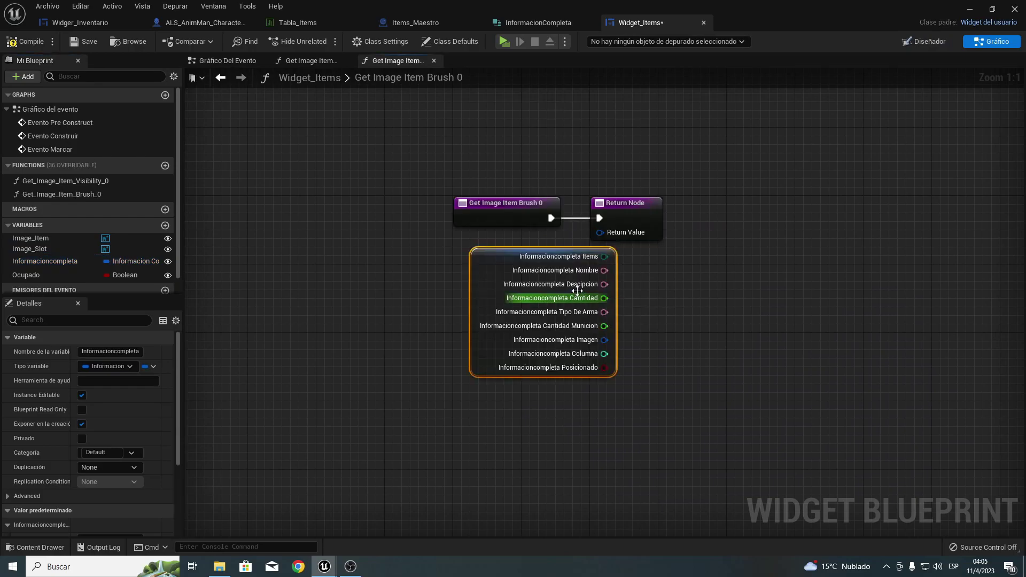
{"action": "left_click_drag", "start_coordinate": [636, 204], "coordinate": [729, 204]}
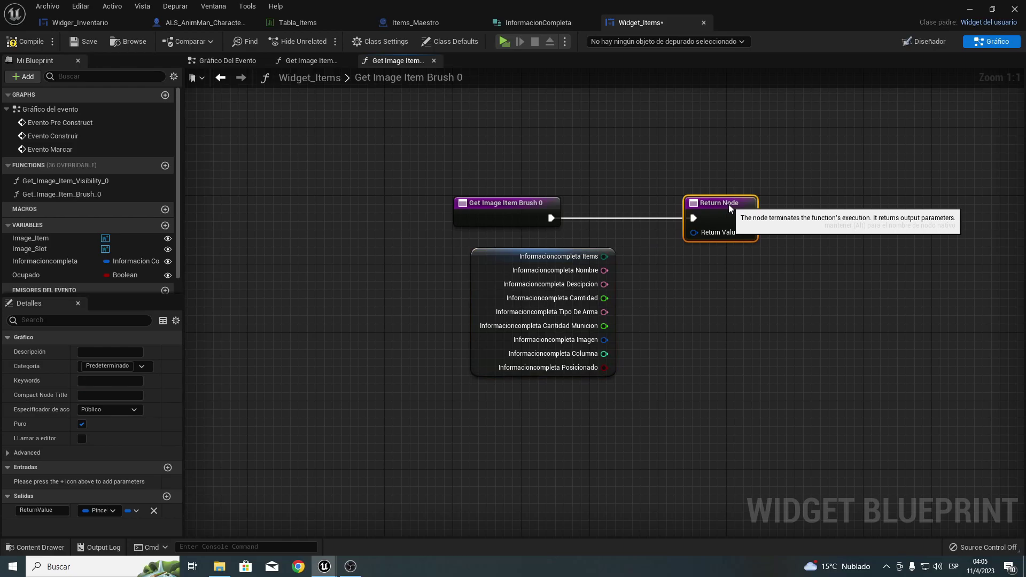
{"action": "left_click_drag", "start_coordinate": [604, 340], "coordinate": [680, 251]}
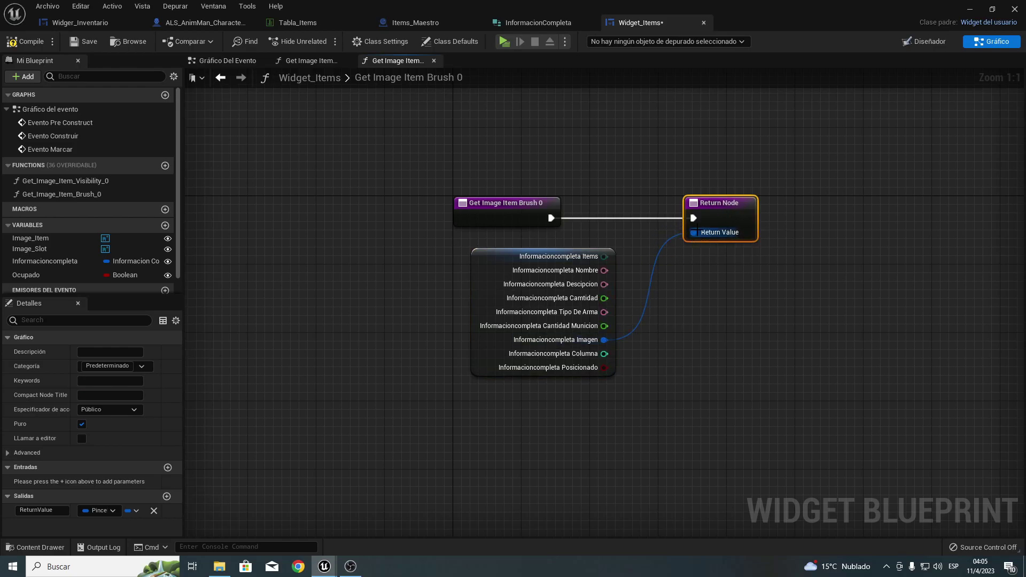
{"action": "left_click", "coordinate": [10, 44]}
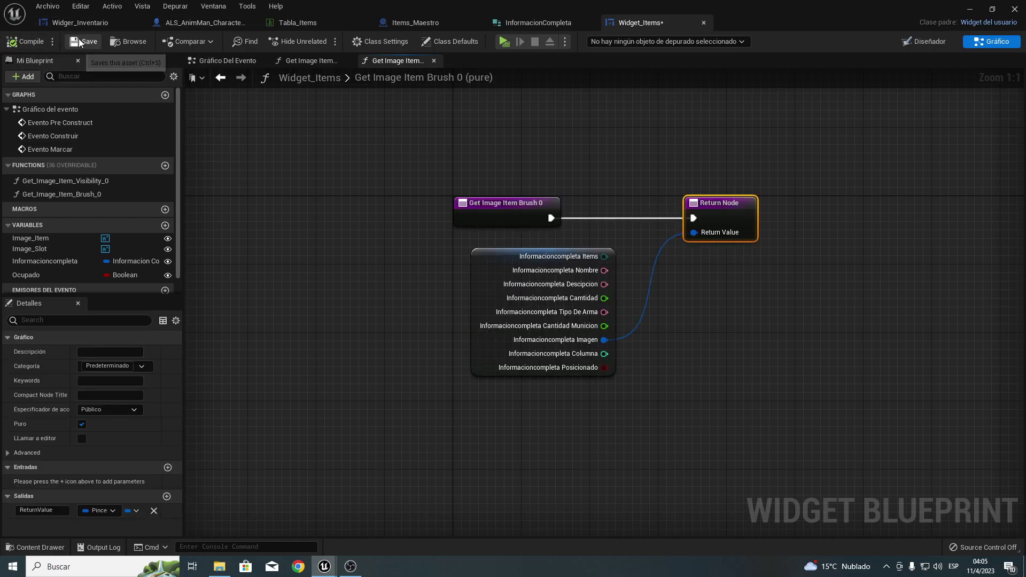
{"action": "left_click", "coordinate": [501, 39]}
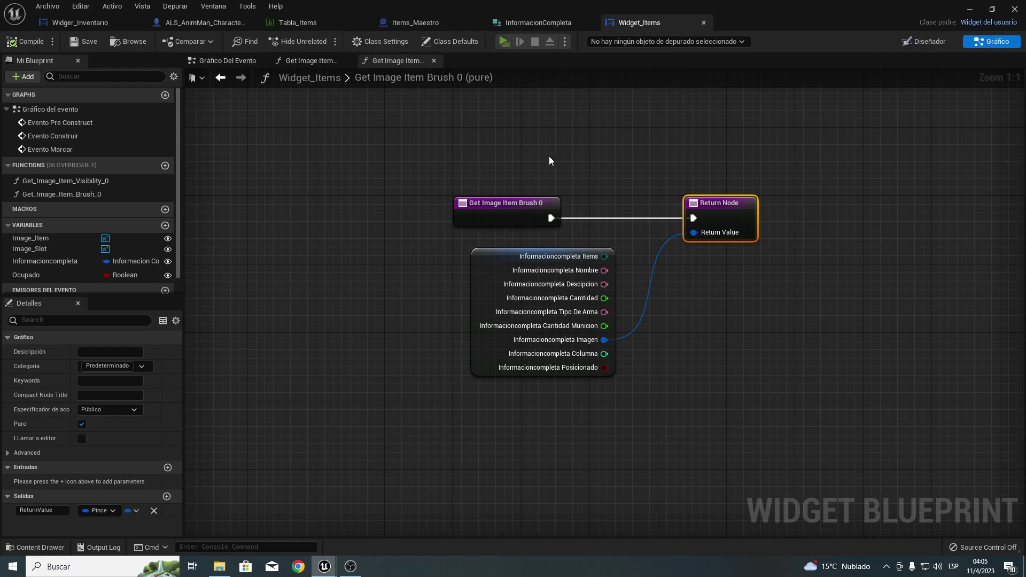
Run over the rifle and pistol pickups to fill four inventory slots, then stop play mode.
{"action": "key", "text": "w"}
{"action": "key", "text": "Tab"}
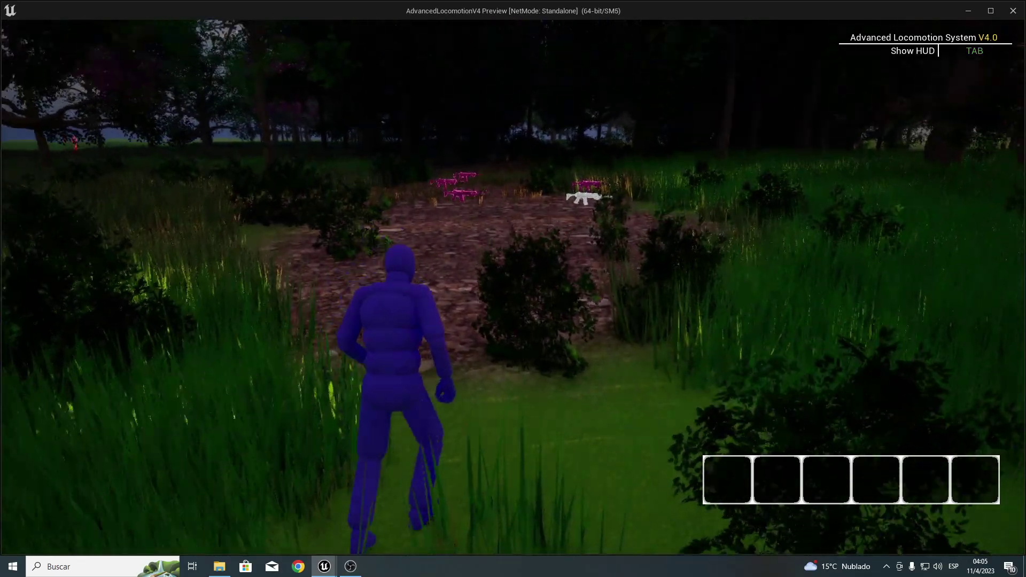
{"action": "key", "text": "w"}
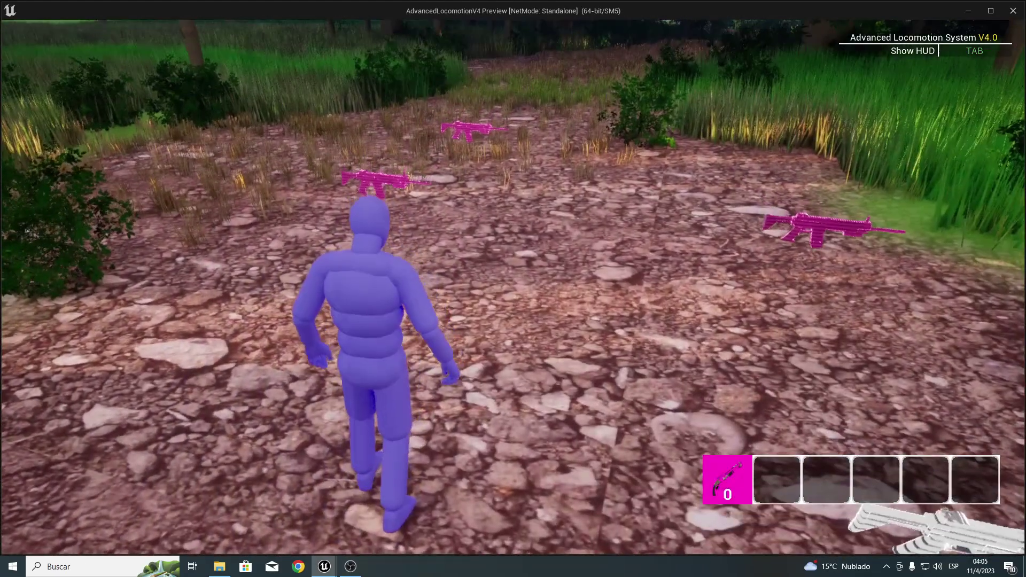
{"action": "key", "text": "w"}
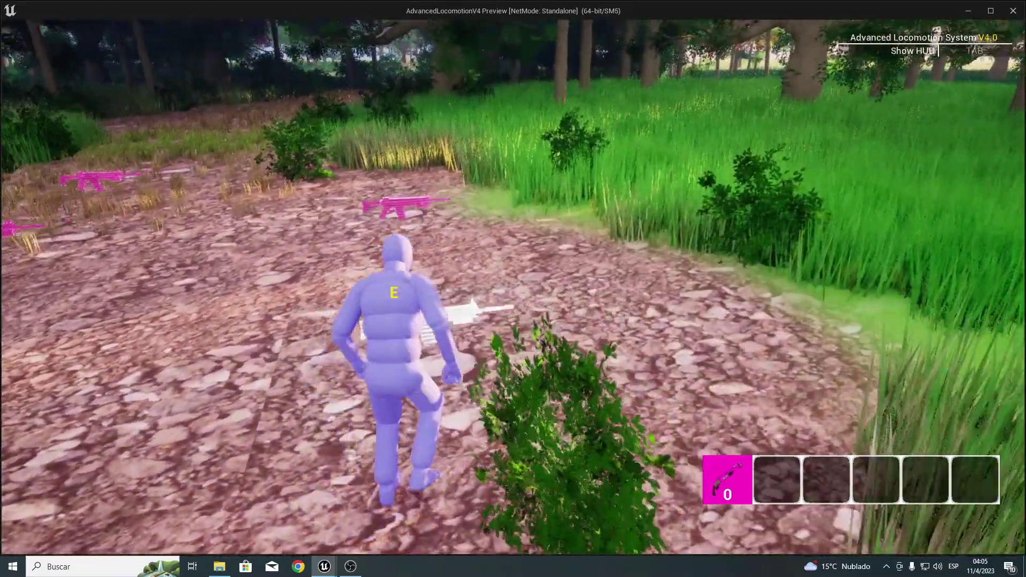
{"action": "key", "text": "w"}
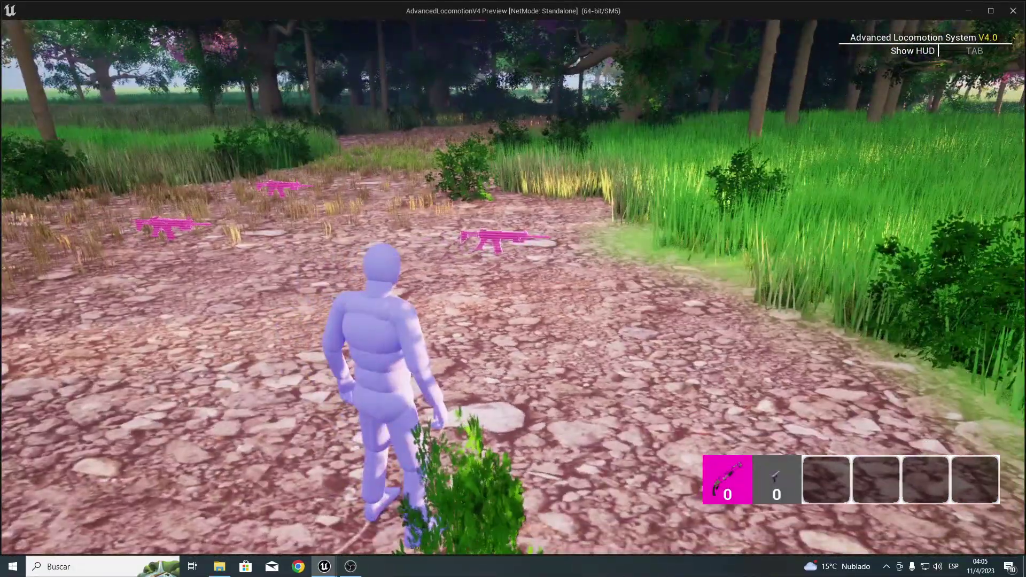
{"action": "key", "text": "w"}
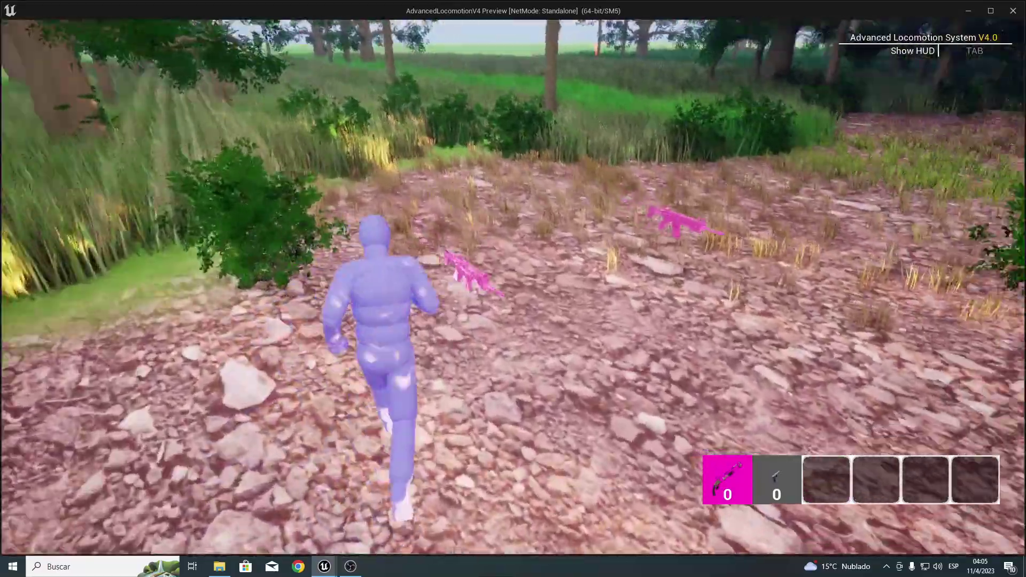
{"action": "key", "text": "w"}
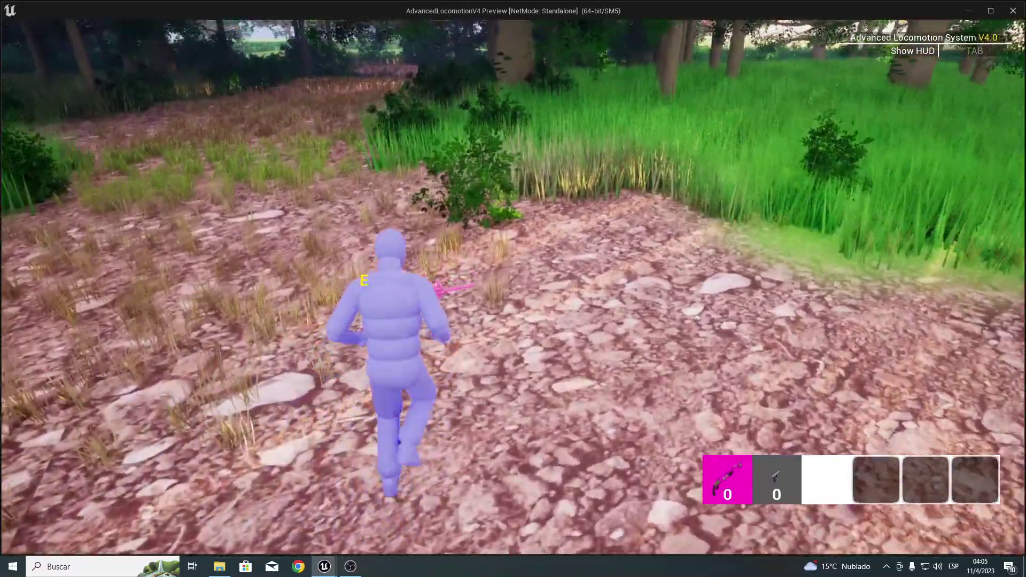
{"action": "key", "text": "w"}
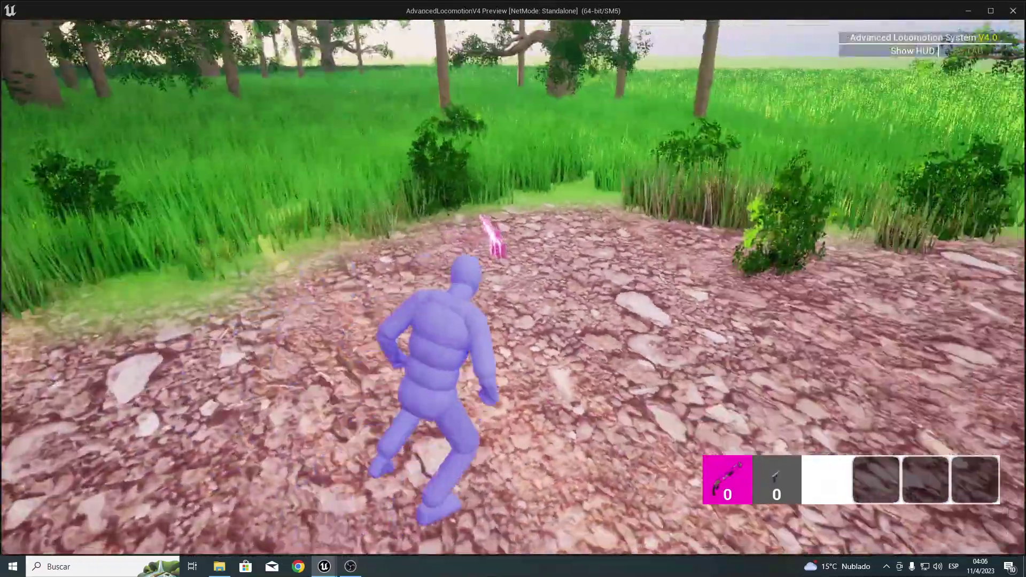
{"action": "key", "text": "w"}
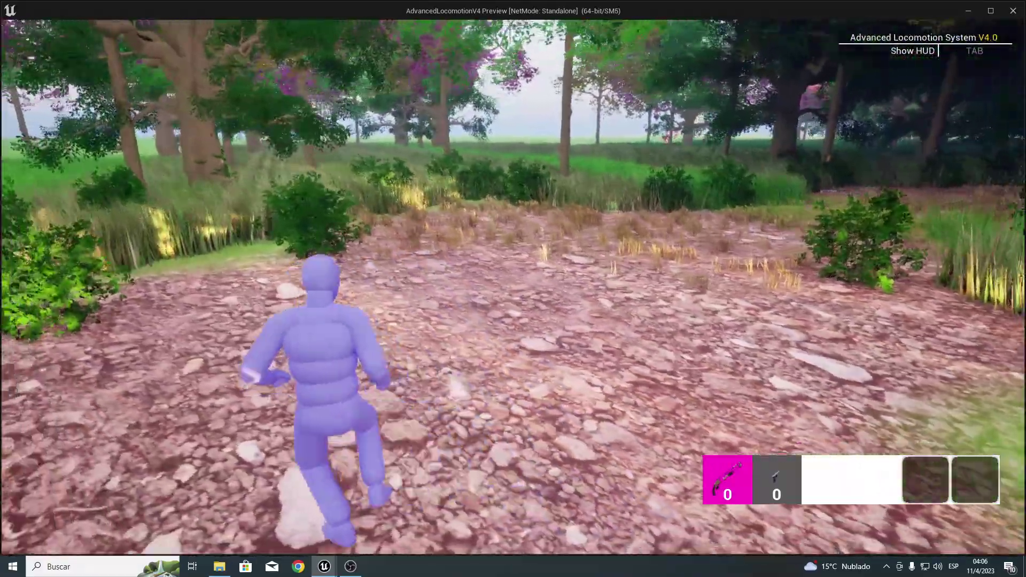
{"action": "key", "text": "w"}
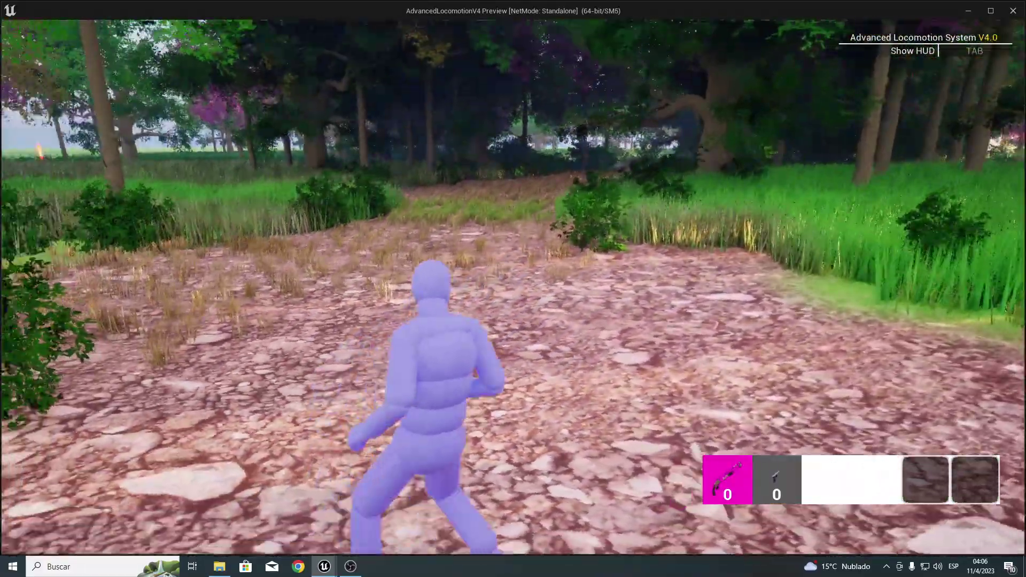
{"action": "key", "text": "Escape"}
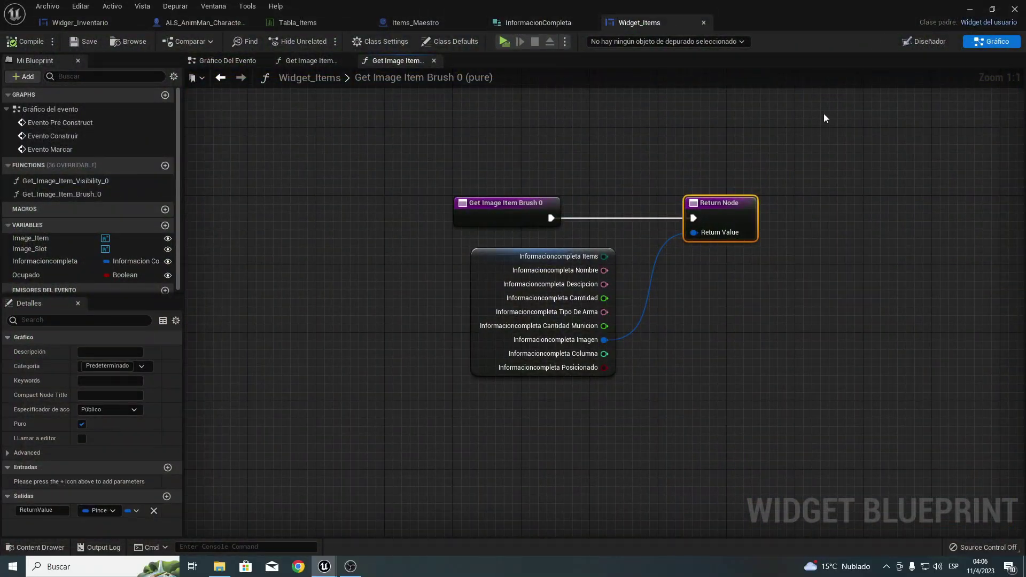
Close the Widget_Items editor and Message Log, then save the Anime_Map1 level.
{"action": "left_click", "coordinate": [1015, 9]}
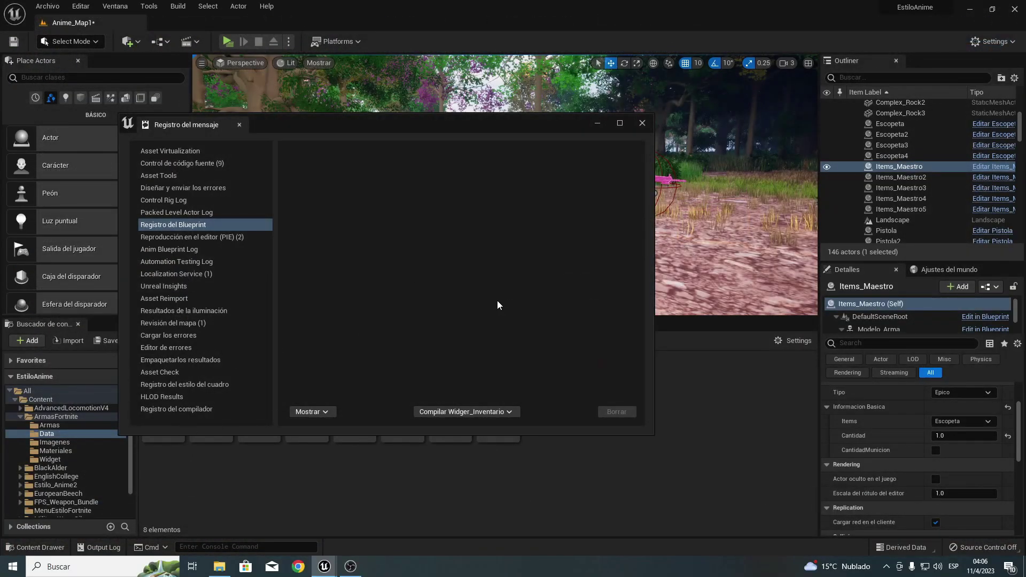
{"action": "left_click", "coordinate": [644, 124]}
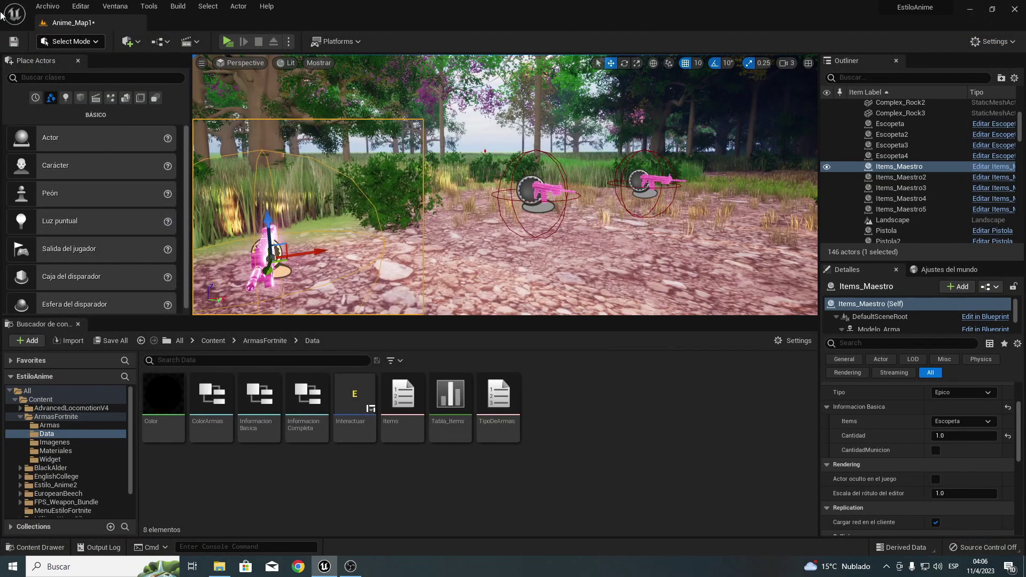
{"action": "left_click", "coordinate": [128, 342]}
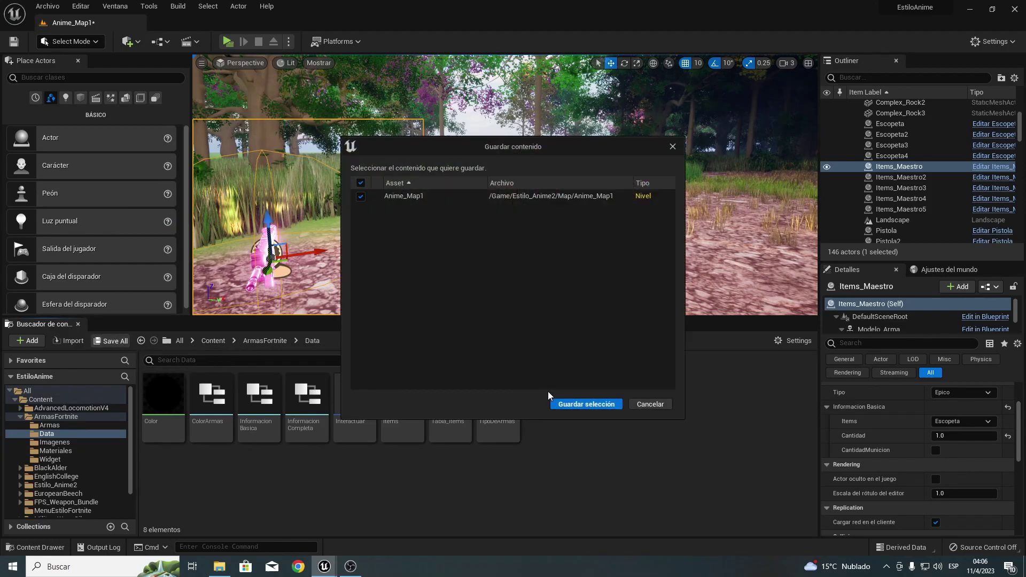
{"action": "left_click", "coordinate": [564, 402]}
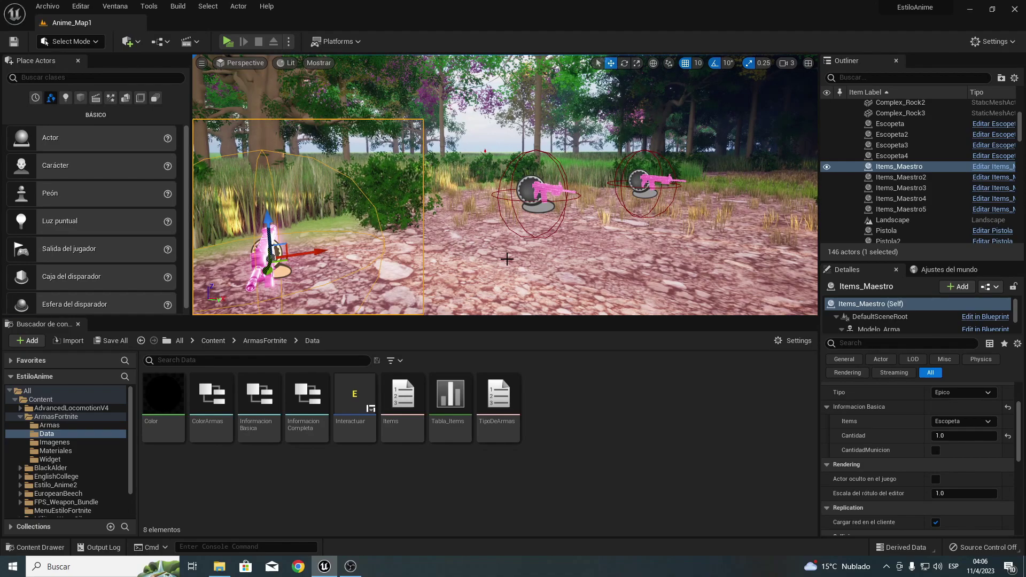
Frame Items_Maestro and review the Tabla_Items icon textures, such as Escopeta's EscopetaEpica.
{"action": "key", "text": "f"}
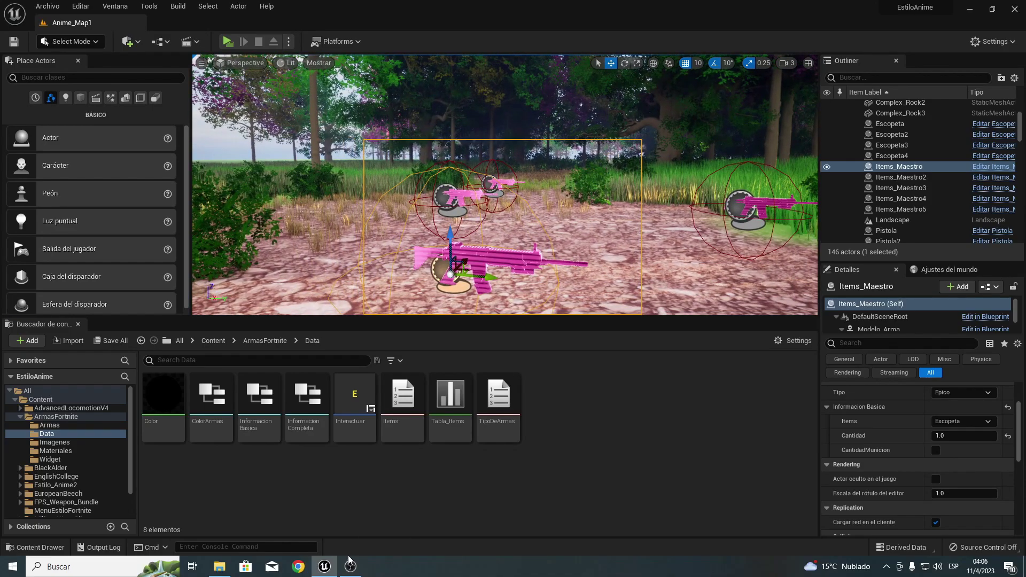
{"action": "double_click", "coordinate": [450, 412]}
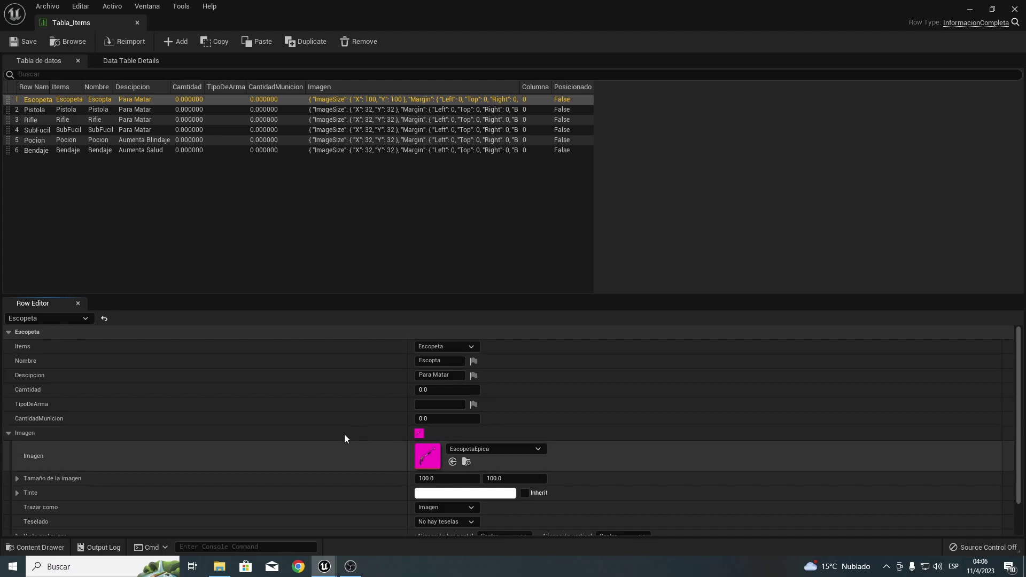
{"action": "left_click", "coordinate": [1014, 10]}
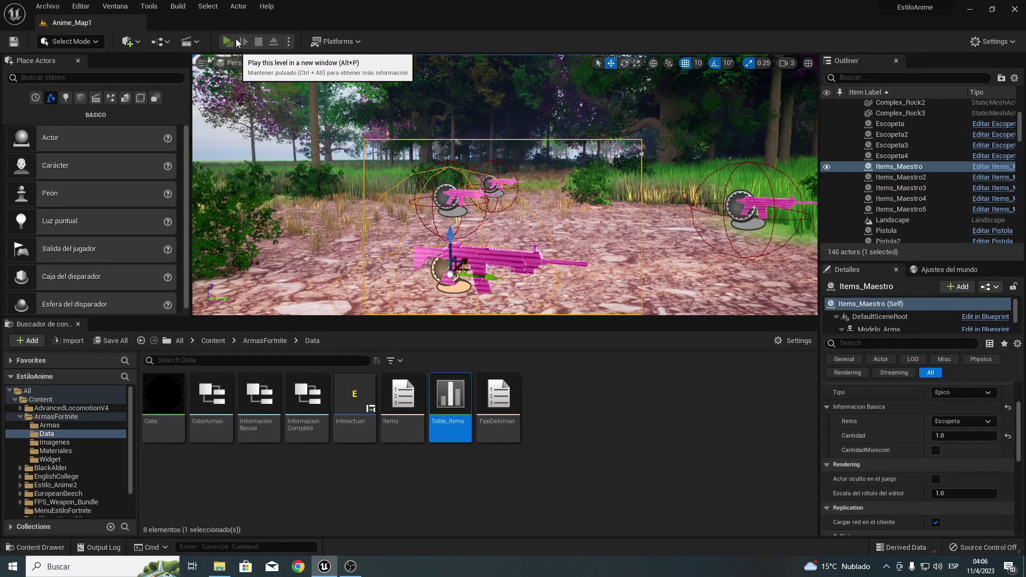
Pick up the white and pink rifles with E to fill two slots, then stop the preview.
{"action": "key", "text": "w"}
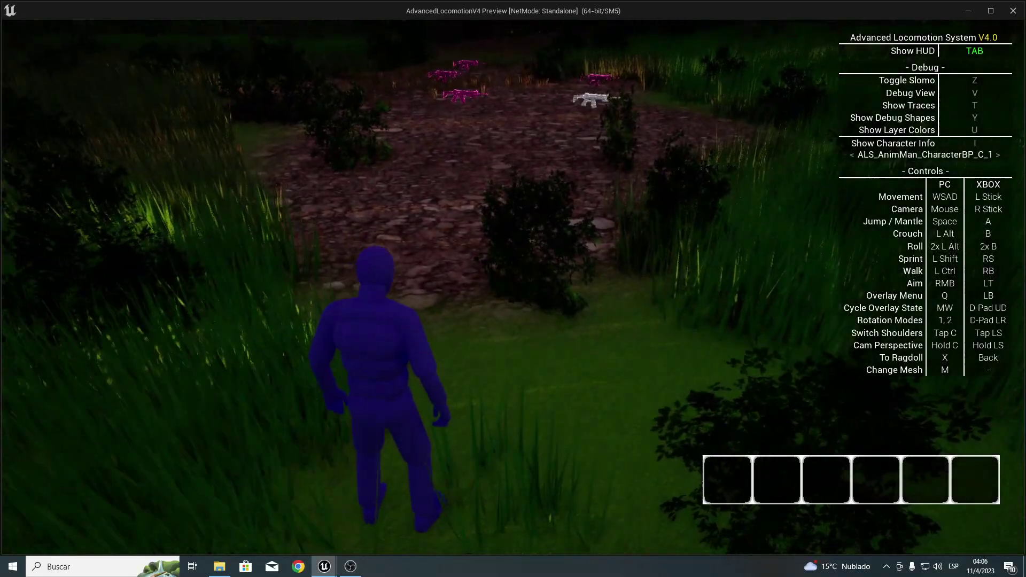
{"action": "key", "text": "Tab"}
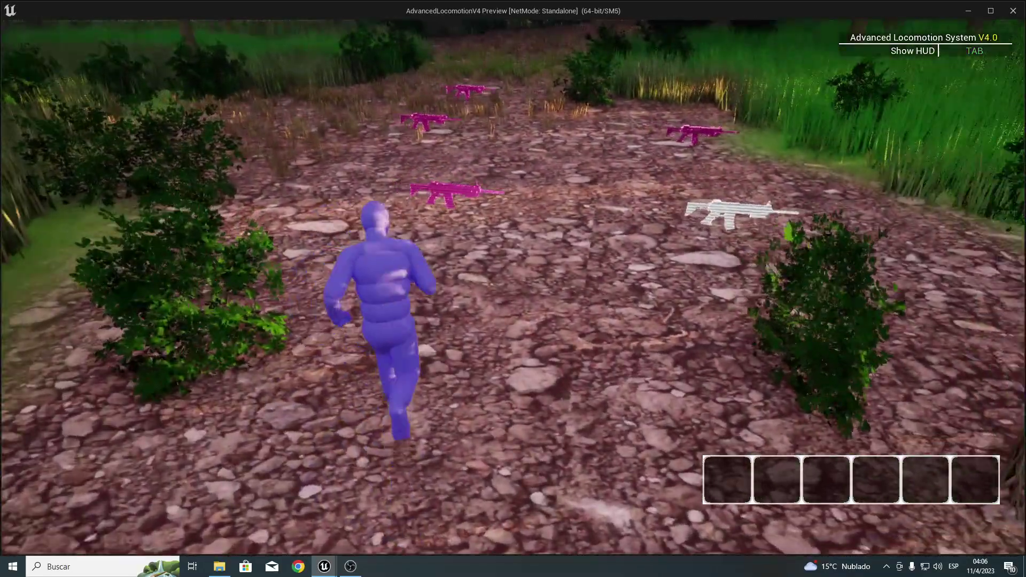
{"action": "key", "text": "a"}
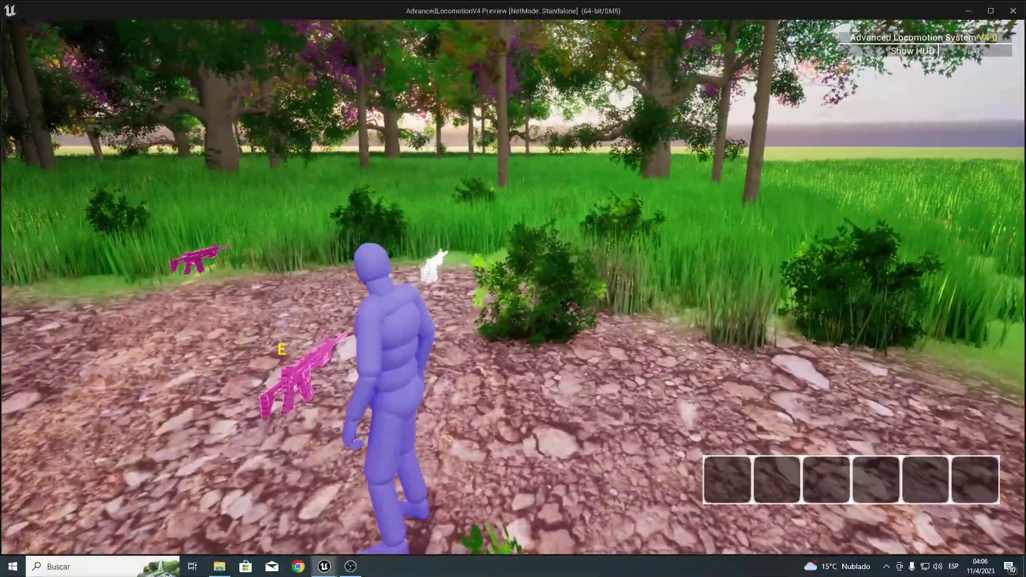
{"action": "key", "text": "w"}
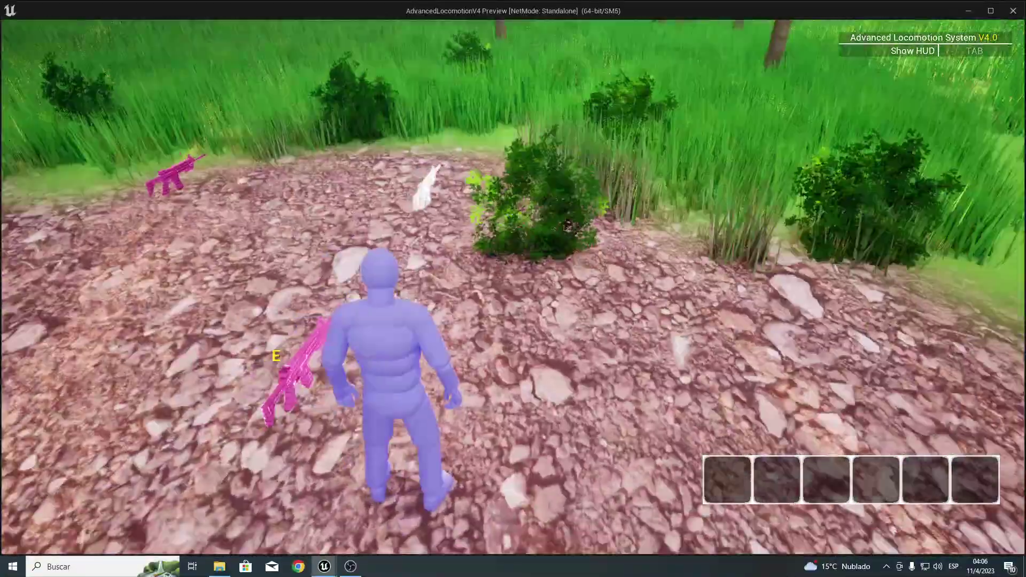
{"action": "key", "text": "e"}
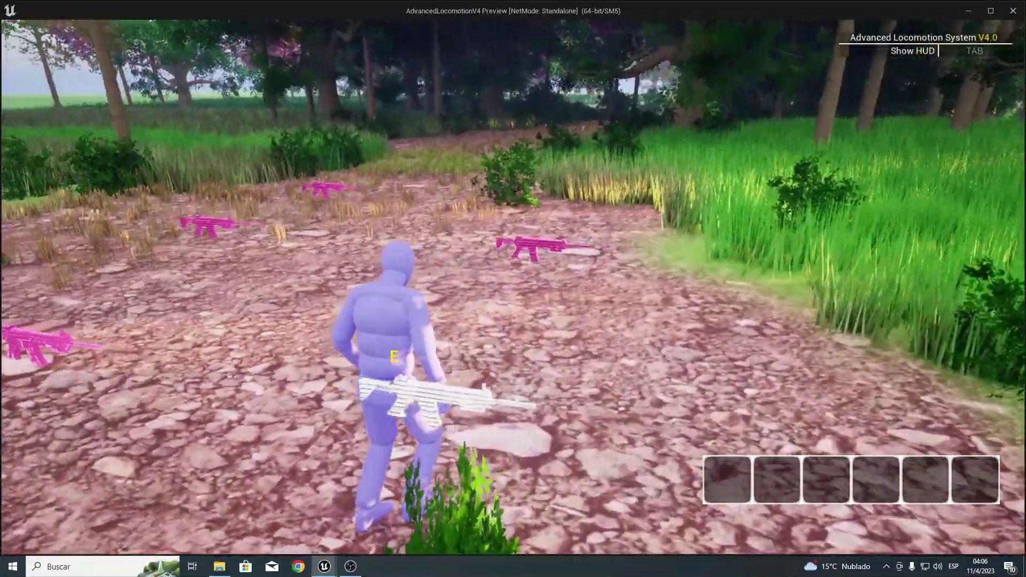
{"action": "key", "text": "a"}
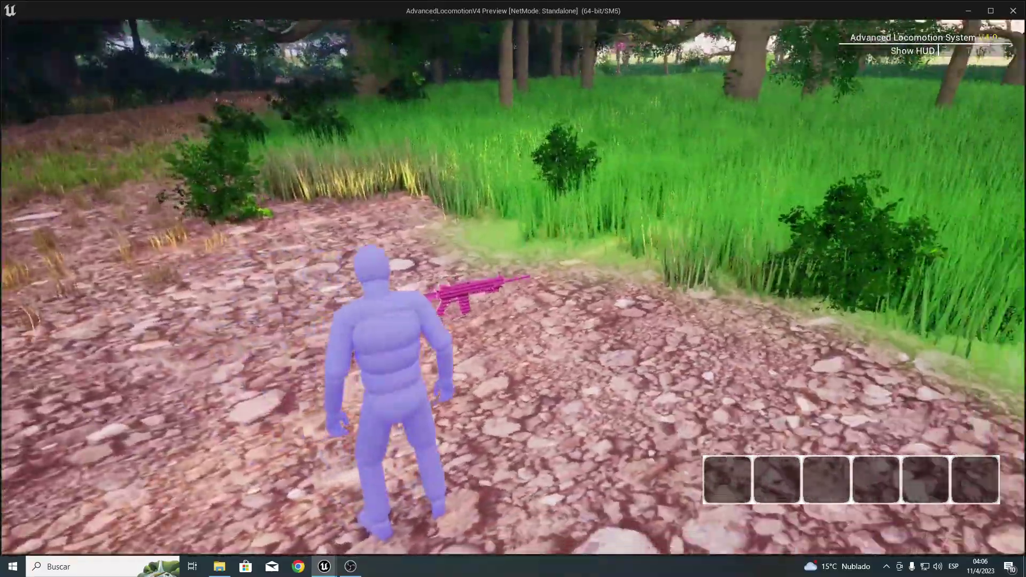
{"action": "key", "text": "e"}
{"action": "key", "text": "w"}
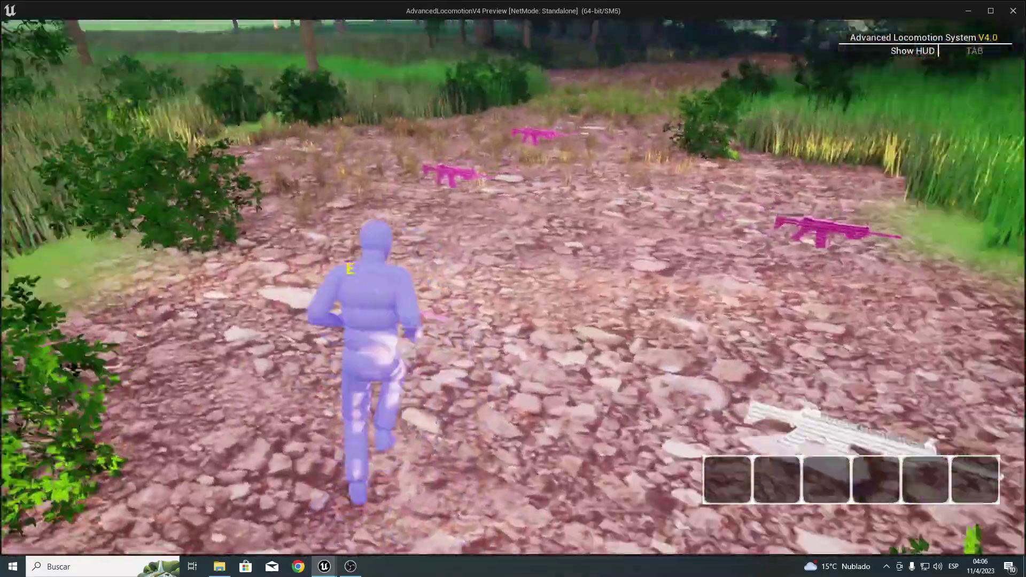
{"action": "key", "text": "w"}
{"action": "key", "text": "e"}
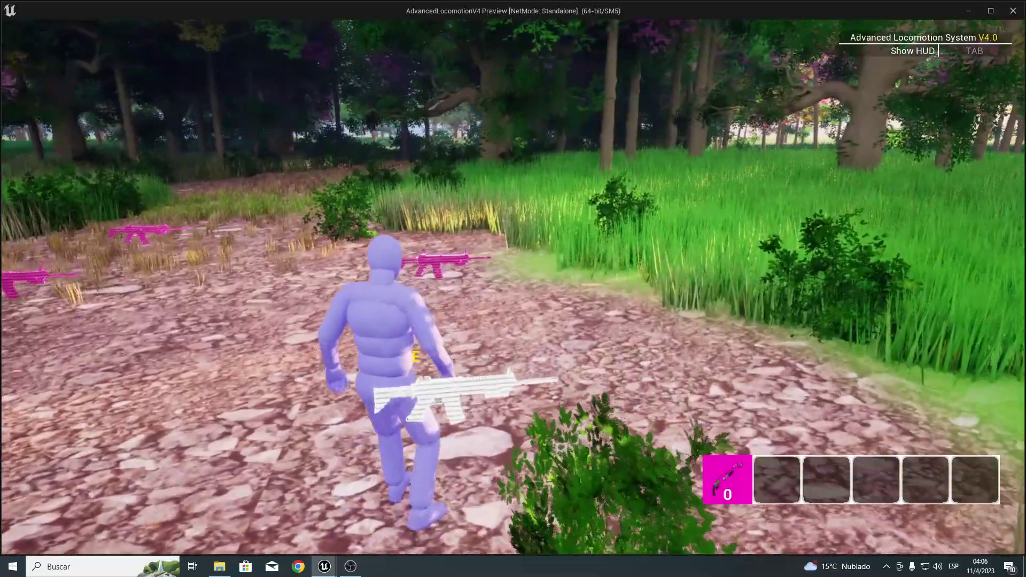
{"action": "key", "text": "e"}
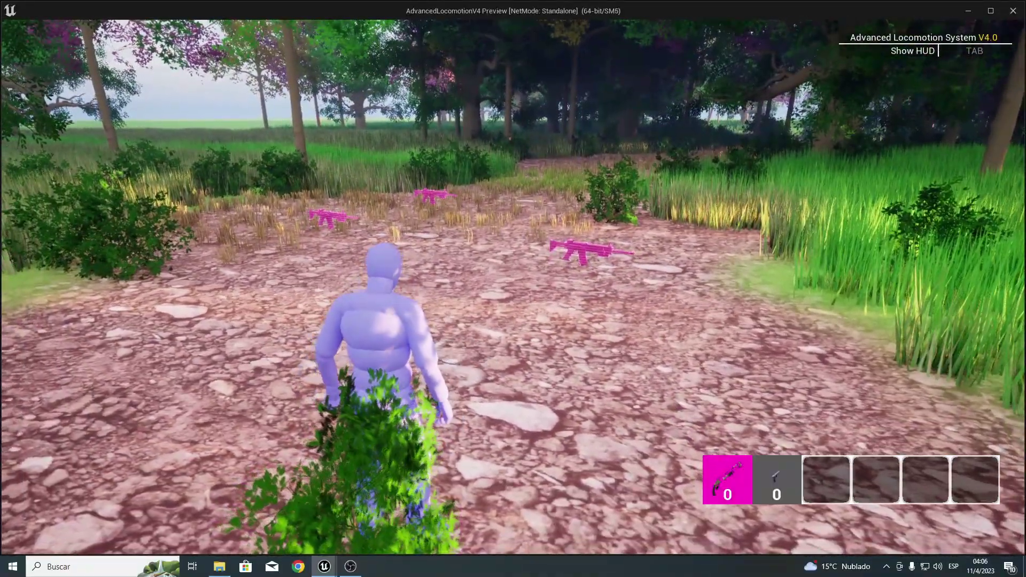
{"action": "key", "text": "w"}
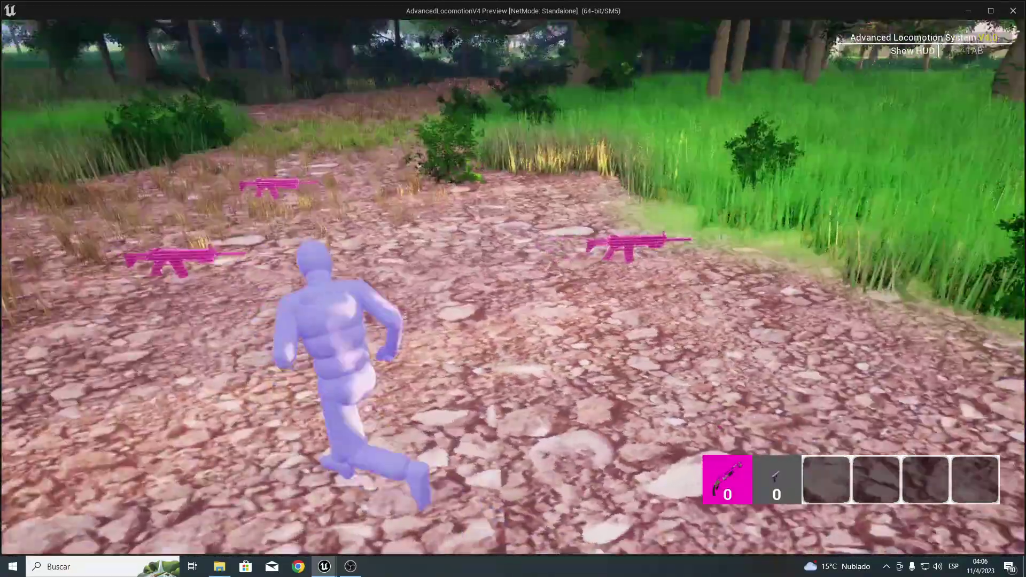
{"action": "key", "text": "Escape"}
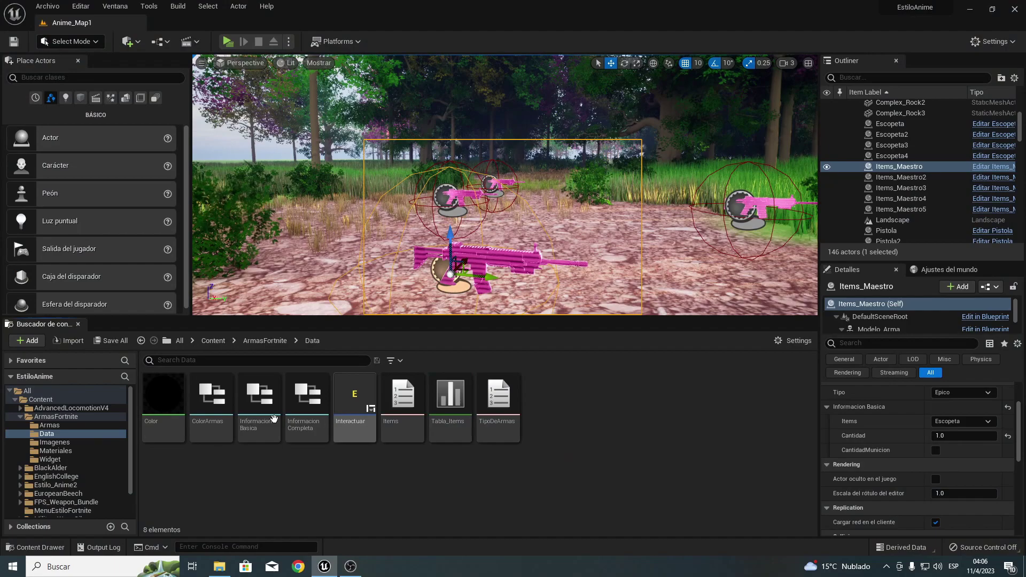
Open Widget_Items from the Widget folder and create a binding for the count text.
{"action": "left_click", "coordinate": [260, 341]}
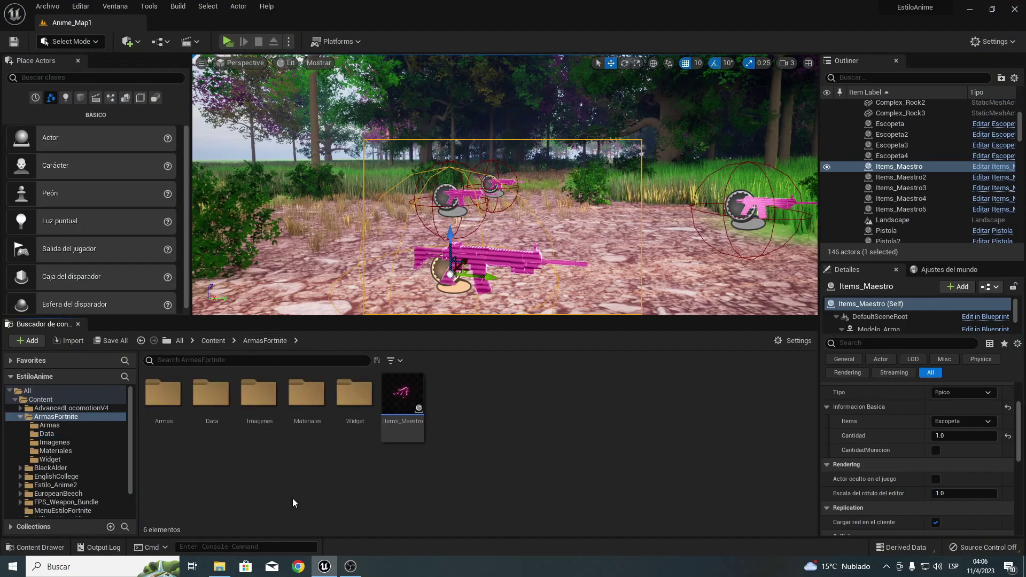
{"action": "double_click", "coordinate": [354, 394]}
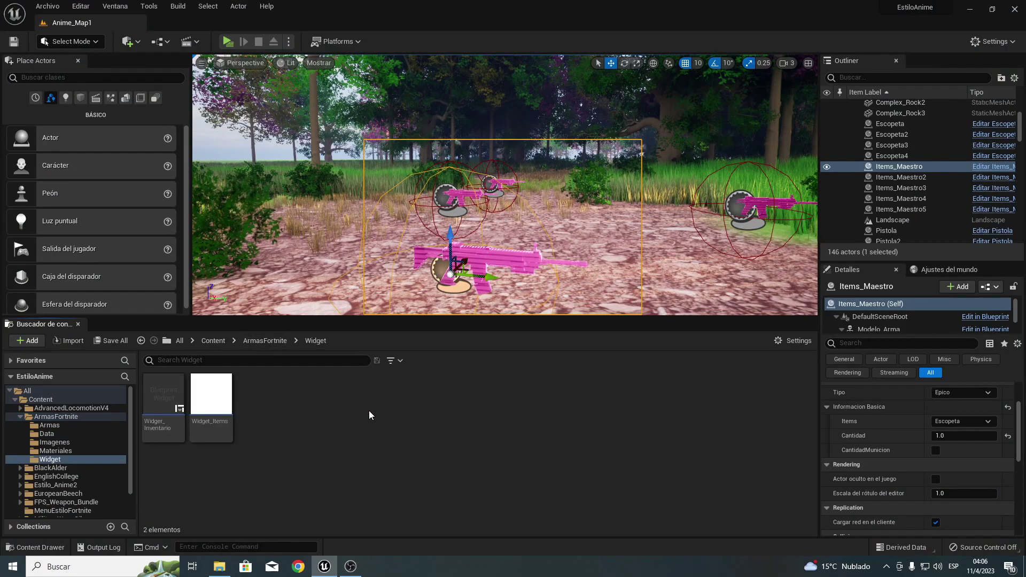
{"action": "double_click", "coordinate": [225, 395]}
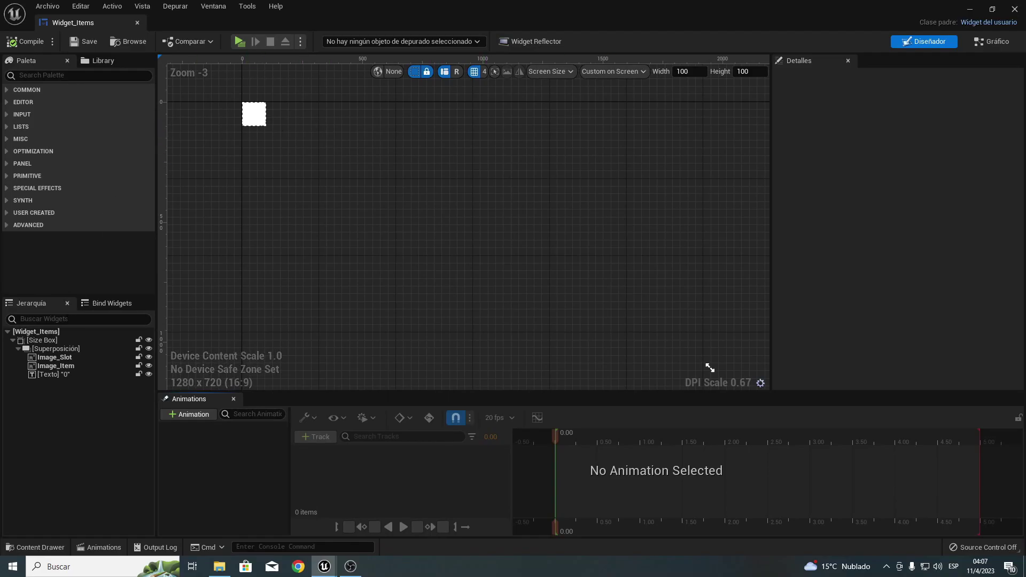
{"action": "left_click", "coordinate": [55, 376]}
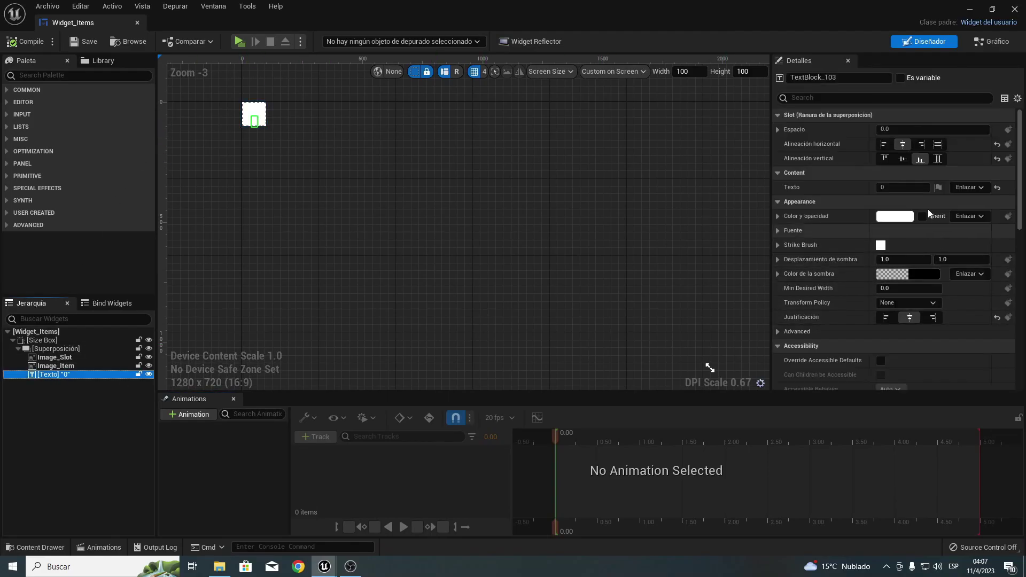
{"action": "left_click", "coordinate": [968, 187]}
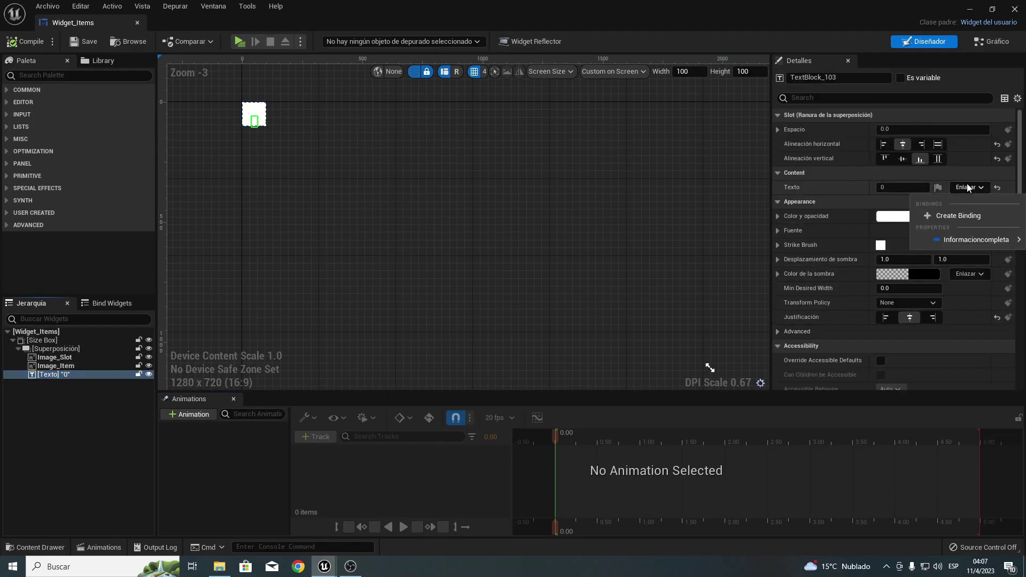
{"action": "left_click", "coordinate": [961, 220]}
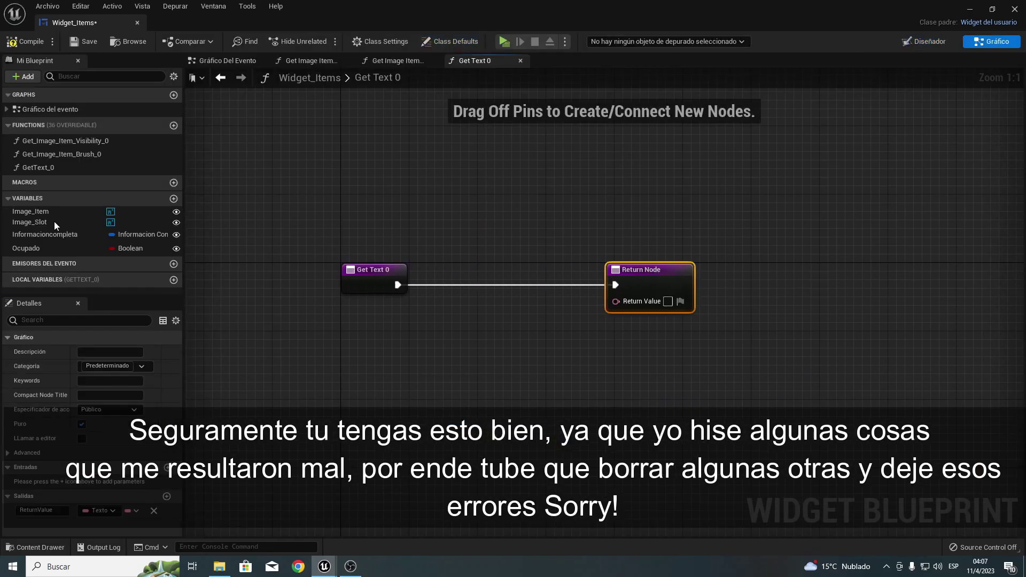
Split an Informacioncompleta getter and return Cantidad through To Text (Double).
{"action": "left_click_drag", "start_coordinate": [44, 239], "coordinate": [368, 336]}
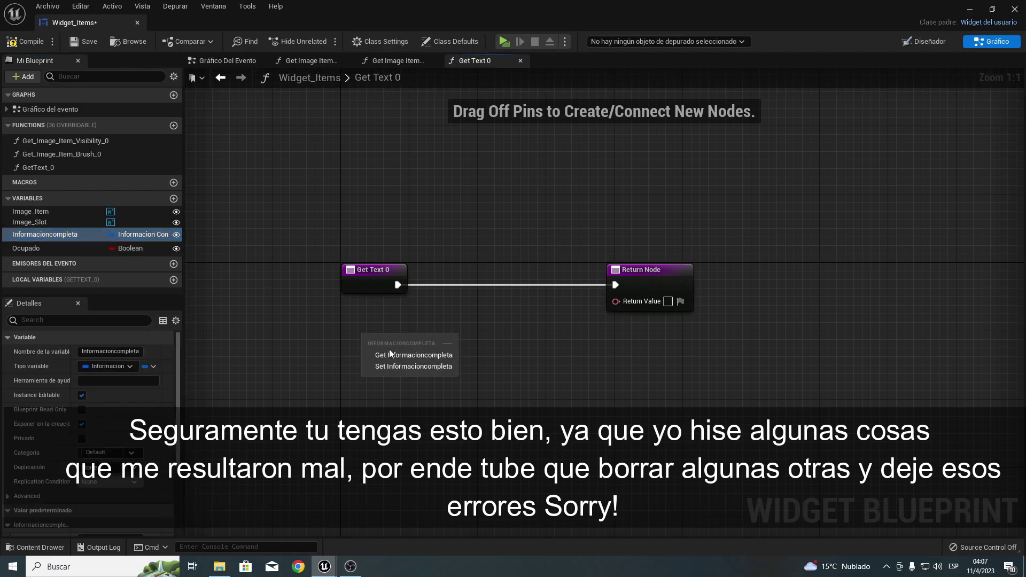
{"action": "left_click", "coordinate": [396, 350]}
{"action": "right_click", "coordinate": [436, 341]}
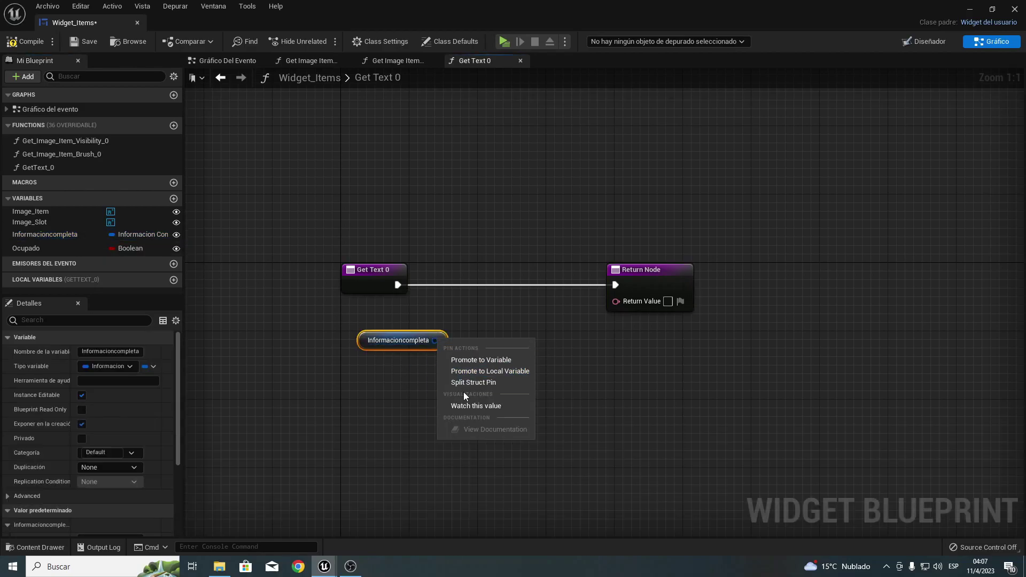
{"action": "left_click", "coordinate": [474, 382]}
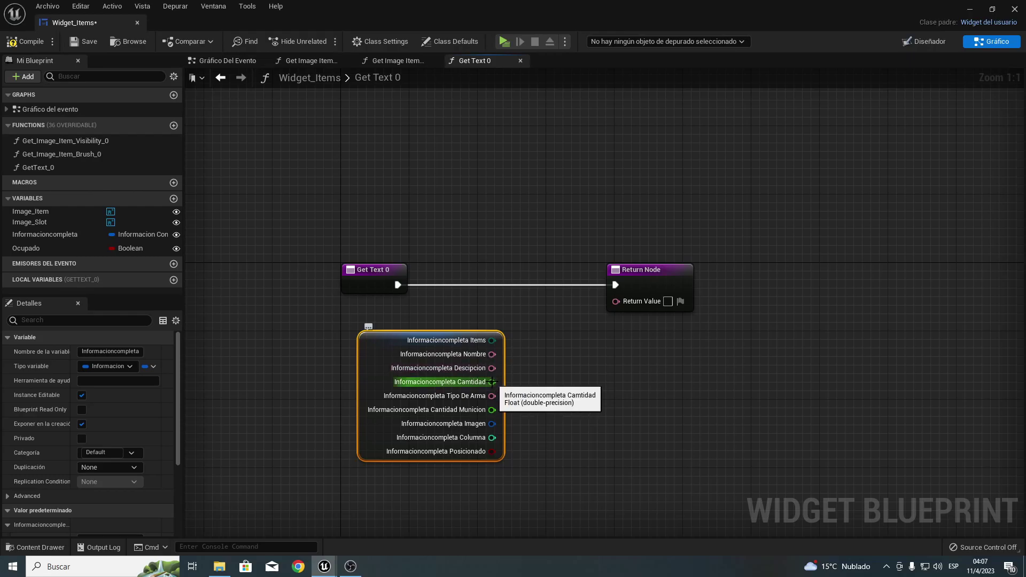
{"action": "left_click_drag", "start_coordinate": [491, 382], "coordinate": [678, 270]}
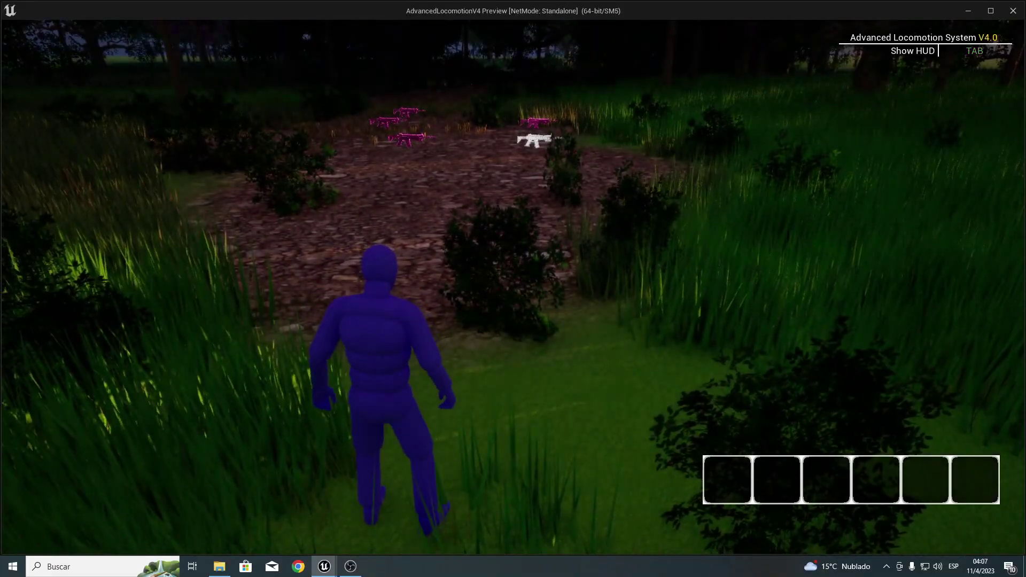
Pick up the magenta rifle, pistol, and pink rifles, confirming each slot shows count 1.
{"action": "key", "text": "w"}
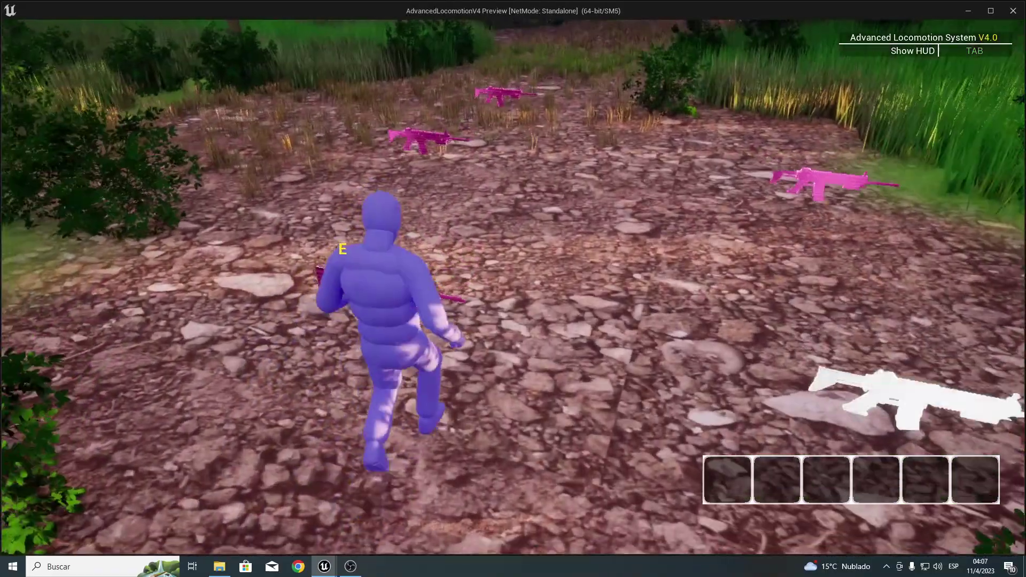
{"action": "key", "text": "e"}
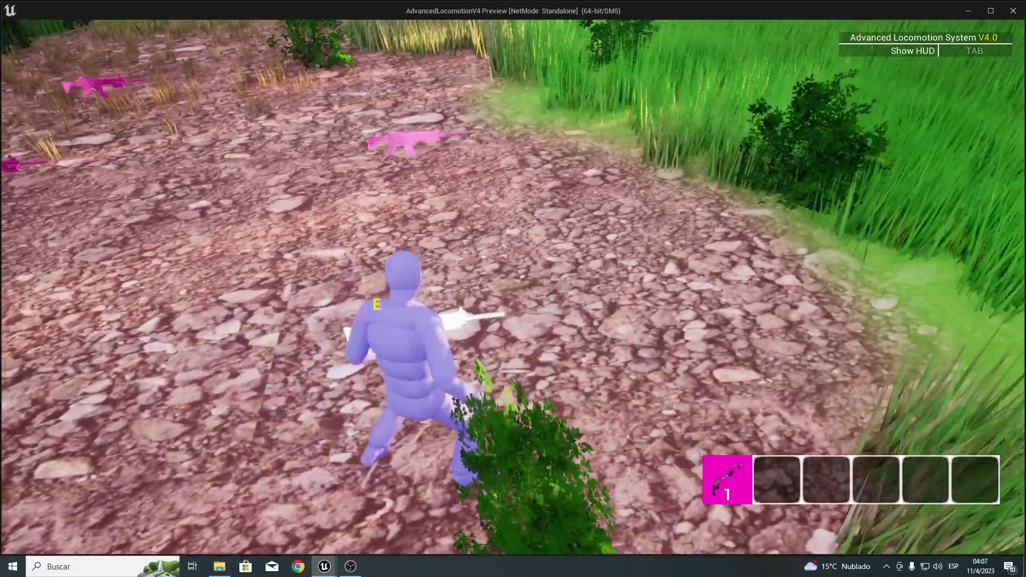
{"action": "key", "text": "e"}
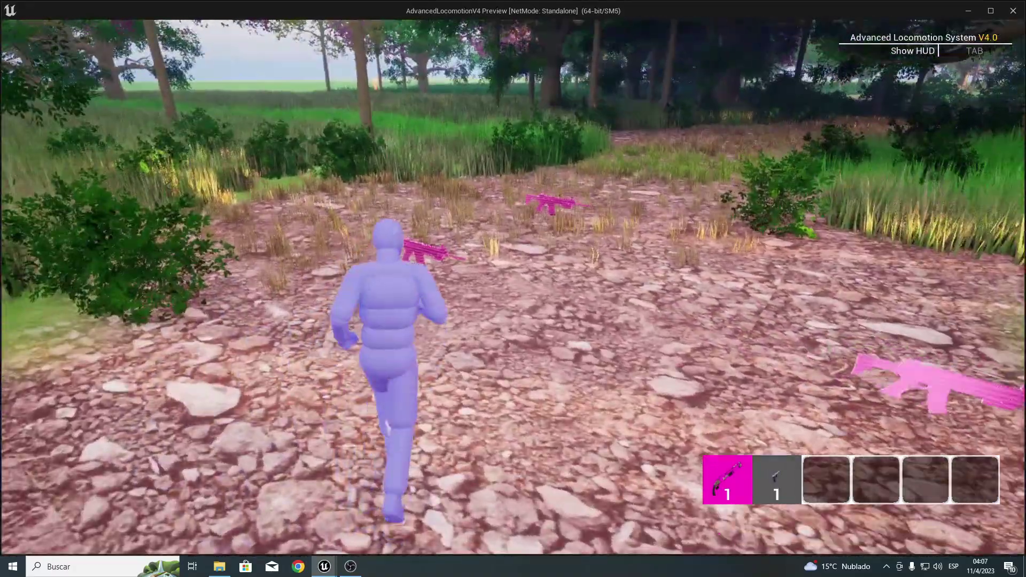
{"action": "key", "text": "e"}
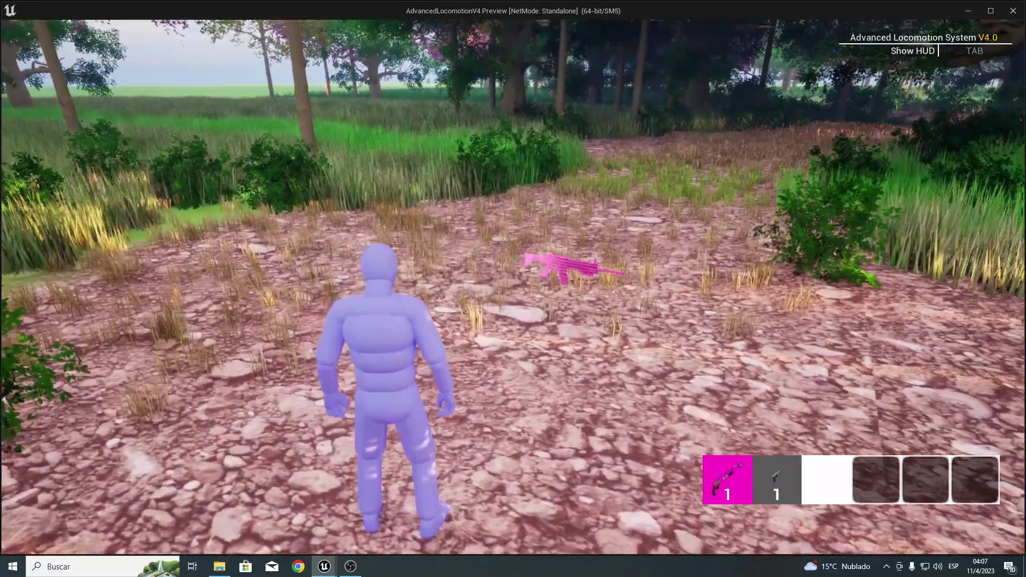
{"action": "key", "text": "w"}
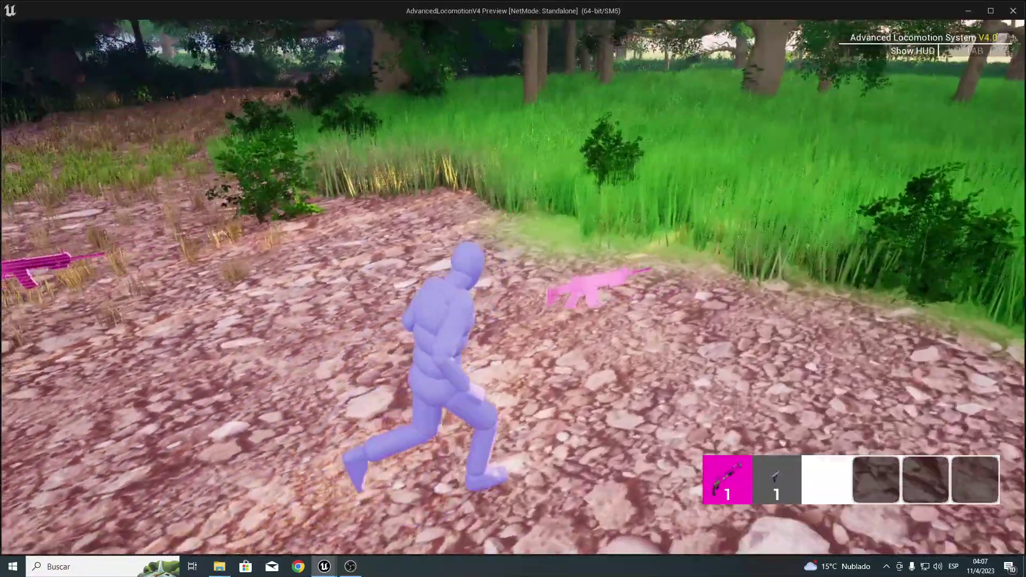
{"action": "key", "text": "e"}
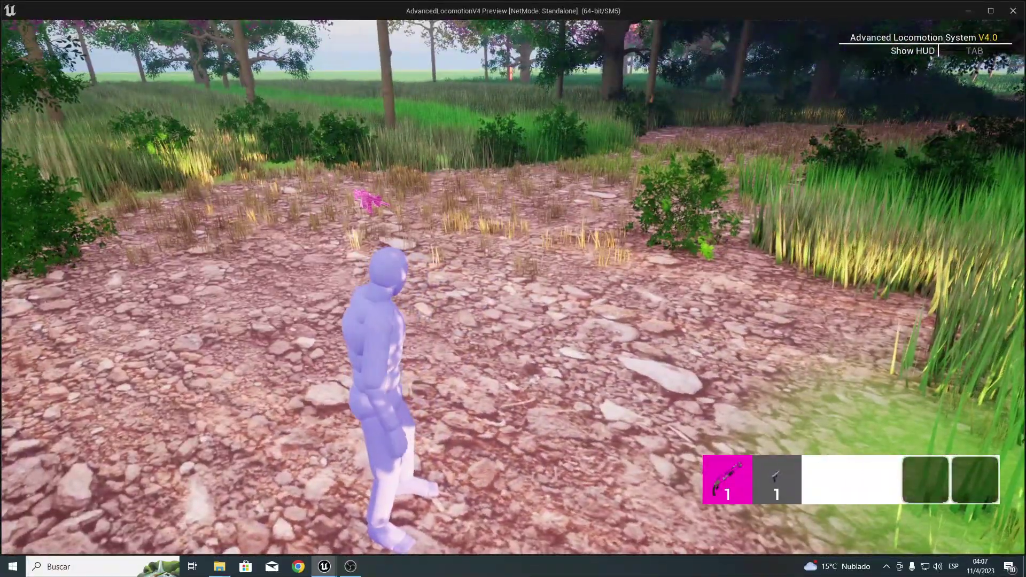
{"action": "key", "text": "w"}
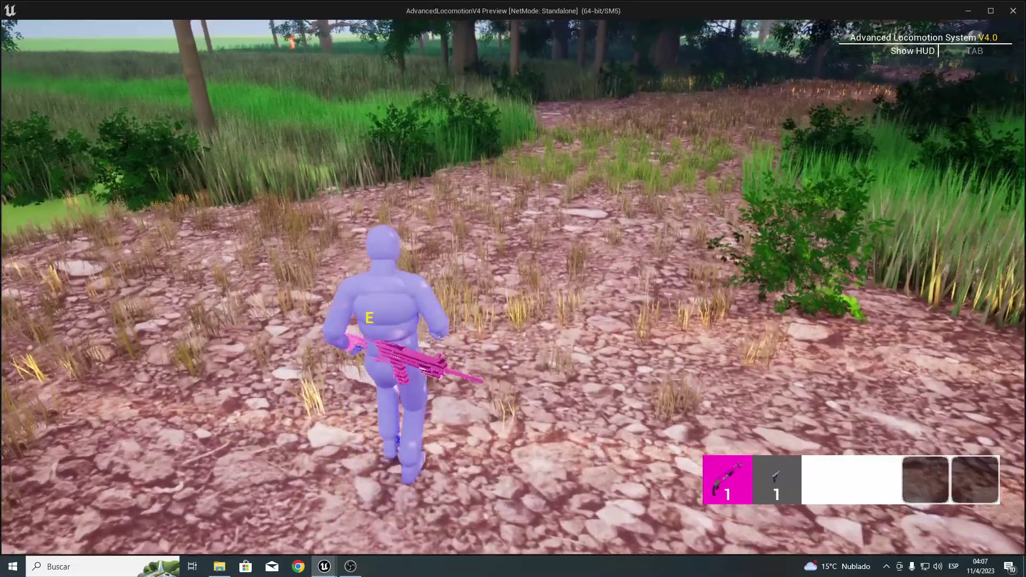
{"action": "key", "text": "e"}
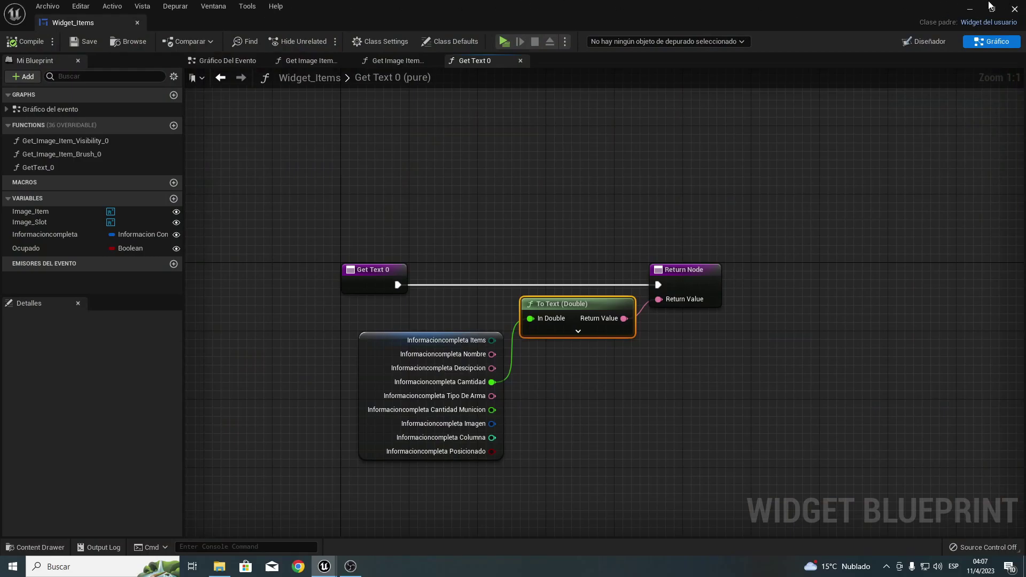
Open the Tabla_Items data table from the Data folder and select the Pocion row.
{"action": "left_click", "coordinate": [970, 11]}
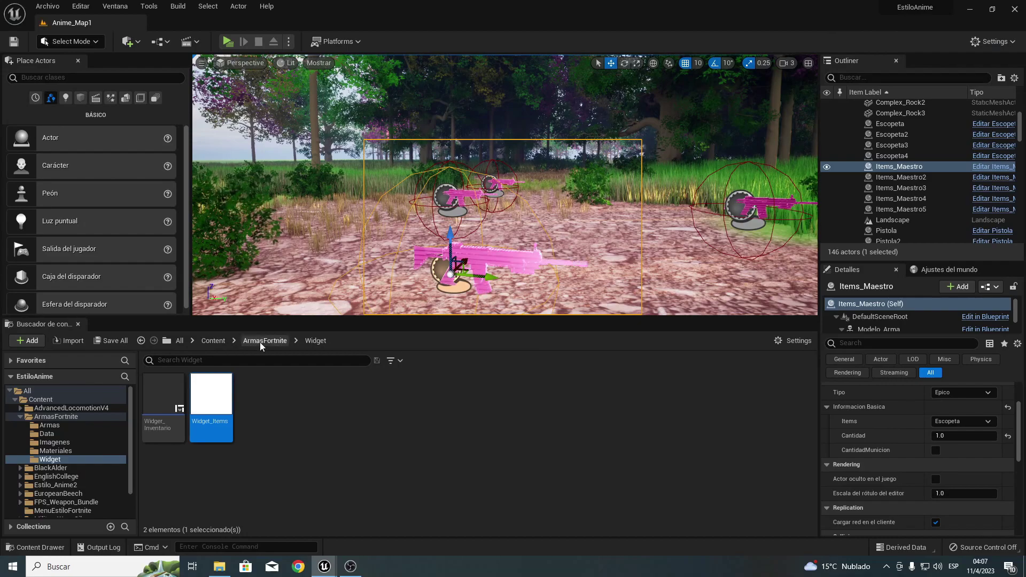
{"action": "double_click", "coordinate": [212, 399]}
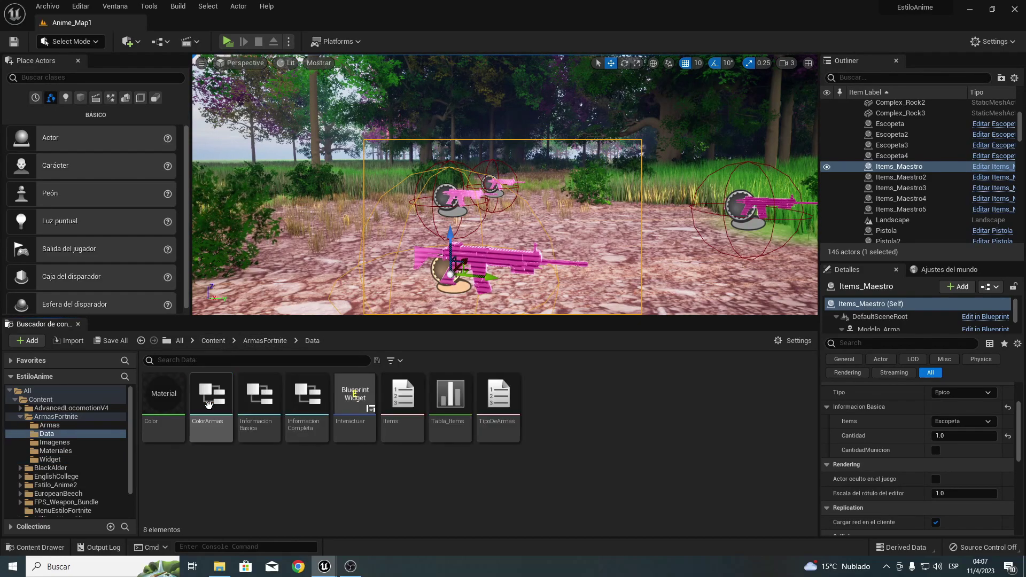
{"action": "double_click", "coordinate": [450, 398]}
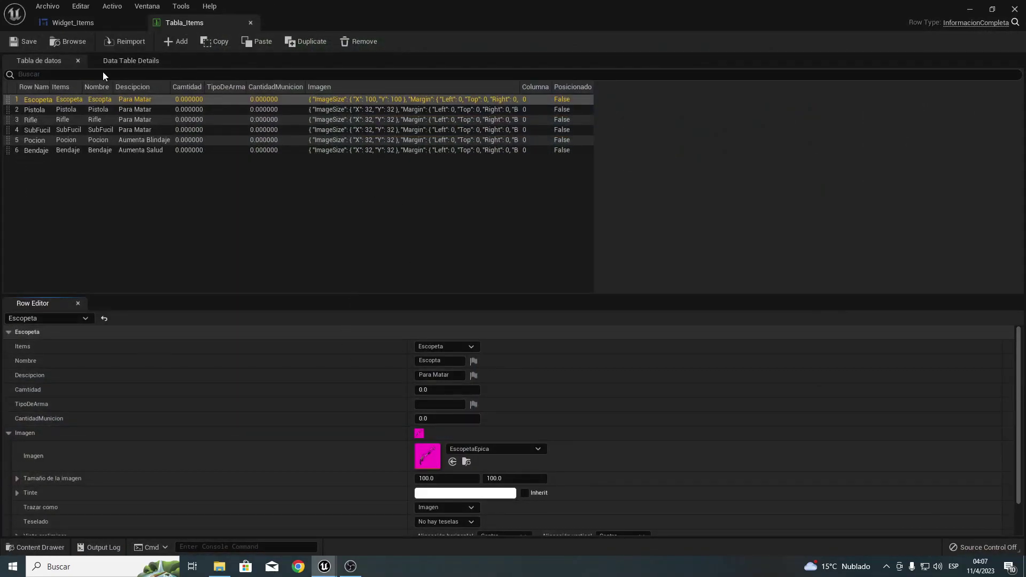
{"action": "left_click", "coordinate": [44, 139]}
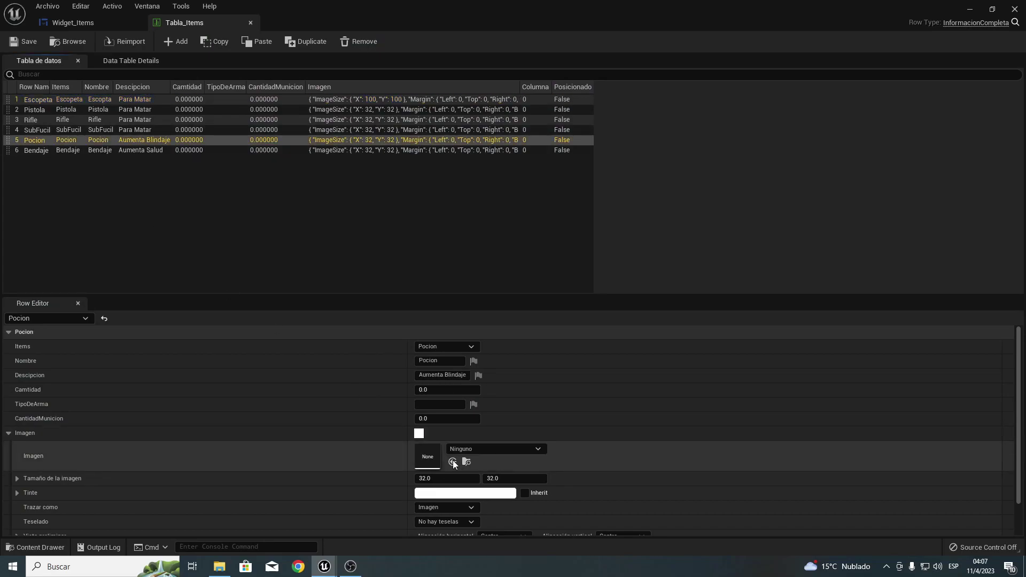
Assign the RifleLegendario texture as the Pocion row's Imagen.
{"action": "left_click", "coordinate": [479, 449]}
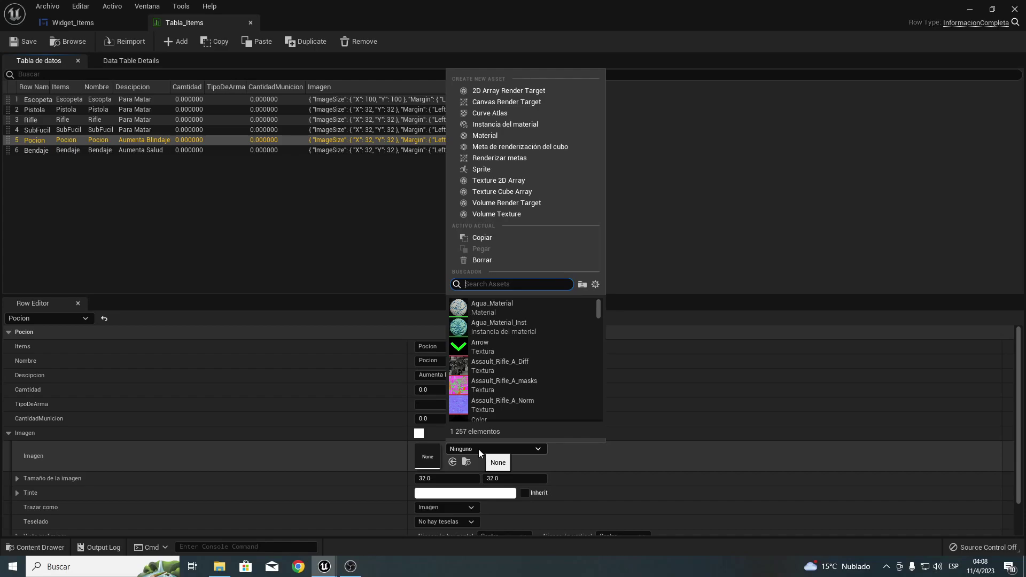
{"action": "type", "text": "RIFL"}
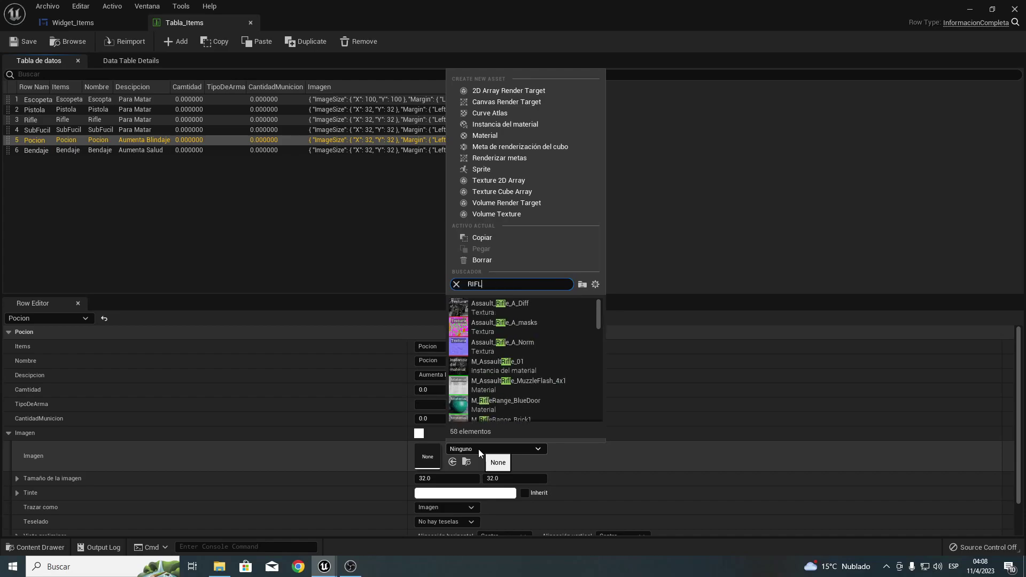
{"action": "type", "text": "e"}
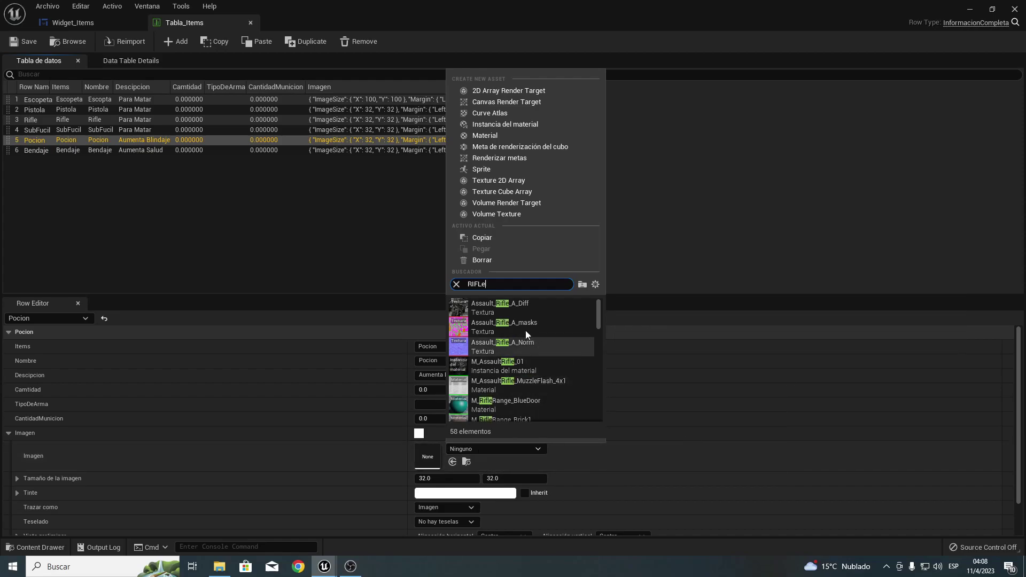
{"action": "scroll", "coordinate": [501, 358], "scroll_direction": "down", "scroll_amount": 1}
{"action": "scroll", "coordinate": [503, 357], "scroll_direction": "down", "scroll_amount": 2}
{"action": "scroll", "coordinate": [499, 372], "scroll_direction": "down", "scroll_amount": 2}
{"action": "scroll", "coordinate": [489, 375], "scroll_direction": "down", "scroll_amount": 2}
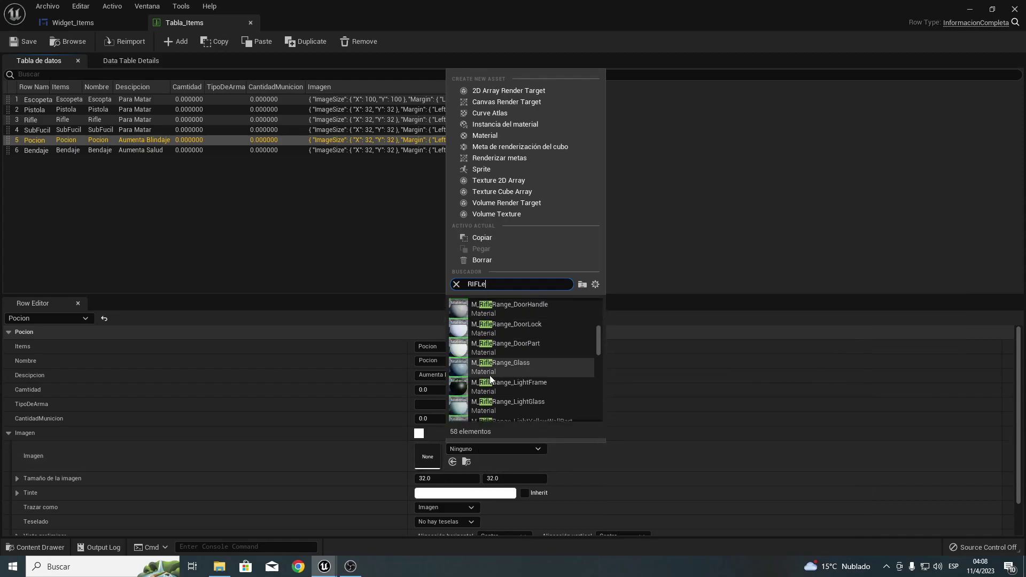
{"action": "scroll", "coordinate": [484, 389], "scroll_direction": "down", "scroll_amount": 2}
{"action": "scroll", "coordinate": [486, 390], "scroll_direction": "down", "scroll_amount": 2}
{"action": "scroll", "coordinate": [475, 374], "scroll_direction": "down", "scroll_amount": 2}
{"action": "scroll", "coordinate": [460, 353], "scroll_direction": "down", "scroll_amount": 2}
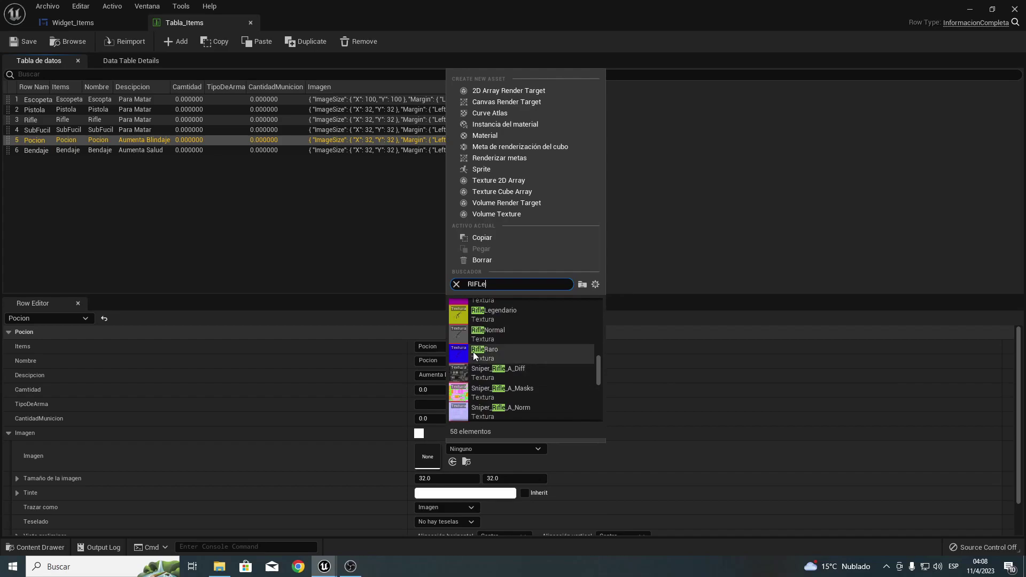
{"action": "left_click", "coordinate": [460, 317]}
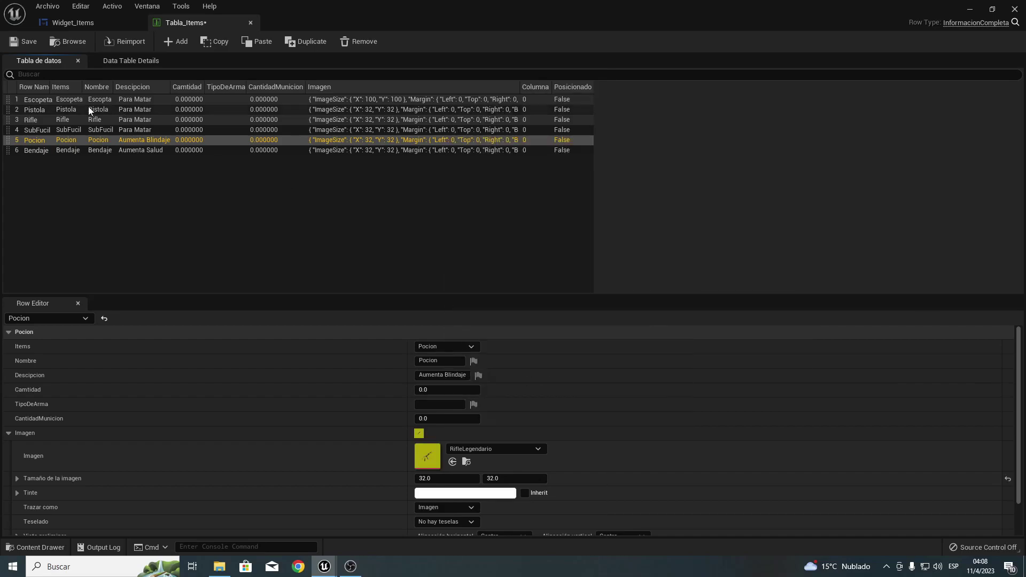
Assign the EscopetaLegendaria texture as the Bendaje row's Imagen.
{"action": "left_click", "coordinate": [54, 150]}
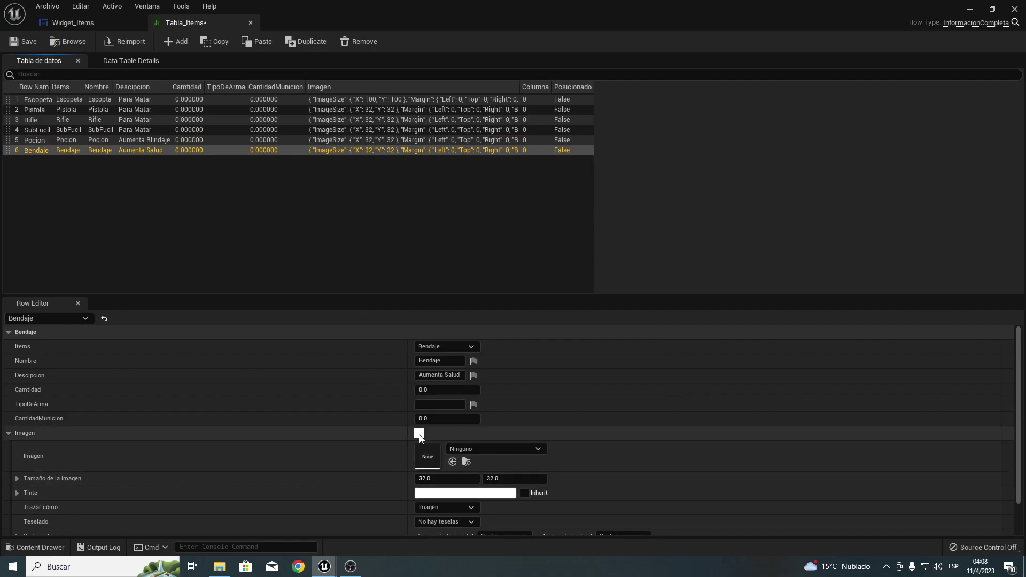
{"action": "left_click", "coordinate": [480, 449]}
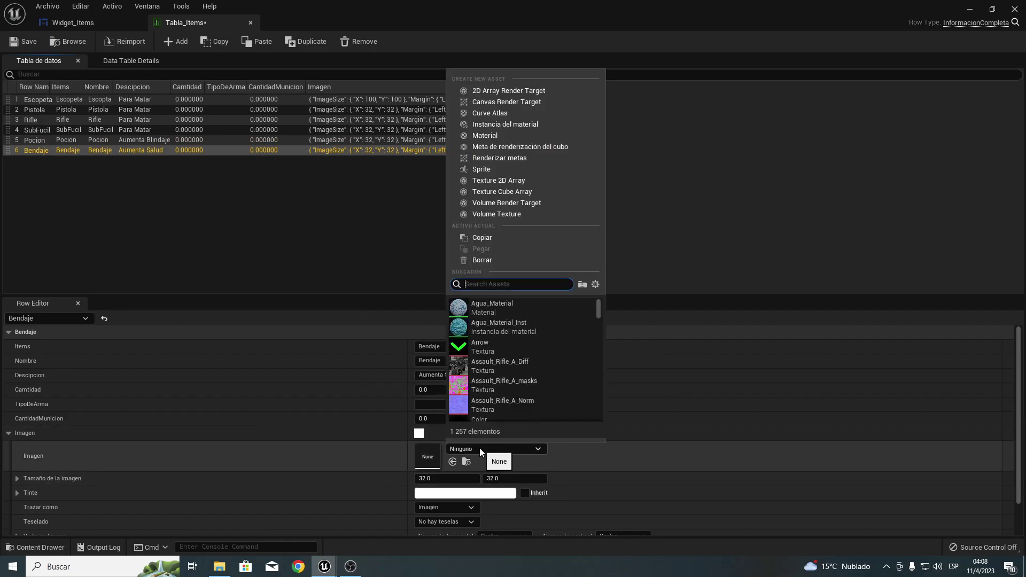
{"action": "type", "text": "sub"}
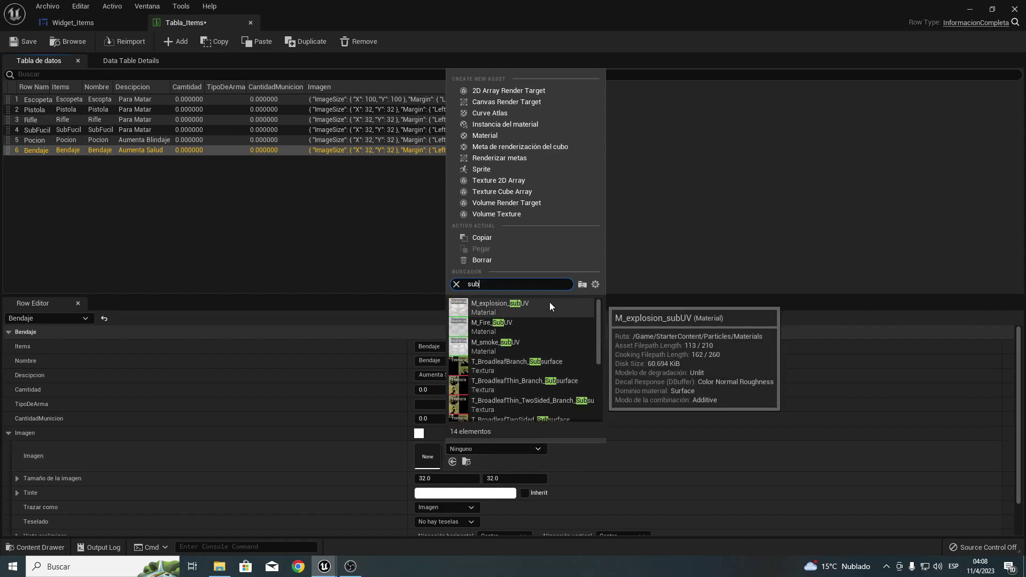
{"action": "type", "text": "fu"}
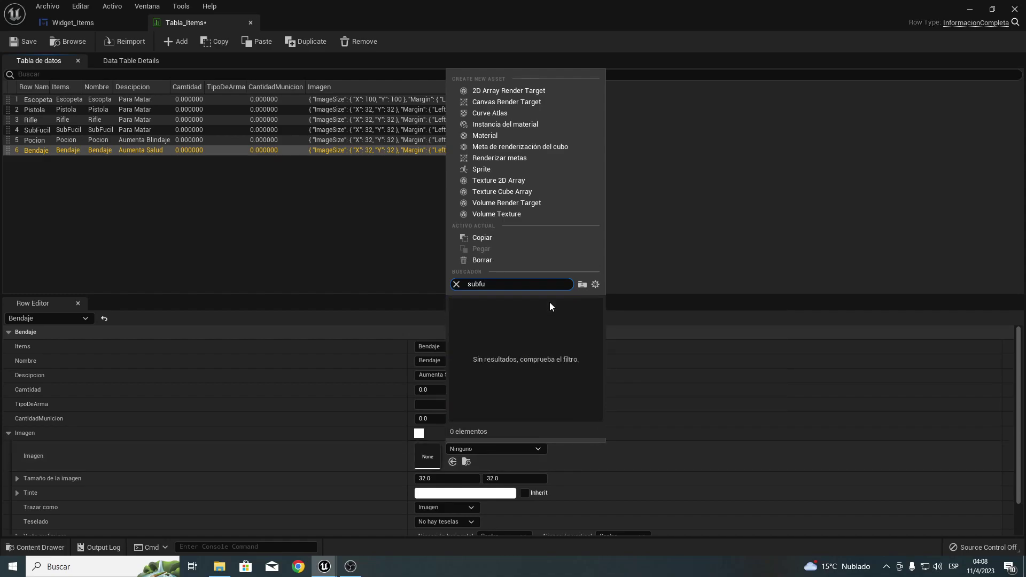
{"action": "key", "text": "BackSpace"}
{"action": "key", "text": "BackSpace"}
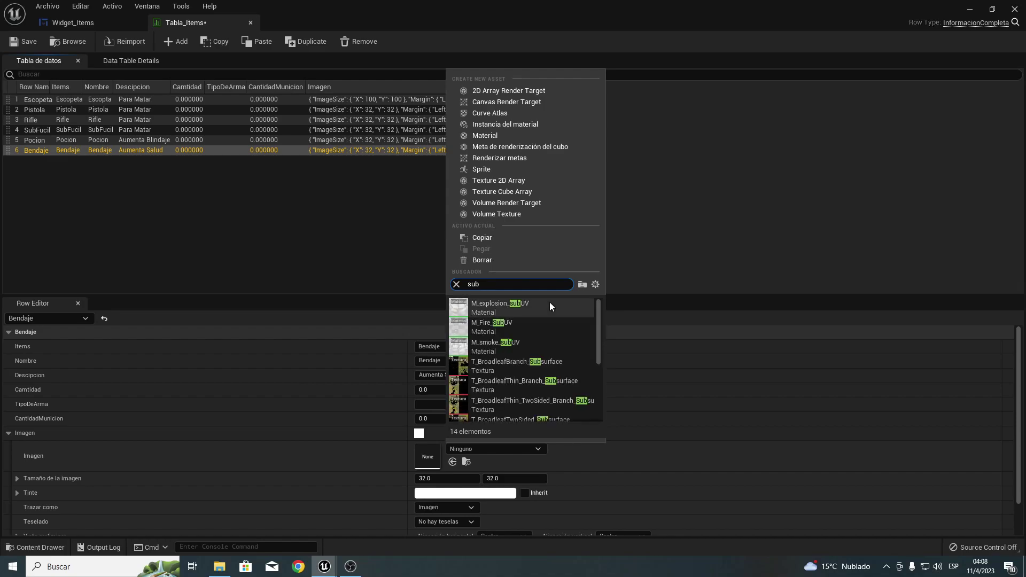
{"action": "key", "text": "BackSpace"}
{"action": "key", "text": "BackSpace"}
{"action": "key", "text": "BackSpace"}
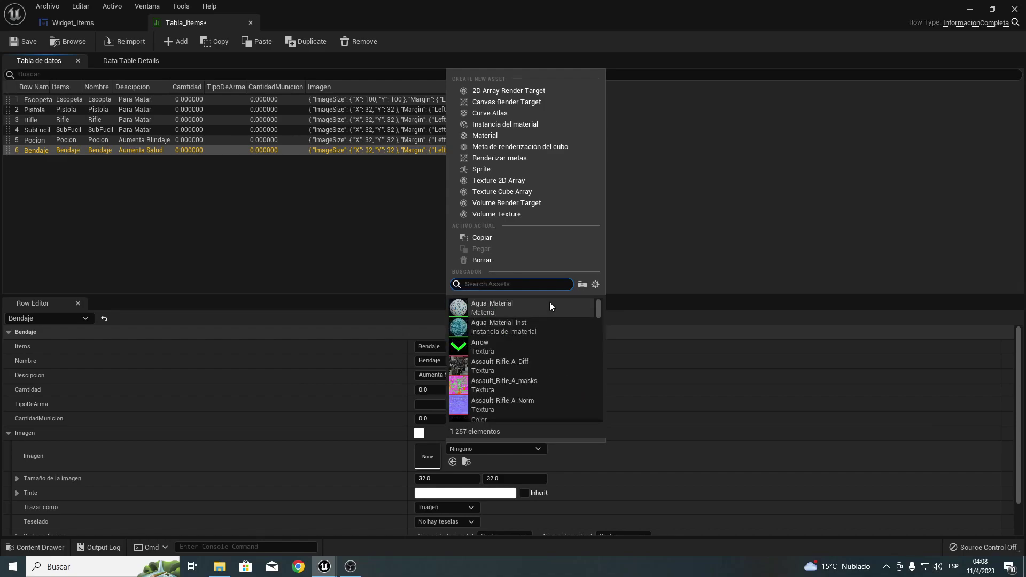
{"action": "type", "text": "esc"}
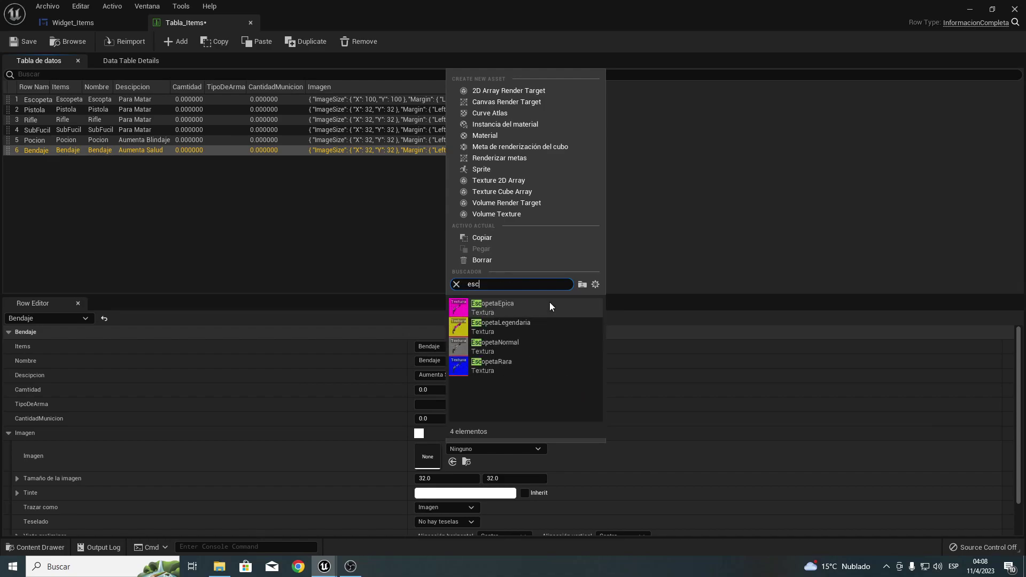
{"action": "left_click", "coordinate": [501, 327]}
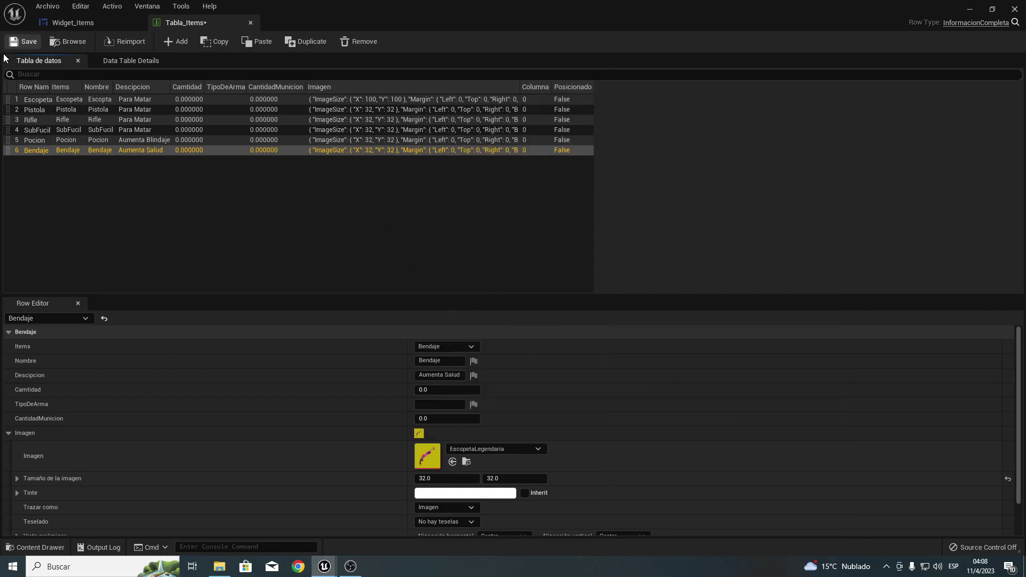
Close Tabla_Items and play-test pickups filling four slots, one stacked at 2, then stop.
{"action": "left_click", "coordinate": [1017, 9]}
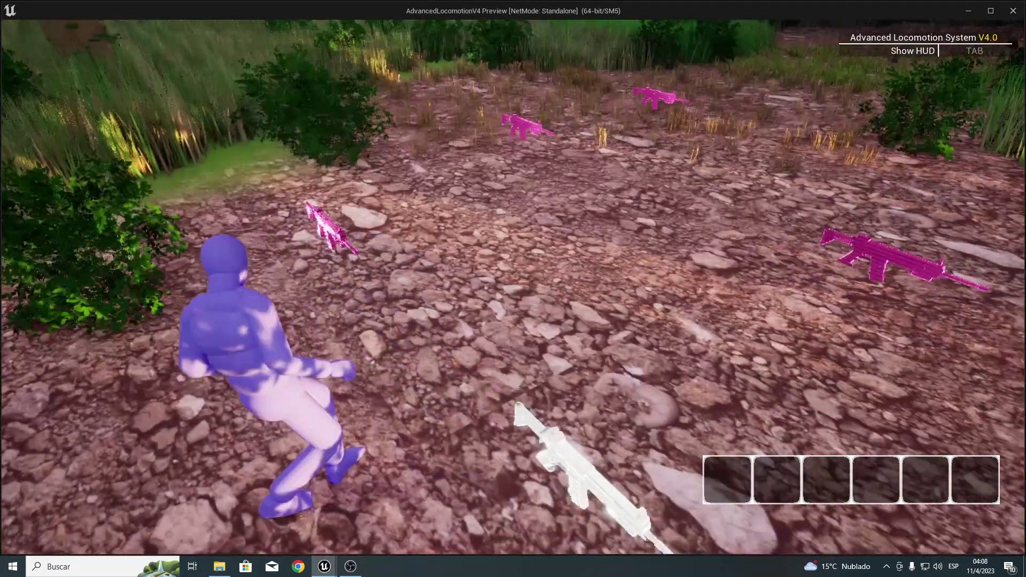
{"action": "key", "text": "e"}
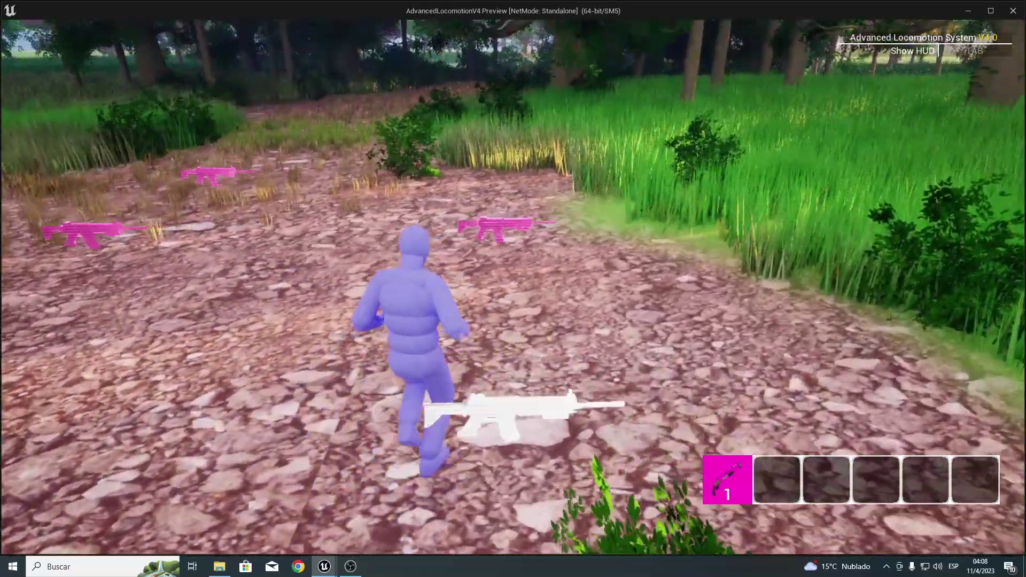
{"action": "key", "text": "e"}
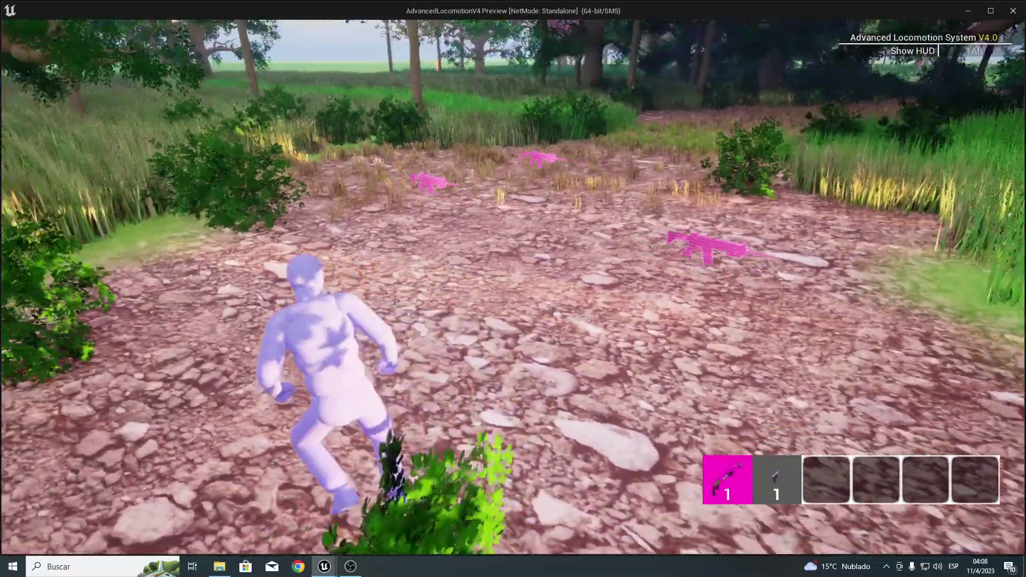
{"action": "key", "text": "e"}
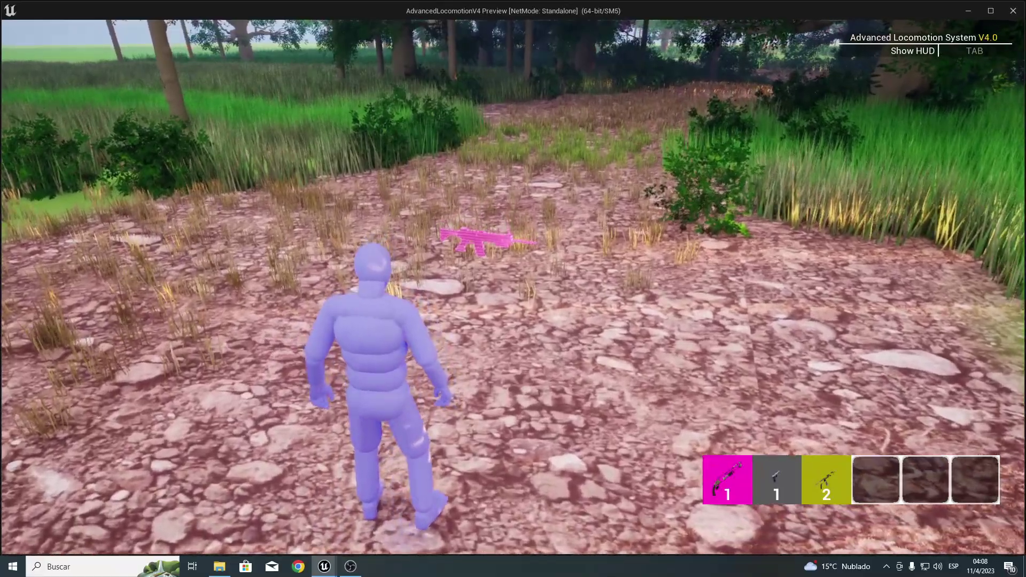
{"action": "key", "text": "w"}
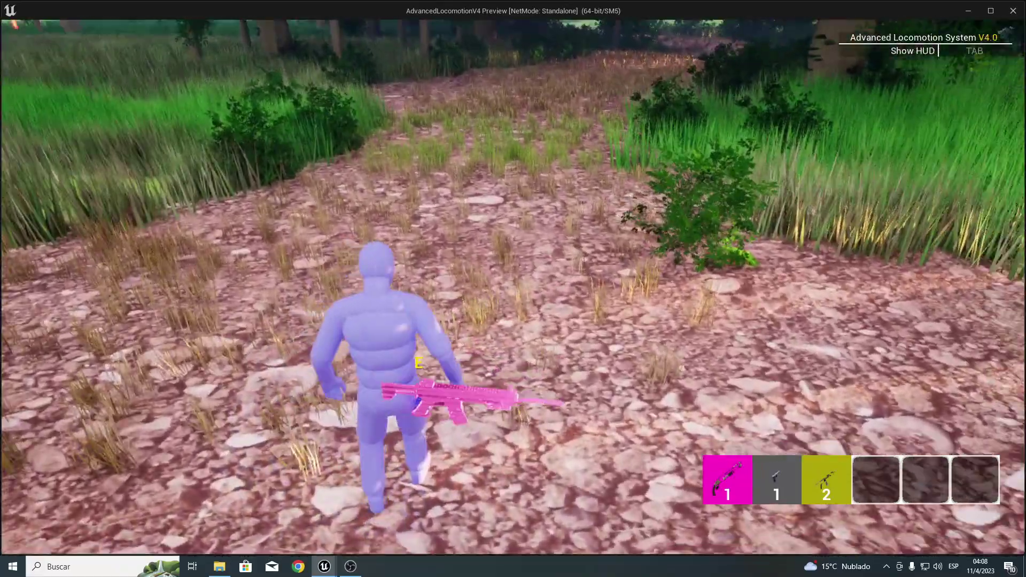
{"action": "key", "text": "w"}
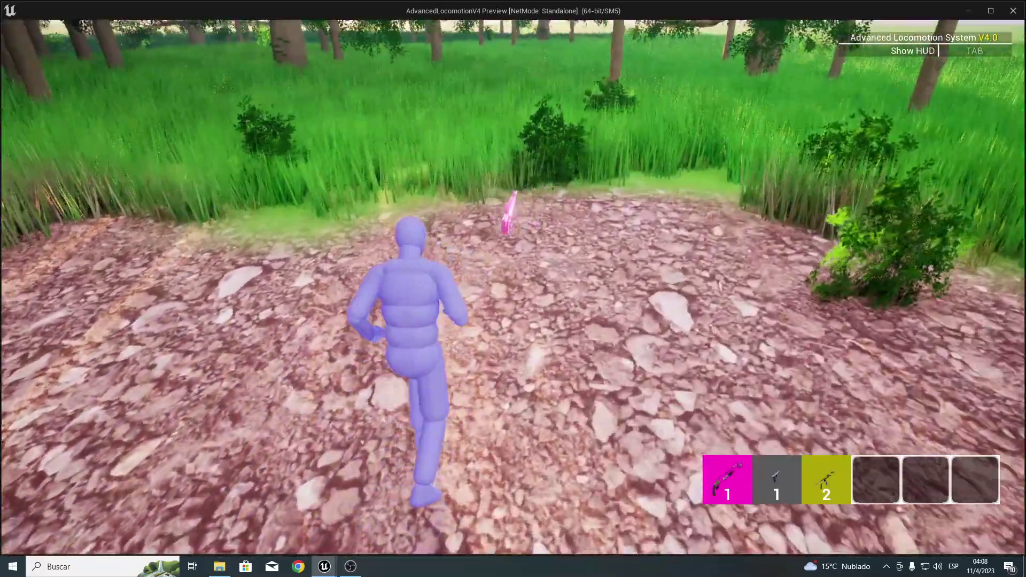
{"action": "key", "text": "e"}
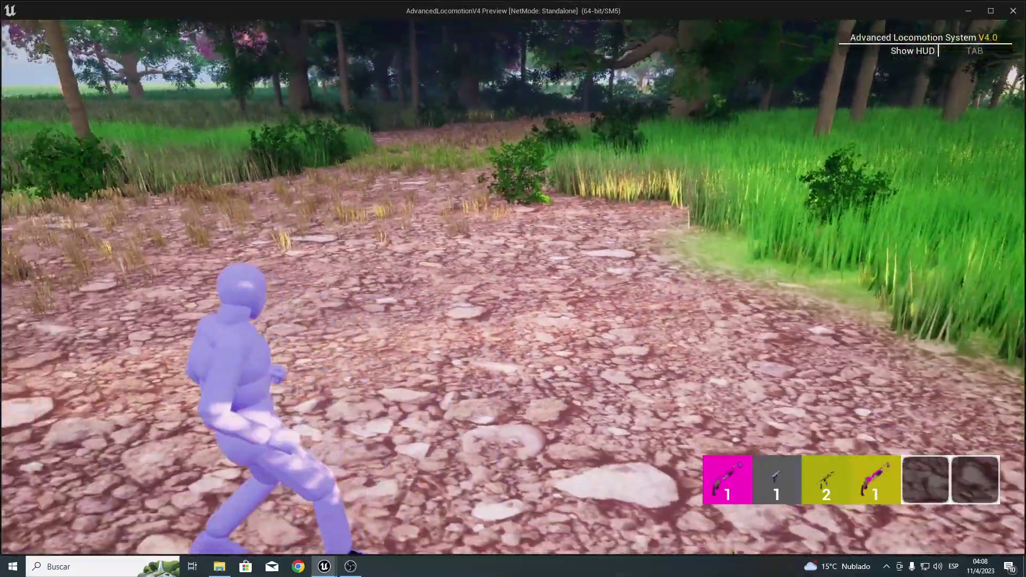
{"action": "key", "text": "w"}
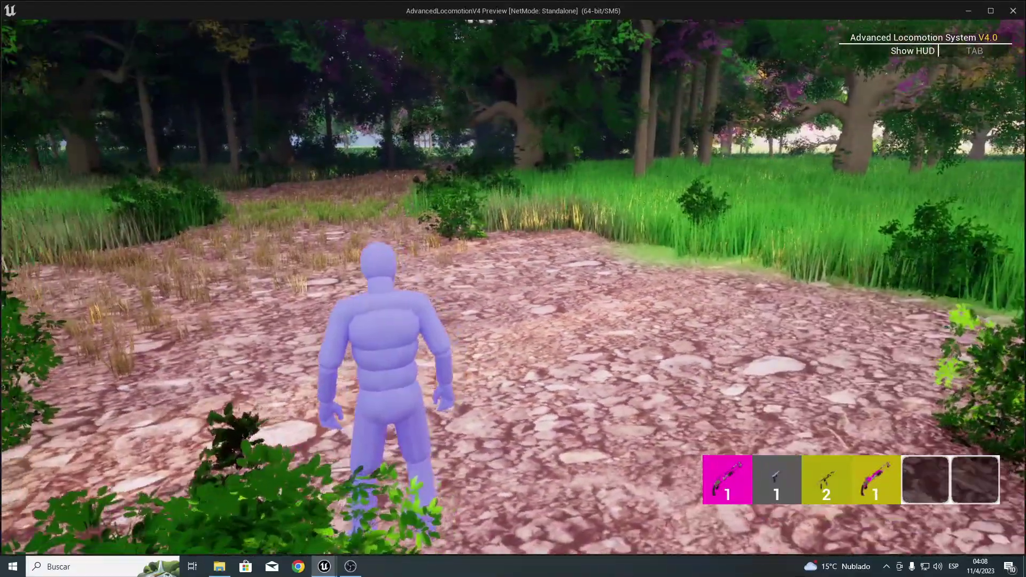
{"action": "key", "text": "Escape"}
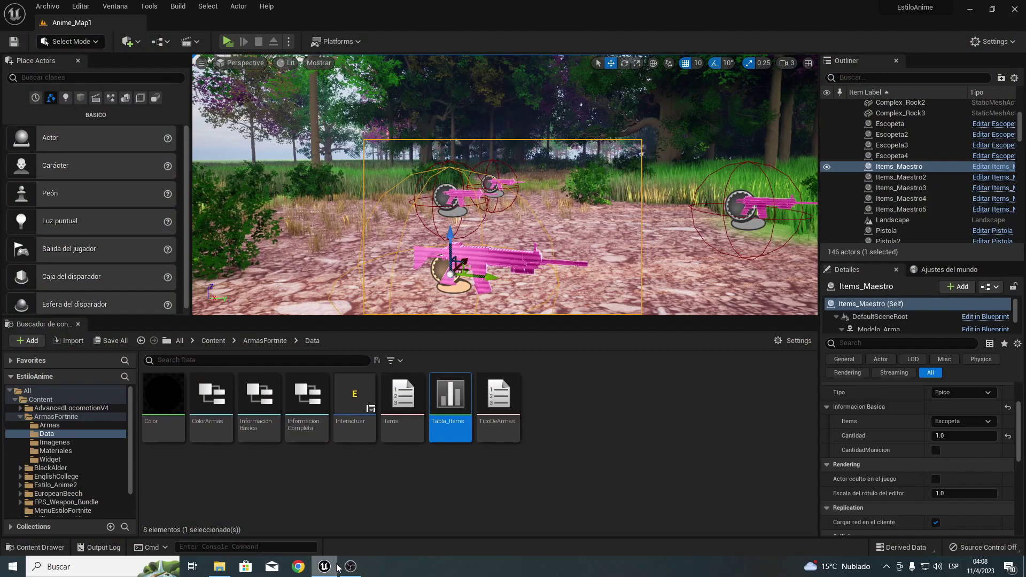
{"action": "left_click", "coordinate": [484, 502]}
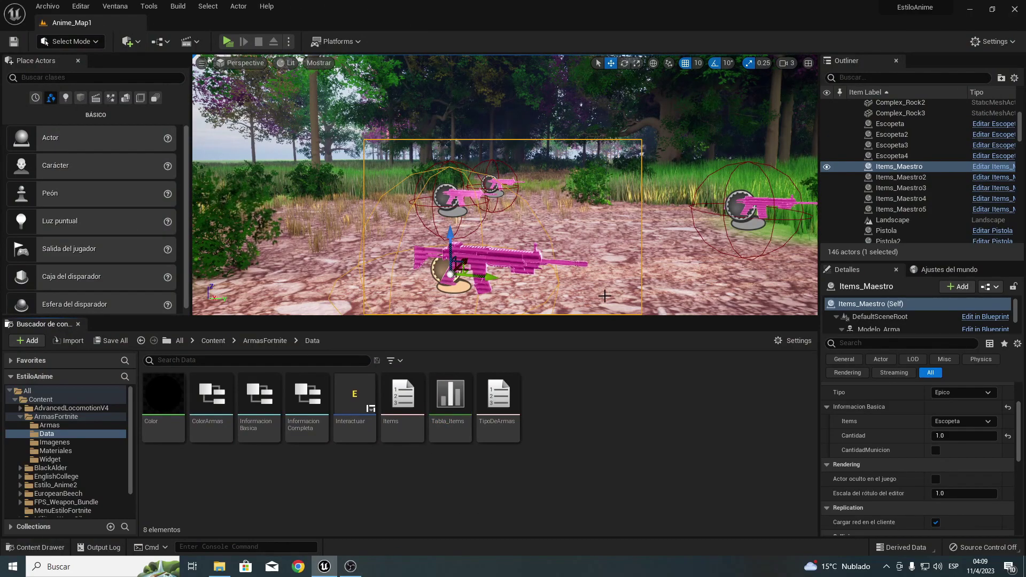